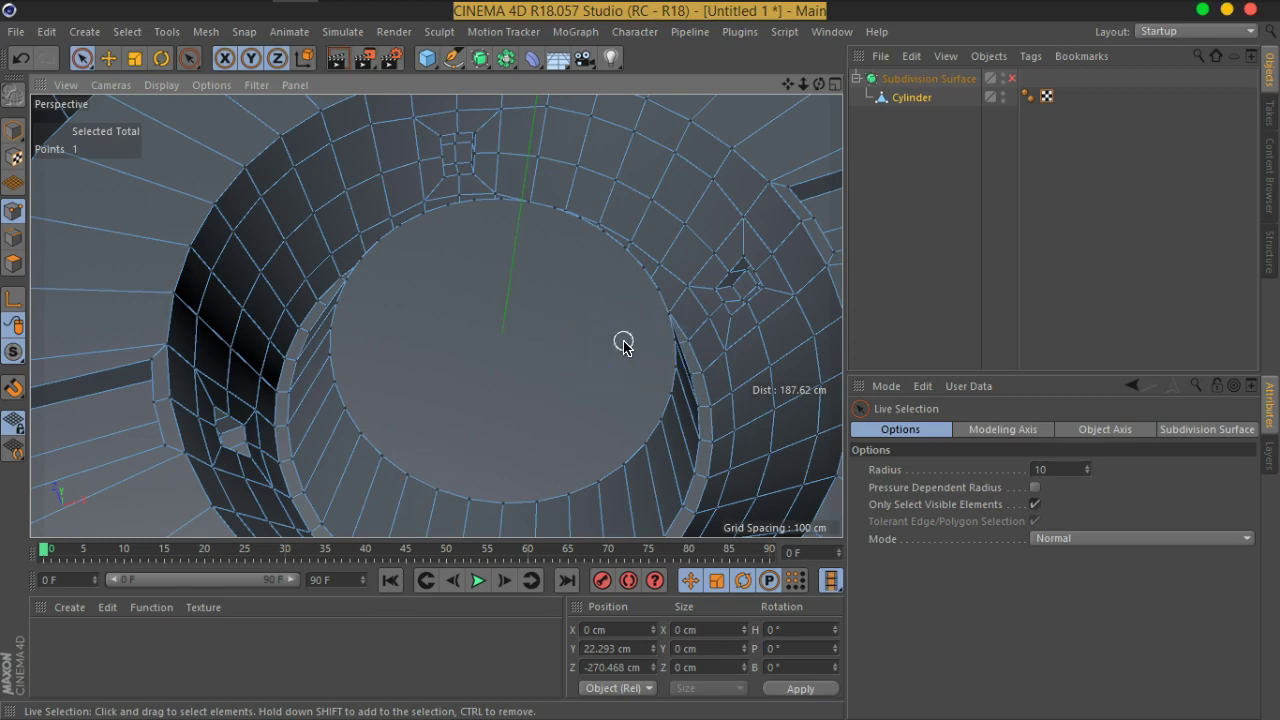
# Try a Line Cut across the cylinder's inner cap between opposite rim points, then undo it.
pyautogui.rightClick(623, 345)
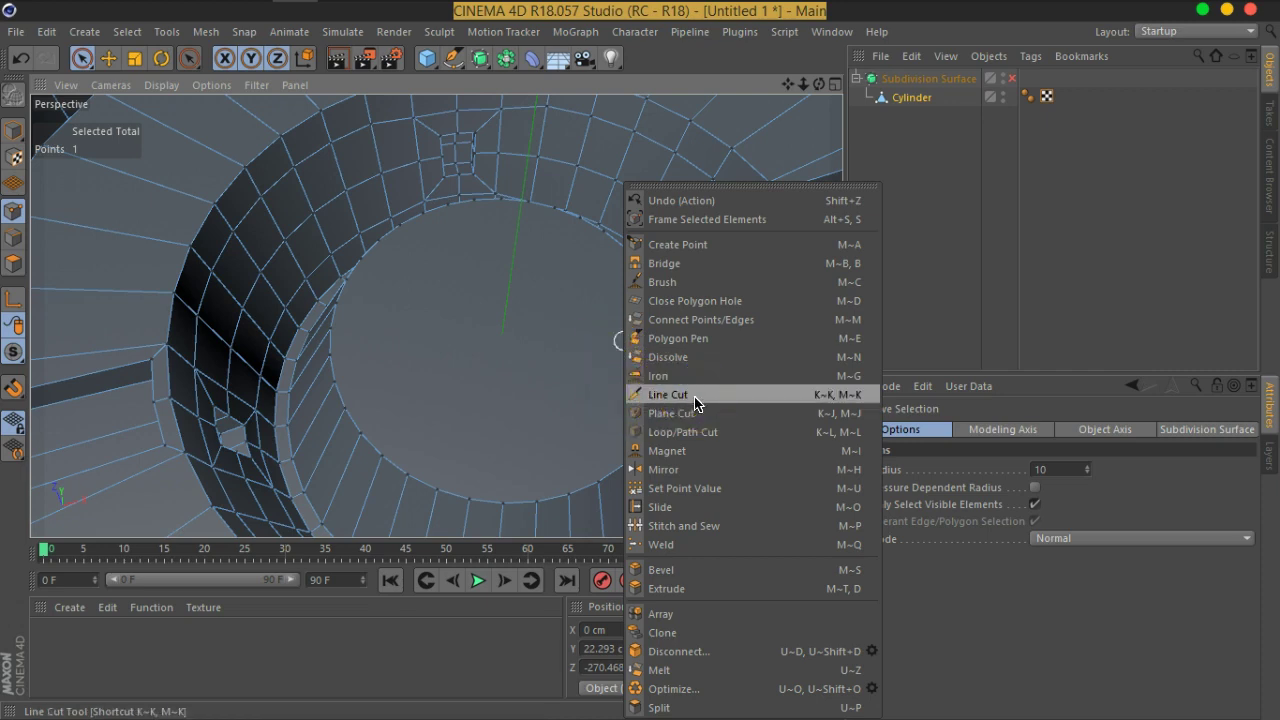
pyautogui.click(697, 403)
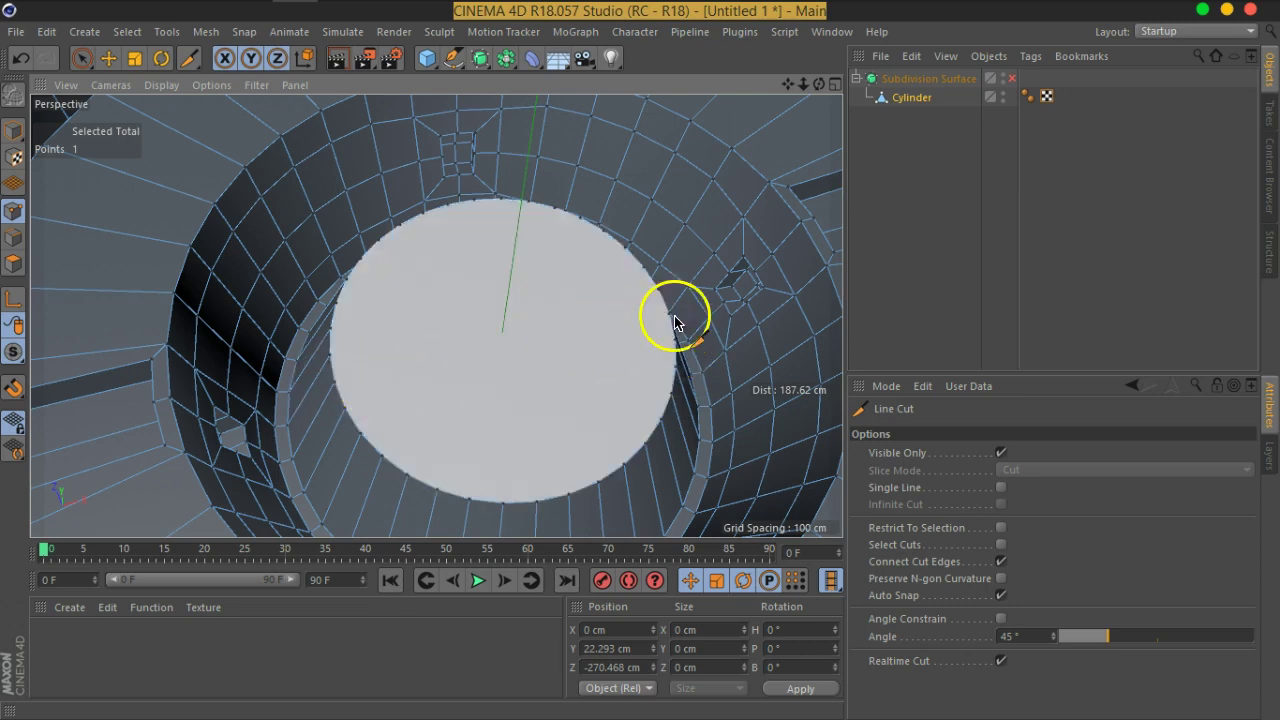
pyautogui.moveTo(523, 371); pyautogui.dragTo(528, 326)
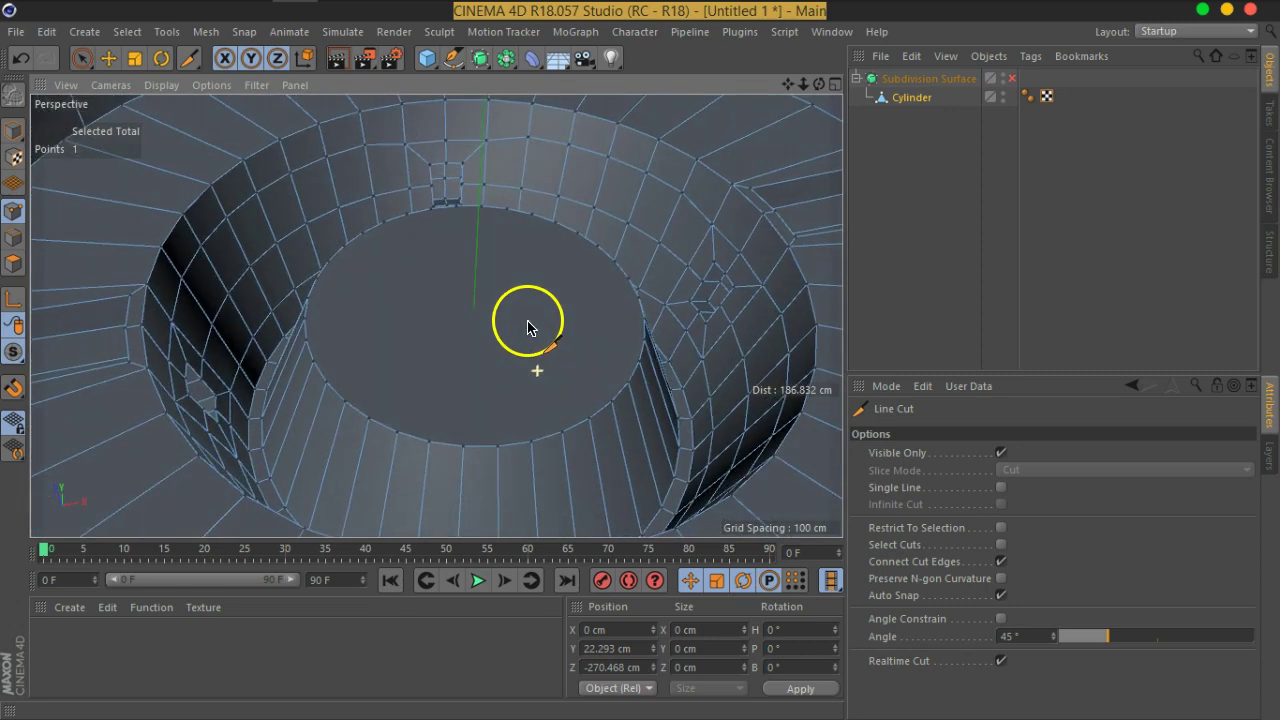
pyautogui.click(654, 296)
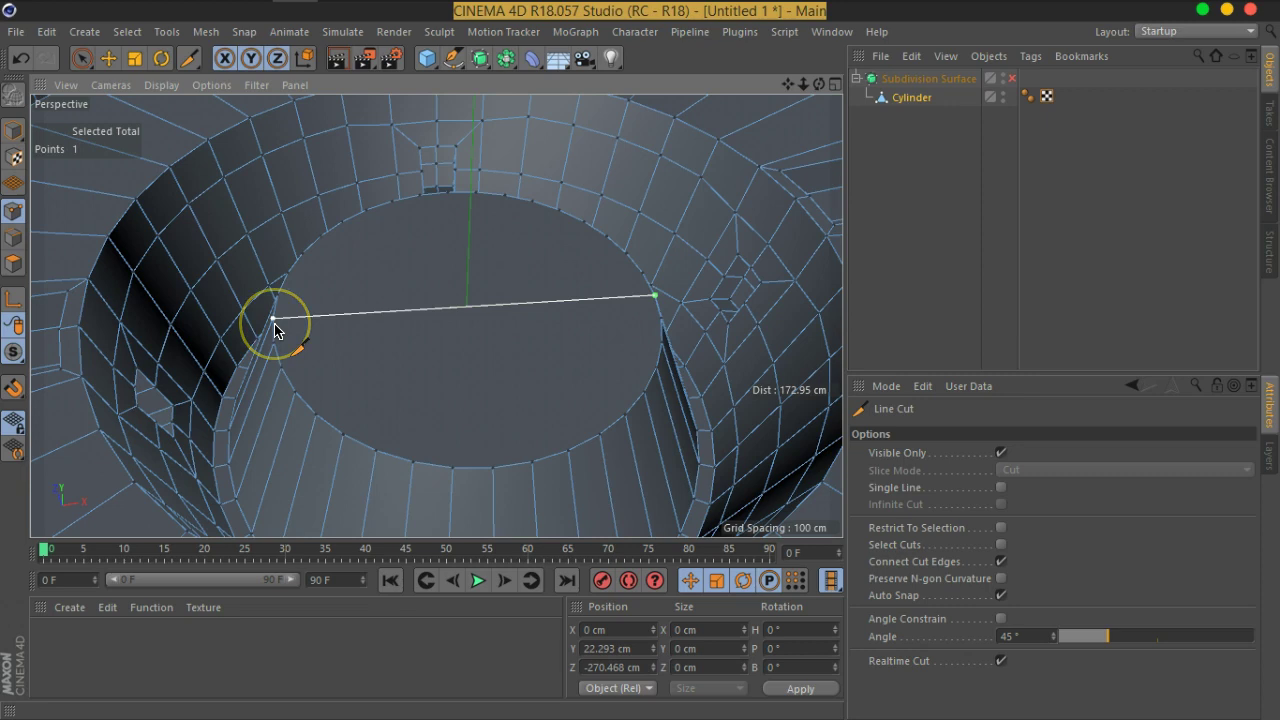
pyautogui.click(274, 319)
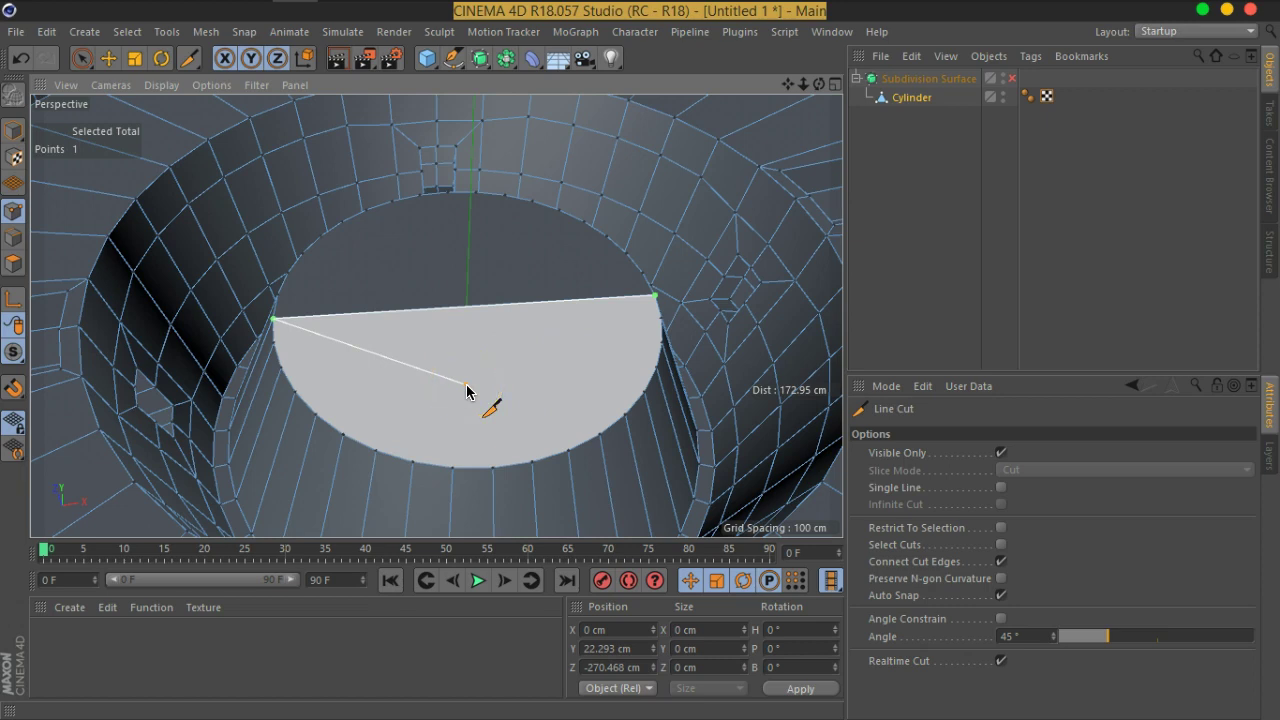
pyautogui.press('Escape')
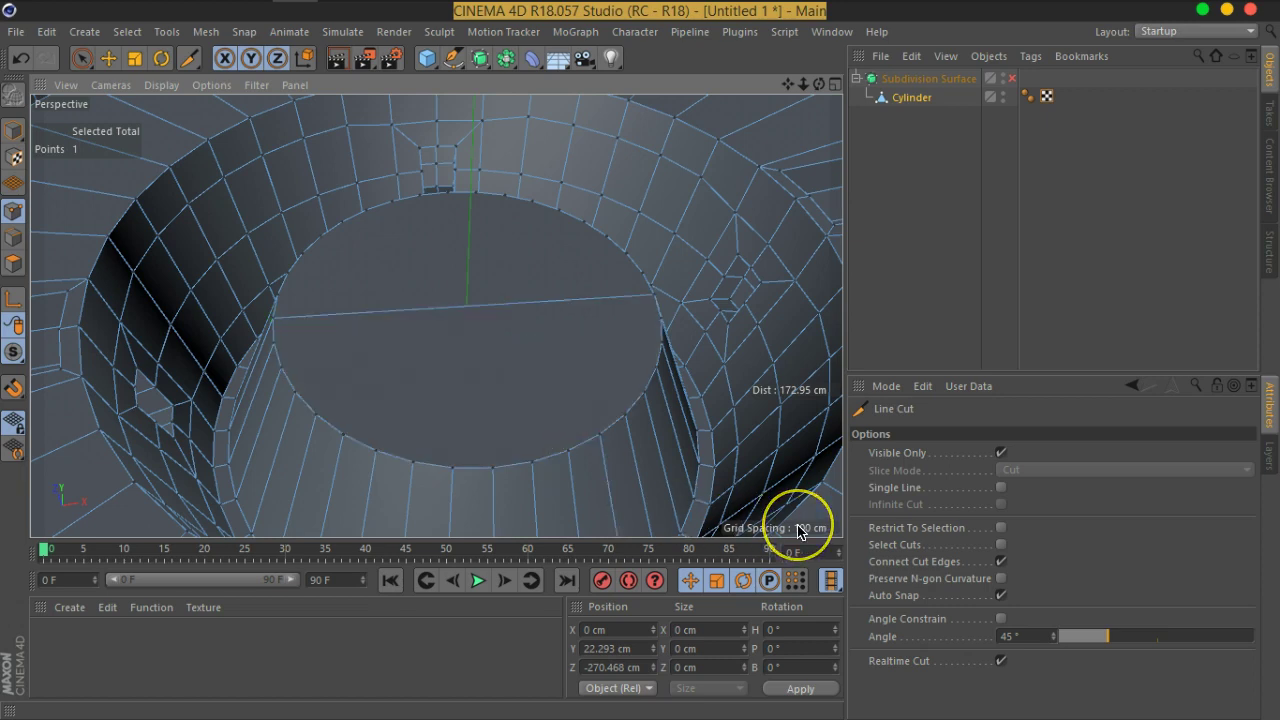
pyautogui.click(421, 409)
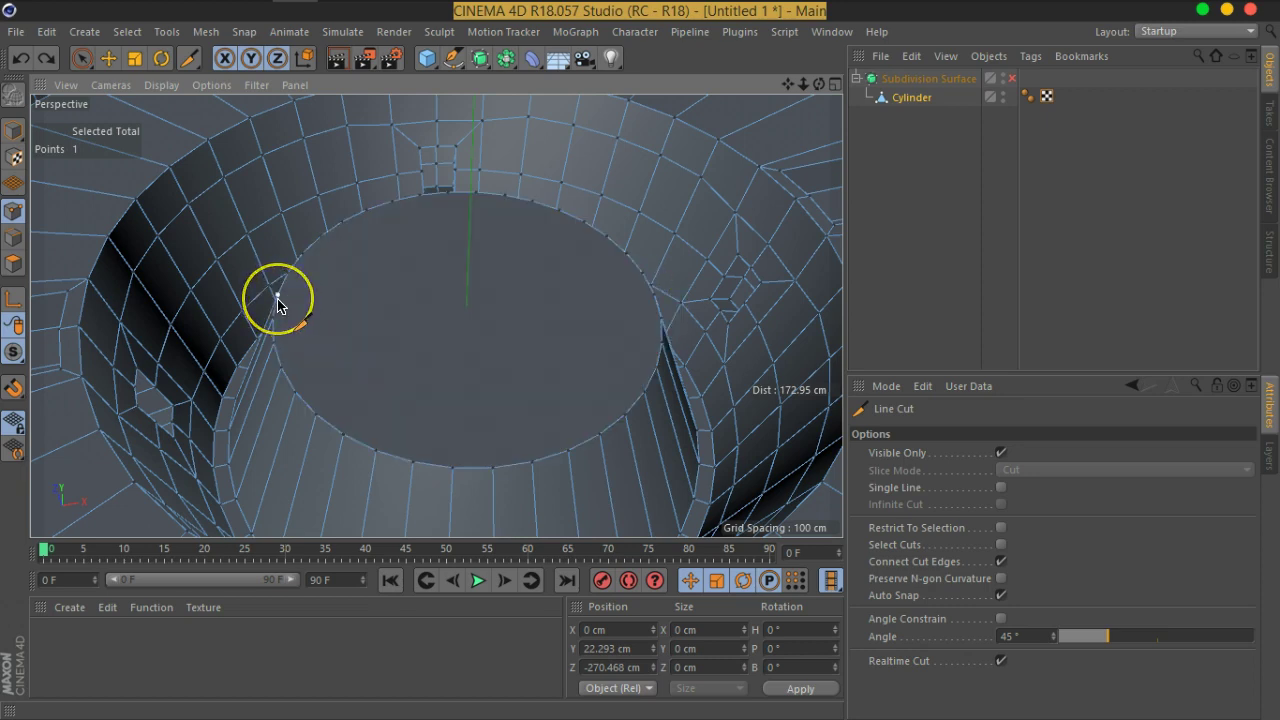
# Enable Single Line in the Line Cut options and orbit around the cylinder cap.
pyautogui.click(411, 466)
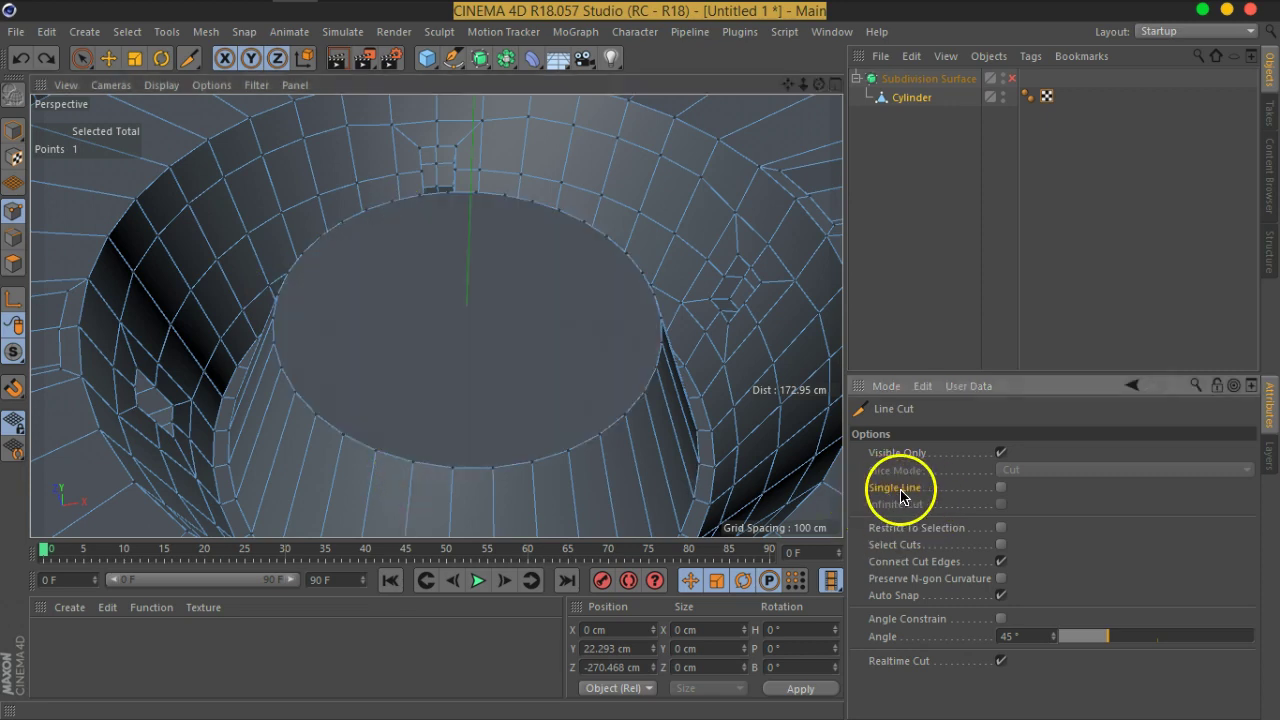
pyautogui.click(1001, 487)
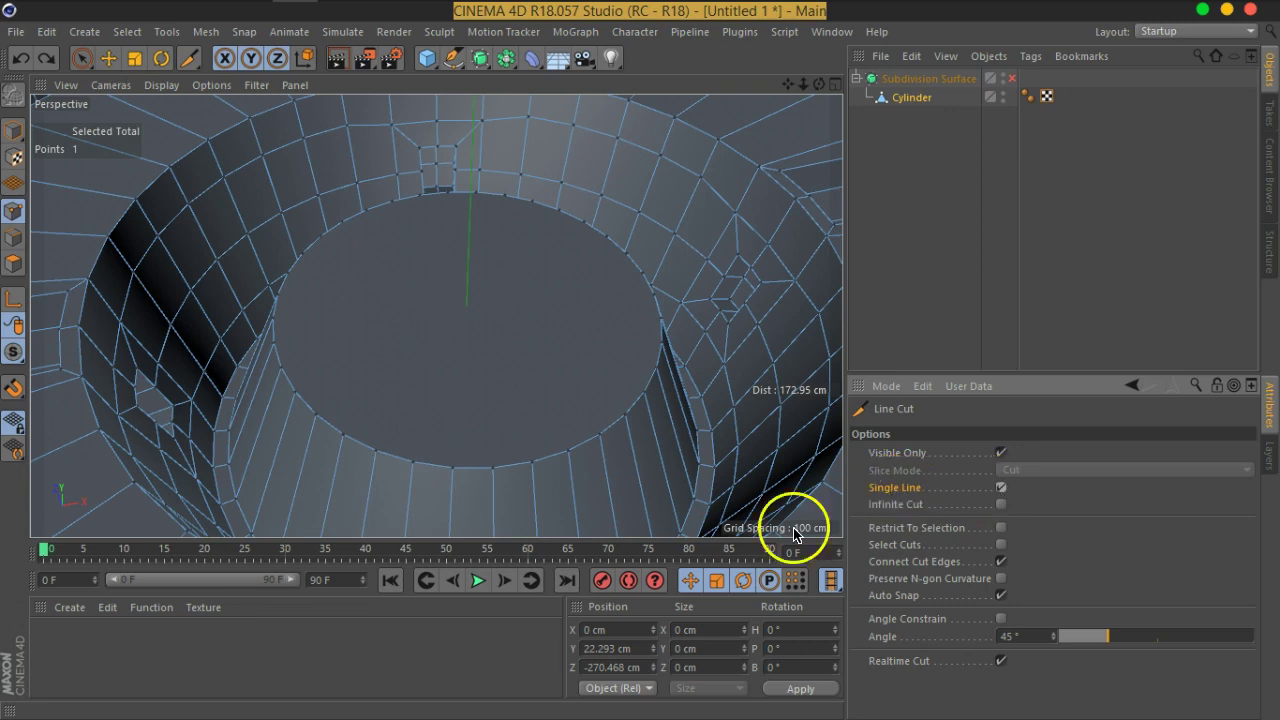
pyautogui.moveTo(510, 380); pyautogui.dragTo(533, 378)
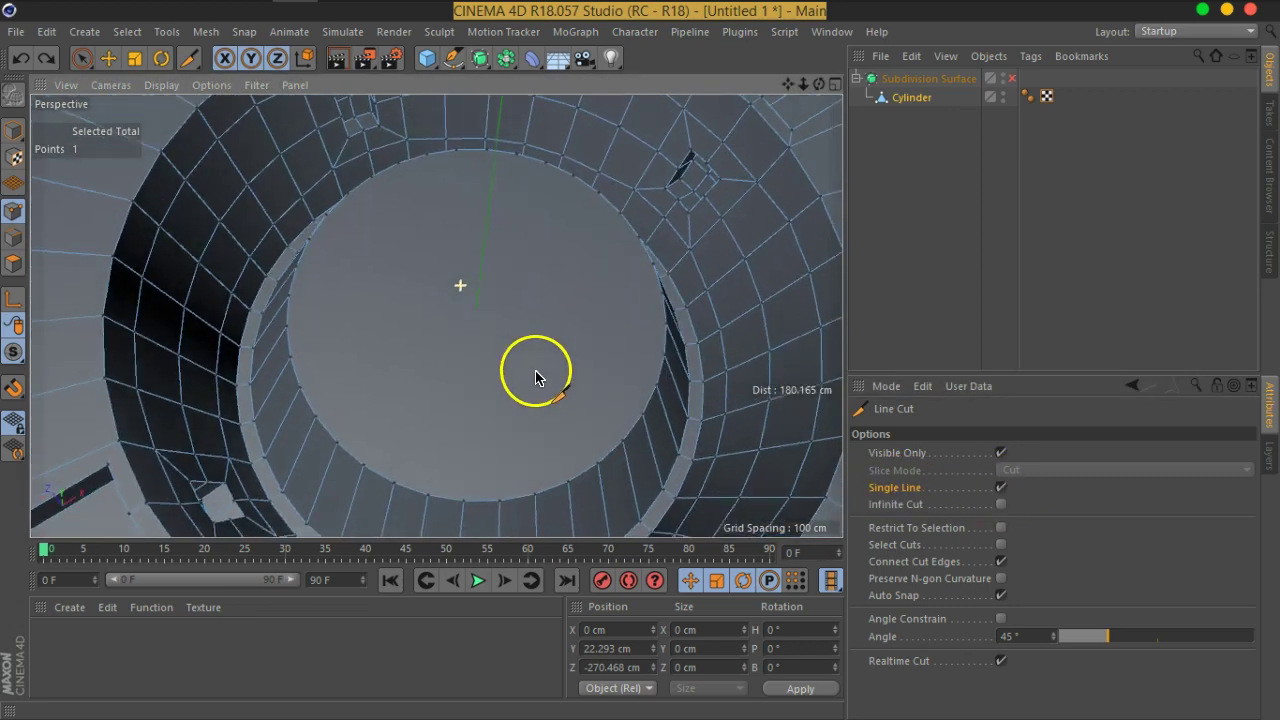
pyautogui.moveTo(517, 357); pyautogui.dragTo(557, 314)
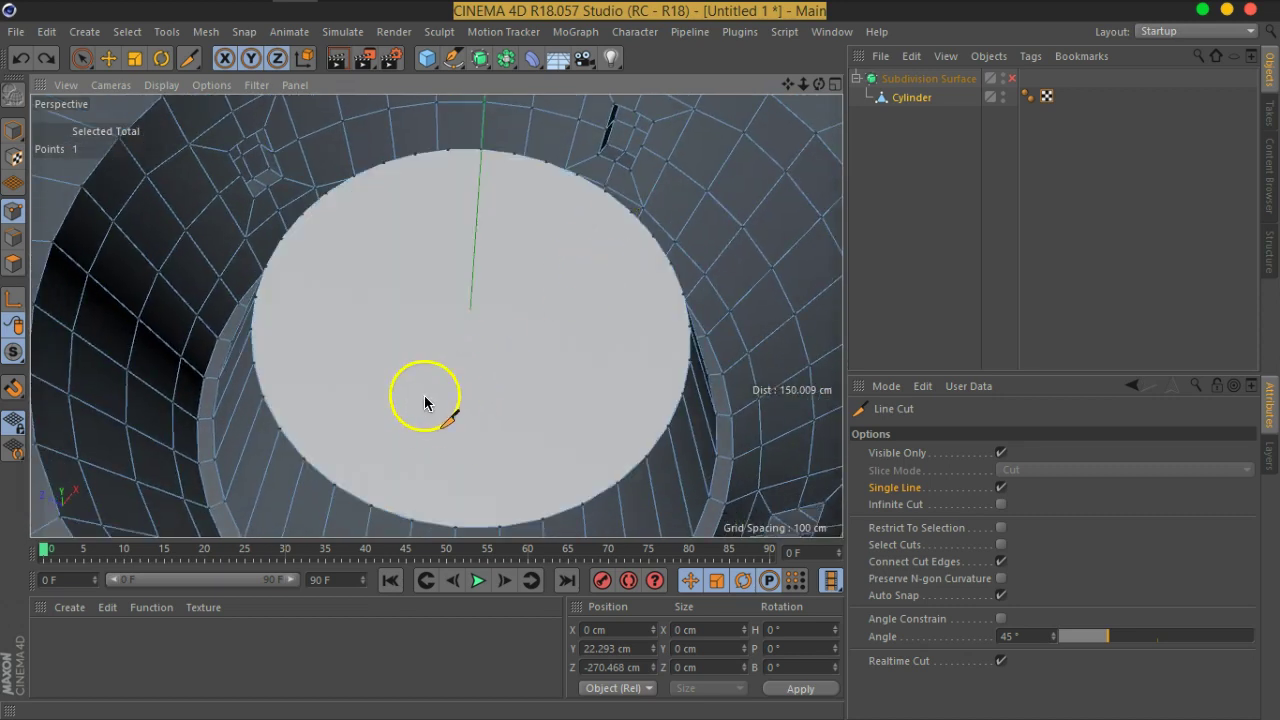
pyautogui.moveTo(425, 403); pyautogui.dragTo(508, 400)
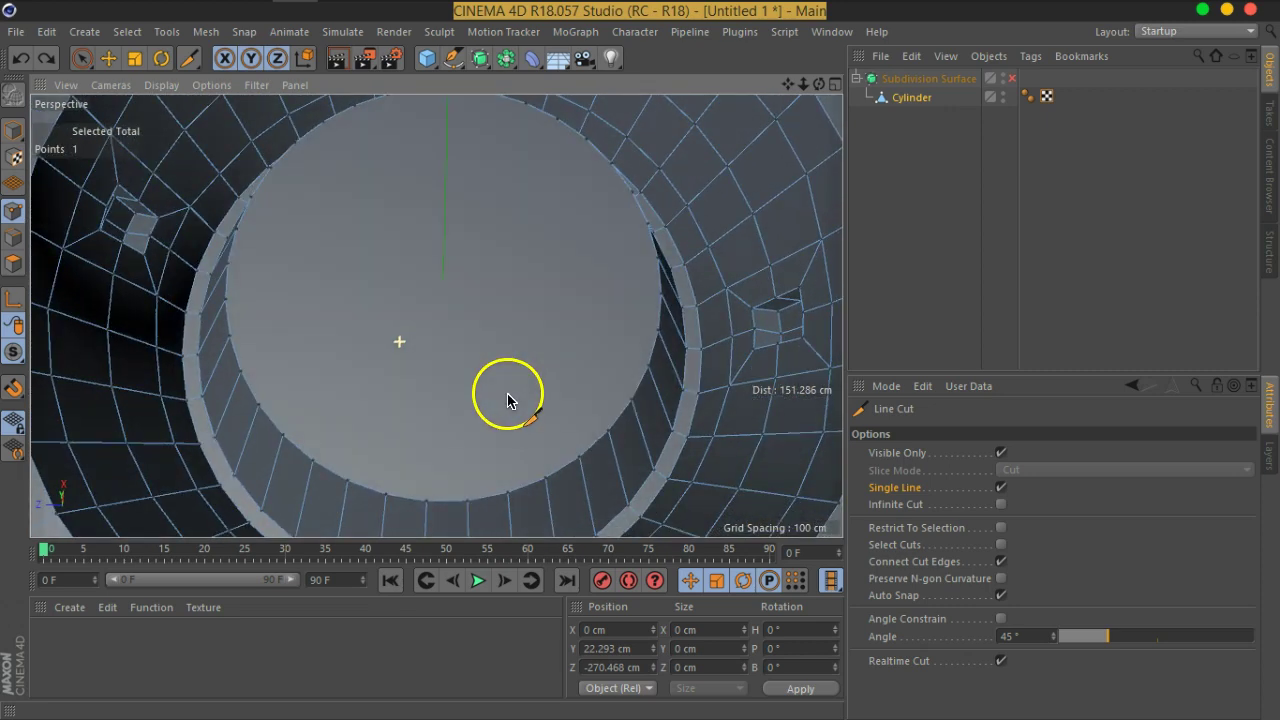
# Maximize the Top view and zoom in on the cylinder cap.
pyautogui.click(838, 85)
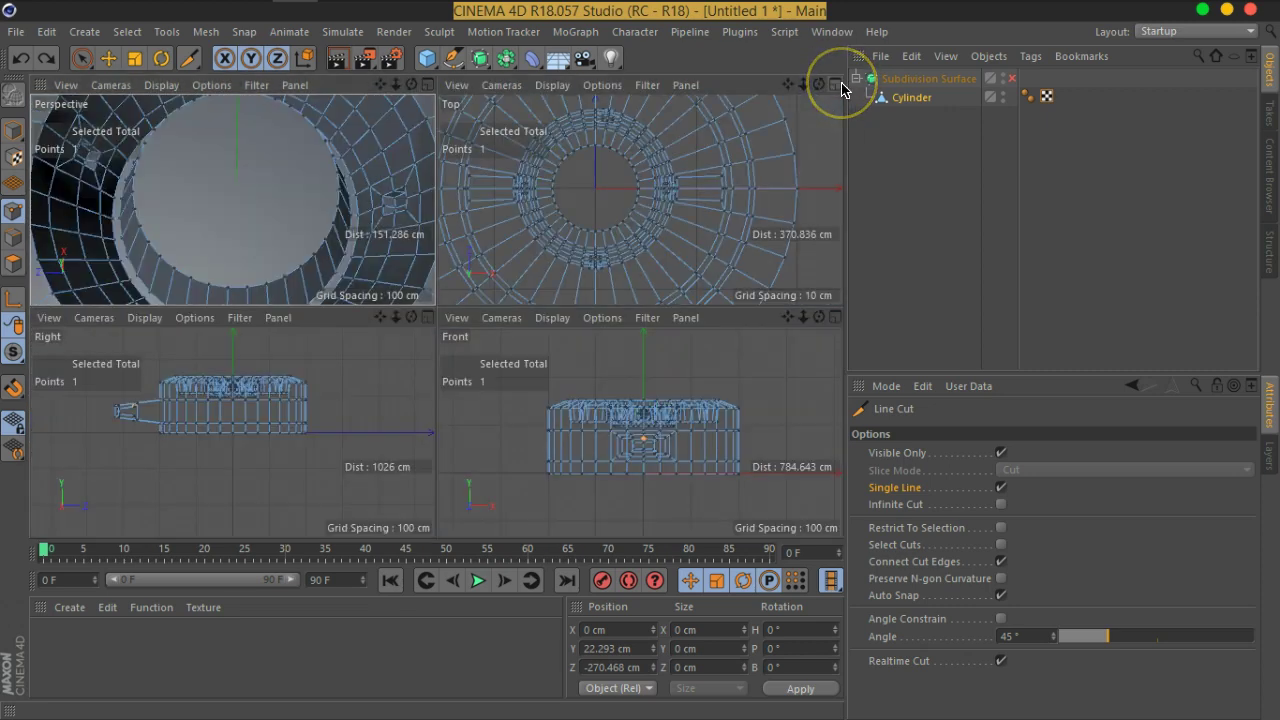
pyautogui.click(836, 85)
pyautogui.scroll(3)
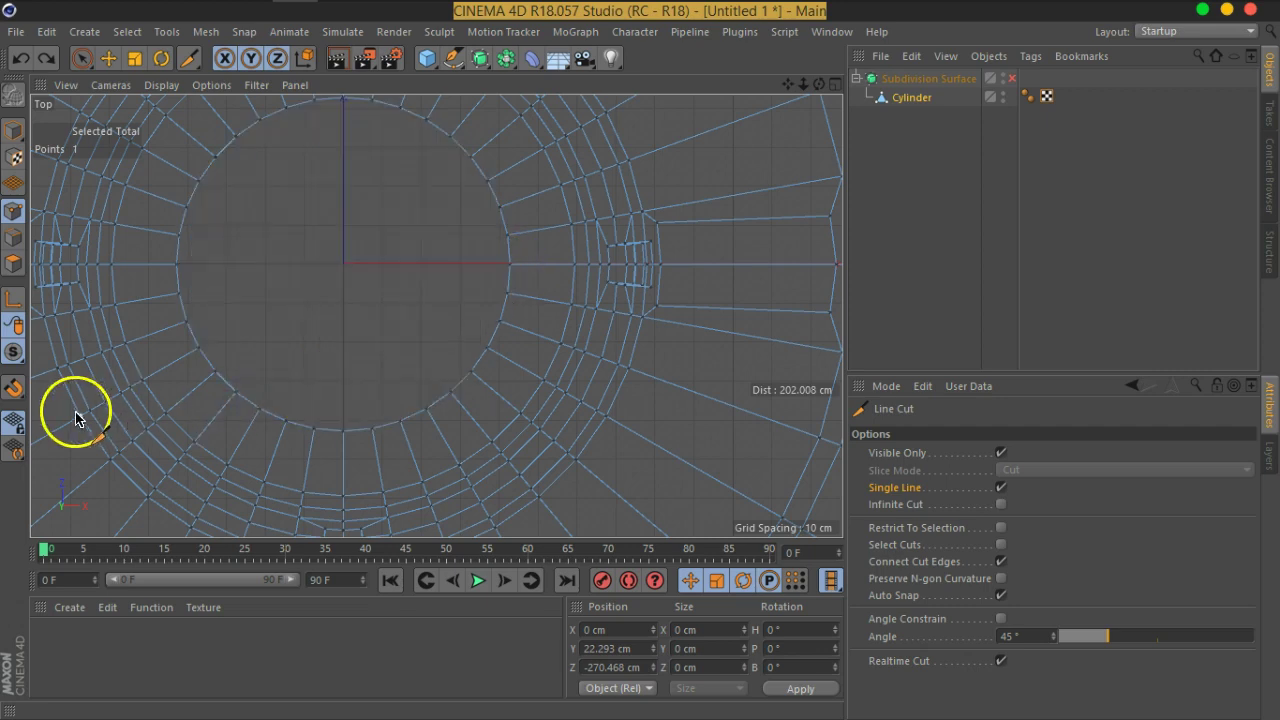
# Turn on Enable Snap, 3D Snapping and Vertex Snap.
pyautogui.click(12, 403)
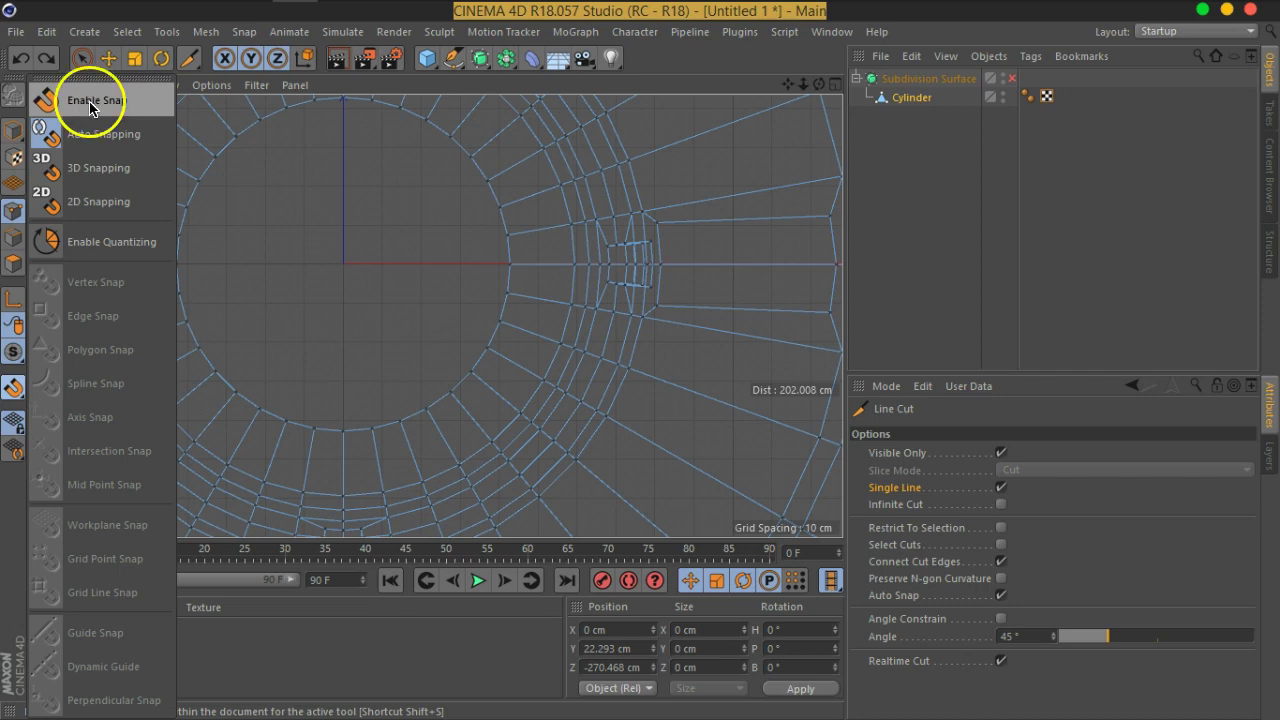
pyautogui.click(90, 108)
pyautogui.click(18, 394)
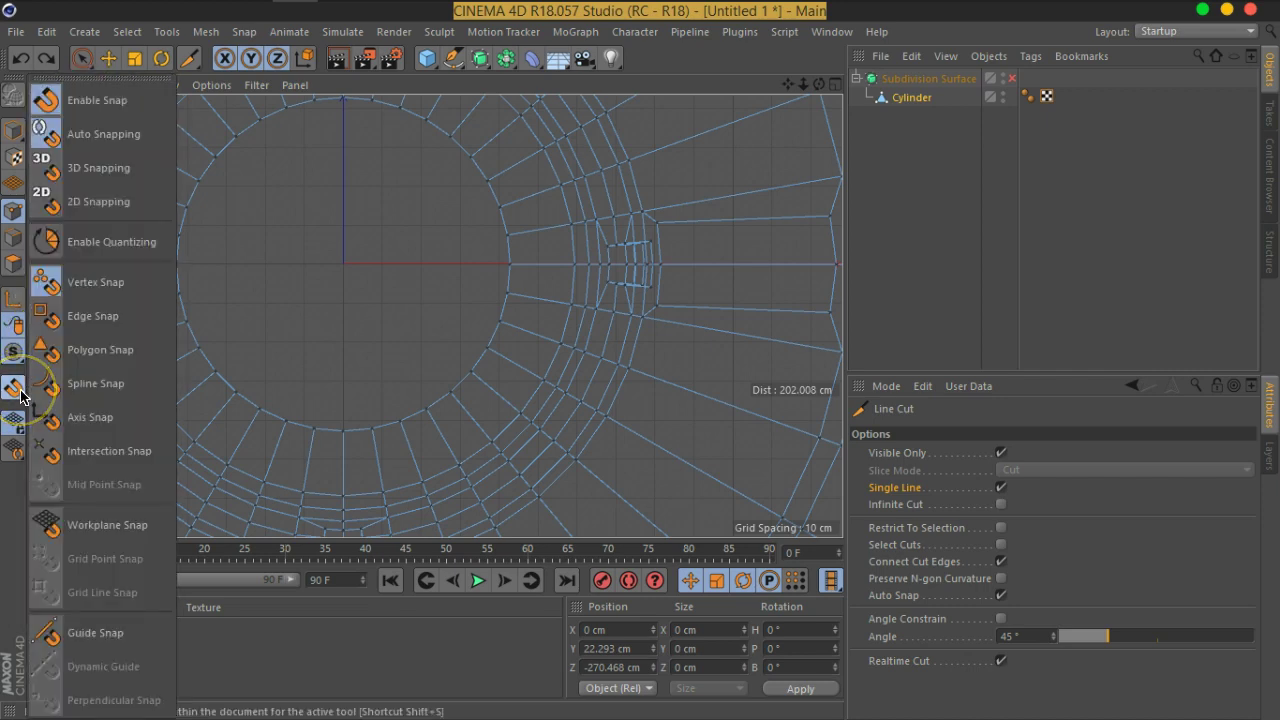
pyautogui.click(141, 187)
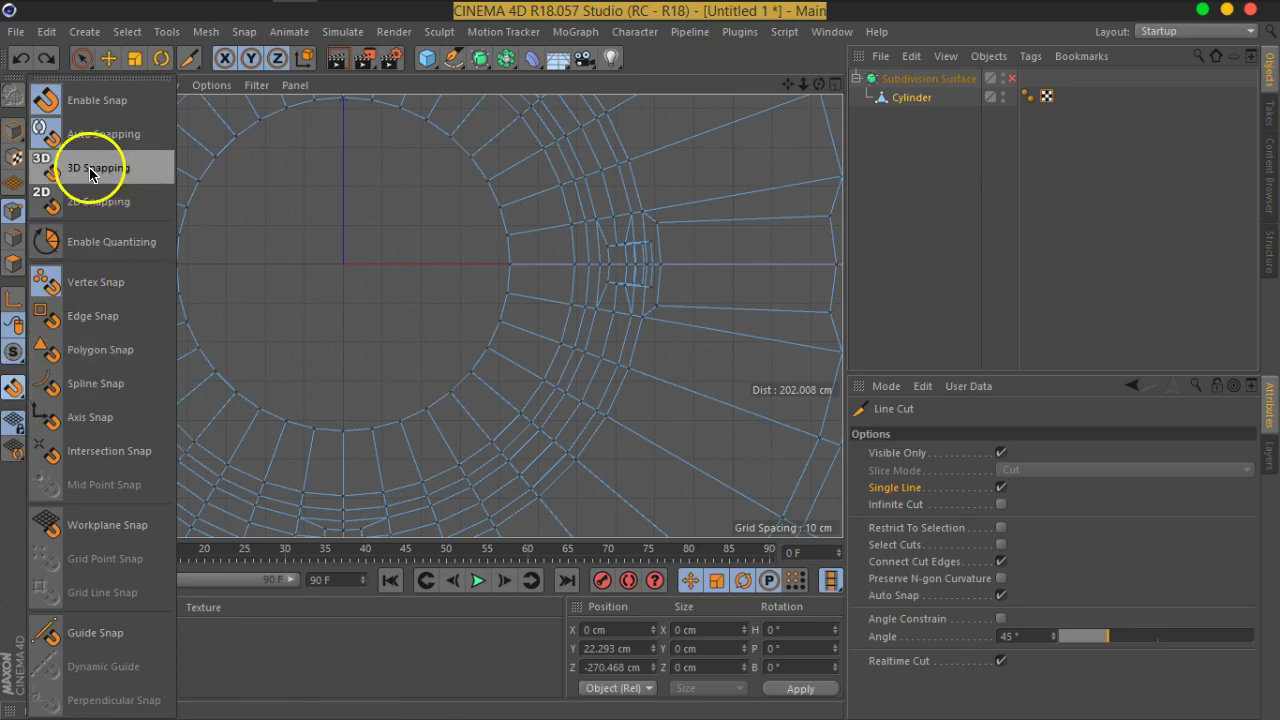
pyautogui.click(12, 394)
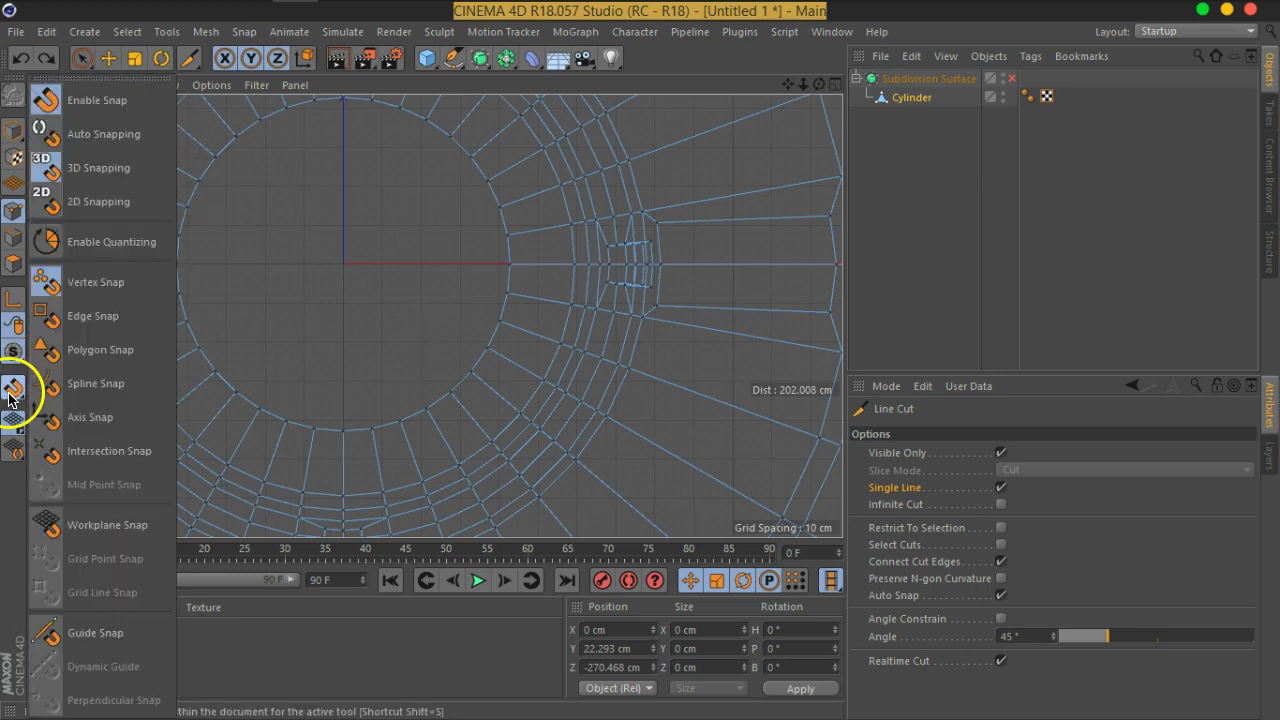
pyautogui.click(58, 288)
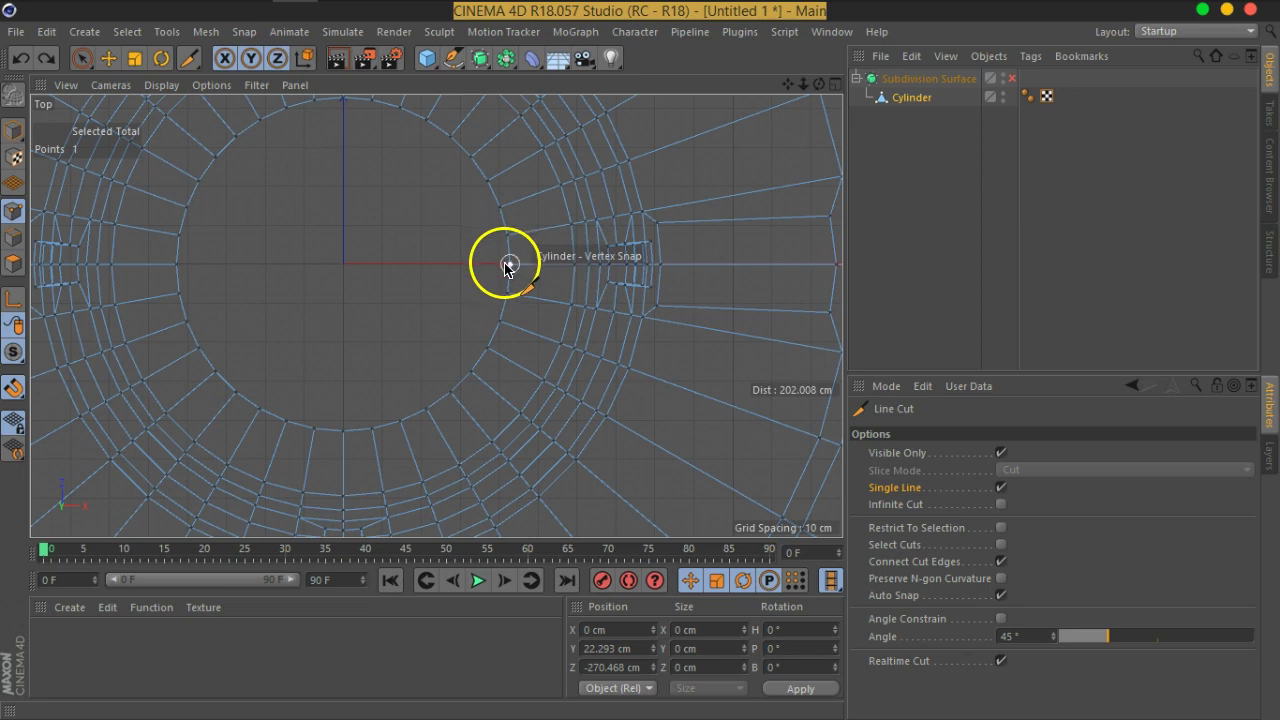
# Cut a snapped line across the inner cap between opposite rim vertices, then return to Perspective view.
pyautogui.click(508, 265)
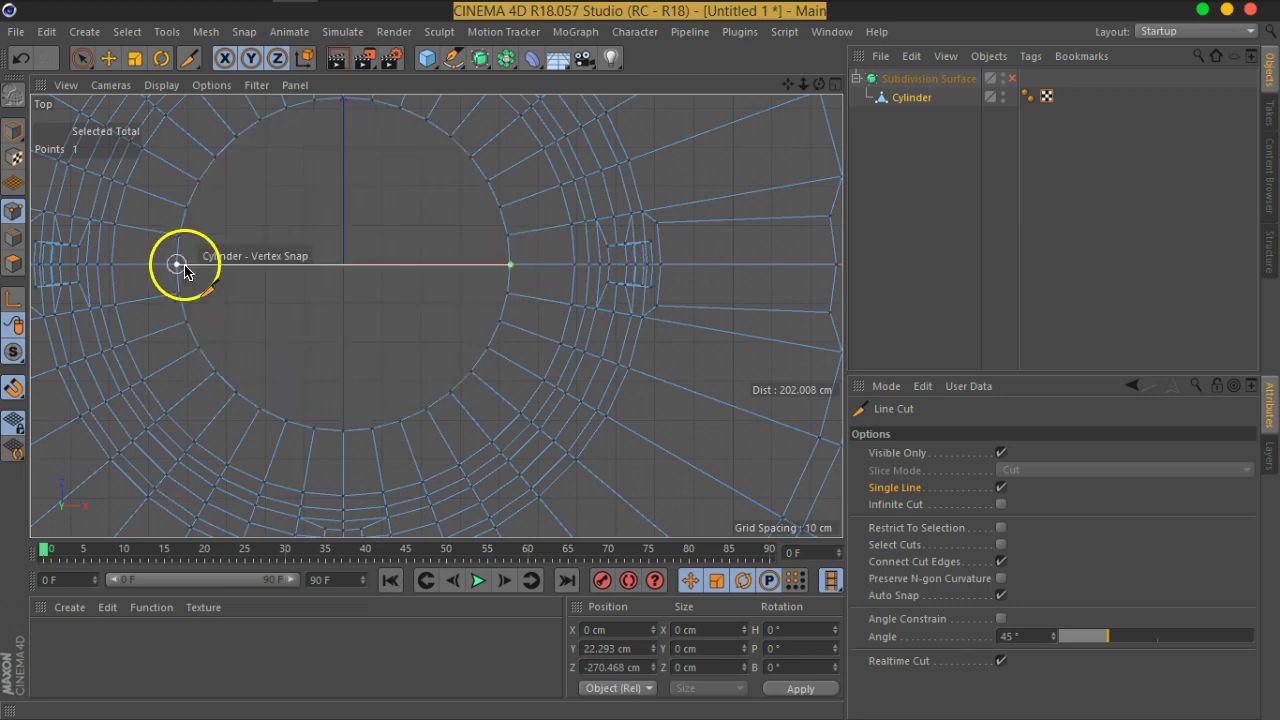
pyautogui.click(177, 264)
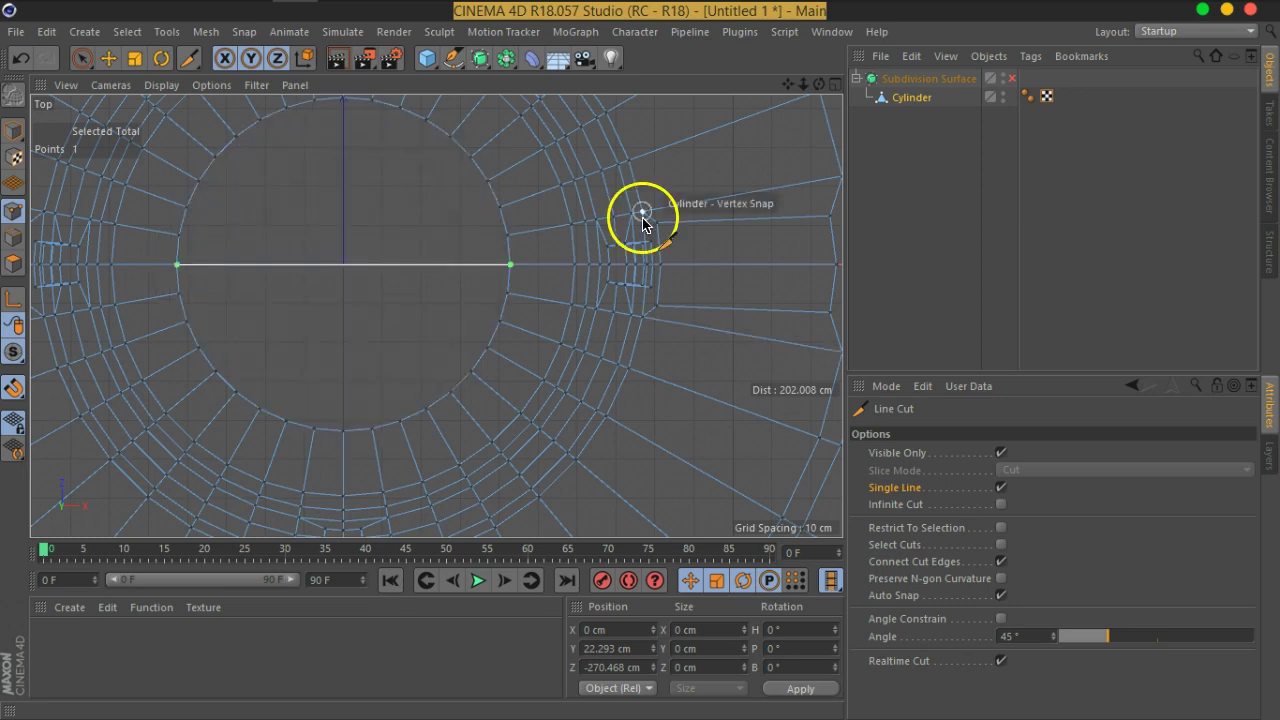
pyautogui.click(835, 84)
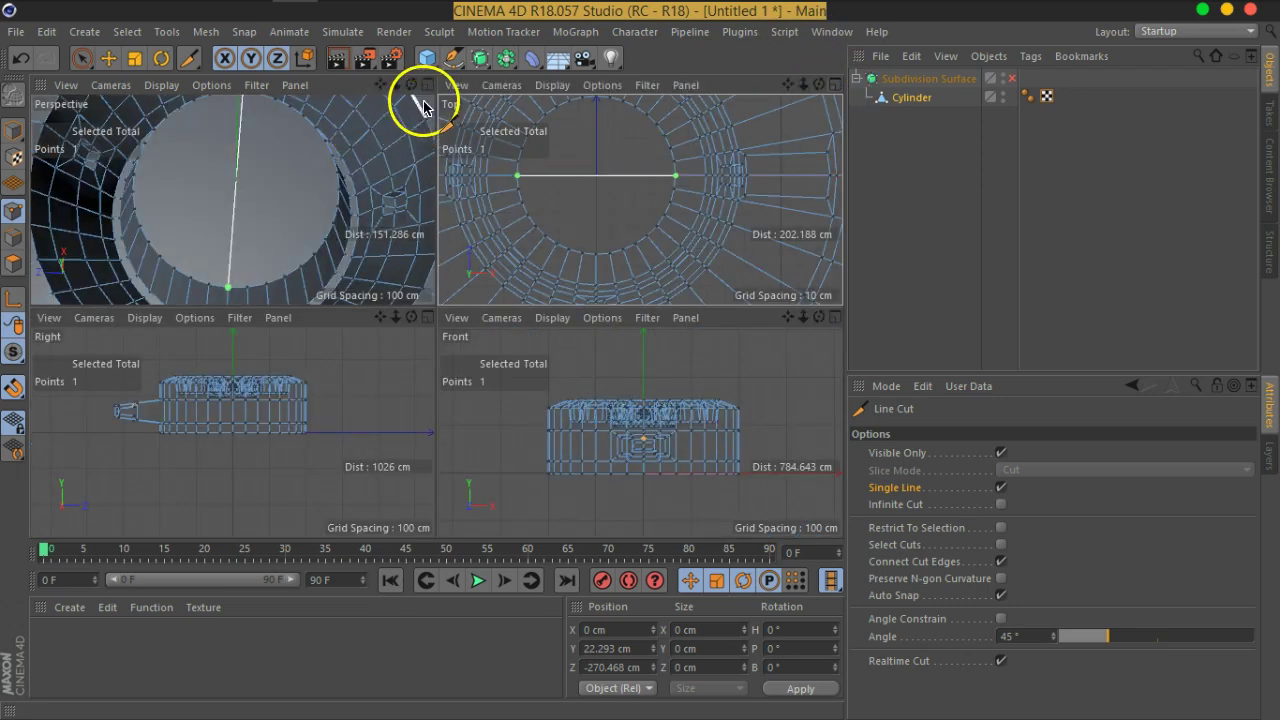
pyautogui.middleClick(425, 95)
pyautogui.moveTo(451, 314); pyautogui.dragTo(383, 309)
pyautogui.scroll(-3)
pyautogui.scroll(3)
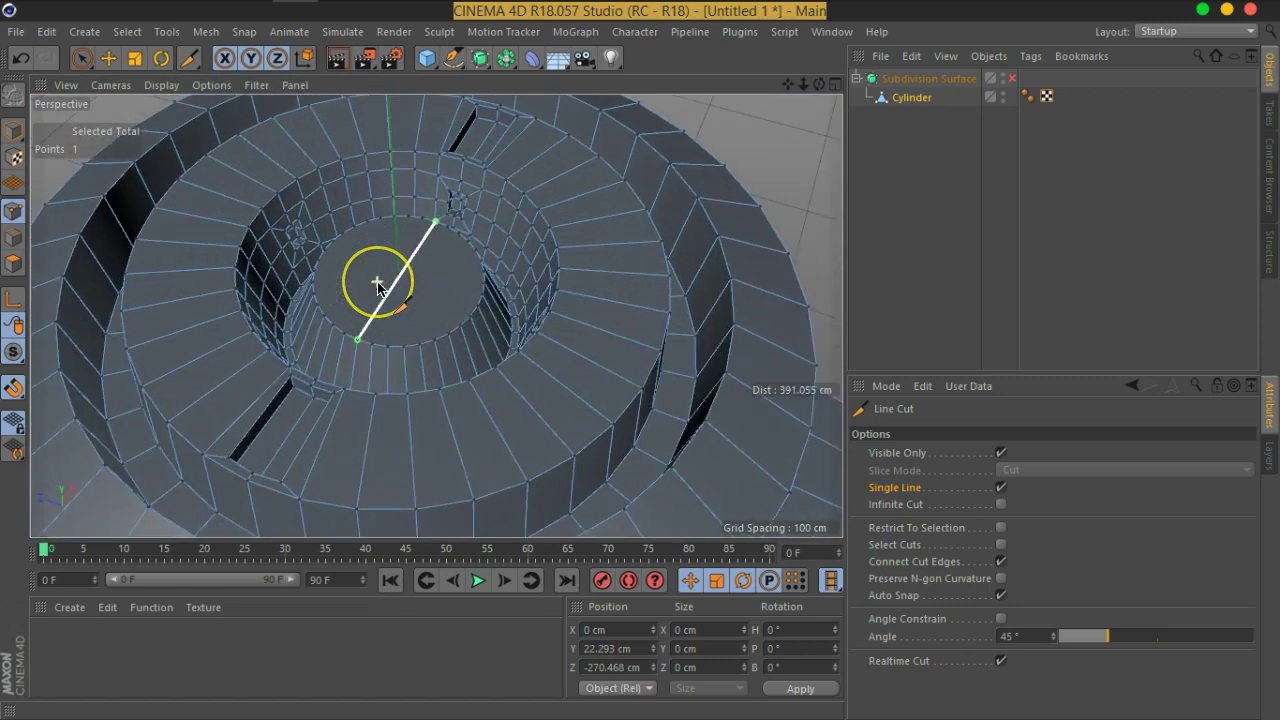
pyautogui.scroll(3)
pyautogui.scroll(3)
# Drag the cut's endpoints across the cap, snapping them onto rim vertices for a parallel cut.
pyautogui.moveTo(526, 129); pyautogui.dragTo(559, 142)
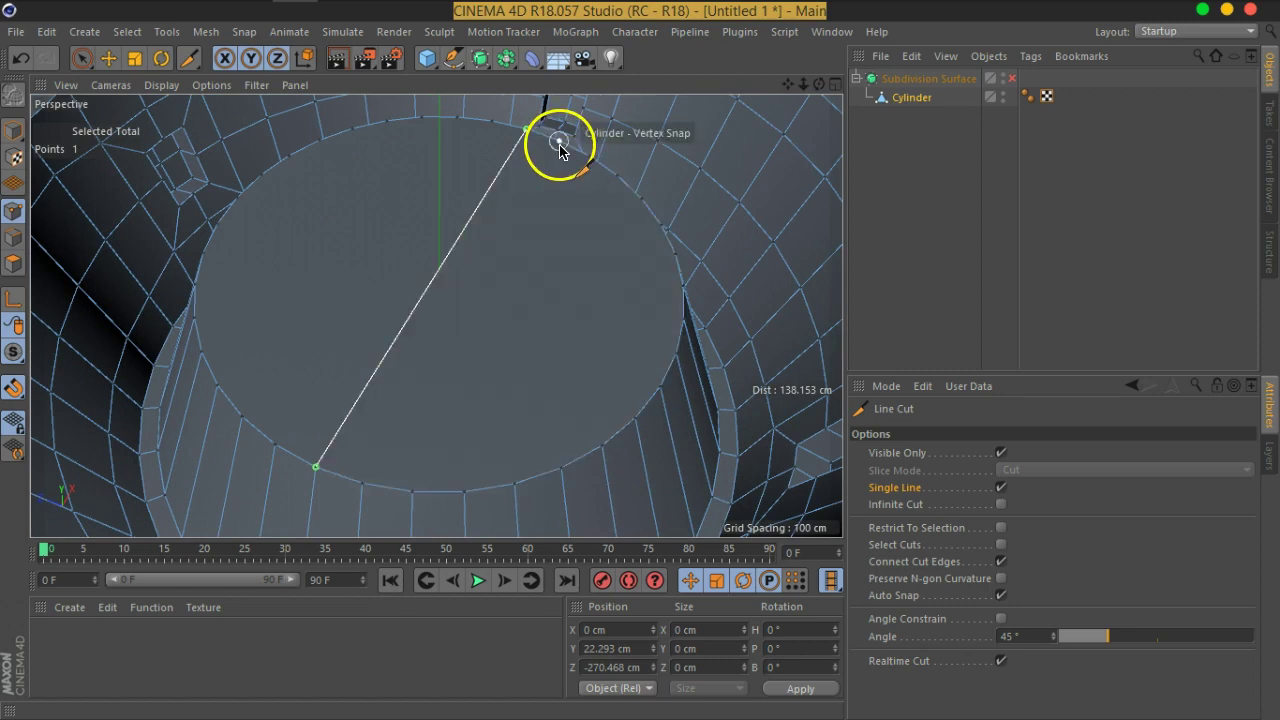
pyautogui.moveTo(316, 466); pyautogui.dragTo(413, 491)
pyautogui.moveTo(559, 142); pyautogui.dragTo(618, 177)
pyautogui.moveTo(413, 491); pyautogui.dragTo(515, 484)
pyautogui.moveTo(618, 177); pyautogui.dragTo(661, 226)
pyautogui.moveTo(515, 484); pyautogui.dragTo(561, 467)
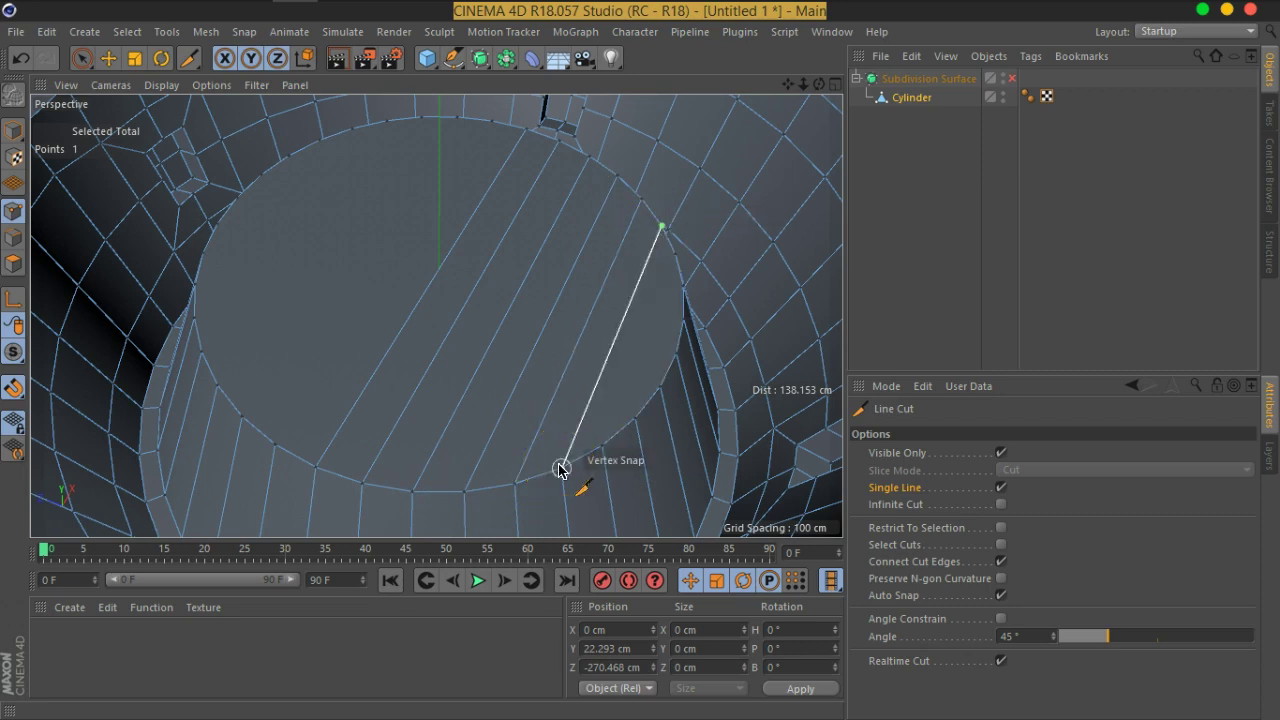
pyautogui.moveTo(561, 467); pyautogui.dragTo(599, 450)
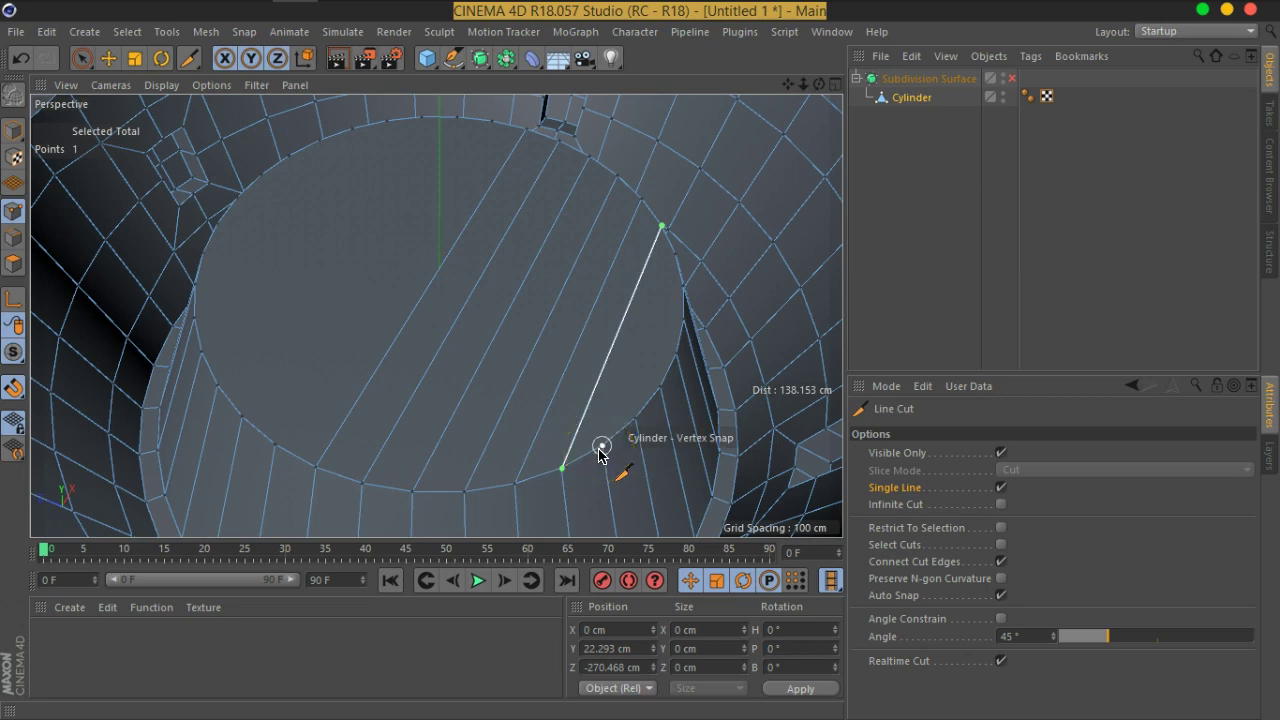
pyautogui.moveTo(661, 226); pyautogui.dragTo(671, 258)
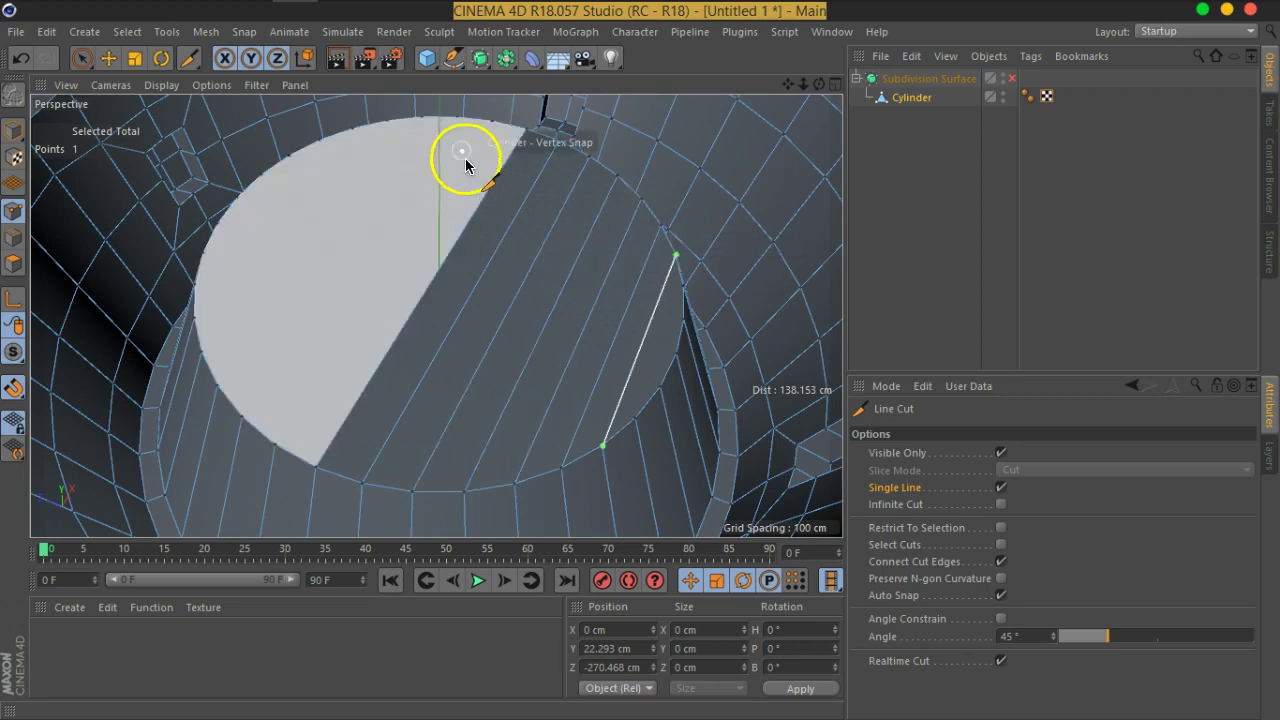
# Add another rim-to-rim cut toward the cap's left side, snapping its lower end to a vertex.
pyautogui.moveTo(491, 120); pyautogui.dragTo(386, 126)
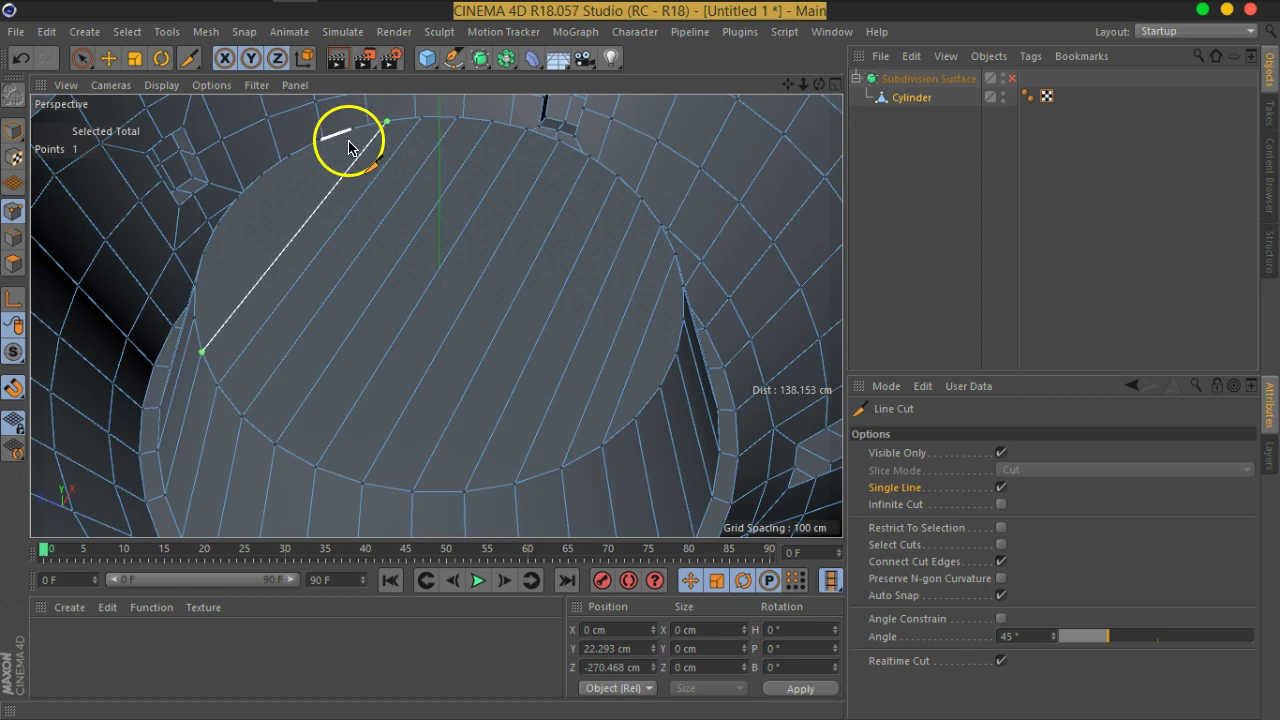
pyautogui.moveTo(201, 352); pyautogui.dragTo(194, 319)
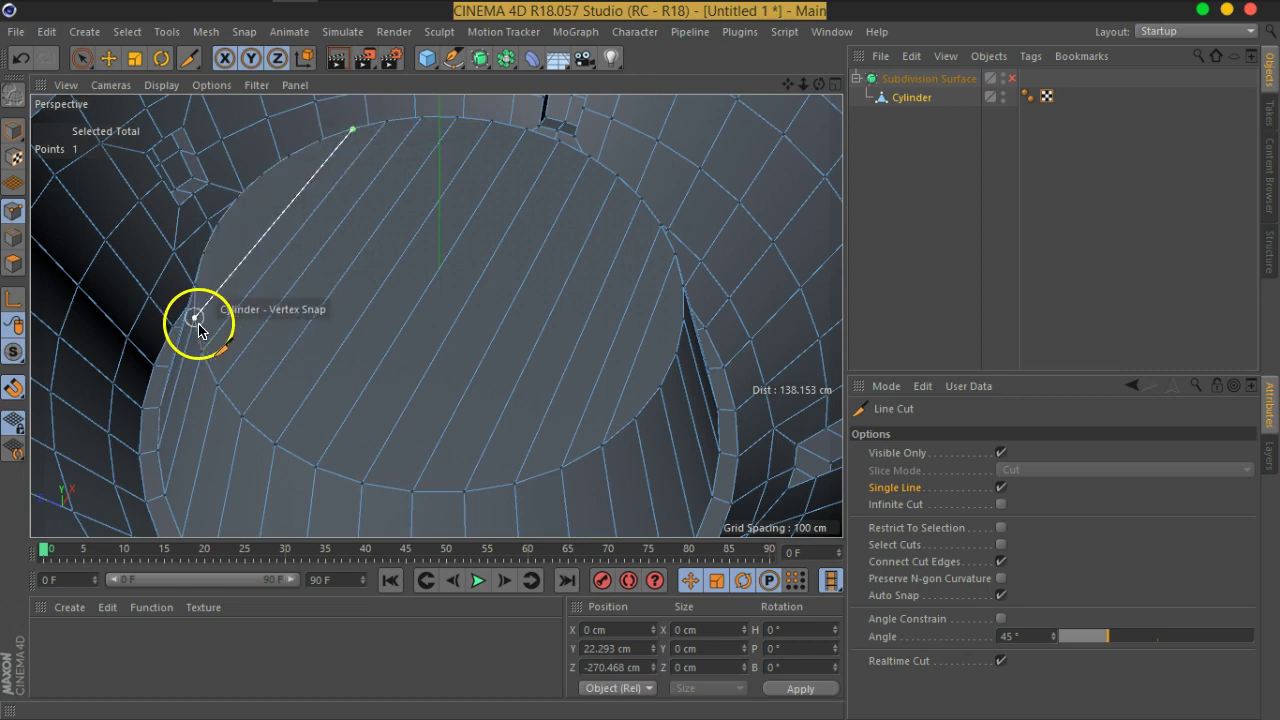
pyautogui.moveTo(353, 128); pyautogui.dragTo(320, 141)
pyautogui.moveTo(194, 318); pyautogui.dragTo(198, 289)
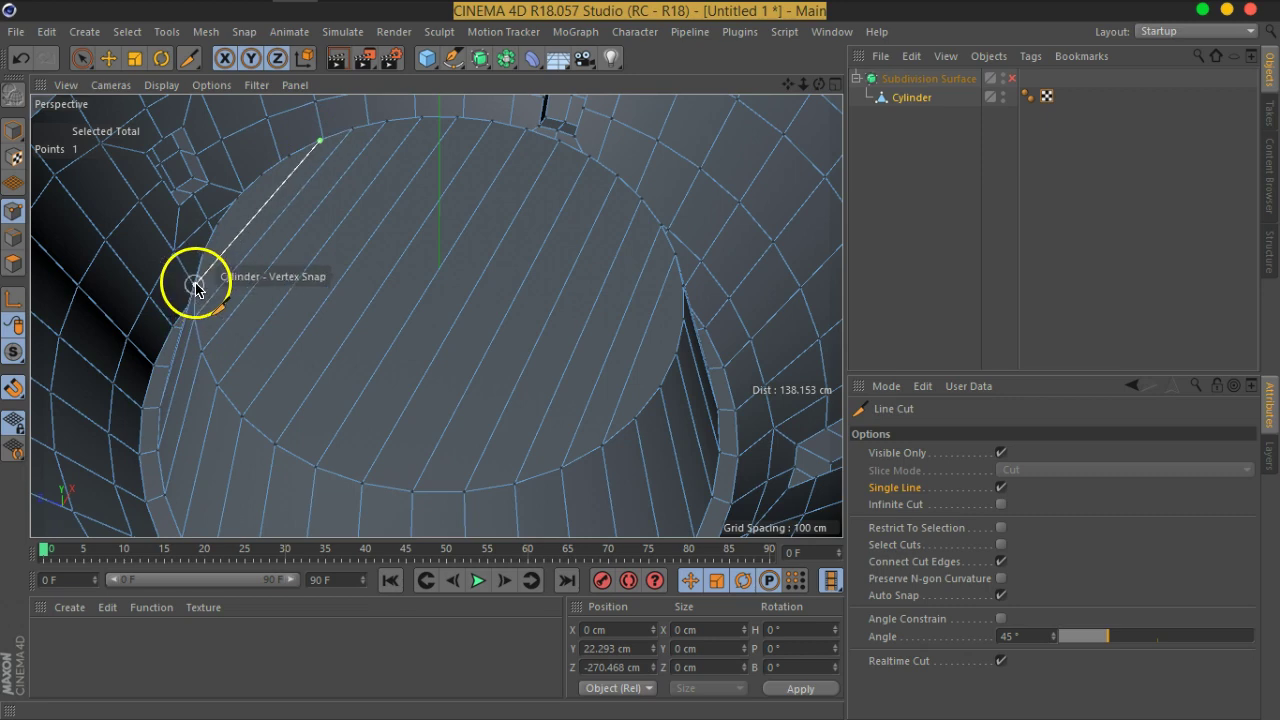
pyautogui.moveTo(351, 357); pyautogui.dragTo(662, 296)
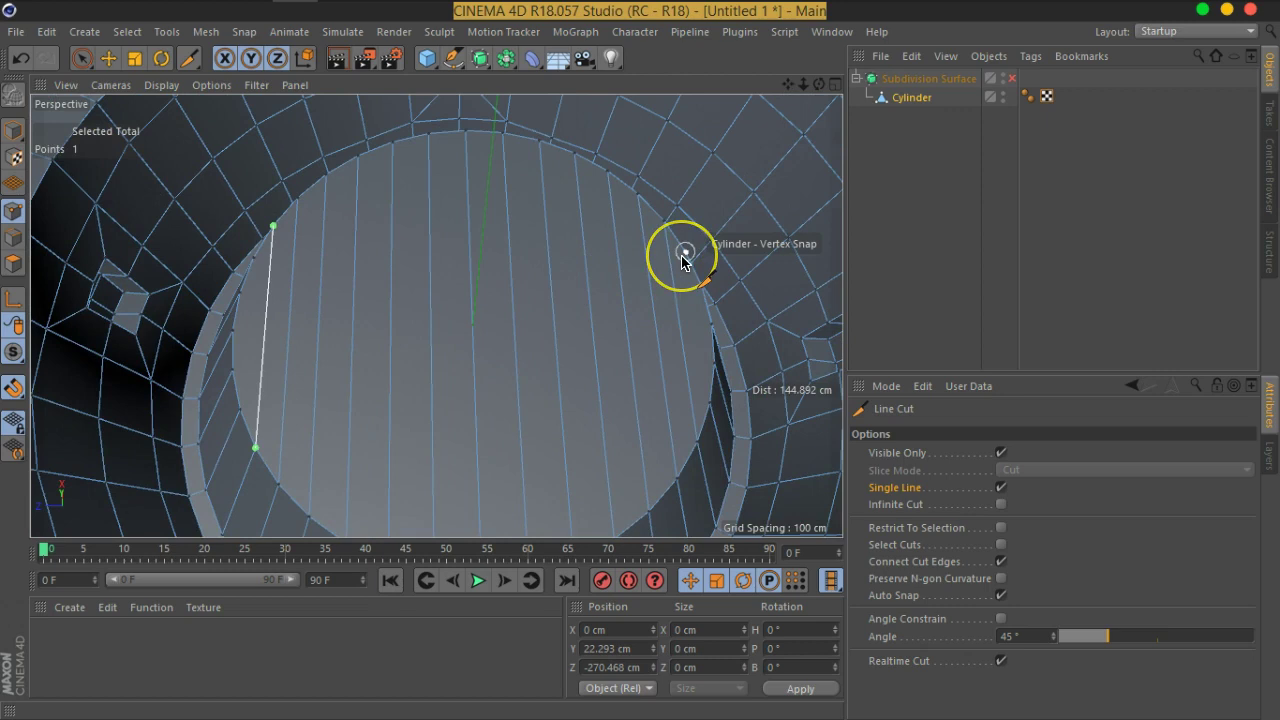
pyautogui.moveTo(683, 262); pyautogui.dragTo(686, 263)
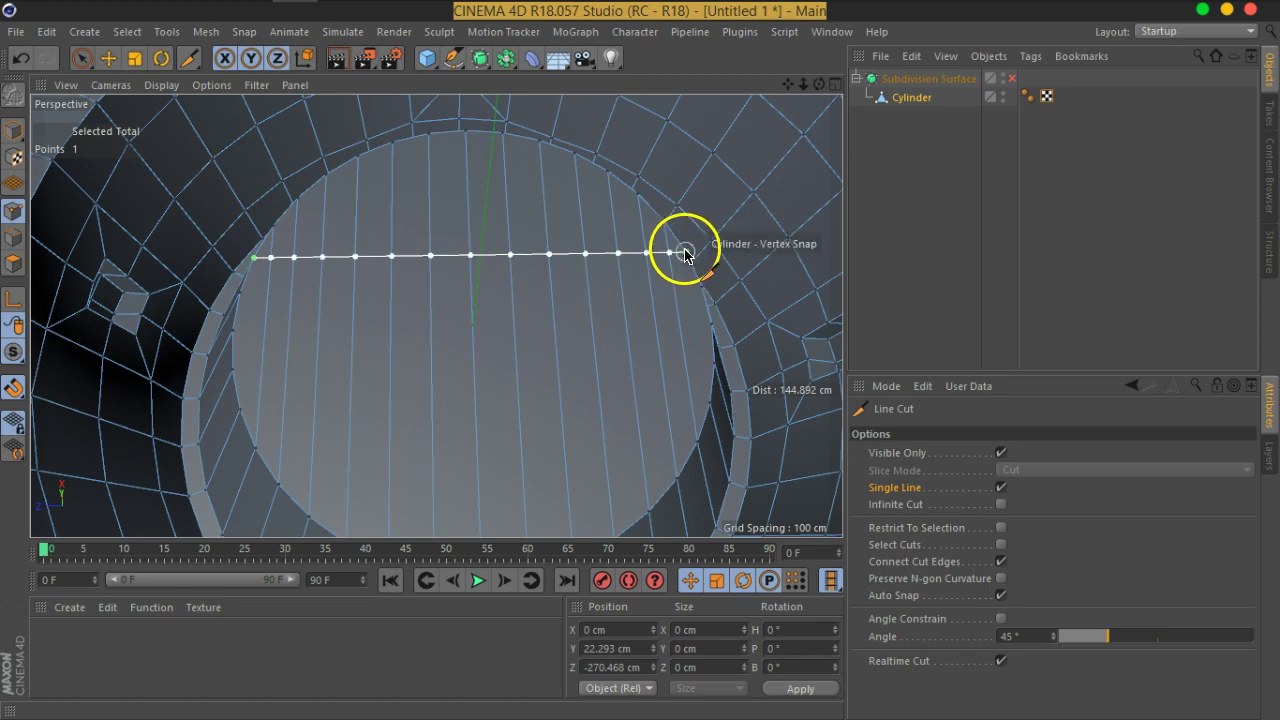
# Face the cap and cut a straight line from the right rim to the left rim vertex.
pyautogui.scroll(3)
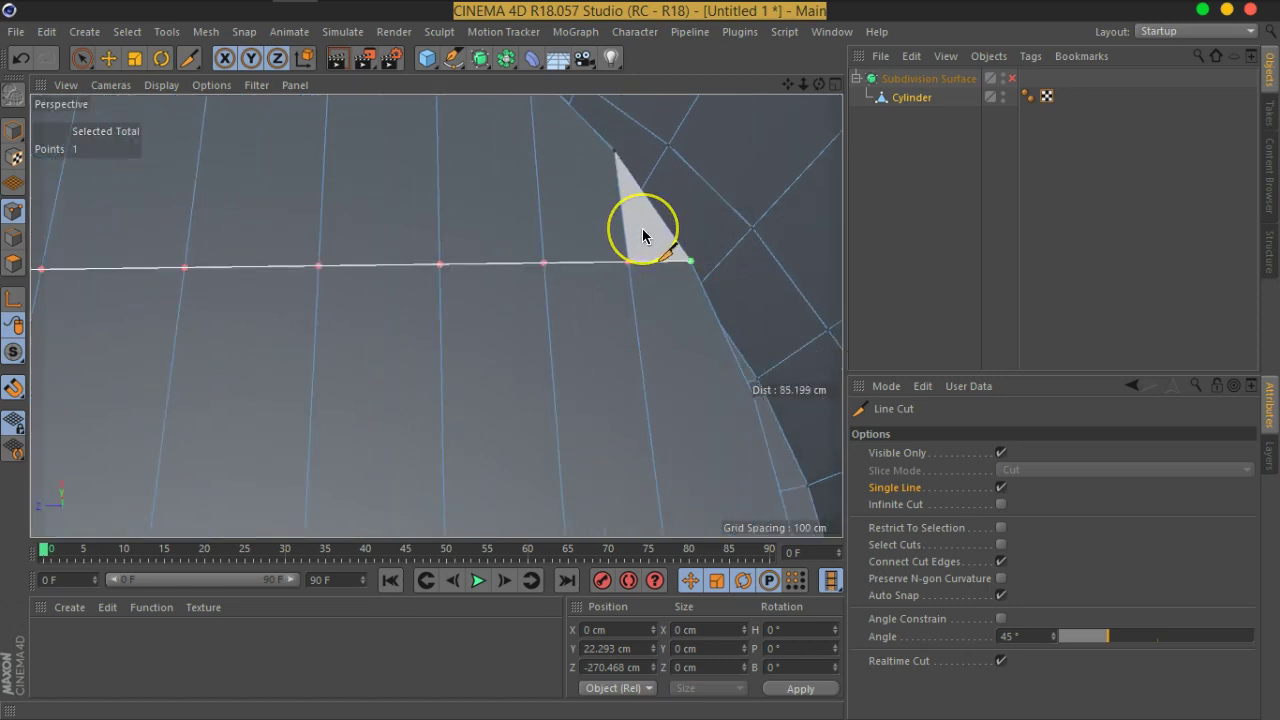
pyautogui.moveTo(643, 230); pyautogui.dragTo(150, 300)
pyautogui.scroll(3)
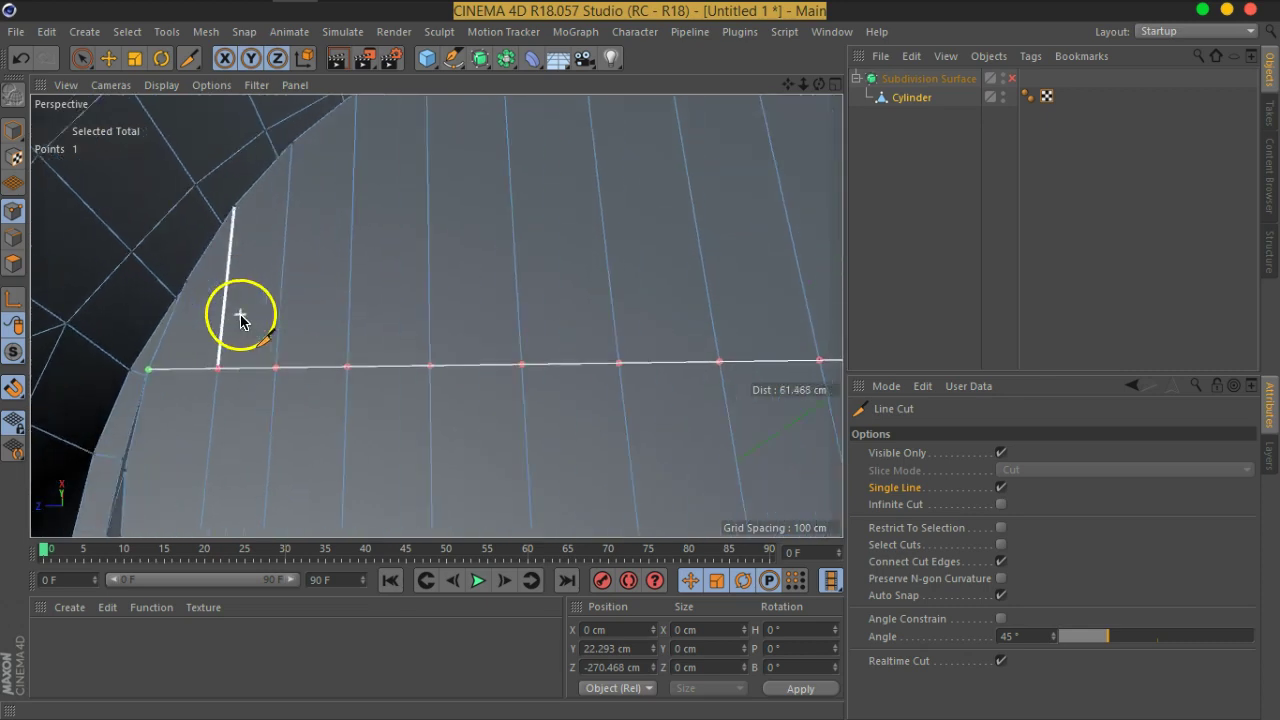
pyautogui.scroll(3)
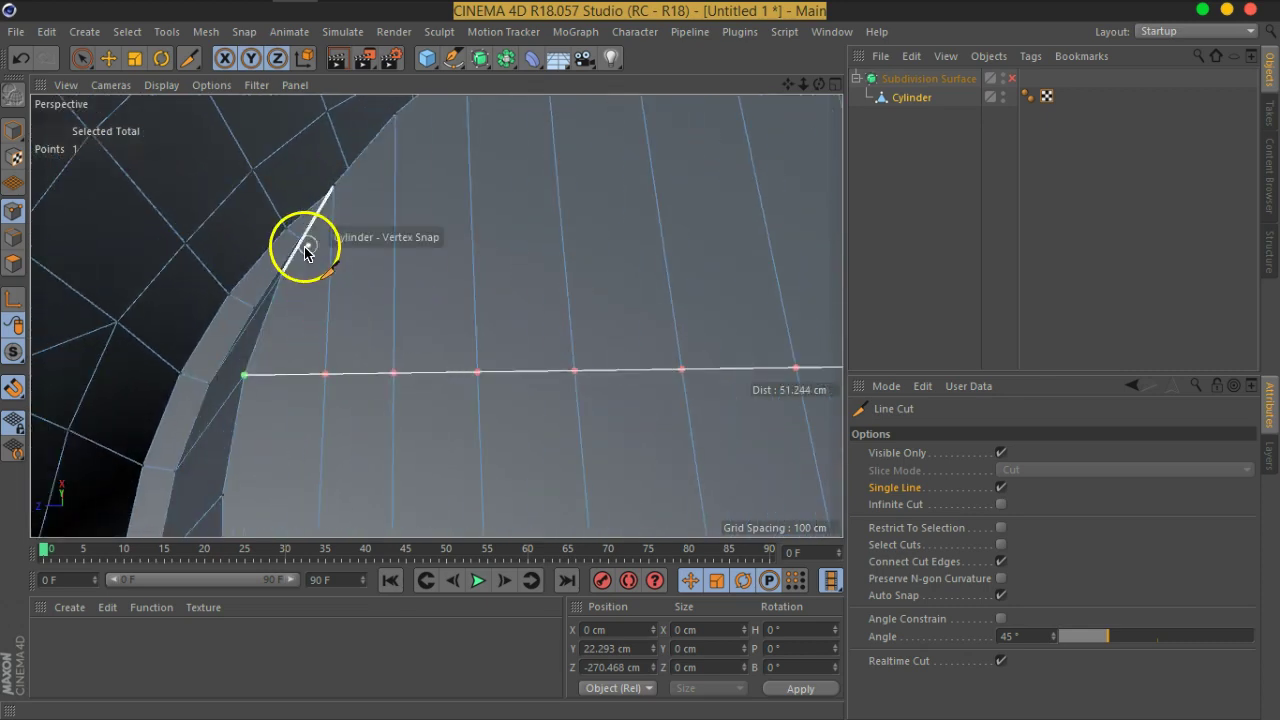
pyautogui.scroll(-3)
pyautogui.scroll(-3)
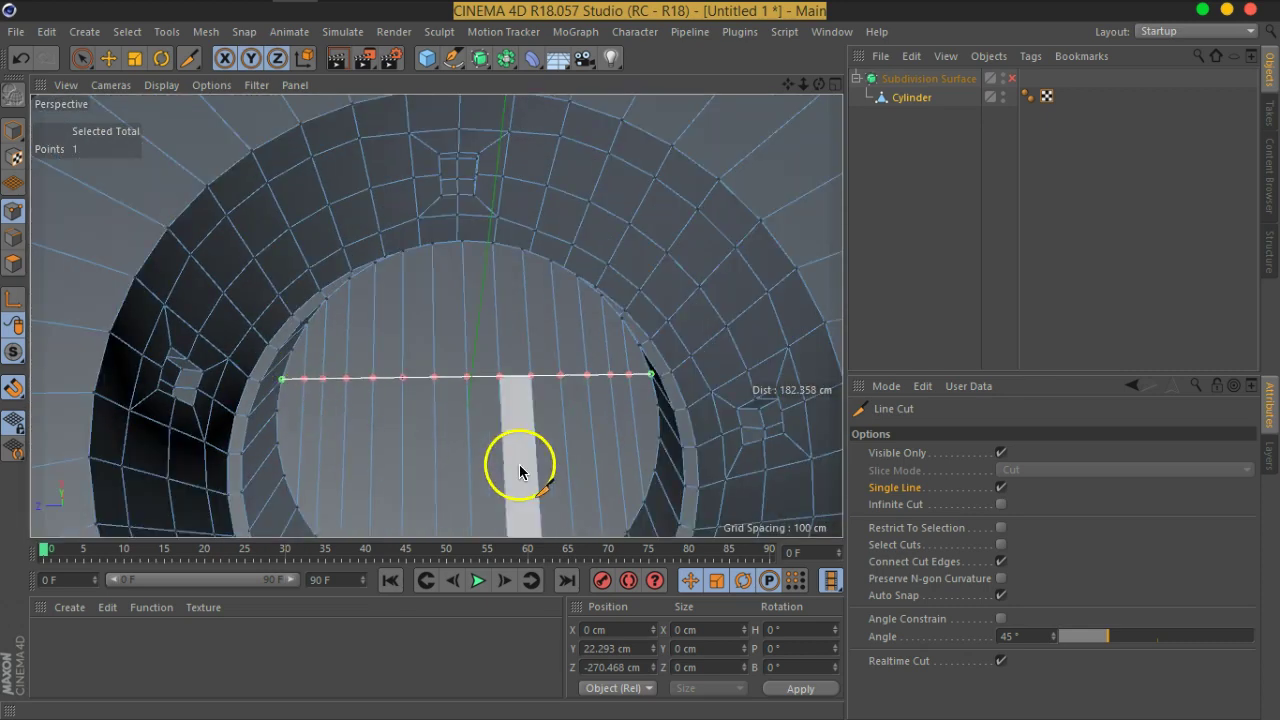
pyautogui.scroll(-3)
pyautogui.click(672, 357)
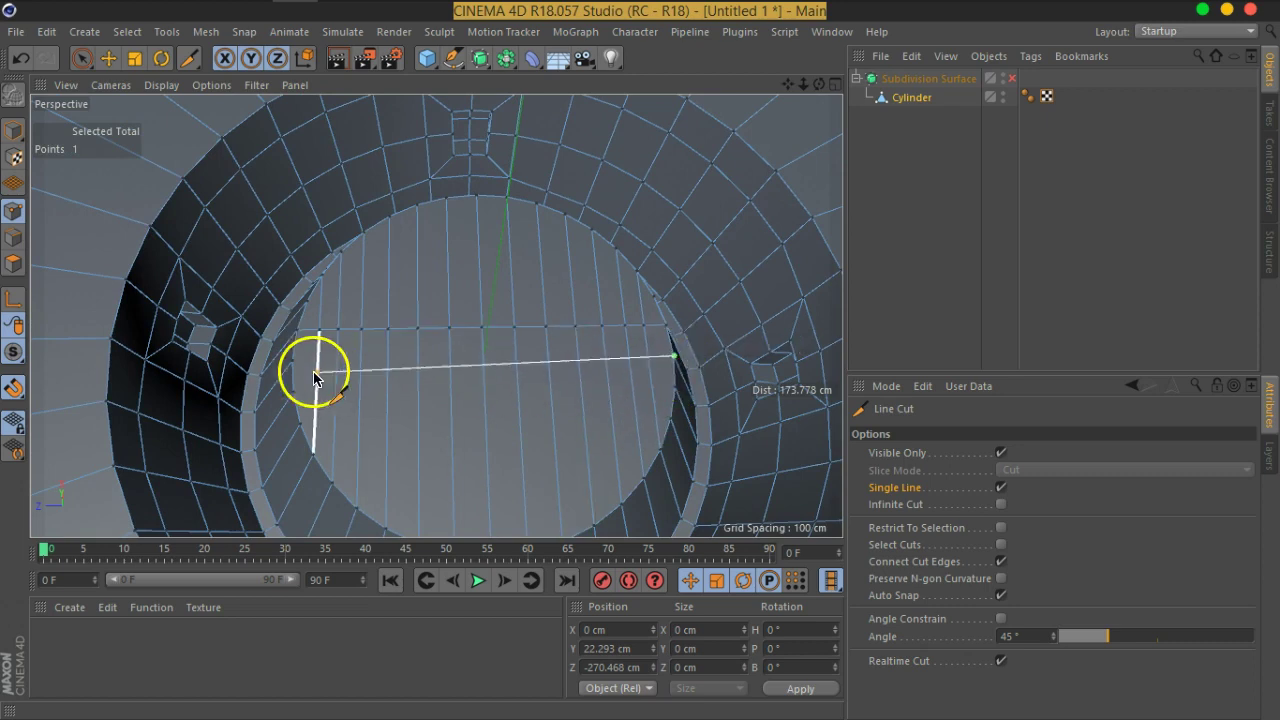
pyautogui.click(294, 361)
# Start a perpendicular cut from the existing cap edge toward the rim.
pyautogui.moveTo(293, 392); pyautogui.dragTo(597, 379)
pyautogui.scroll(3)
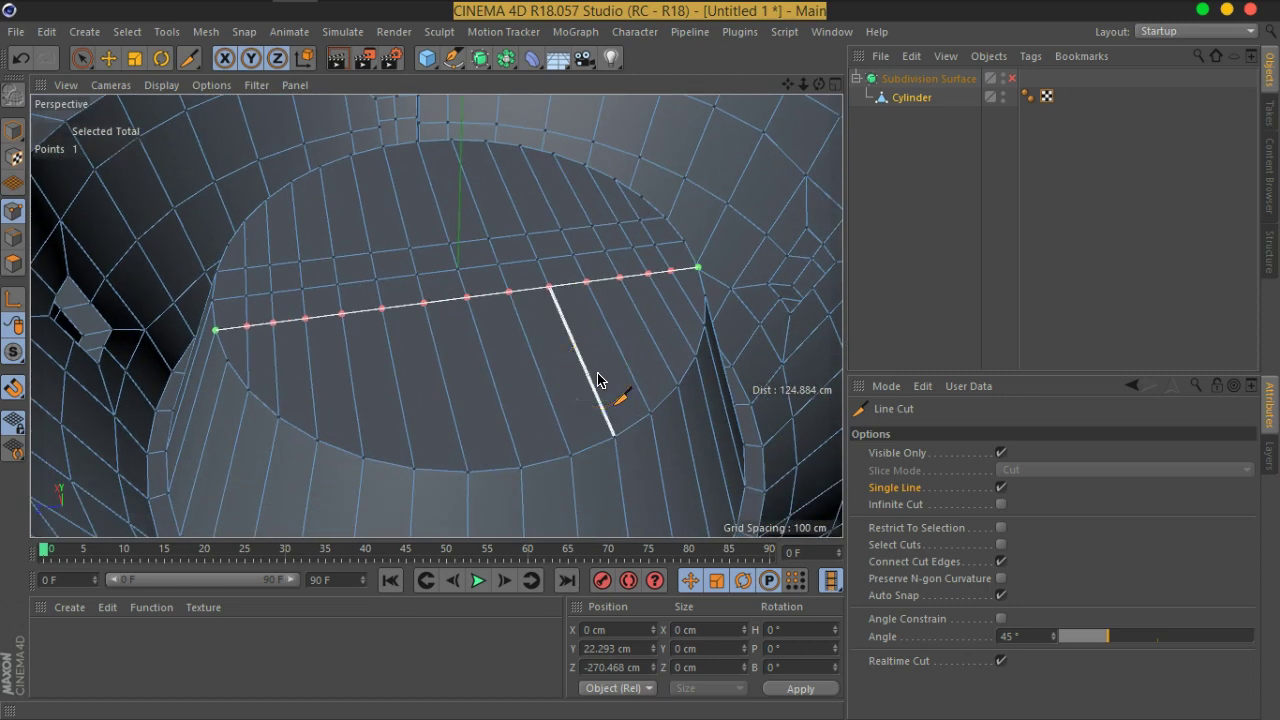
pyautogui.scroll(3)
pyautogui.scroll(3)
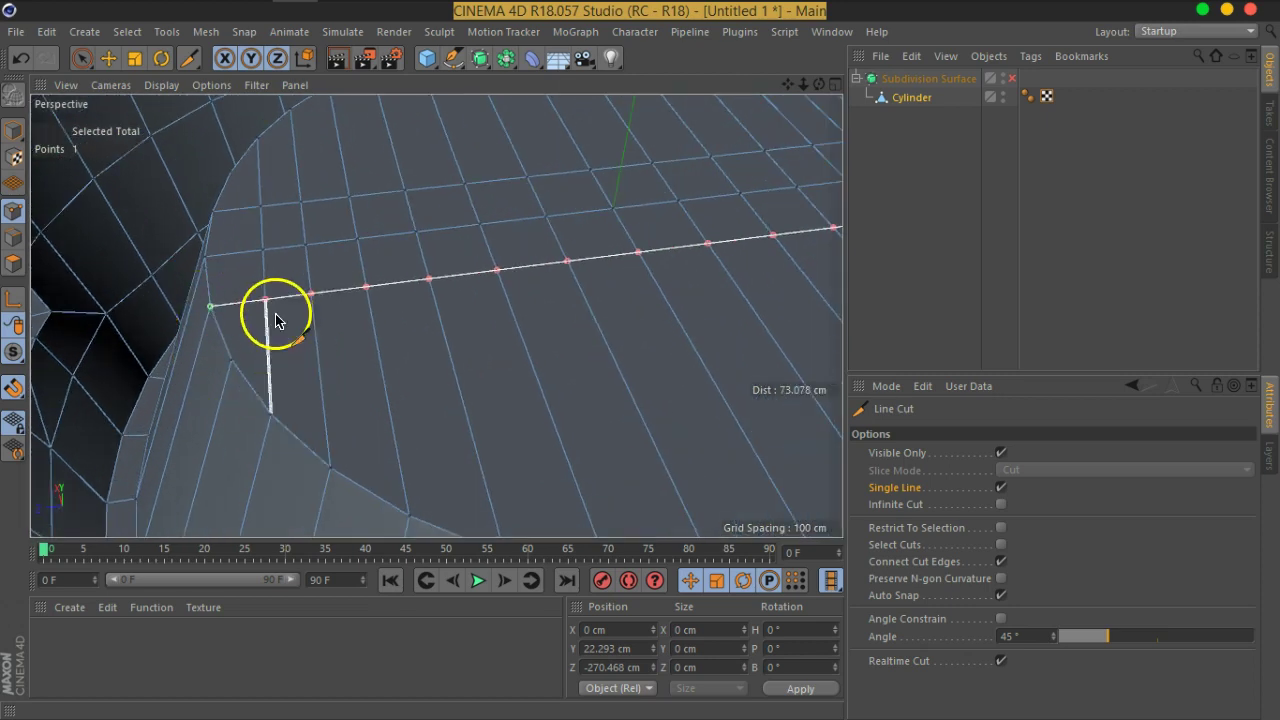
pyautogui.scroll(3)
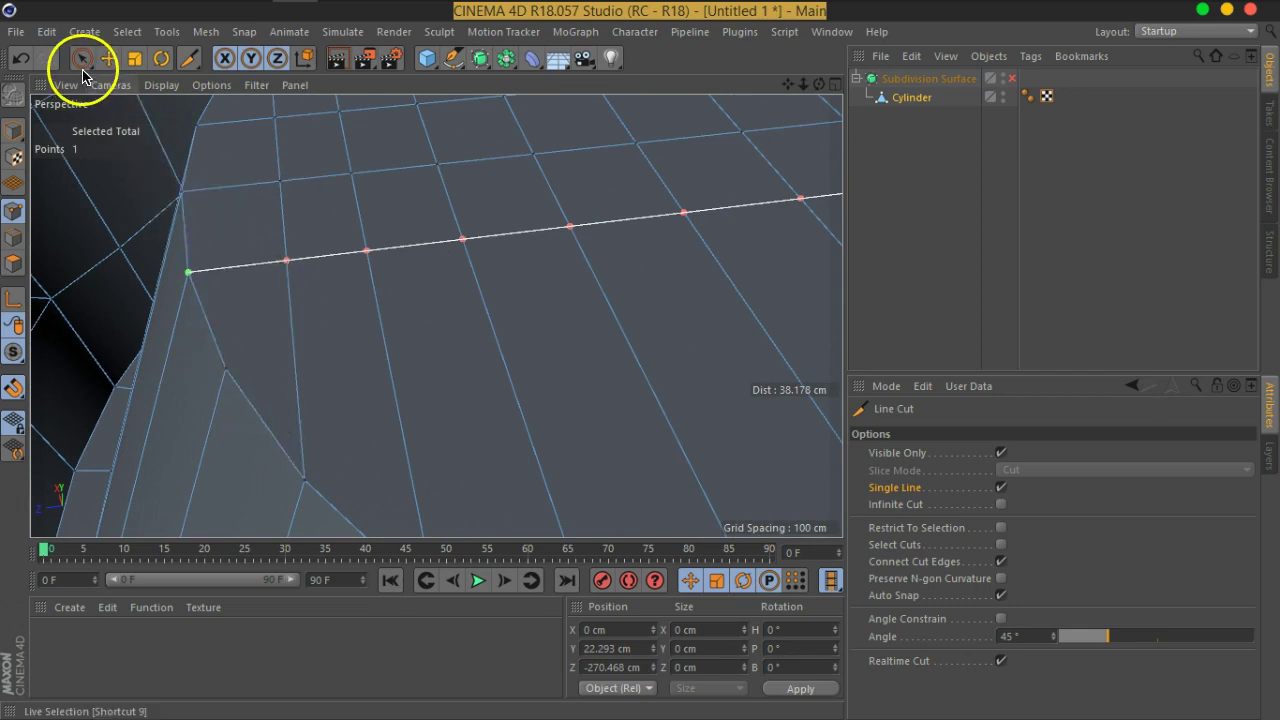
# Select the 8-polygon row across the cap's middle and extrude it inward to -7 cm.
pyautogui.click(82, 58)
pyautogui.scroll(-3)
pyautogui.moveTo(270, 218); pyautogui.dragTo(555, 283)
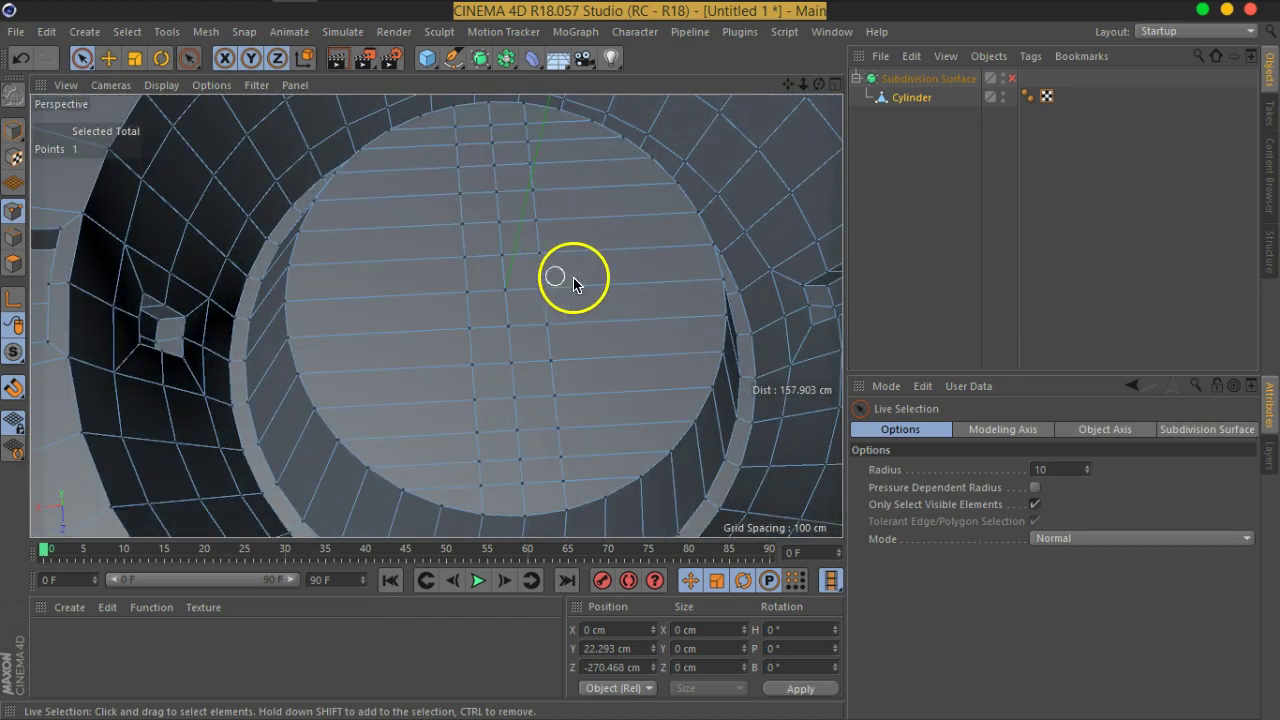
pyautogui.click(16, 263)
pyautogui.click(634, 291)
pyautogui.moveTo(634, 291); pyautogui.dragTo(414, 291)
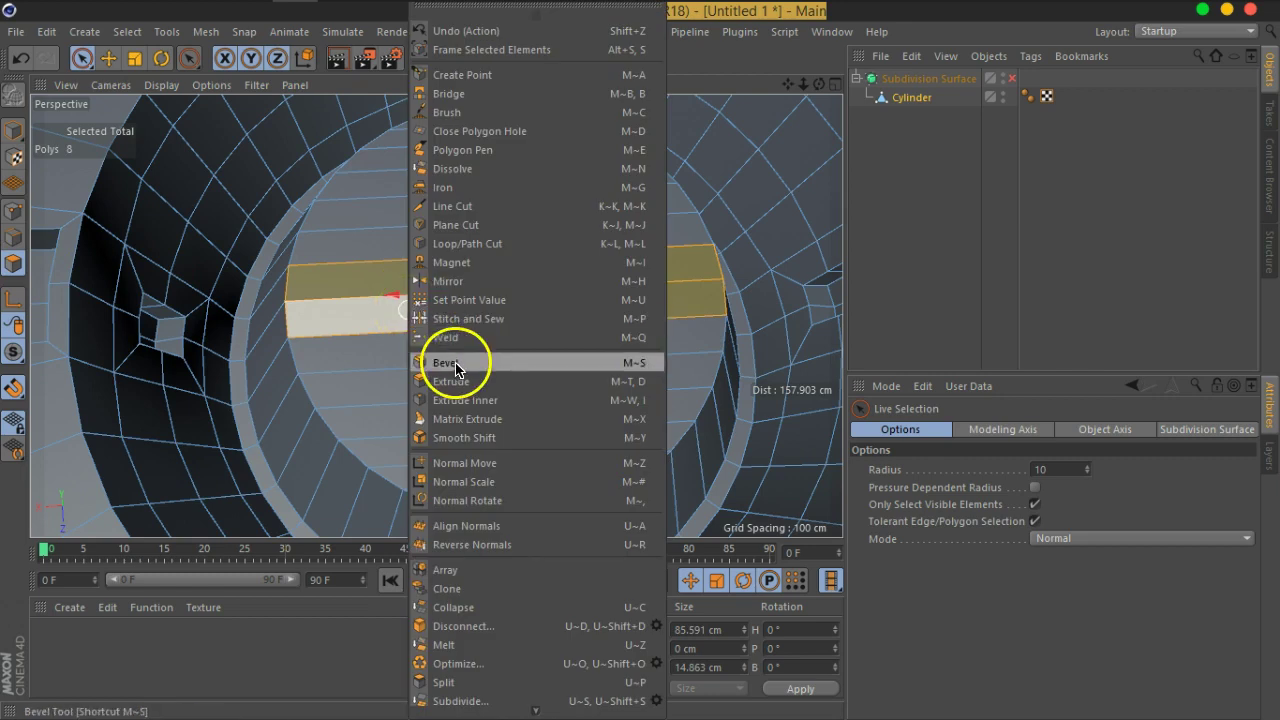
pyautogui.click(458, 380)
pyautogui.moveTo(463, 371); pyautogui.dragTo(335, 315)
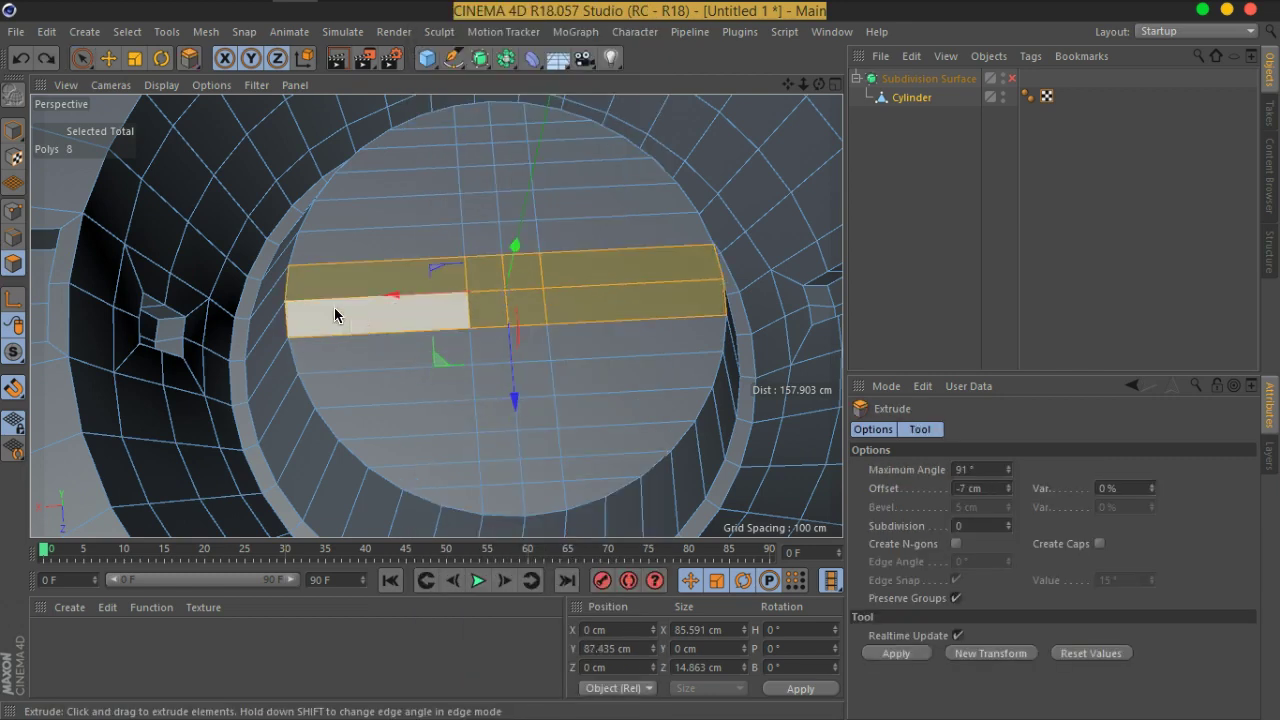
# Inset the polygon strip with Extrude Inner at a 2.6 cm offset.
pyautogui.rightClick(334, 312)
pyautogui.click(400, 400)
pyautogui.moveTo(380, 335); pyautogui.dragTo(365, 312)
pyautogui.scroll(3)
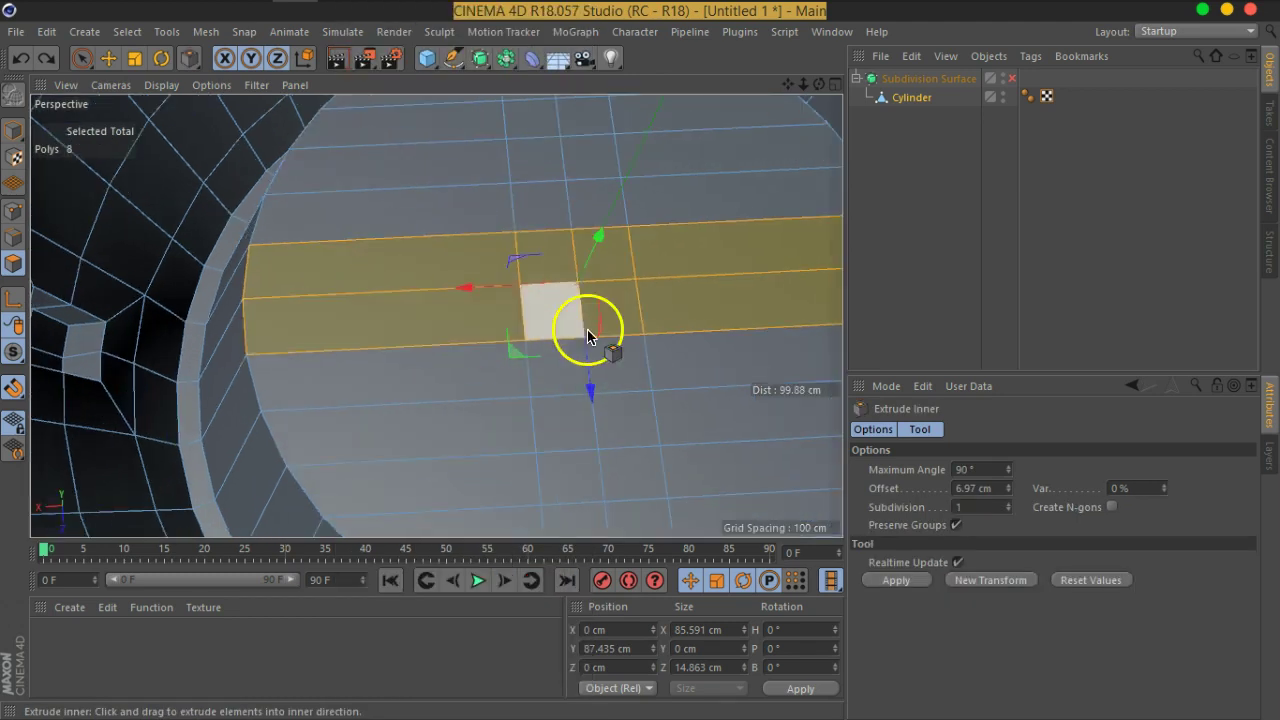
pyautogui.scroll(-3)
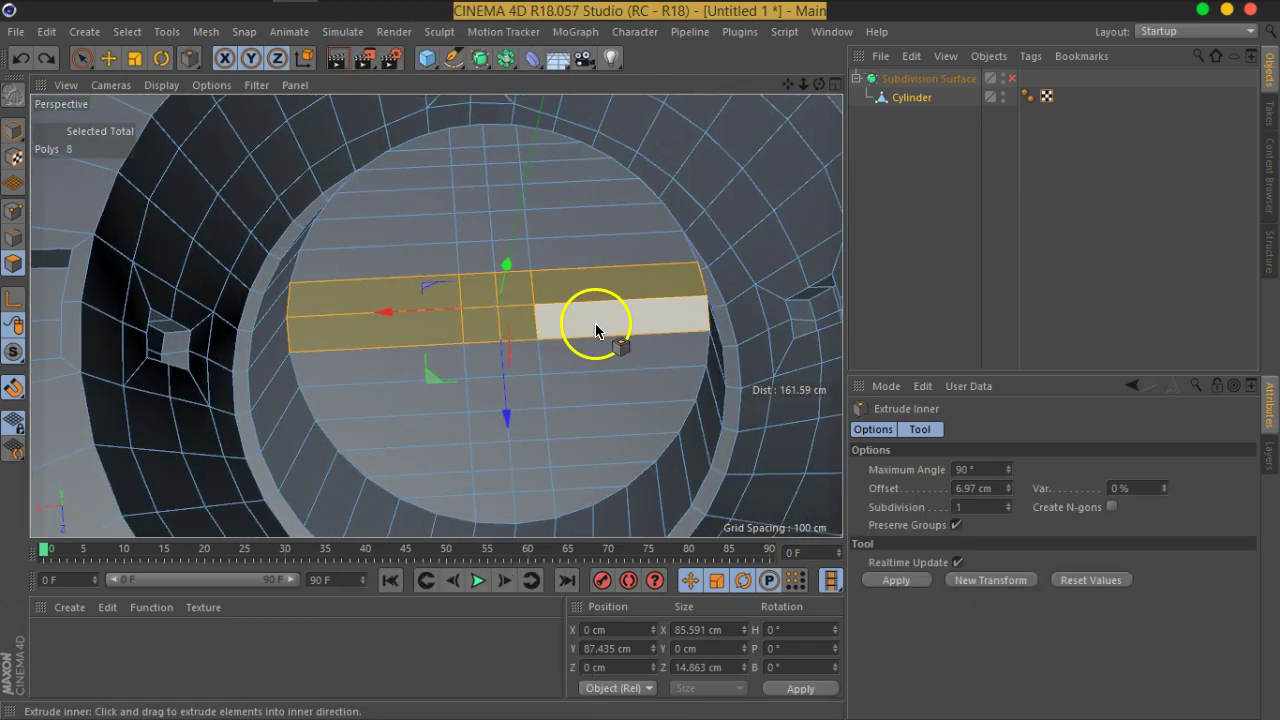
pyautogui.moveTo(596, 331); pyautogui.dragTo(572, 328)
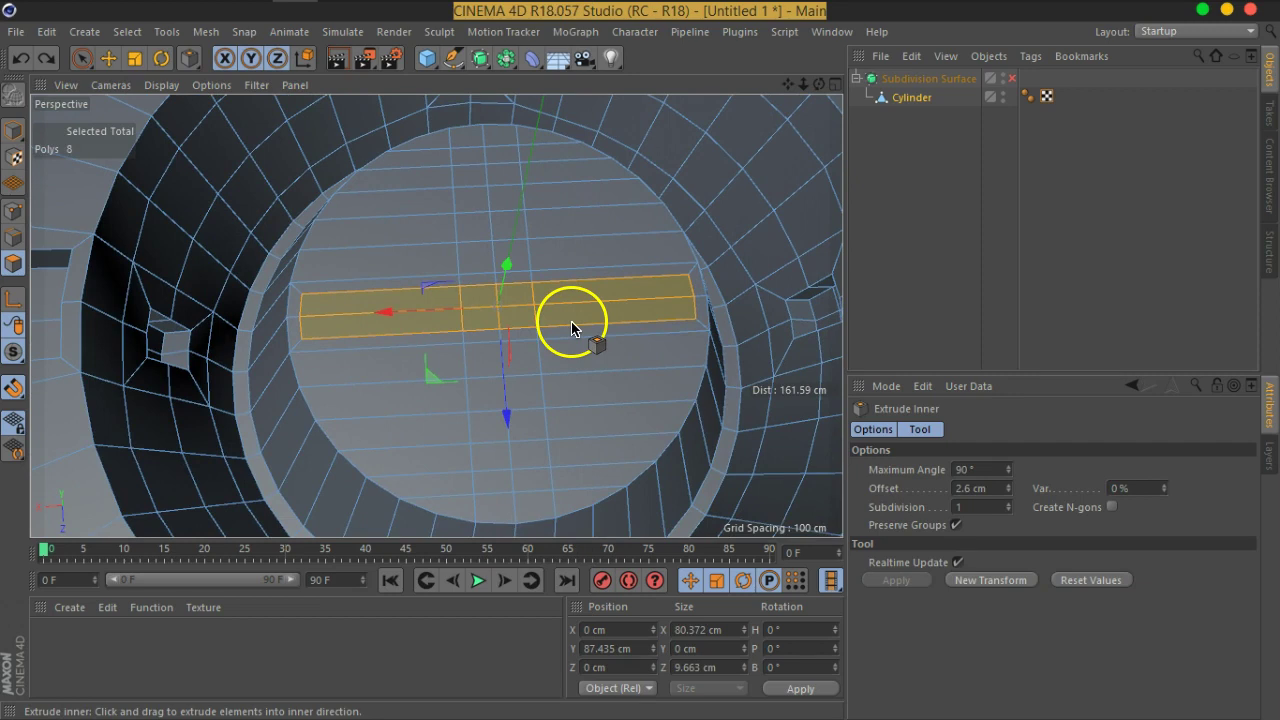
# Scale the strip down along its length to about 66 cm.
pyautogui.click(134, 58)
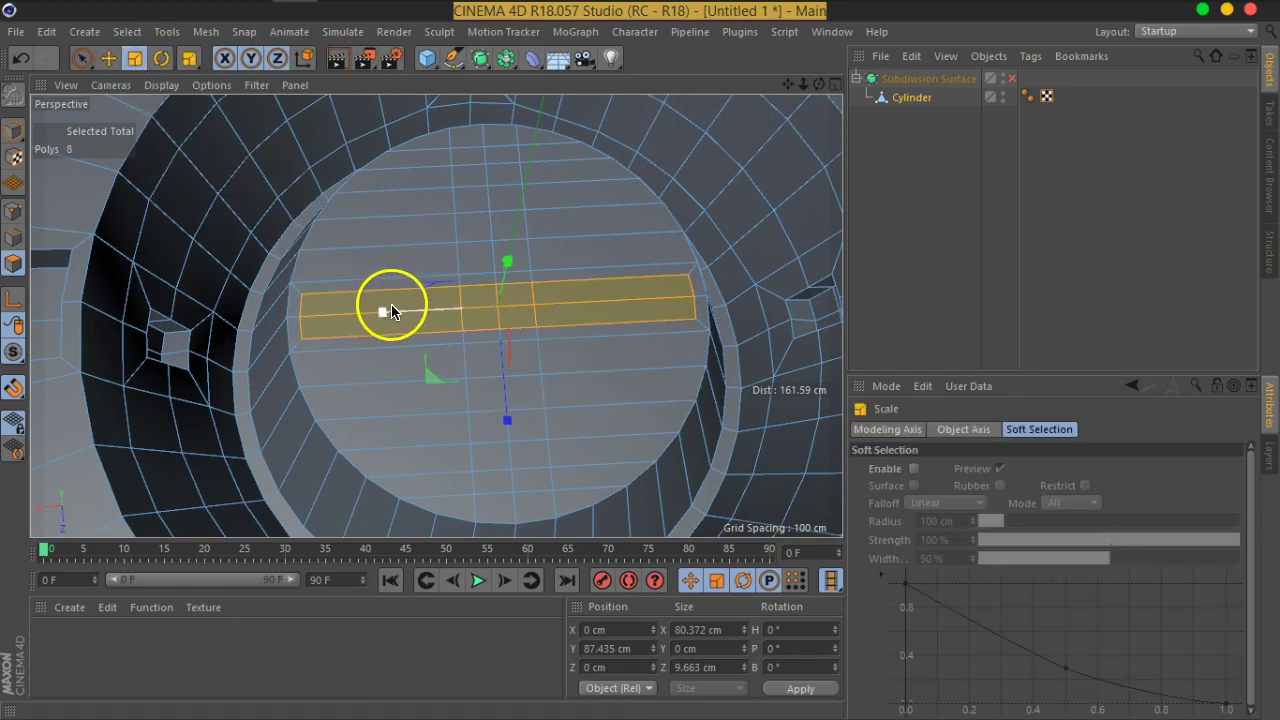
pyautogui.moveTo(382, 316); pyautogui.dragTo(401, 318)
pyautogui.moveTo(401, 318); pyautogui.dragTo(578, 293)
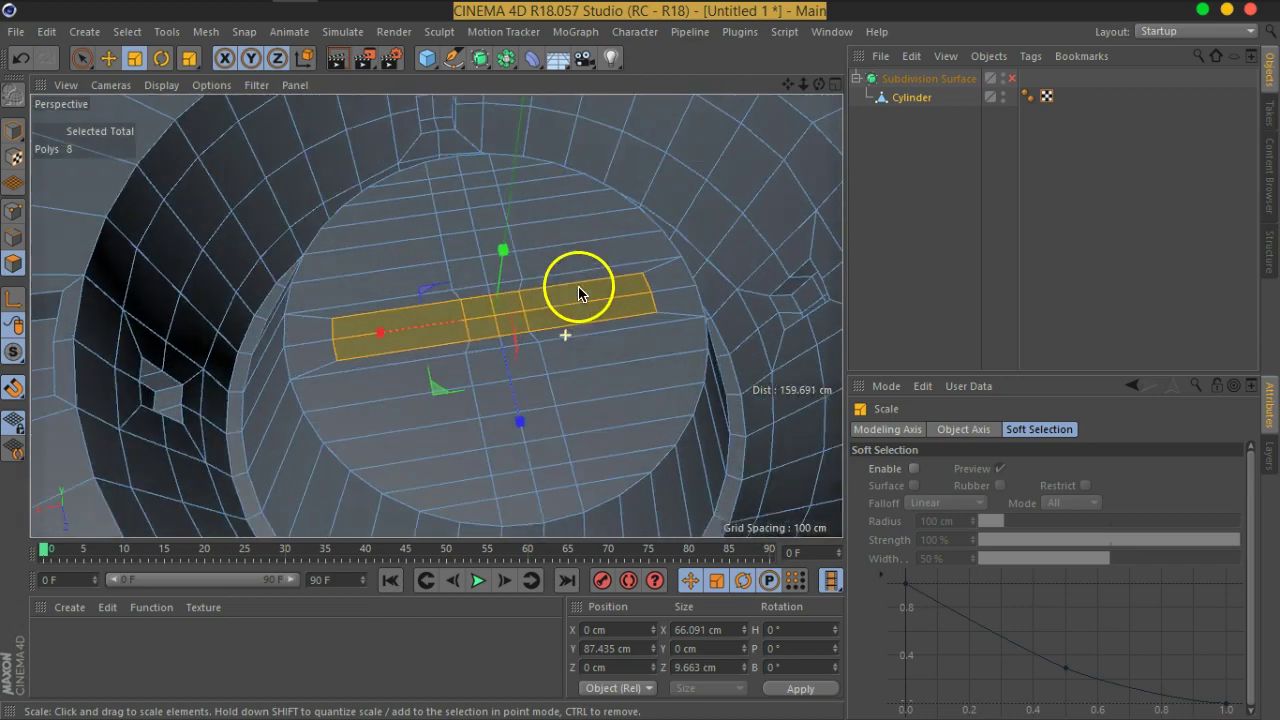
pyautogui.scroll(3)
pyautogui.scroll(3)
pyautogui.moveTo(529, 371); pyautogui.dragTo(430, 360)
# Extrude the inset strip to a -6 cm offset, recessing a slot into the cap.
pyautogui.rightClick(399, 383)
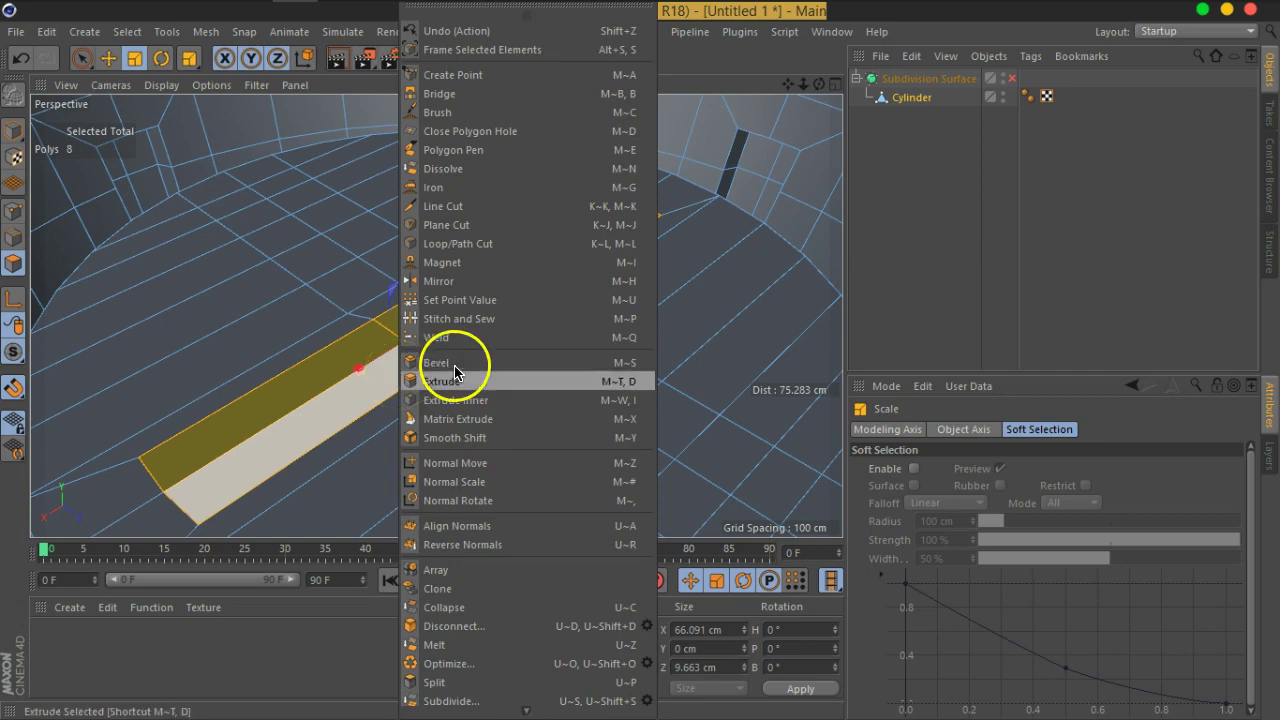
pyautogui.click(462, 391)
pyautogui.moveTo(380, 393); pyautogui.dragTo(44, 403)
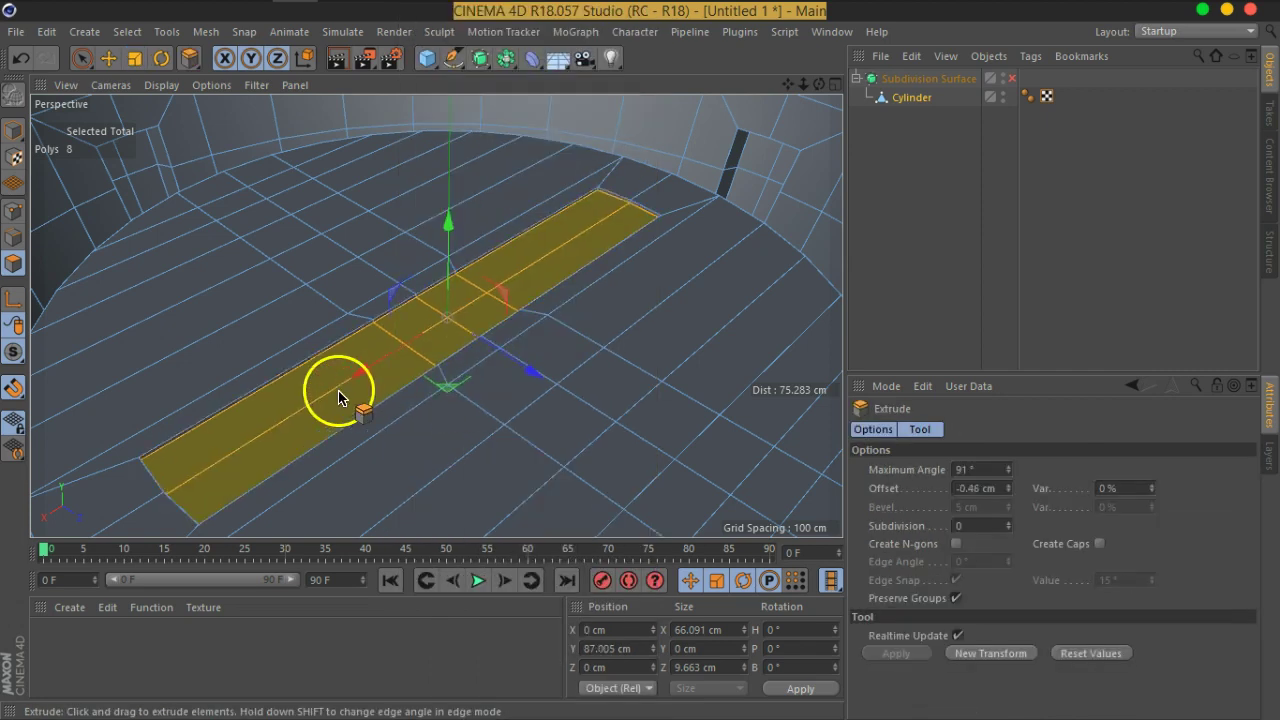
pyautogui.click(985, 533)
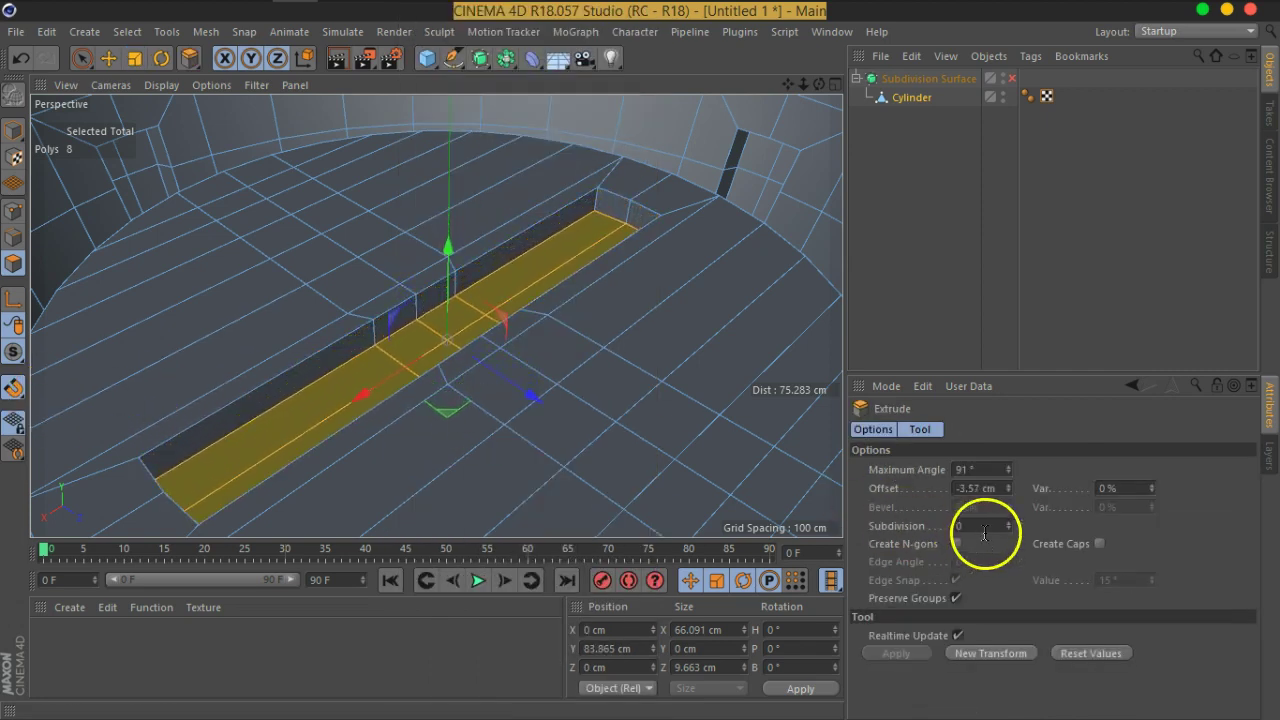
pyautogui.moveTo(1008, 492); pyautogui.dragTo(1051, 694)
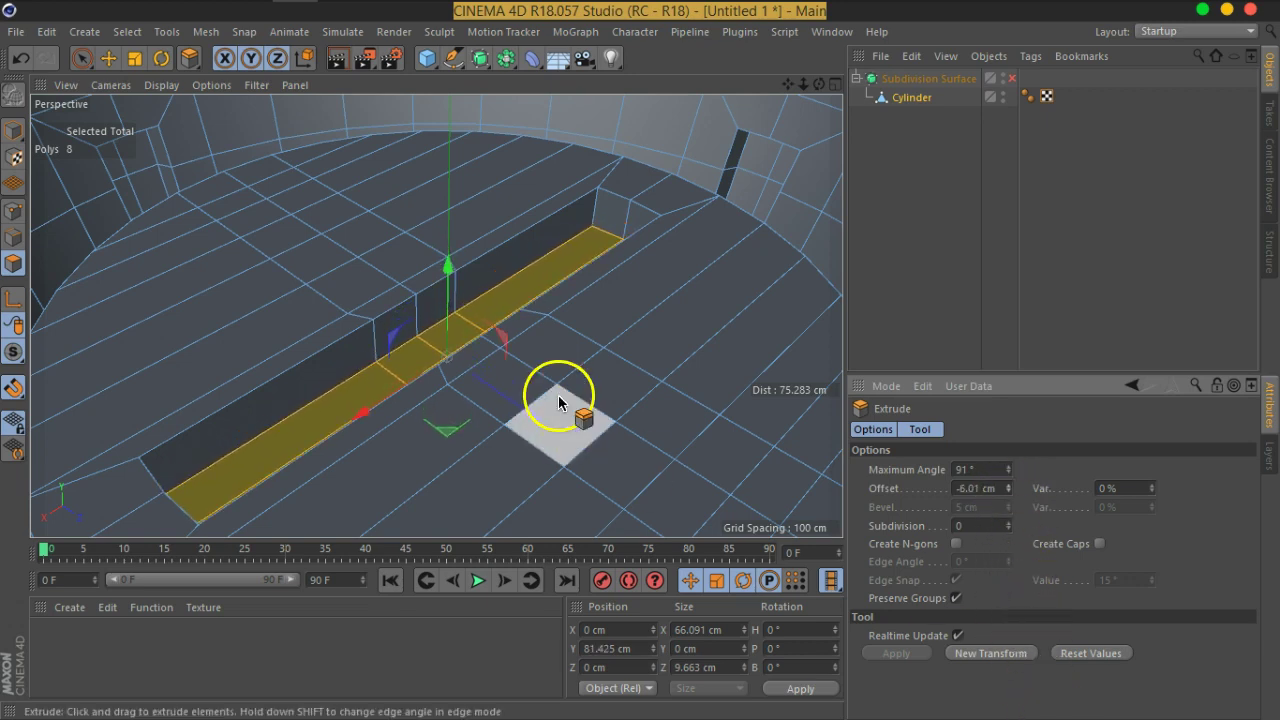
pyautogui.moveTo(558, 310); pyautogui.dragTo(503, 196)
pyautogui.scroll(-3)
pyautogui.scroll(-3)
pyautogui.moveTo(514, 277); pyautogui.dragTo(487, 191)
pyautogui.scroll(-3)
pyautogui.click(930, 198)
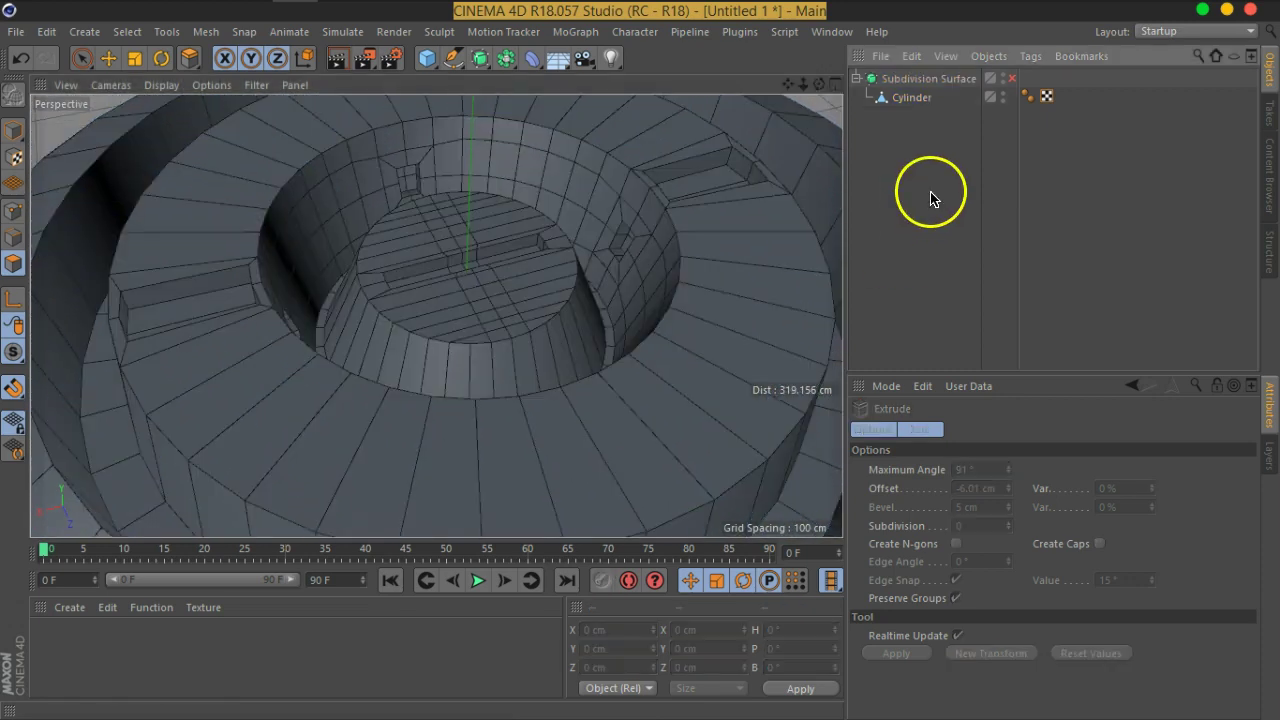
pyautogui.click(1012, 78)
pyautogui.moveTo(591, 277); pyautogui.dragTo(660, 240)
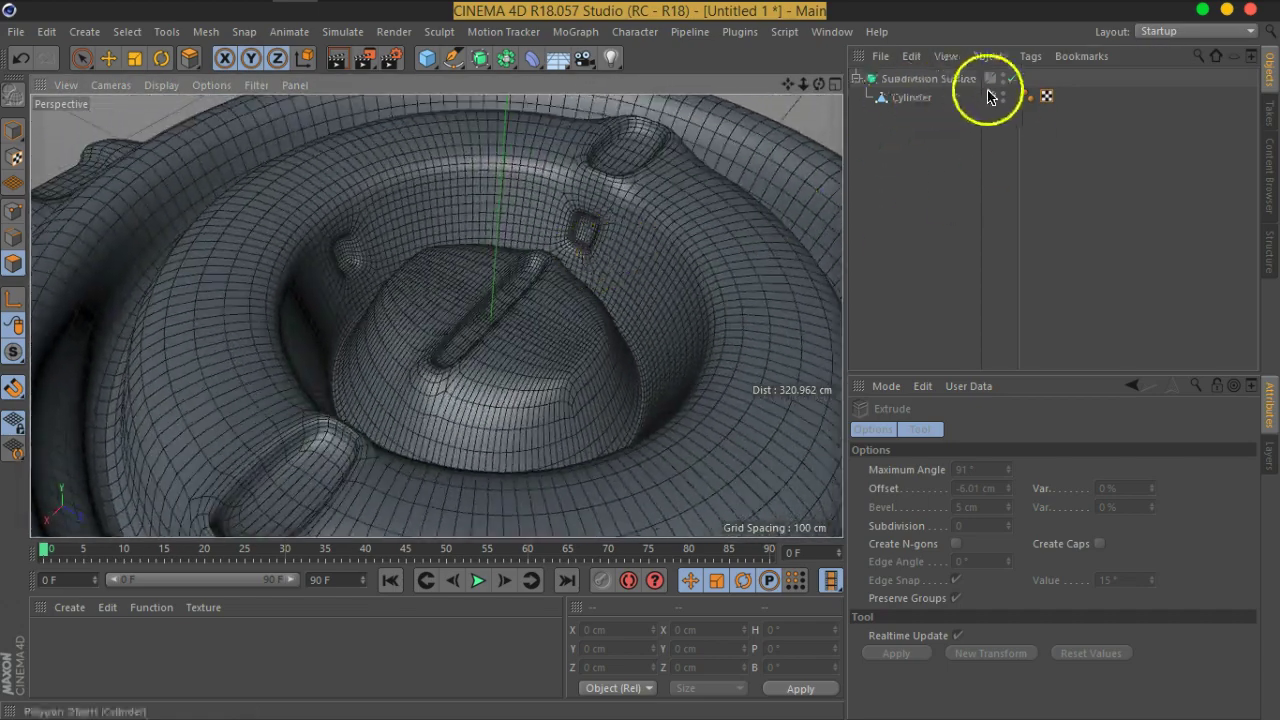
pyautogui.click(1012, 78)
pyautogui.moveTo(675, 358); pyautogui.dragTo(571, 266)
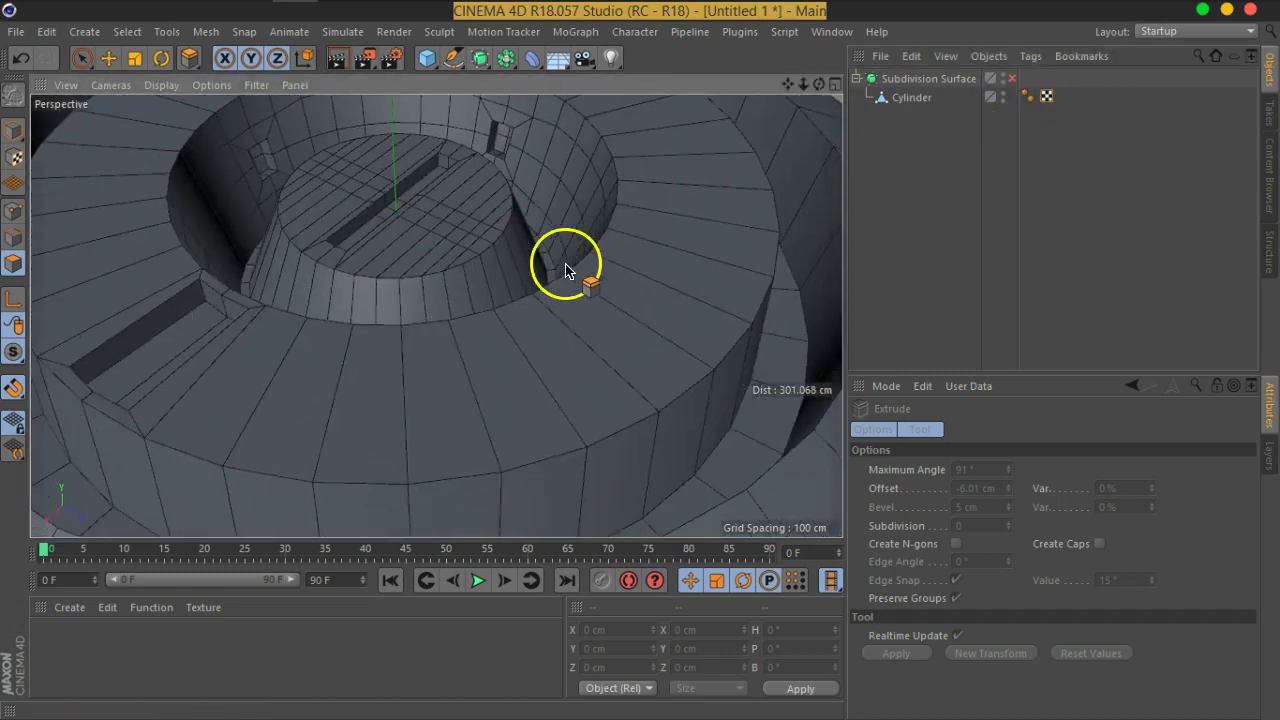
pyautogui.scroll(-3)
pyautogui.scroll(-3)
pyautogui.moveTo(600, 329); pyautogui.dragTo(425, 253)
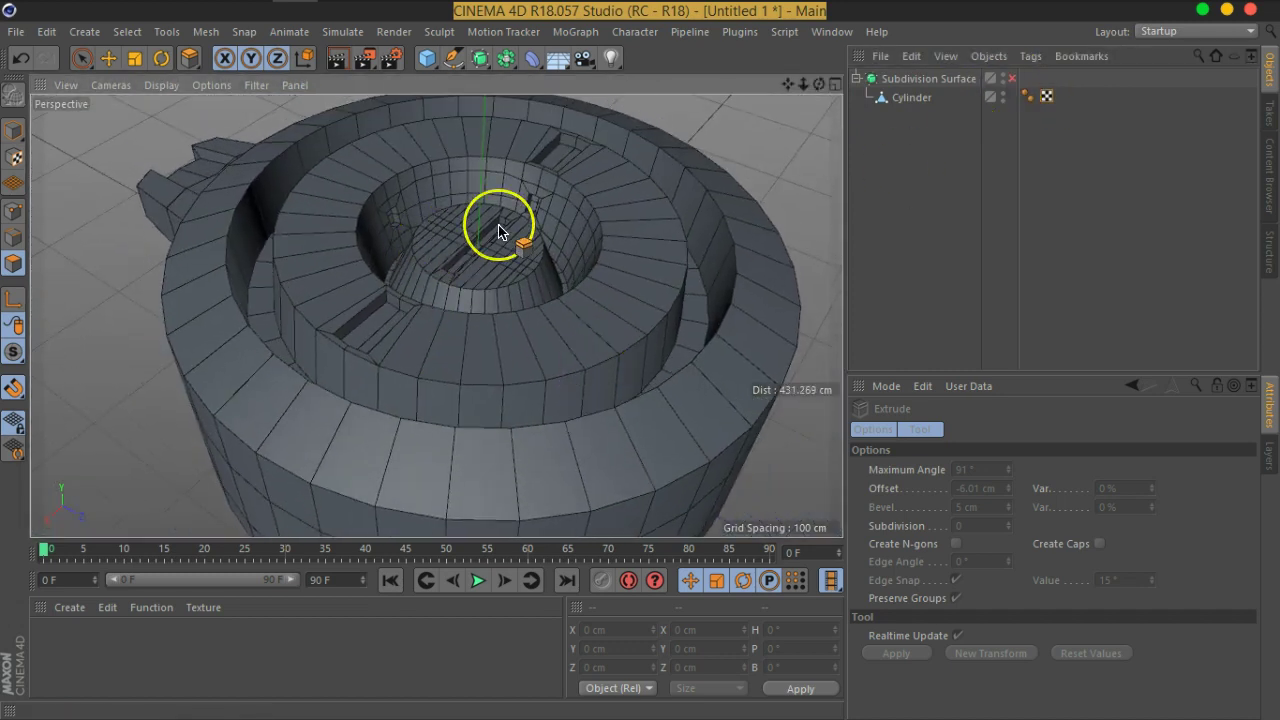
pyautogui.scroll(3)
pyautogui.scroll(3)
pyautogui.scroll(3)
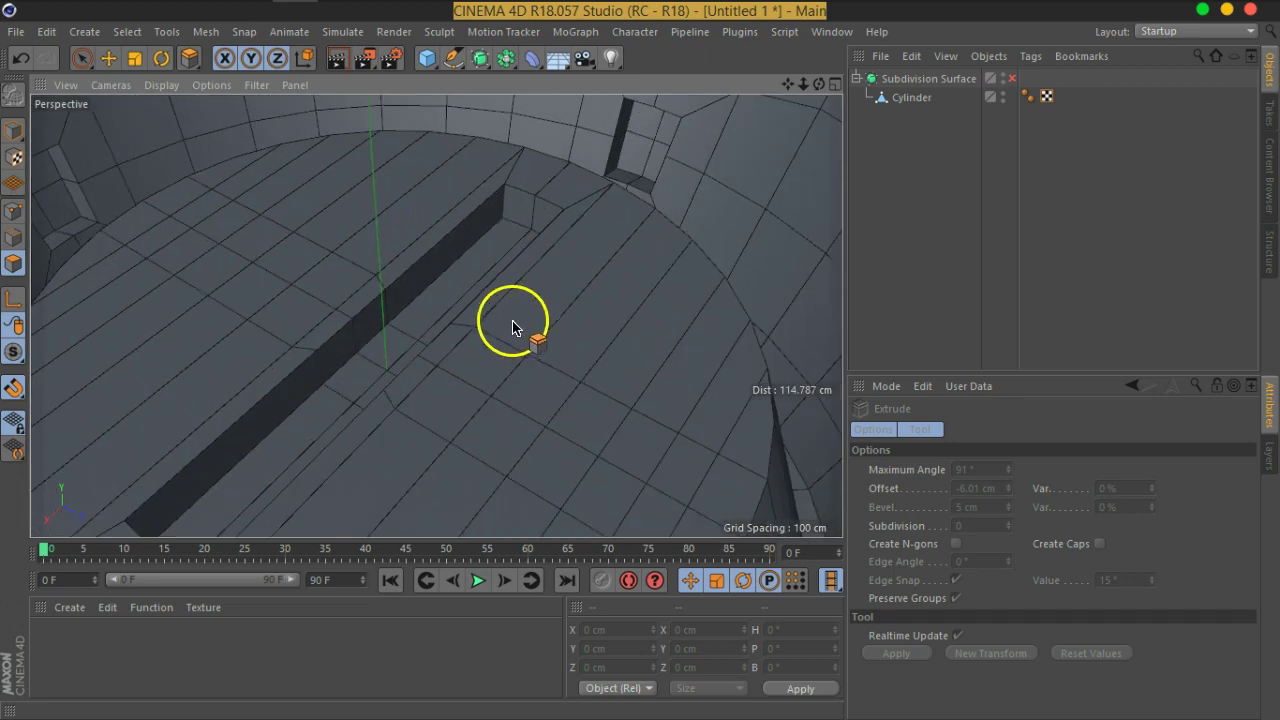
pyautogui.scroll(-3)
pyautogui.scroll(-3)
pyautogui.scroll(-3)
pyautogui.scroll(-3)
pyautogui.moveTo(552, 262); pyautogui.dragTo(418, 313)
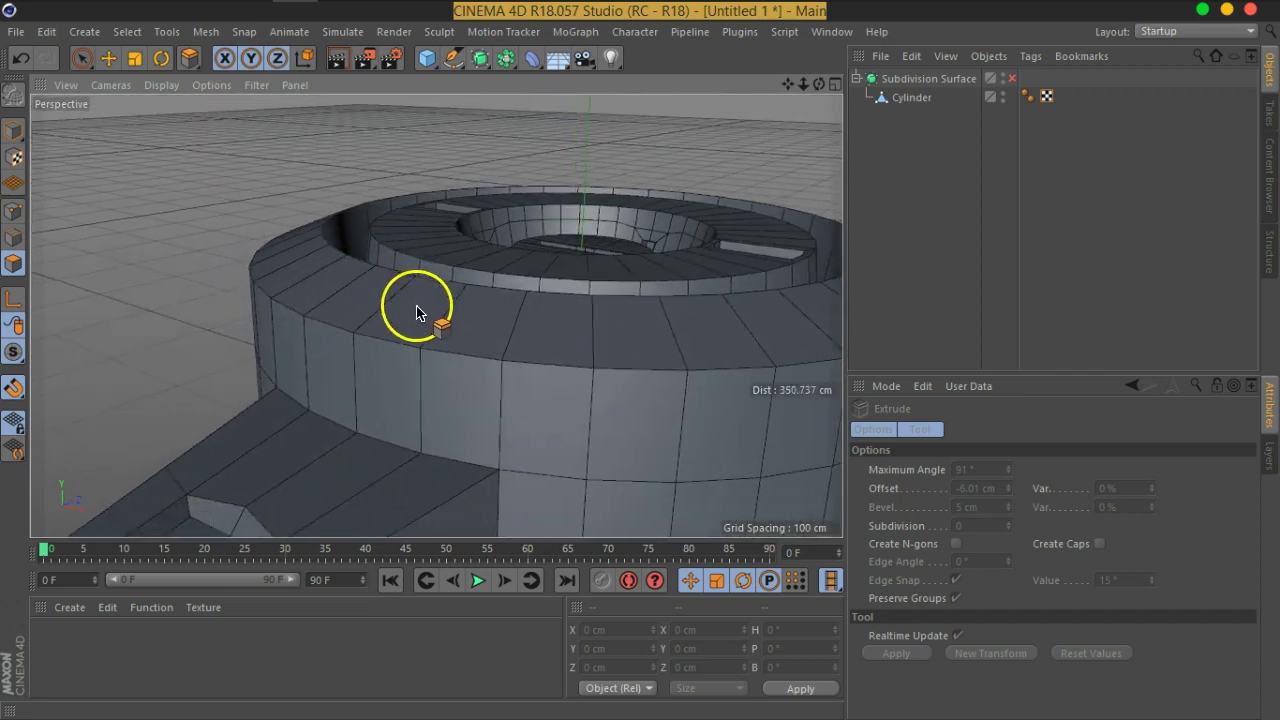
pyautogui.click(1011, 78)
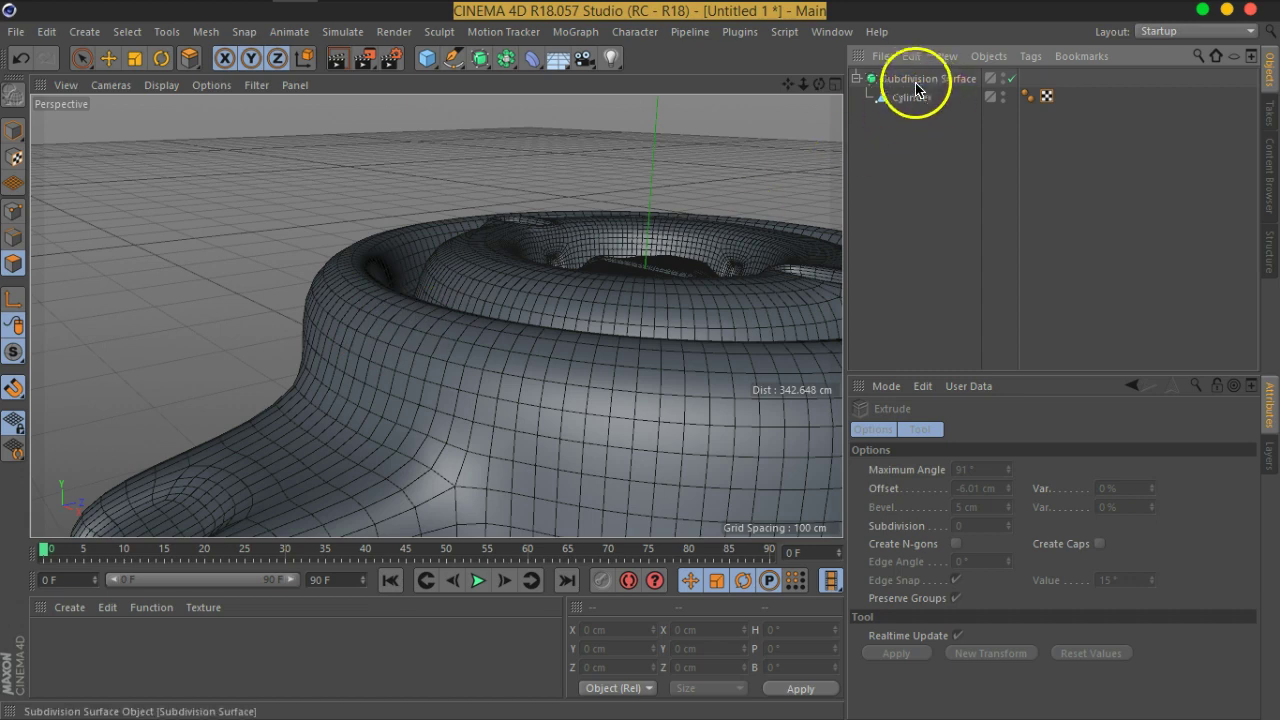
pyautogui.click(860, 82)
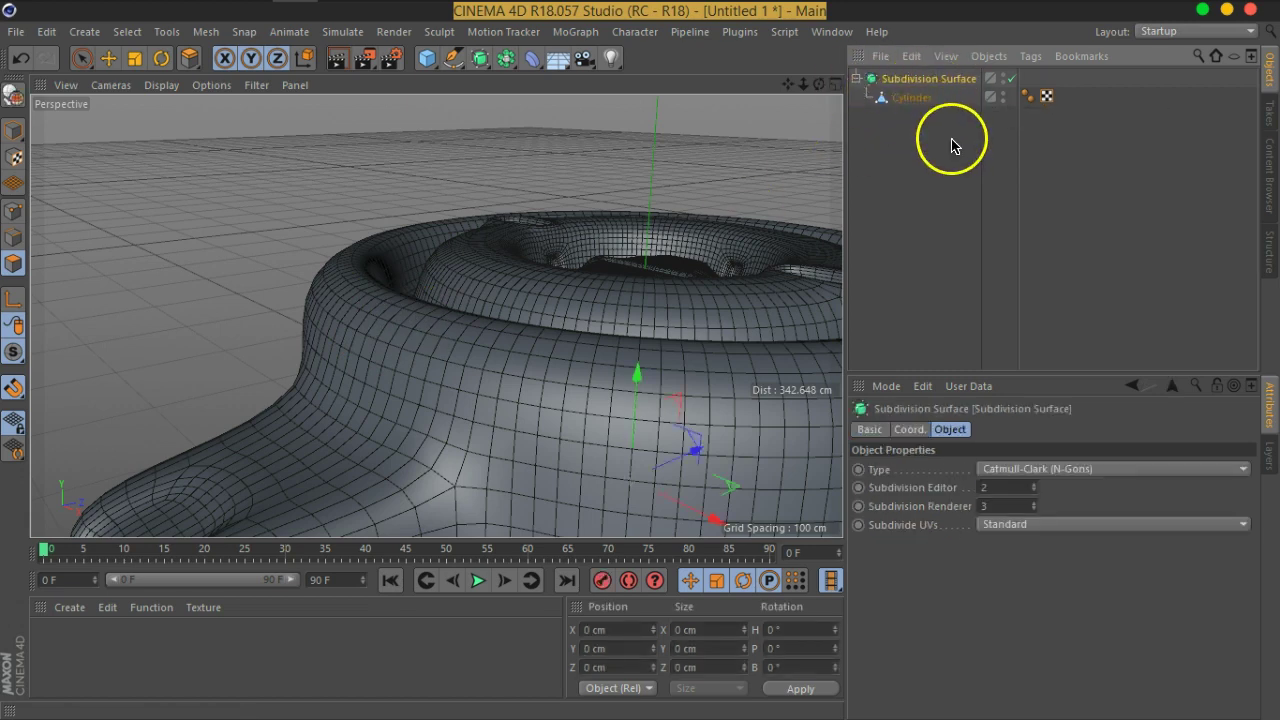
pyautogui.click(950, 140)
pyautogui.click(1011, 78)
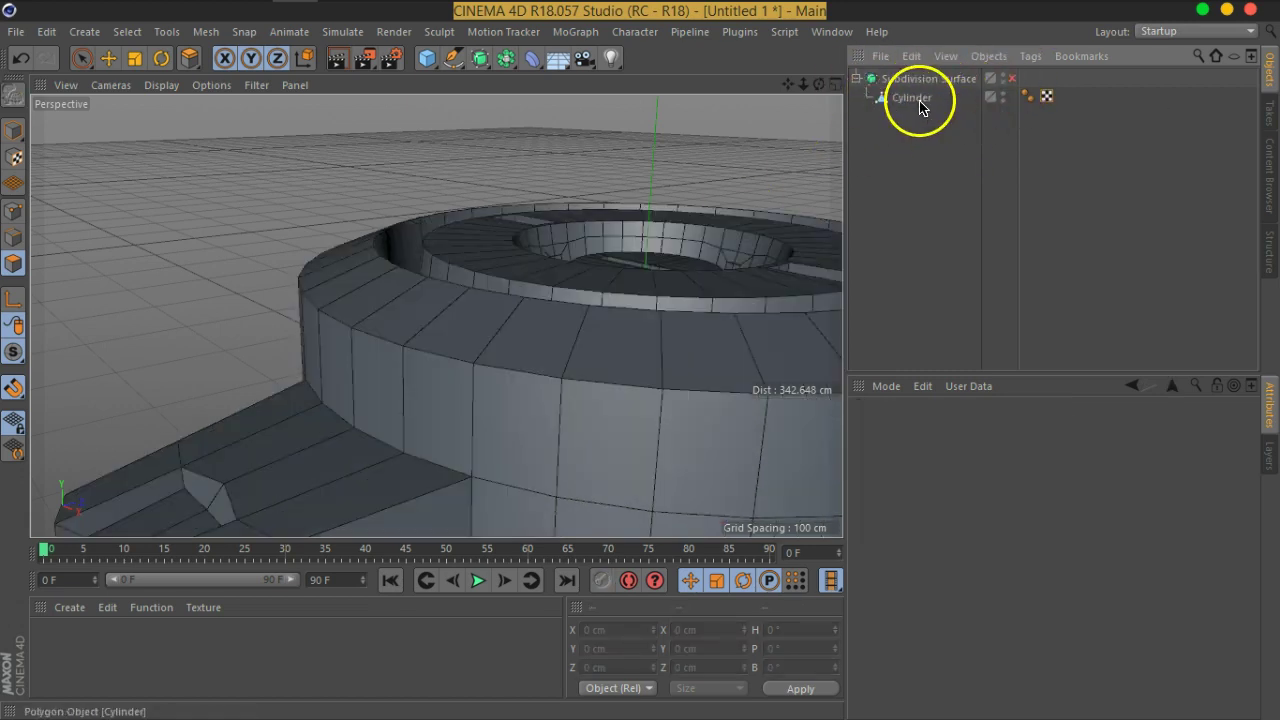
pyautogui.click(912, 97)
pyautogui.moveTo(443, 249); pyautogui.dragTo(360, 291)
# Switch to Edges mode with the Loop Selection tool.
pyautogui.scroll(3)
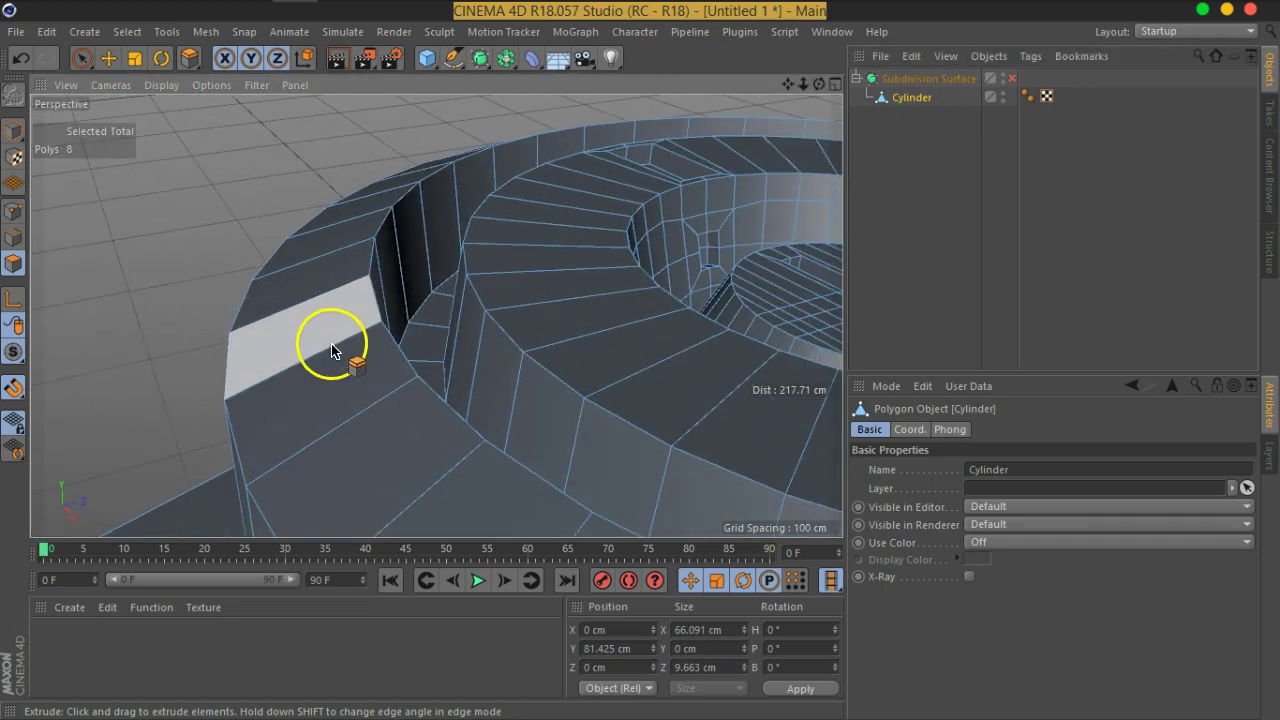
pyautogui.scroll(3)
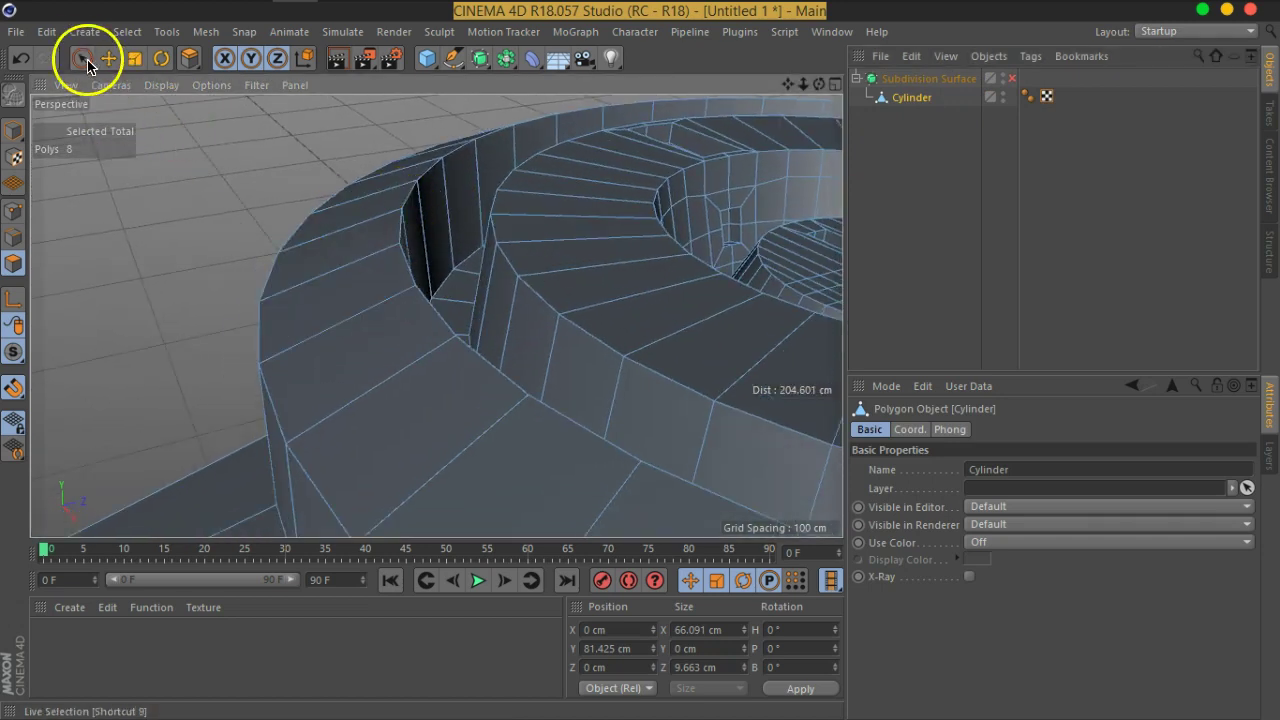
pyautogui.click(82, 57)
pyautogui.click(13, 237)
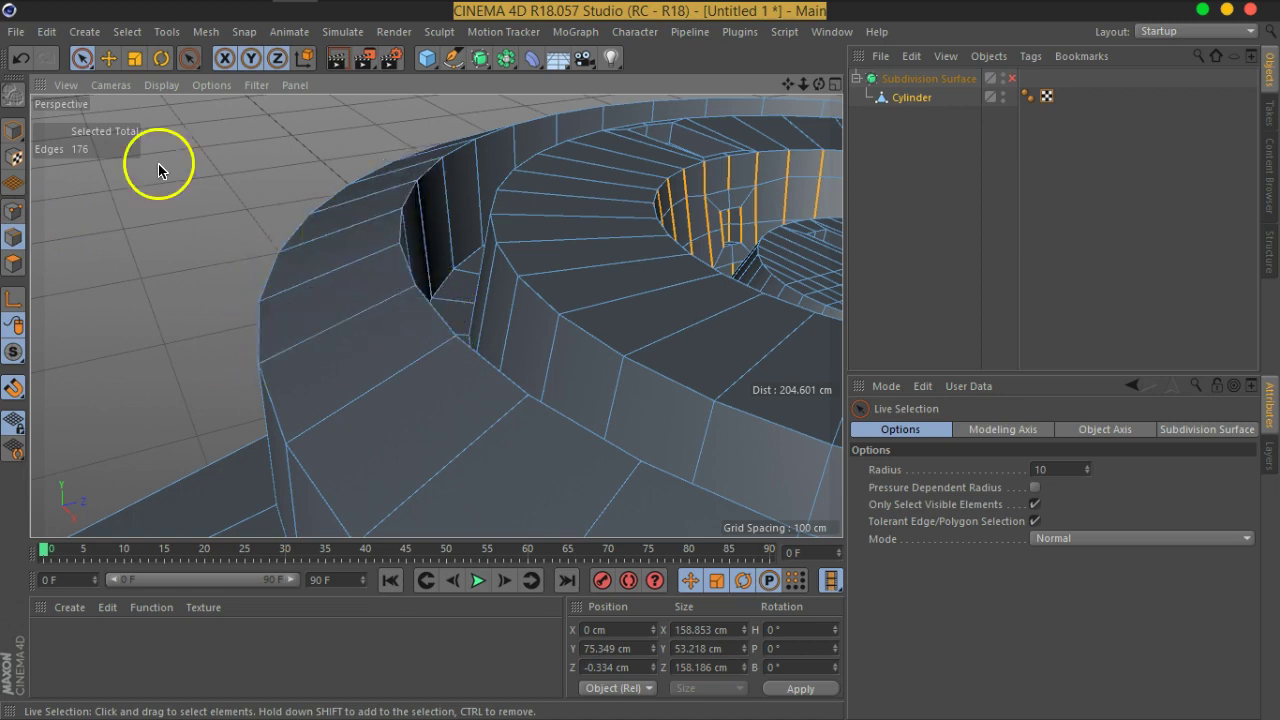
pyautogui.click(127, 31)
pyautogui.click(130, 157)
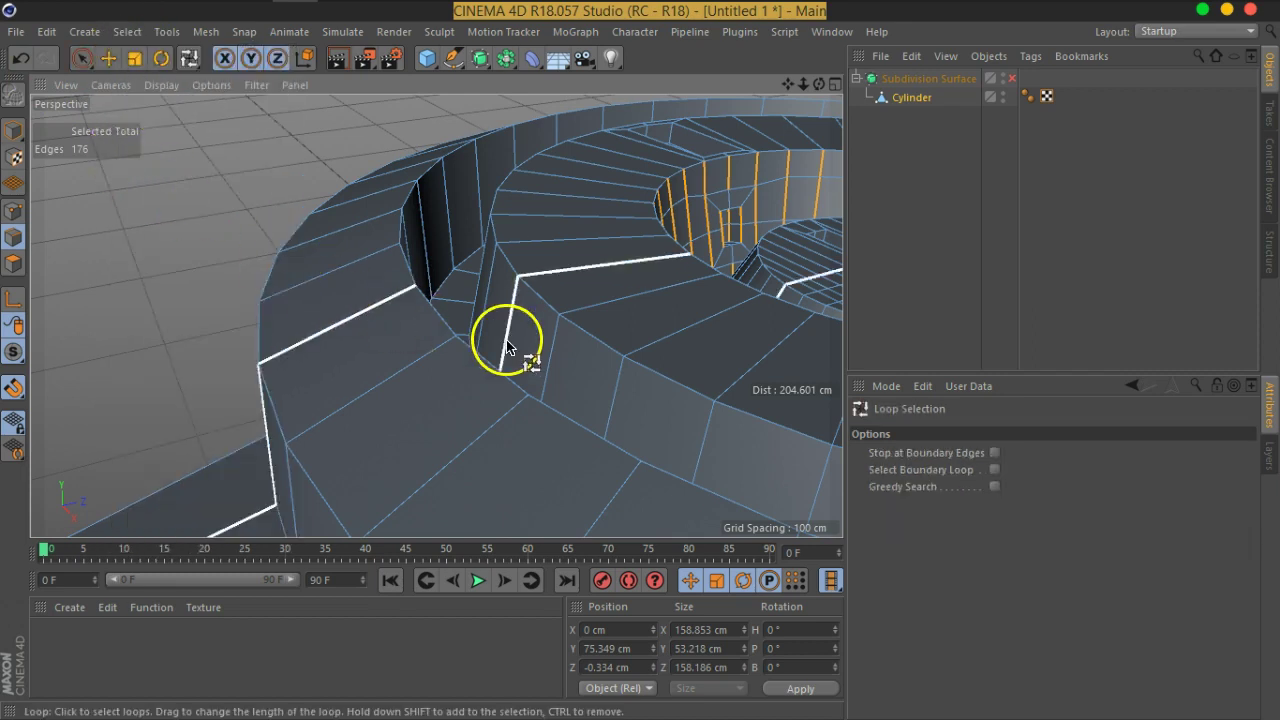
# Select the outer top rim edge loop, toggling Subdivision Surface on and off to check it.
pyautogui.click(258, 337)
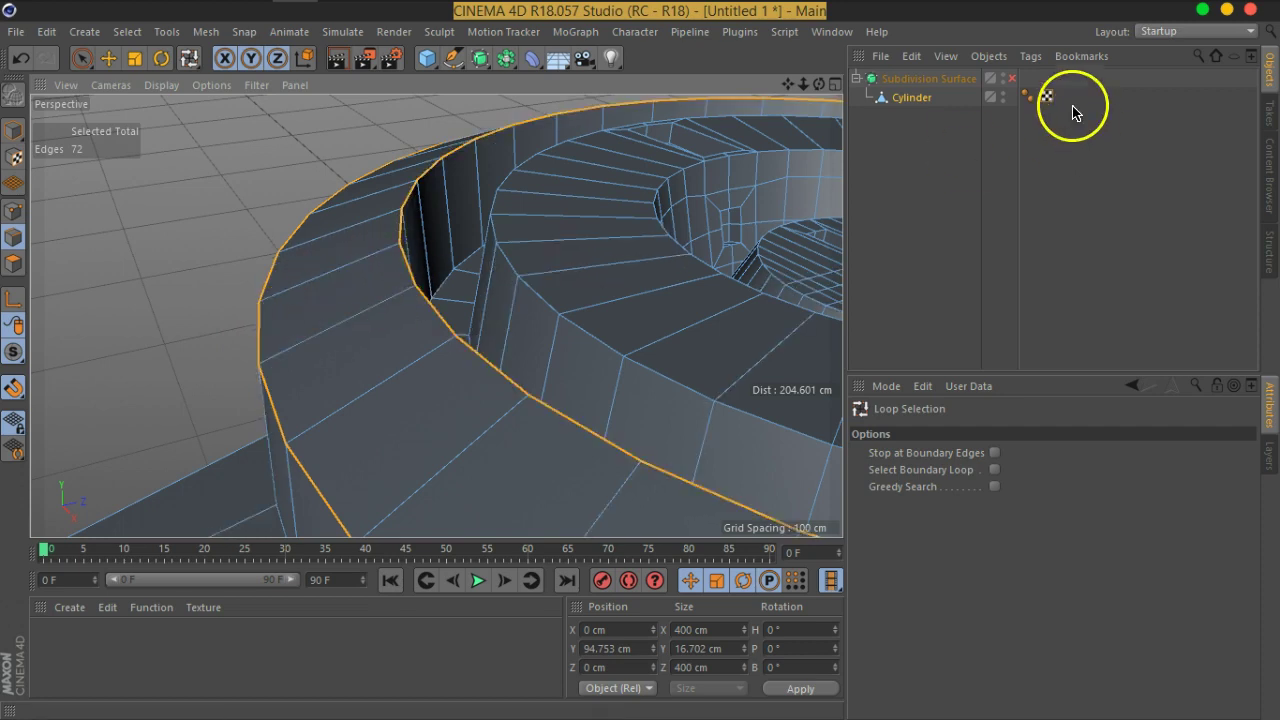
pyautogui.click(1012, 81)
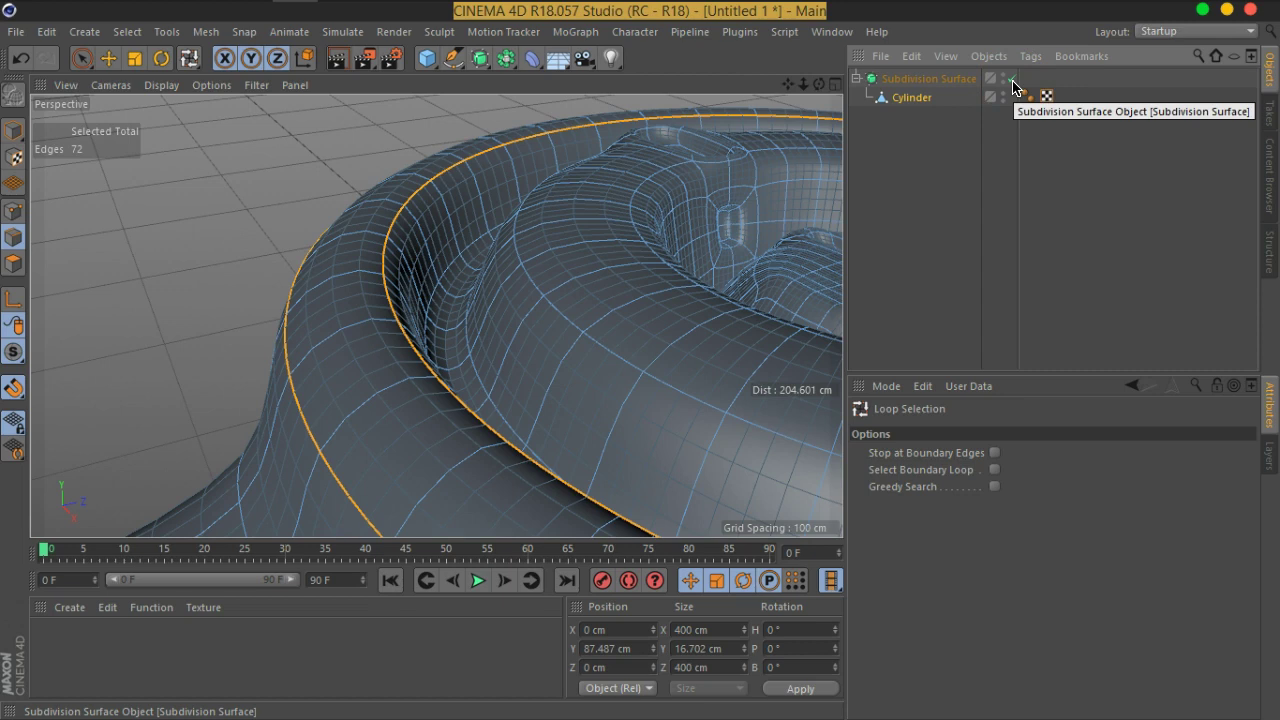
pyautogui.click(1012, 81)
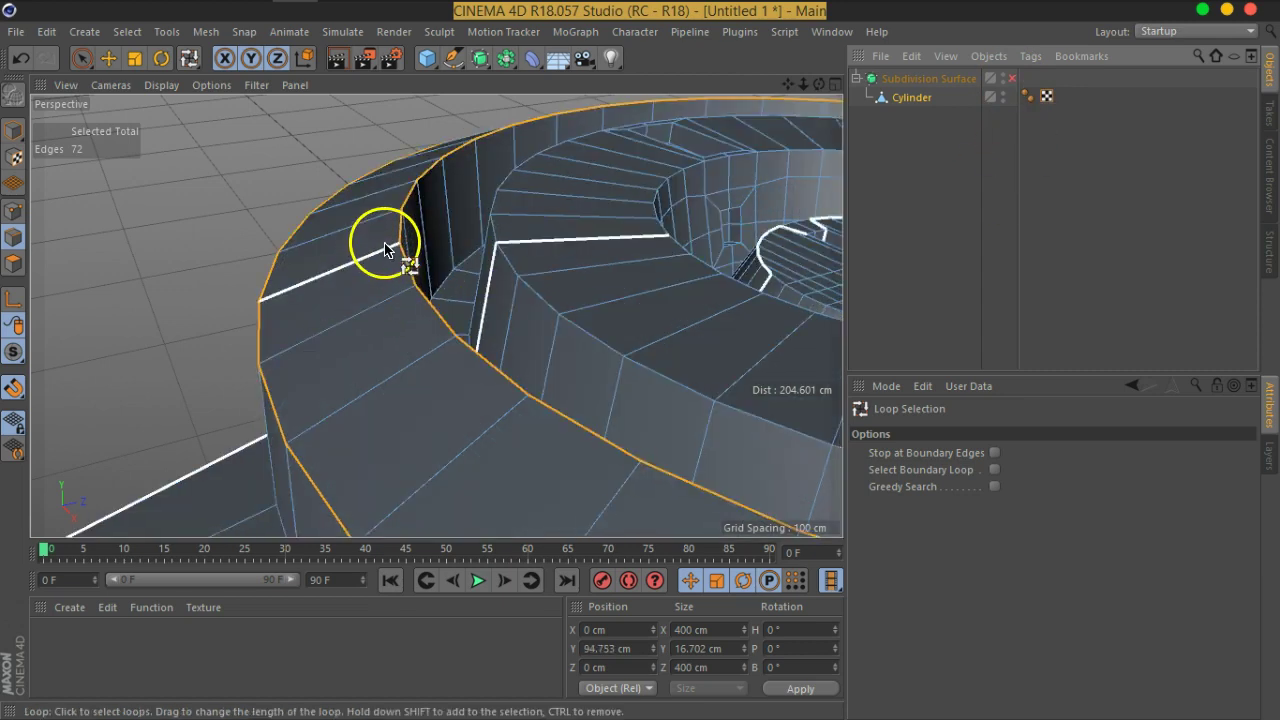
pyautogui.click(415, 312)
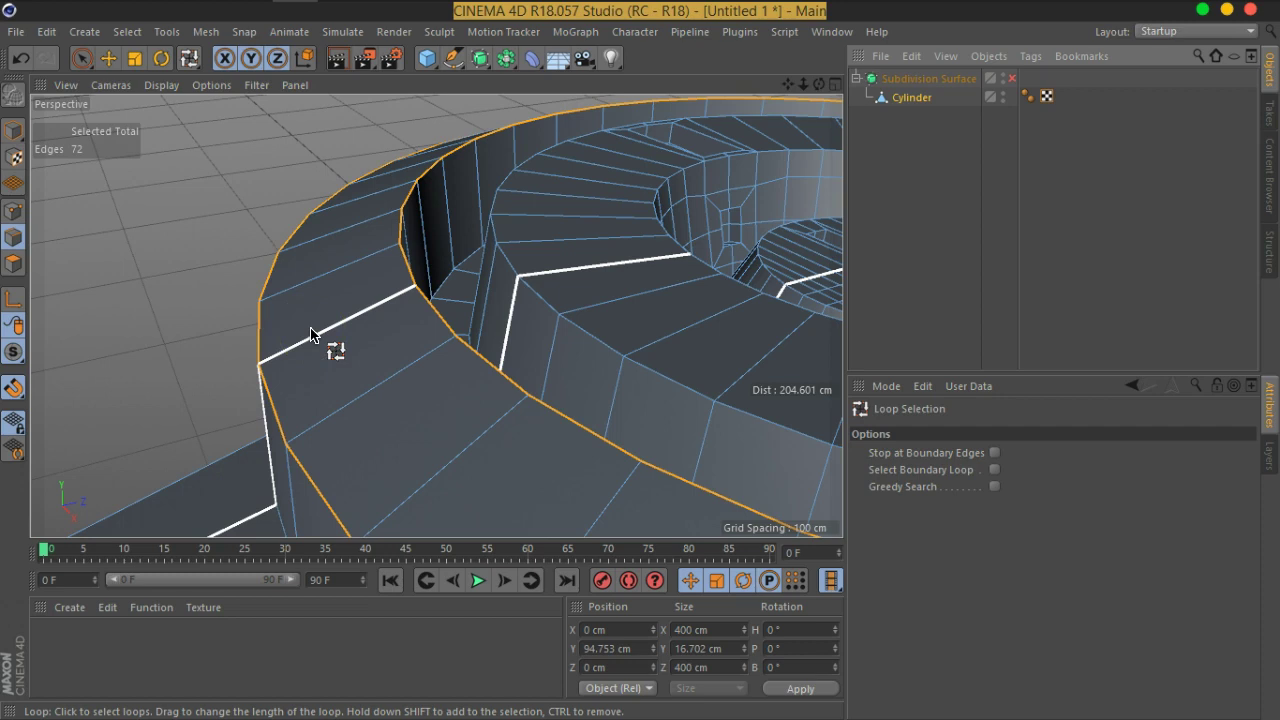
# Activate the Loop/Path Cut tool and orbit around the ring to inspect it.
pyautogui.rightClick(396, 311)
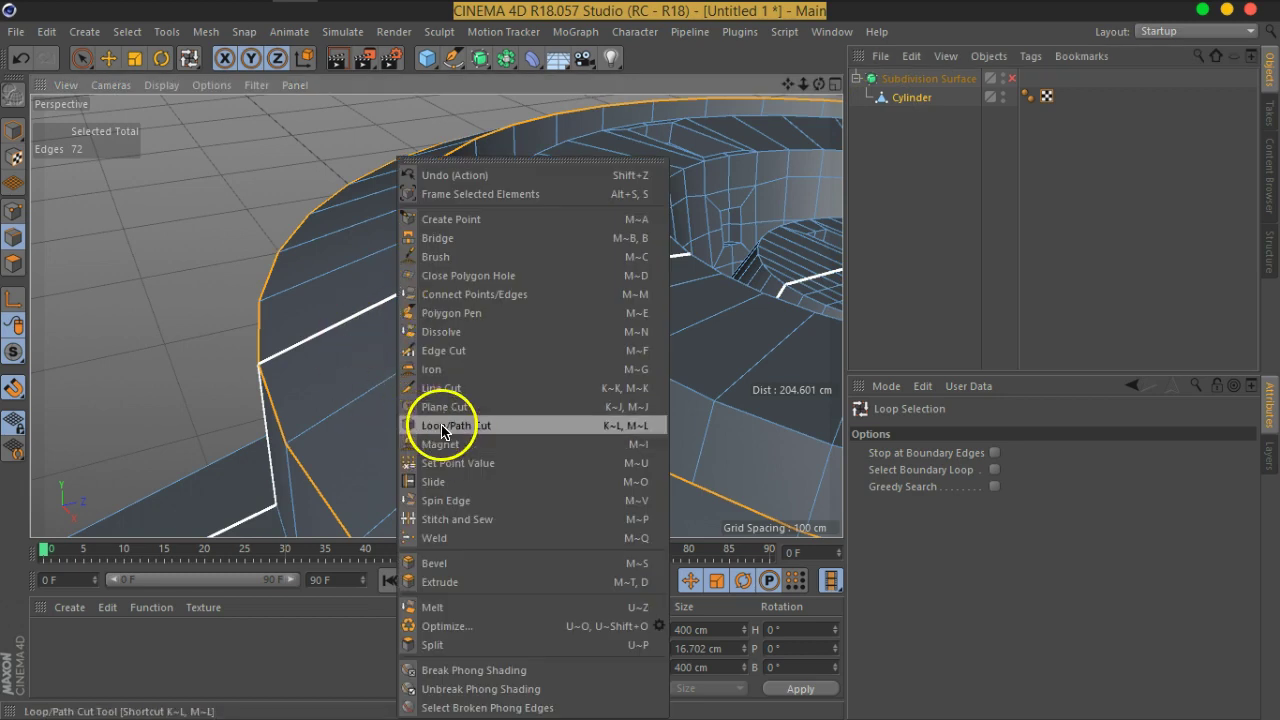
pyautogui.click(428, 503)
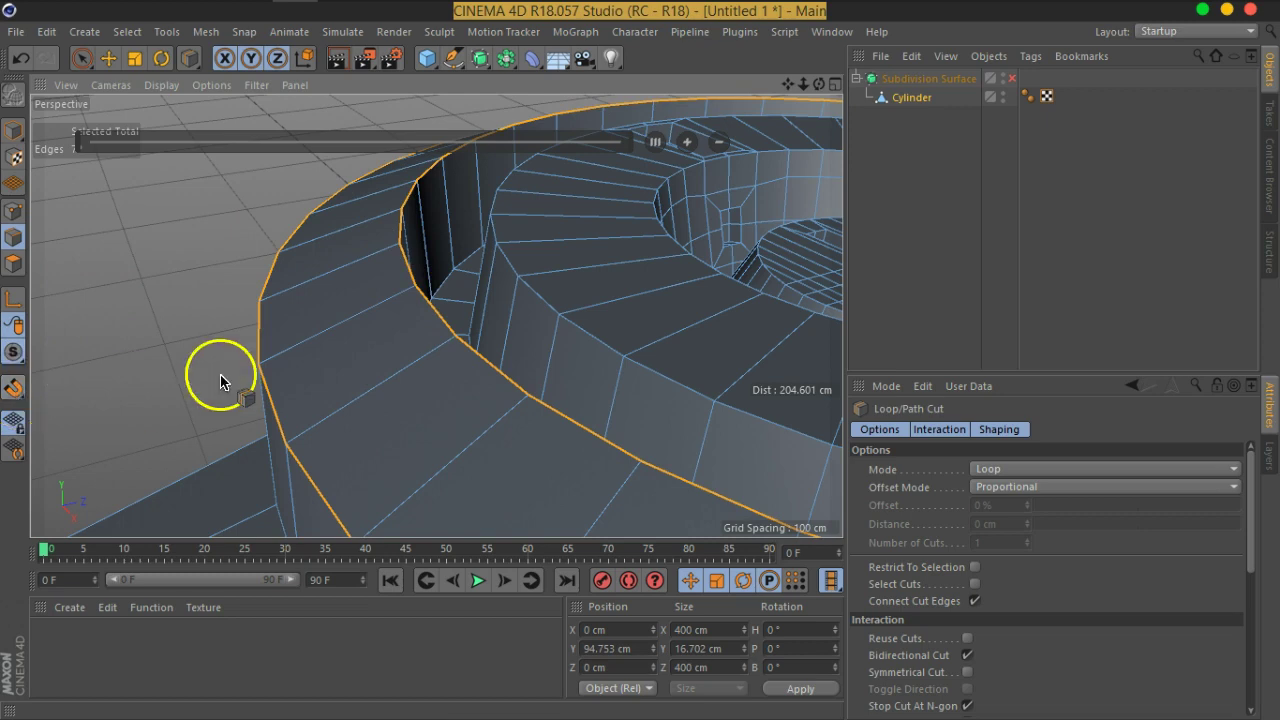
pyautogui.moveTo(220, 380); pyautogui.dragTo(360, 335)
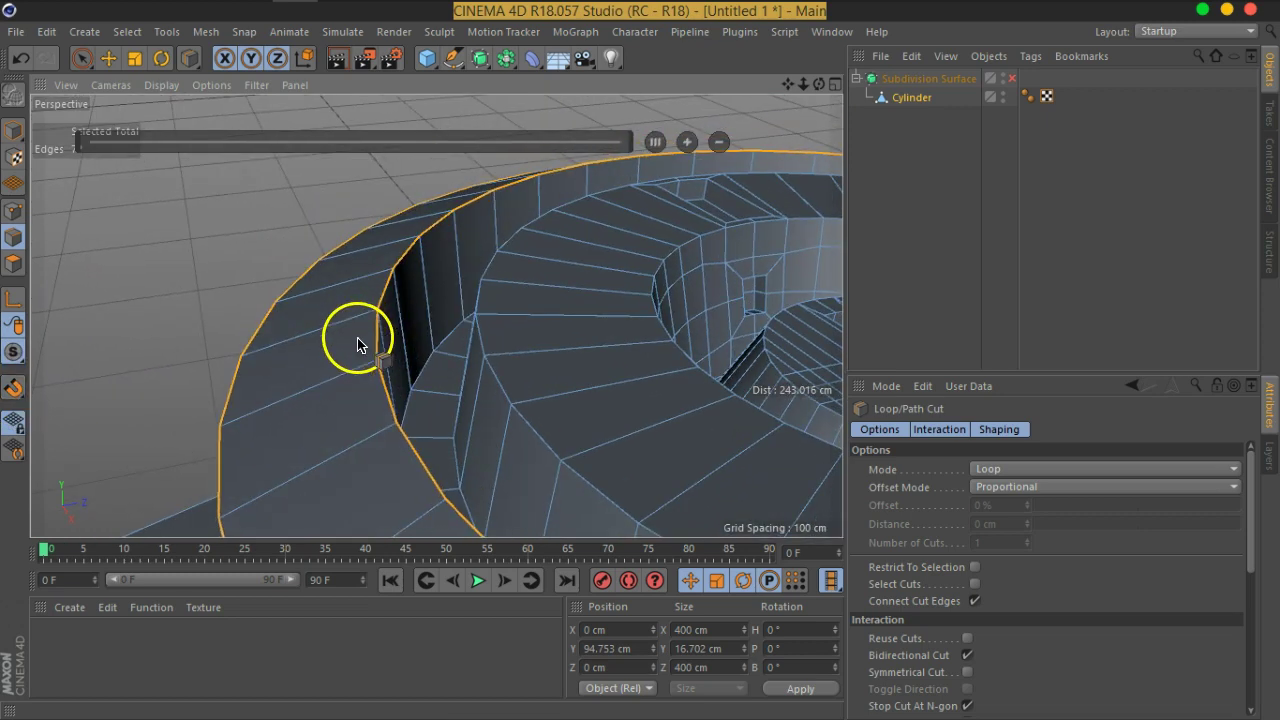
pyautogui.scroll(3)
pyautogui.scroll(3)
pyautogui.scroll(3)
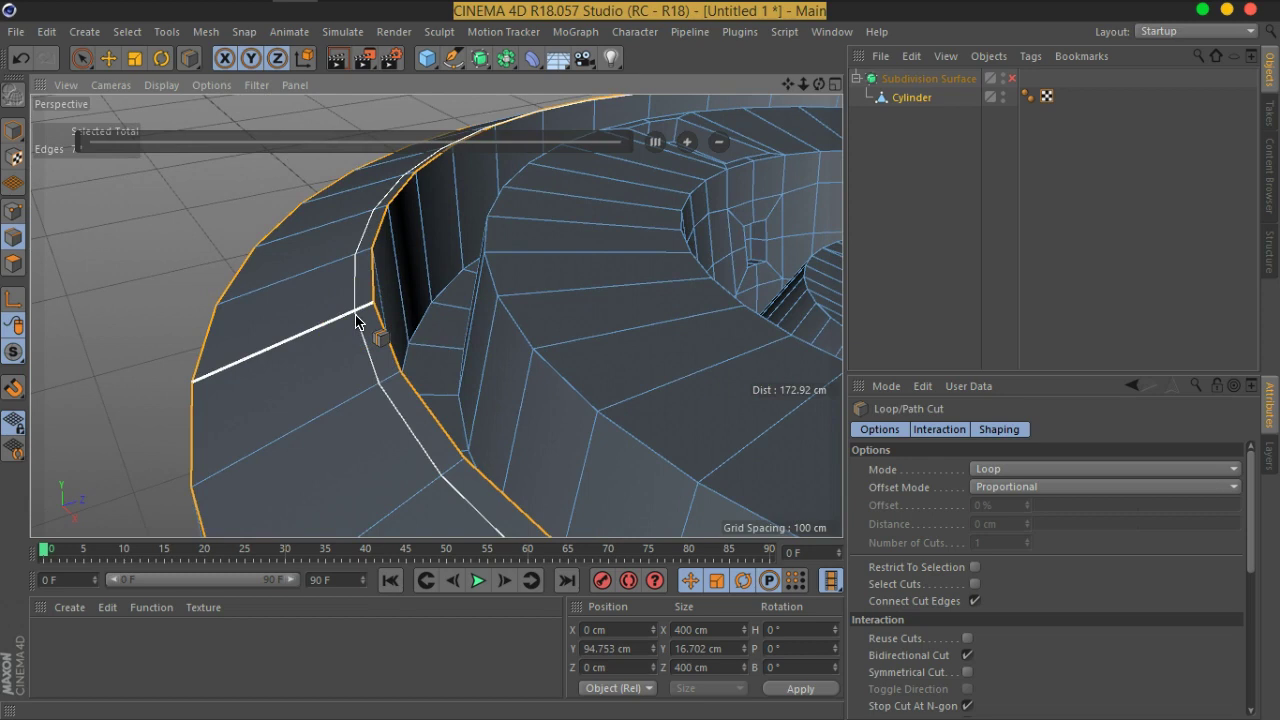
pyautogui.moveTo(371, 277); pyautogui.dragTo(407, 247)
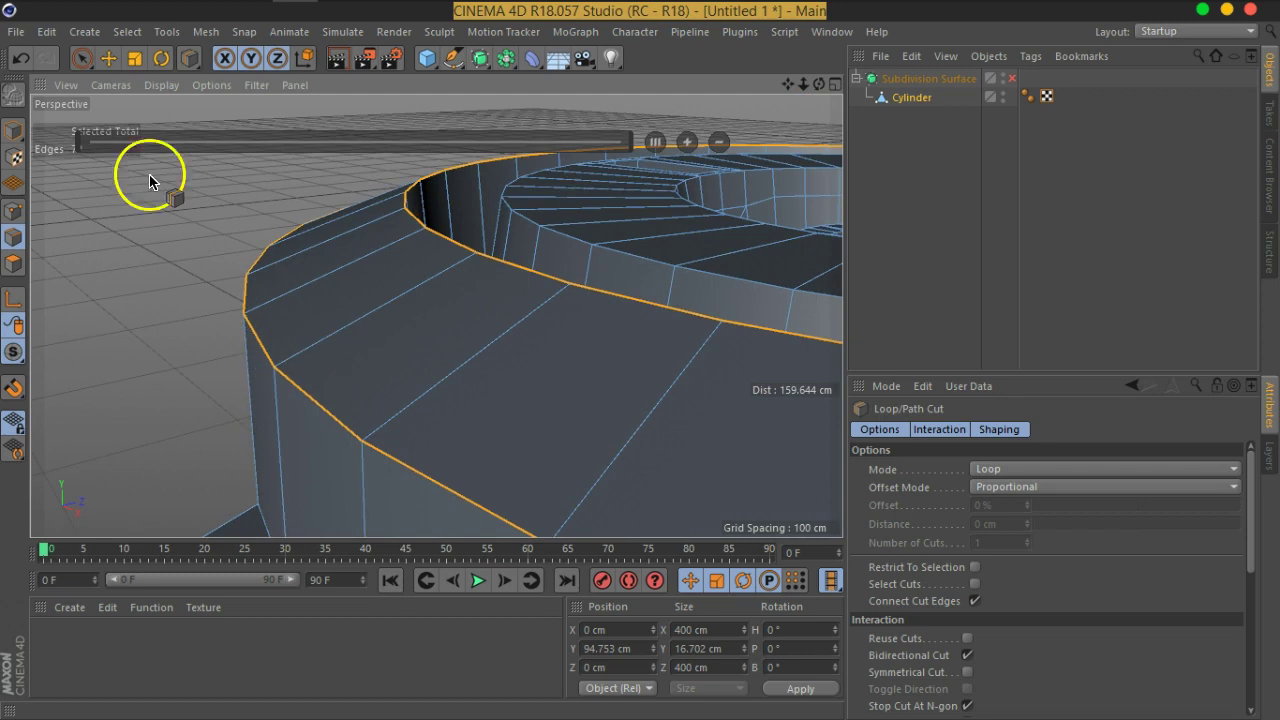
# Clear the old selection and loop-select the ring's outer top rim edge.
pyautogui.click(95, 62)
pyautogui.click(137, 306)
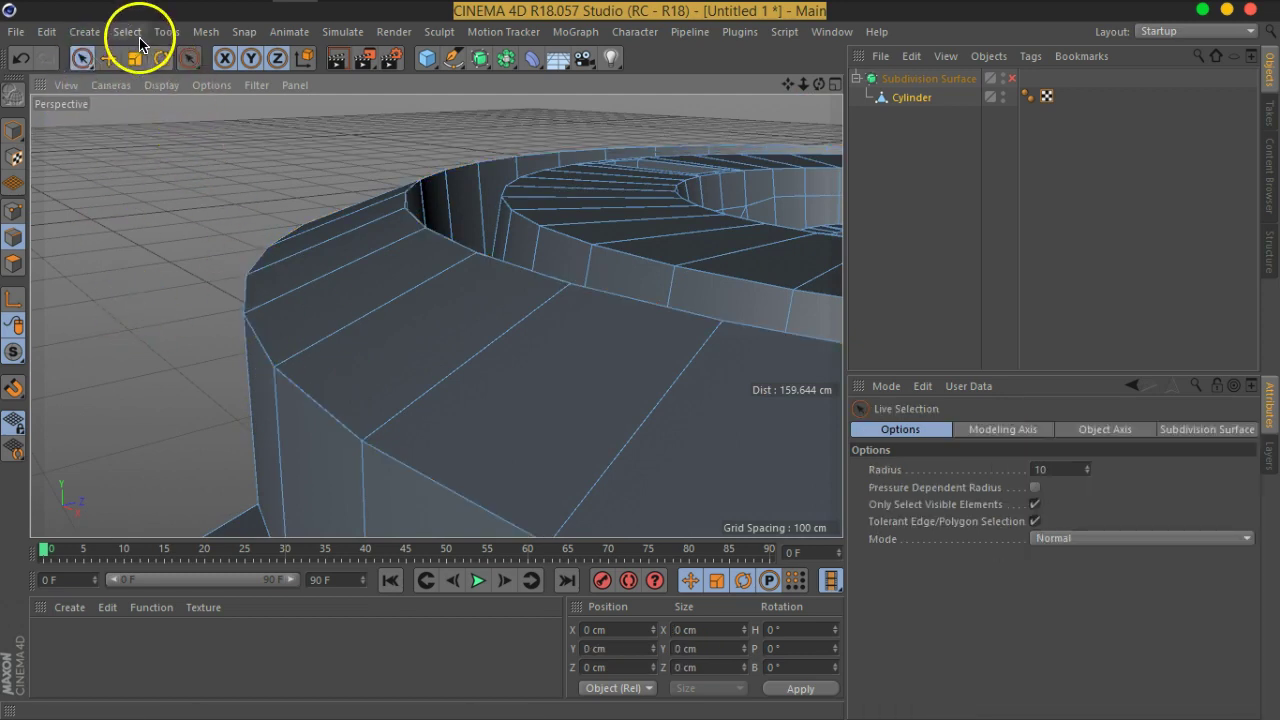
pyautogui.click(130, 32)
pyautogui.click(166, 161)
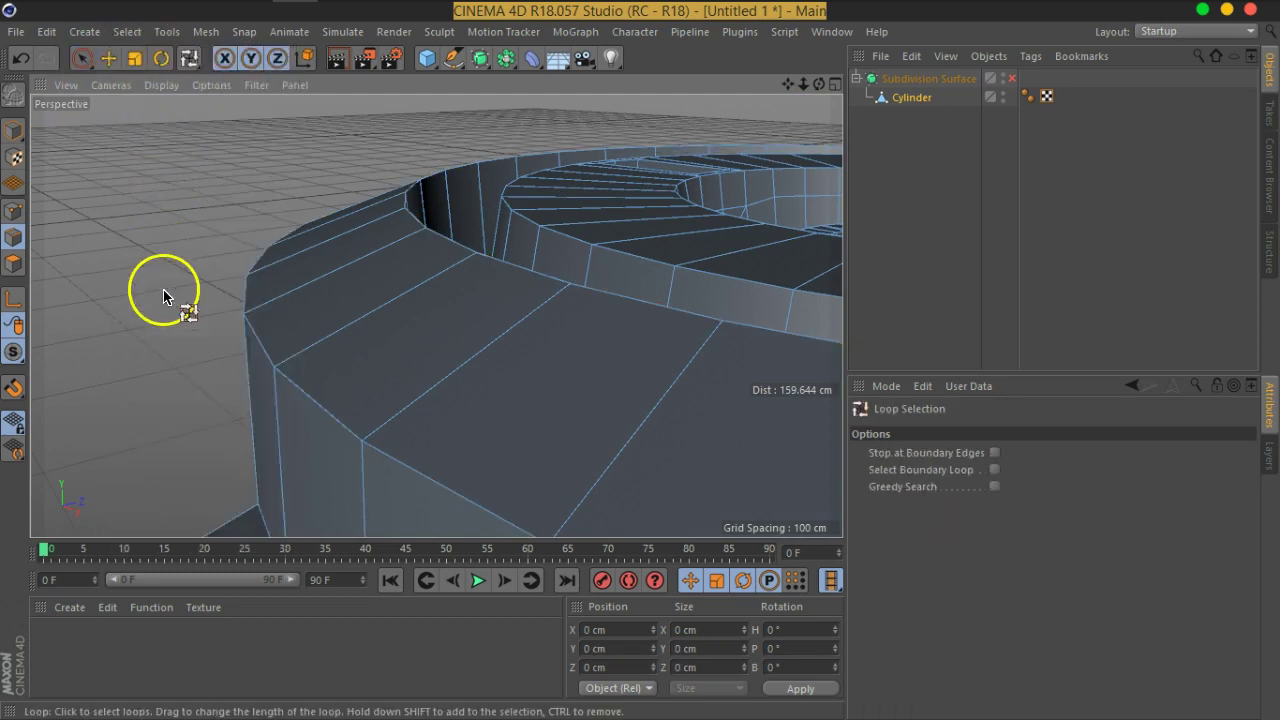
pyautogui.click(262, 368)
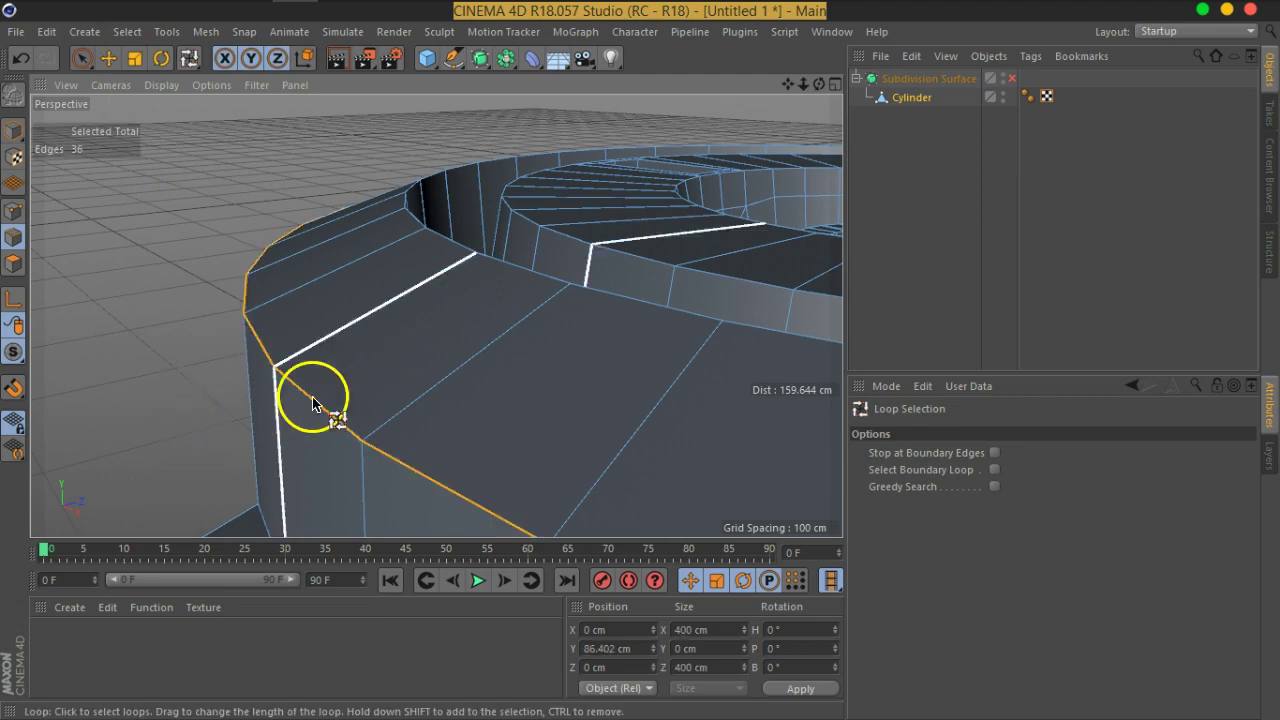
# Bevel the rim loop into a narrow chamfer with 0 subdivisions and Uniform mitering.
pyautogui.moveTo(309, 391); pyautogui.dragTo(363, 294)
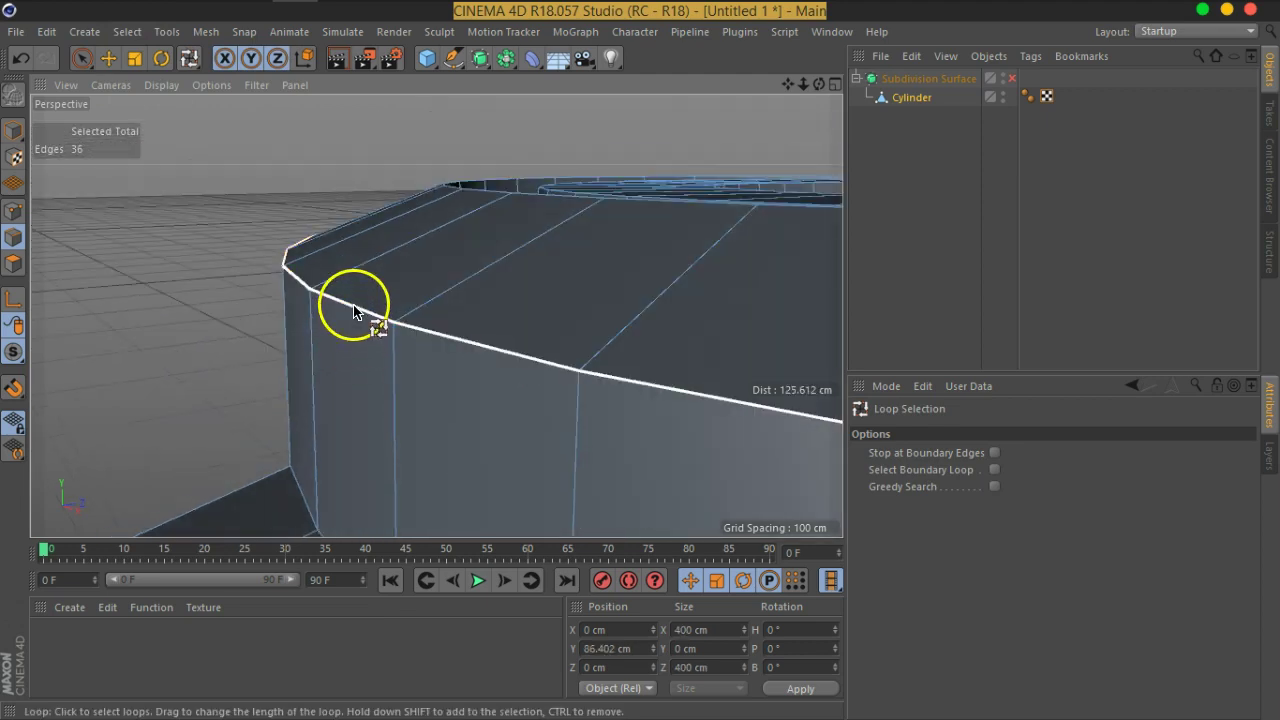
pyautogui.rightClick(354, 311)
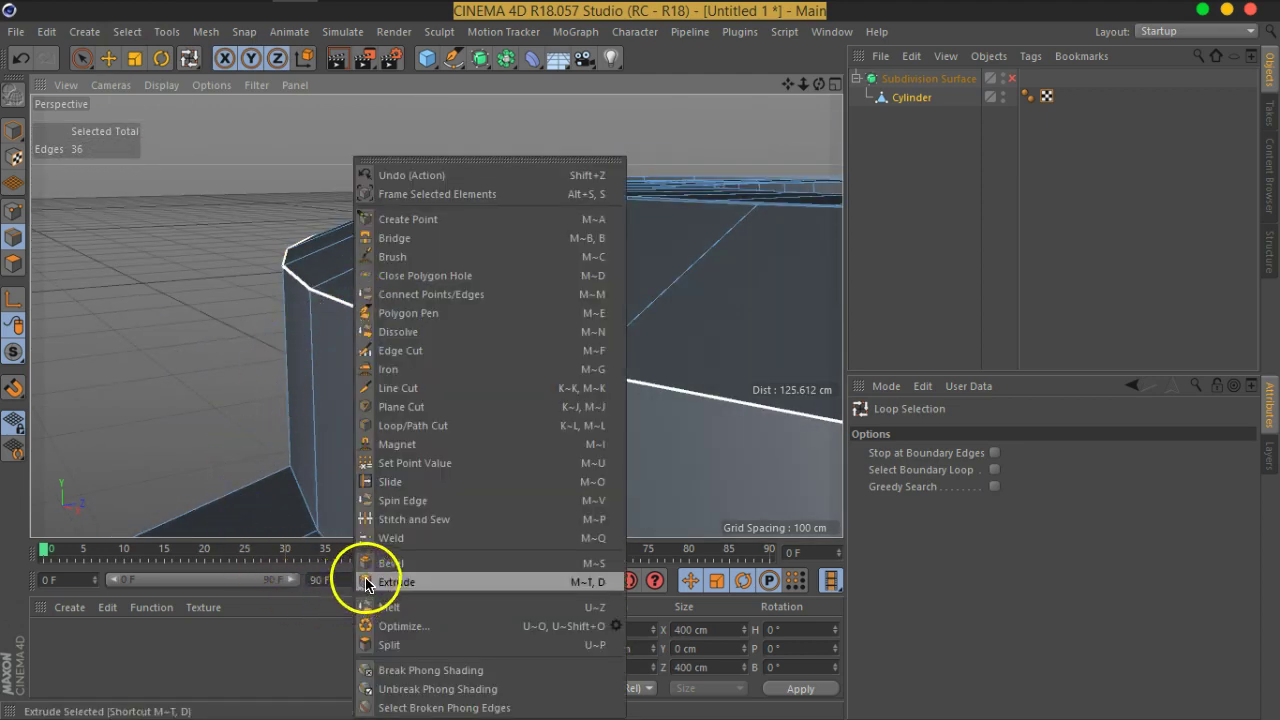
pyautogui.click(377, 563)
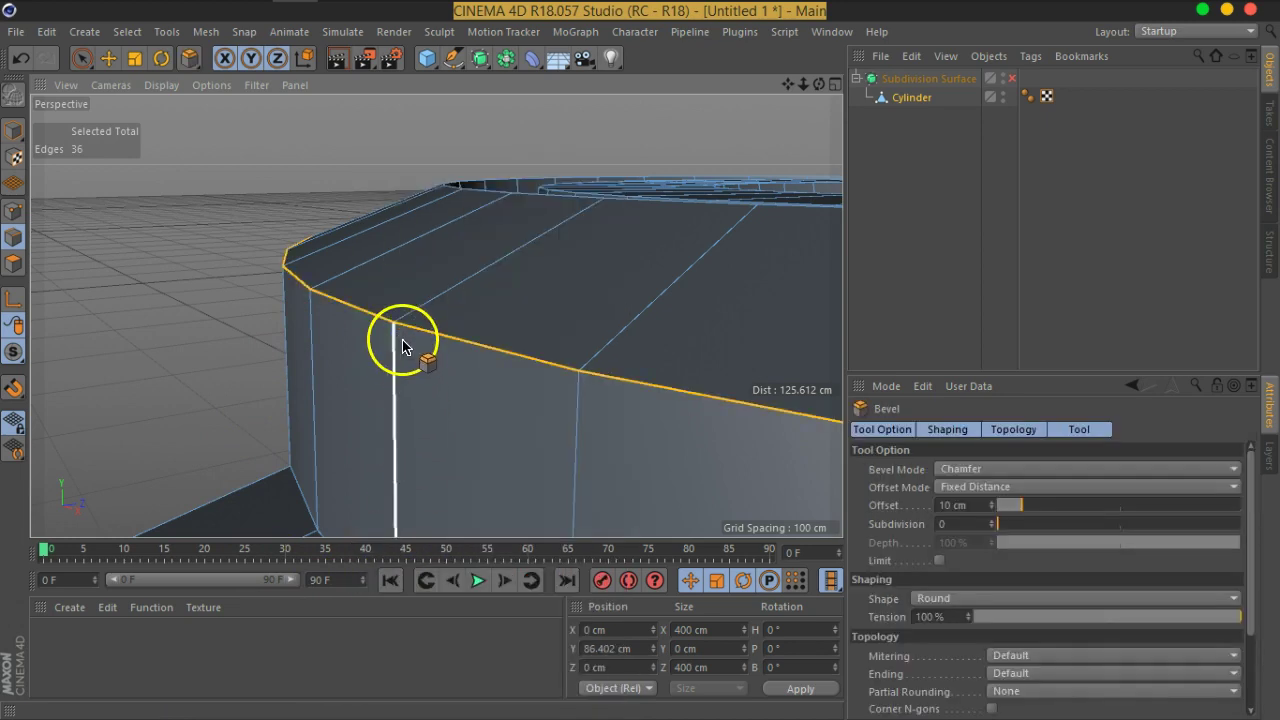
pyautogui.moveTo(380, 320); pyautogui.dragTo(348, 318)
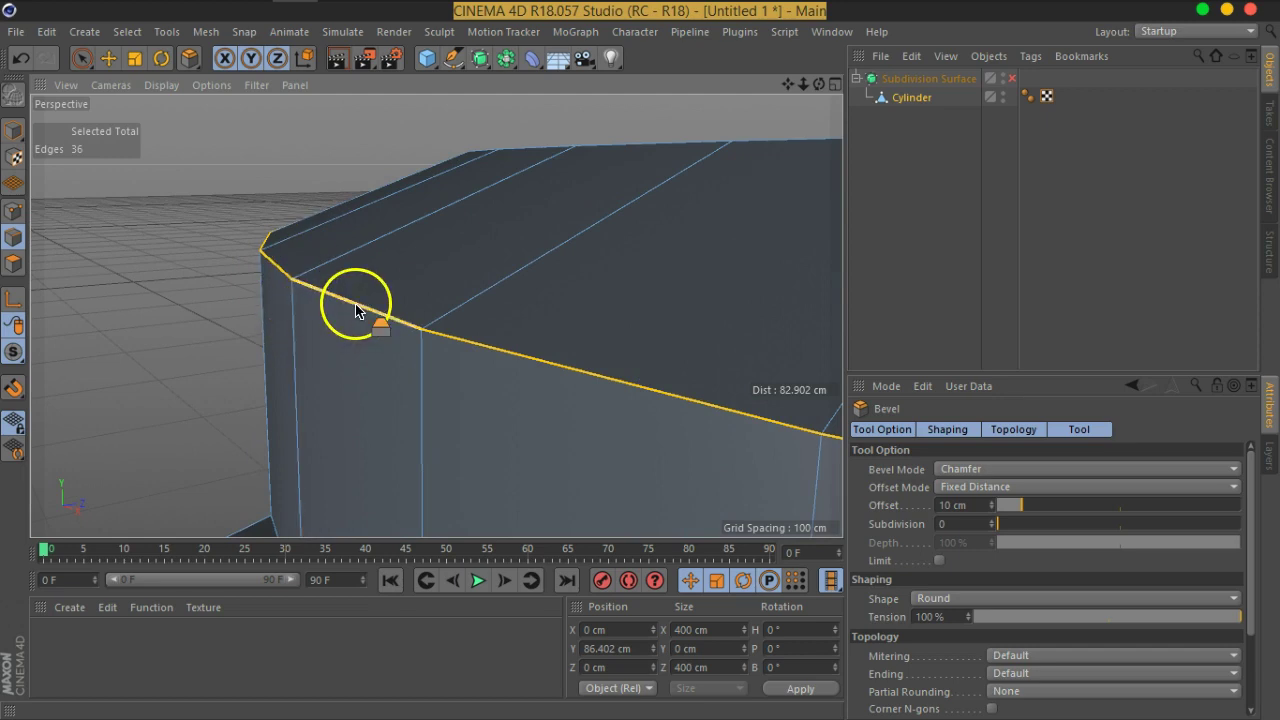
pyautogui.moveTo(356, 310); pyautogui.dragTo(364, 300)
pyautogui.moveTo(426, 380); pyautogui.dragTo(530, 380)
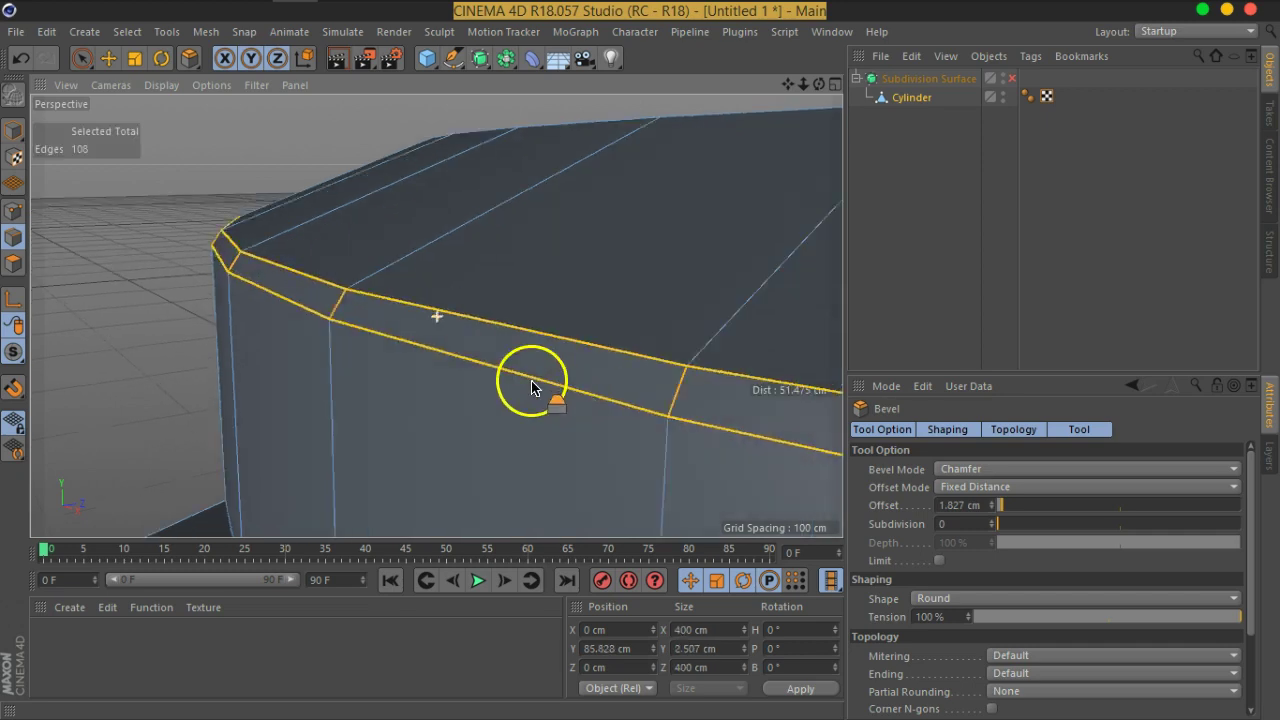
pyautogui.moveTo(990, 508); pyautogui.dragTo(995, 515)
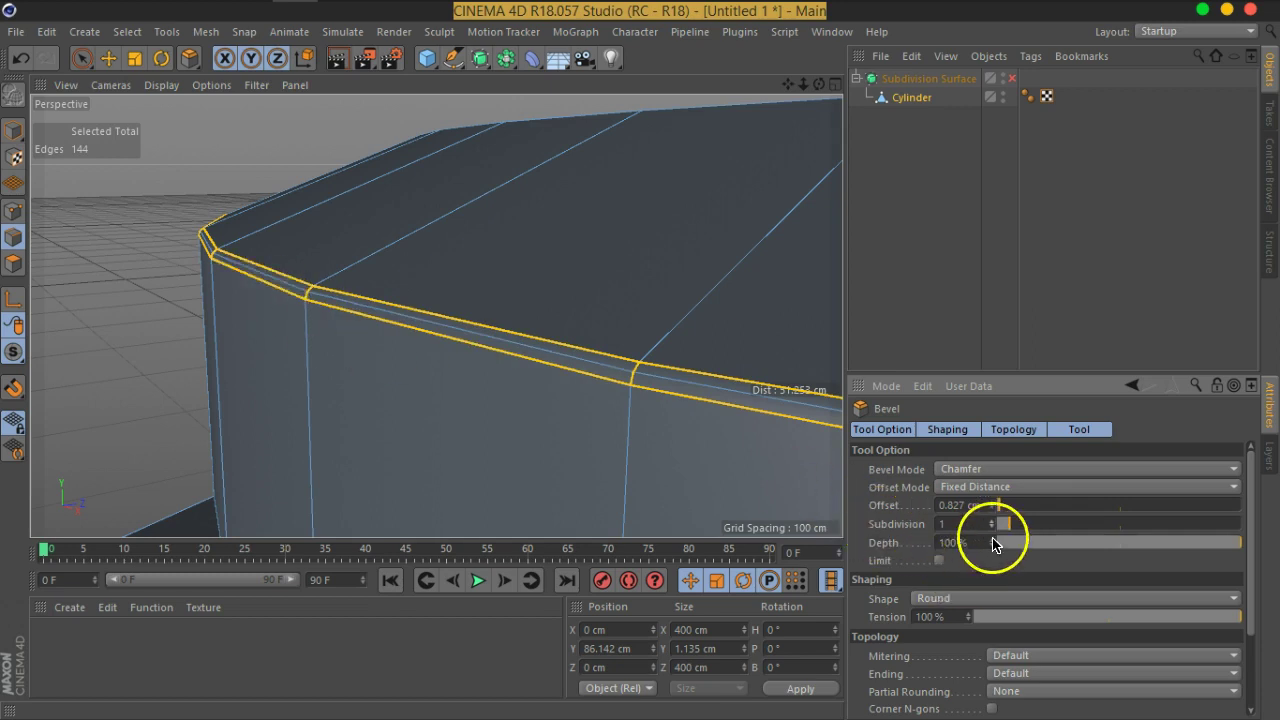
pyautogui.moveTo(991, 535); pyautogui.dragTo(968, 557)
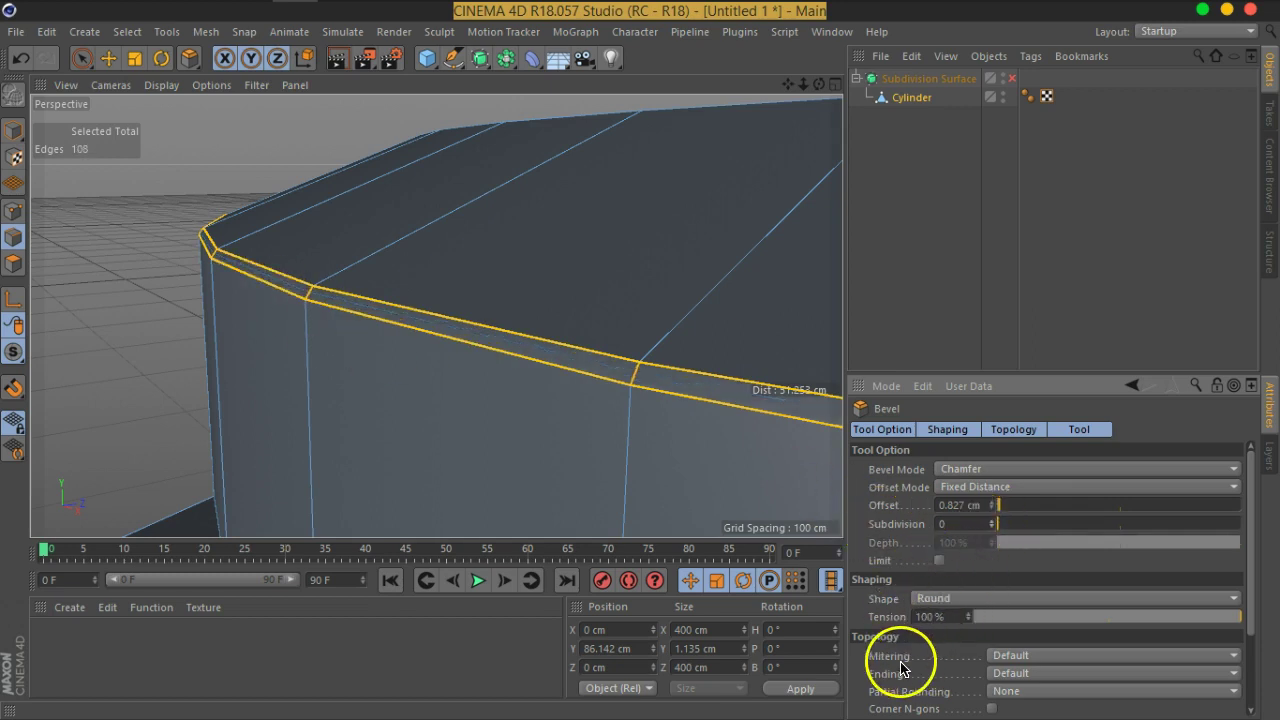
pyautogui.click(990, 660)
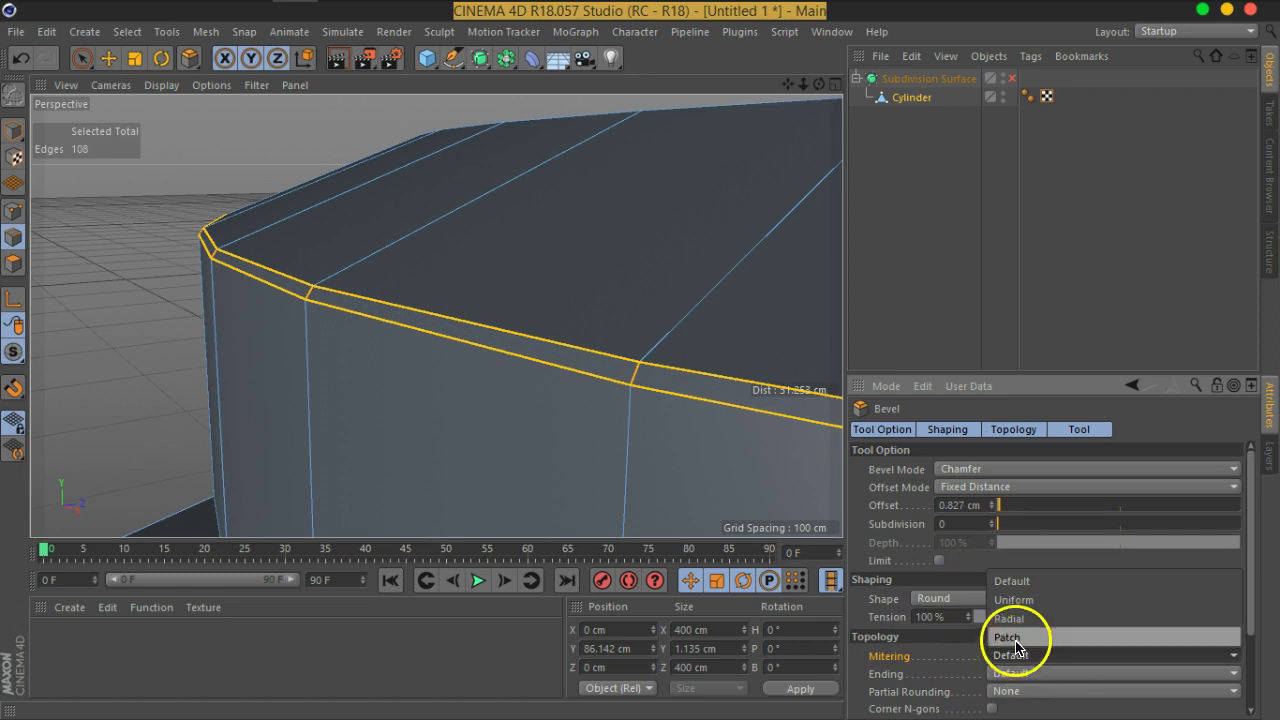
pyautogui.click(1012, 601)
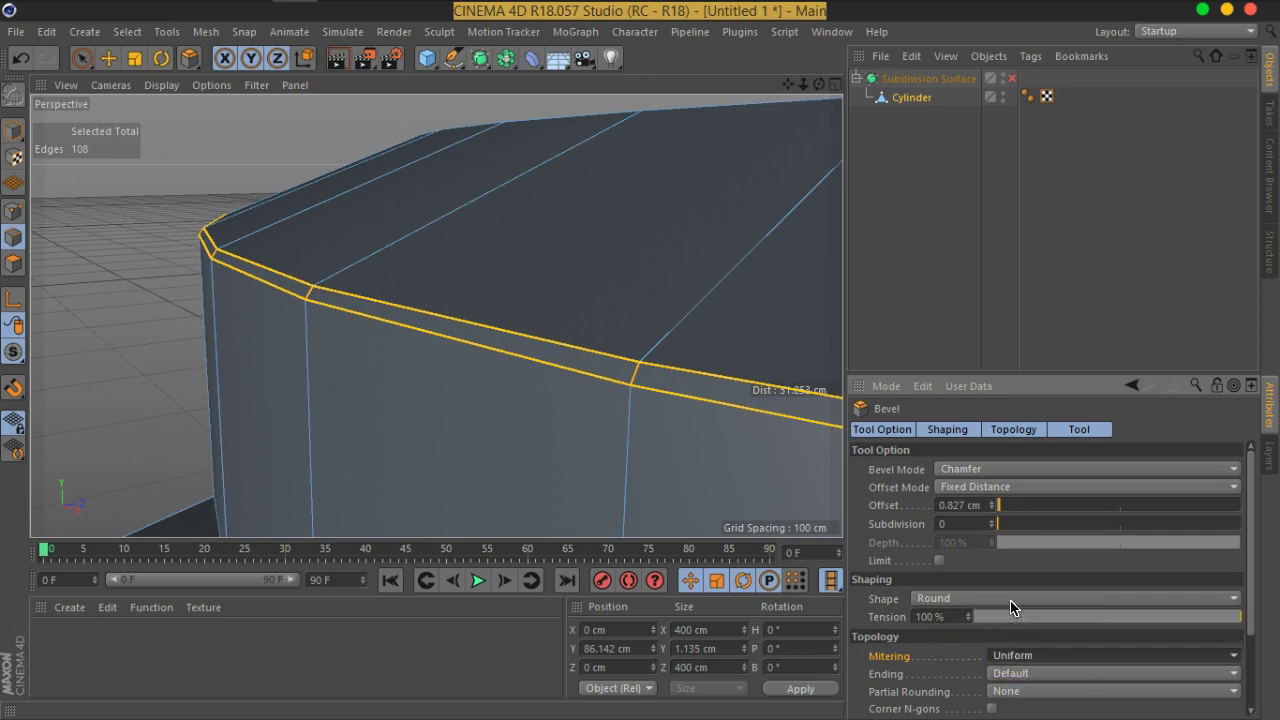
# Zoom out and preview the bevelled rim with subdivision smoothing, then turn smoothing off.
pyautogui.moveTo(428, 343); pyautogui.dragTo(422, 278)
pyautogui.scroll(3)
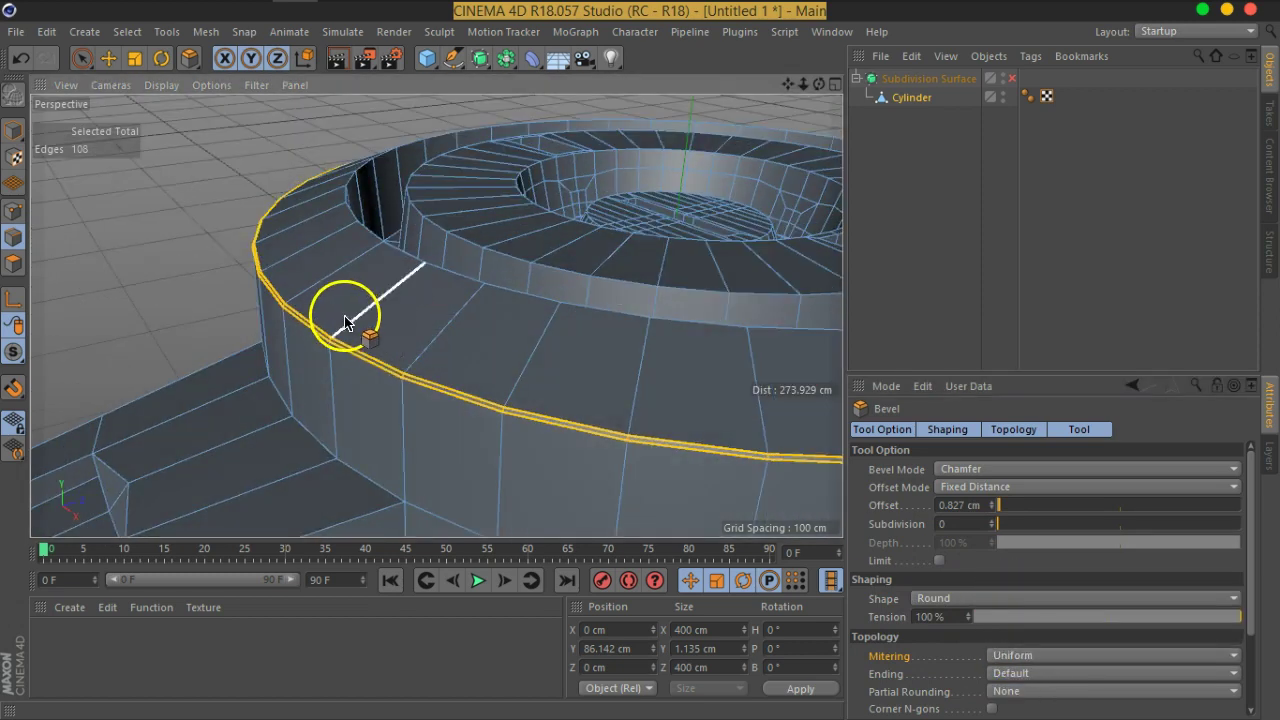
pyautogui.scroll(3)
pyautogui.scroll(3)
pyautogui.scroll(3)
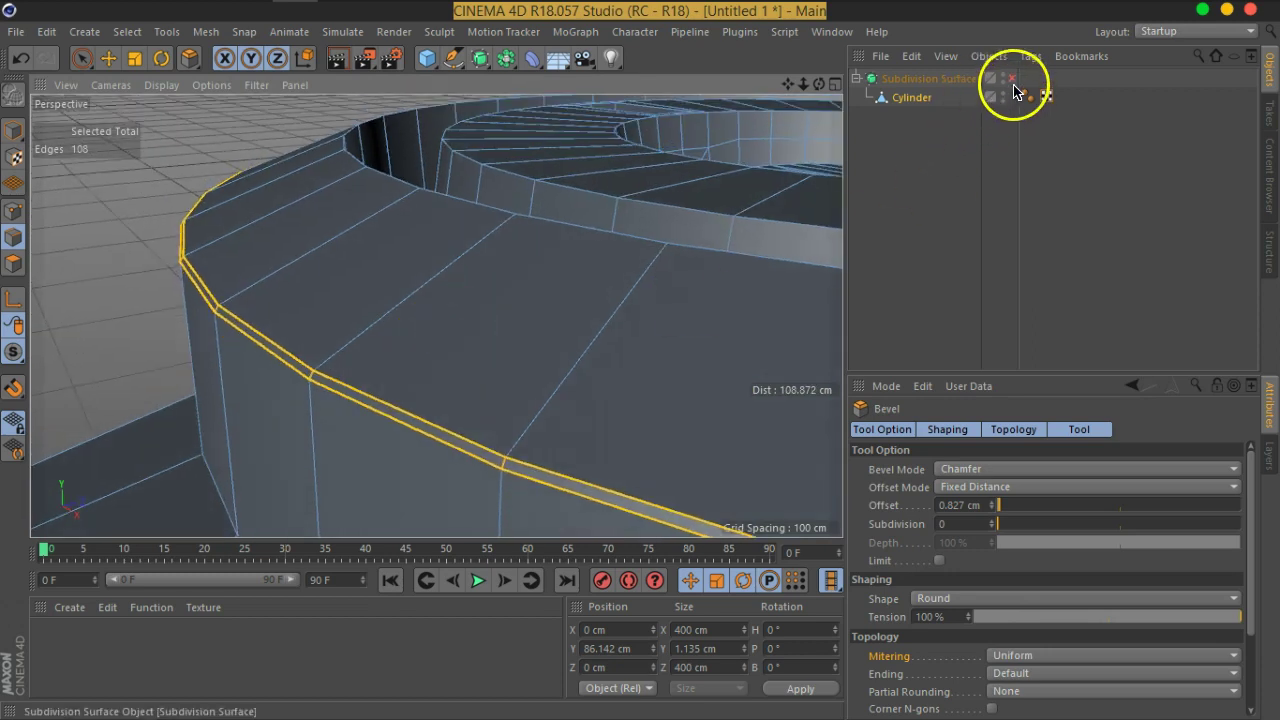
pyautogui.click(1014, 80)
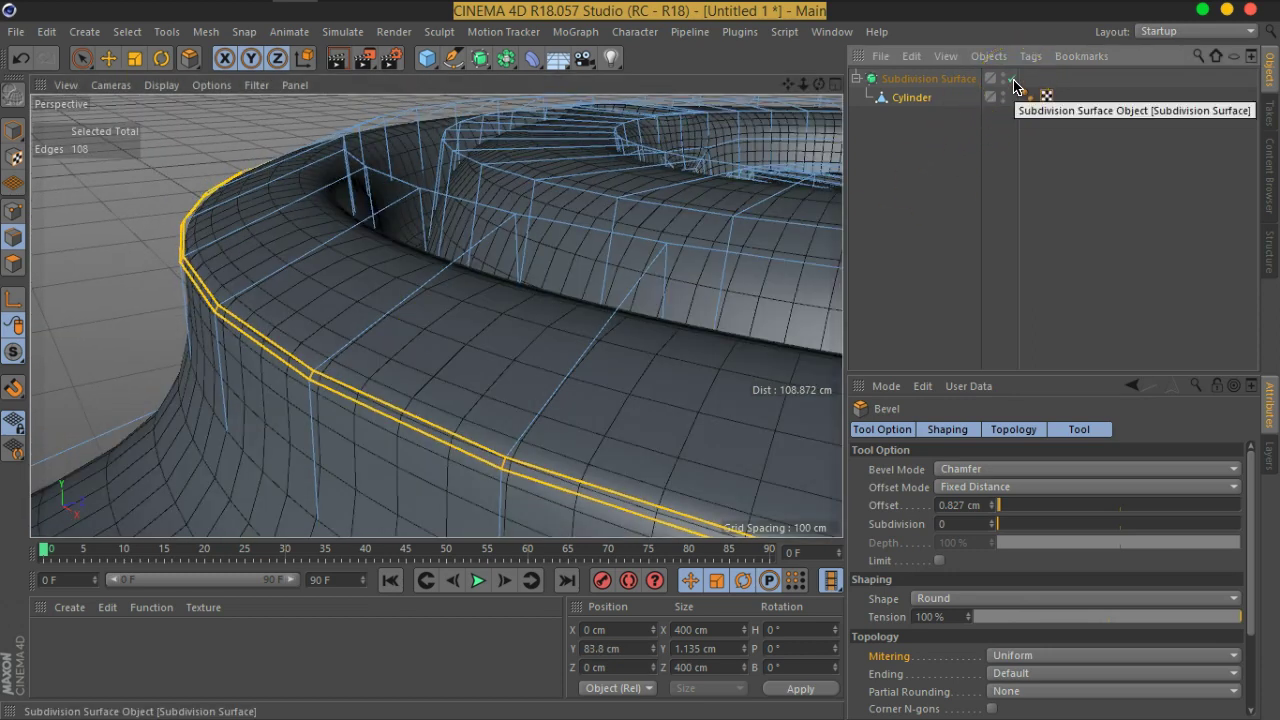
pyautogui.click(1013, 79)
# Try a 1.827 cm offset, undo it, and re-bevel the rim to about 2.7 cm.
pyautogui.click(953, 557)
pyautogui.click(992, 503)
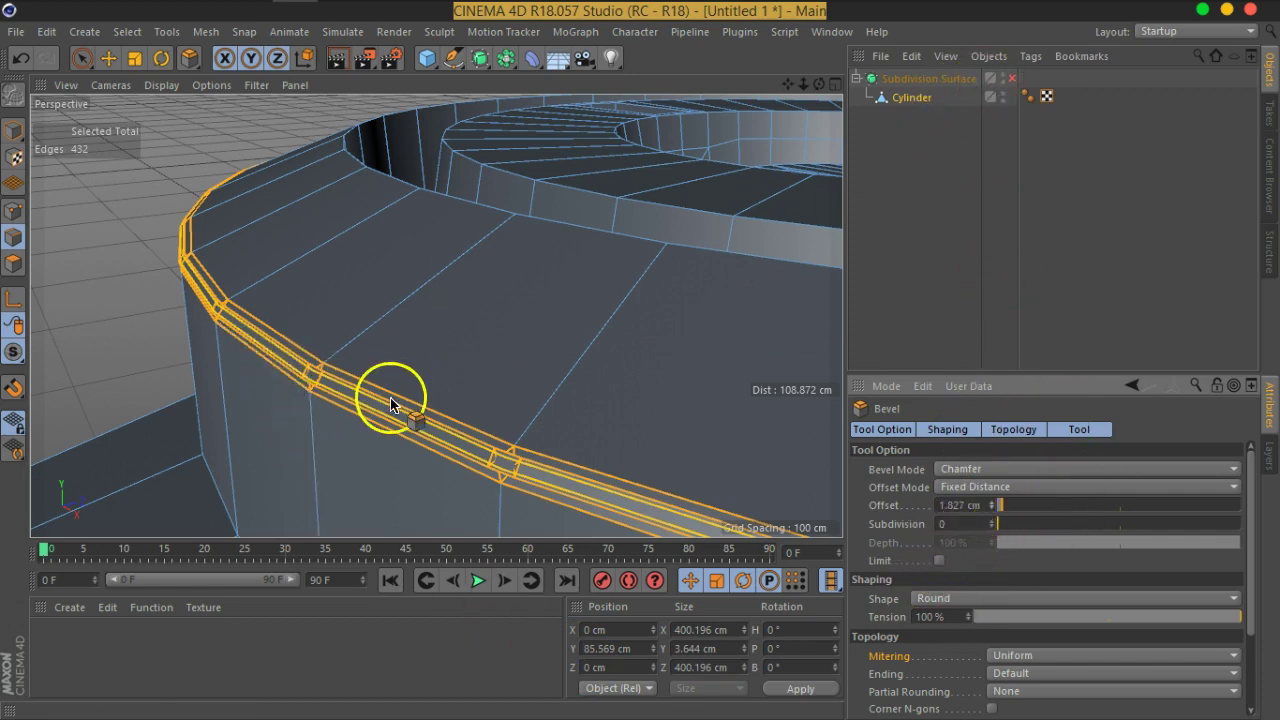
pyautogui.hotkey('ctrl', 'z')
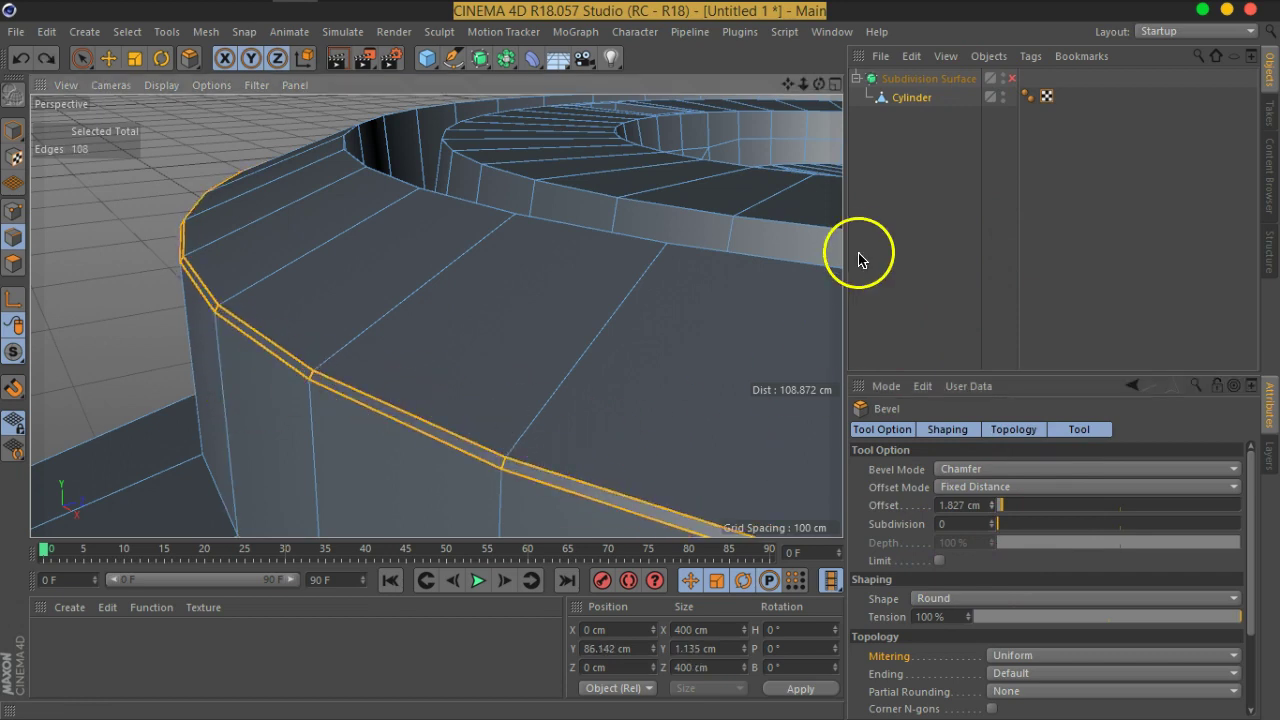
pyautogui.press('q')
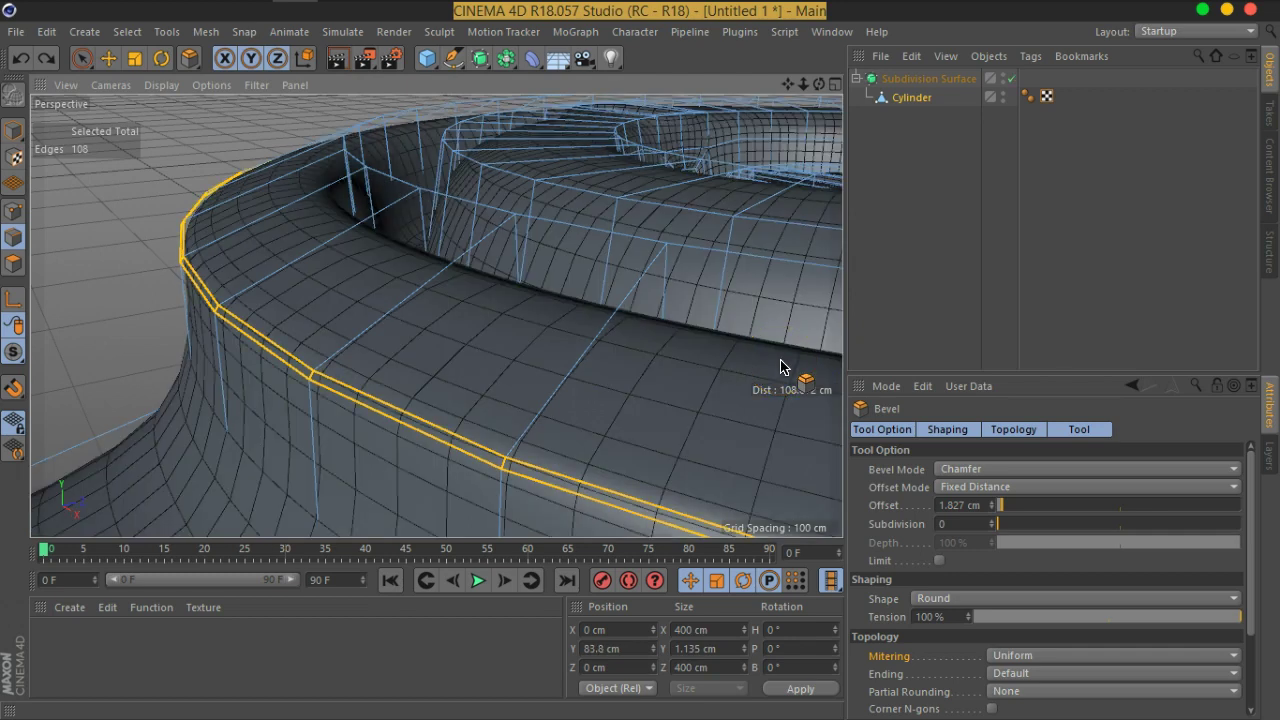
pyautogui.press('q')
pyautogui.click(422, 432)
pyautogui.moveTo(420, 432); pyautogui.dragTo(430, 414)
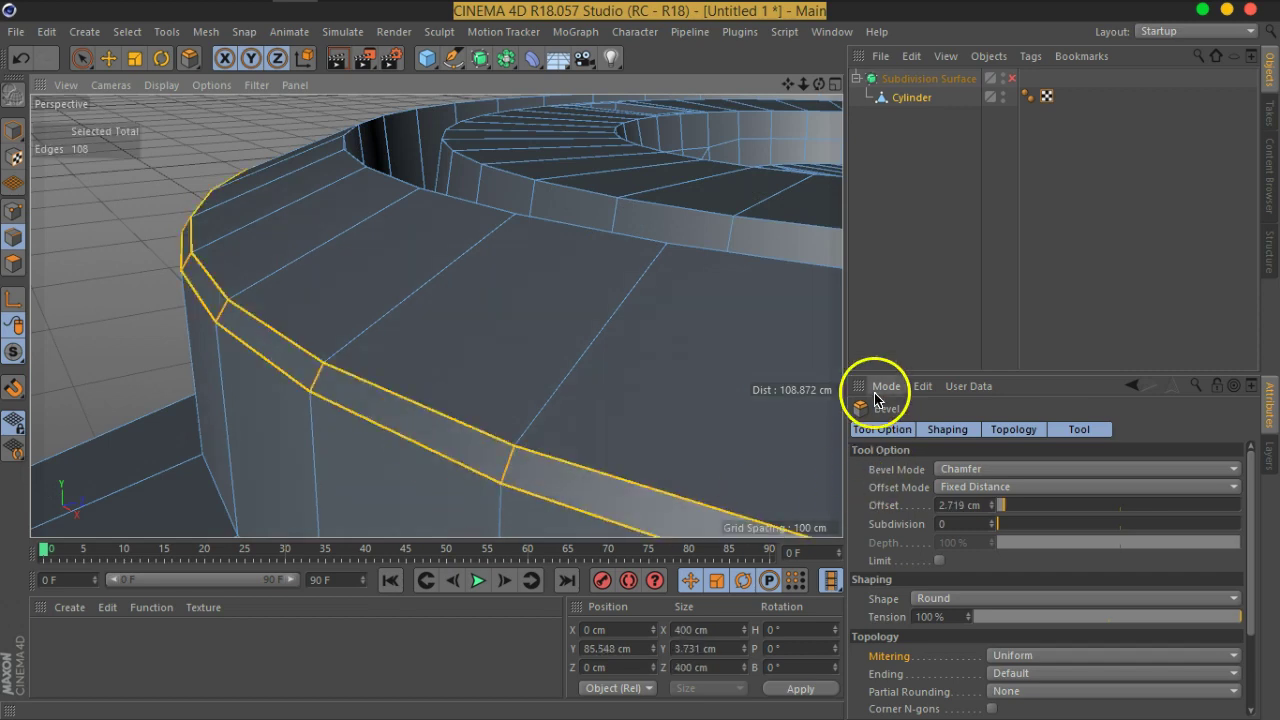
pyautogui.moveTo(471, 140); pyautogui.dragTo(425, 297)
pyautogui.click(118, 33)
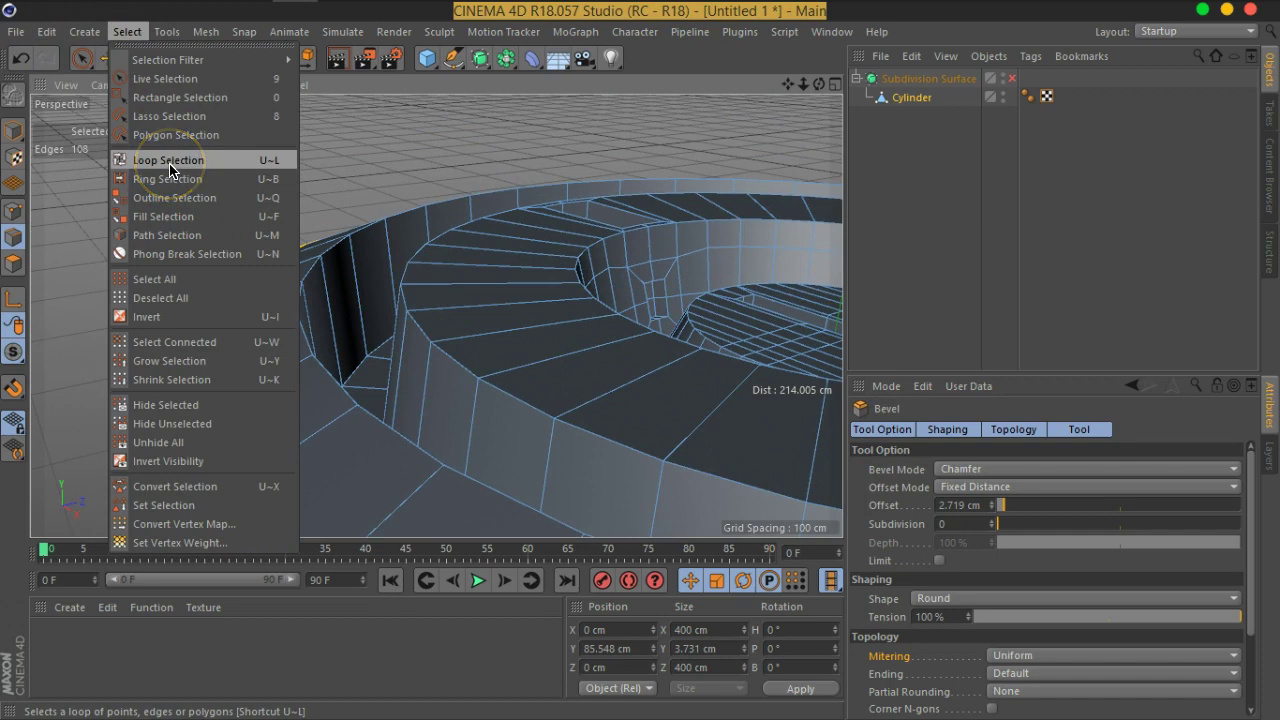
# Loop-select the rim edges, bevel them at 4.556 cm with 1 subdivision, then deselect.
pyautogui.click(170, 162)
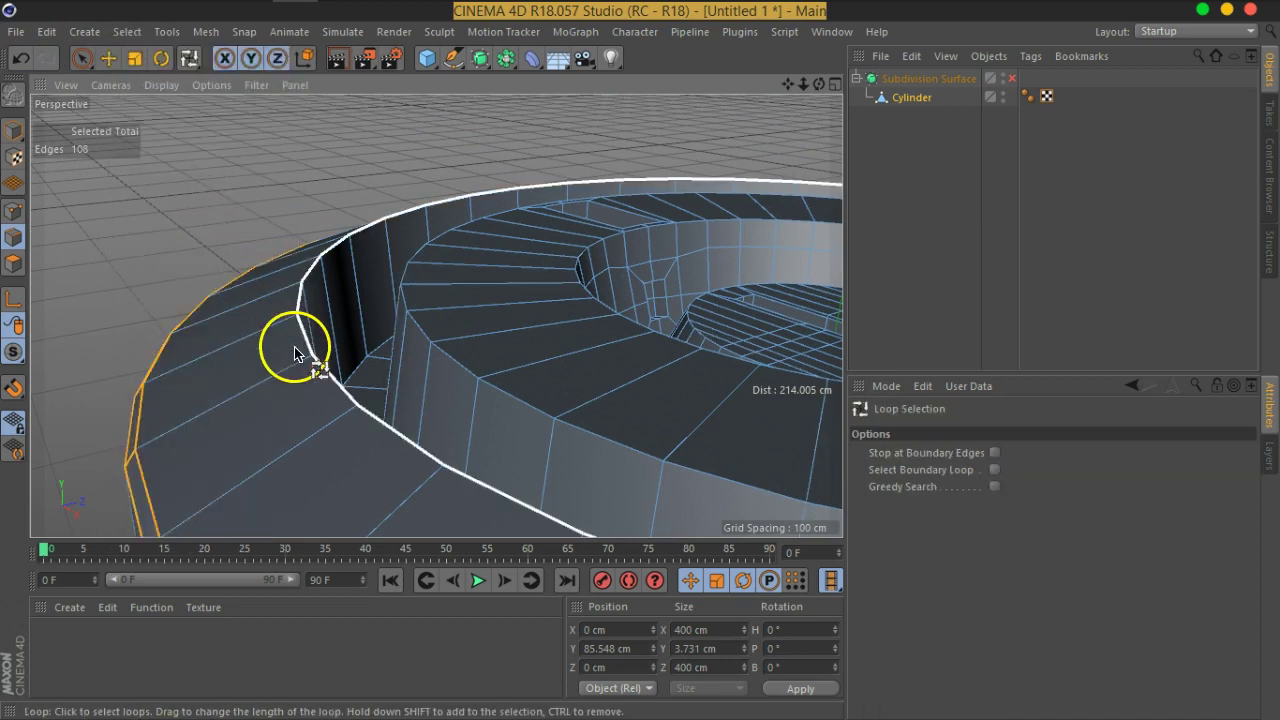
pyautogui.click(298, 349)
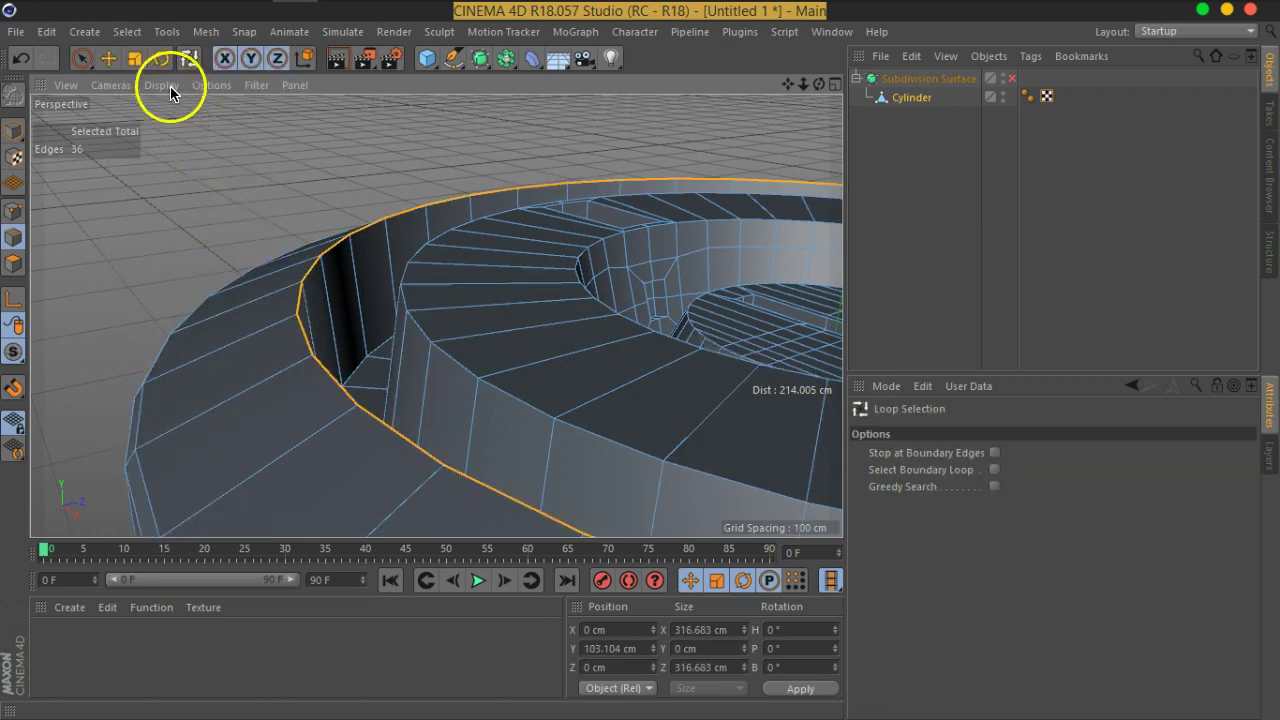
pyautogui.rightClick(278, 272)
pyautogui.click(329, 480)
pyautogui.moveTo(345, 388); pyautogui.dragTo(277, 366)
pyautogui.moveTo(177, 320); pyautogui.dragTo(152, 345)
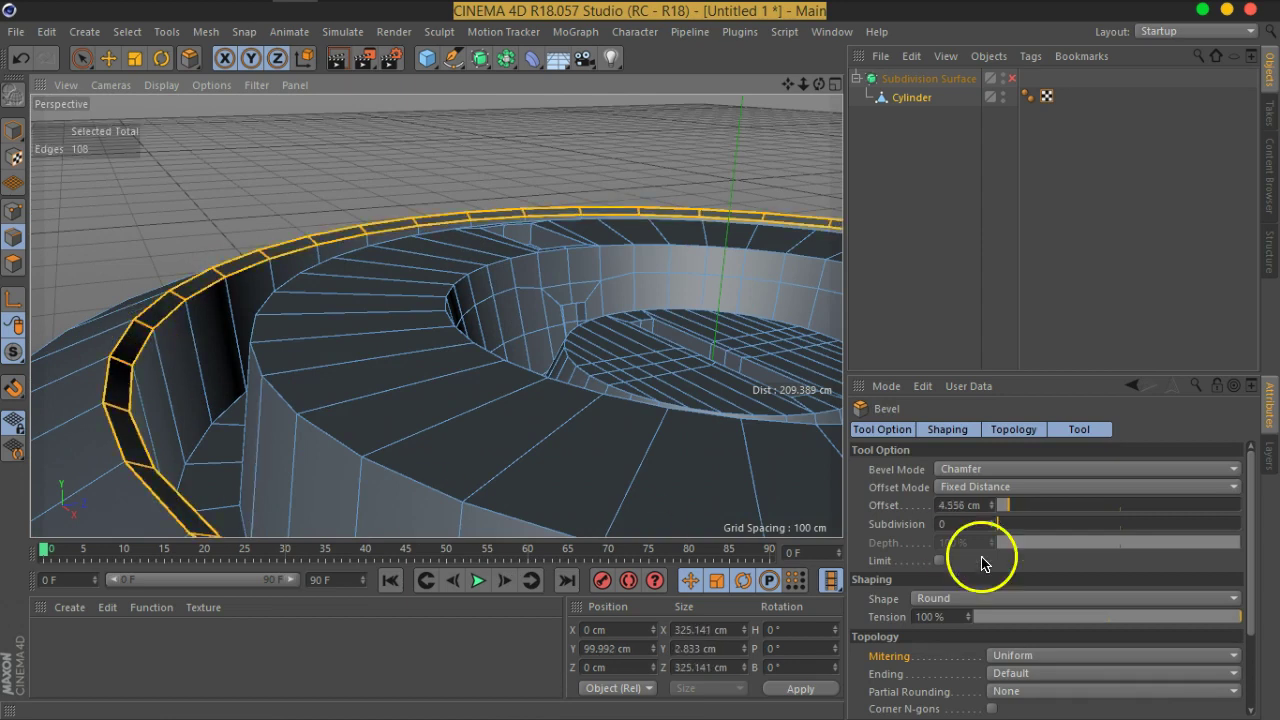
pyautogui.click(993, 522)
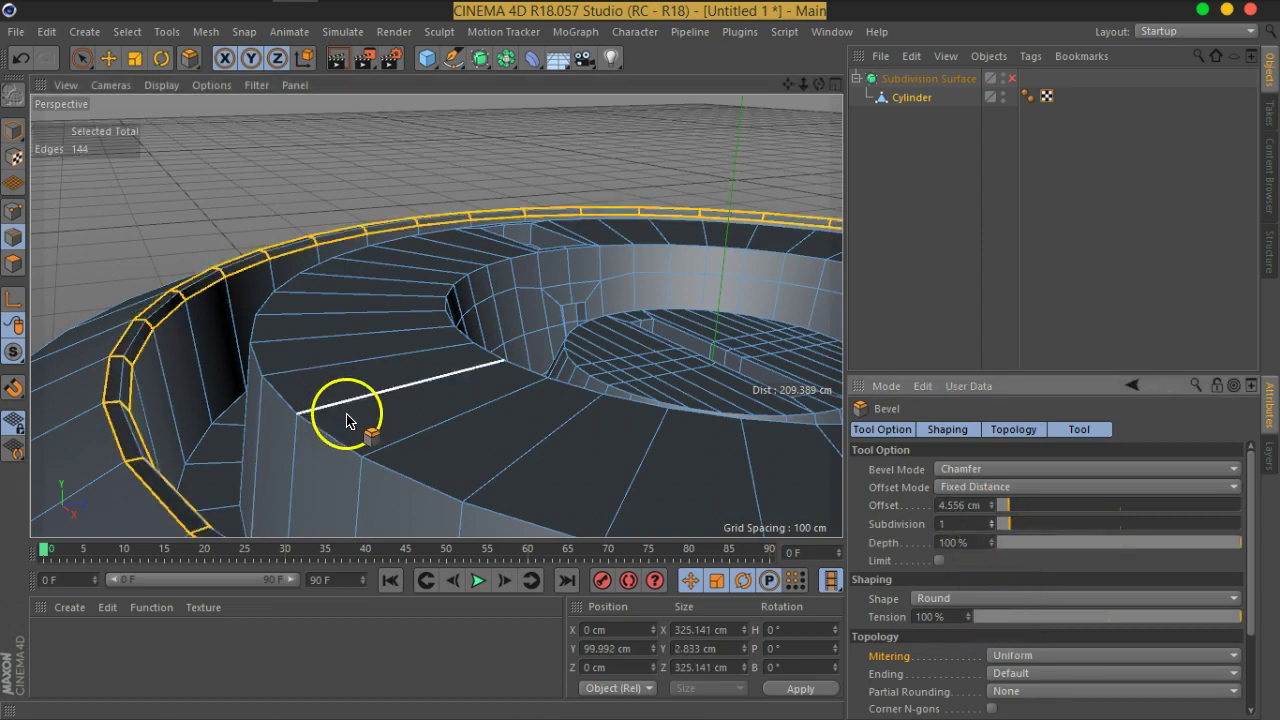
pyautogui.moveTo(349, 414); pyautogui.dragTo(395, 338)
pyautogui.scroll(-3)
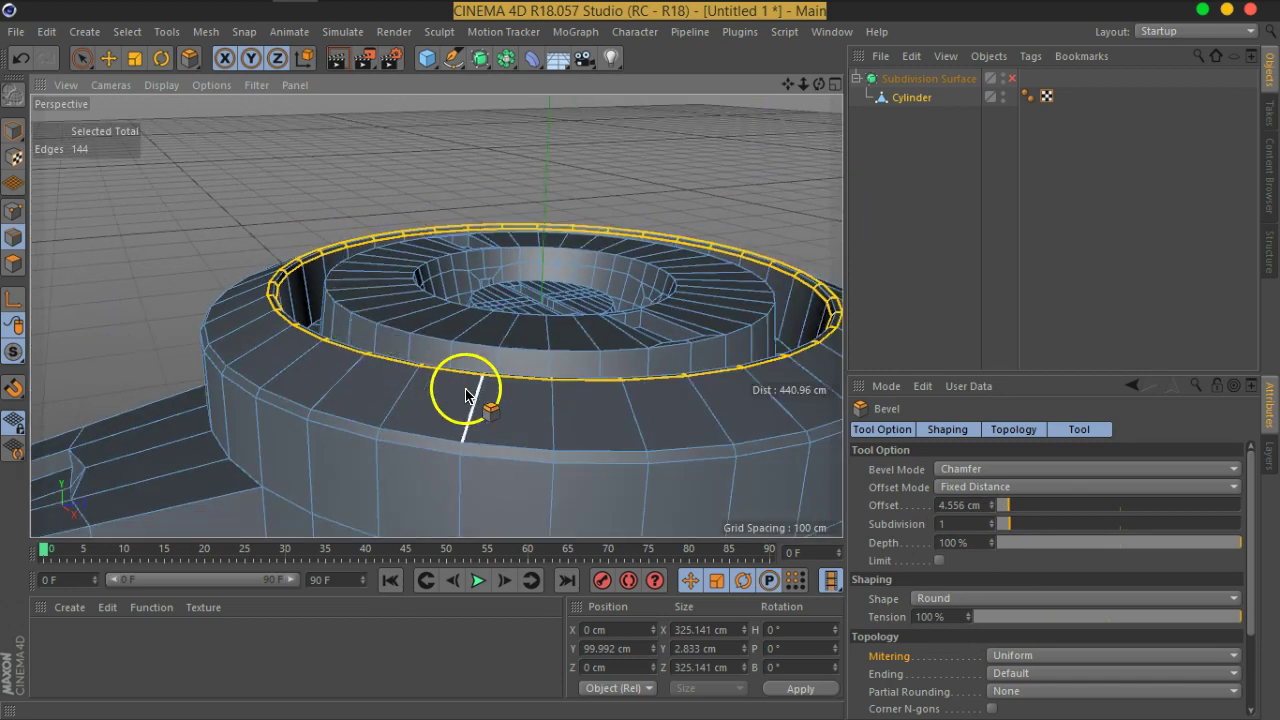
pyautogui.scroll(-3)
pyautogui.scroll(-3)
pyautogui.click(921, 178)
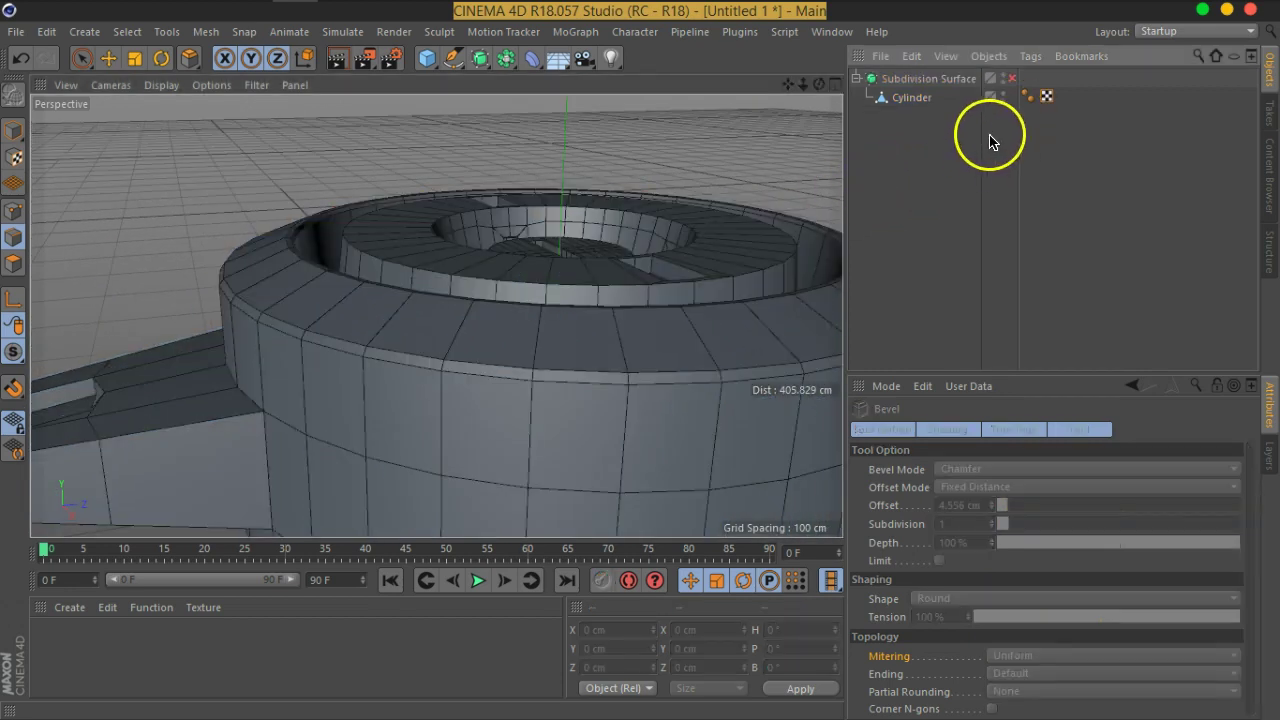
# Preview the ring with subdivision smoothing, then switch smoothing back off.
pyautogui.click(1011, 78)
pyautogui.moveTo(443, 271); pyautogui.dragTo(344, 312)
pyautogui.moveTo(248, 298); pyautogui.dragTo(501, 306)
pyautogui.click(1012, 78)
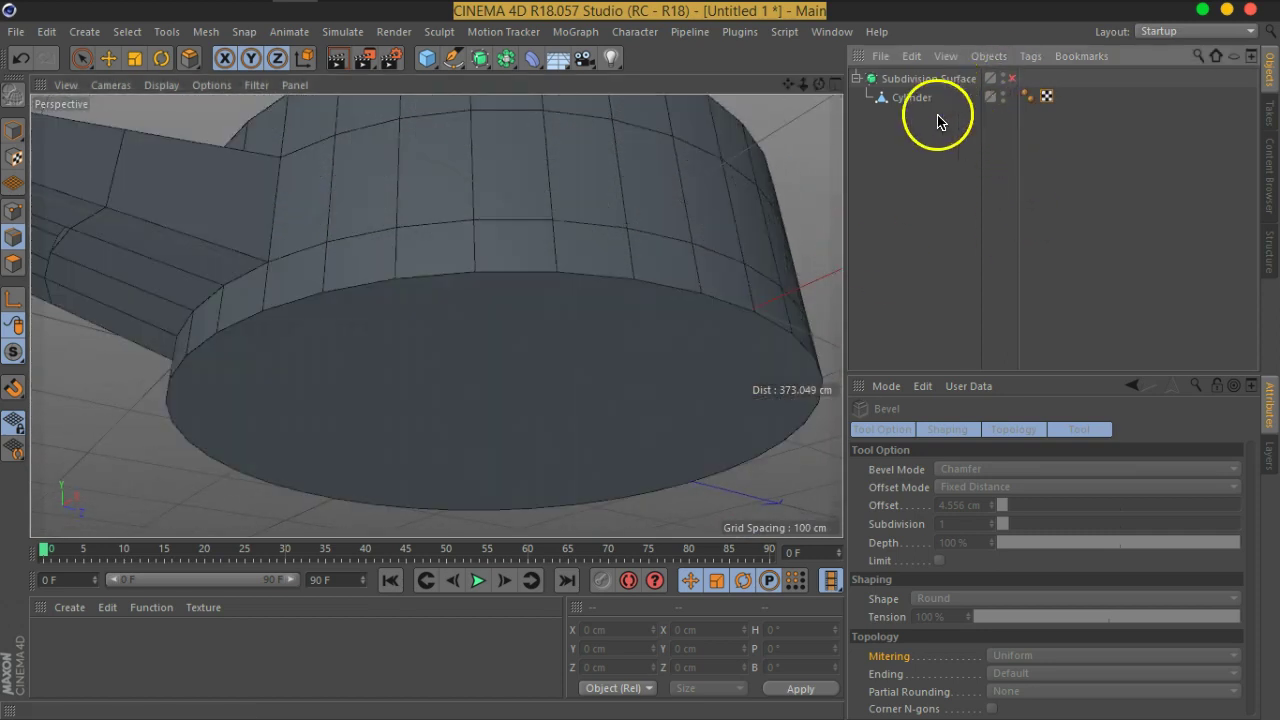
# Inset the Cylinder's bottom cap polygon with Extrude Inner to form a rim.
pyautogui.click(900, 99)
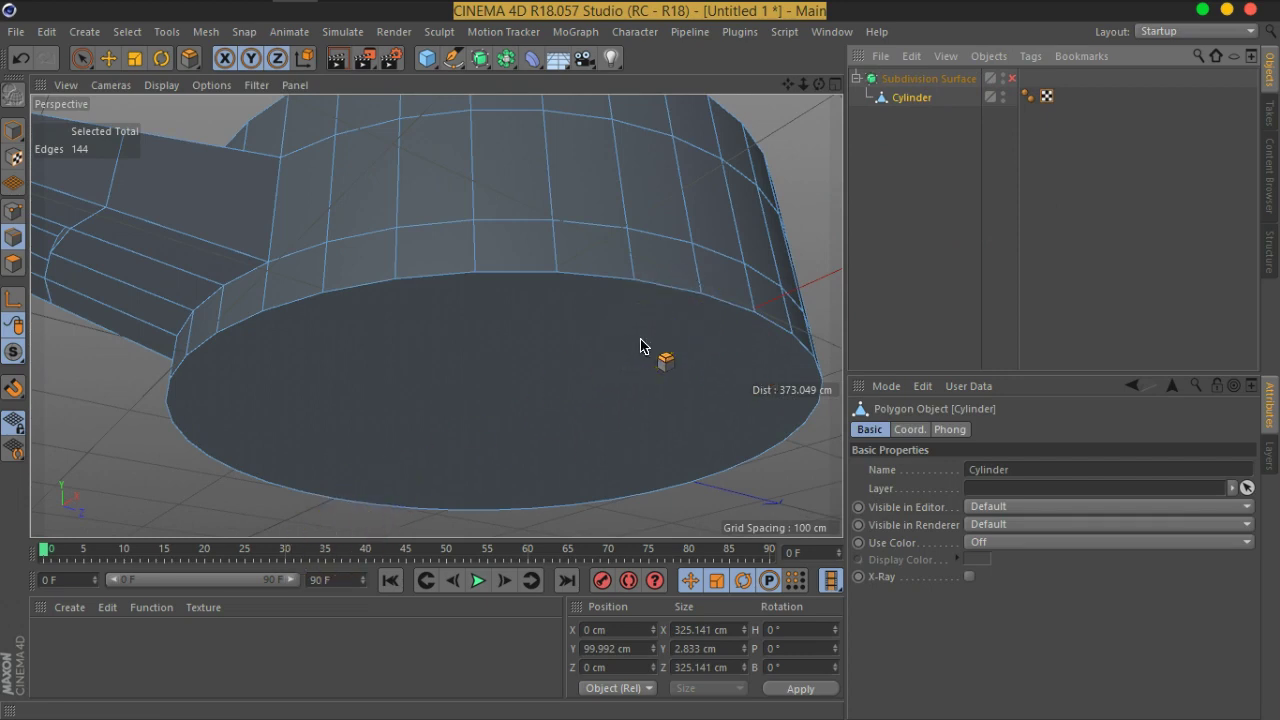
pyautogui.click(13, 262)
pyautogui.click(504, 430)
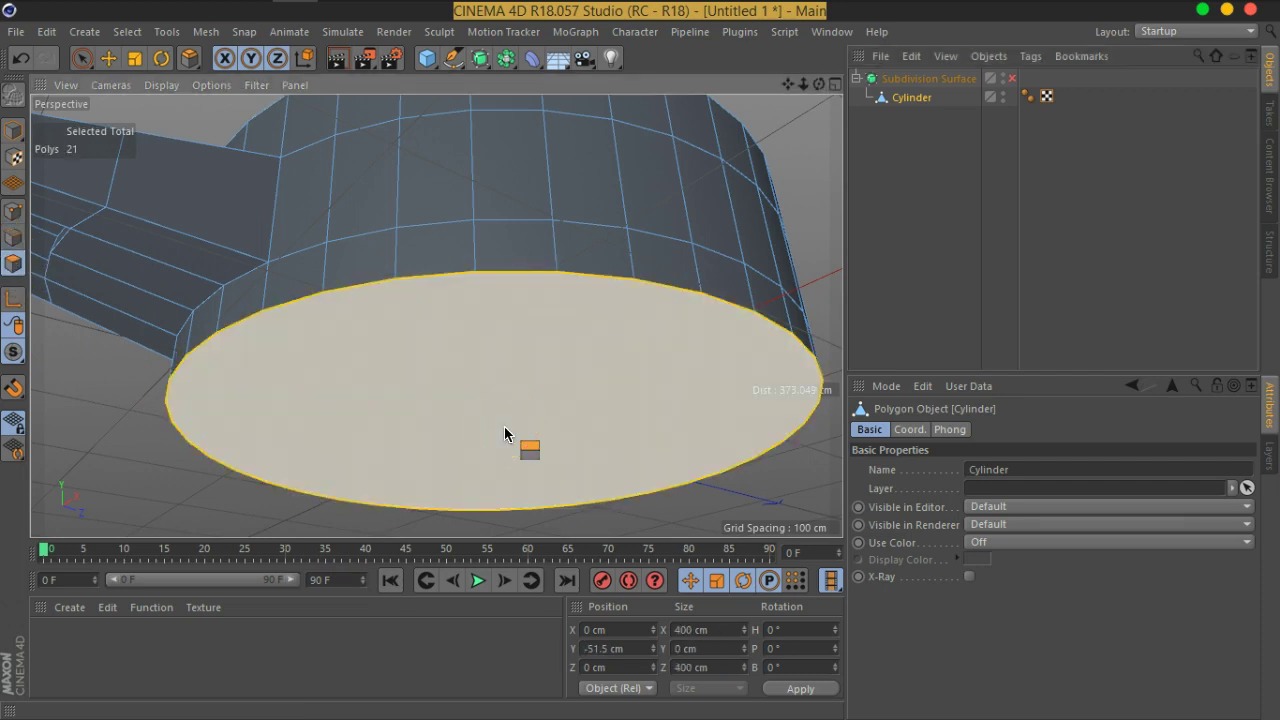
pyautogui.rightClick(504, 426)
pyautogui.click(533, 414)
pyautogui.moveTo(610, 430); pyautogui.dragTo(413, 437)
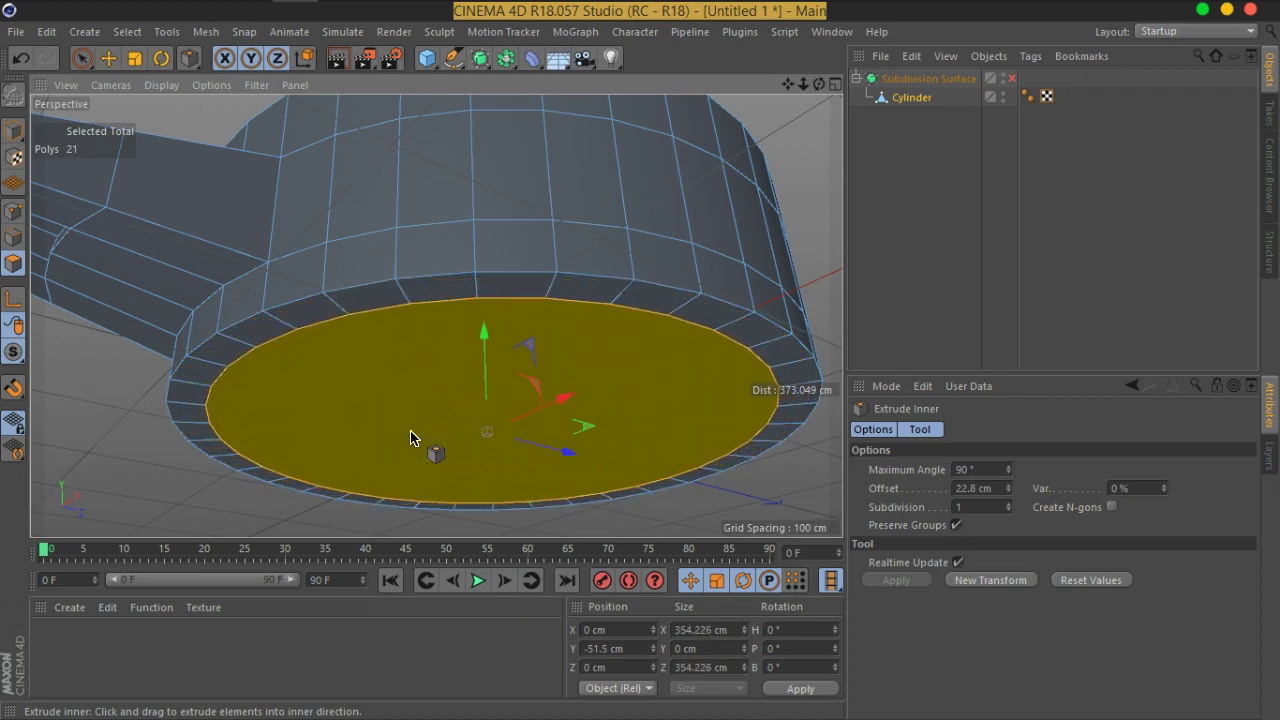
pyautogui.click(483, 462)
# Push the inset cap up into the cylinder and scale it down slightly.
pyautogui.moveTo(509, 451); pyautogui.dragTo(594, 430)
pyautogui.click(594, 430)
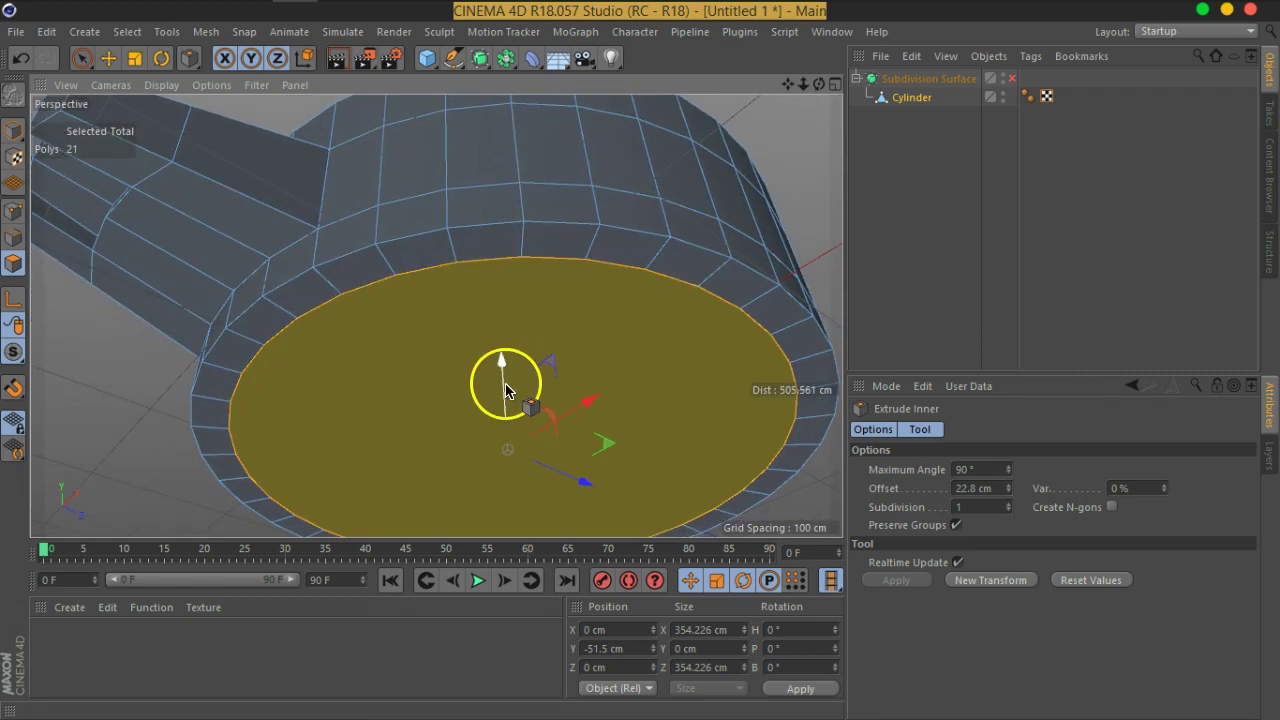
pyautogui.moveTo(502, 380); pyautogui.dragTo(500, 362)
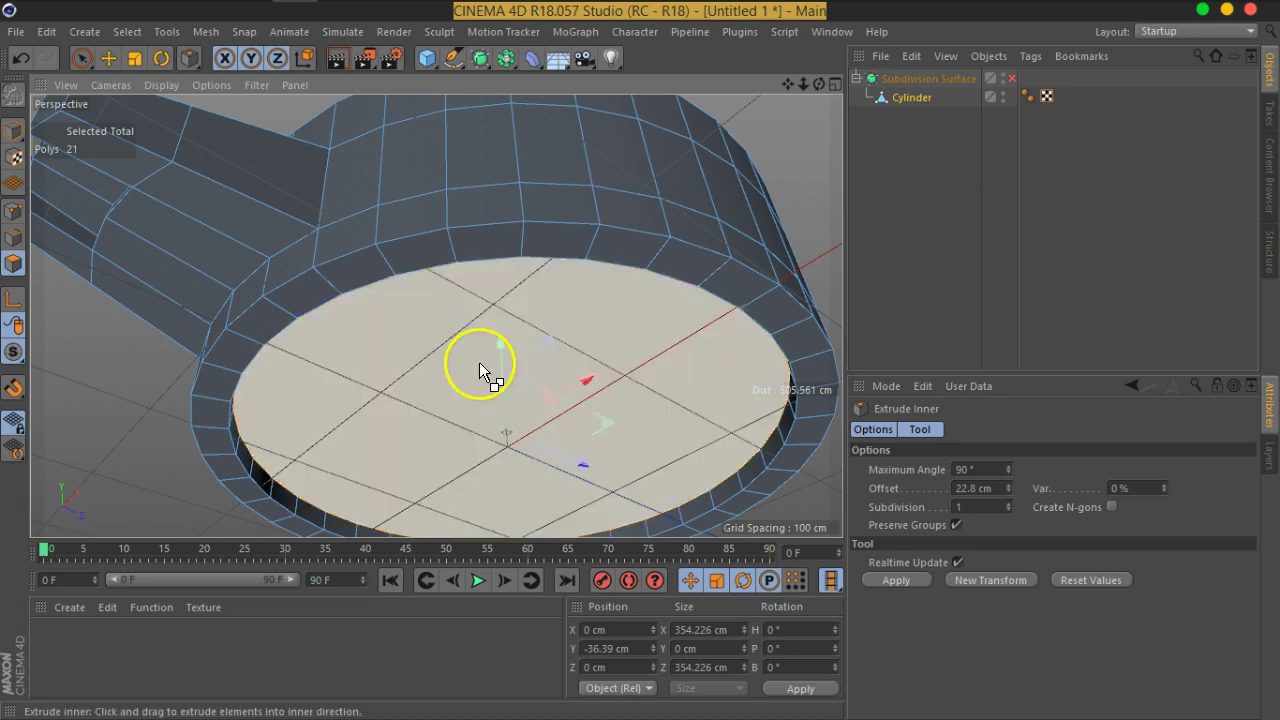
pyautogui.click(134, 58)
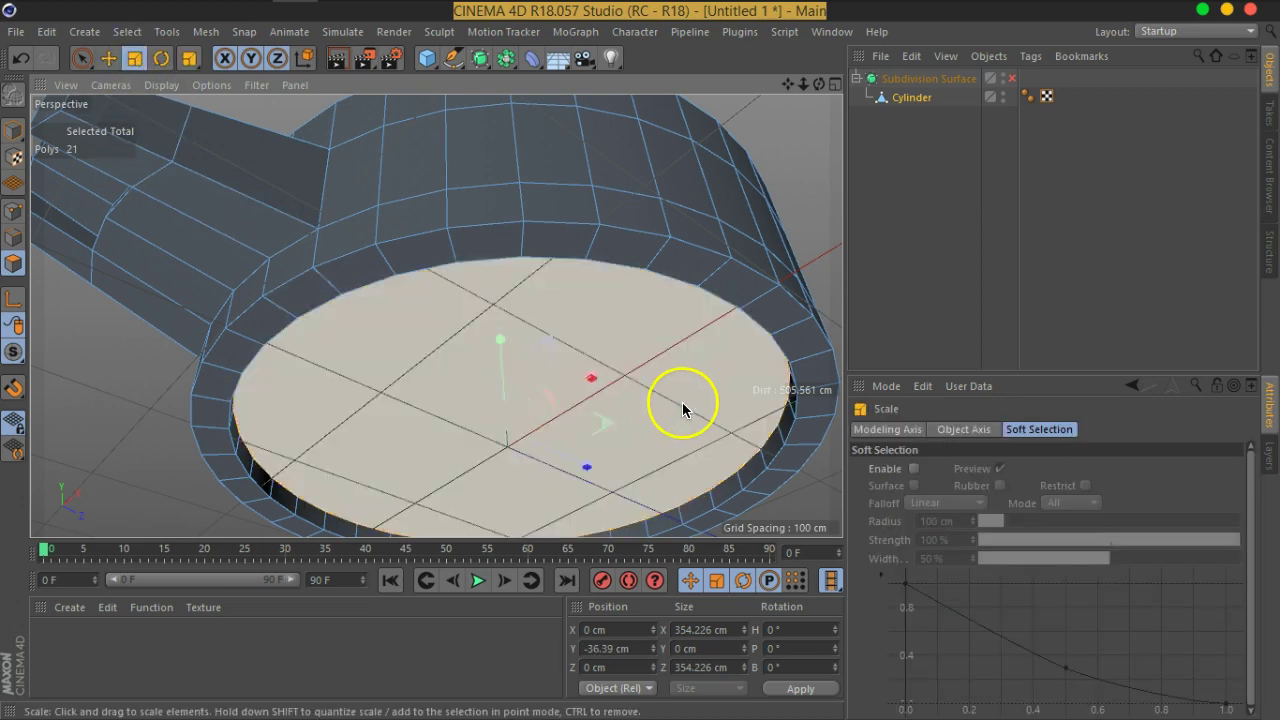
pyautogui.moveTo(683, 408); pyautogui.dragTo(612, 402)
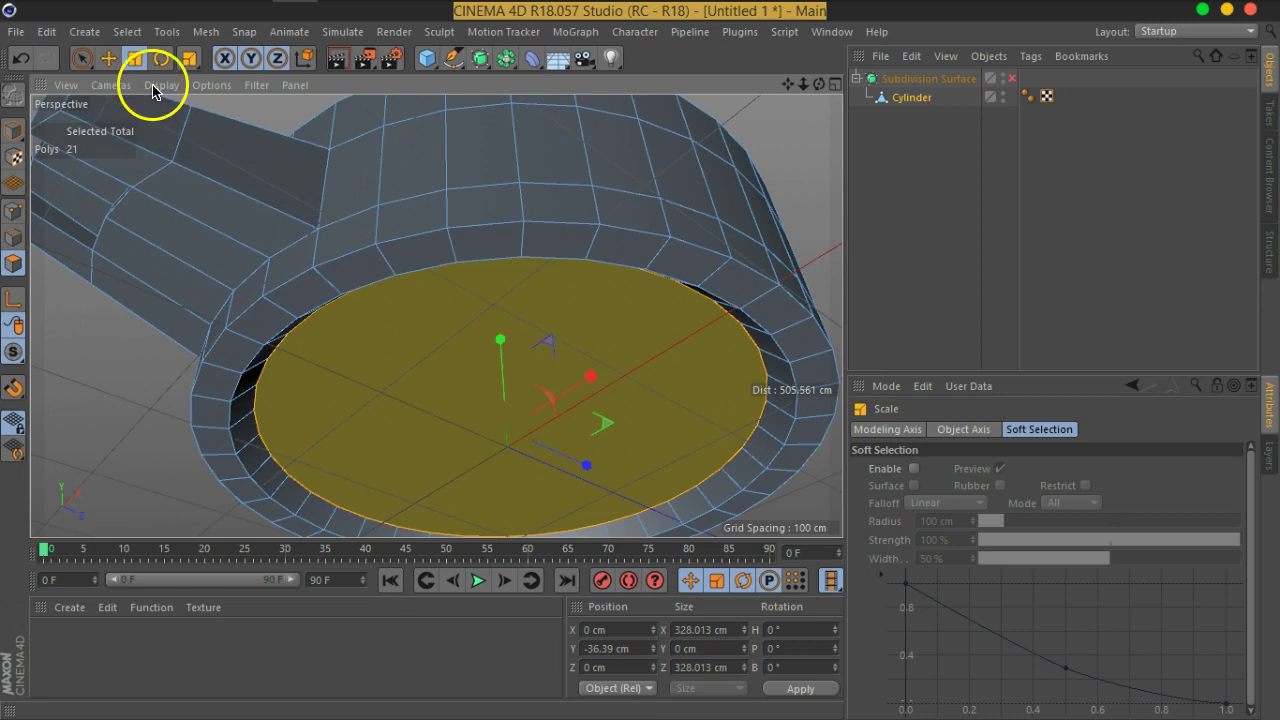
# Add two more Extrude Inner rings down to a small central disc, then deselect.
pyautogui.rightClick(464, 423)
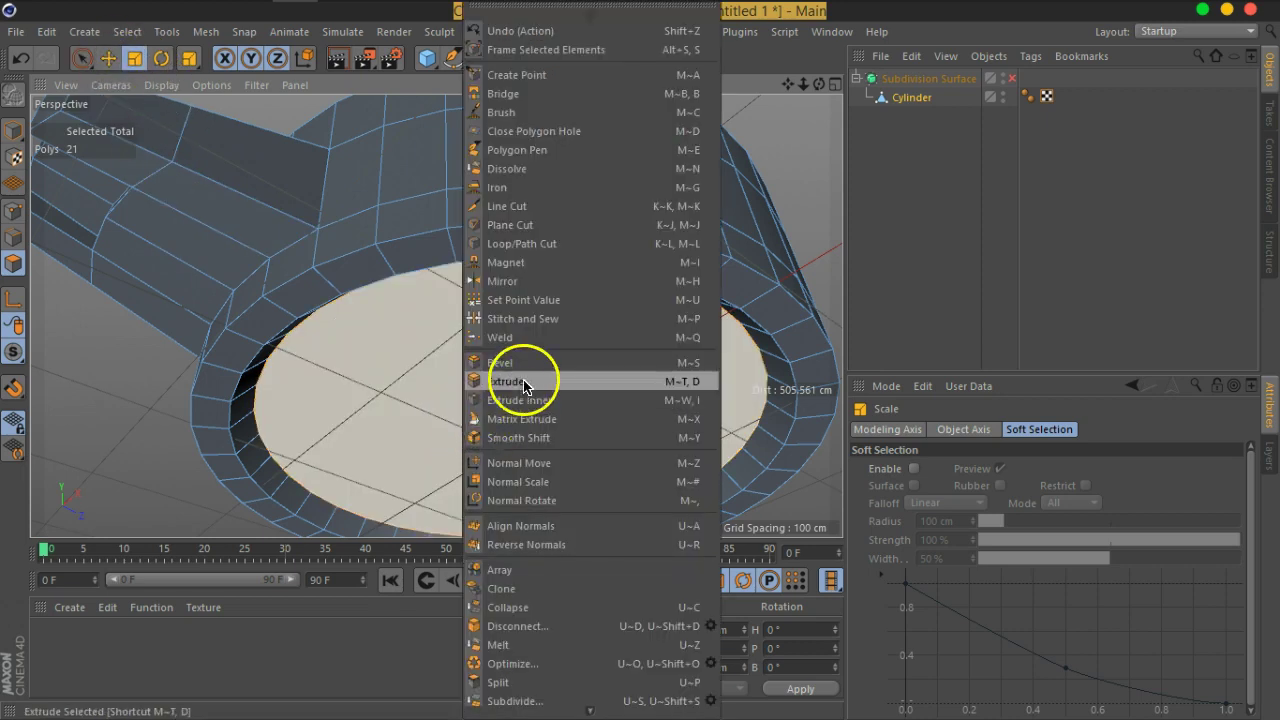
pyautogui.click(533, 400)
pyautogui.moveTo(666, 420); pyautogui.dragTo(221, 420)
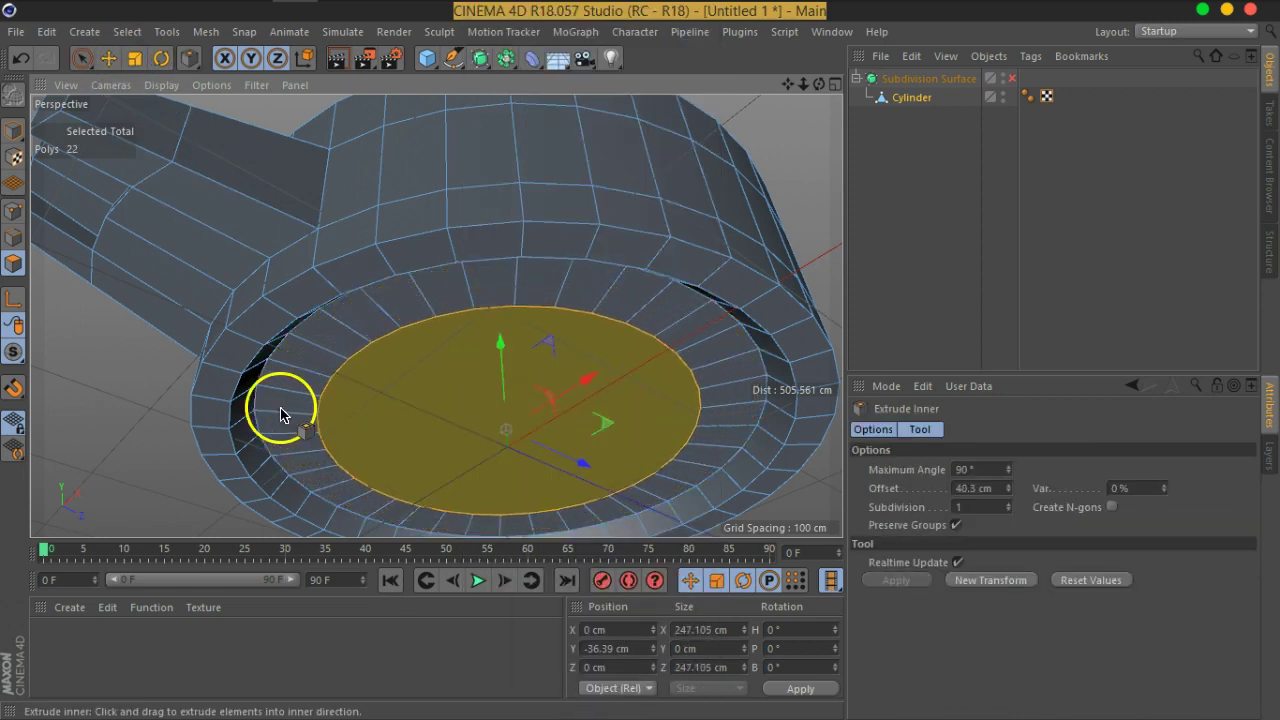
pyautogui.moveTo(640, 427); pyautogui.dragTo(166, 440)
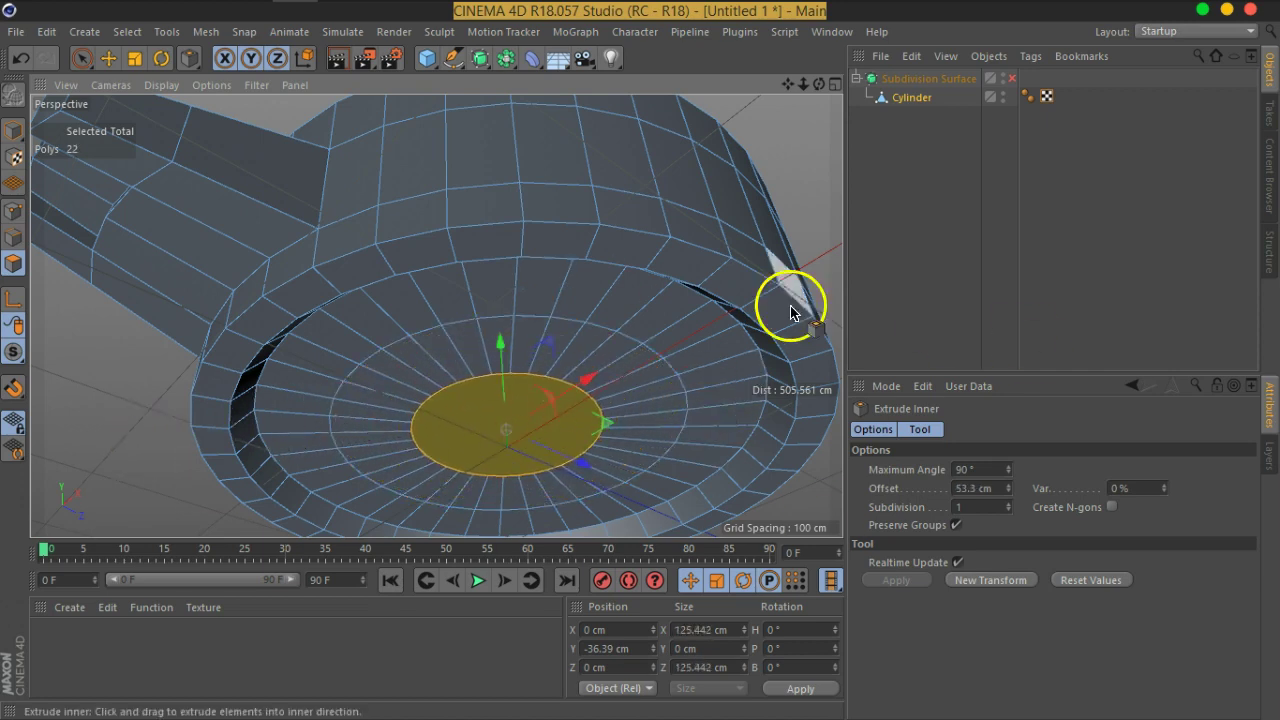
pyautogui.click(985, 136)
pyautogui.click(1012, 79)
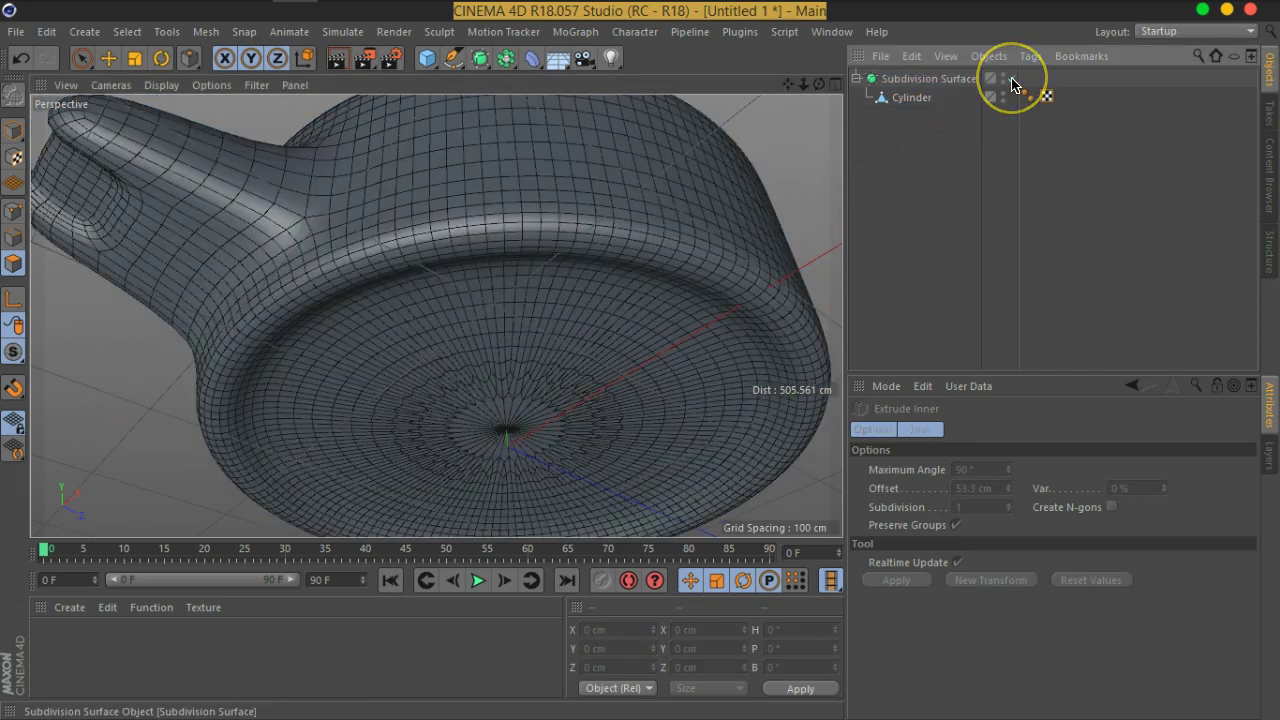
pyautogui.click(1012, 79)
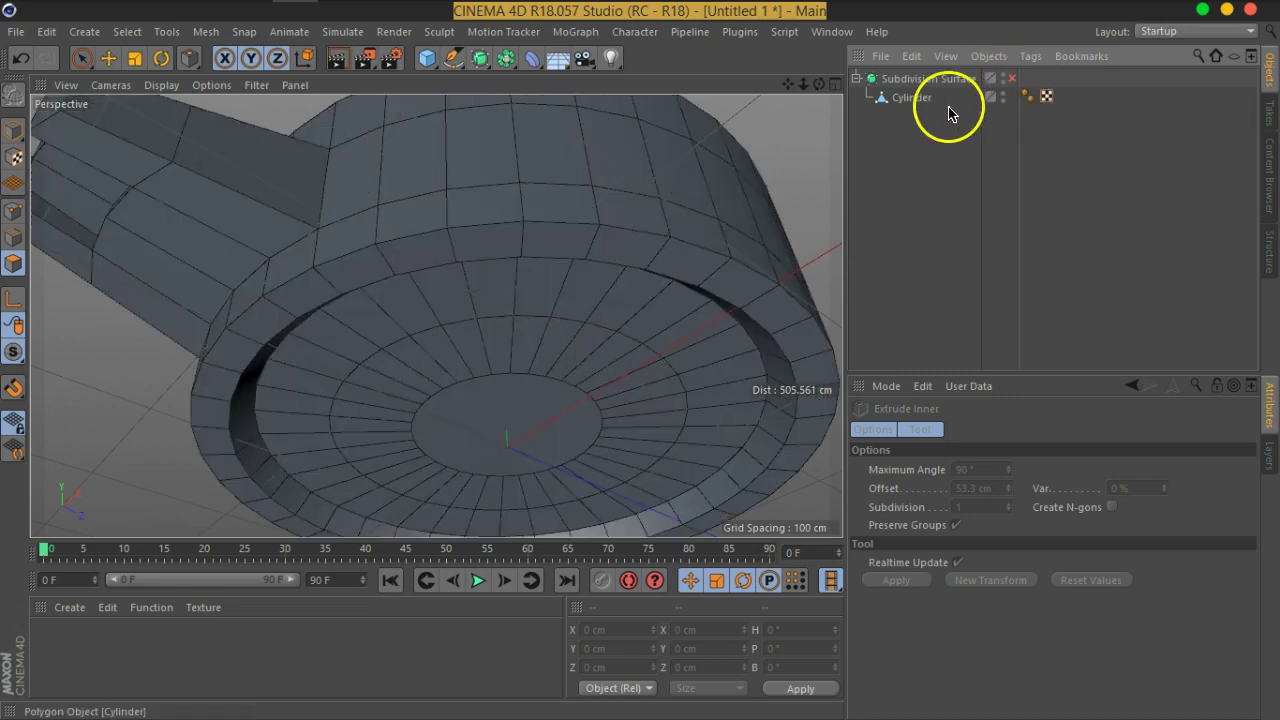
# Loop-select the edge loop at the pocket's outer lip and bevel it.
pyautogui.click(925, 97)
pyautogui.scroll(3)
pyautogui.scroll(3)
pyautogui.scroll(3)
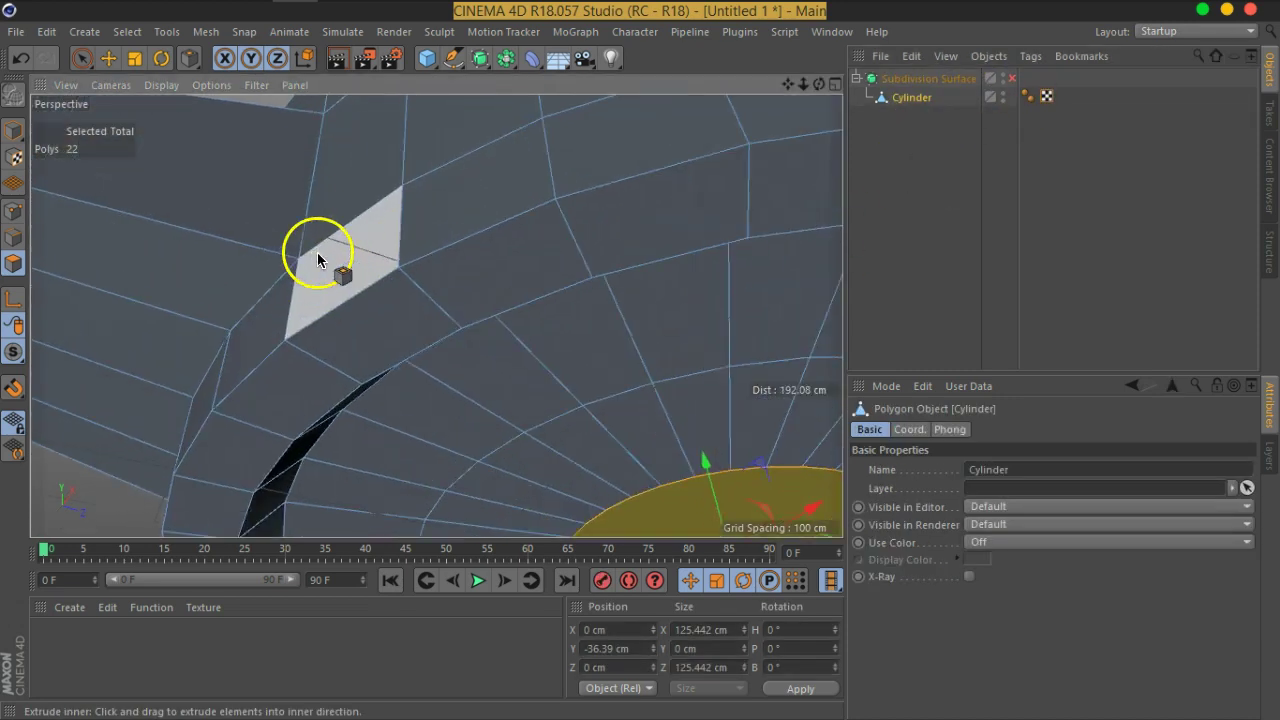
pyautogui.moveTo(317, 258); pyautogui.dragTo(174, 123)
pyautogui.click(127, 31)
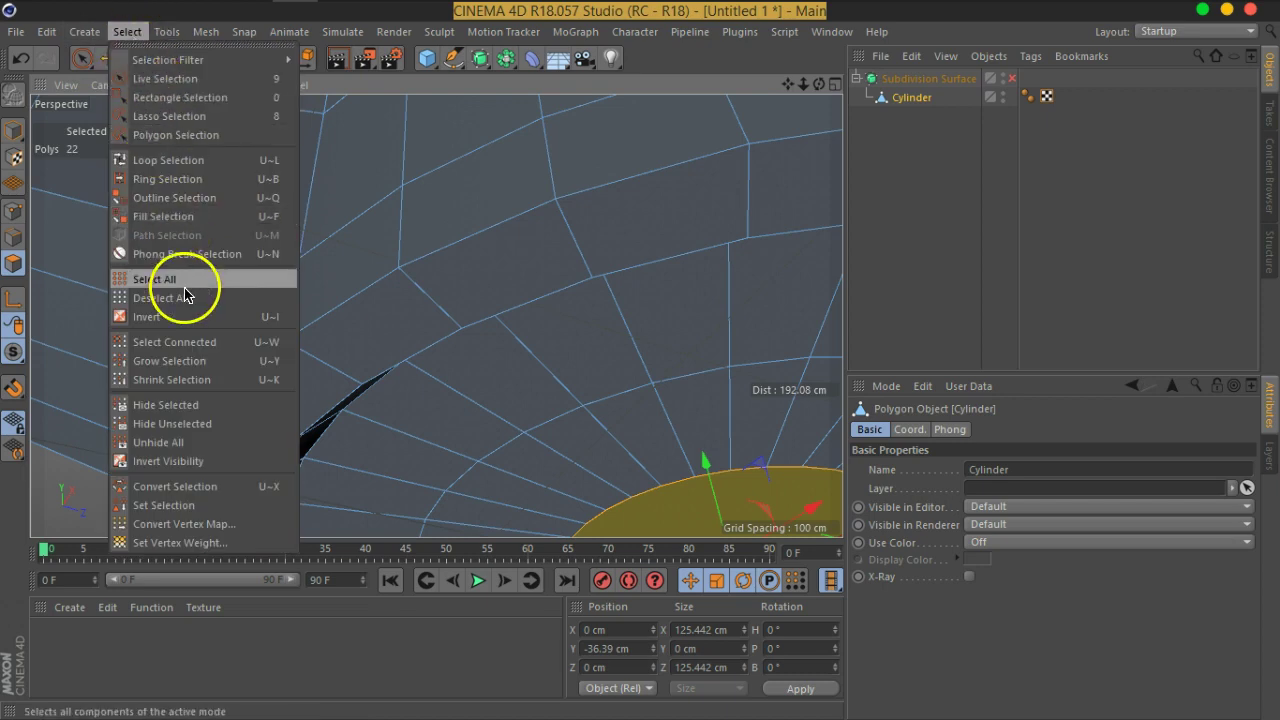
pyautogui.click(168, 160)
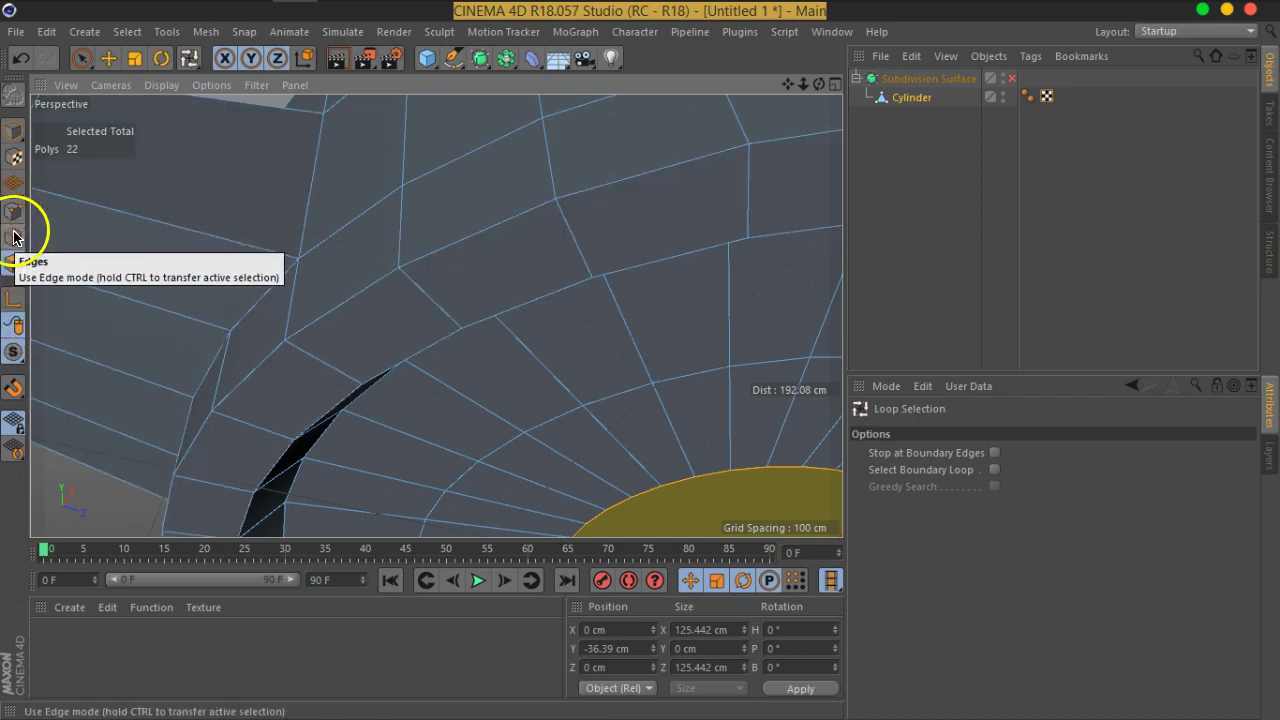
pyautogui.click(13, 237)
pyautogui.click(350, 300)
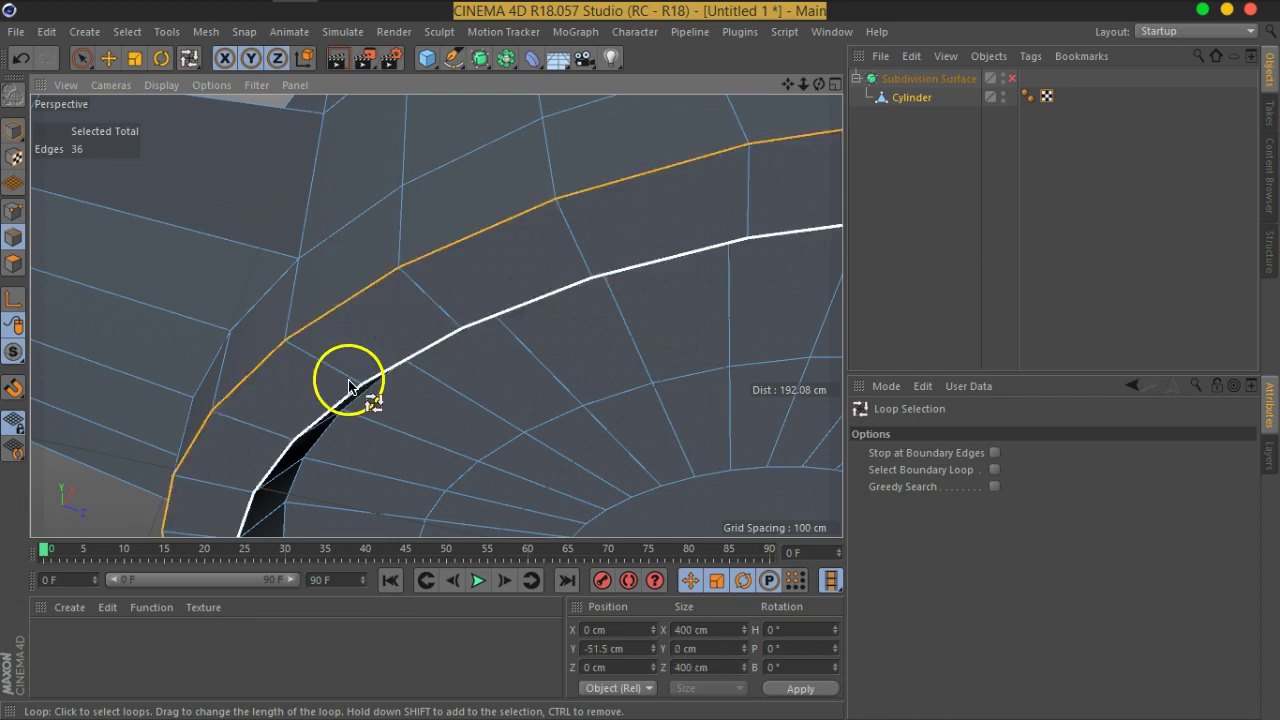
pyautogui.moveTo(351, 380); pyautogui.dragTo(335, 205)
pyautogui.rightClick(335, 205)
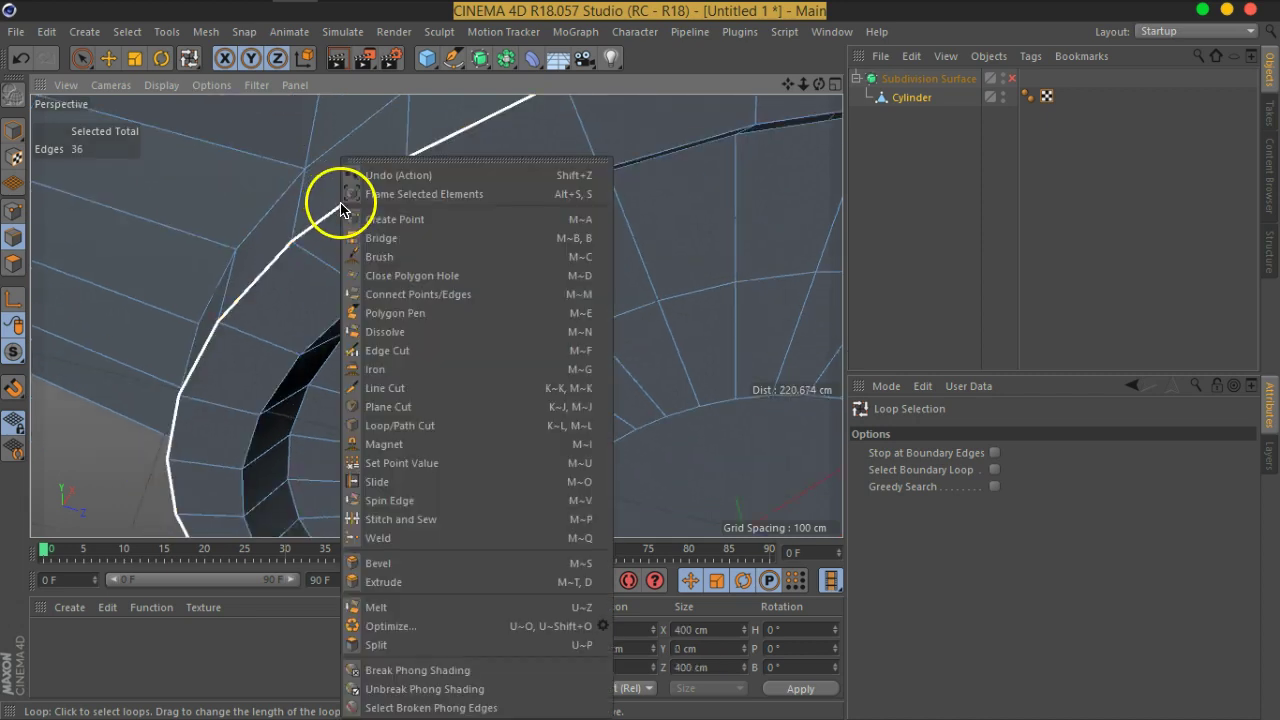
pyautogui.click(429, 566)
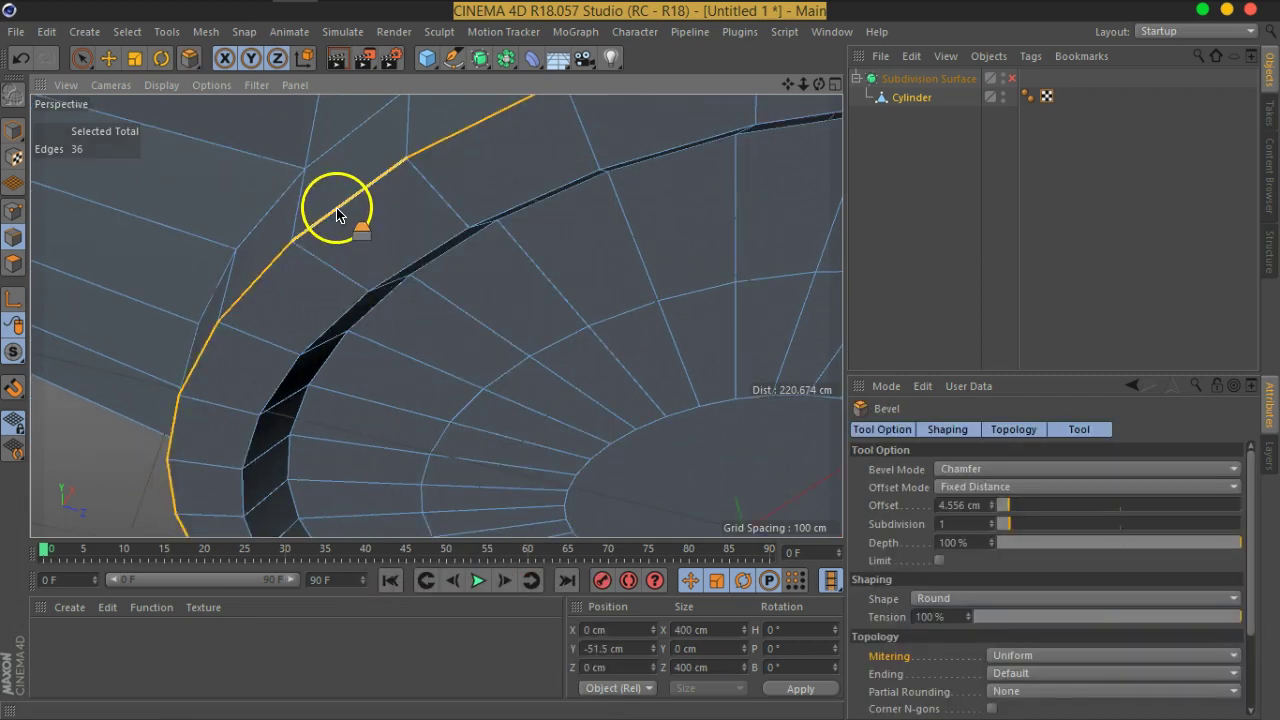
pyautogui.moveTo(341, 215); pyautogui.dragTo(386, 296)
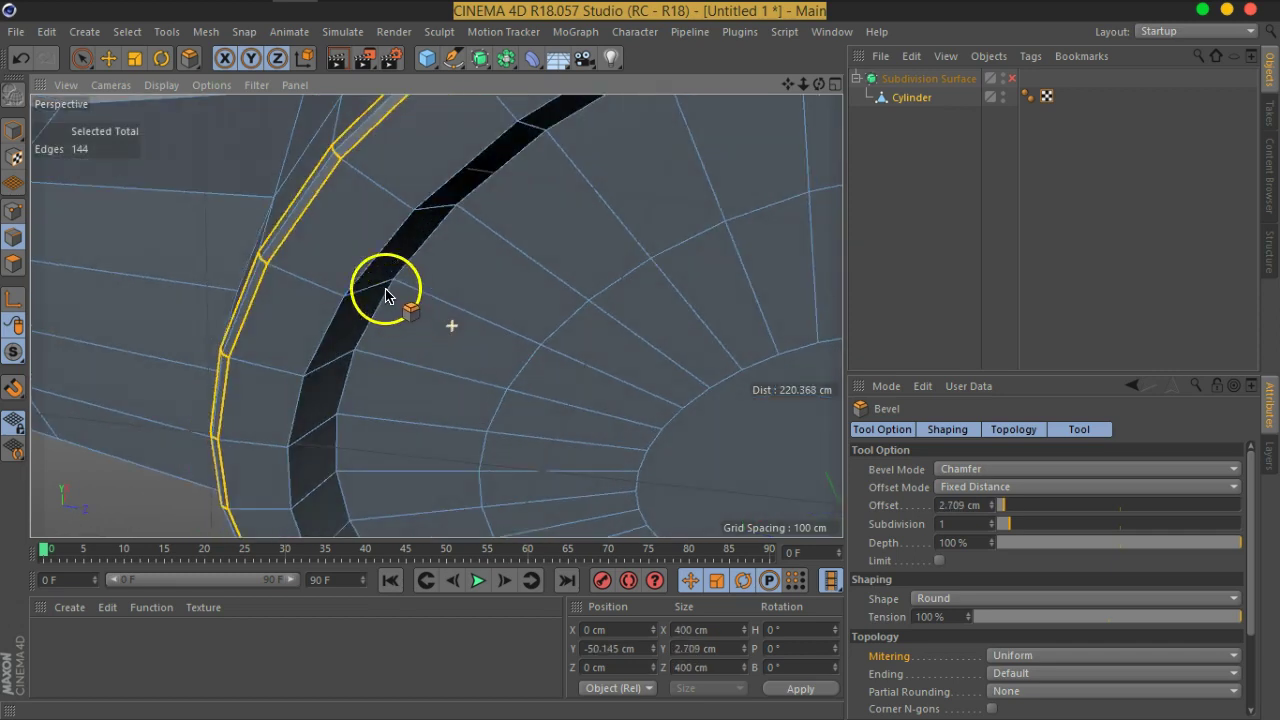
# Loop-select the pocket's inner edge and bevel it.
pyautogui.click(127, 31)
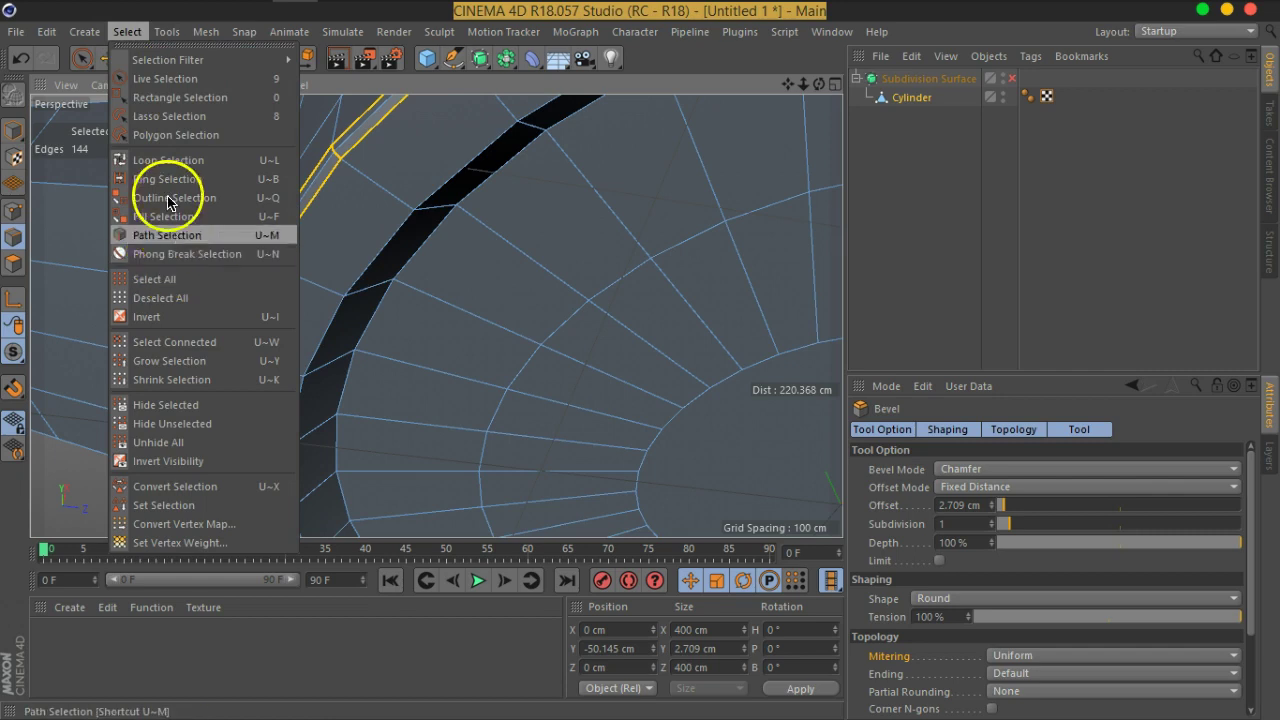
pyautogui.click(163, 168)
pyautogui.click(378, 263)
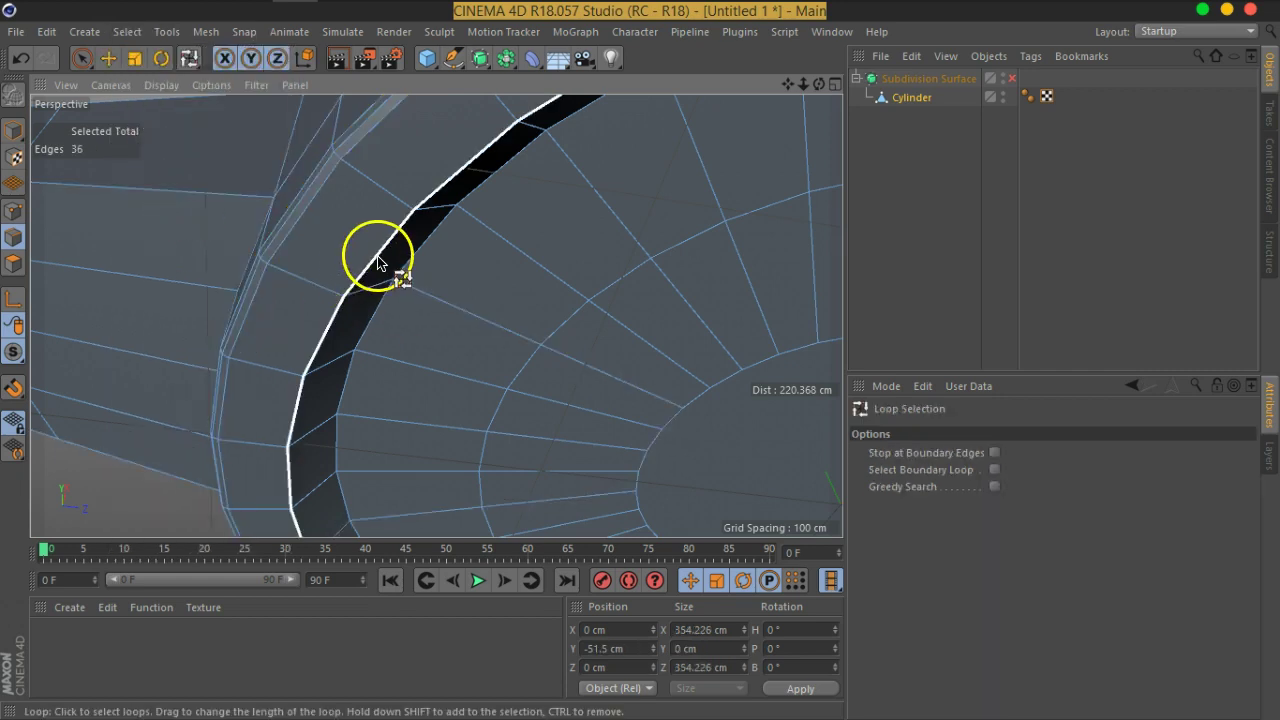
pyautogui.rightClick(380, 265)
pyautogui.click(446, 566)
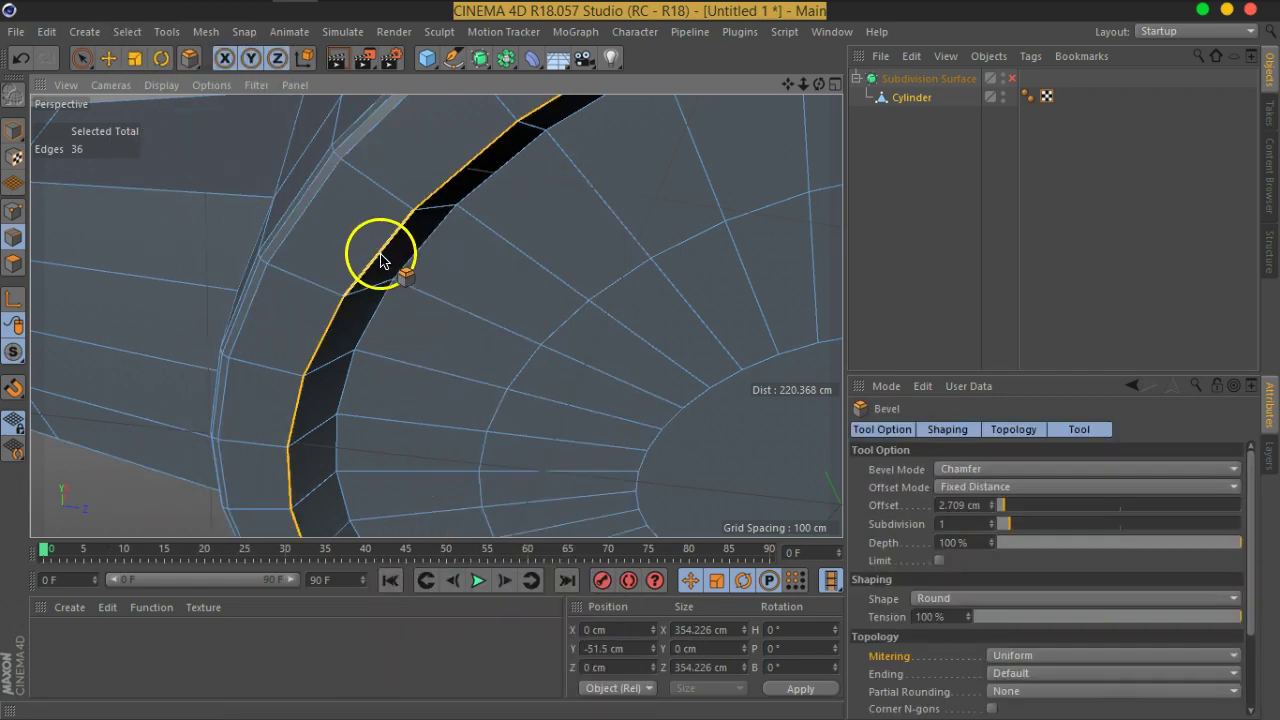
pyautogui.moveTo(380, 262); pyautogui.dragTo(385, 262)
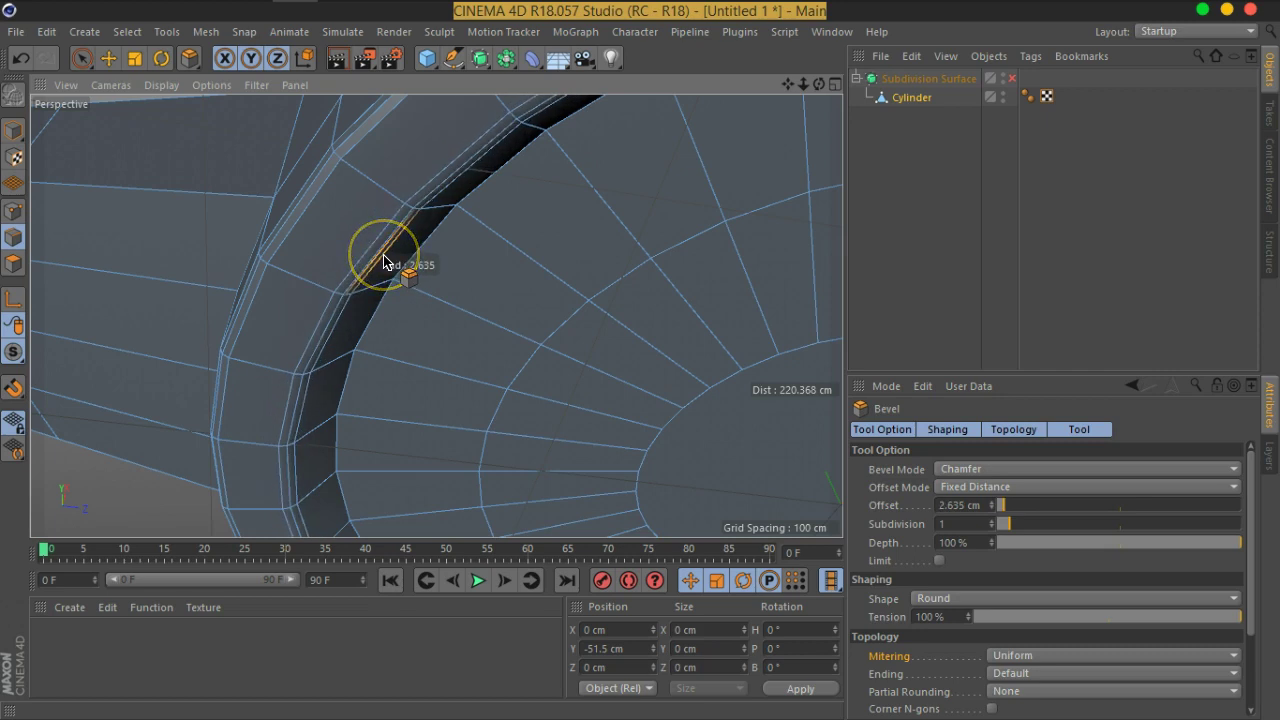
pyautogui.moveTo(381, 262); pyautogui.dragTo(390, 265)
pyautogui.click(381, 385)
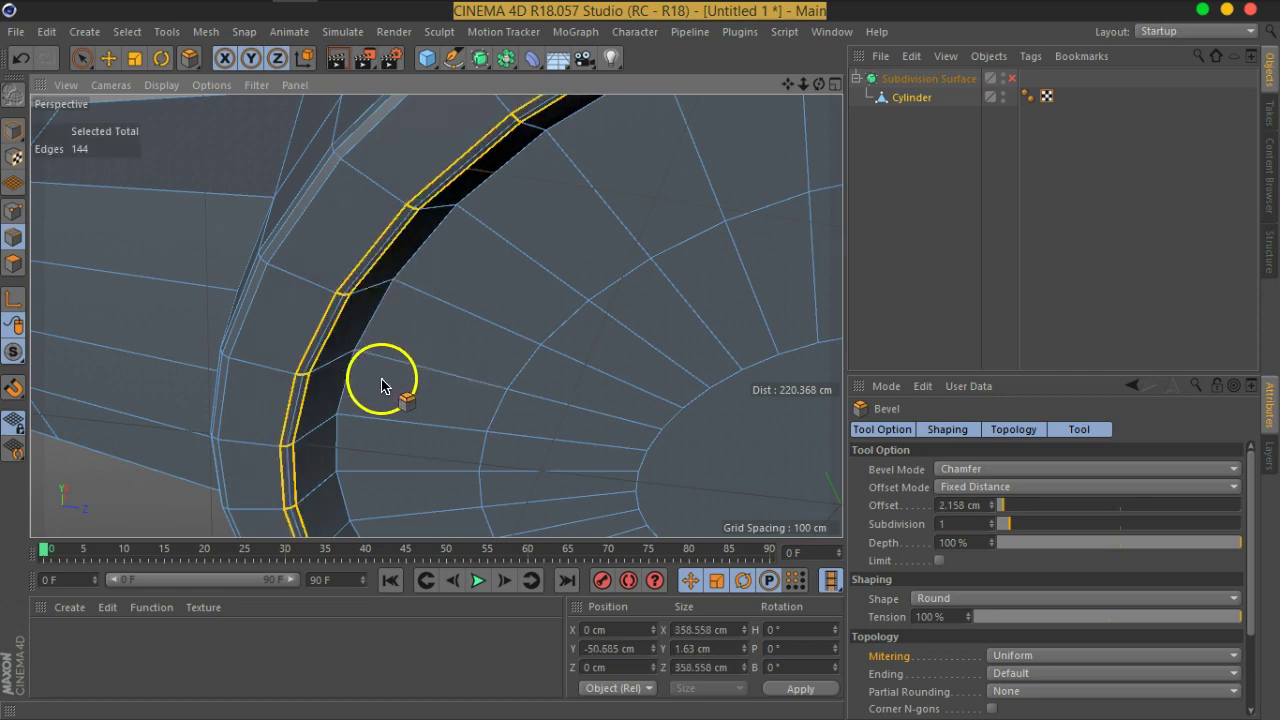
# Bevel the groove-rim edge loop about 2 cm into a pair of holding edges.
pyautogui.click(127, 31)
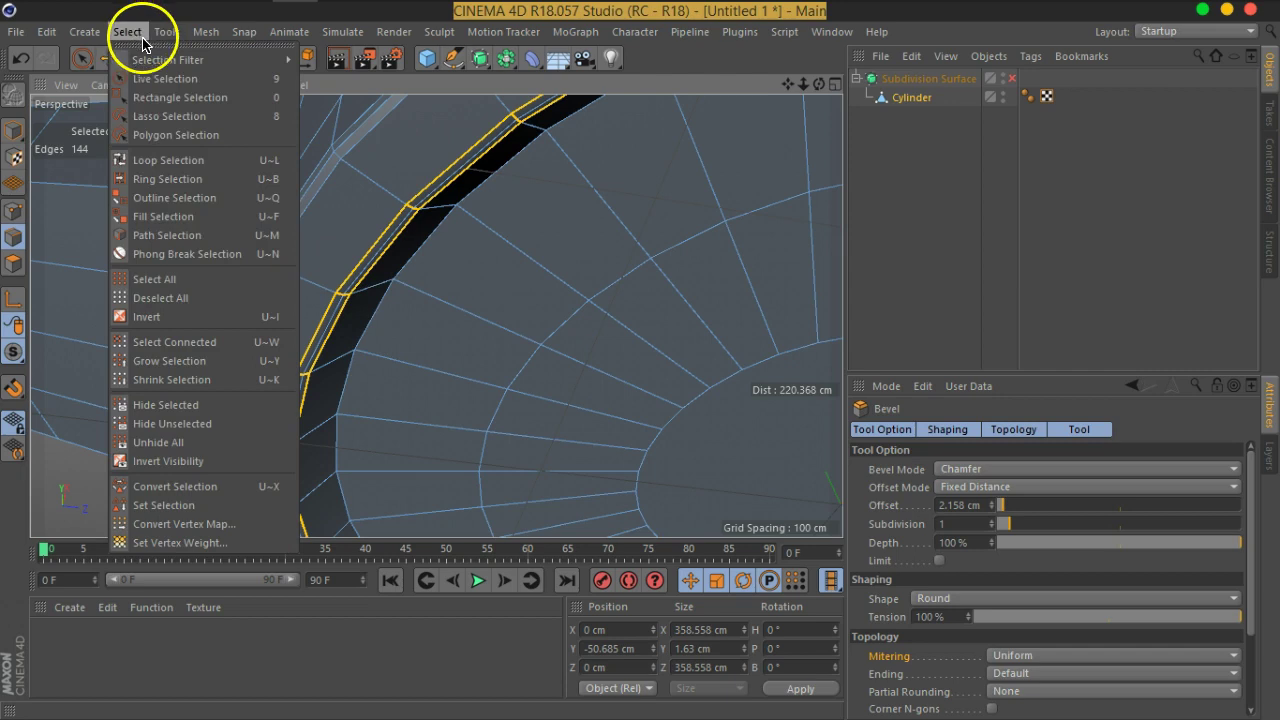
pyautogui.click(172, 168)
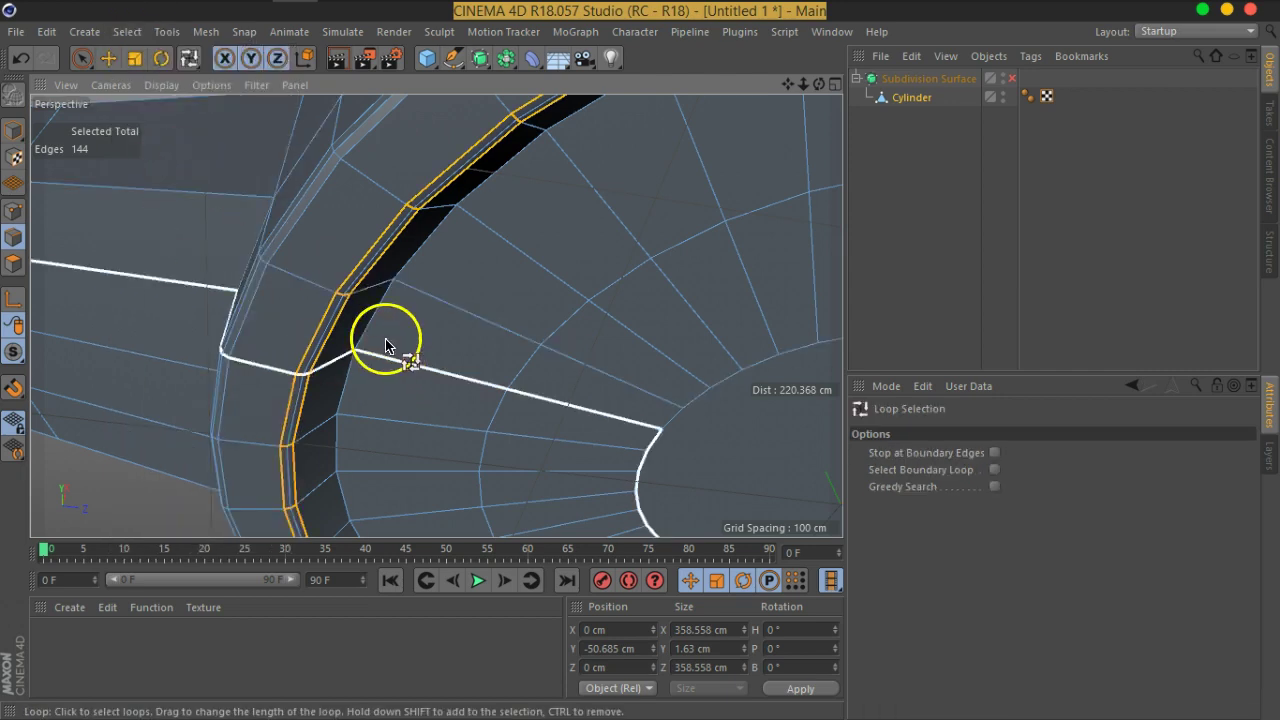
pyautogui.click(377, 328)
pyautogui.rightClick(377, 328)
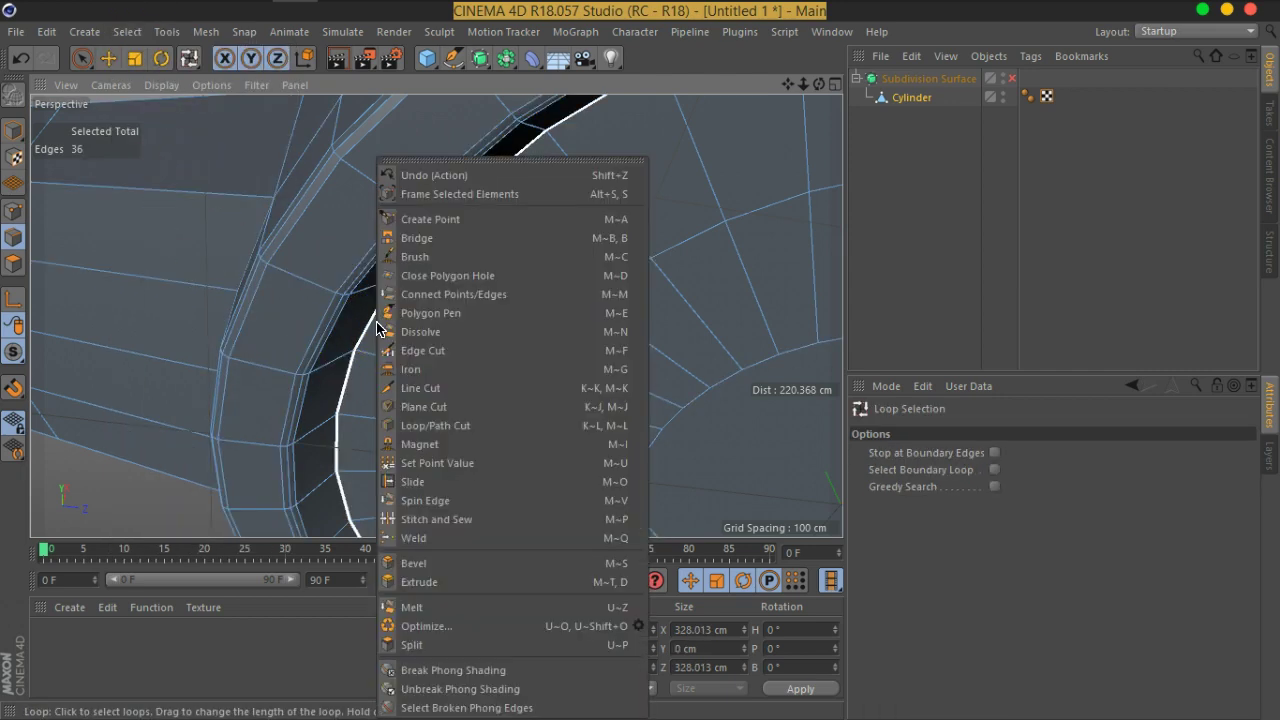
pyautogui.click(430, 558)
pyautogui.scroll(3)
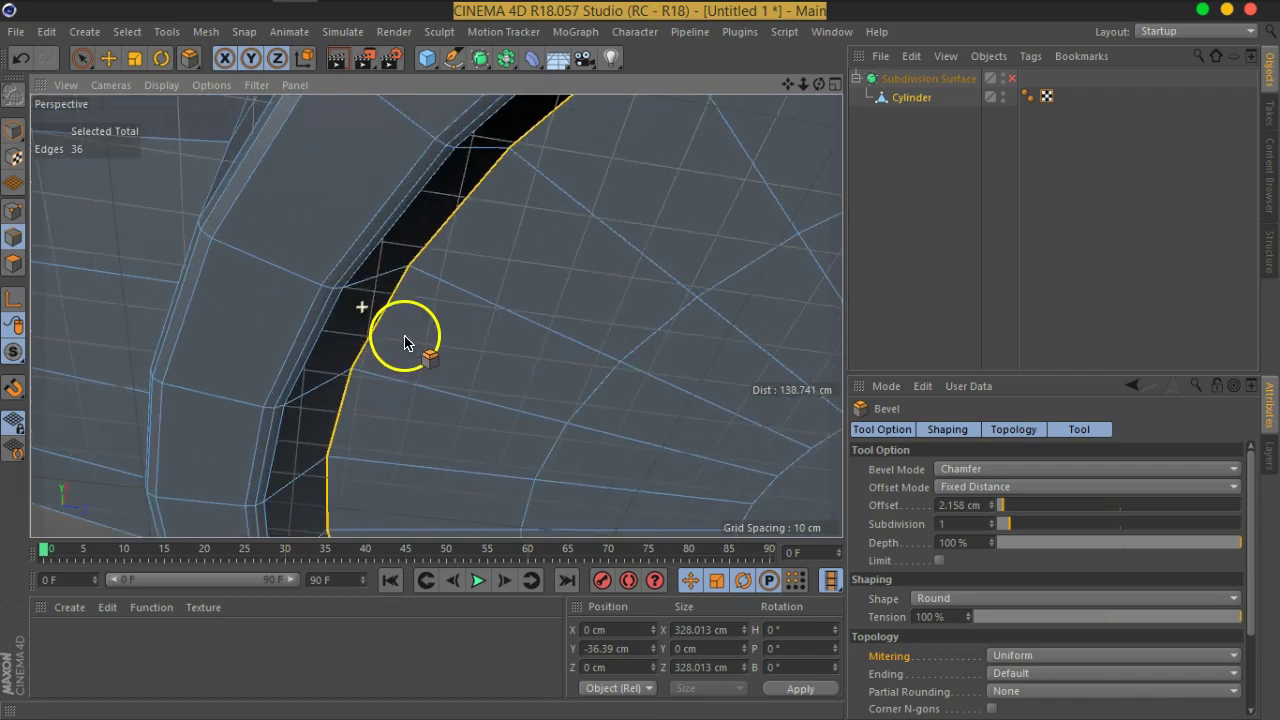
pyautogui.moveTo(384, 322); pyautogui.dragTo(394, 345)
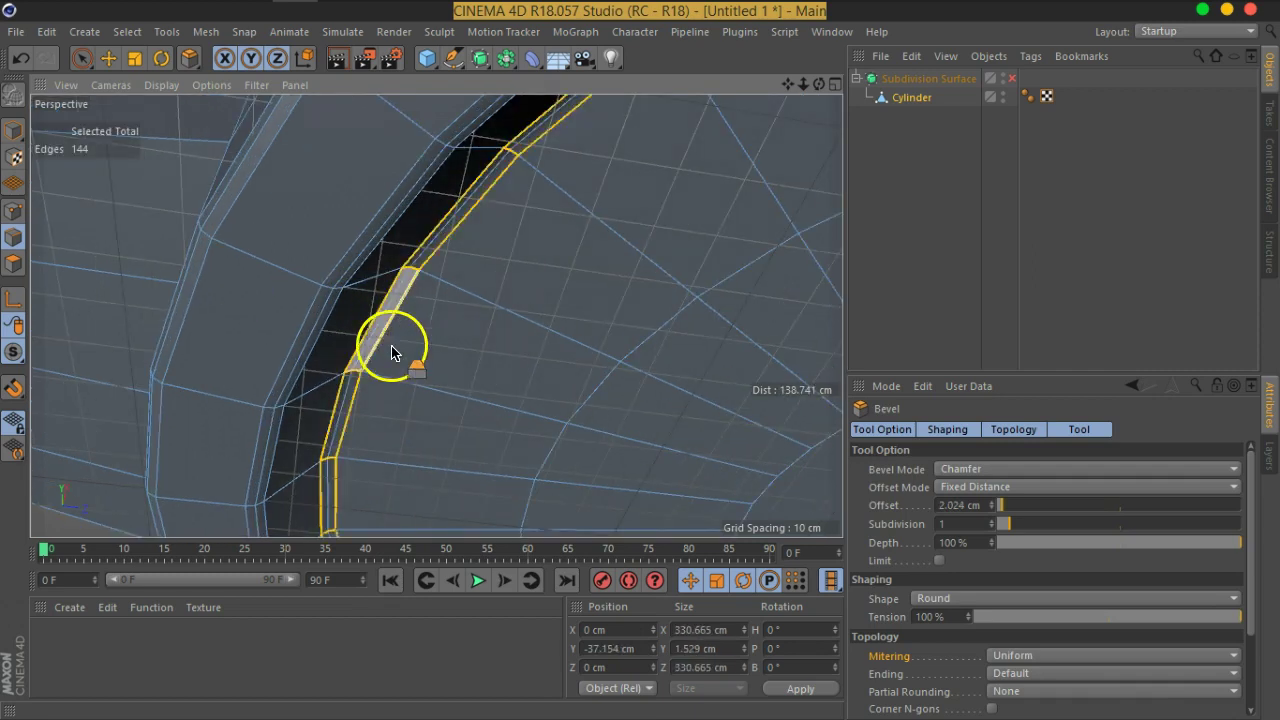
pyautogui.scroll(-3)
pyautogui.scroll(-3)
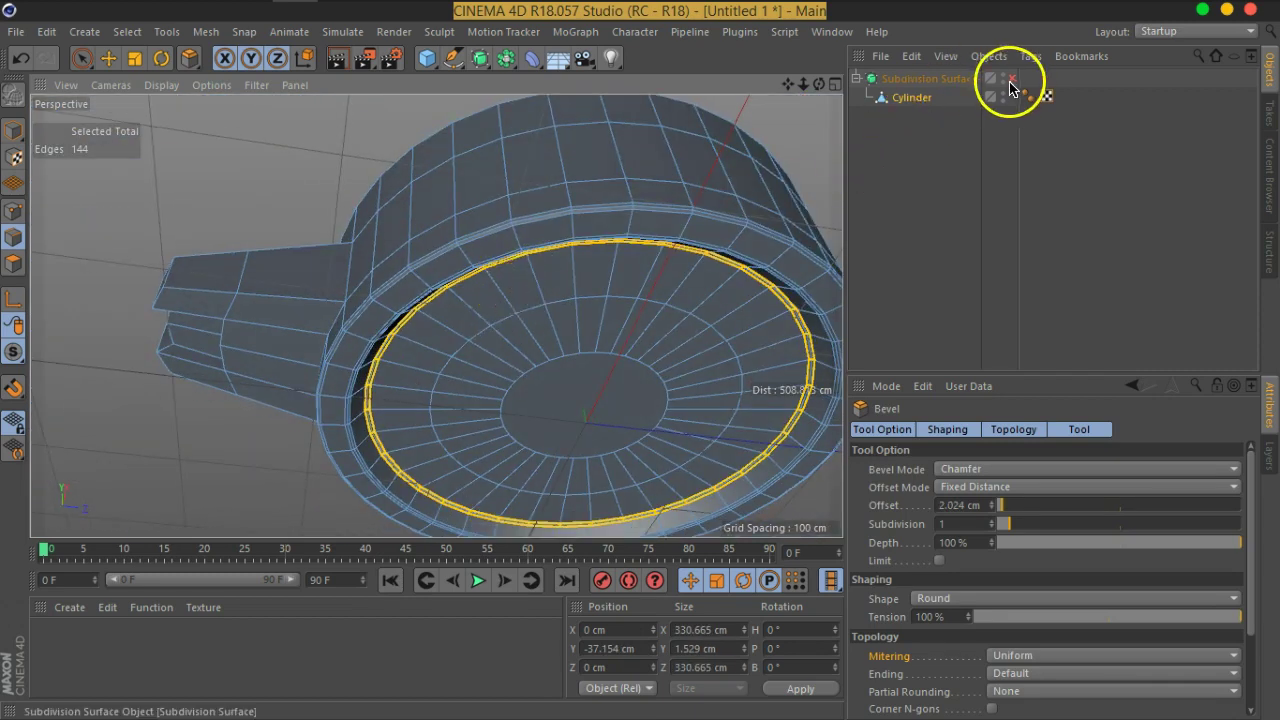
# Check the bevels under subdivision smoothing, then return to the unsmoothed cage.
pyautogui.click(1011, 78)
pyautogui.click(960, 166)
pyautogui.moveTo(777, 354); pyautogui.dragTo(417, 304)
pyautogui.scroll(-3)
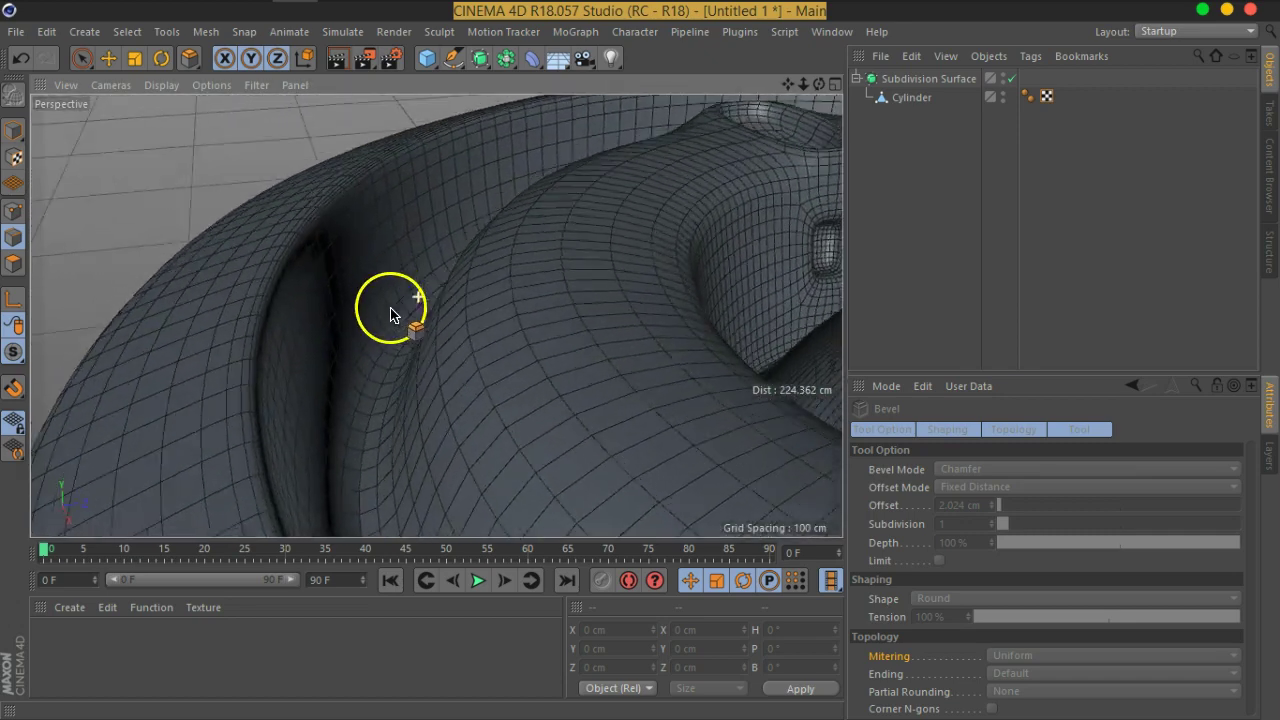
pyautogui.click(935, 100)
pyautogui.click(1011, 78)
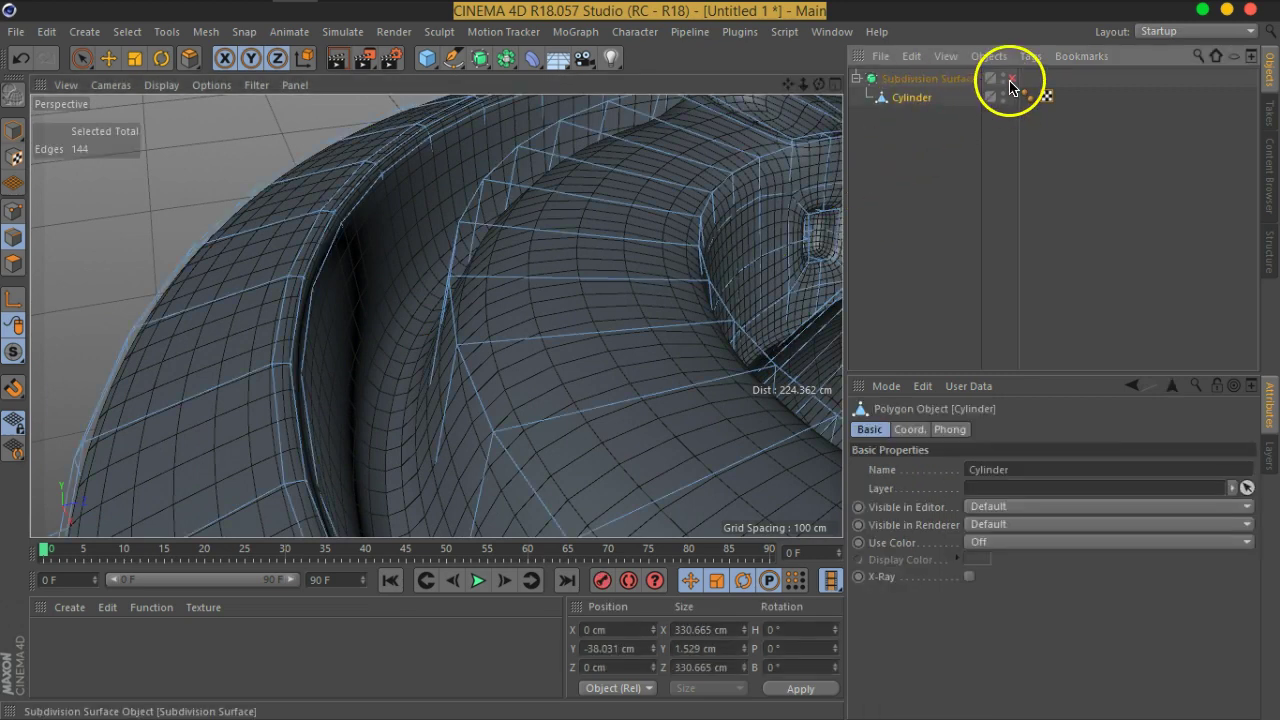
# Compare the model with subdivision smoothing on and off, ending with it off.
pyautogui.scroll(3)
pyautogui.scroll(3)
pyautogui.scroll(3)
pyautogui.scroll(3)
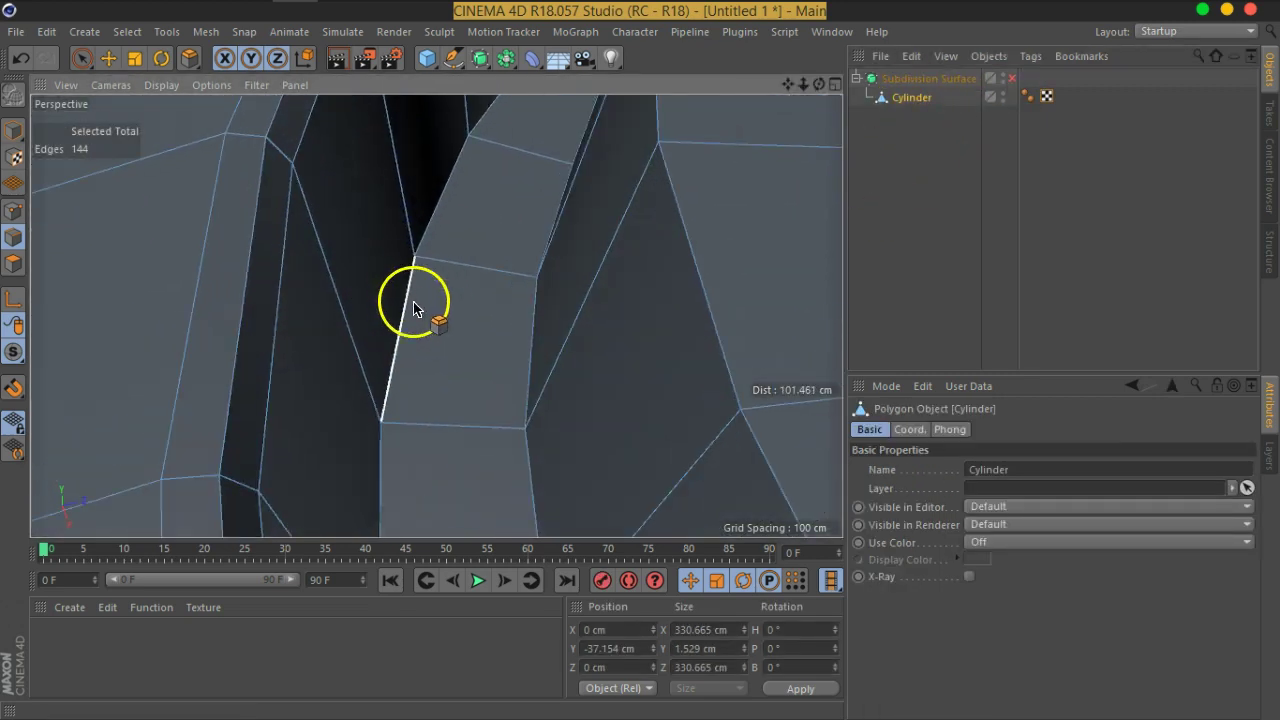
pyautogui.click(1012, 79)
pyautogui.click(1012, 79)
pyautogui.click(1012, 79)
pyautogui.click(1012, 79)
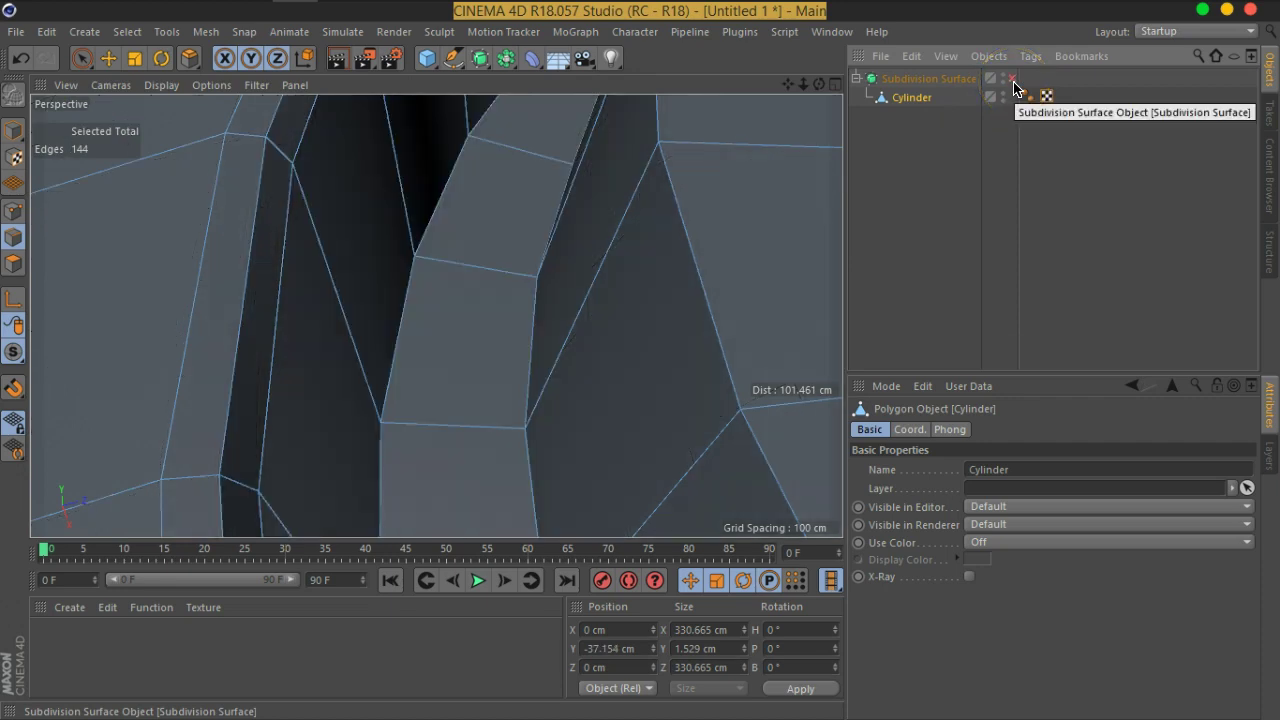
# Bevel the groove wall's edge loop at 2.024 cm with 0 subdivisions.
pyautogui.click(128, 31)
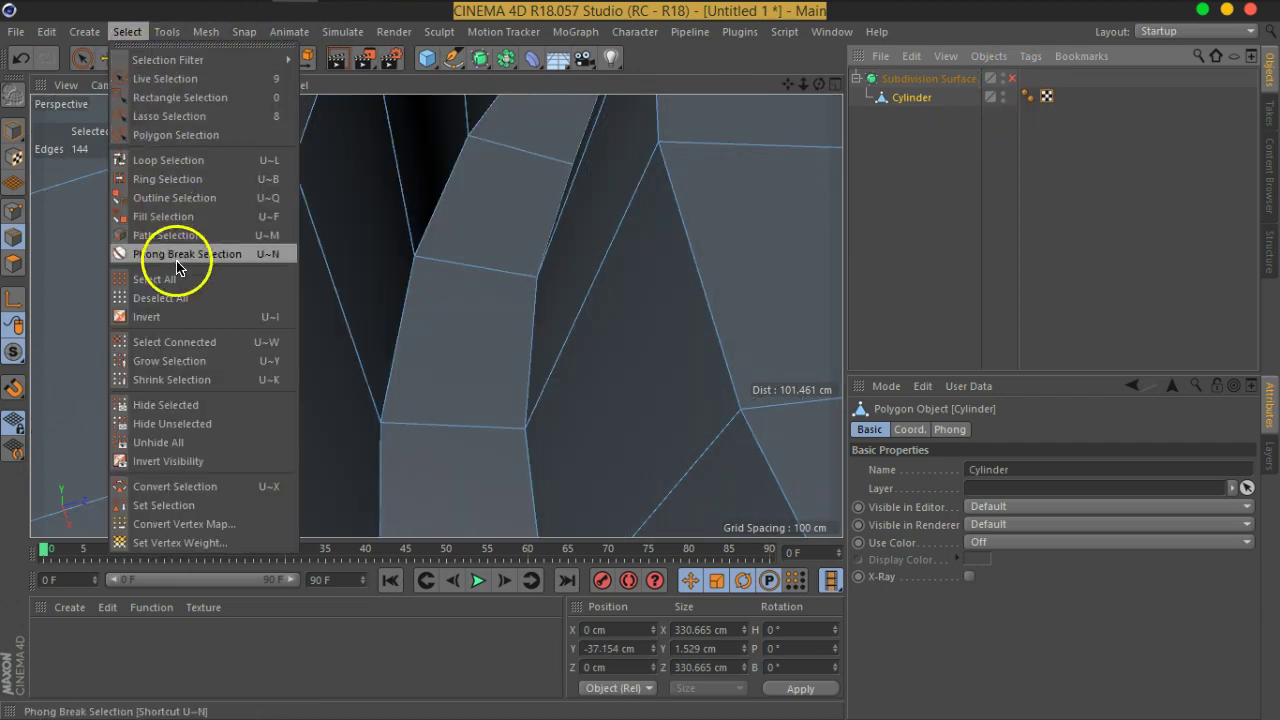
pyautogui.click(176, 161)
pyautogui.click(403, 306)
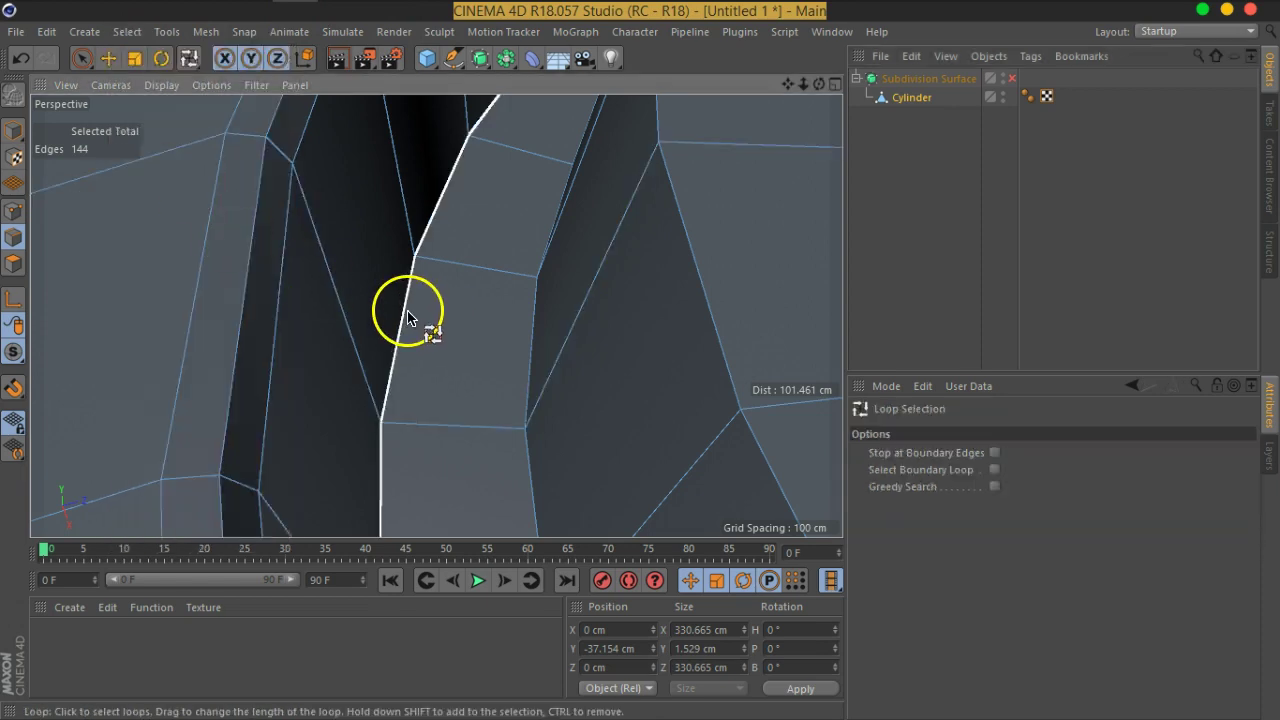
pyautogui.rightClick(400, 300)
pyautogui.click(470, 563)
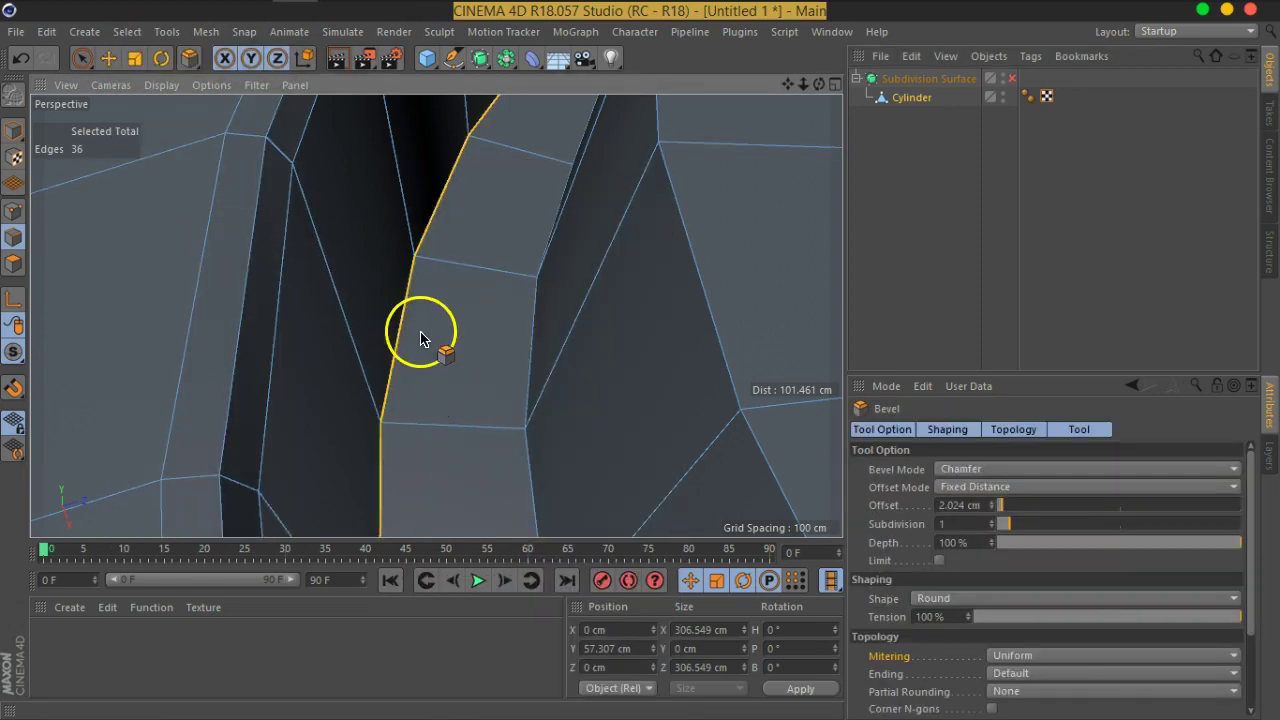
pyautogui.click(992, 527)
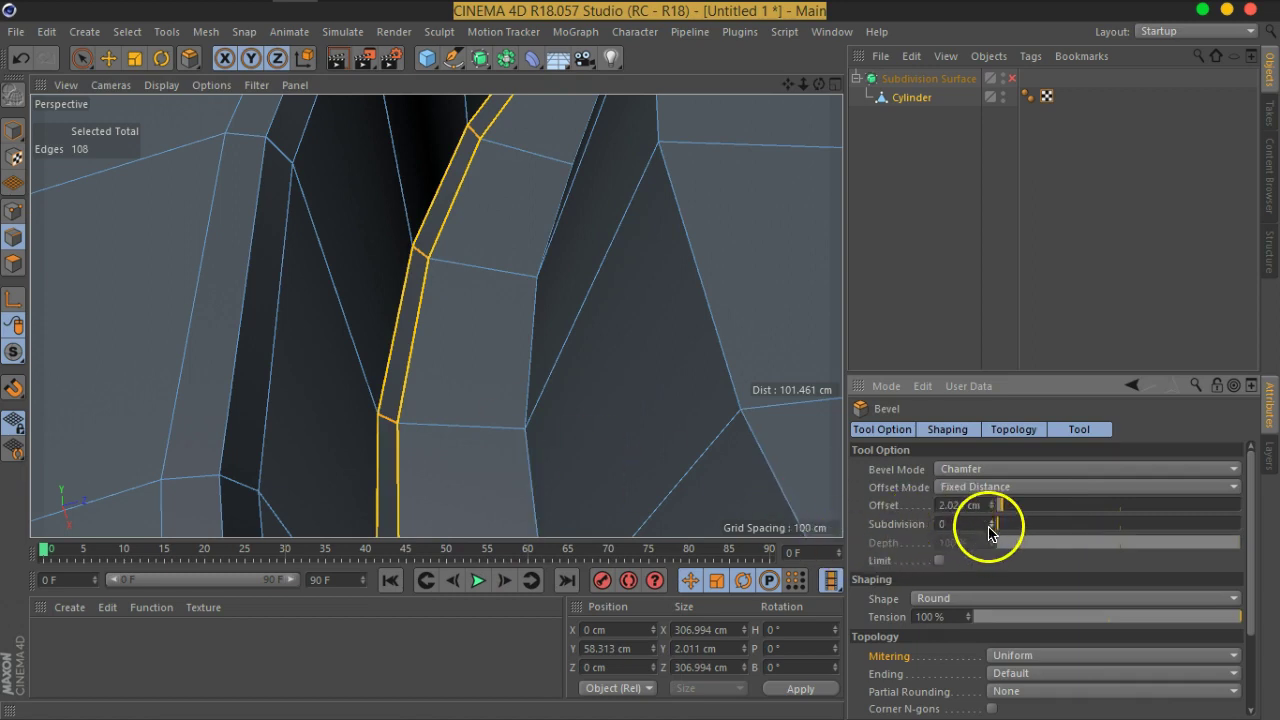
pyautogui.click(992, 528)
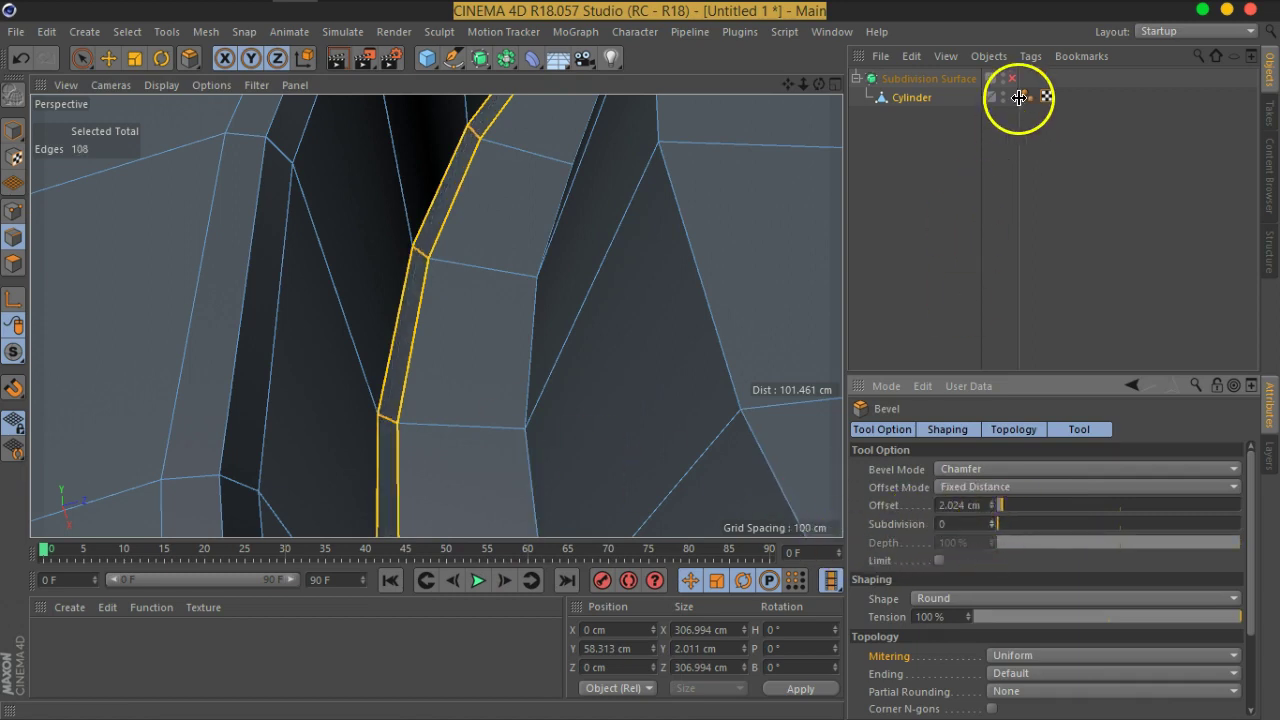
# Inspect the bevelled inner wall under subdivision smoothing from several angles.
pyautogui.click(1012, 78)
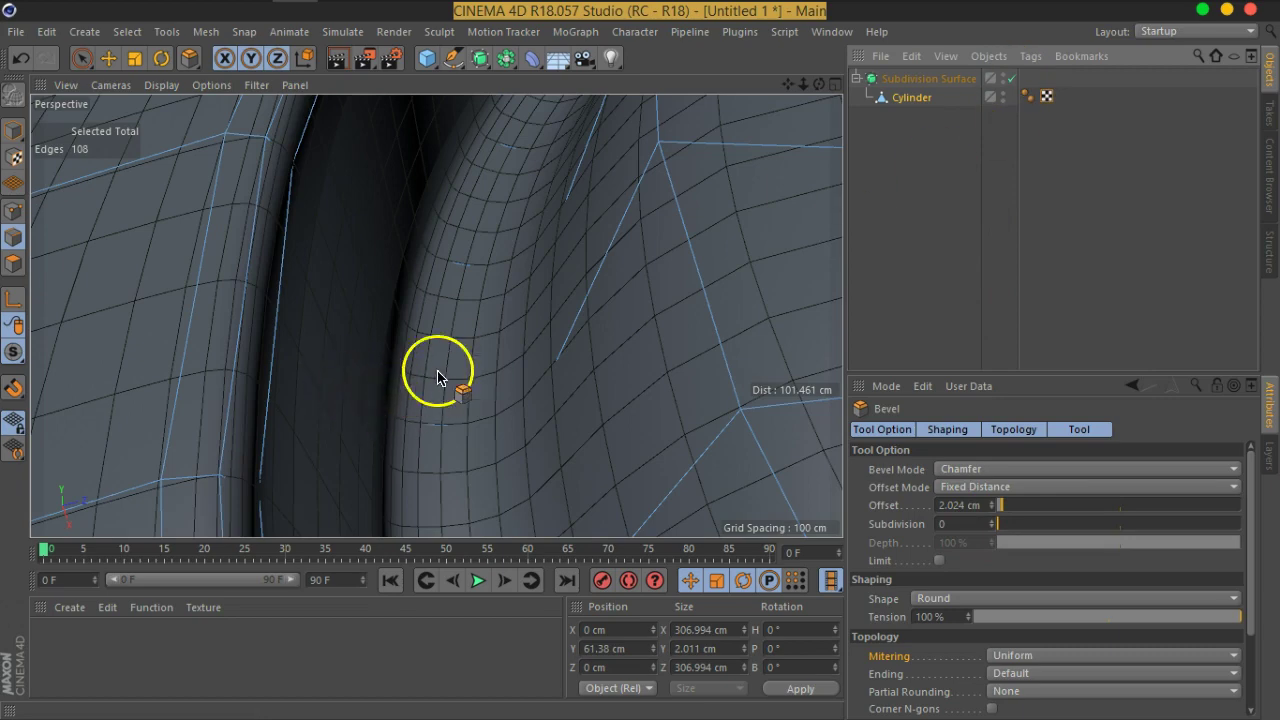
pyautogui.scroll(-3)
pyautogui.moveTo(408, 371); pyautogui.dragTo(497, 315)
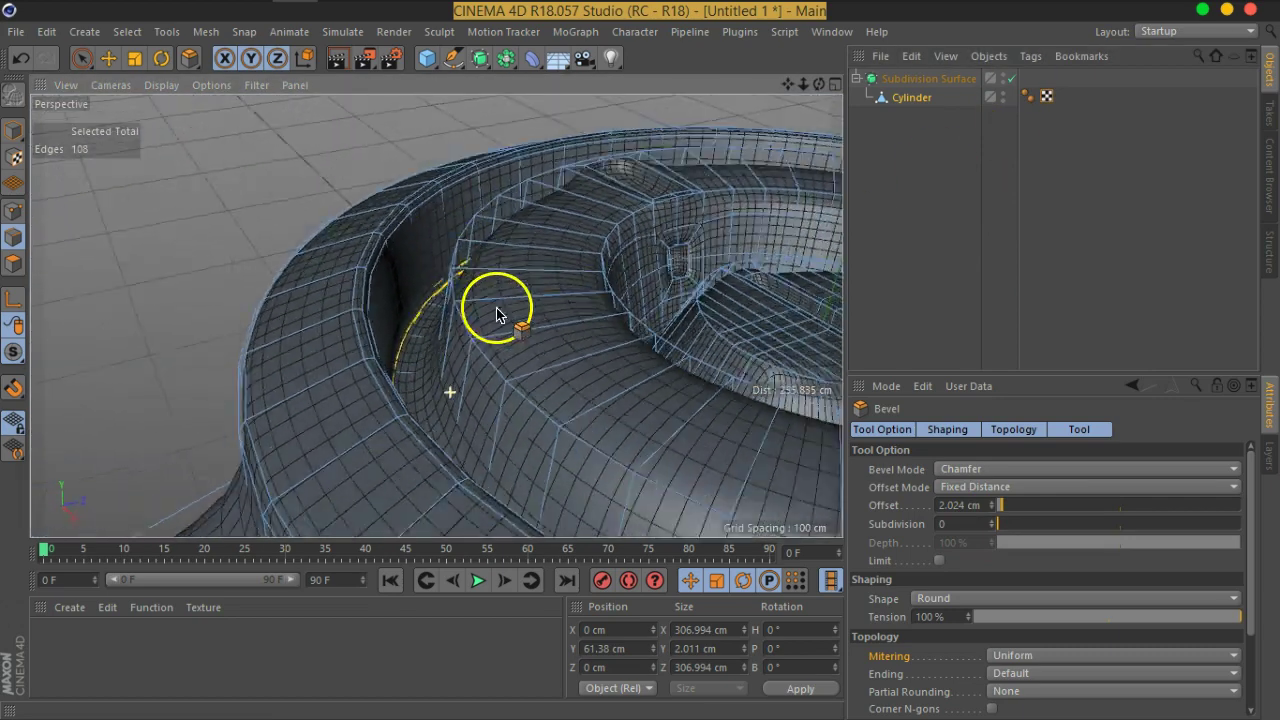
pyautogui.scroll(3)
pyautogui.moveTo(423, 380); pyautogui.dragTo(430, 318)
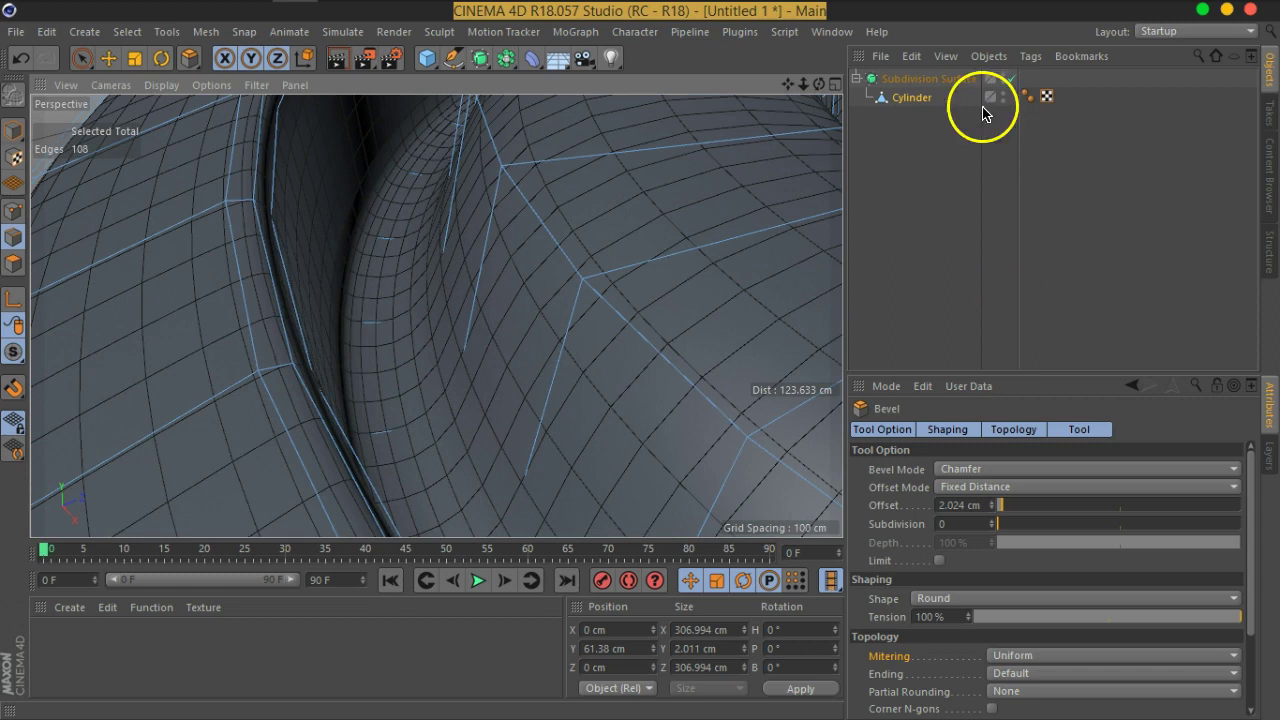
pyautogui.click(1012, 78)
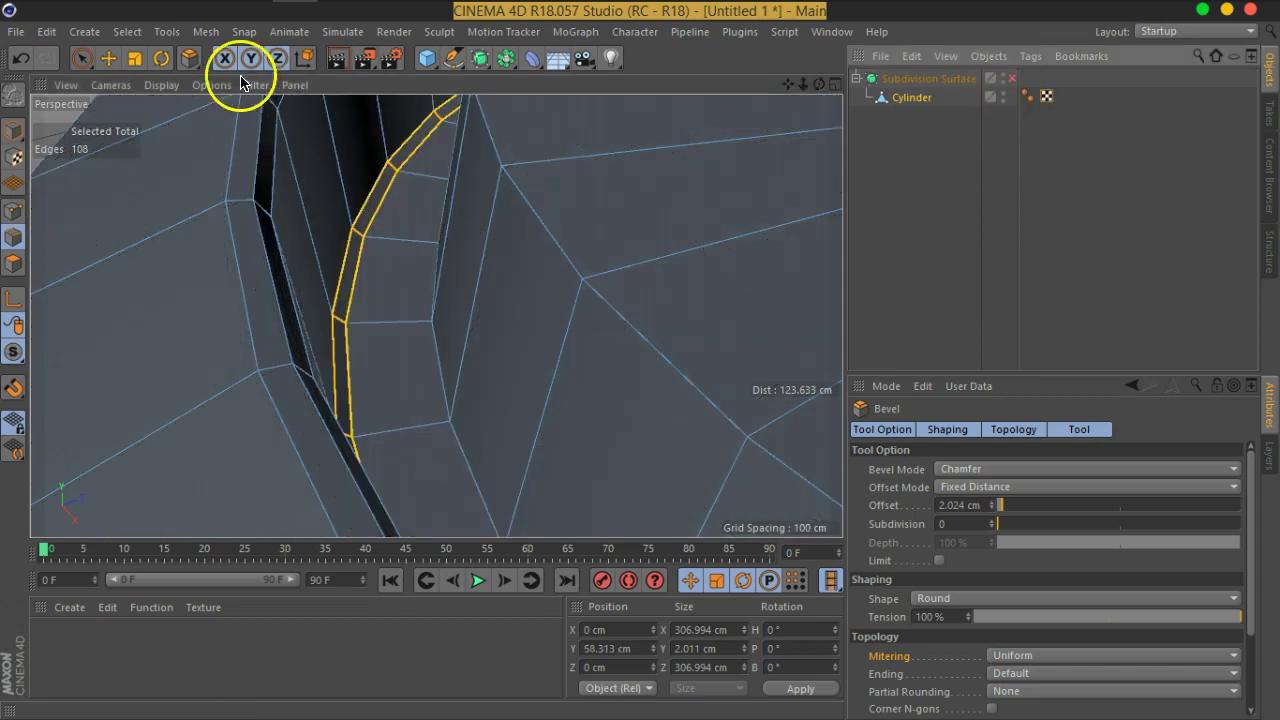
# Loop-select the opposite groove-wall edge, bevel it to 1.806 cm, and preview it smoothed.
pyautogui.click(142, 37)
pyautogui.click(171, 157)
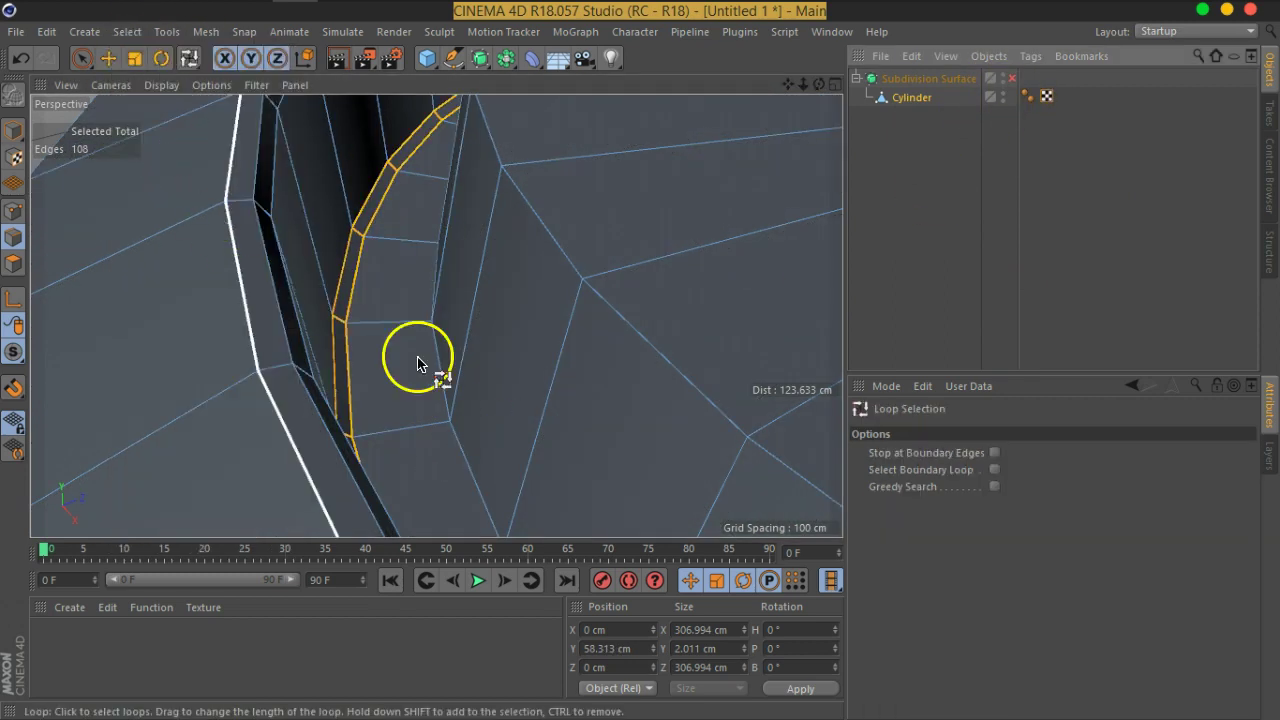
pyautogui.click(450, 400)
pyautogui.rightClick(450, 402)
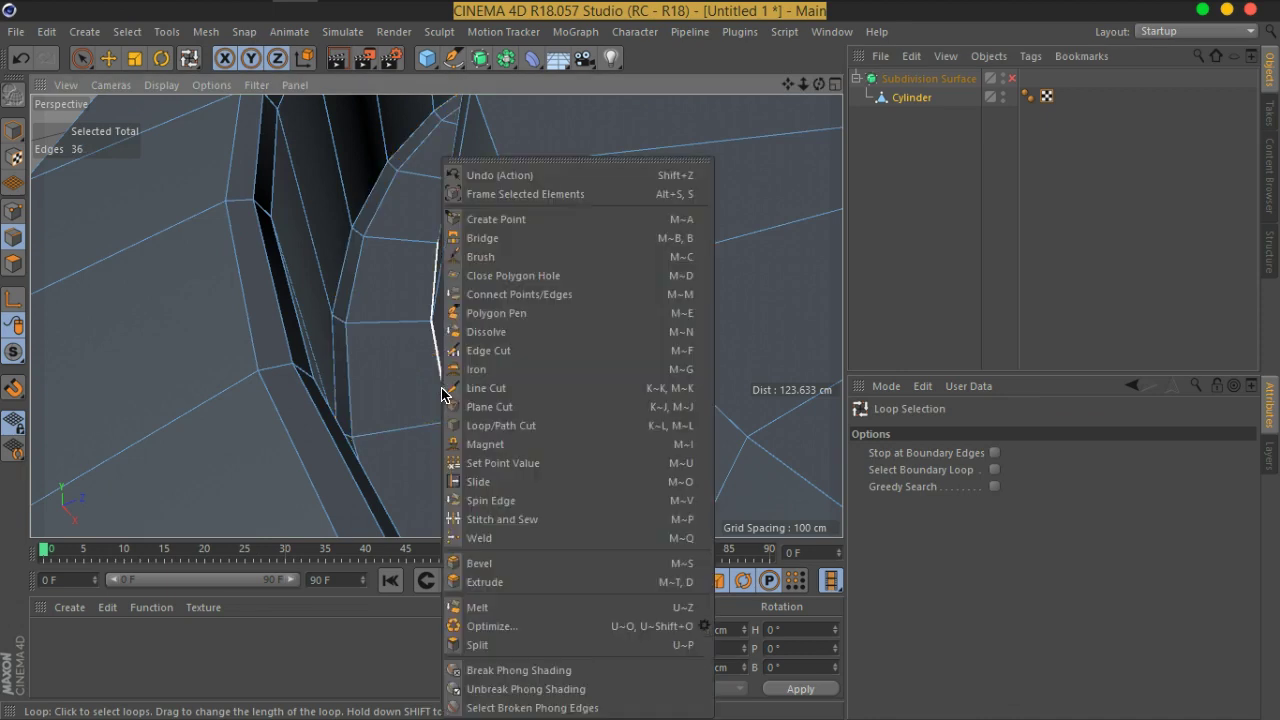
pyautogui.click(476, 564)
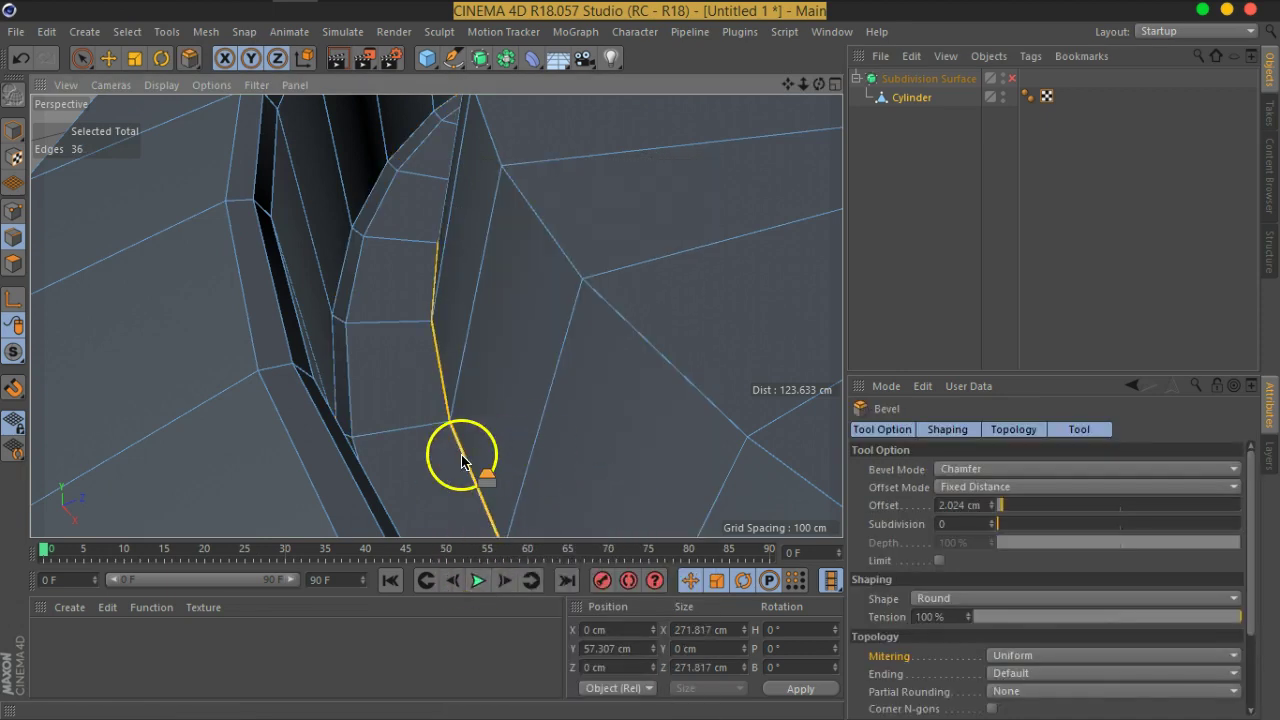
pyautogui.moveTo(461, 458); pyautogui.dragTo(466, 445)
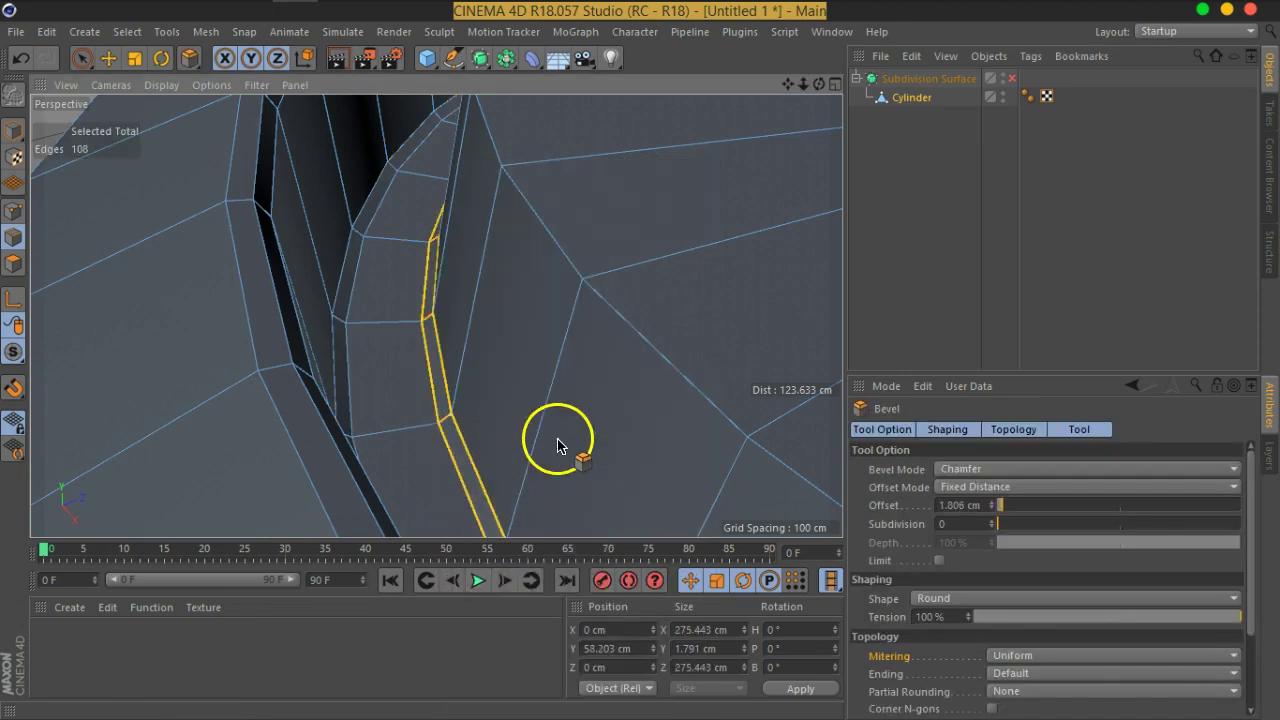
pyautogui.click(1012, 78)
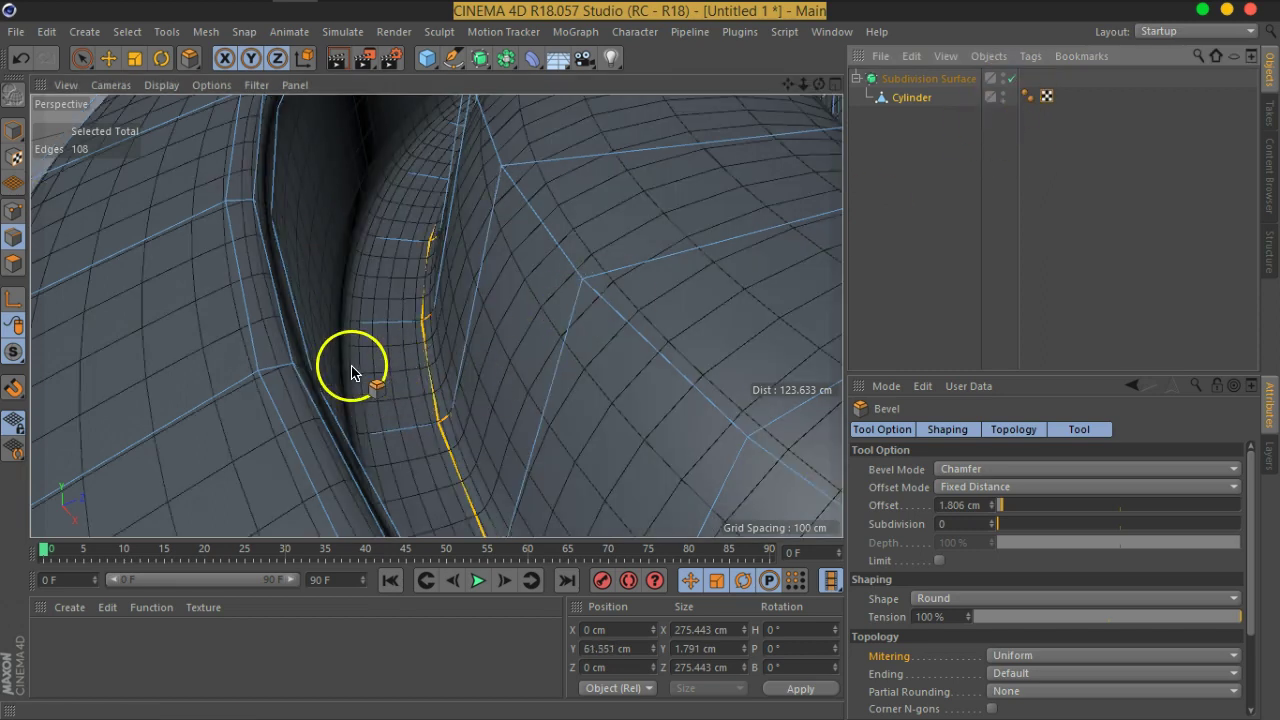
pyautogui.moveTo(557, 291); pyautogui.dragTo(748, 283)
# Turn off smoothing and loop-select the edge loop around the inner step.
pyautogui.click(1011, 78)
pyautogui.scroll(3)
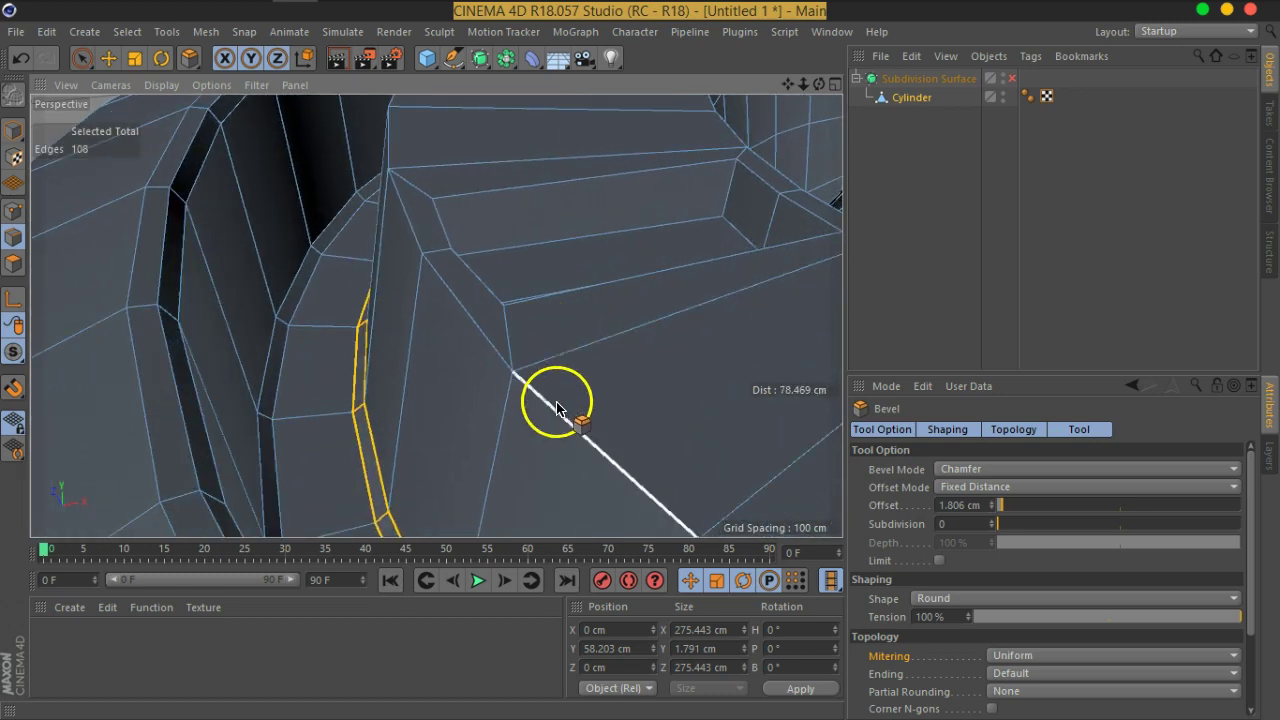
pyautogui.click(127, 31)
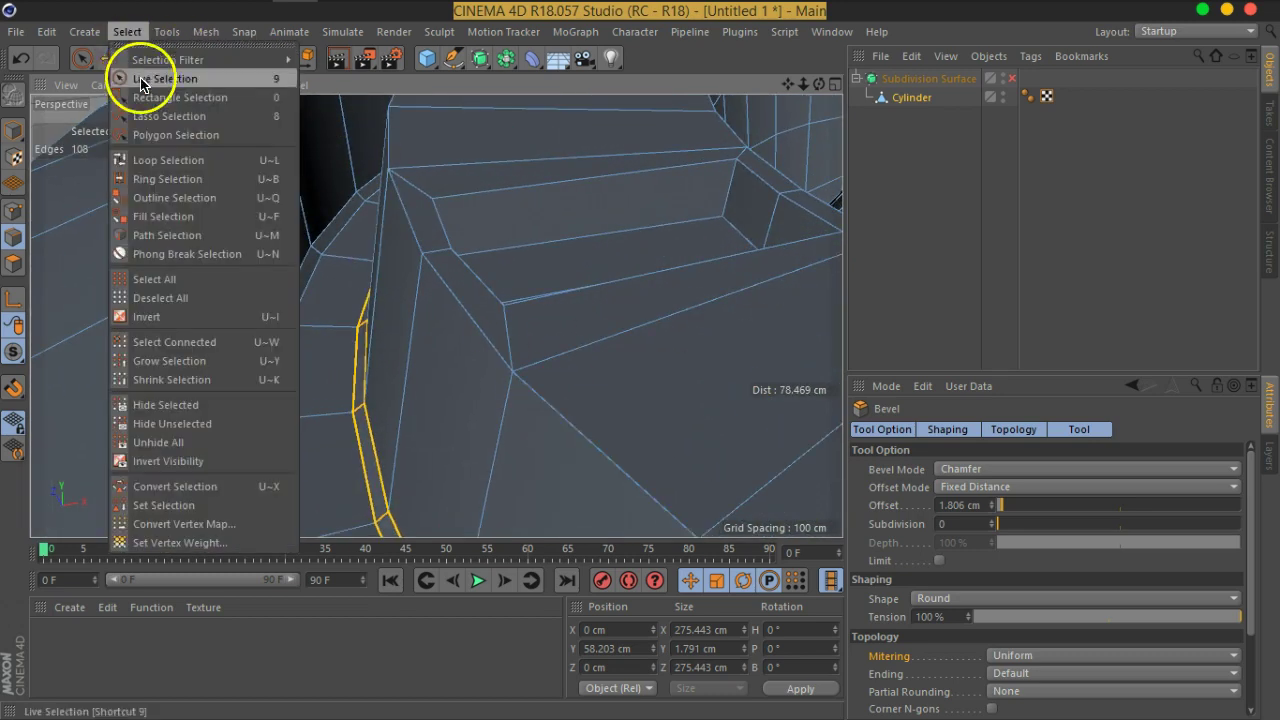
pyautogui.click(157, 160)
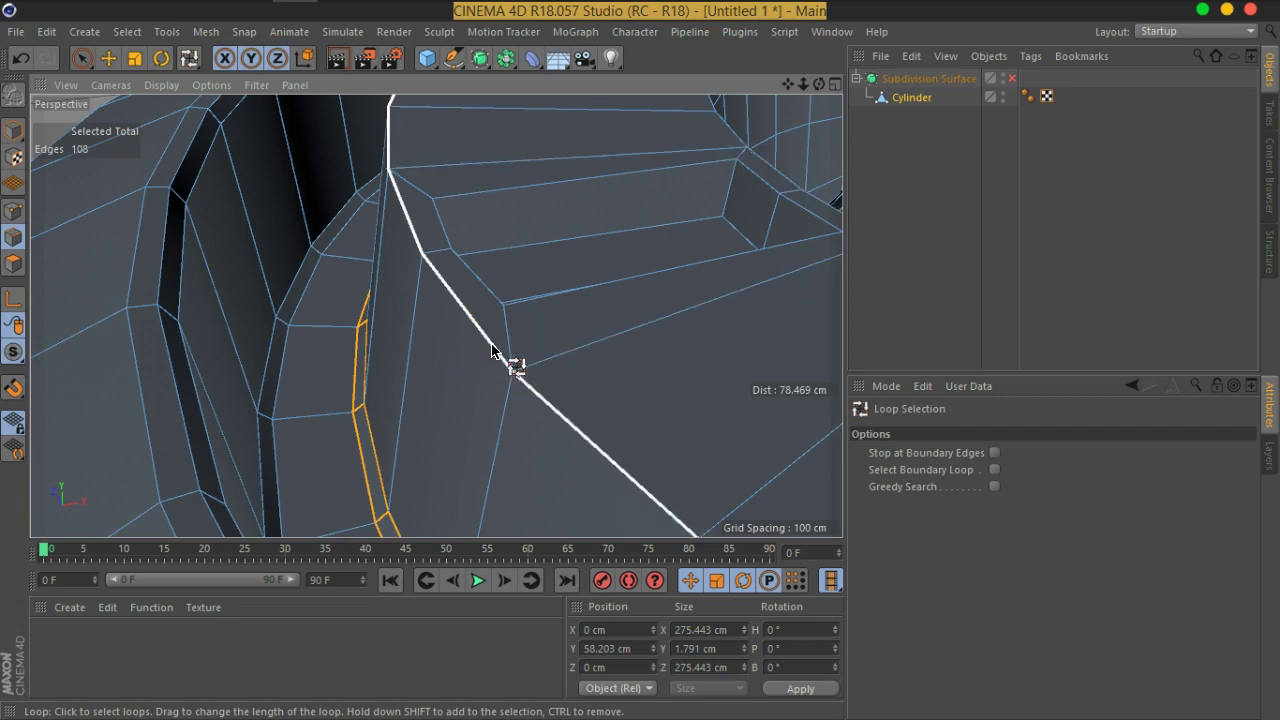
pyautogui.click(422, 430)
pyautogui.scroll(-3)
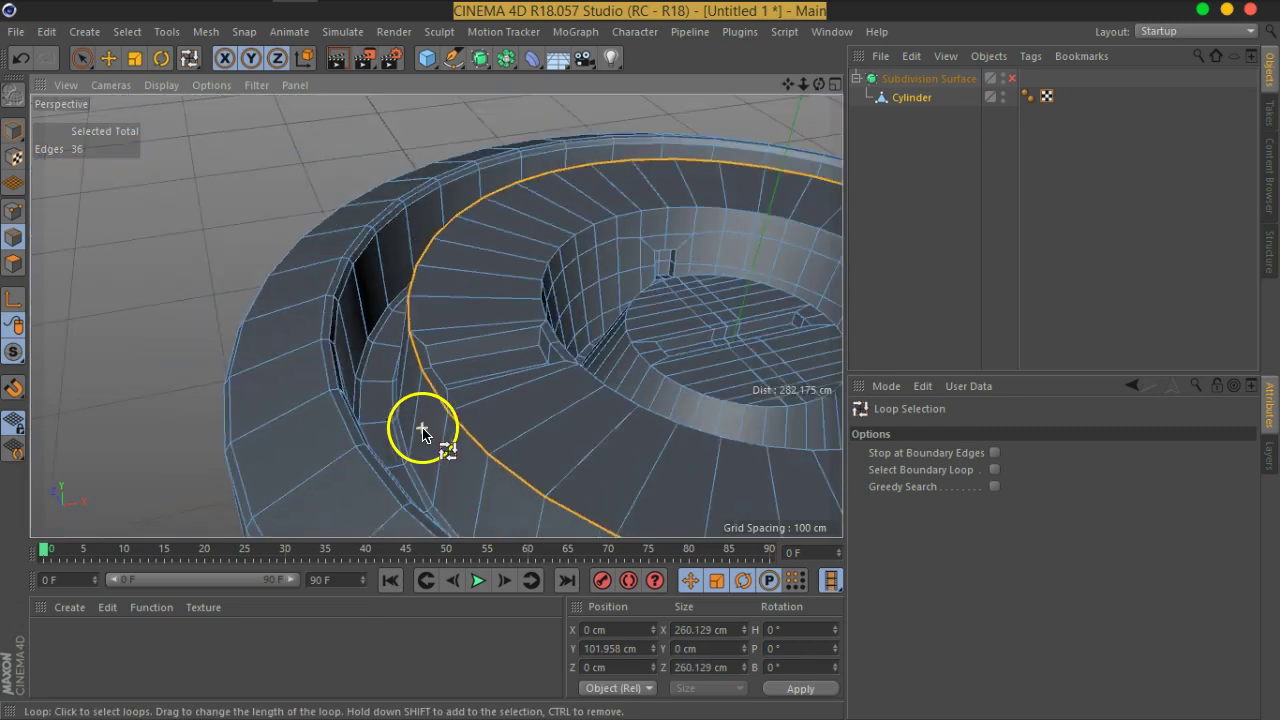
pyautogui.scroll(3)
pyautogui.scroll(3)
pyautogui.scroll(3)
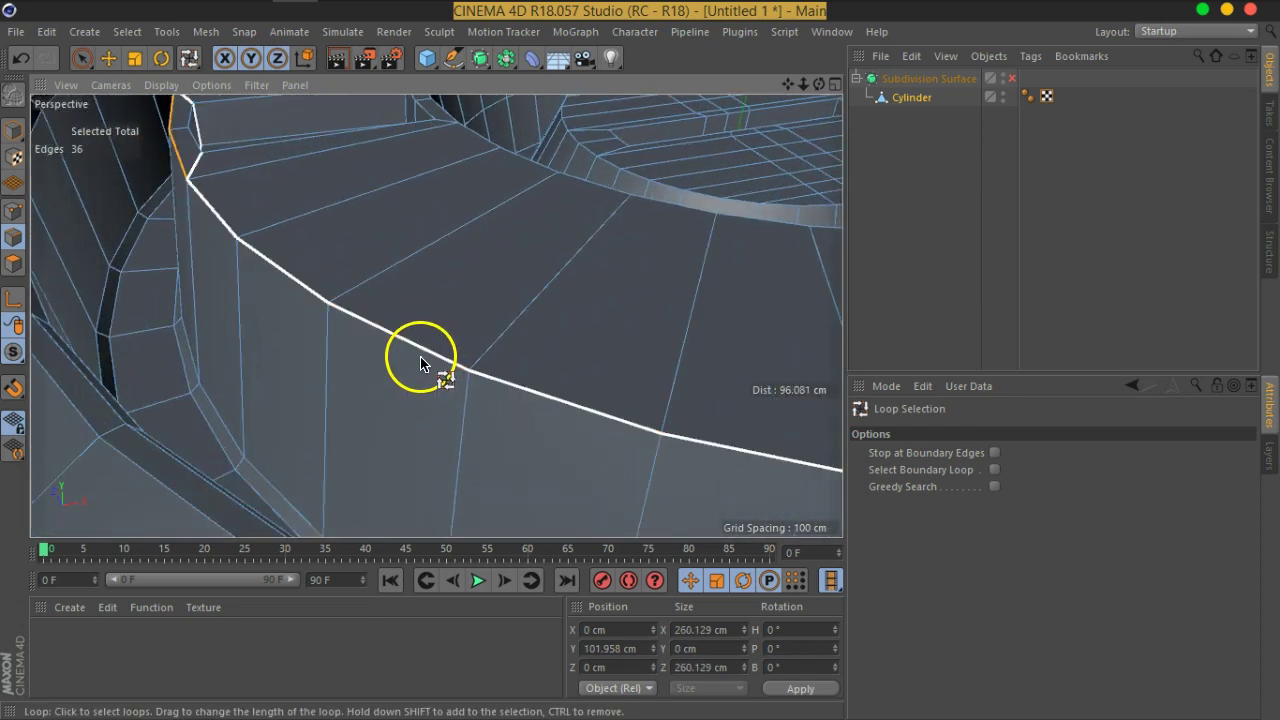
# Bevel the inner step's edge loop, trying Default mitering before settling on Uniform.
pyautogui.rightClick(420, 363)
pyautogui.click(471, 561)
pyautogui.moveTo(360, 289); pyautogui.dragTo(526, 472)
pyautogui.moveTo(1257, 523); pyautogui.dragTo(1260, 580)
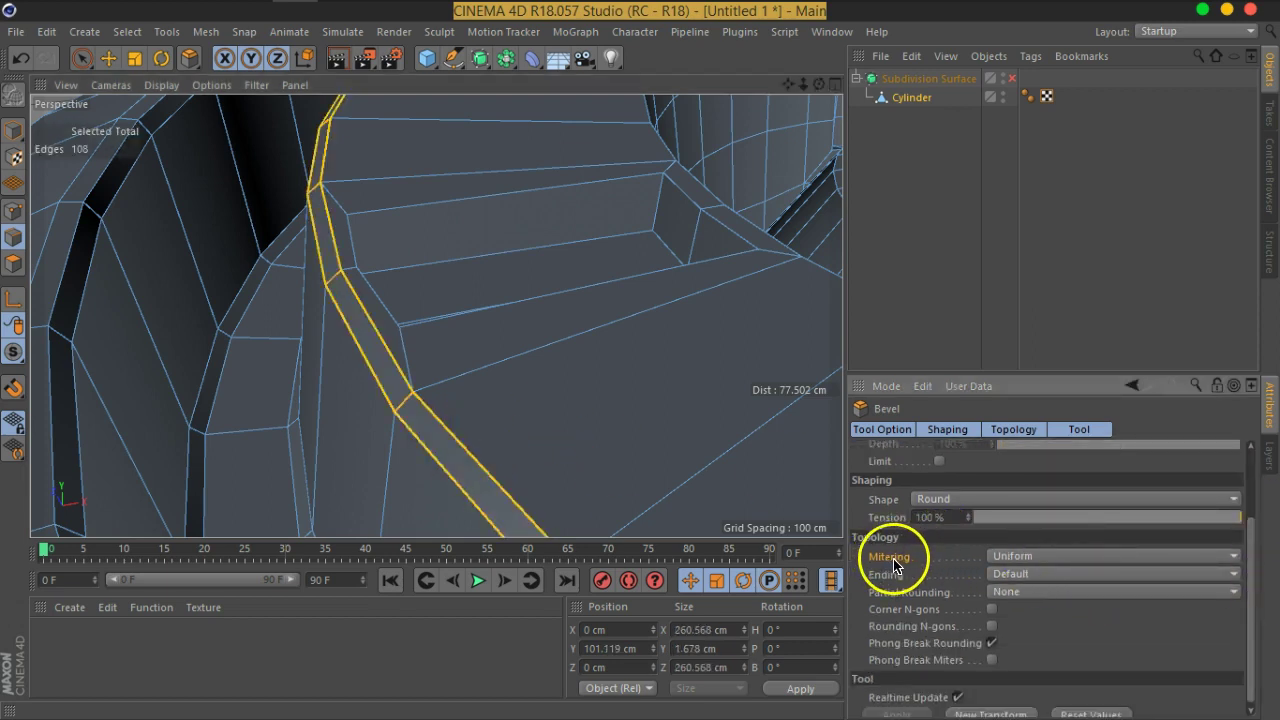
pyautogui.click(1006, 560)
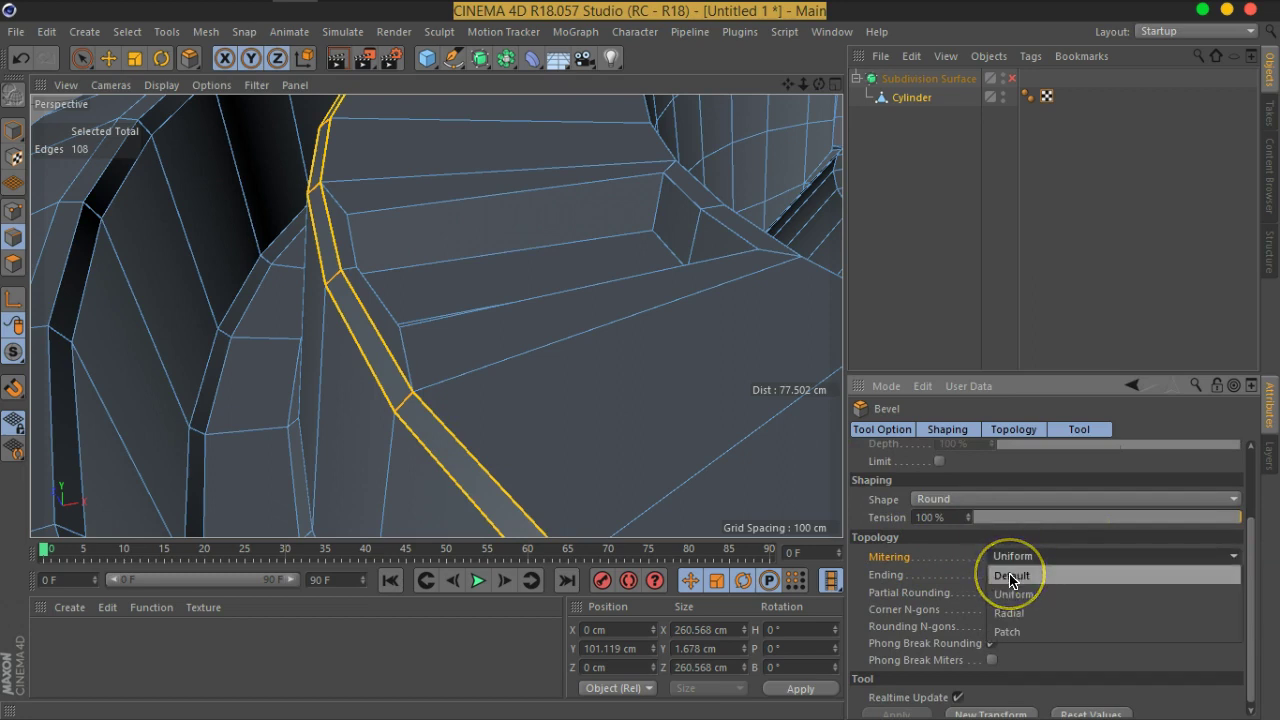
pyautogui.click(1012, 576)
pyautogui.scroll(3)
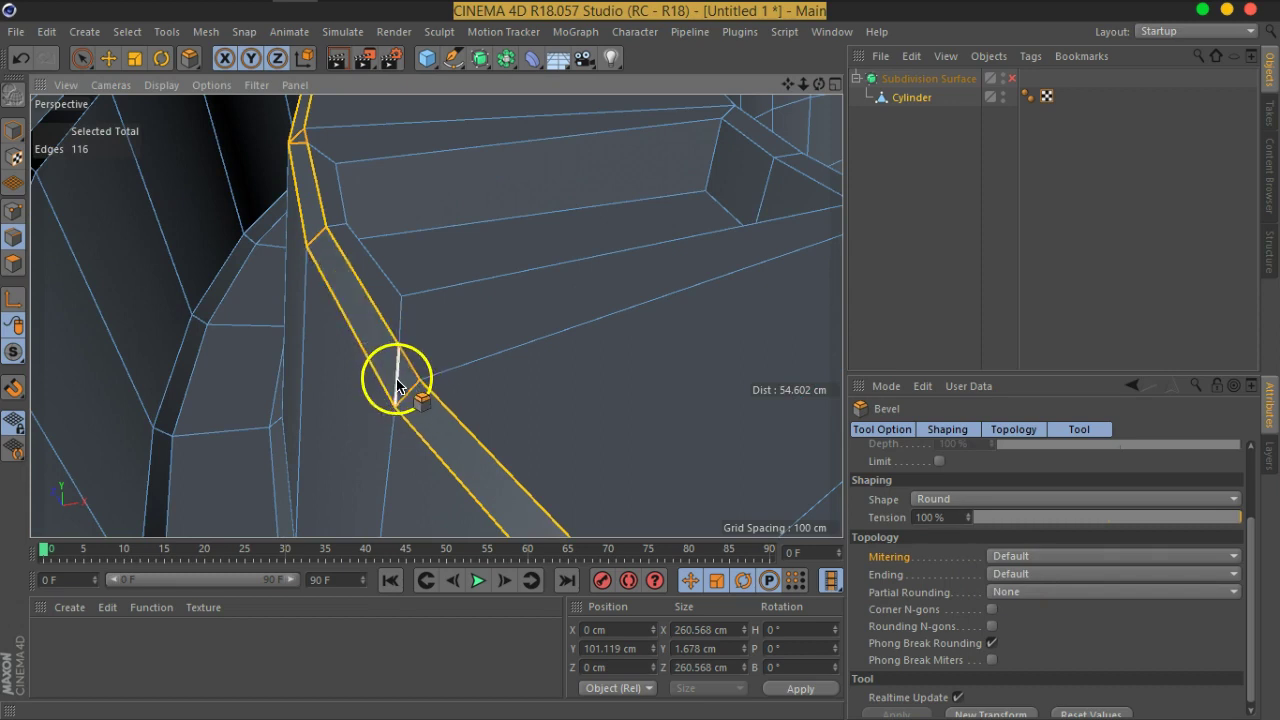
pyautogui.click(1016, 563)
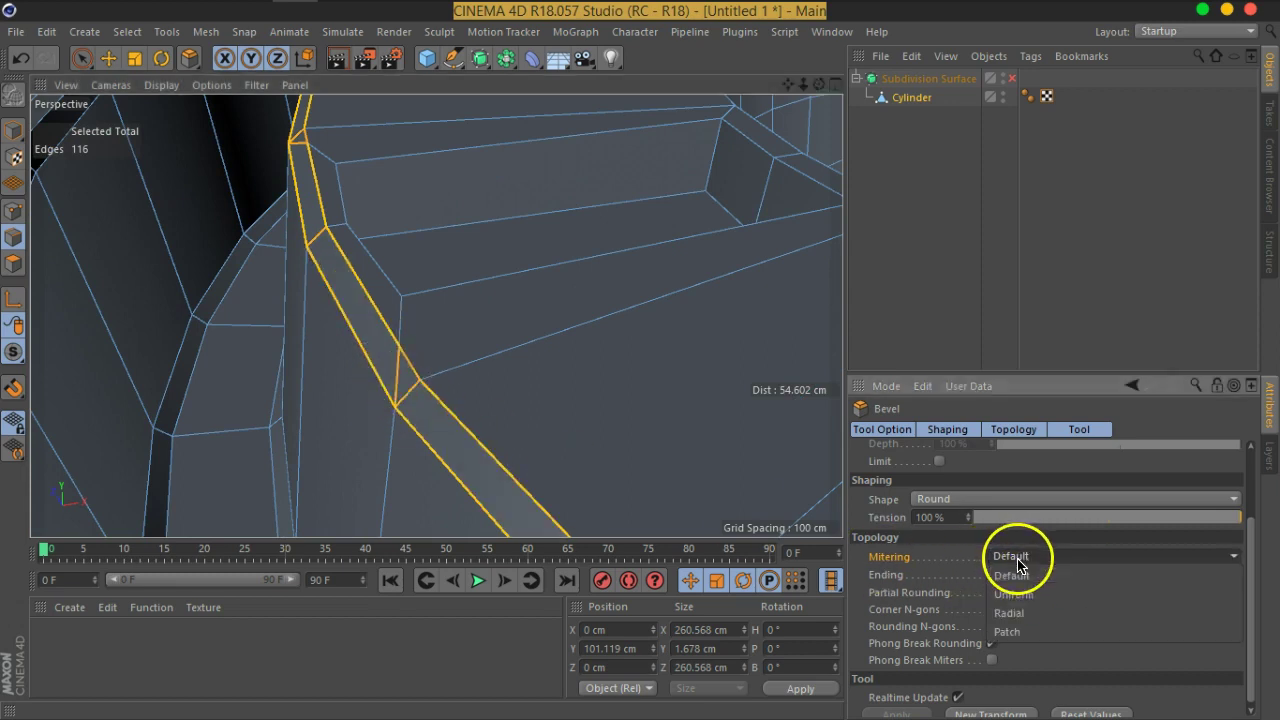
pyautogui.click(1016, 578)
pyautogui.scroll(-3)
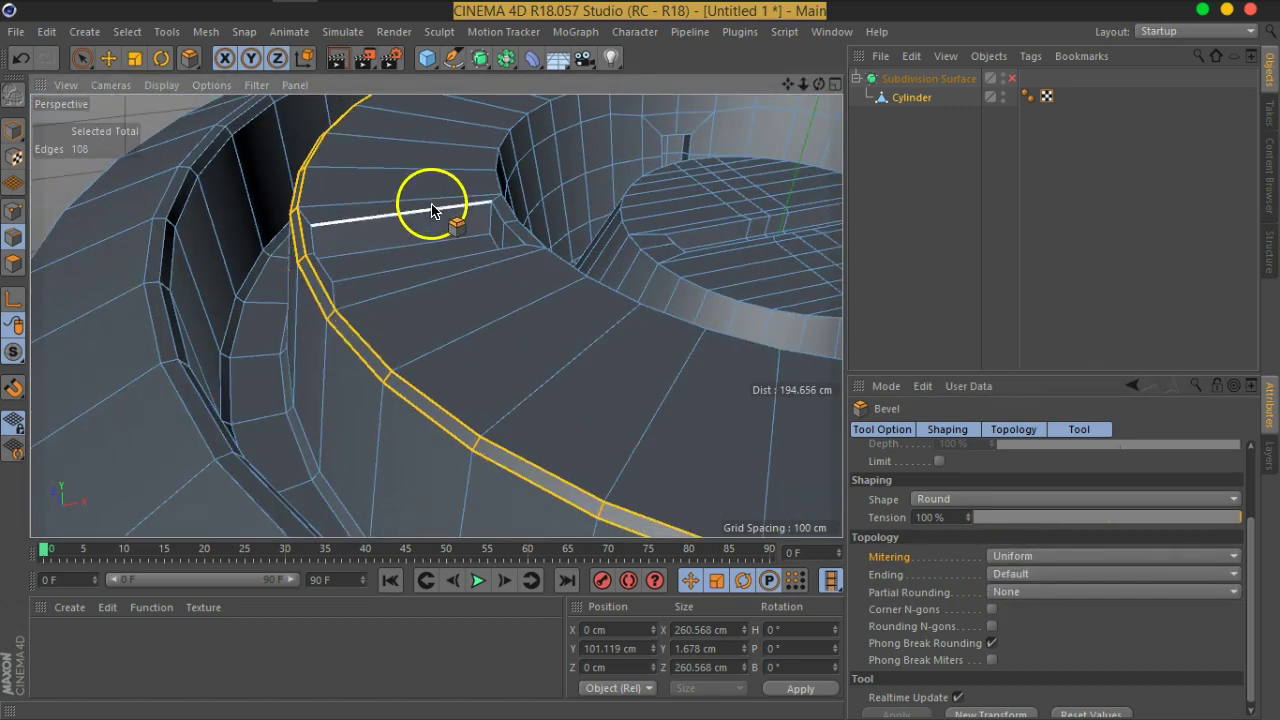
# Preview the bevelled groove with Subdivision Surface on, then switch it off again.
pyautogui.moveTo(434, 209); pyautogui.dragTo(425, 285)
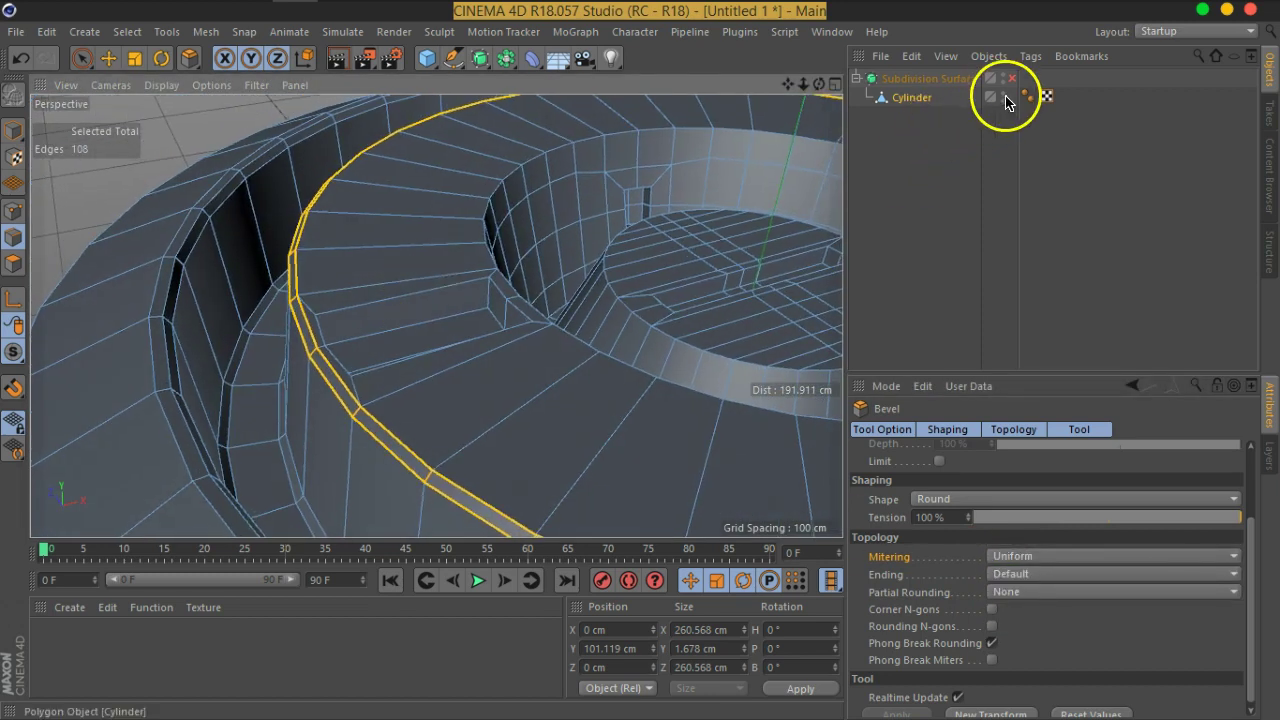
pyautogui.click(1011, 78)
pyautogui.moveTo(428, 326); pyautogui.dragTo(277, 272)
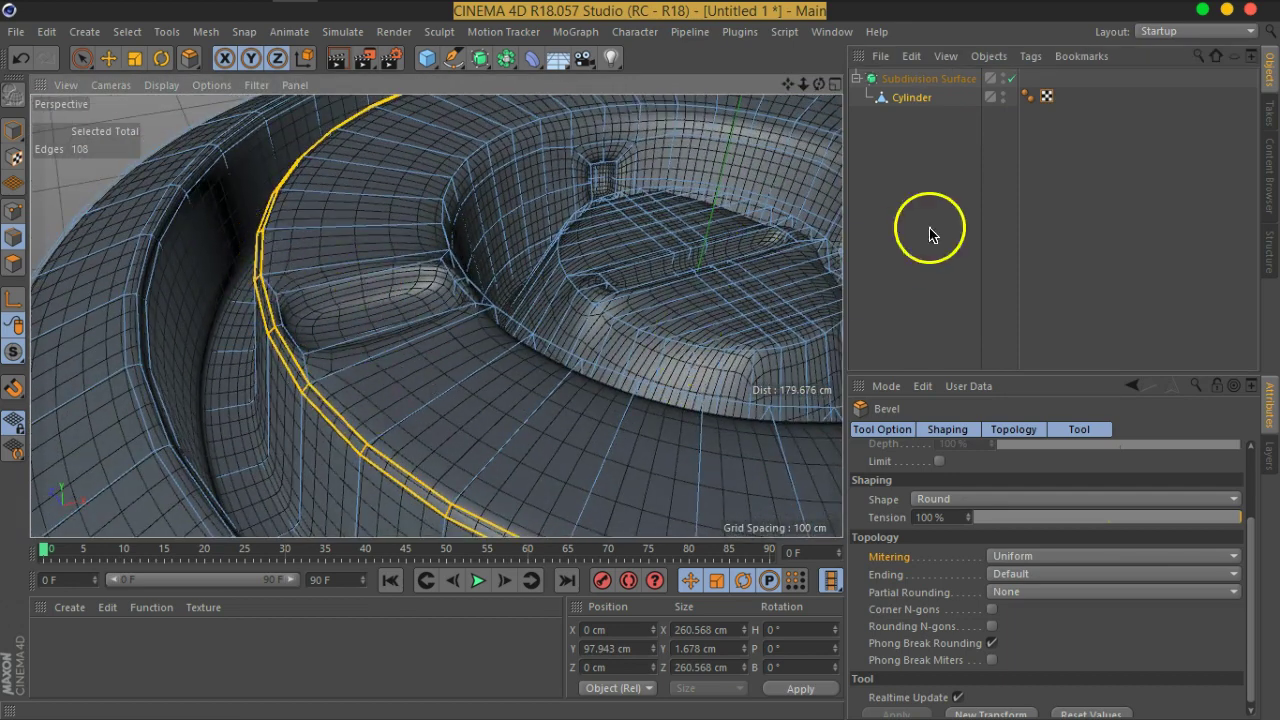
pyautogui.click(1011, 78)
# Loop-select the curved edge loop around the inner hole's rim.
pyautogui.moveTo(571, 277); pyautogui.dragTo(407, 212)
pyautogui.scroll(3)
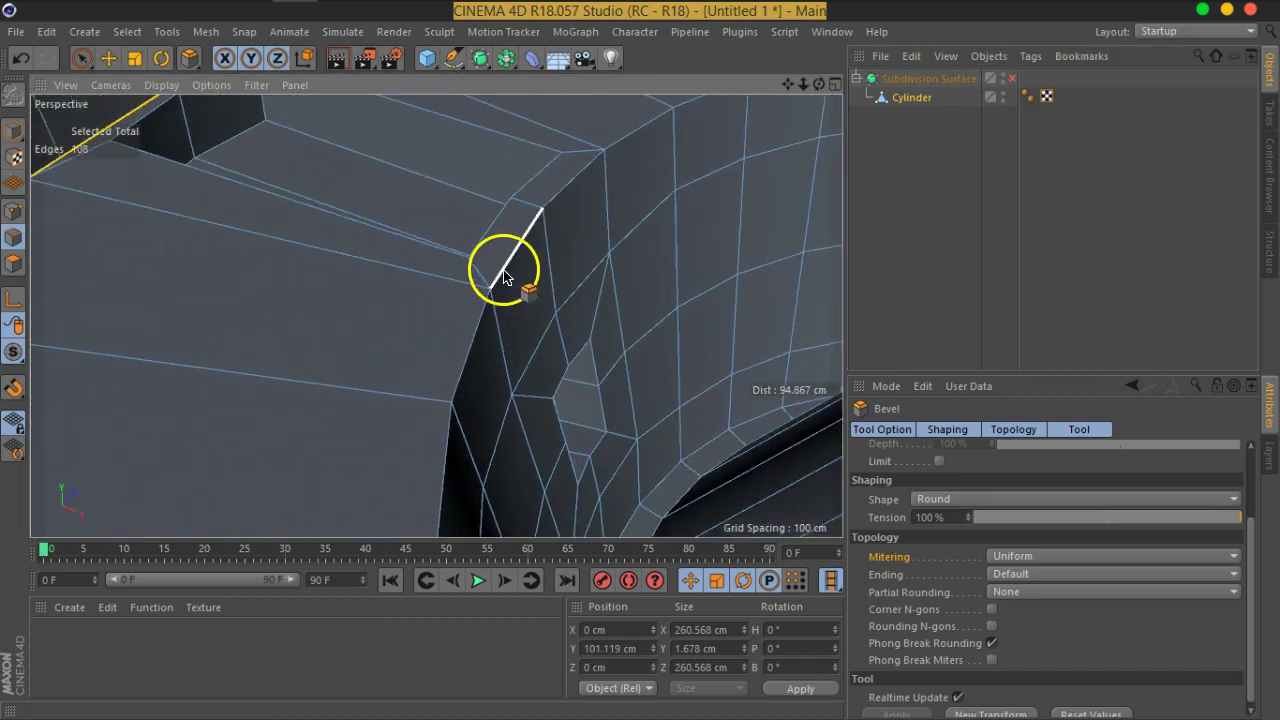
pyautogui.click(135, 33)
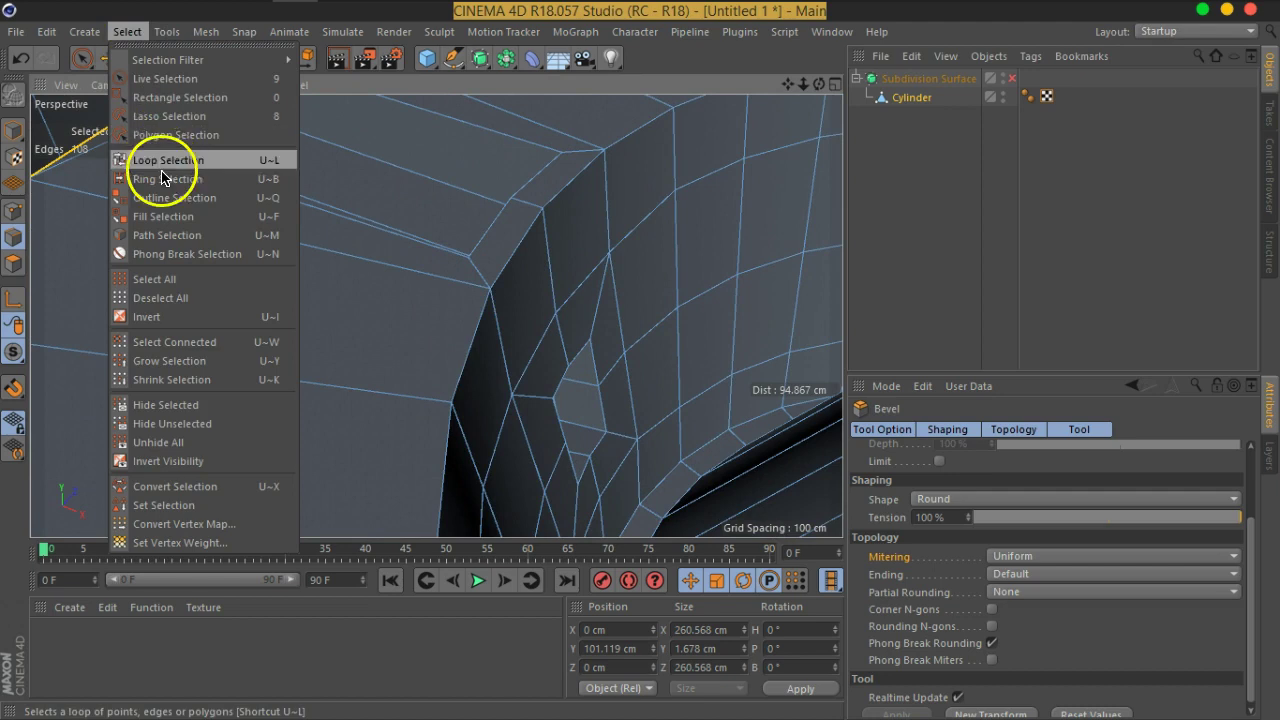
pyautogui.click(162, 163)
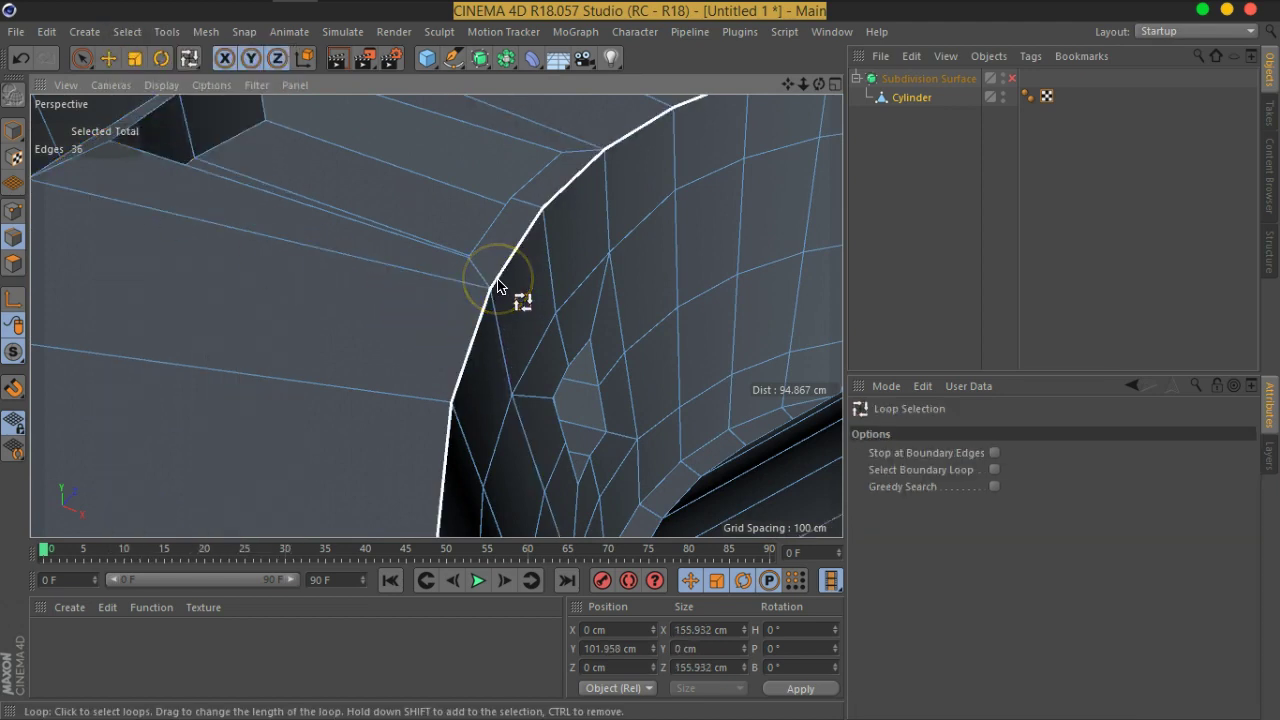
pyautogui.click(512, 290)
# Bevel the rim loop into a narrow 0.827 cm chamfer.
pyautogui.rightClick(529, 251)
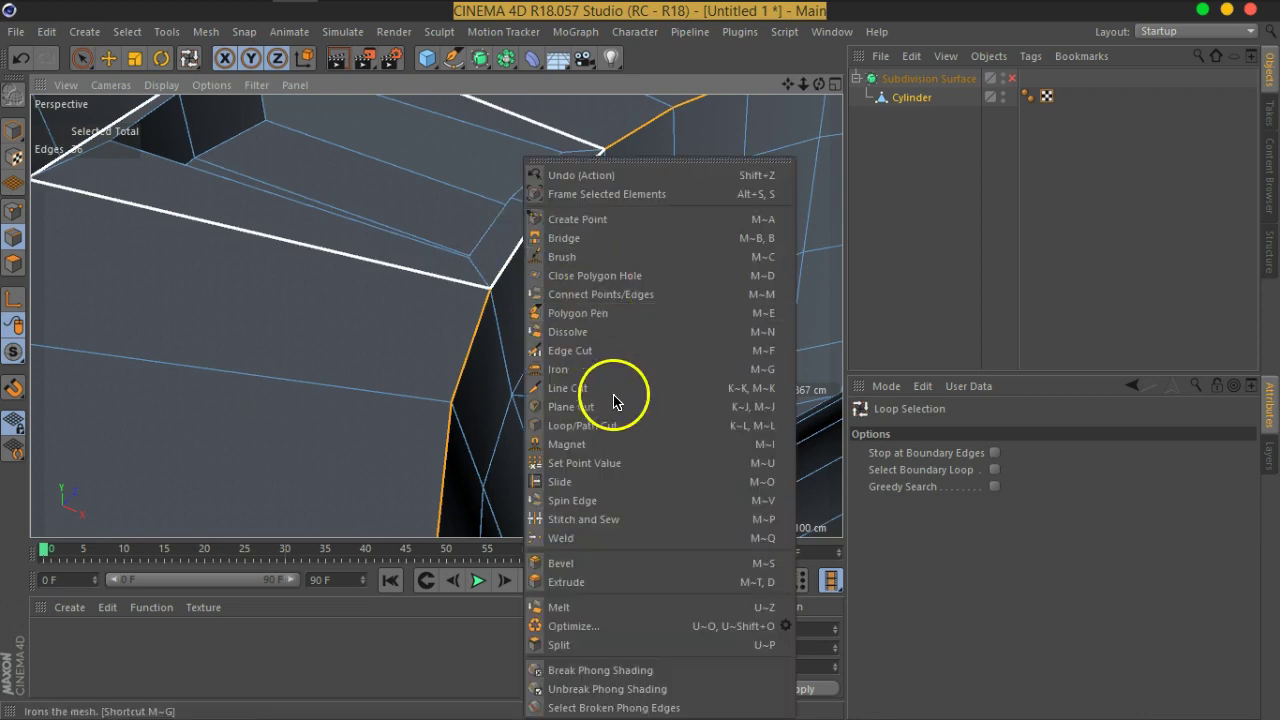
pyautogui.click(607, 566)
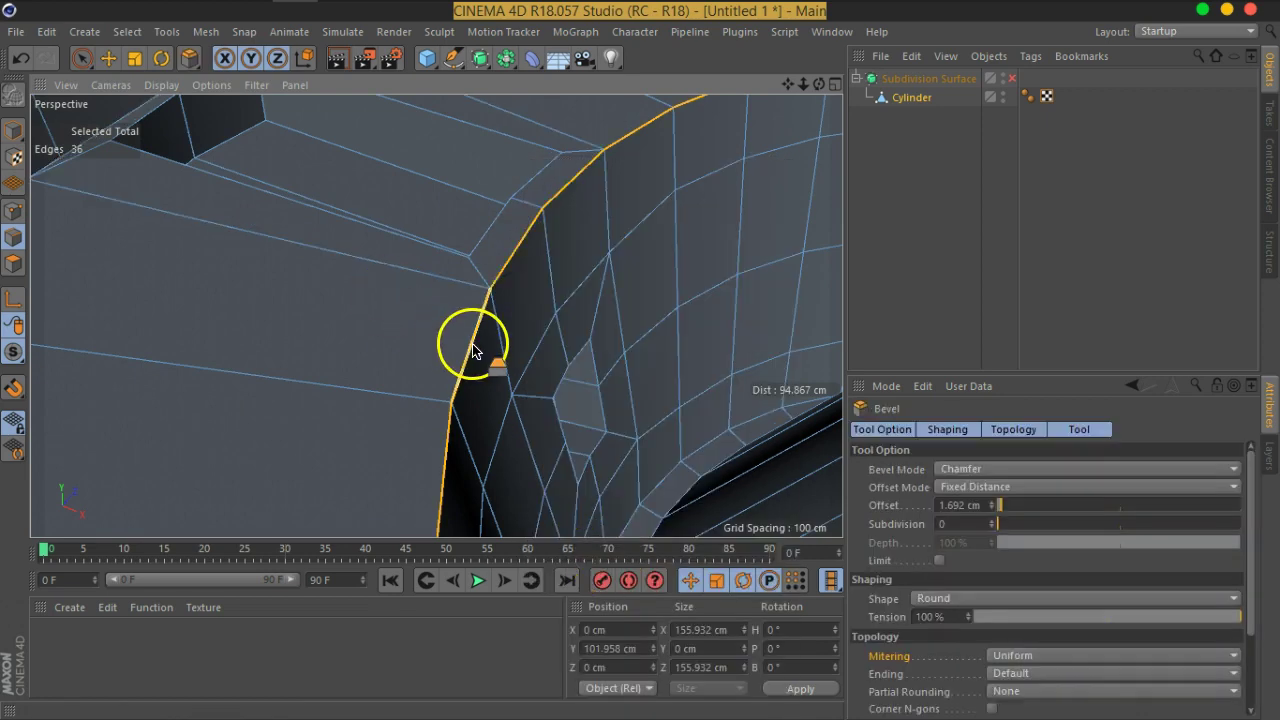
pyautogui.moveTo(479, 350); pyautogui.dragTo(475, 350)
pyautogui.scroll(-3)
pyautogui.scroll(-3)
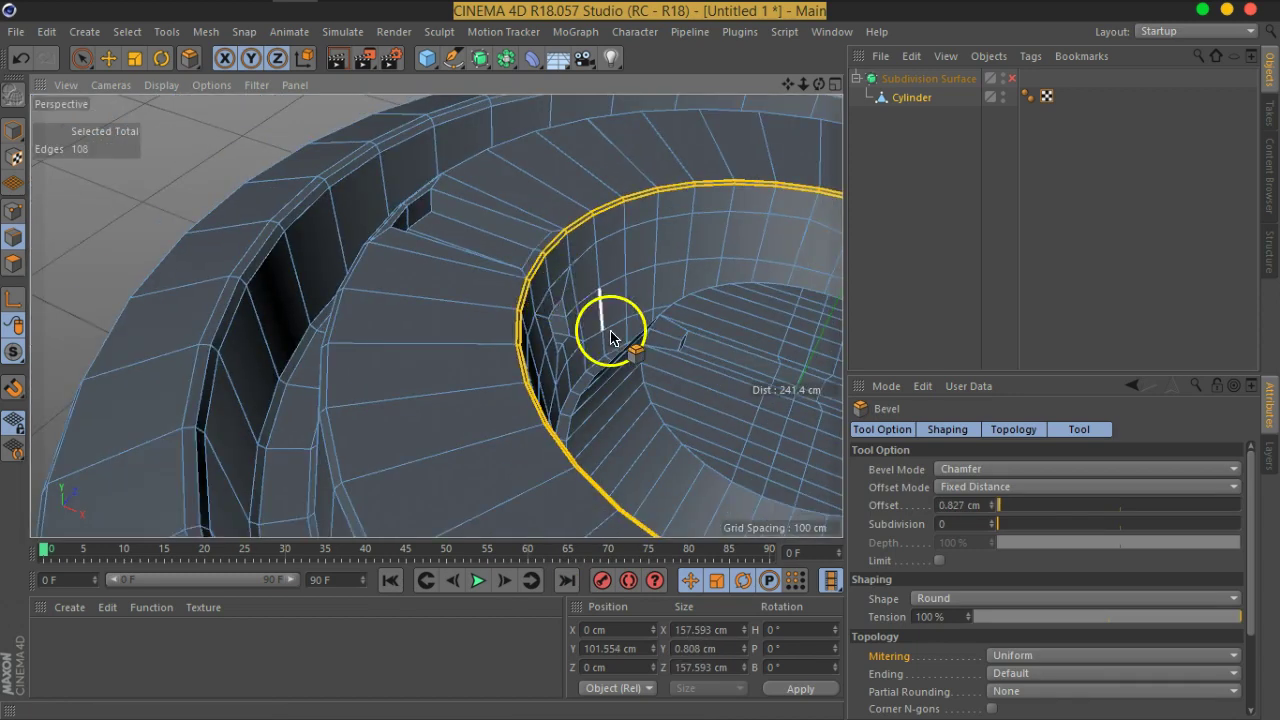
pyautogui.scroll(-3)
pyautogui.scroll(-3)
pyautogui.scroll(-3)
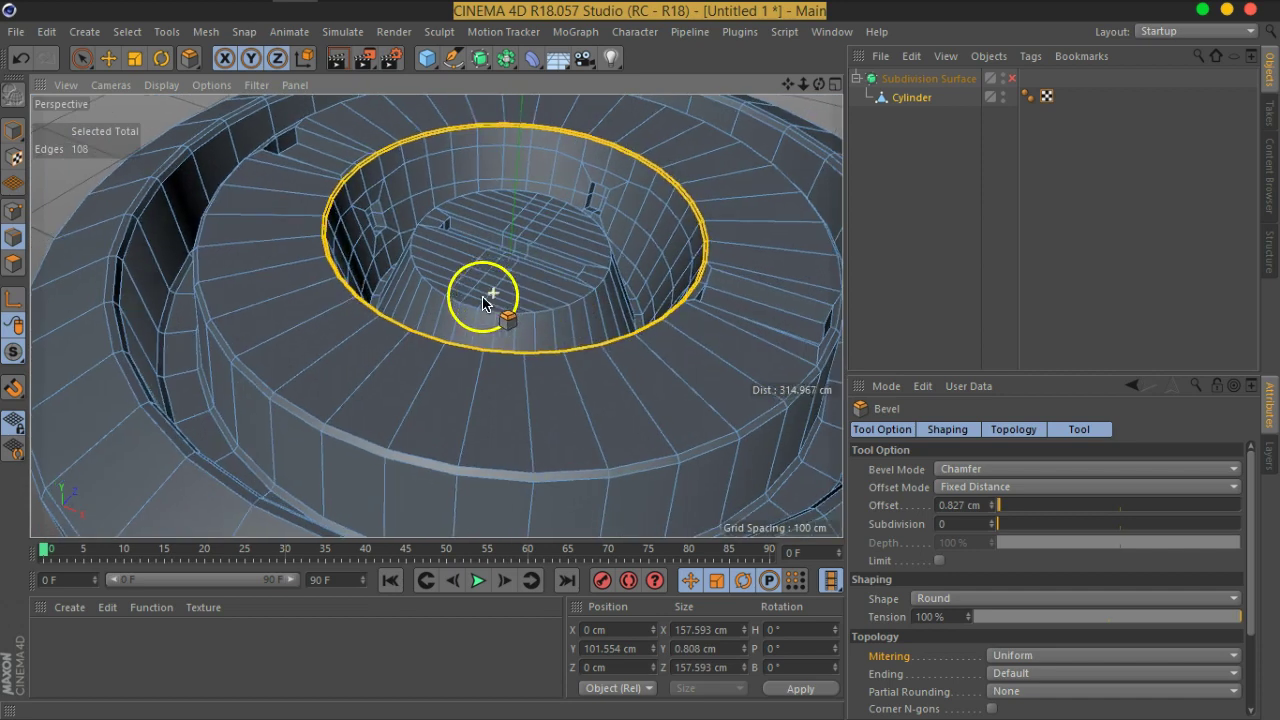
pyautogui.scroll(-3)
# Enable Subdivision Surface and look across the bevelled rim to check it.
pyautogui.click(1013, 80)
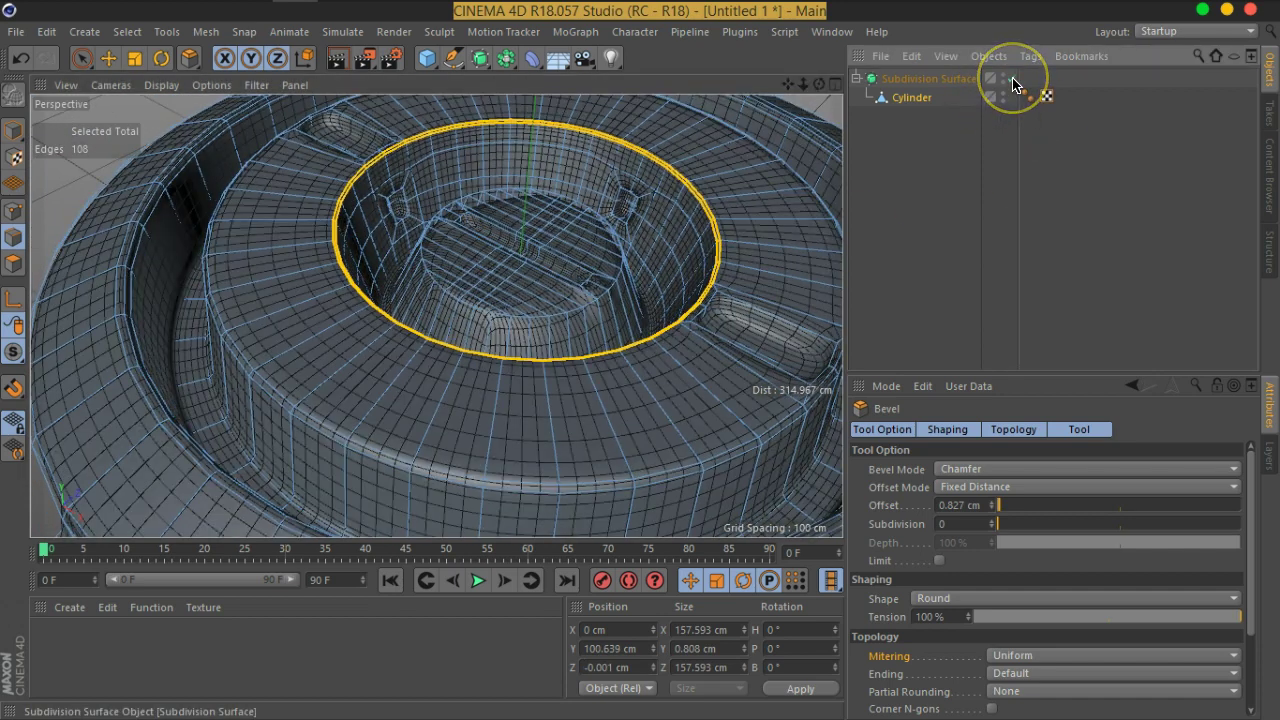
pyautogui.scroll(-3)
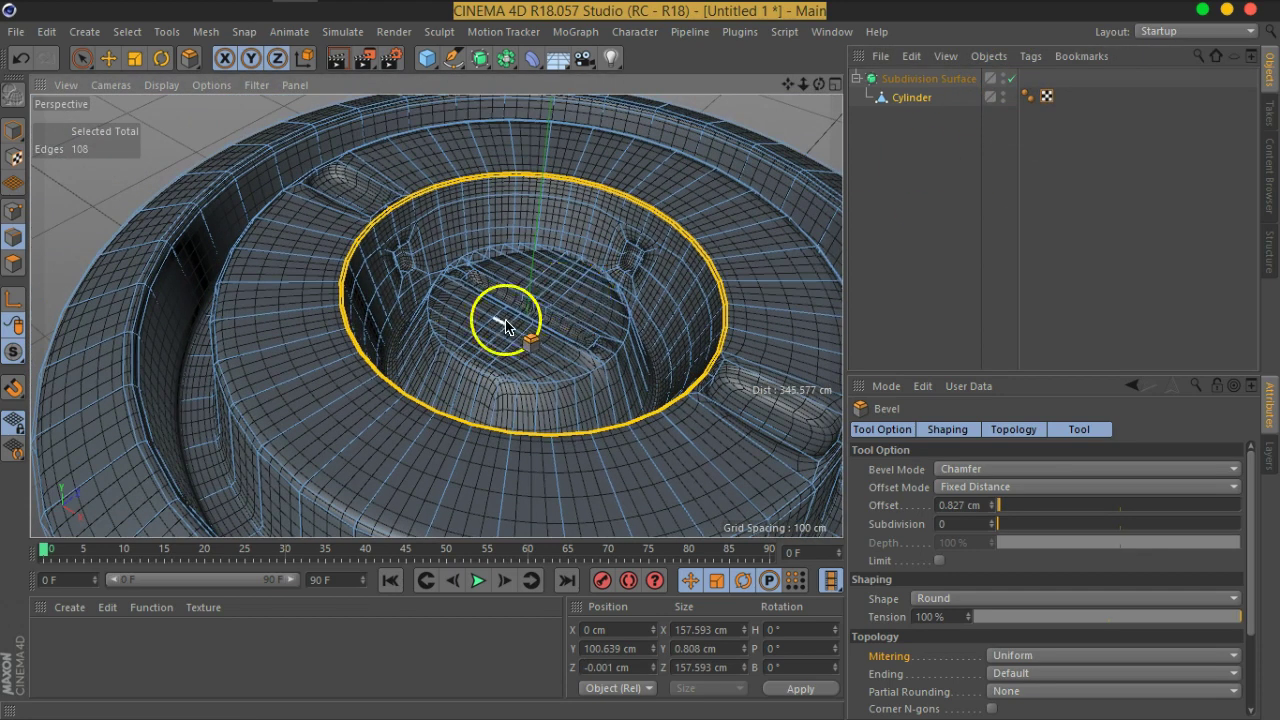
pyautogui.moveTo(234, 300); pyautogui.dragTo(234, 194)
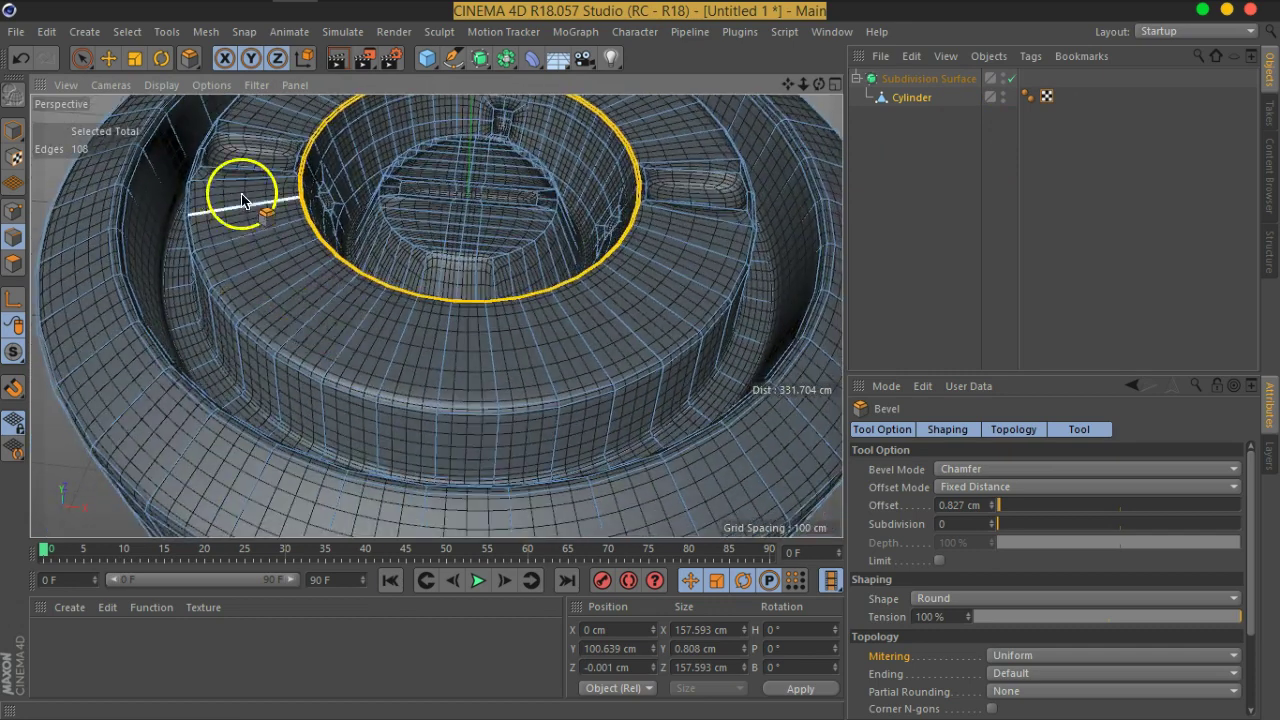
pyautogui.scroll(3)
pyautogui.scroll(3)
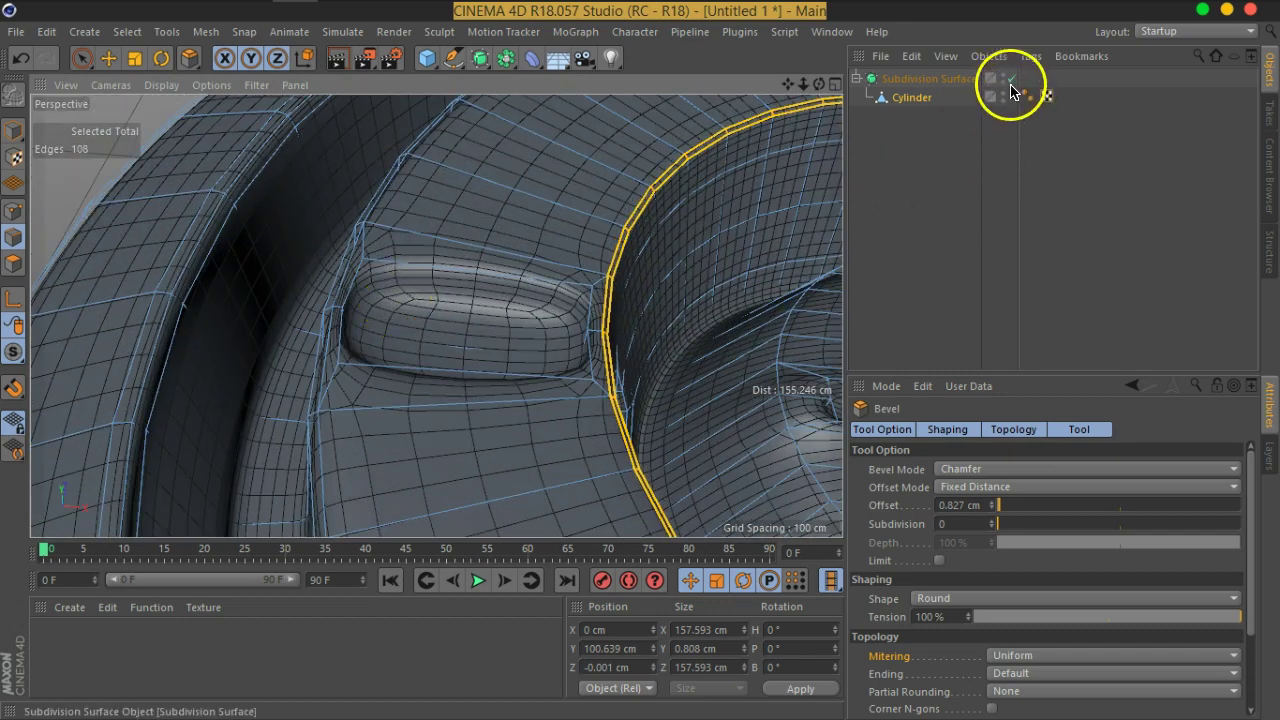
# Compare Subdivision Surface on and off, leave it off, and orbit over to the slot.
pyautogui.click(1012, 79)
pyautogui.scroll(3)
pyautogui.scroll(3)
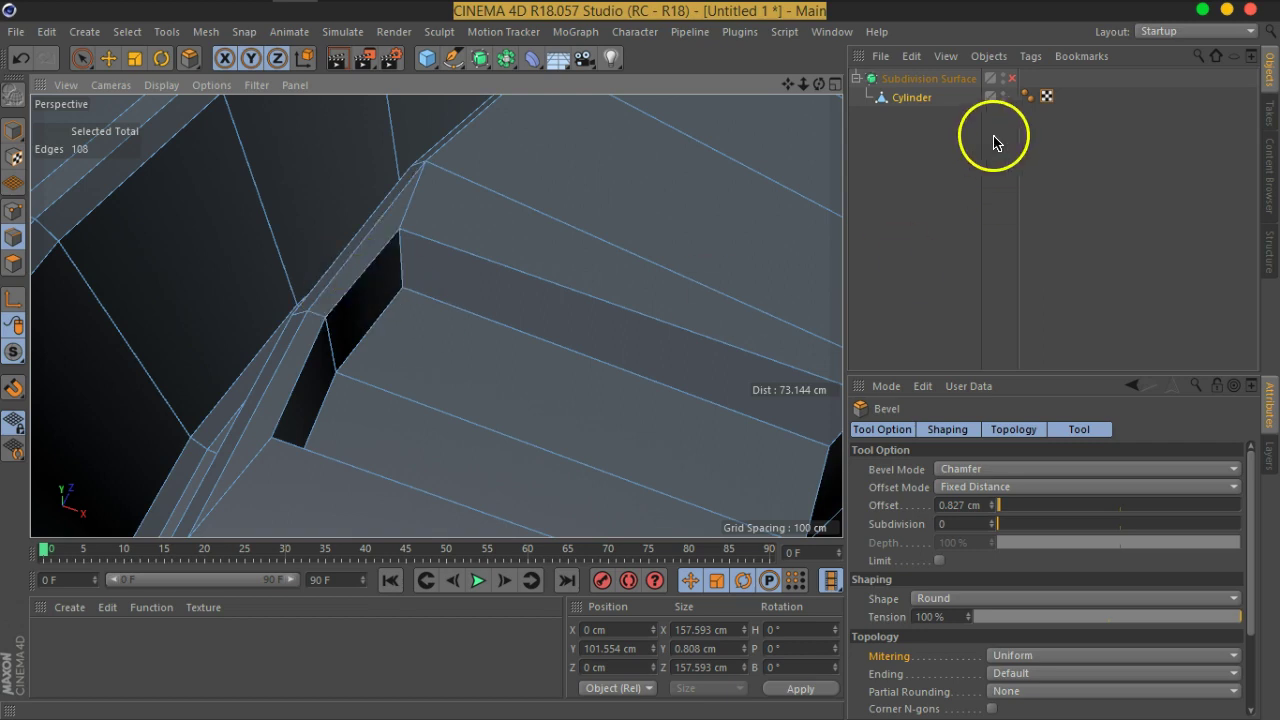
pyautogui.click(1011, 78)
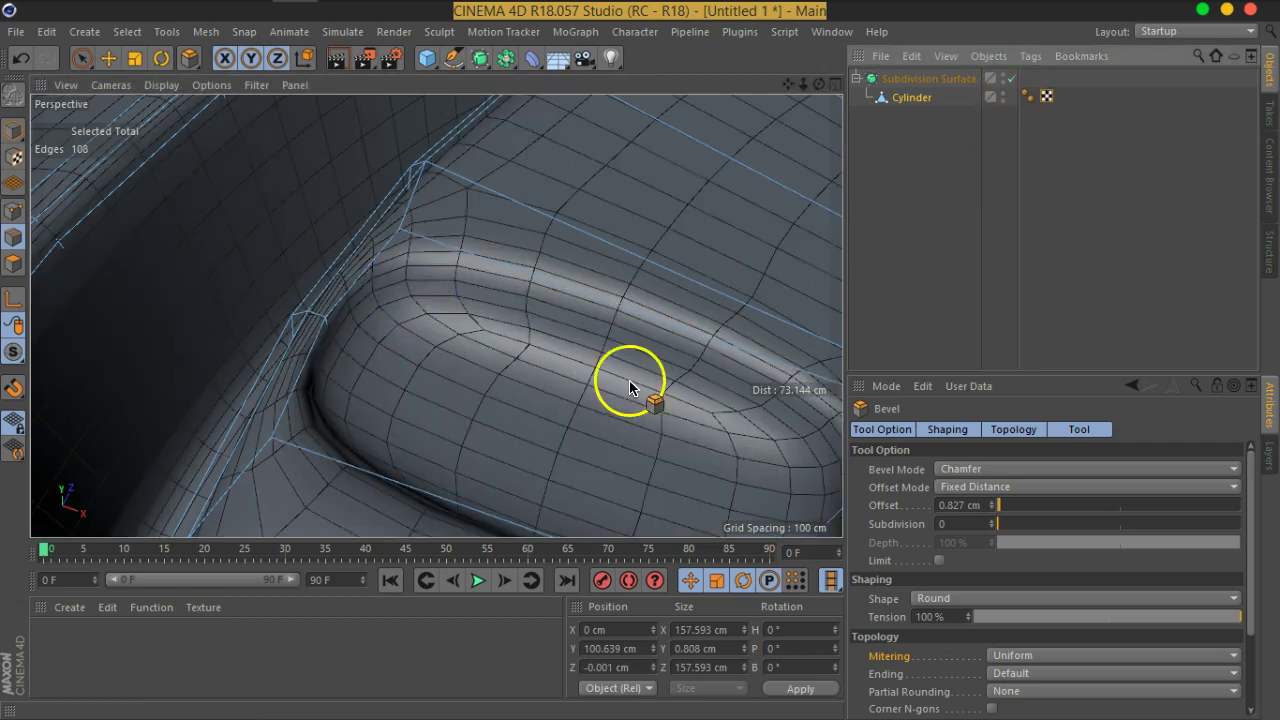
pyautogui.click(1011, 79)
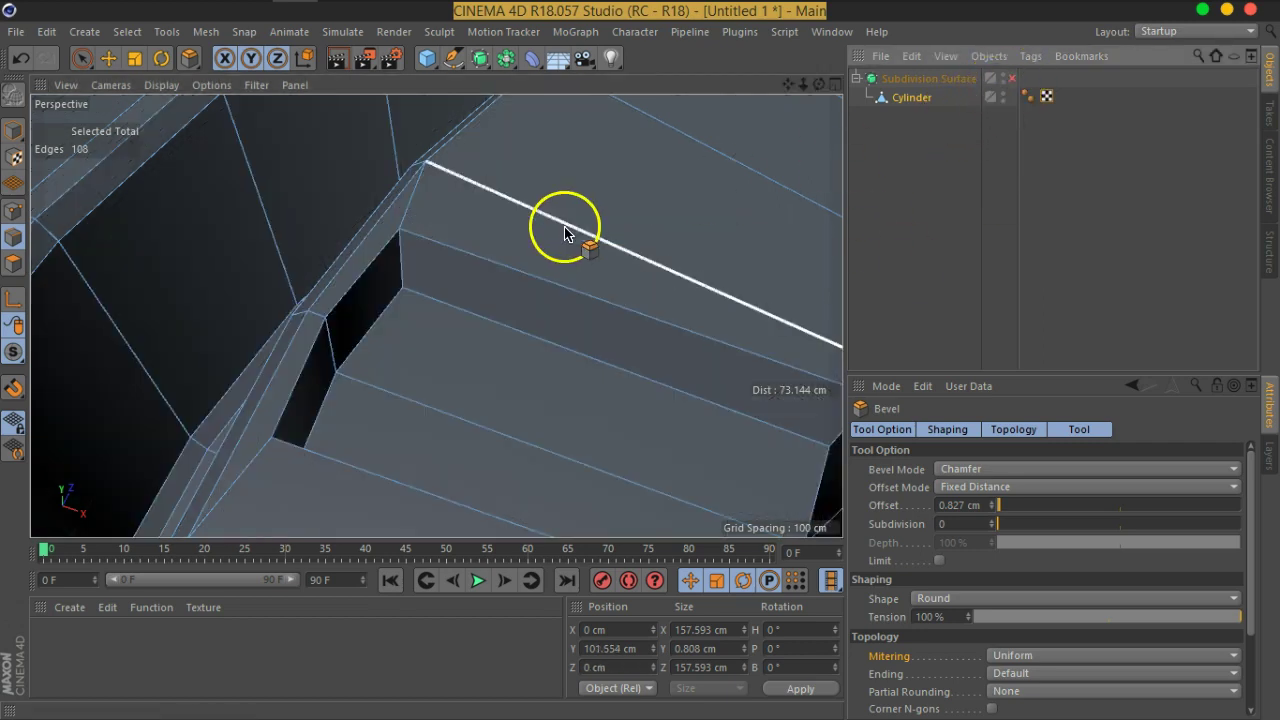
pyautogui.scroll(-3)
pyautogui.scroll(3)
pyautogui.moveTo(454, 277); pyautogui.dragTo(513, 234)
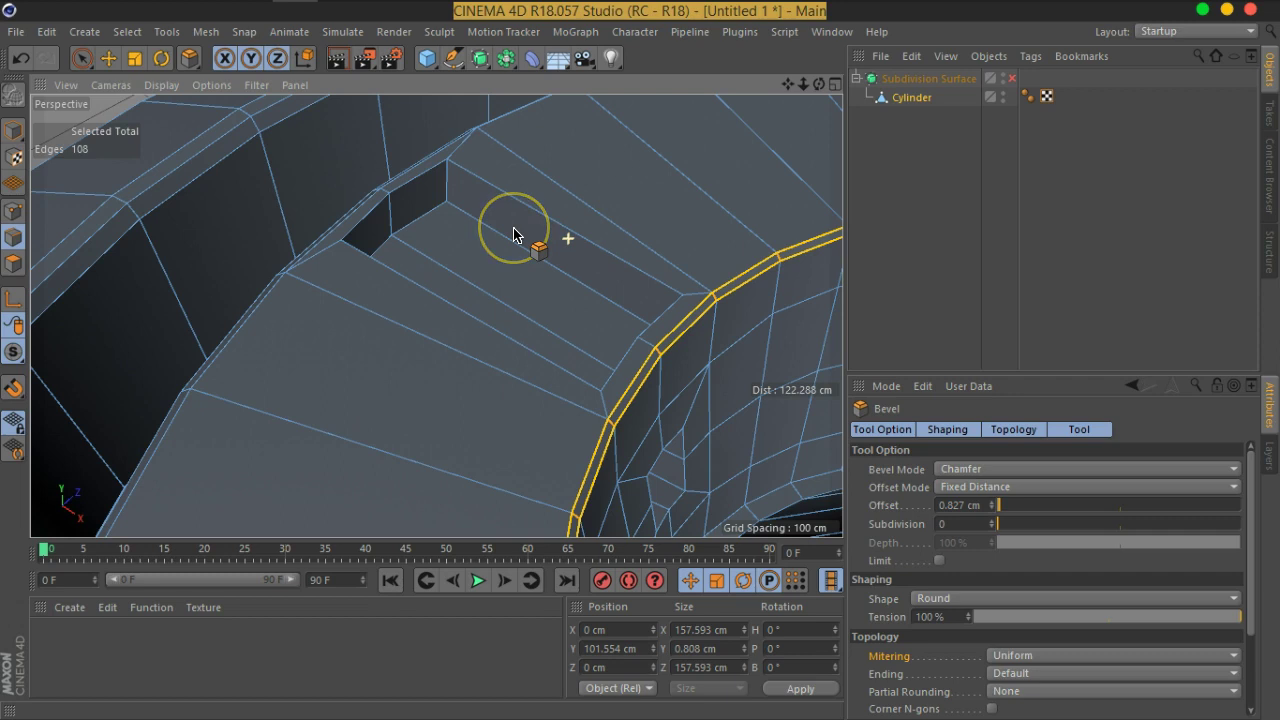
pyautogui.click(561, 290)
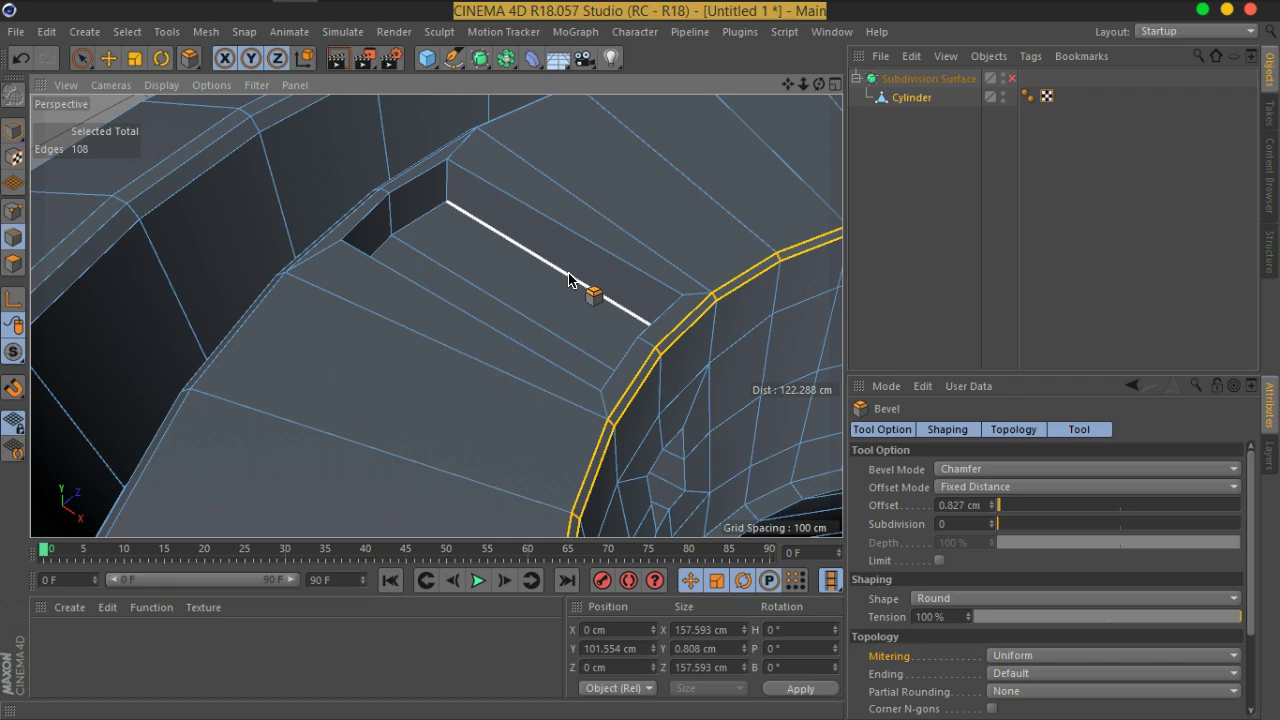
pyautogui.moveTo(569, 280); pyautogui.dragTo(614, 264)
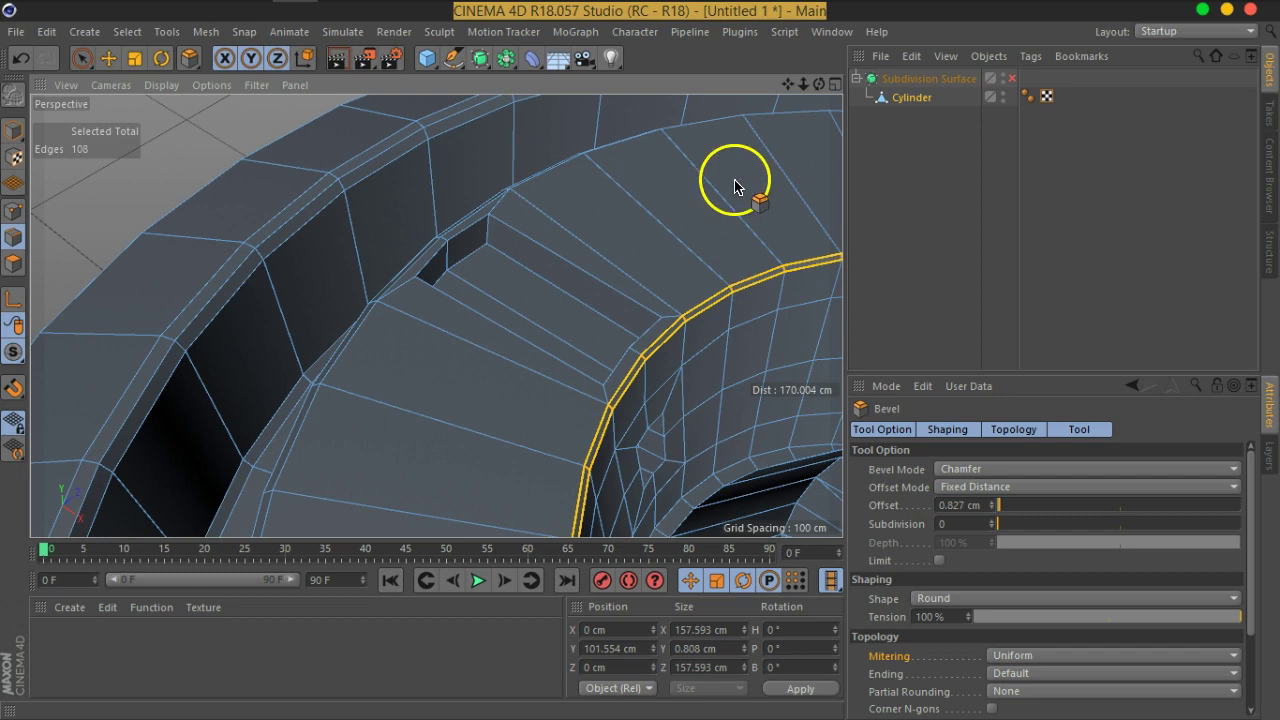
# Start the Loop/Path Cut tool and frame the whole cylinder.
pyautogui.rightClick(521, 262)
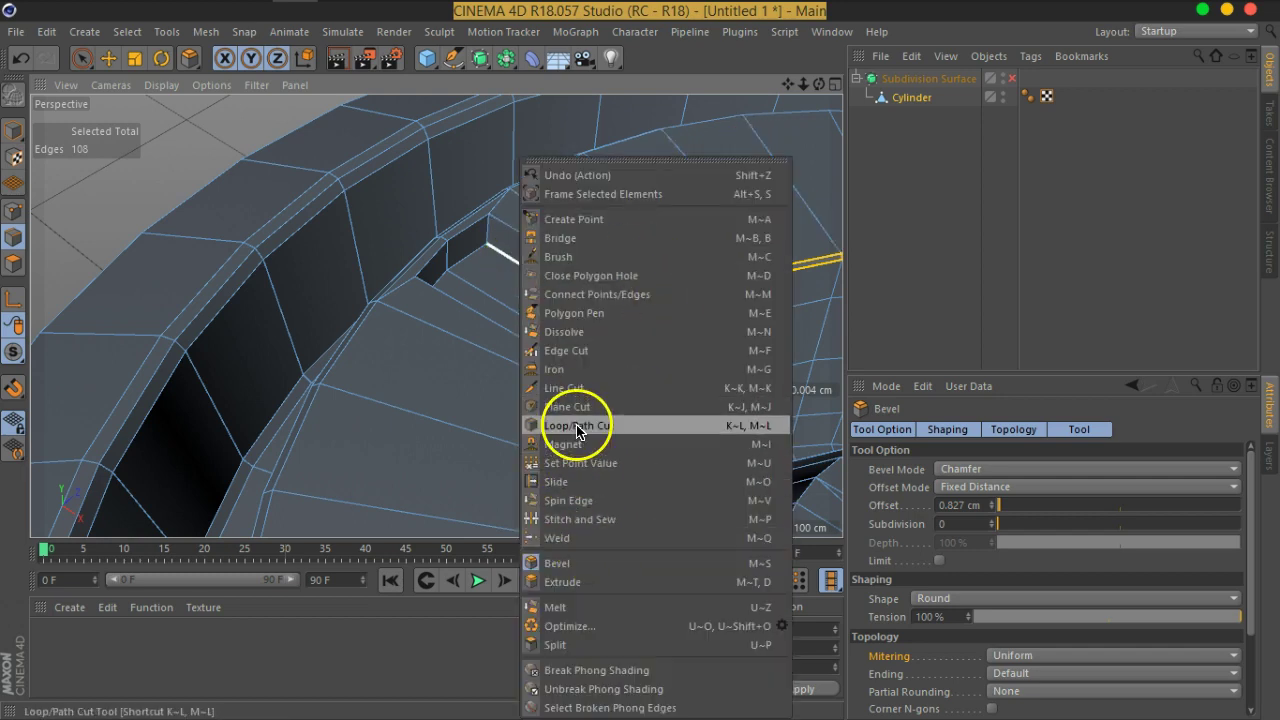
pyautogui.click(577, 430)
pyautogui.moveTo(608, 286); pyautogui.dragTo(455, 352)
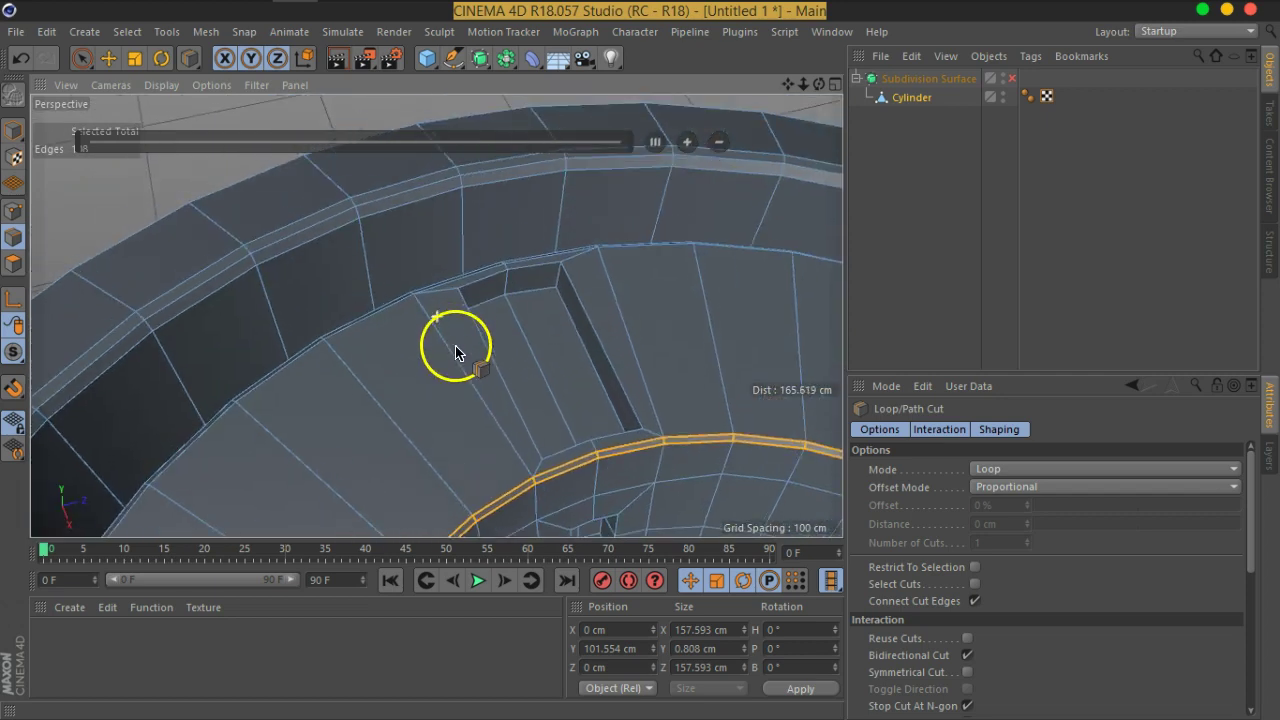
pyautogui.scroll(-3)
pyautogui.scroll(-3)
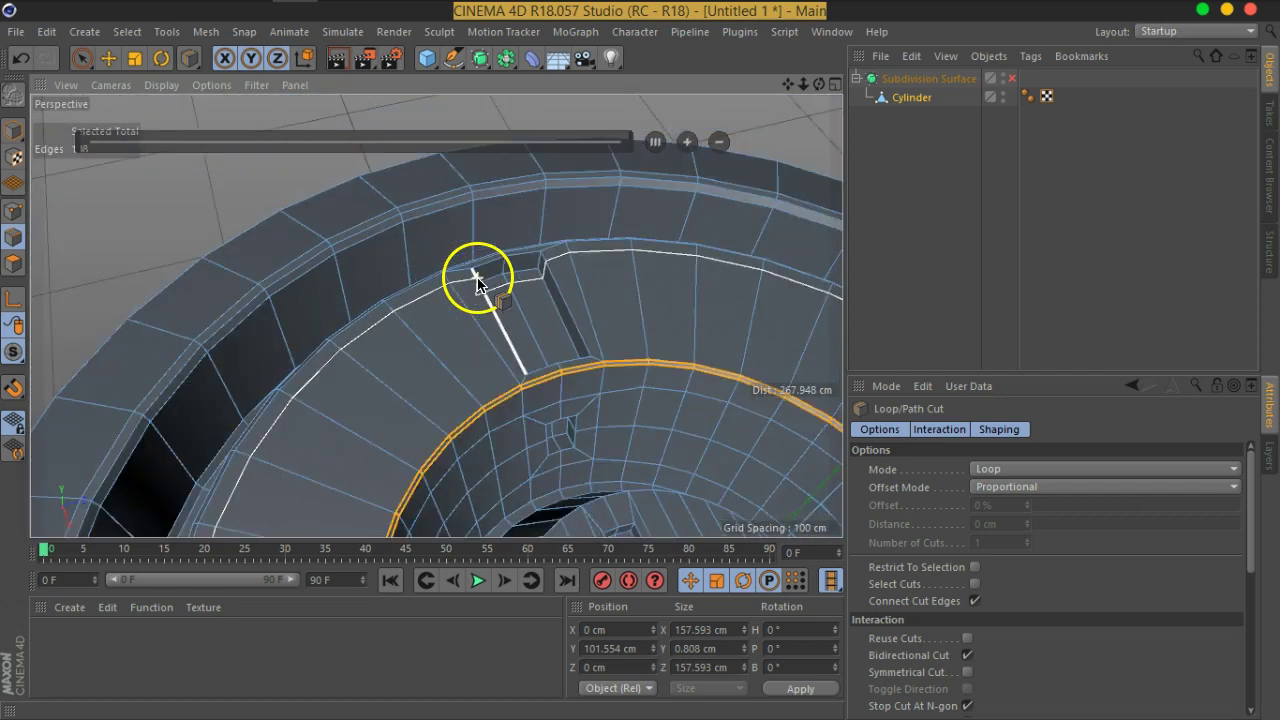
pyautogui.scroll(-3)
pyautogui.moveTo(509, 357); pyautogui.dragTo(471, 271)
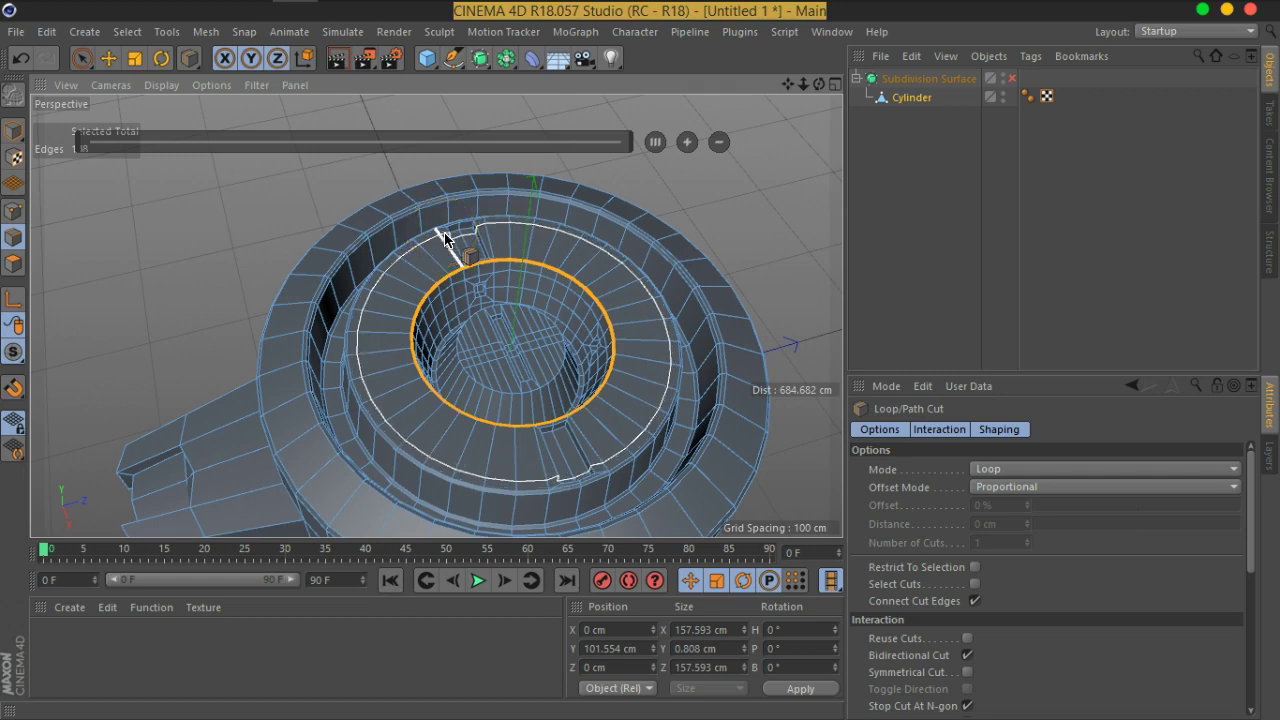
pyautogui.scroll(3)
pyautogui.scroll(3)
pyautogui.scroll(3)
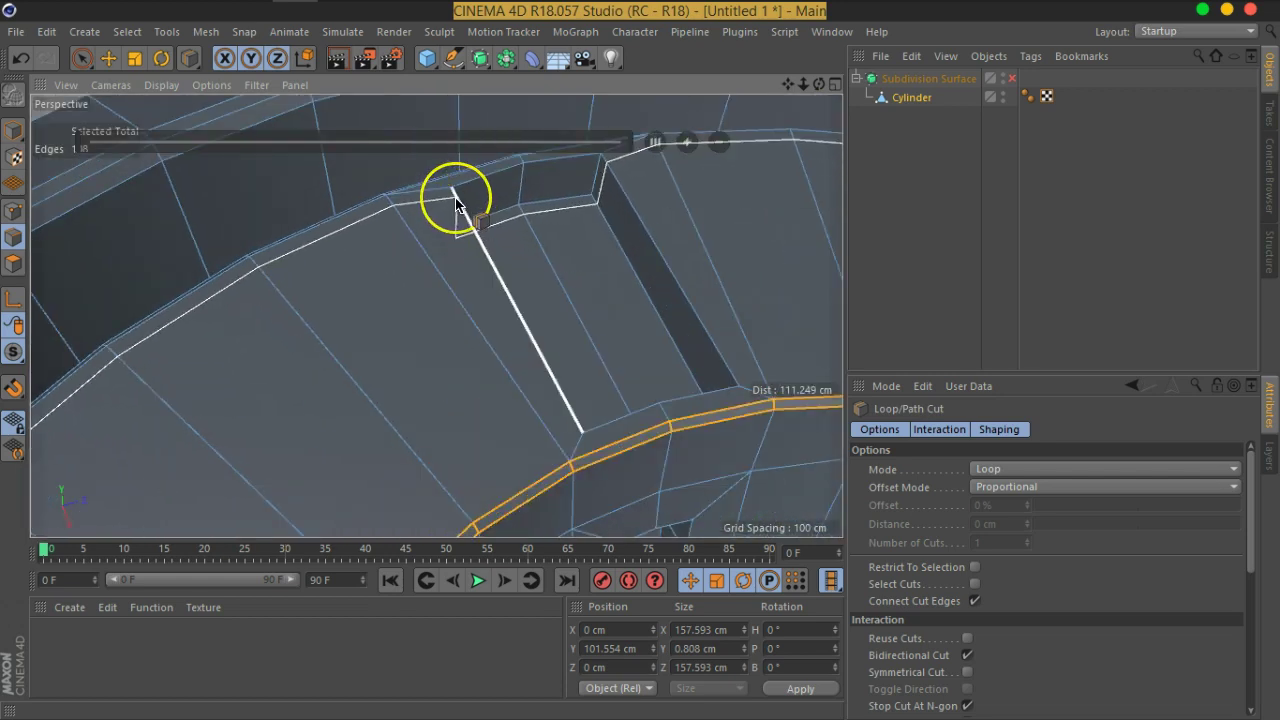
# Place two symmetrical loop cuts at a 3.095% offset beside the slot edges.
pyautogui.moveTo(455, 203); pyautogui.dragTo(463, 232)
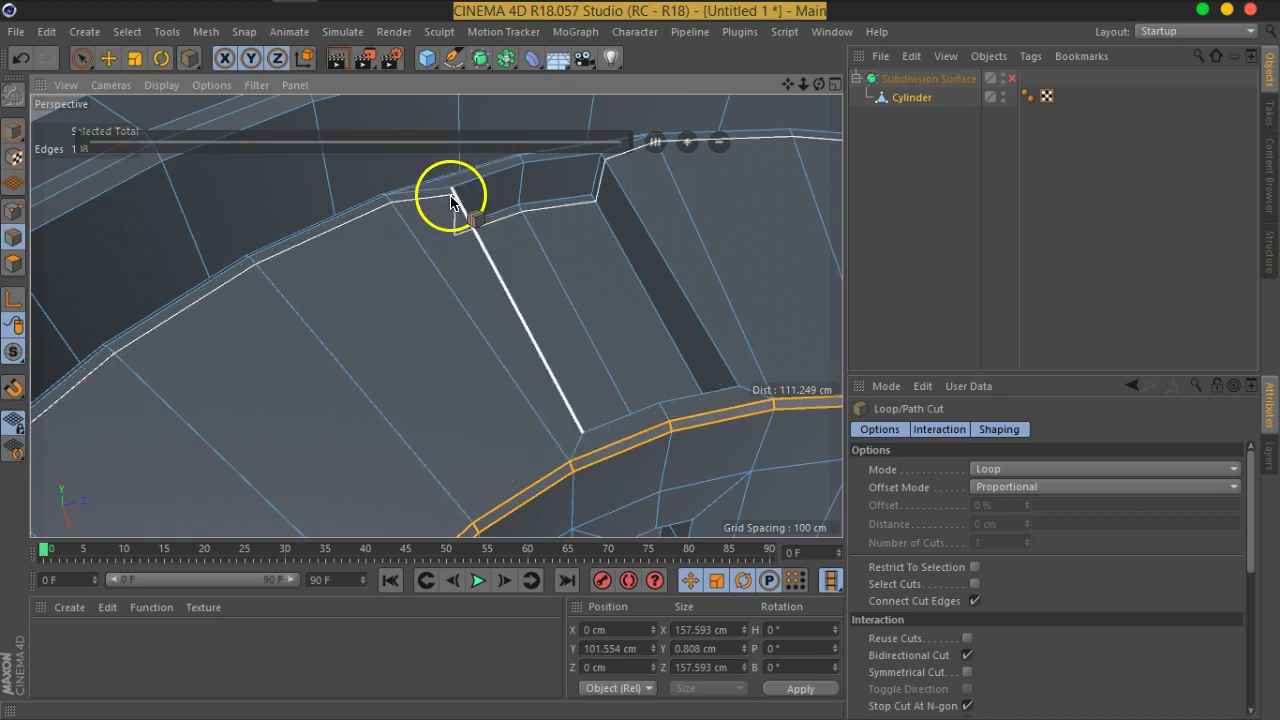
pyautogui.moveTo(463, 232); pyautogui.dragTo(459, 205)
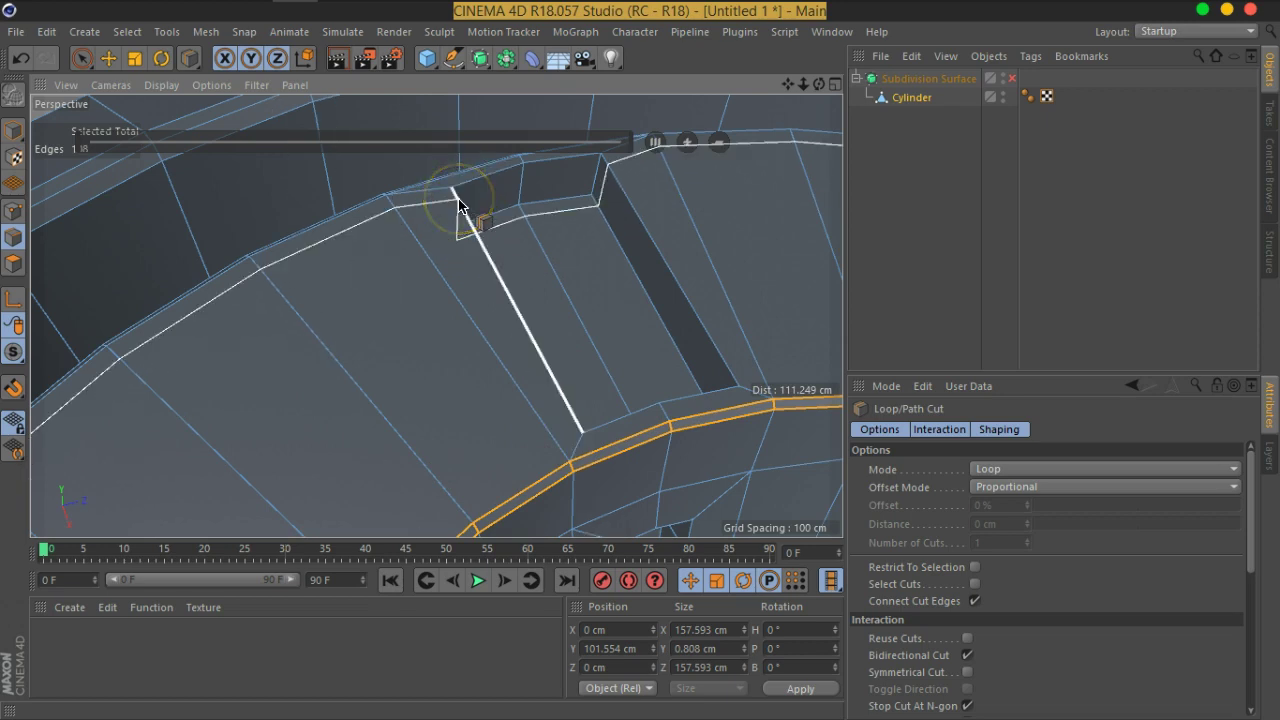
pyautogui.click(873, 585)
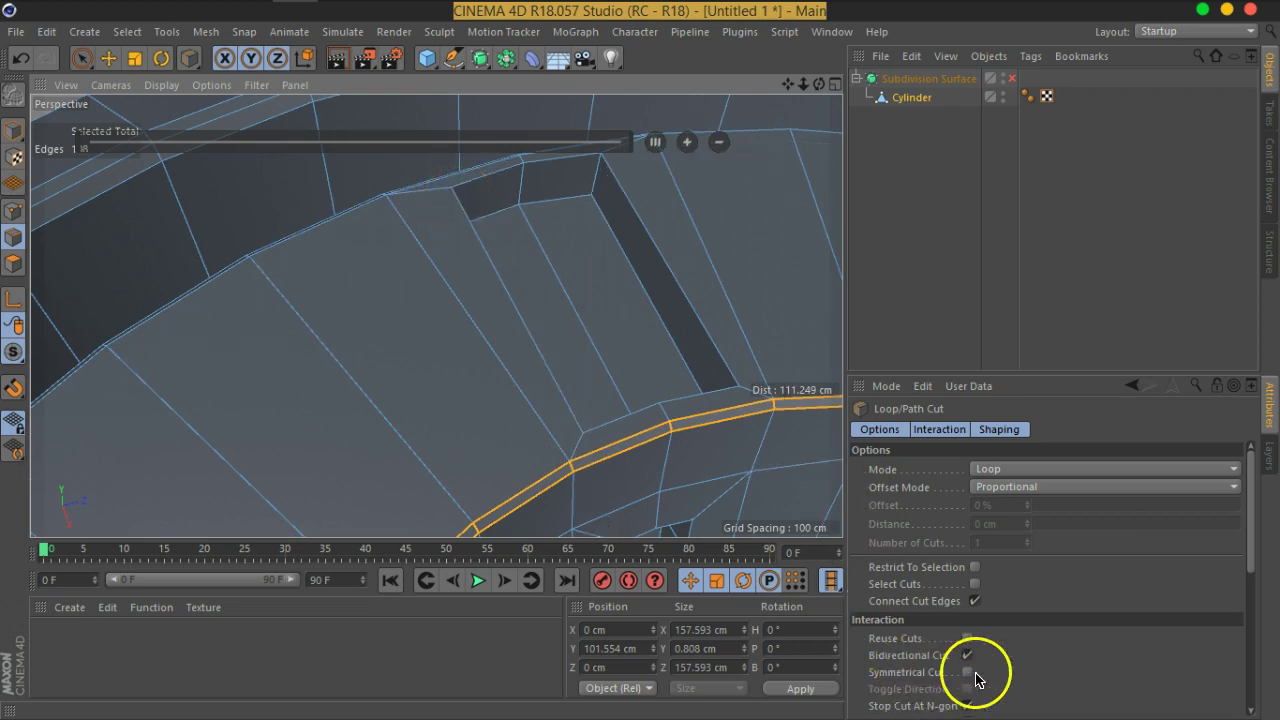
pyautogui.click(968, 673)
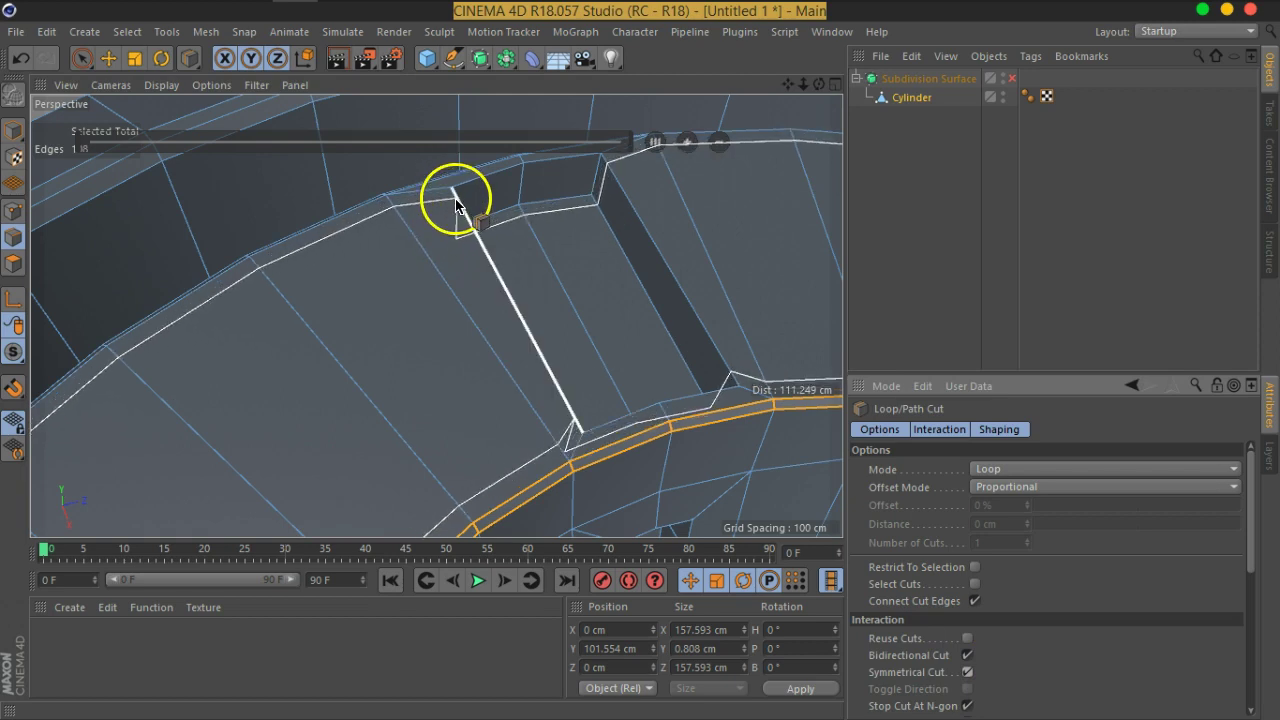
pyautogui.moveTo(455, 204); pyautogui.dragTo(455, 199)
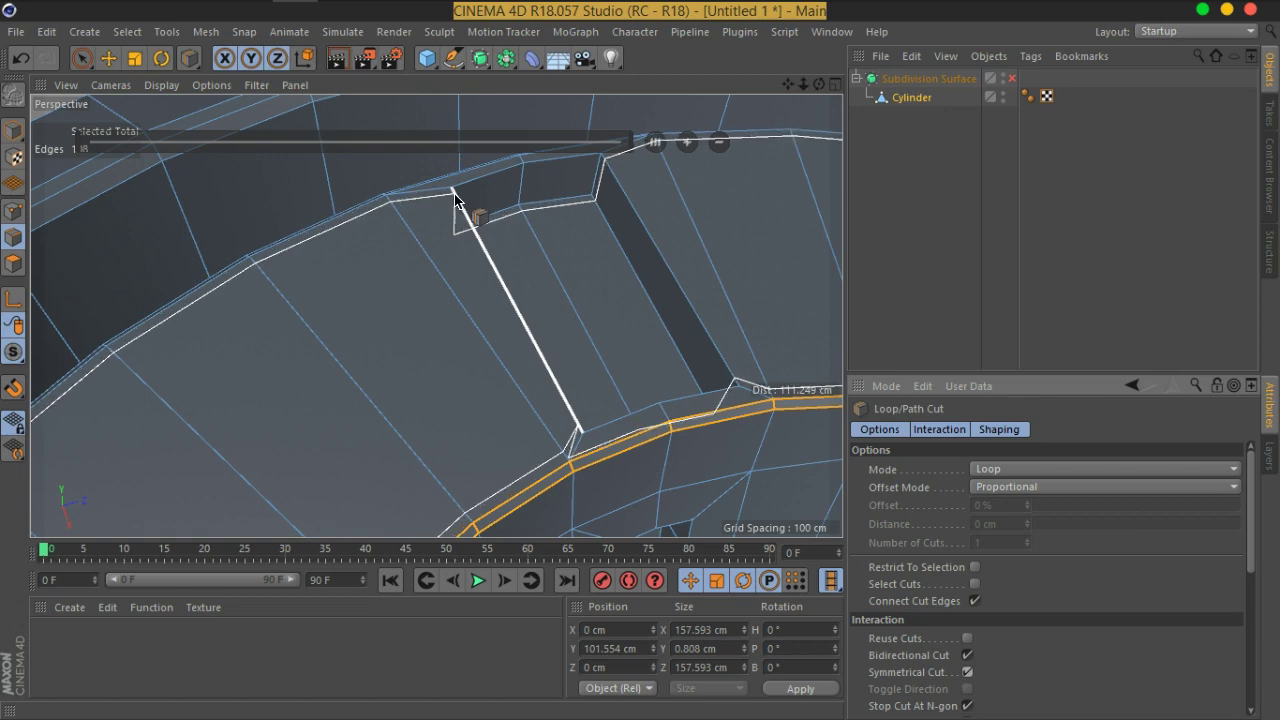
pyautogui.moveTo(455, 199); pyautogui.dragTo(422, 408)
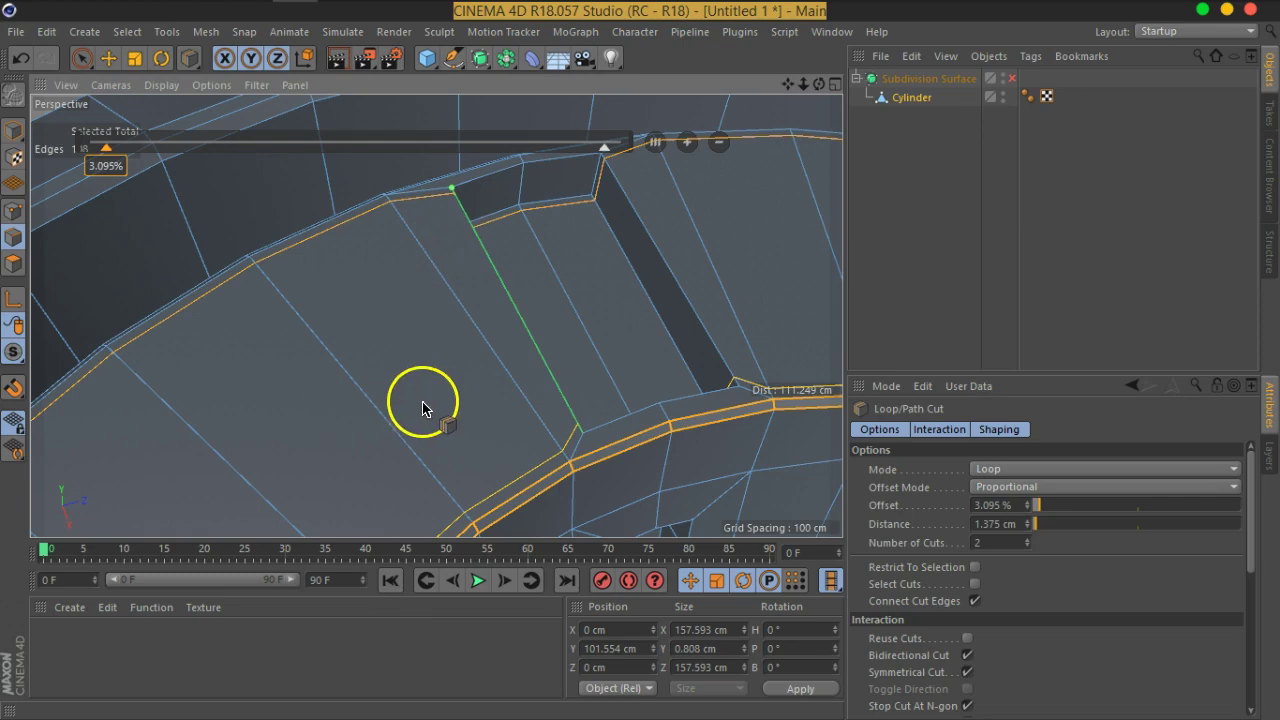
# Check the cuts with Subdivision Surface on, then turn it off and view the slot corner.
pyautogui.click(1012, 78)
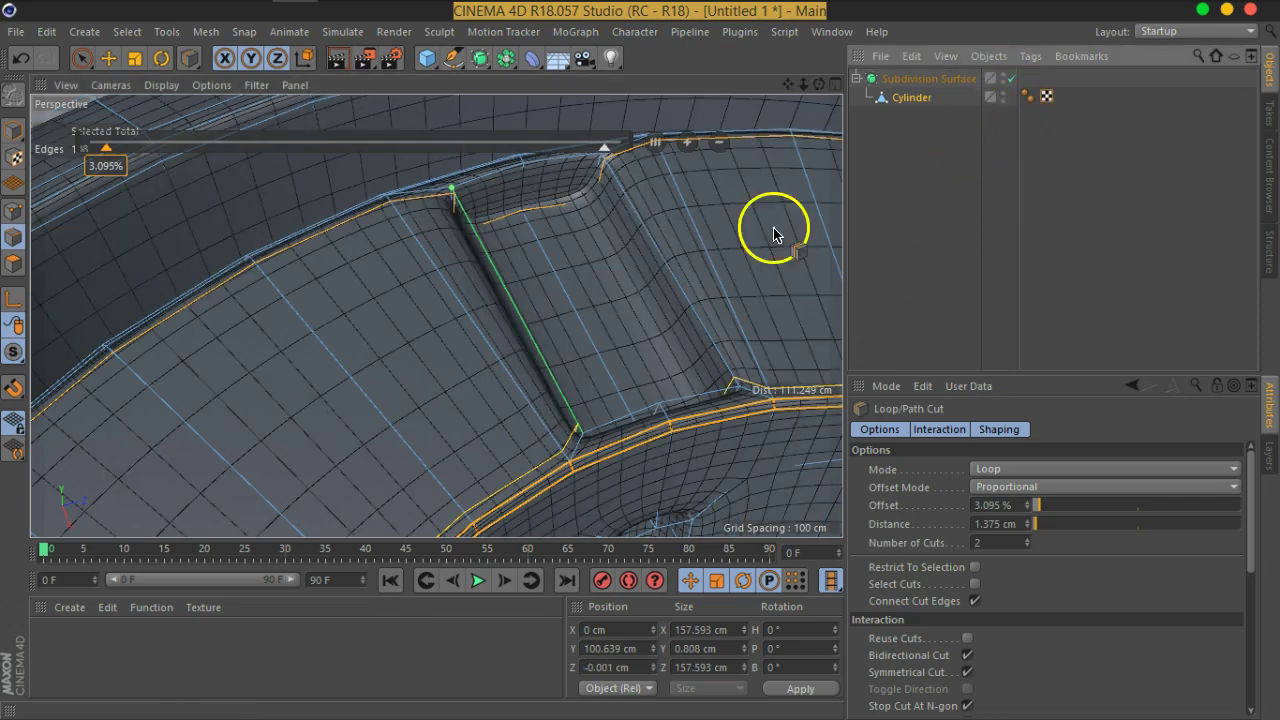
pyautogui.scroll(3)
pyautogui.moveTo(455, 308); pyautogui.dragTo(491, 286)
pyautogui.scroll(3)
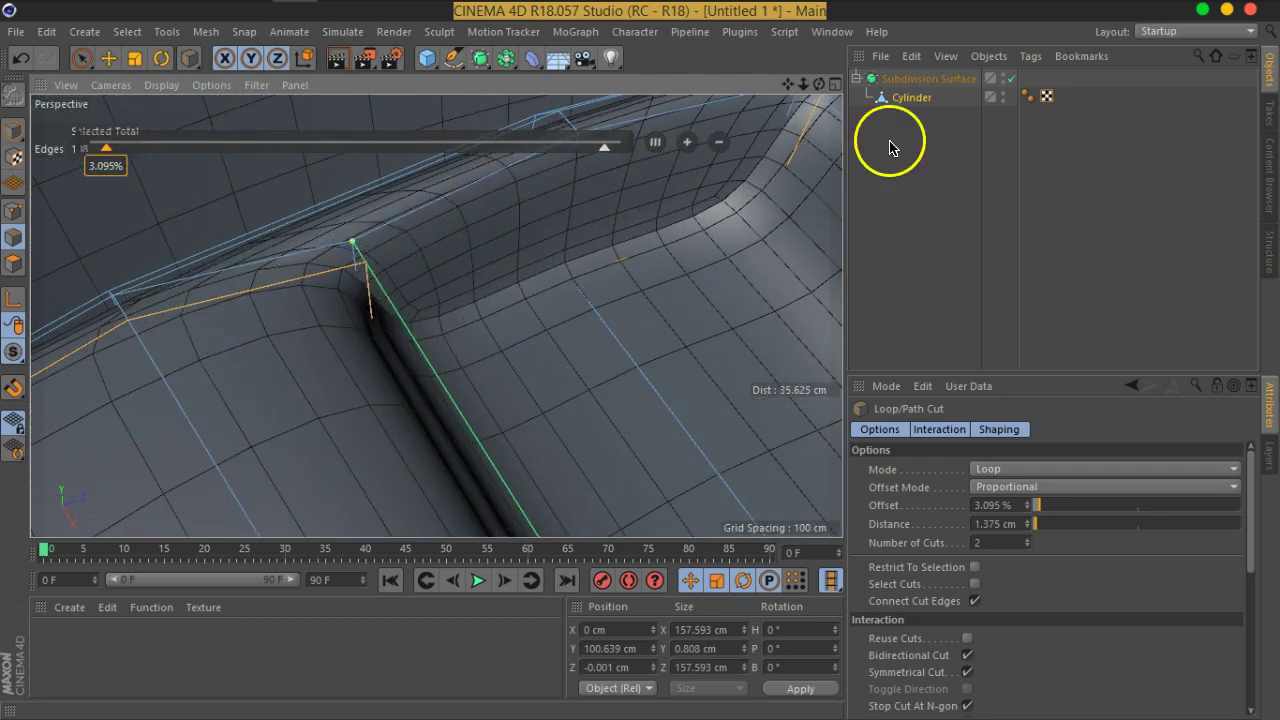
pyautogui.click(1008, 78)
pyautogui.moveTo(543, 243); pyautogui.dragTo(253, 171)
# In Point mode, use the Slide tool to move a point tight against the slot corner.
pyautogui.click(82, 57)
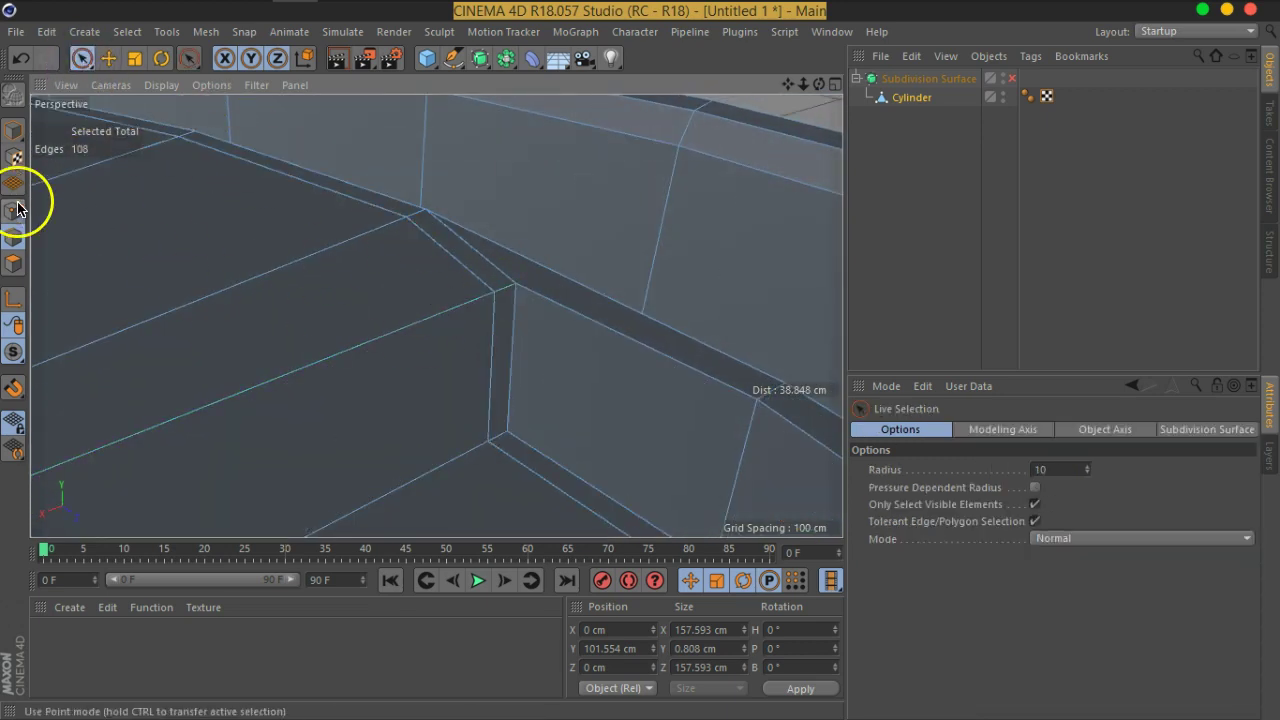
pyautogui.click(17, 215)
pyautogui.rightClick(498, 297)
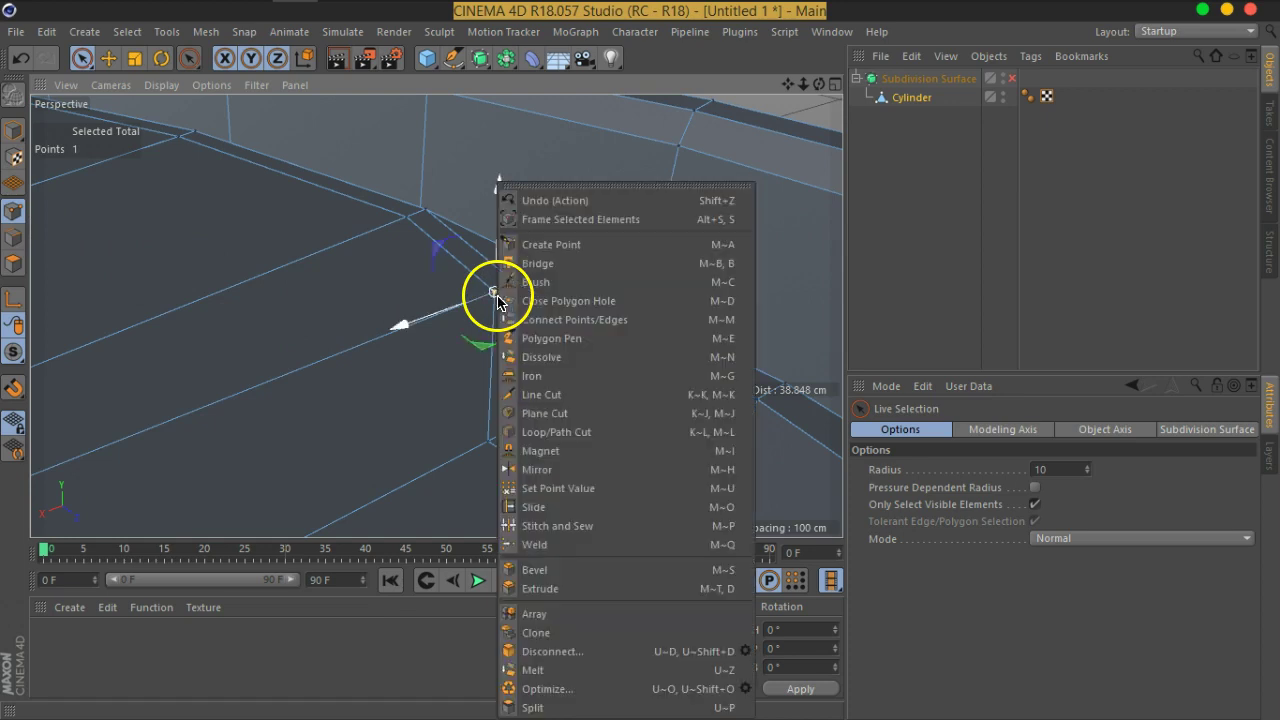
pyautogui.click(543, 508)
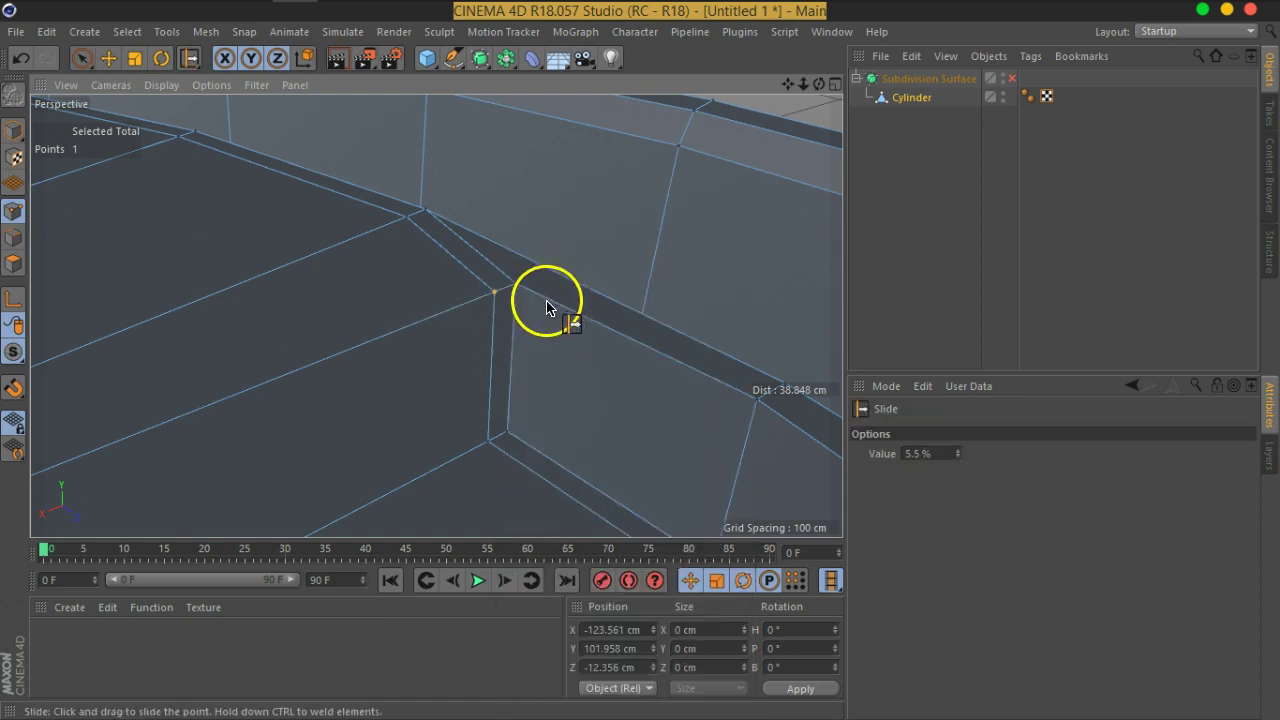
pyautogui.moveTo(547, 308); pyautogui.dragTo(502, 314)
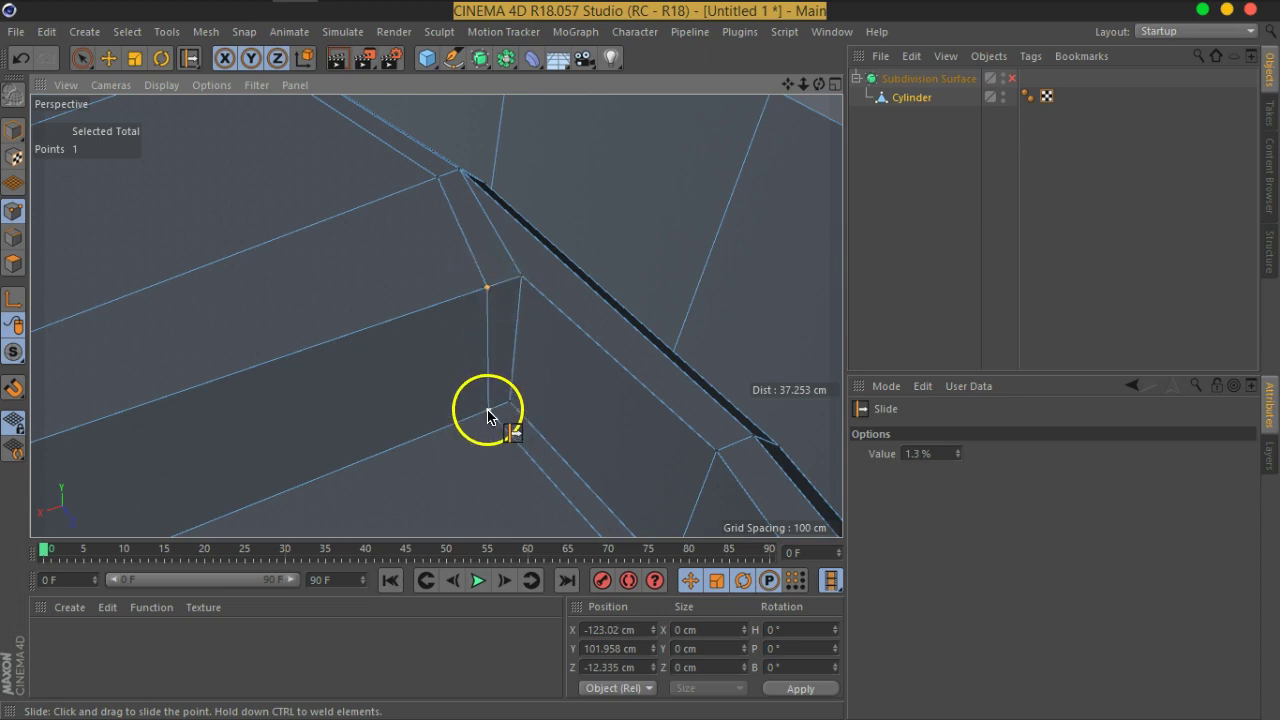
pyautogui.moveTo(477, 418); pyautogui.dragTo(442, 400)
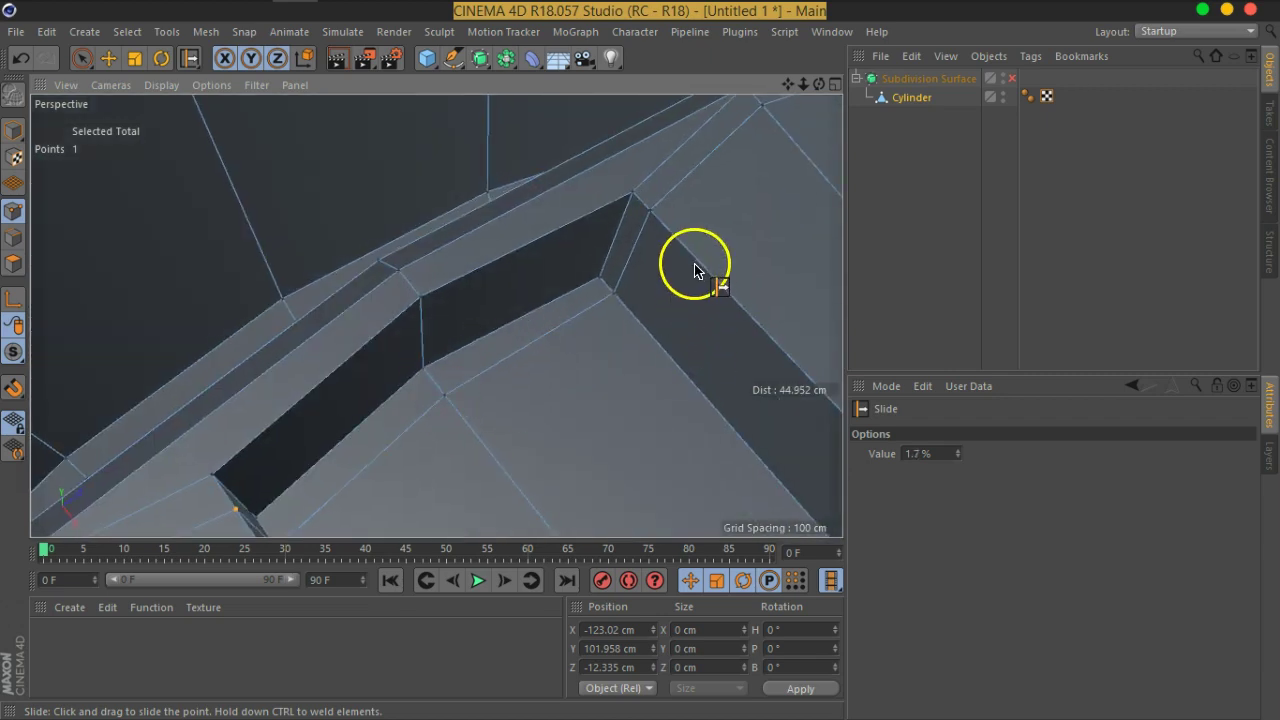
pyautogui.moveTo(656, 224); pyautogui.dragTo(629, 306)
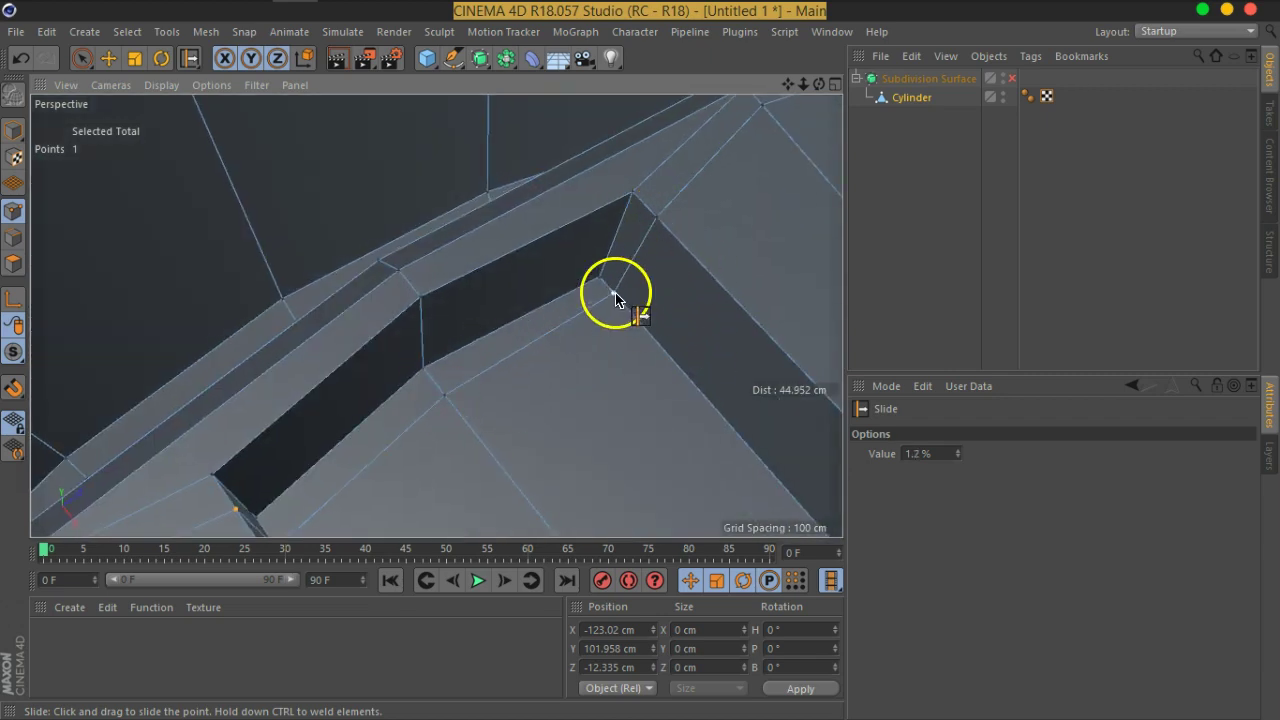
# Slide another point closer along its edge near the next slot.
pyautogui.moveTo(617, 383); pyautogui.dragTo(410, 311)
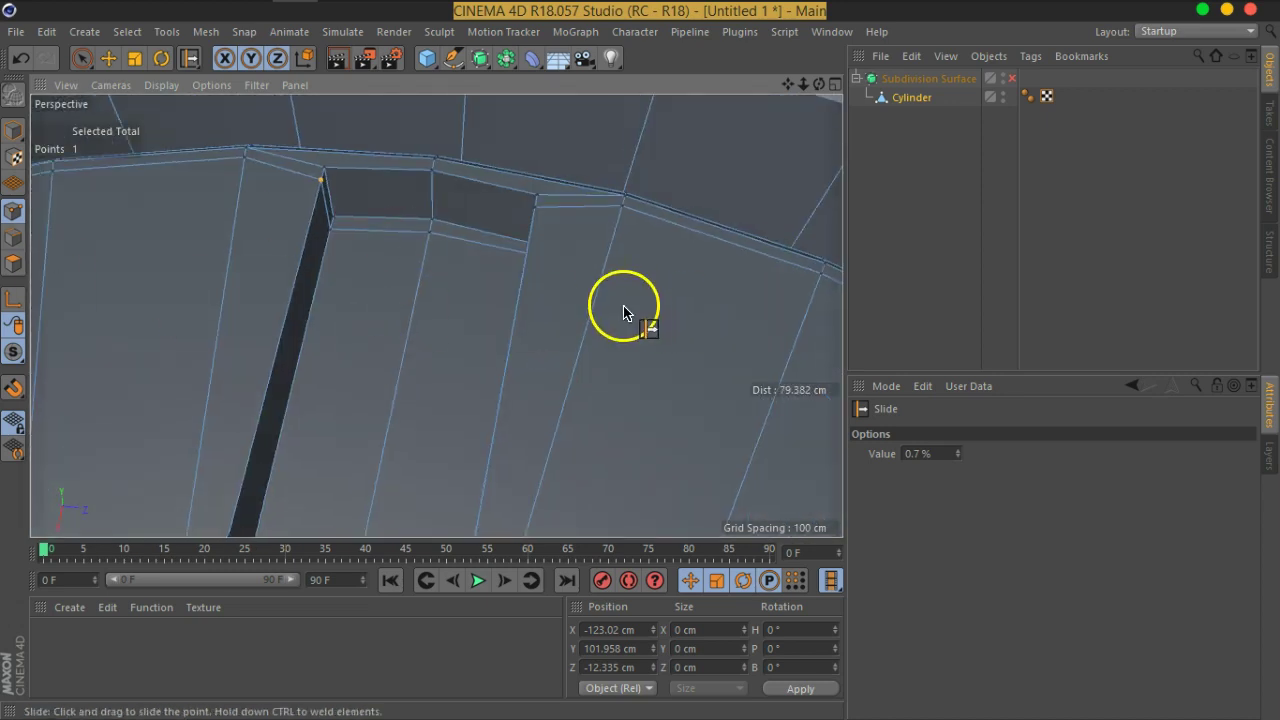
pyautogui.scroll(-3)
pyautogui.moveTo(400, 397); pyautogui.dragTo(587, 256)
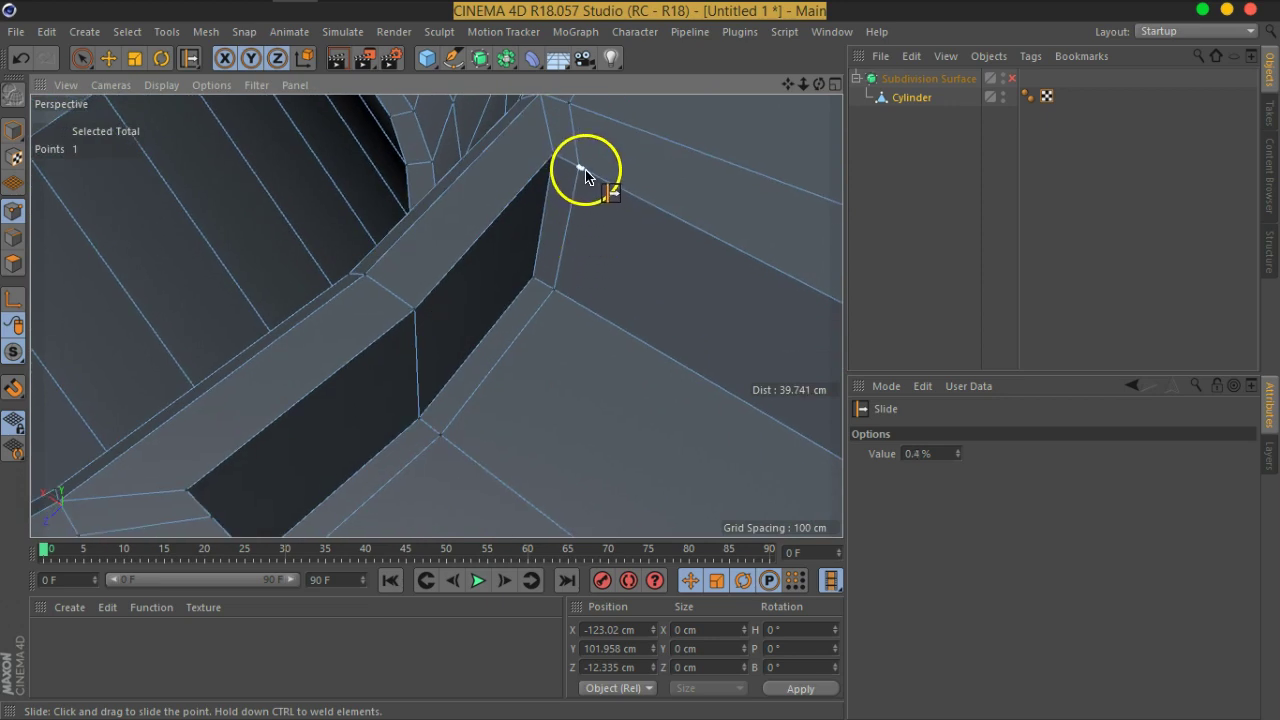
pyautogui.moveTo(559, 297); pyautogui.dragTo(513, 485)
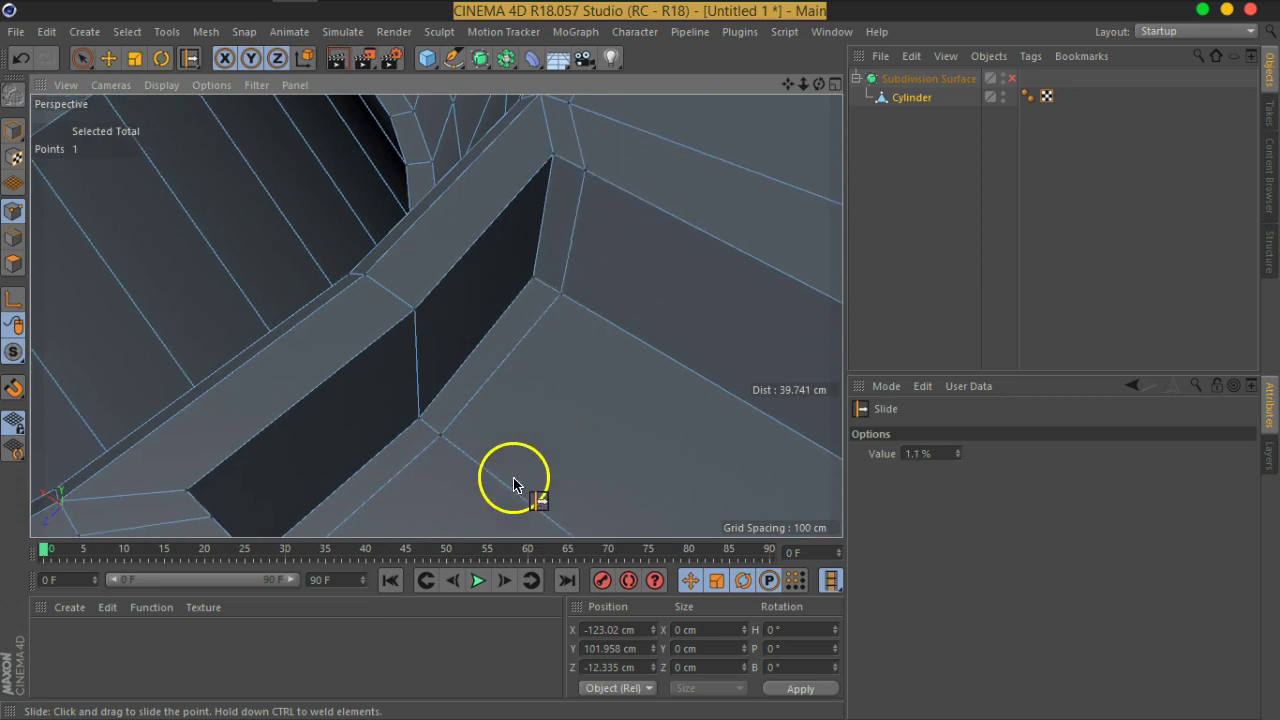
pyautogui.moveTo(448, 445); pyautogui.dragTo(227, 336)
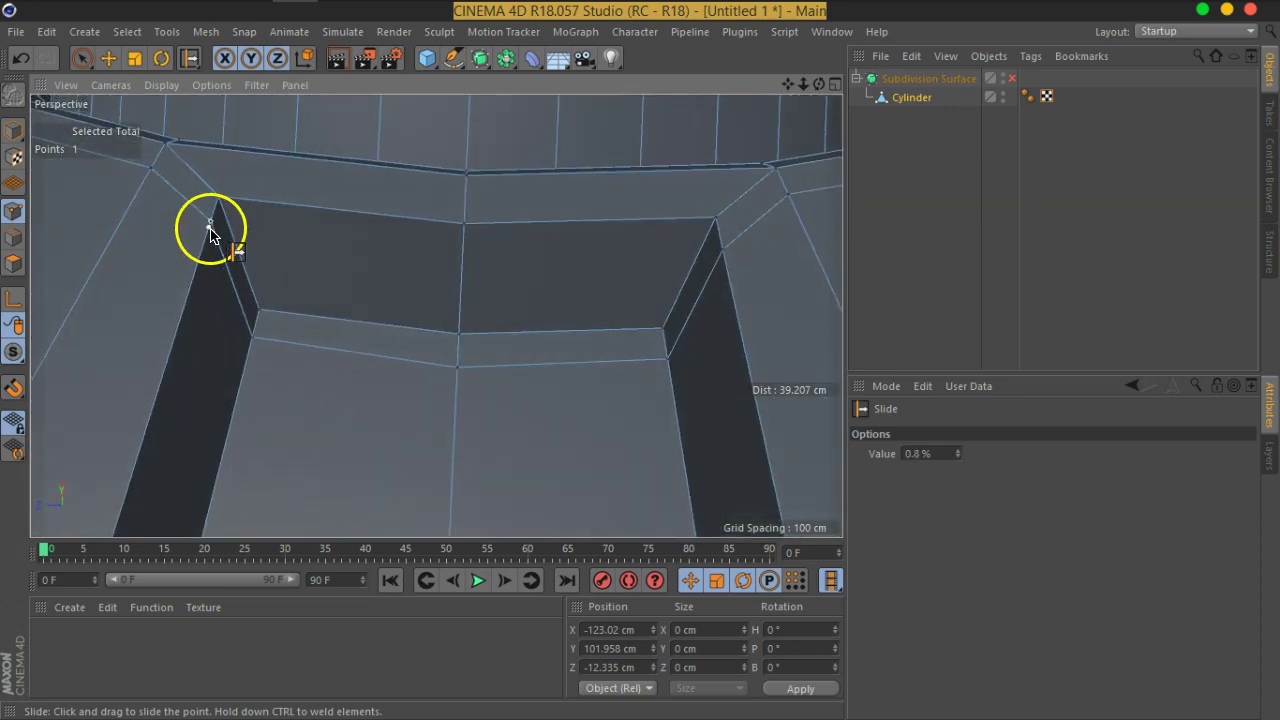
pyautogui.scroll(-3)
pyautogui.scroll(-3)
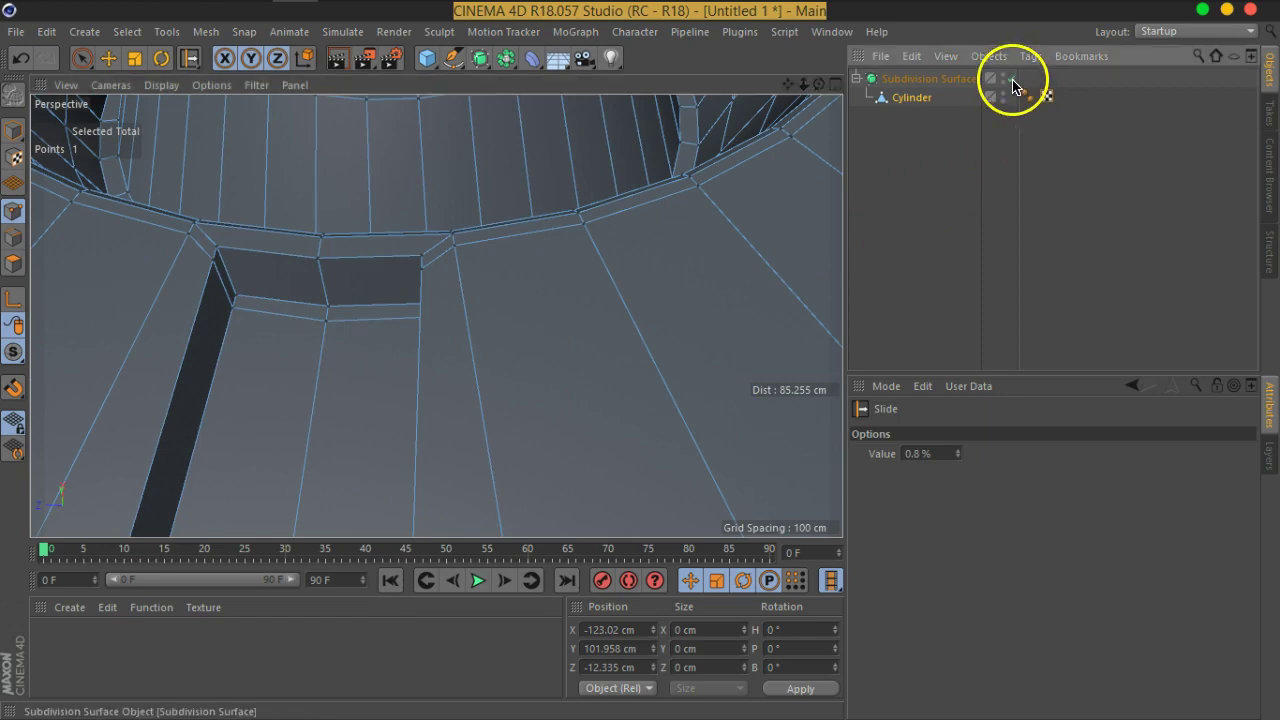
# Preview the corners with Subdivision Surface on, then return to the cage view.
pyautogui.click(1012, 78)
pyautogui.moveTo(391, 334); pyautogui.dragTo(676, 318)
pyautogui.scroll(3)
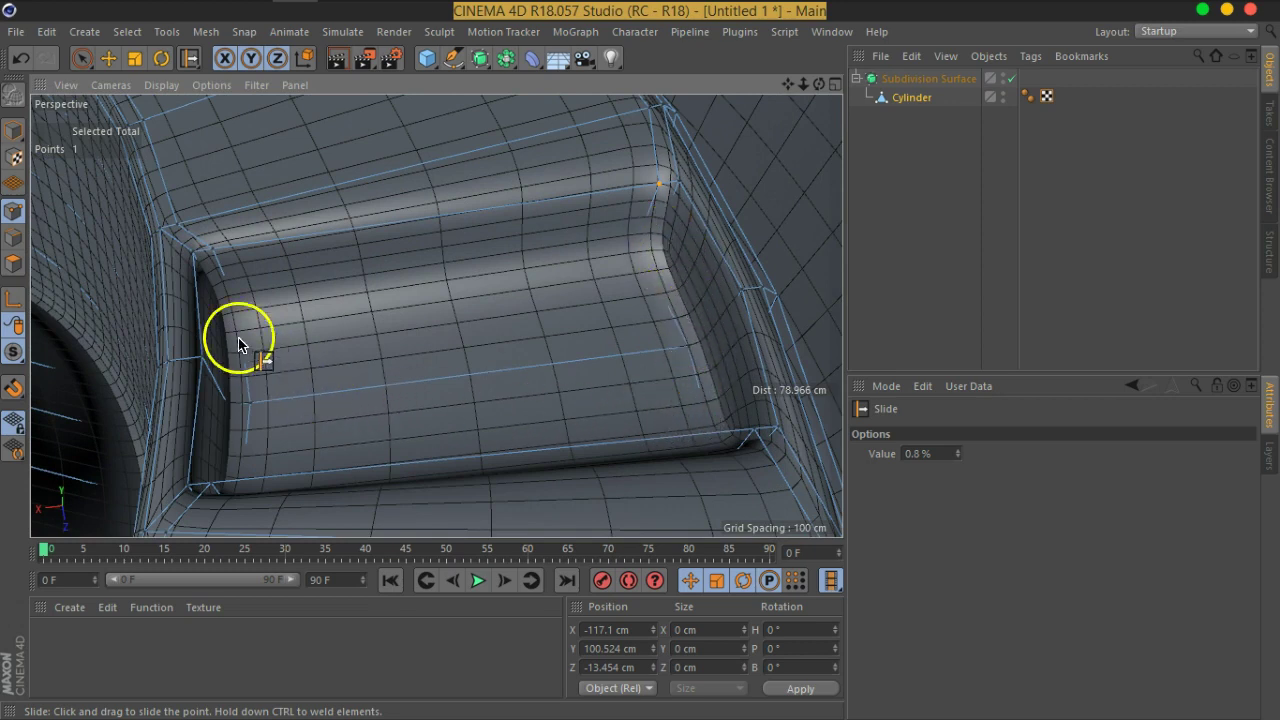
pyautogui.click(1011, 78)
pyautogui.moveTo(536, 293); pyautogui.dragTo(872, 320)
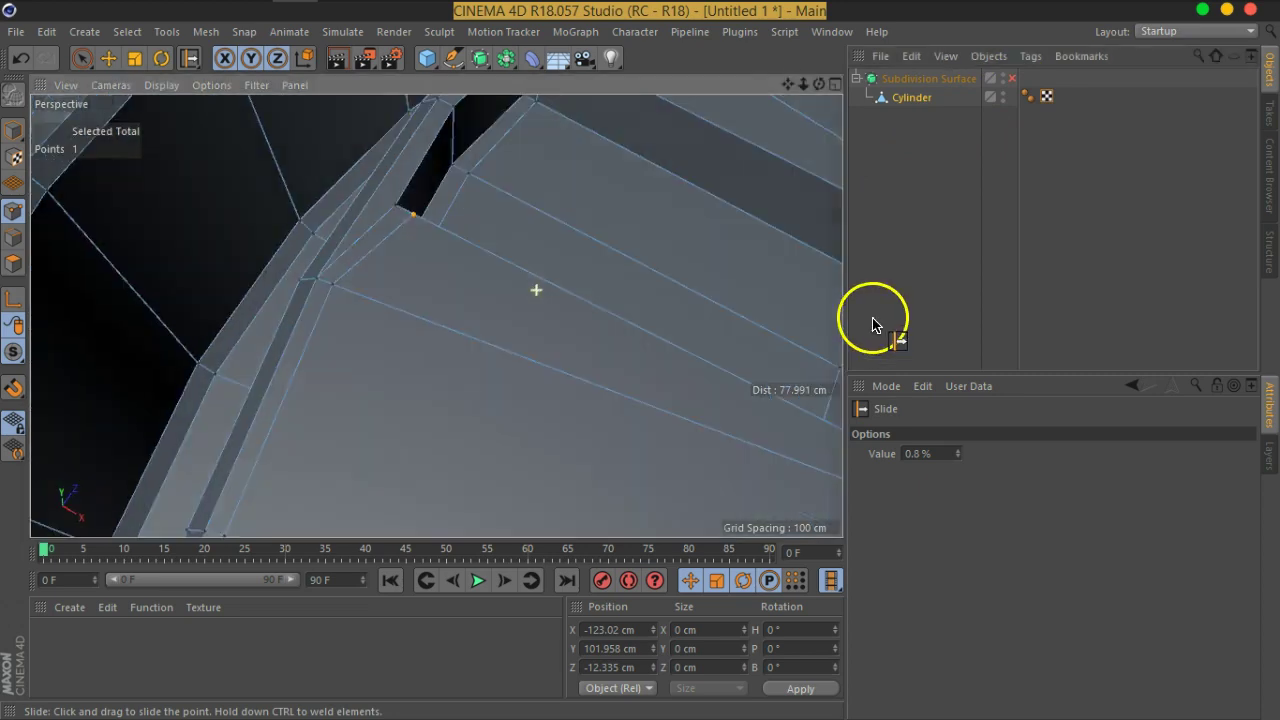
# With Loop Selection in edge mode, pick the slot's rim loop and add its floor loop (20 edges).
pyautogui.moveTo(651, 229); pyautogui.dragTo(523, 314)
pyautogui.rightClick(527, 340)
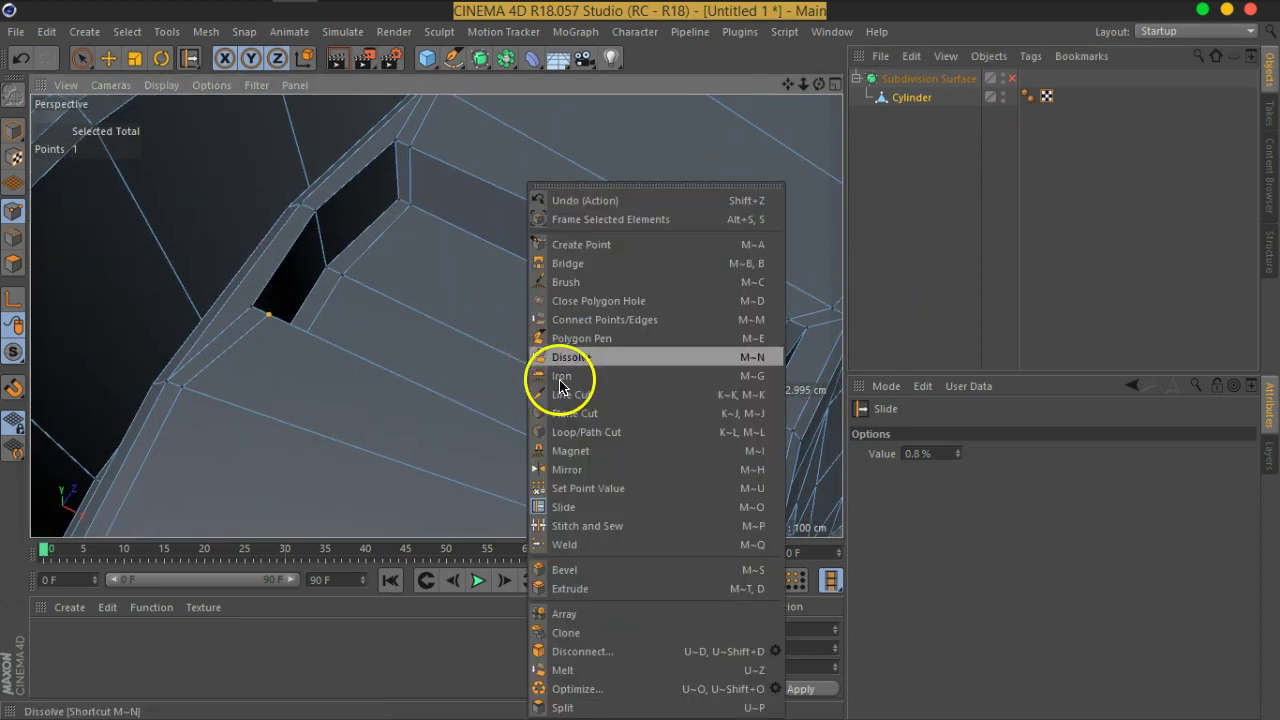
pyautogui.click(127, 31)
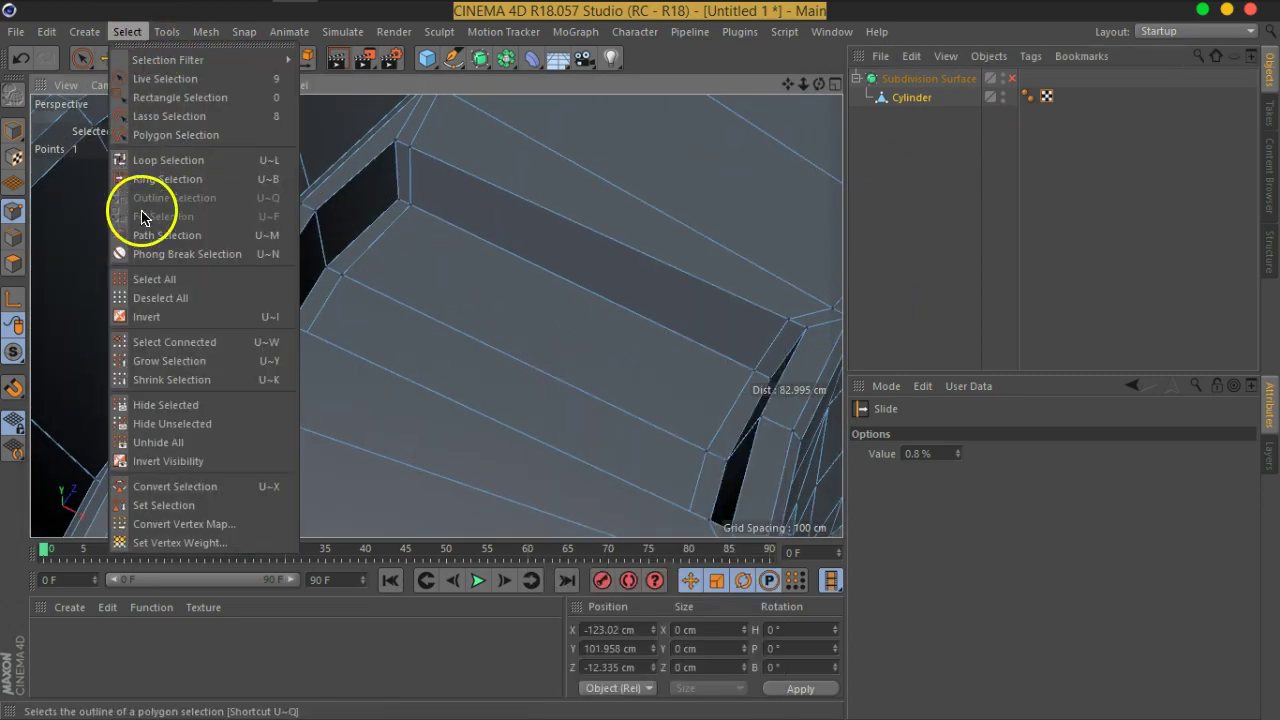
pyautogui.click(145, 158)
pyautogui.click(470, 234)
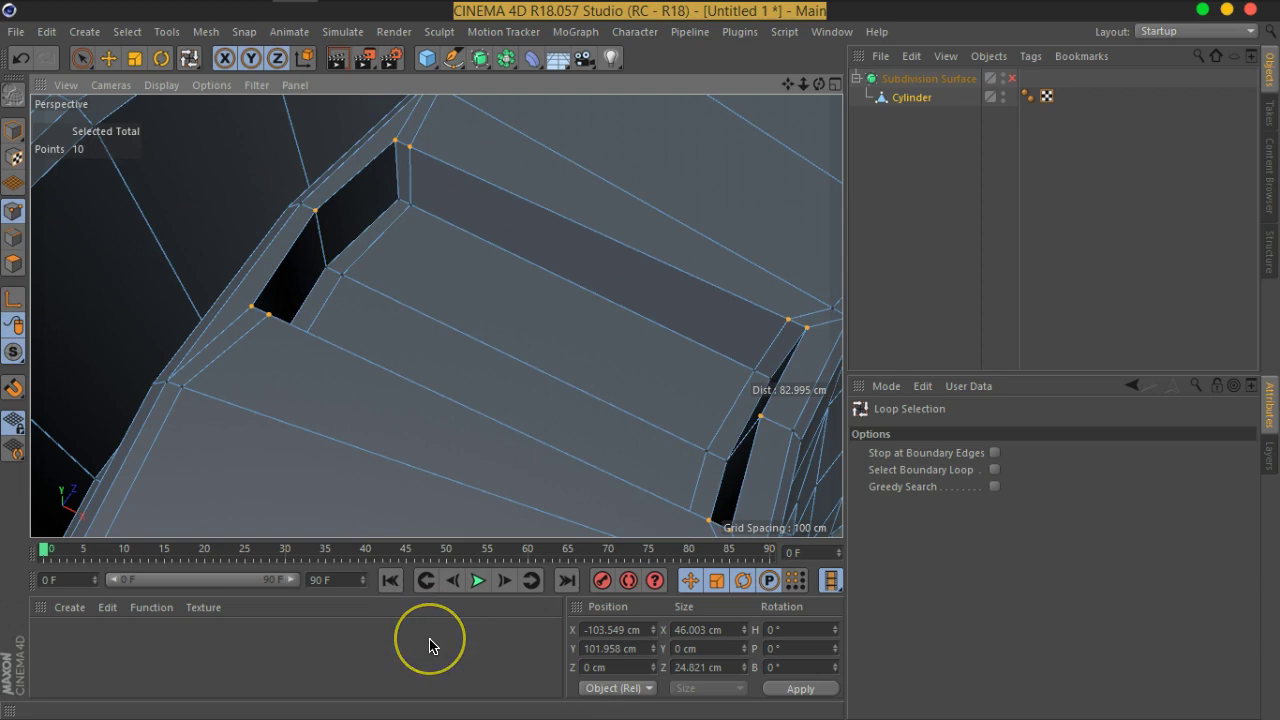
pyautogui.click(15, 237)
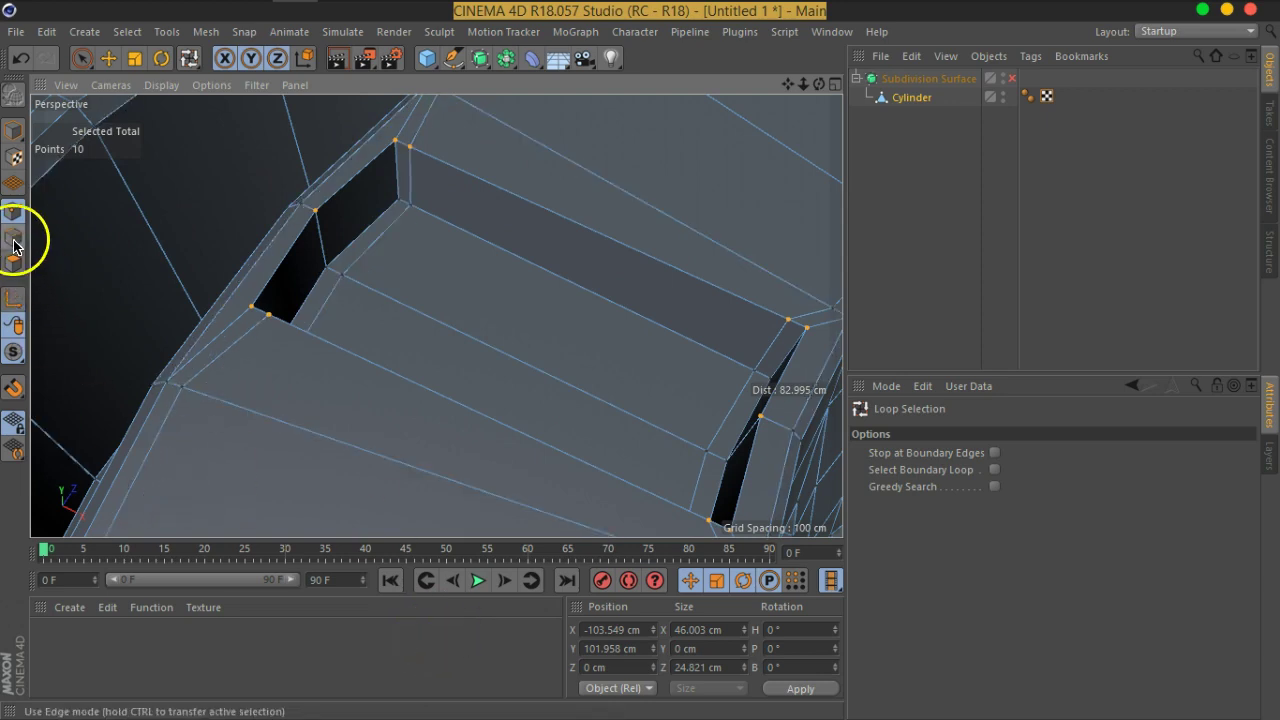
pyautogui.click(356, 184)
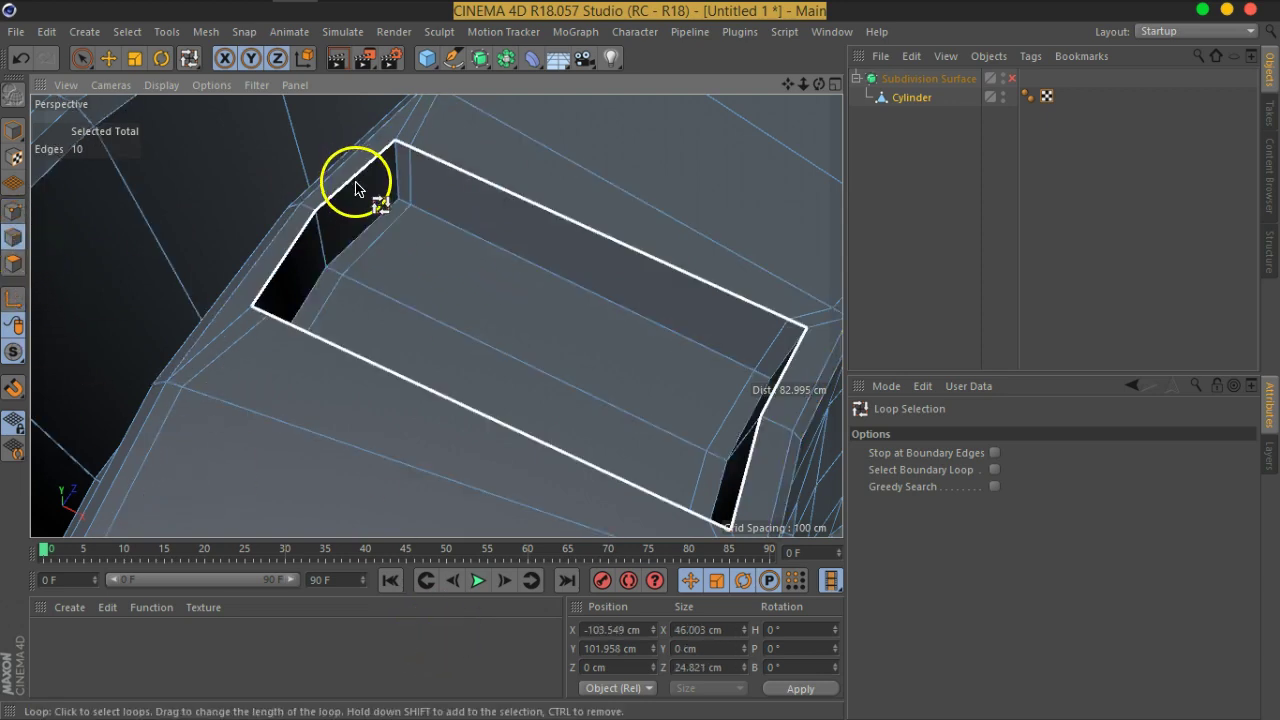
pyautogui.click(378, 232)
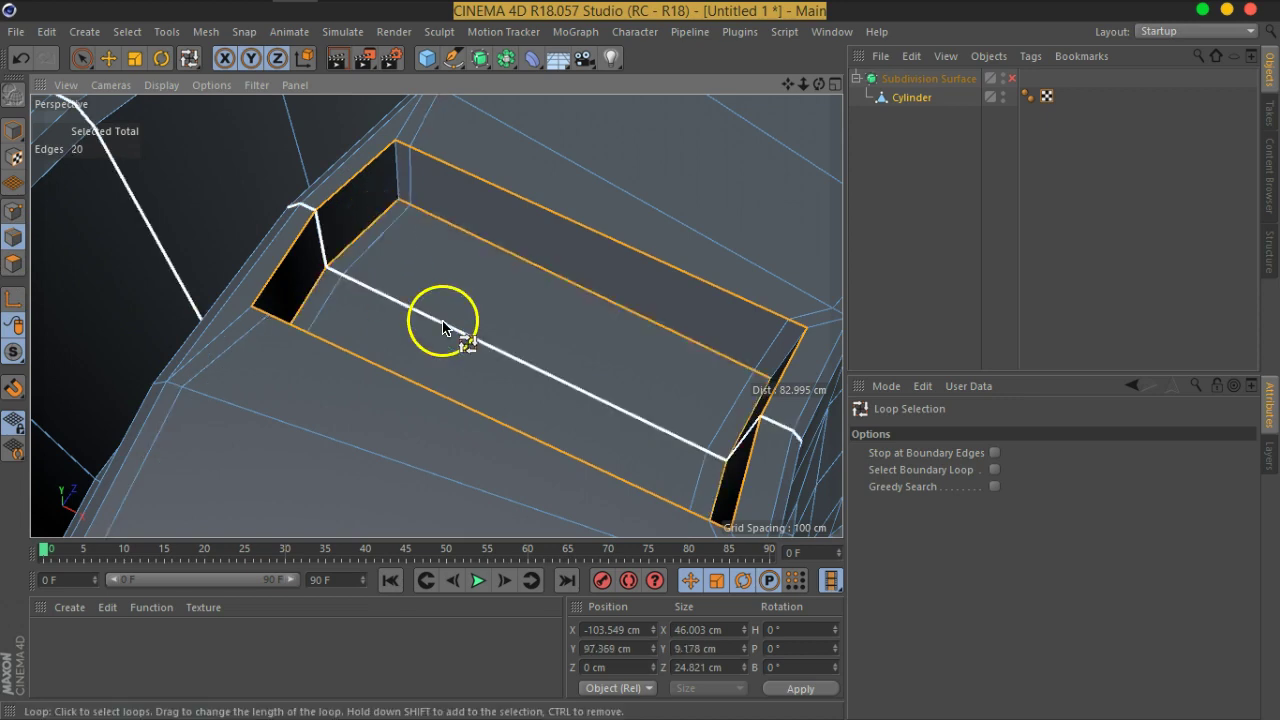
pyautogui.scroll(-3)
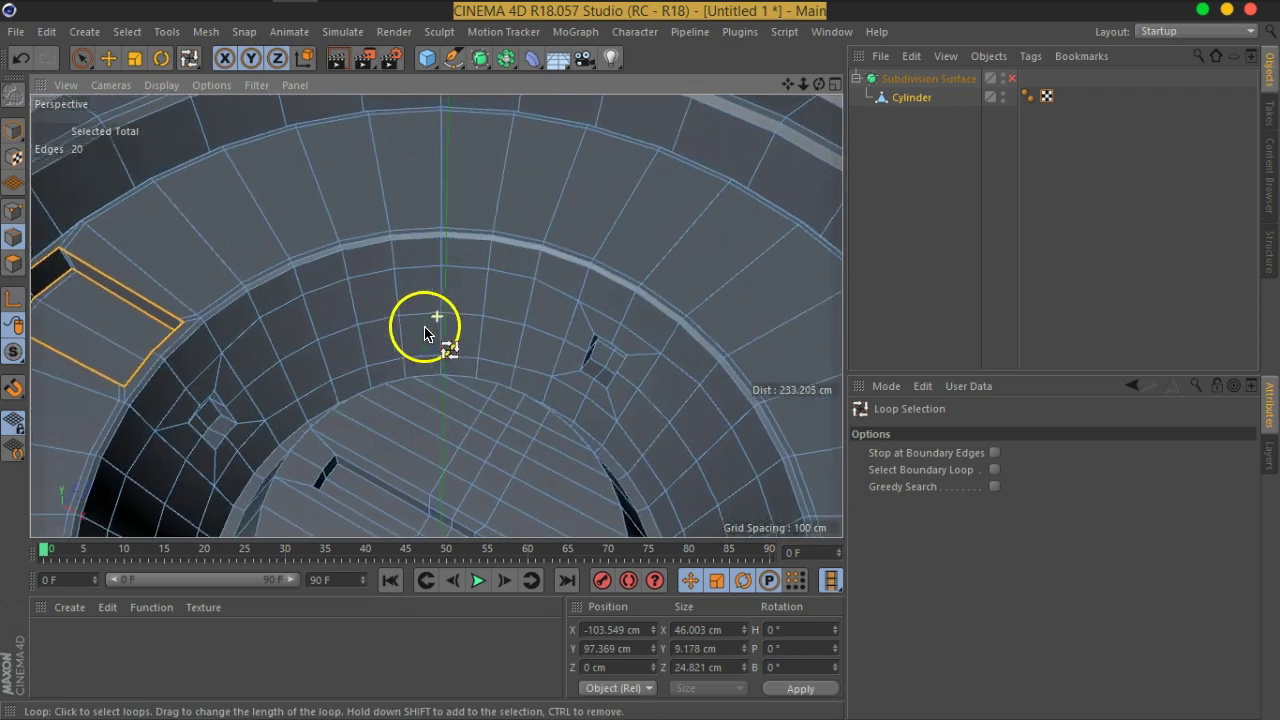
pyautogui.moveTo(437, 372); pyautogui.dragTo(443, 257)
pyautogui.scroll(3)
# Bevel the slot's rim and floor edges to 0.453 cm, keeping Uniform mitering.
pyautogui.rightClick(364, 254)
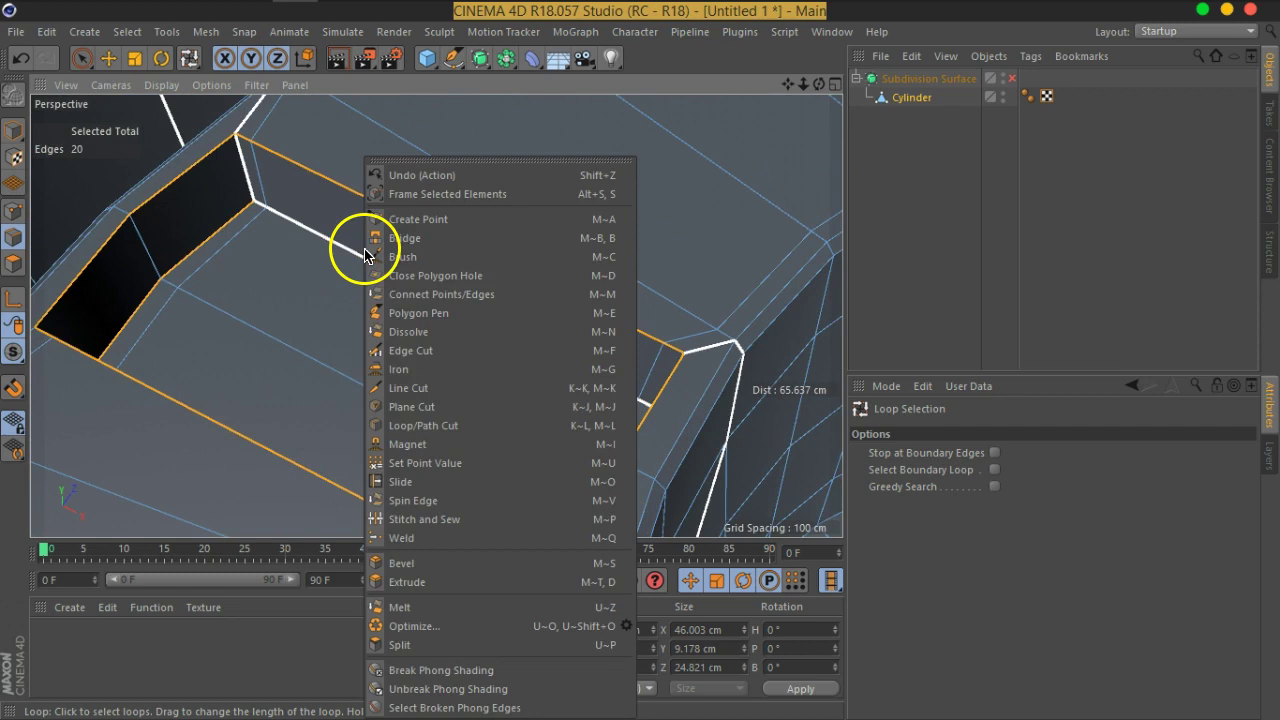
pyautogui.click(430, 560)
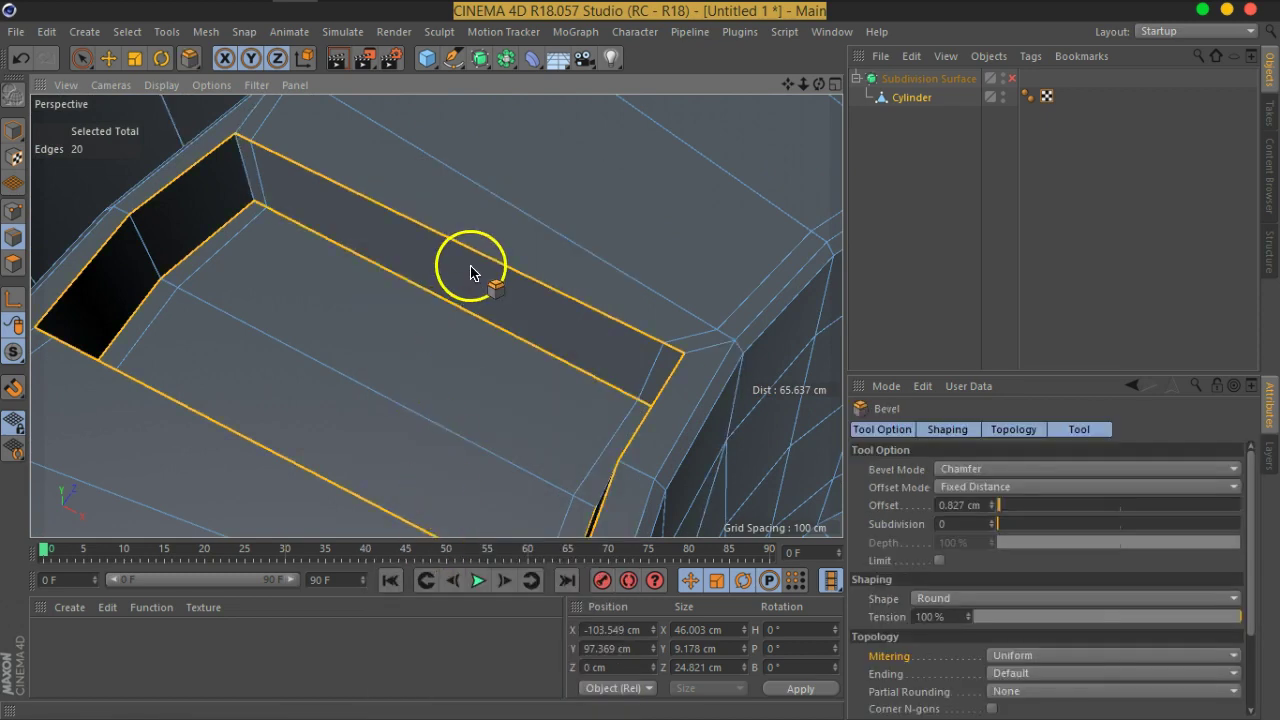
pyautogui.moveTo(473, 252); pyautogui.dragTo(478, 253)
pyautogui.scroll(-3)
pyautogui.moveTo(486, 371); pyautogui.dragTo(693, 335)
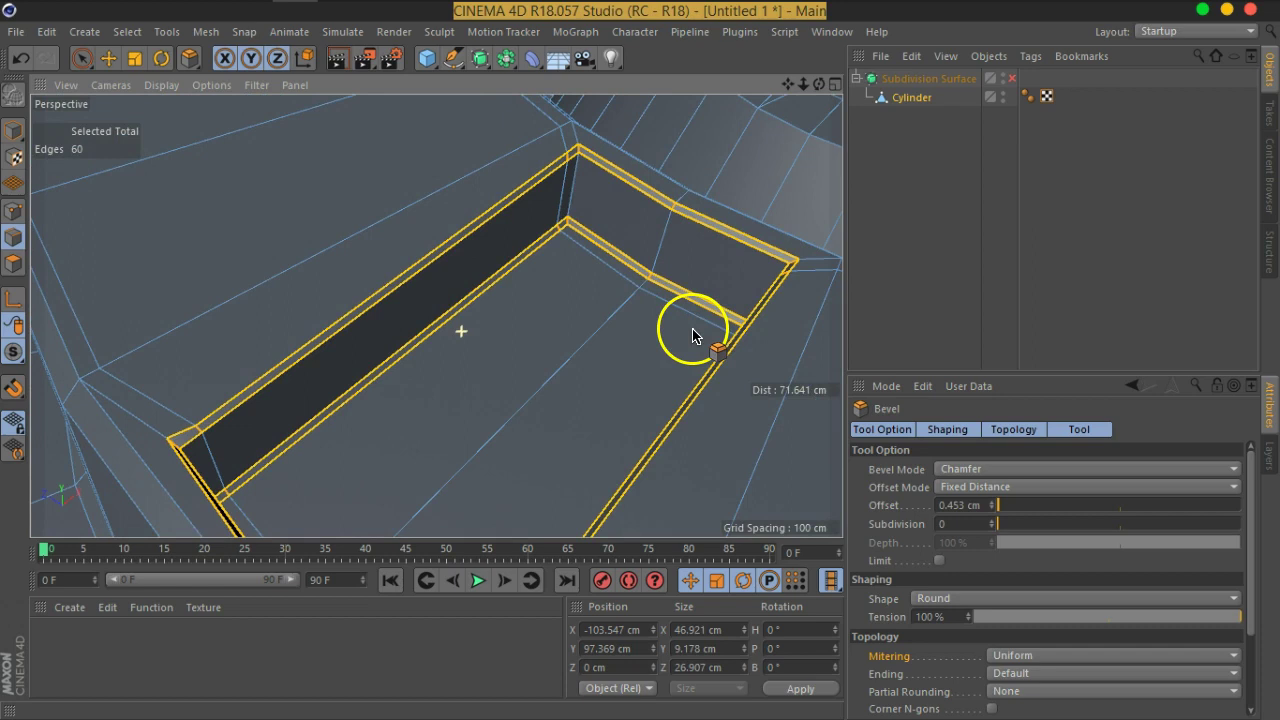
pyautogui.click(1028, 656)
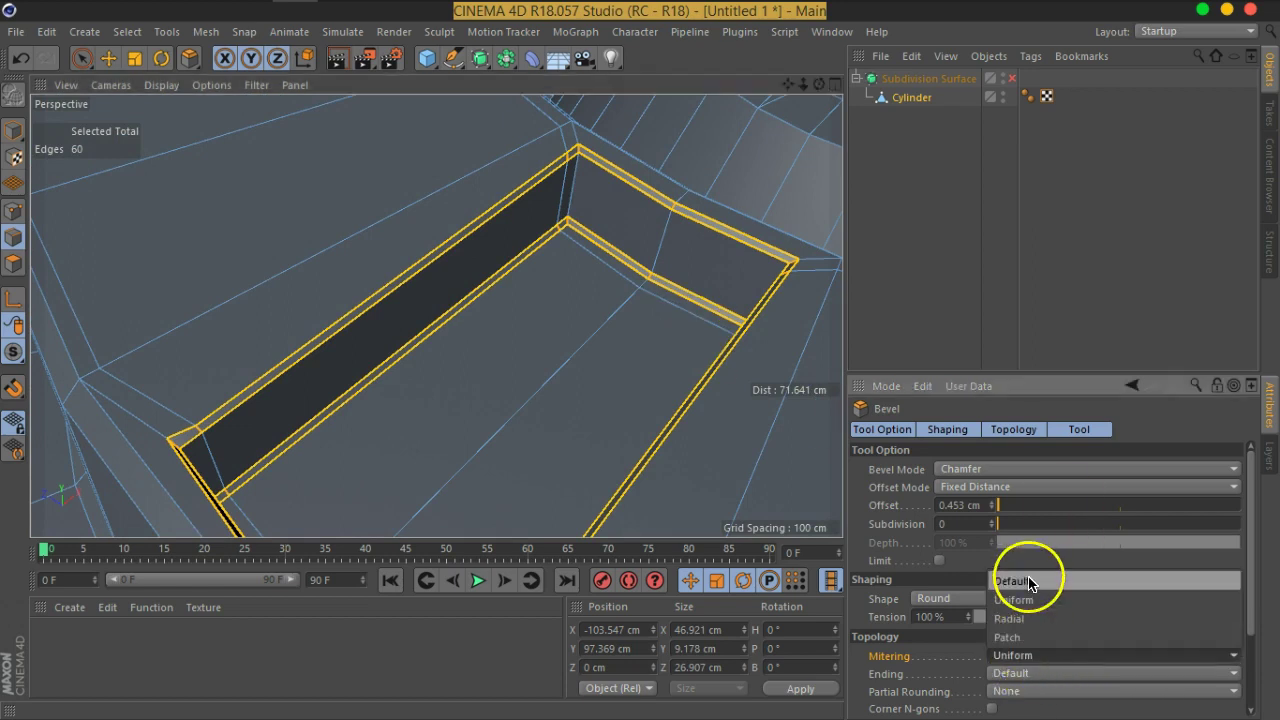
pyautogui.click(1030, 582)
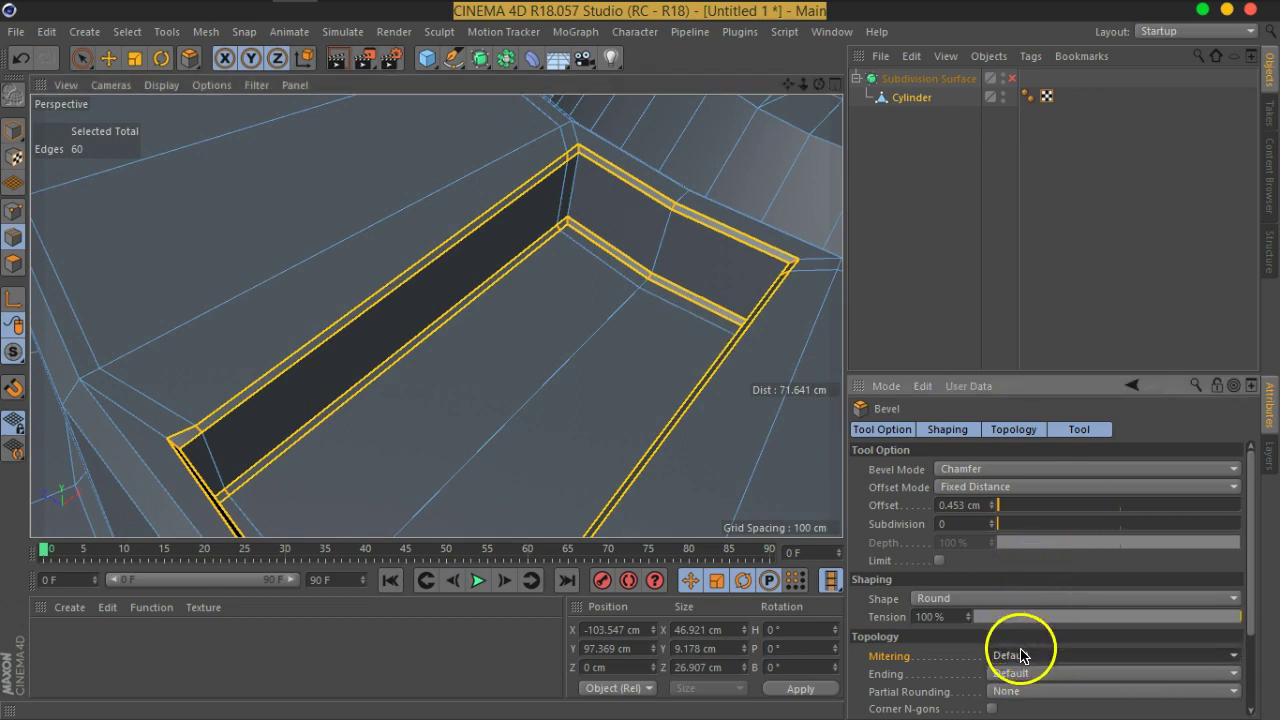
pyautogui.click(1020, 655)
pyautogui.click(1027, 600)
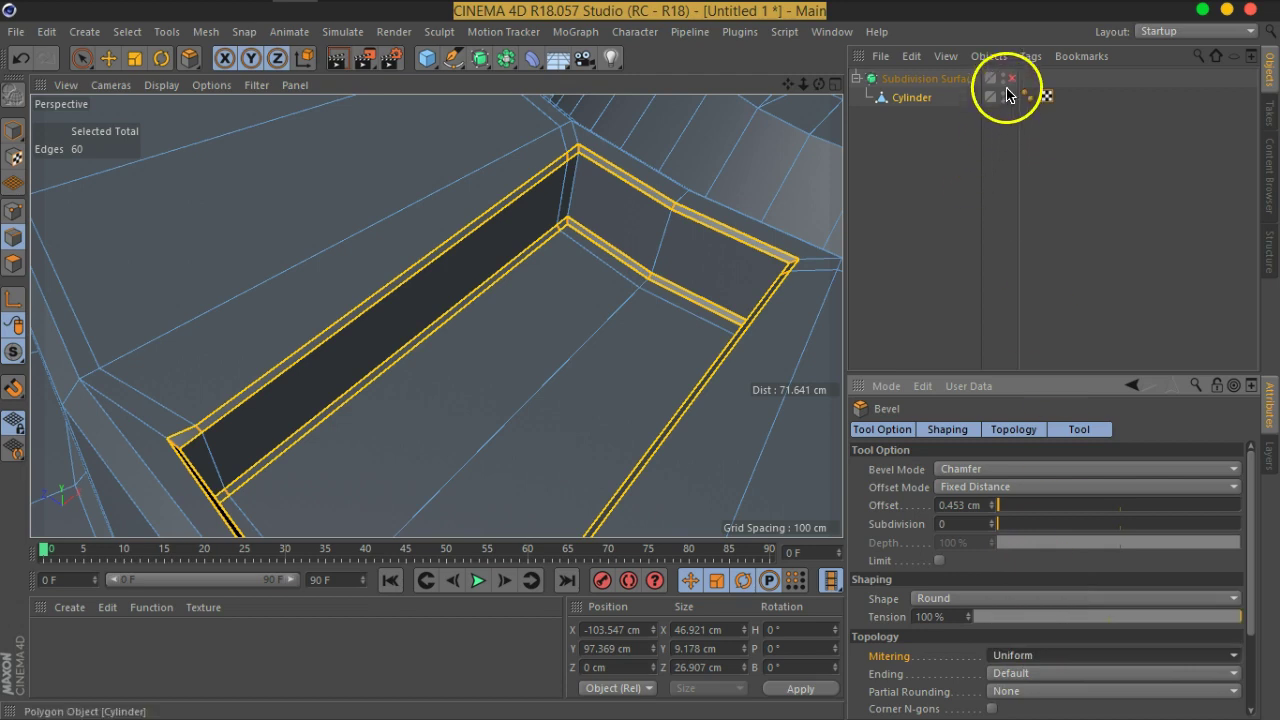
# Turn on Subdivision Surface and inspect the smoothed slot and an inner pocket.
pyautogui.click(1012, 78)
pyautogui.moveTo(749, 300); pyautogui.dragTo(543, 418)
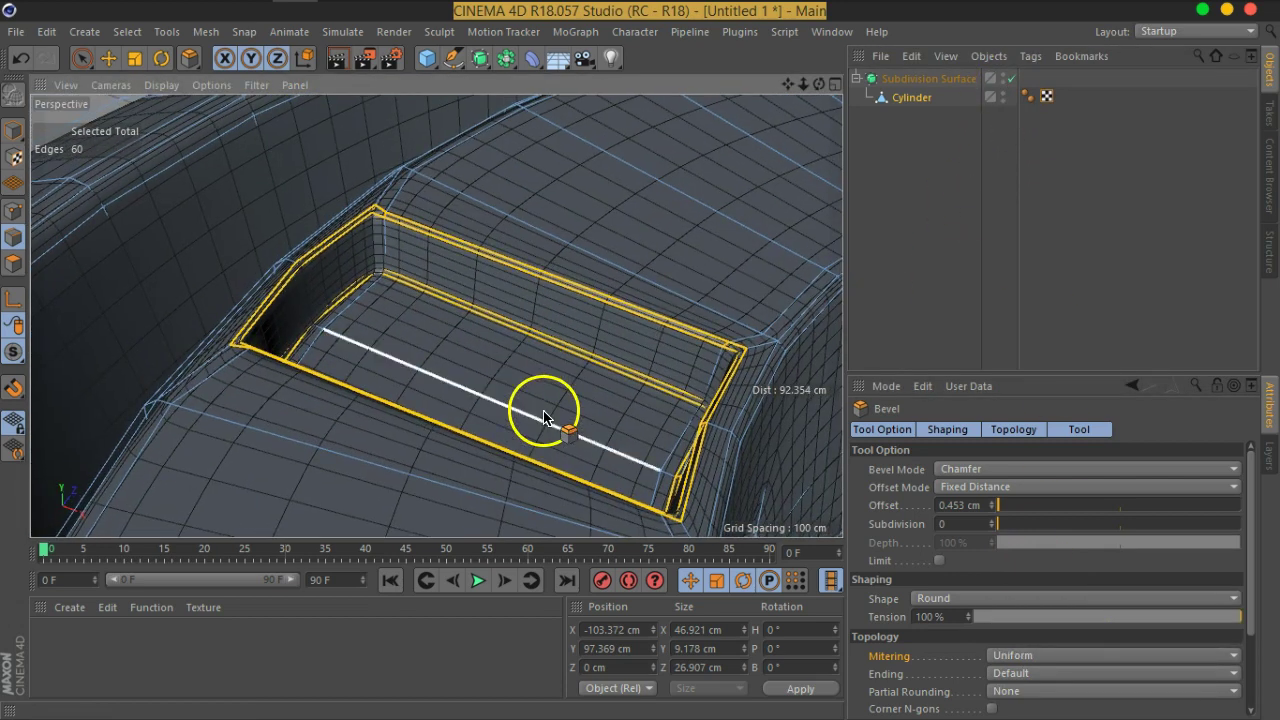
pyautogui.moveTo(757, 366); pyautogui.dragTo(351, 303)
pyautogui.moveTo(343, 296); pyautogui.dragTo(623, 297)
pyautogui.scroll(3)
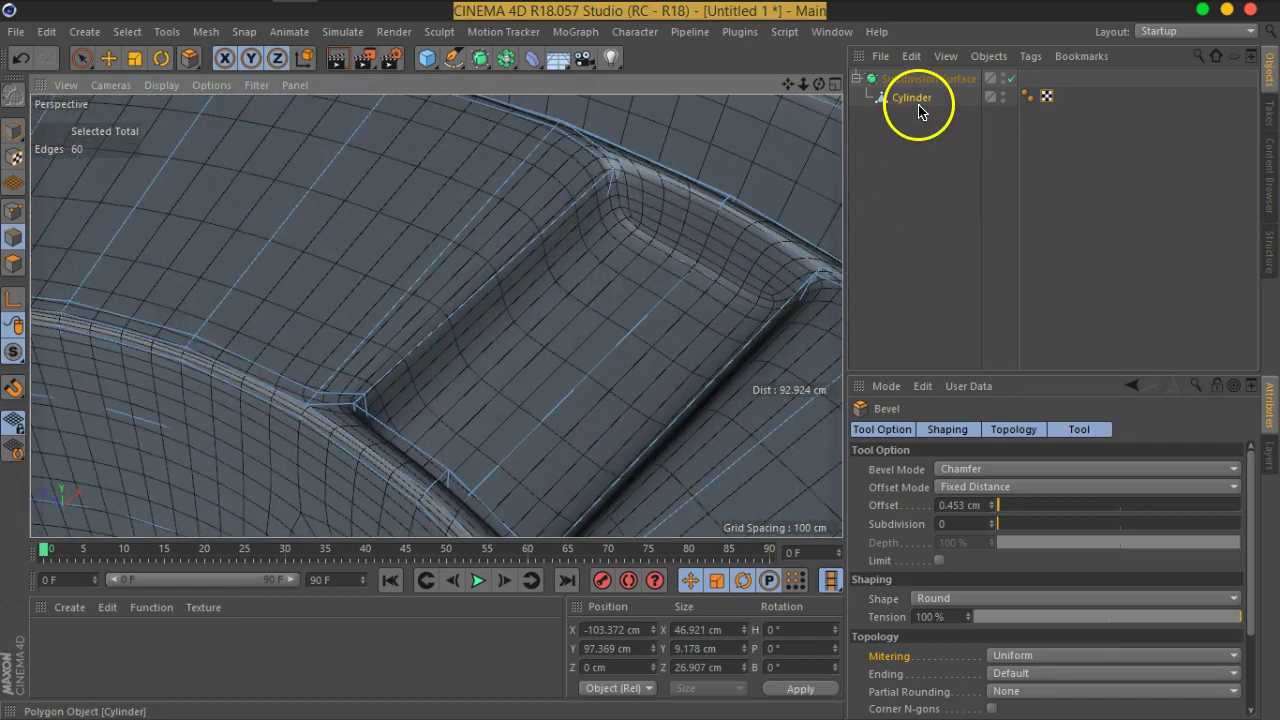
# With smoothing off, loop-select the pocket rim, bevel it to 0.561 cm, then deselect.
pyautogui.click(1011, 78)
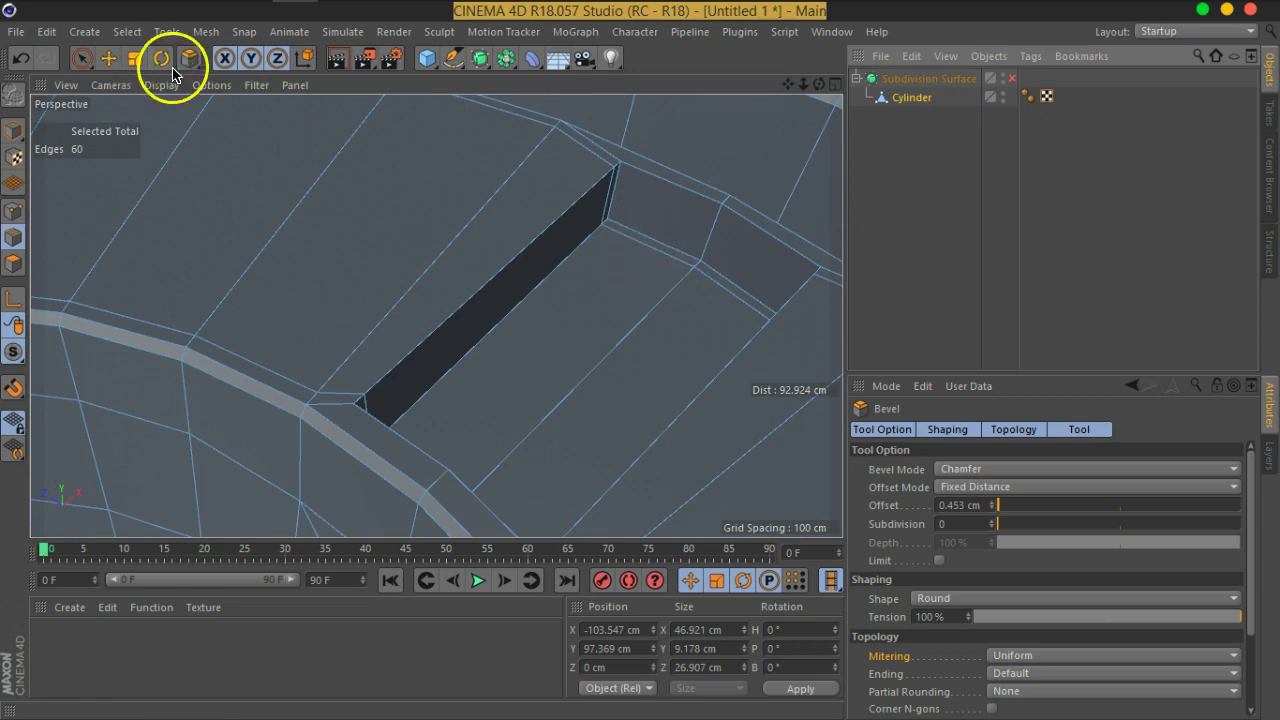
pyautogui.click(128, 31)
pyautogui.click(170, 165)
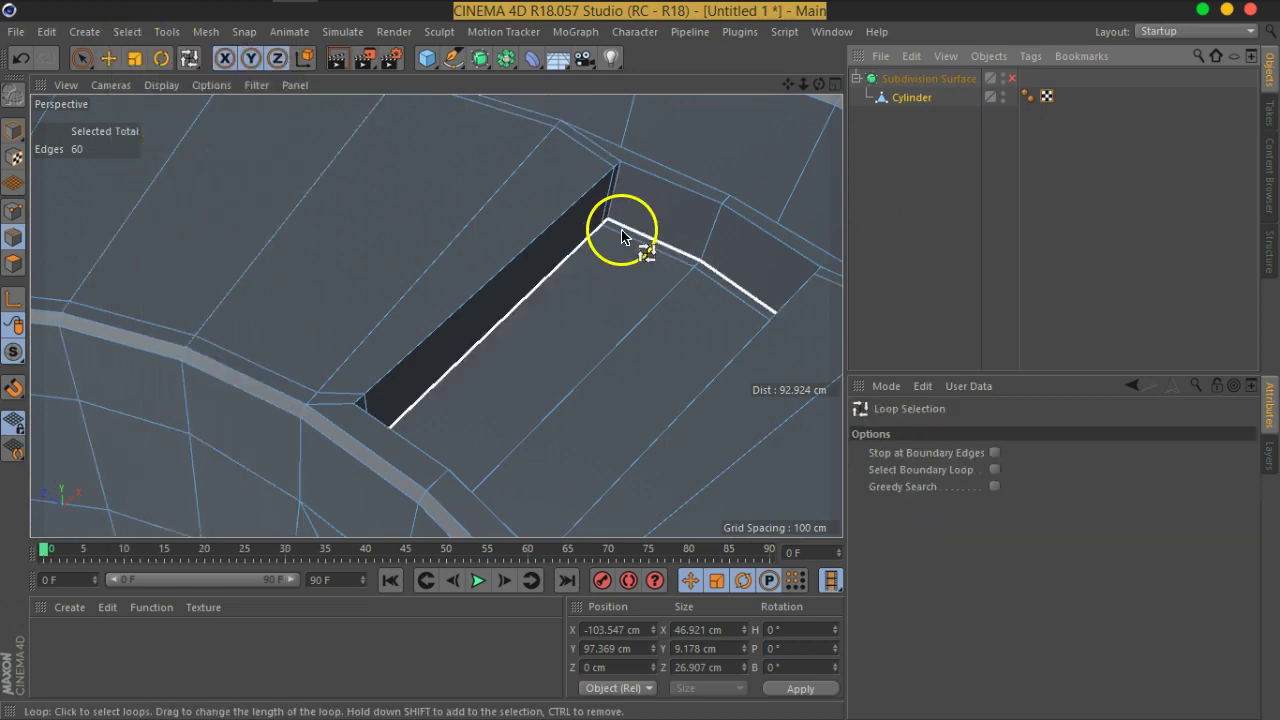
pyautogui.click(593, 247)
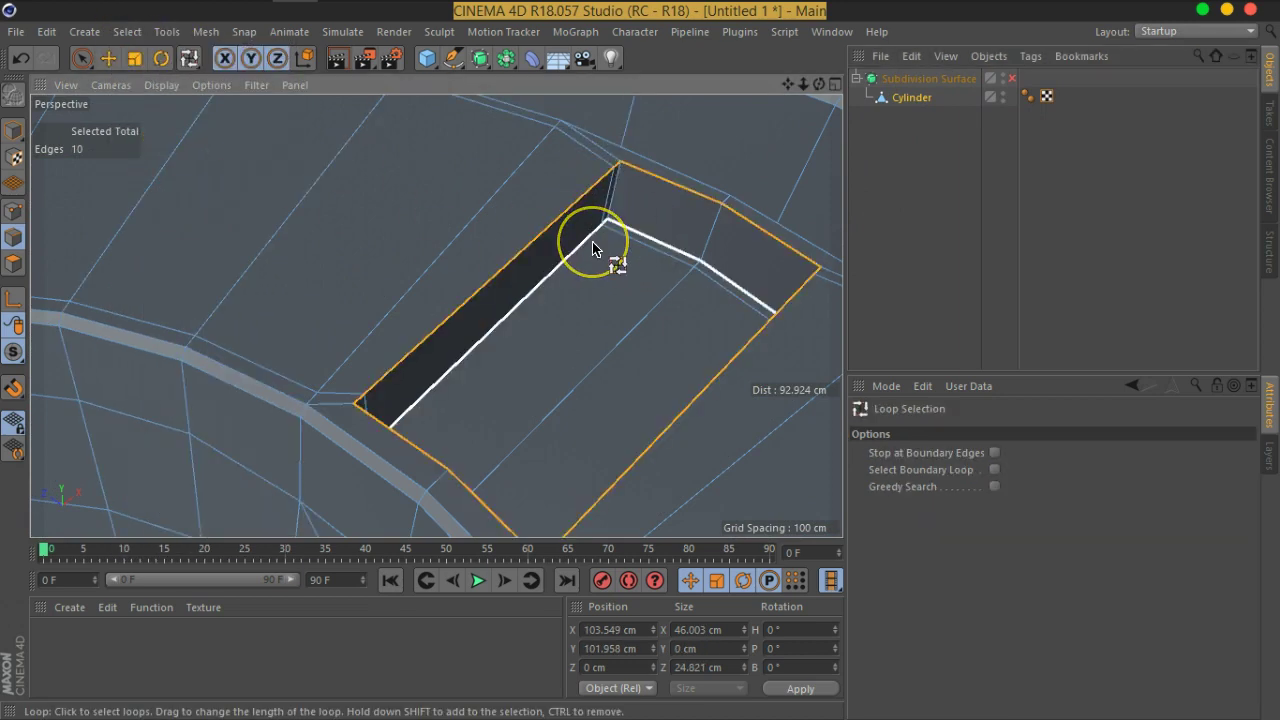
pyautogui.rightClick(593, 247)
pyautogui.click(651, 563)
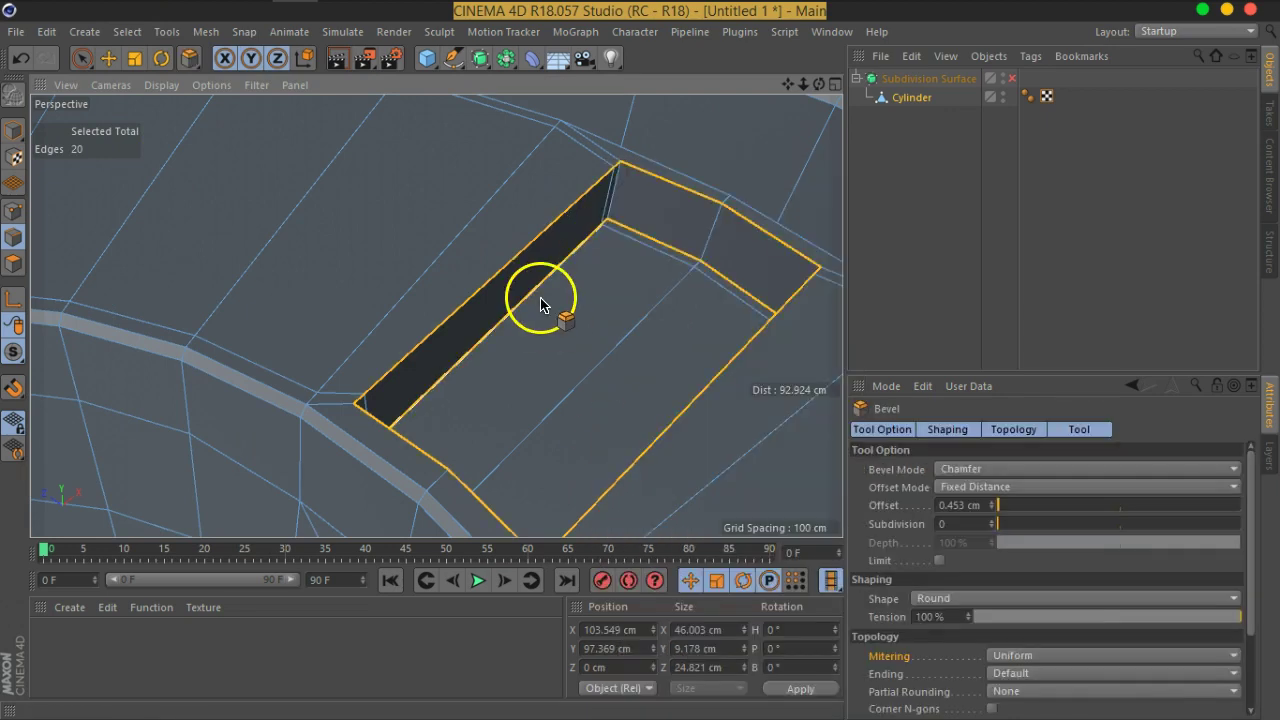
pyautogui.moveTo(535, 298); pyautogui.dragTo(537, 297)
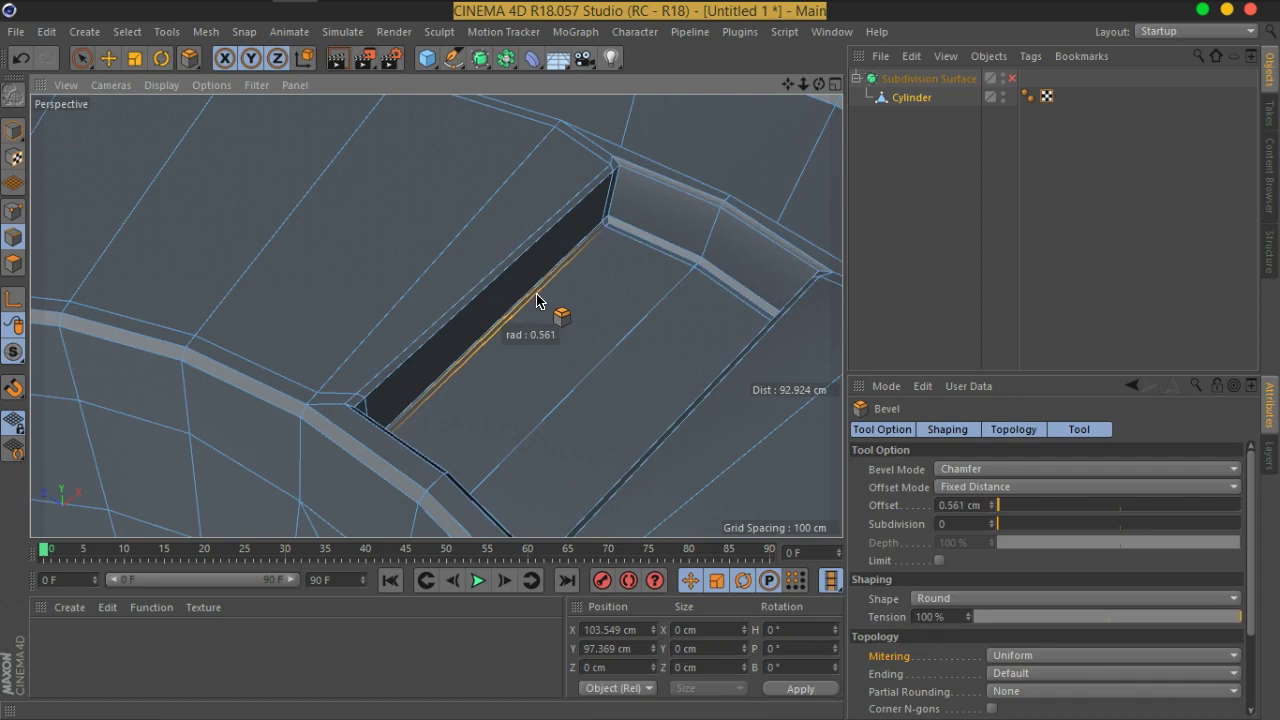
pyautogui.click(900, 200)
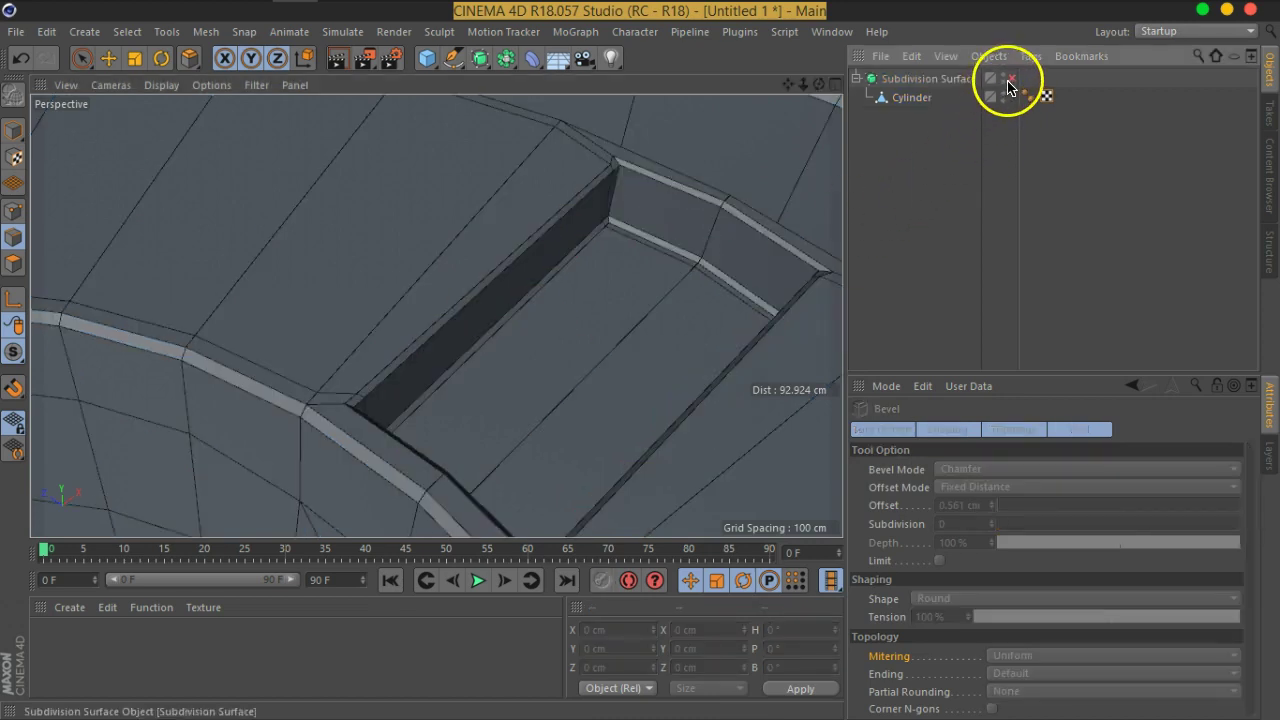
# Turn on the Subdivision Surface and view the smoothed cylinder with plain Gouraud shading.
pyautogui.click(1010, 79)
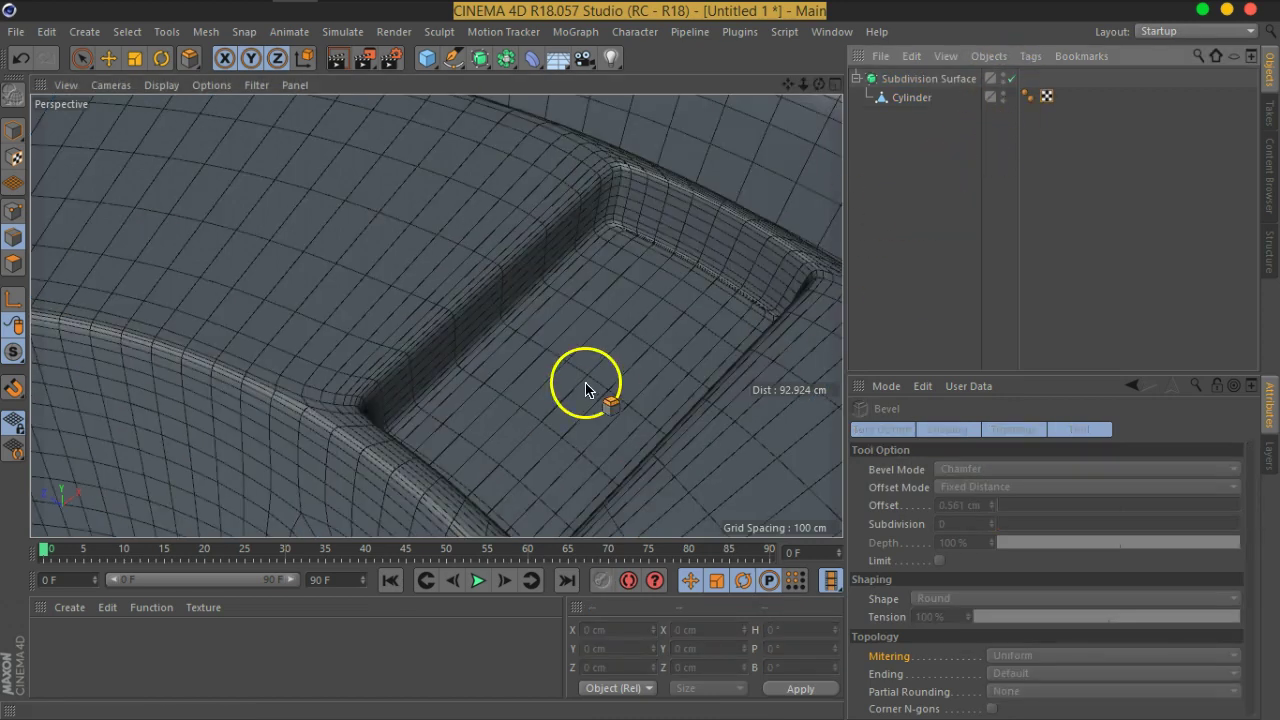
pyautogui.scroll(-3)
pyautogui.moveTo(654, 423); pyautogui.dragTo(310, 220)
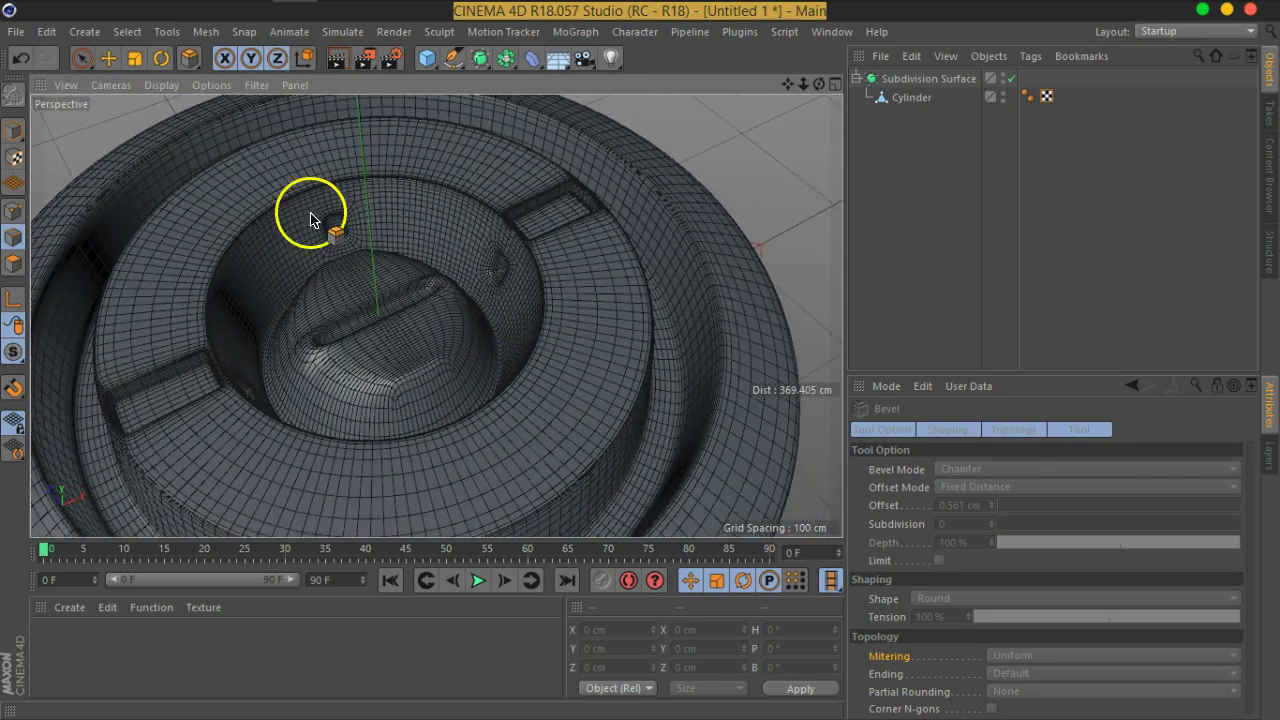
pyautogui.click(157, 85)
pyautogui.click(192, 113)
pyautogui.moveTo(729, 349); pyautogui.dragTo(177, 350)
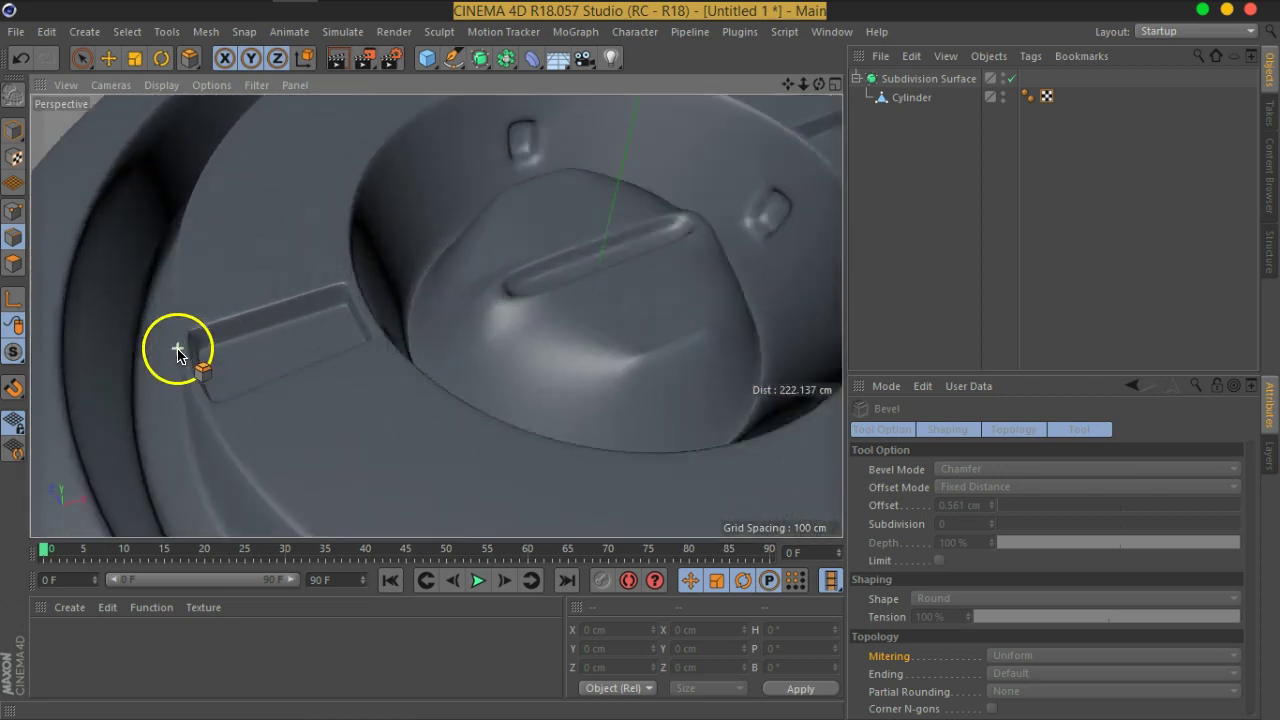
pyautogui.scroll(3)
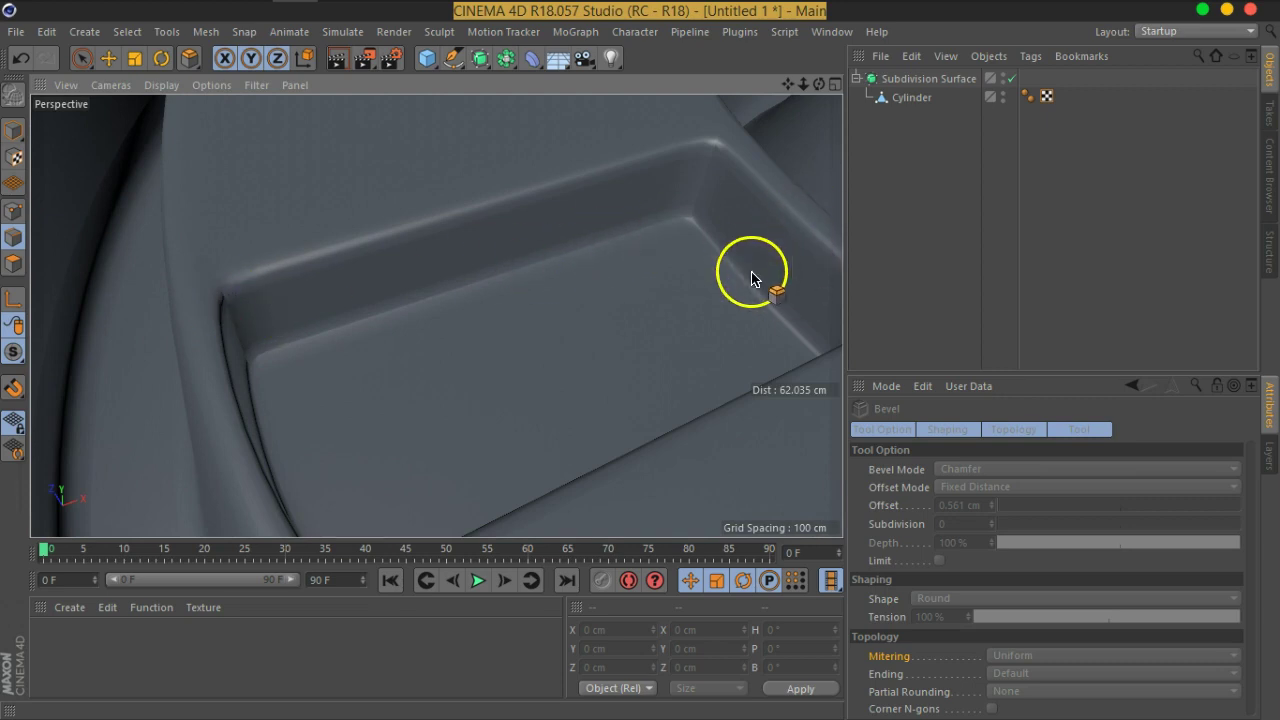
pyautogui.moveTo(752, 278); pyautogui.dragTo(709, 274)
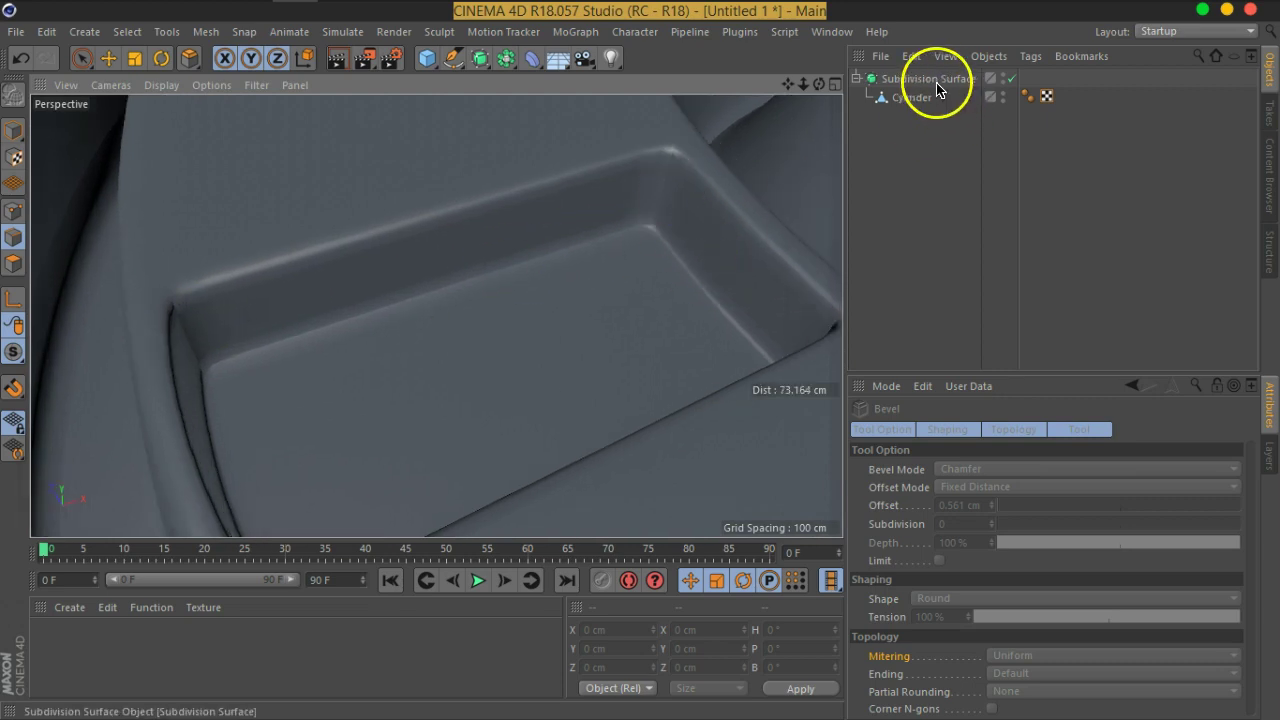
# Set the Subdivision Surface's Subdivision Editor level from 2 to 3.
pyautogui.click(935, 81)
pyautogui.click(915, 490)
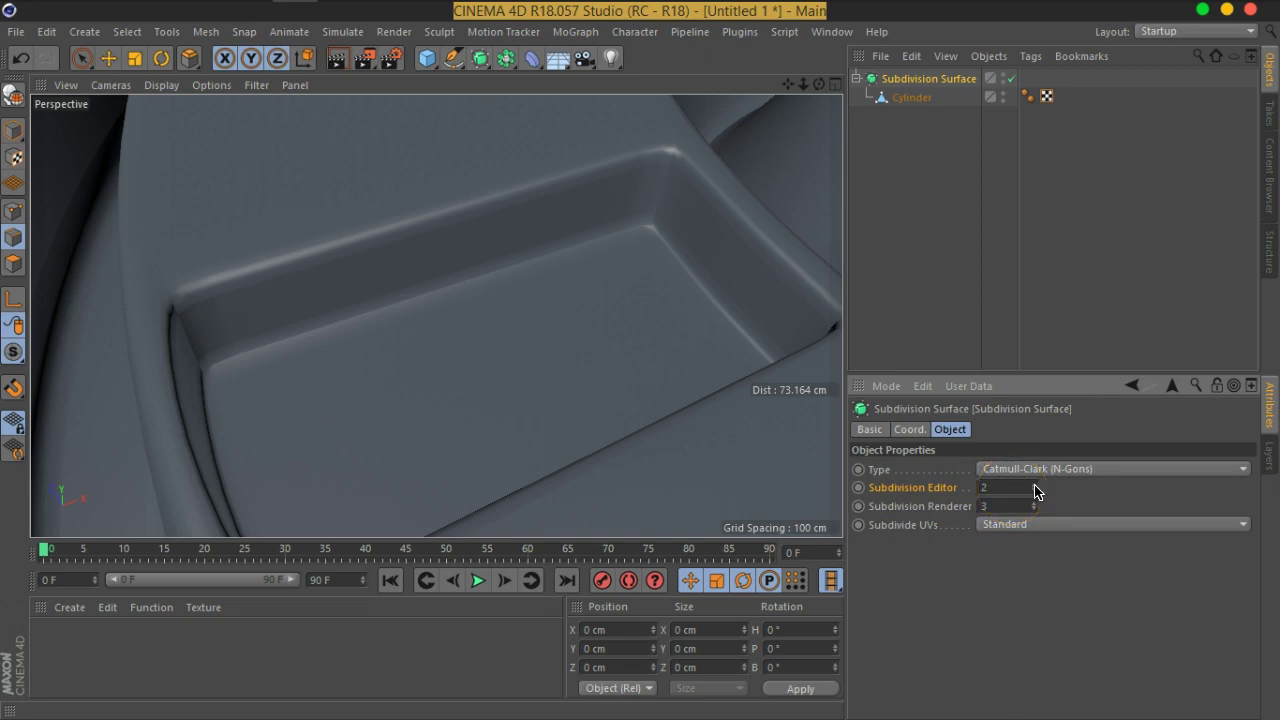
pyautogui.click(1035, 485)
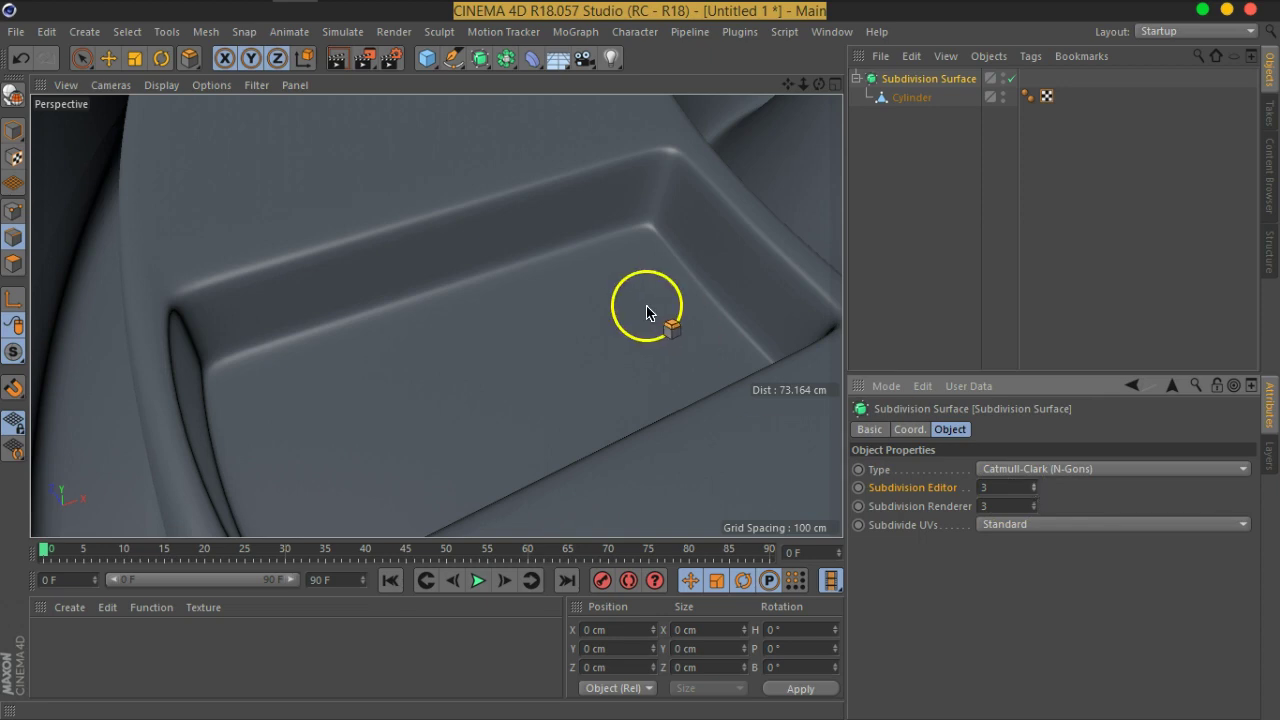
pyautogui.moveTo(640, 308); pyautogui.dragTo(543, 313)
# Turn the Subdivision Surface off and switch the viewport to Gouraud Shading (Lines).
pyautogui.click(1010, 78)
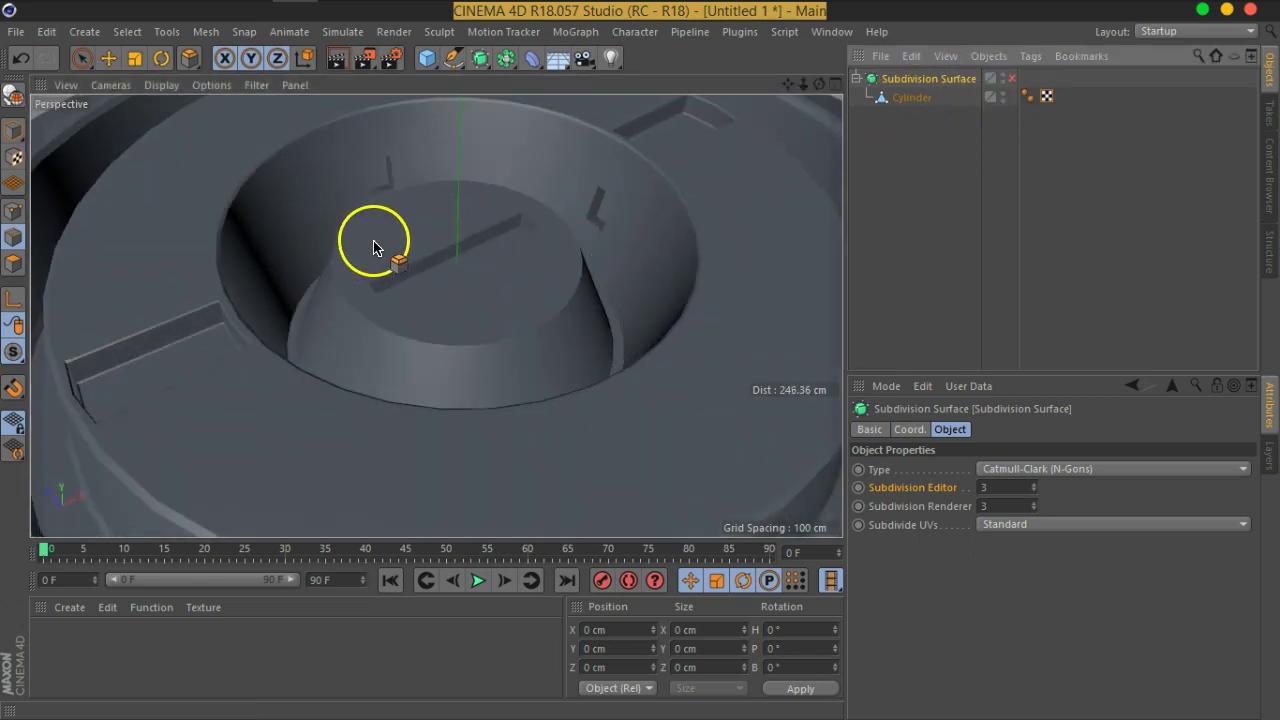
pyautogui.scroll(-3)
pyautogui.scroll(-3)
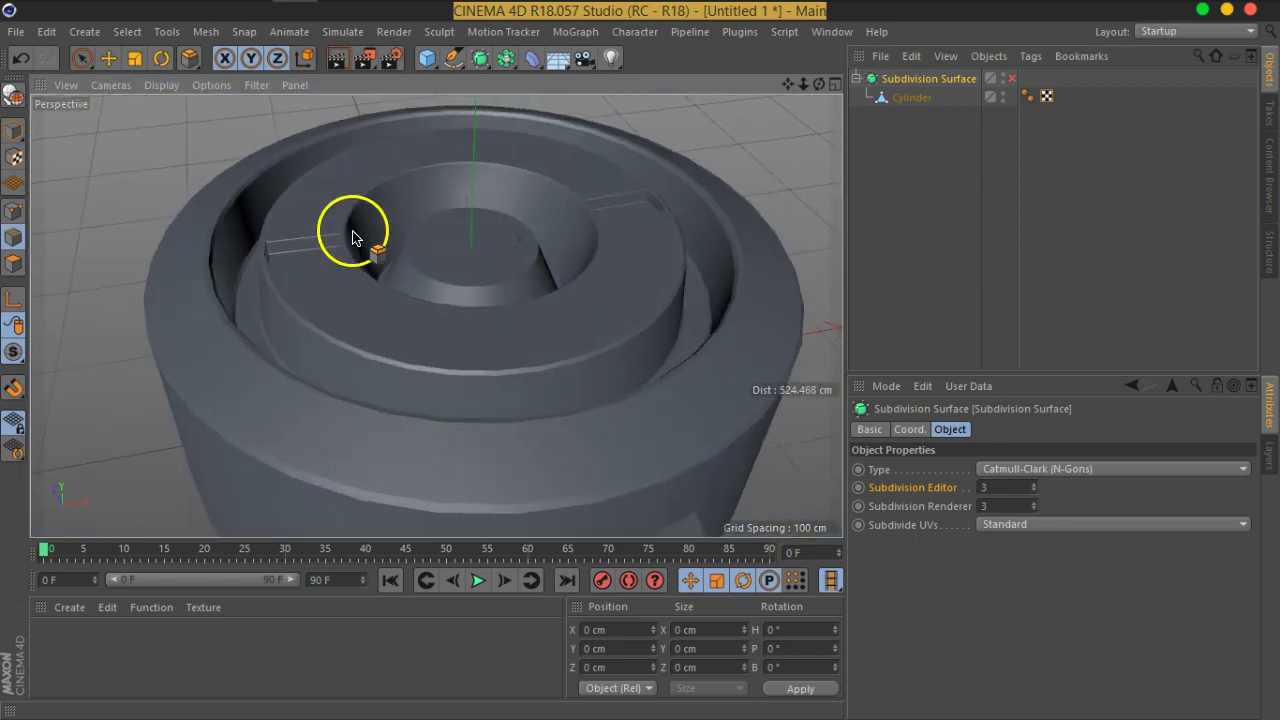
pyautogui.scroll(3)
pyautogui.scroll(3)
pyautogui.scroll(3)
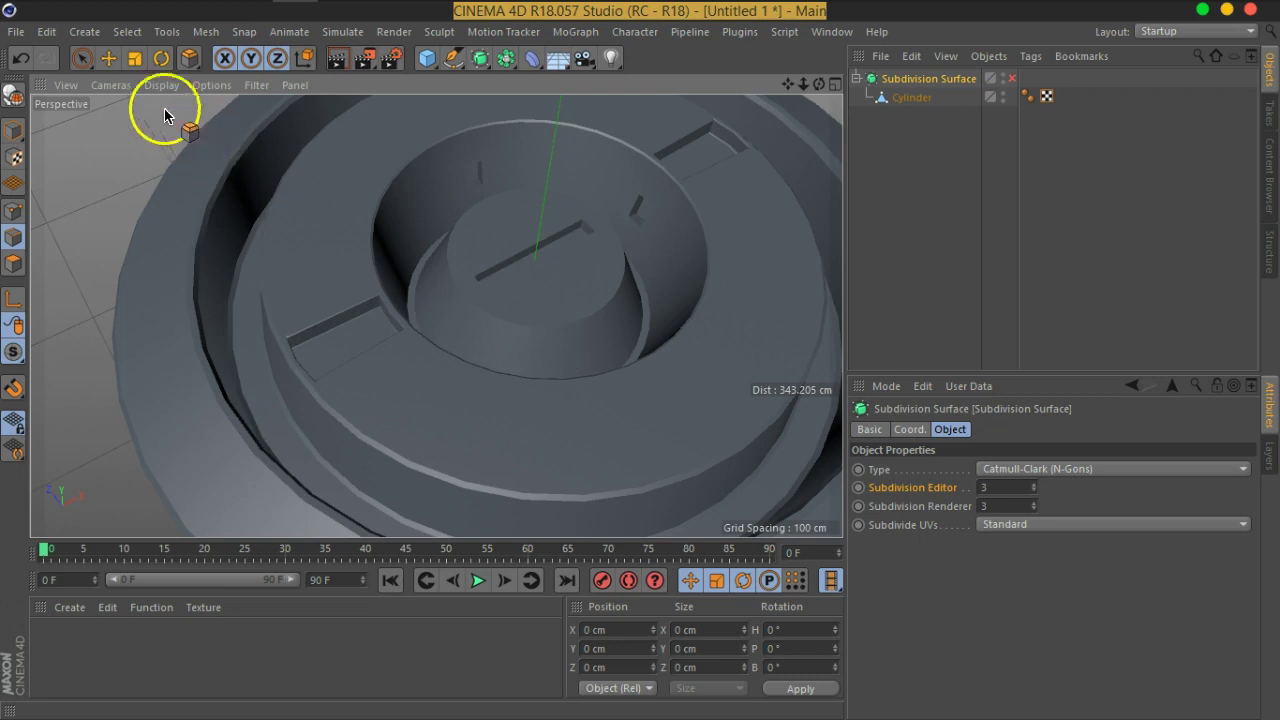
pyautogui.click(148, 90)
pyautogui.click(175, 130)
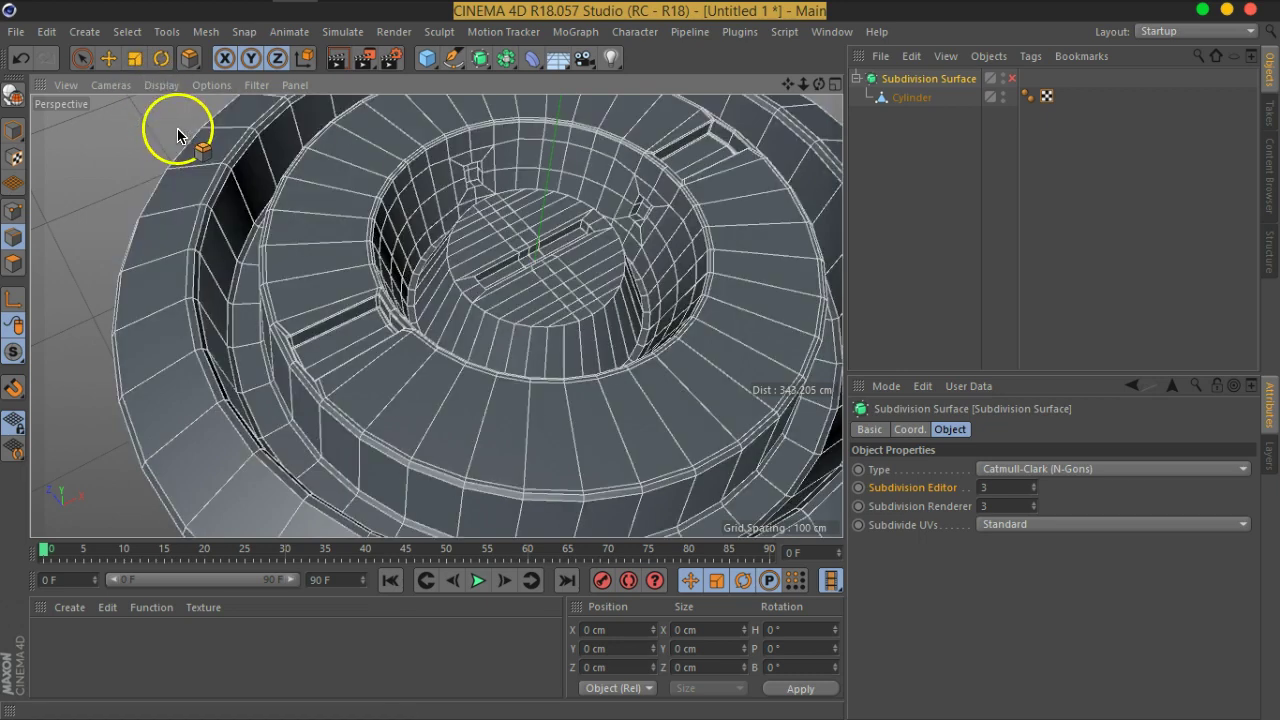
pyautogui.scroll(3)
pyautogui.scroll(3)
pyautogui.scroll(3)
pyautogui.scroll(3)
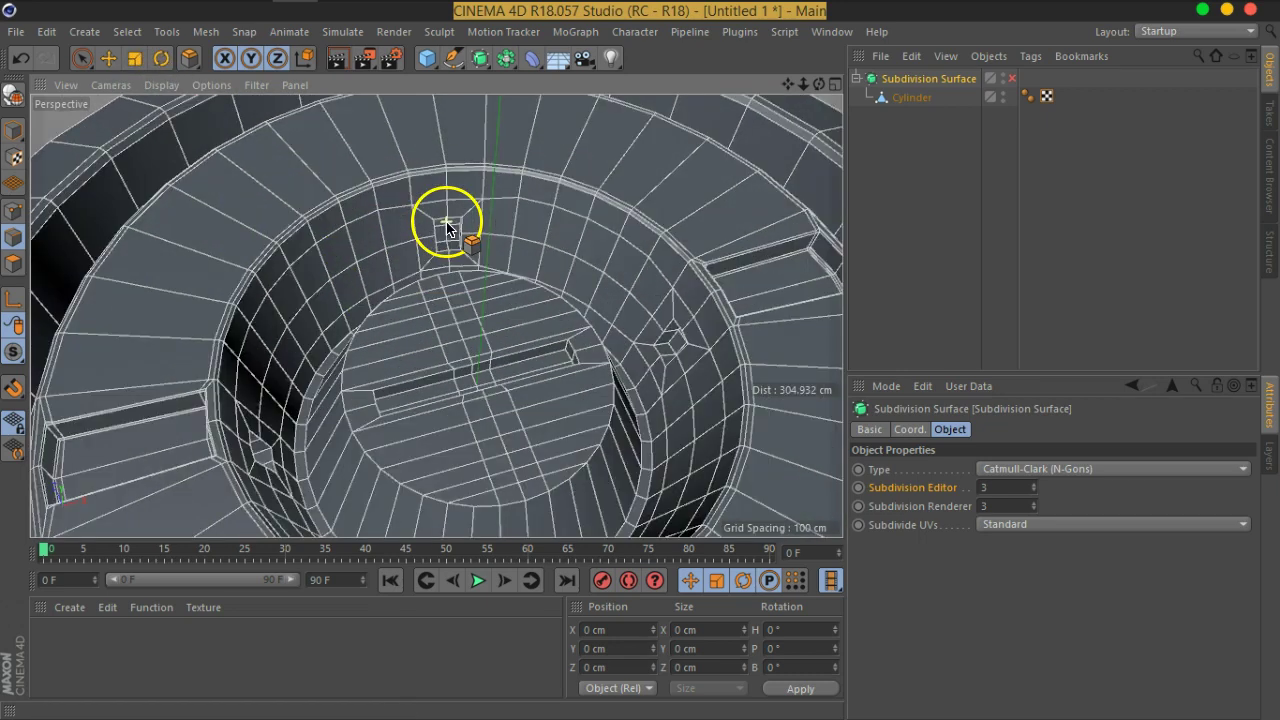
pyautogui.scroll(3)
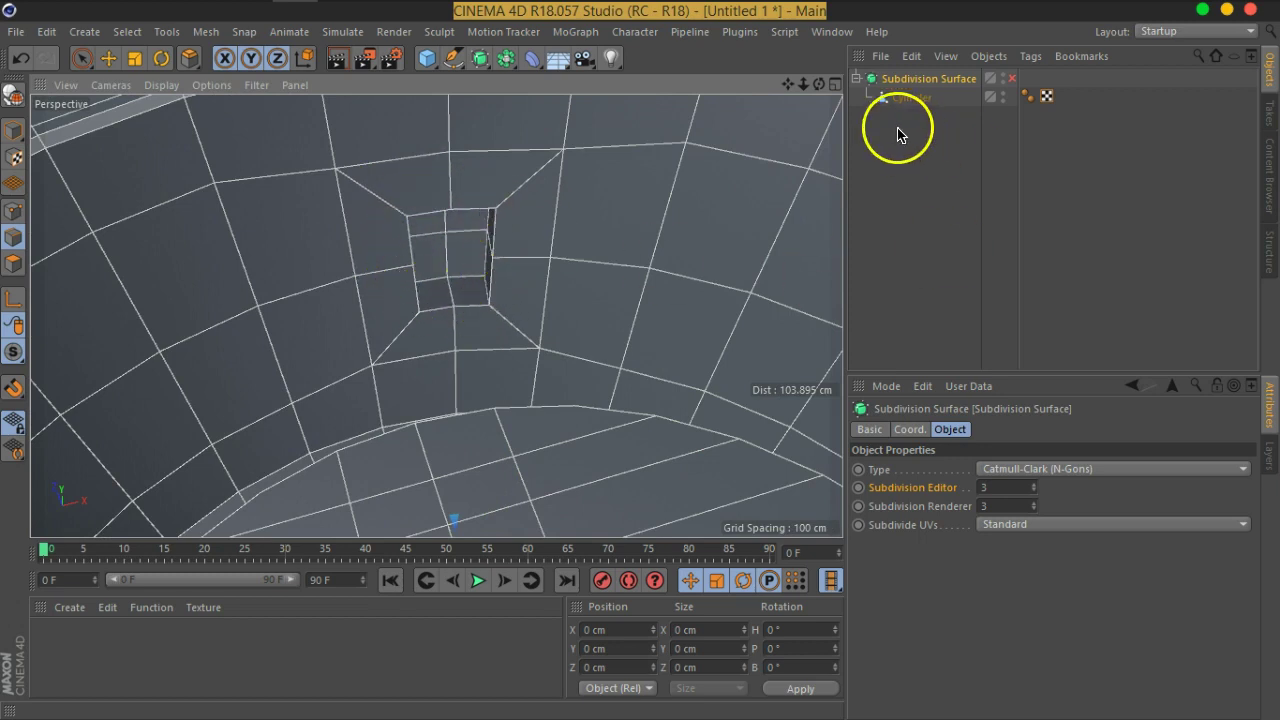
# Select the Cylinder and switch to the Loop Selection tool near a notch.
pyautogui.click(905, 97)
pyautogui.moveTo(602, 319); pyautogui.dragTo(455, 262)
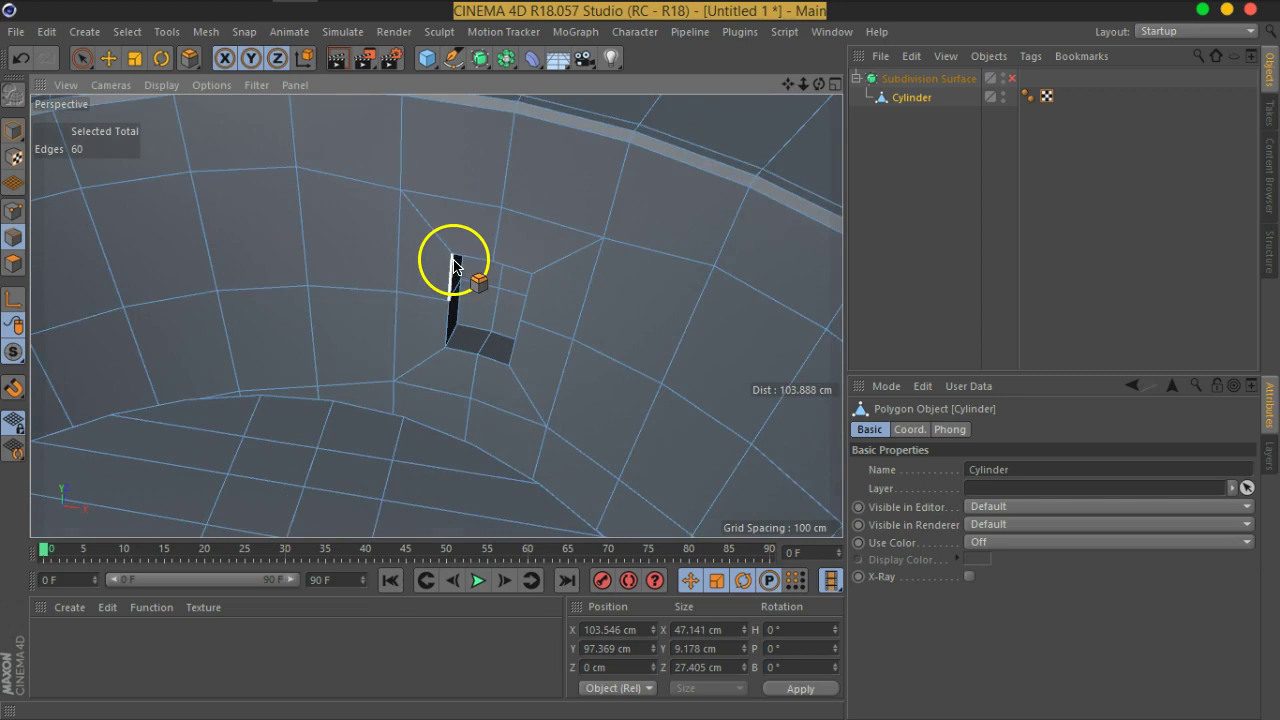
pyautogui.scroll(3)
pyautogui.click(143, 38)
pyautogui.click(166, 132)
pyautogui.moveTo(491, 343); pyautogui.dragTo(594, 296)
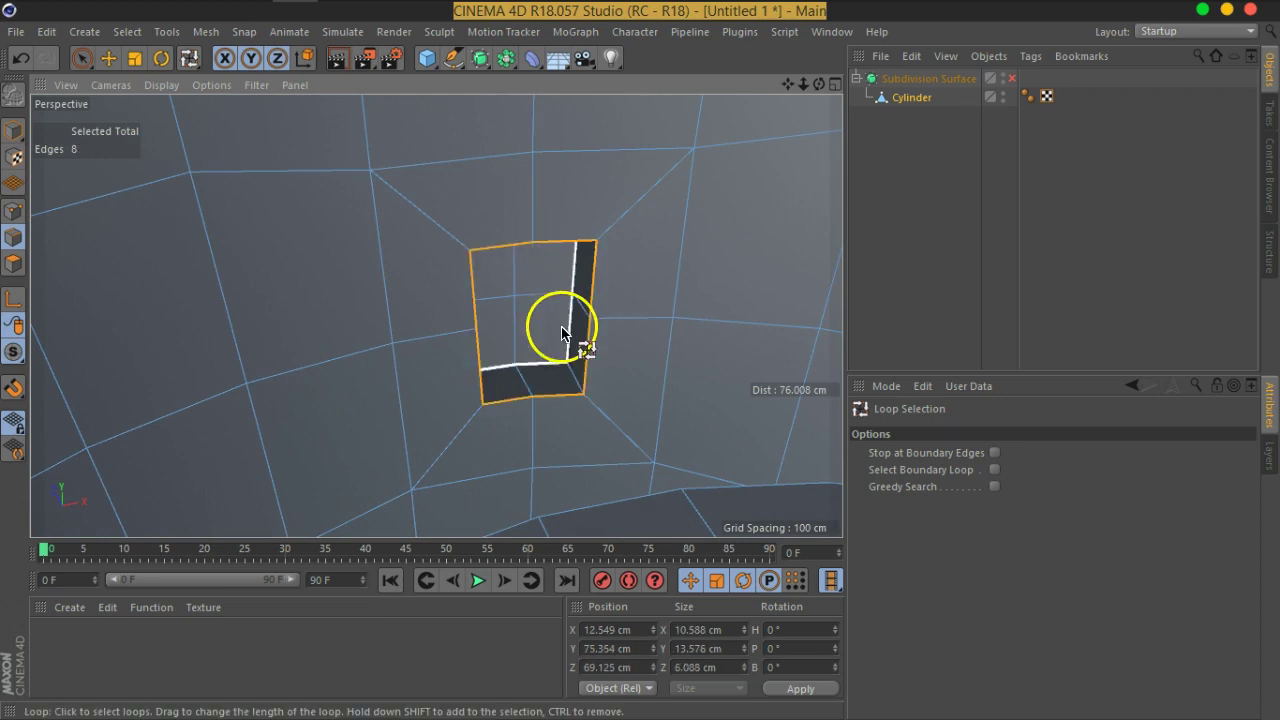
pyautogui.moveTo(560, 402); pyautogui.dragTo(606, 277)
pyautogui.scroll(-3)
pyautogui.scroll(3)
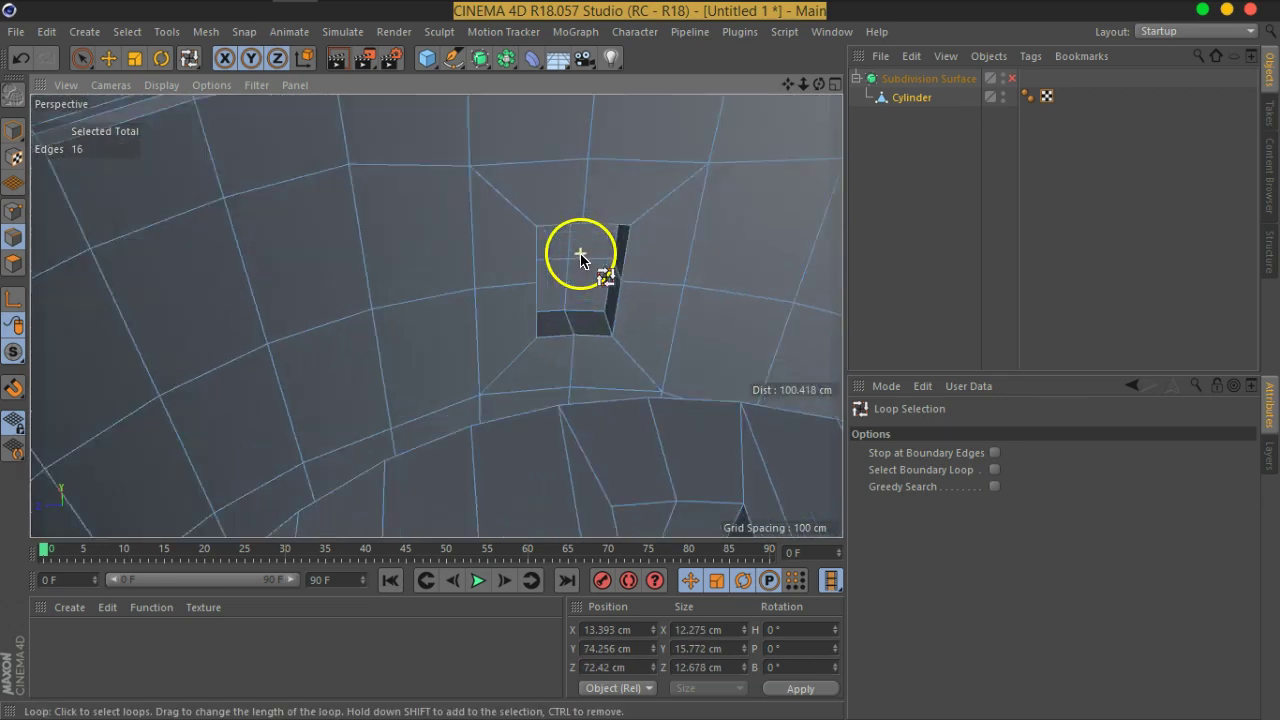
pyautogui.scroll(3)
# Shift-select the edge loops around the notch, undoing one stray loop.
pyautogui.click(596, 357)
pyautogui.moveTo(683, 280); pyautogui.dragTo(576, 362)
pyautogui.click(576, 362)
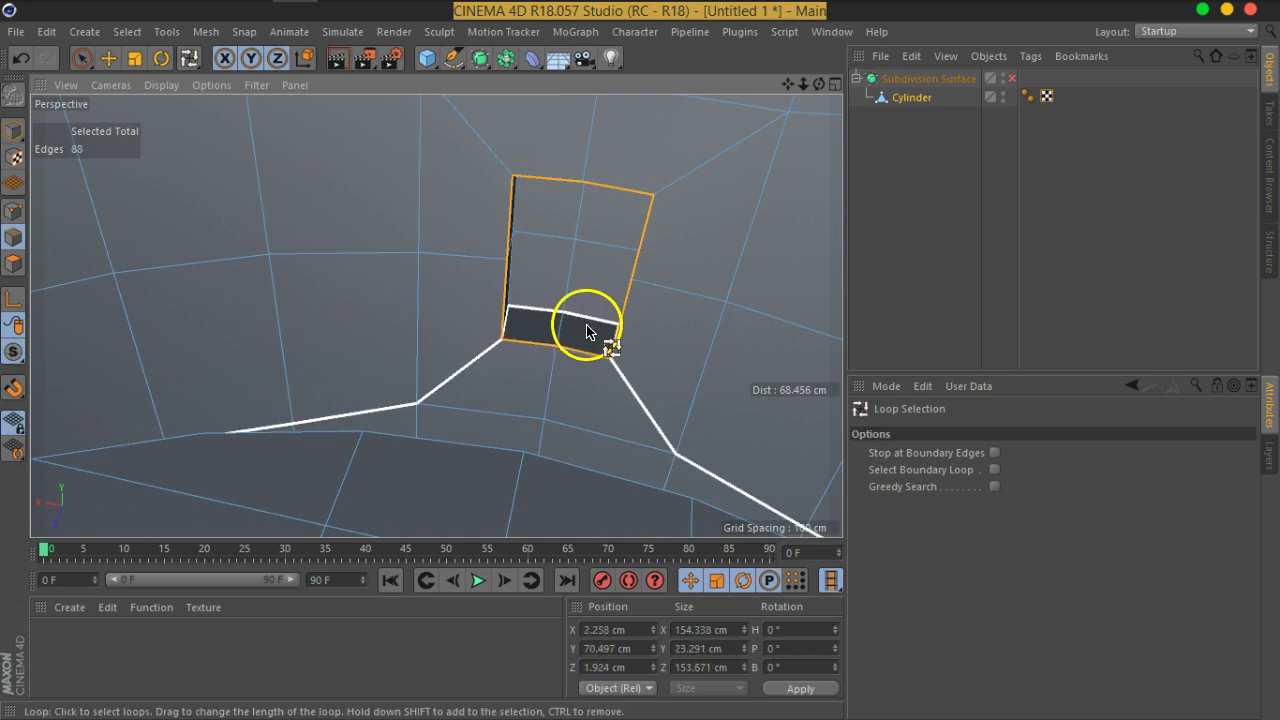
pyautogui.hotkey('ctrl', 'z')
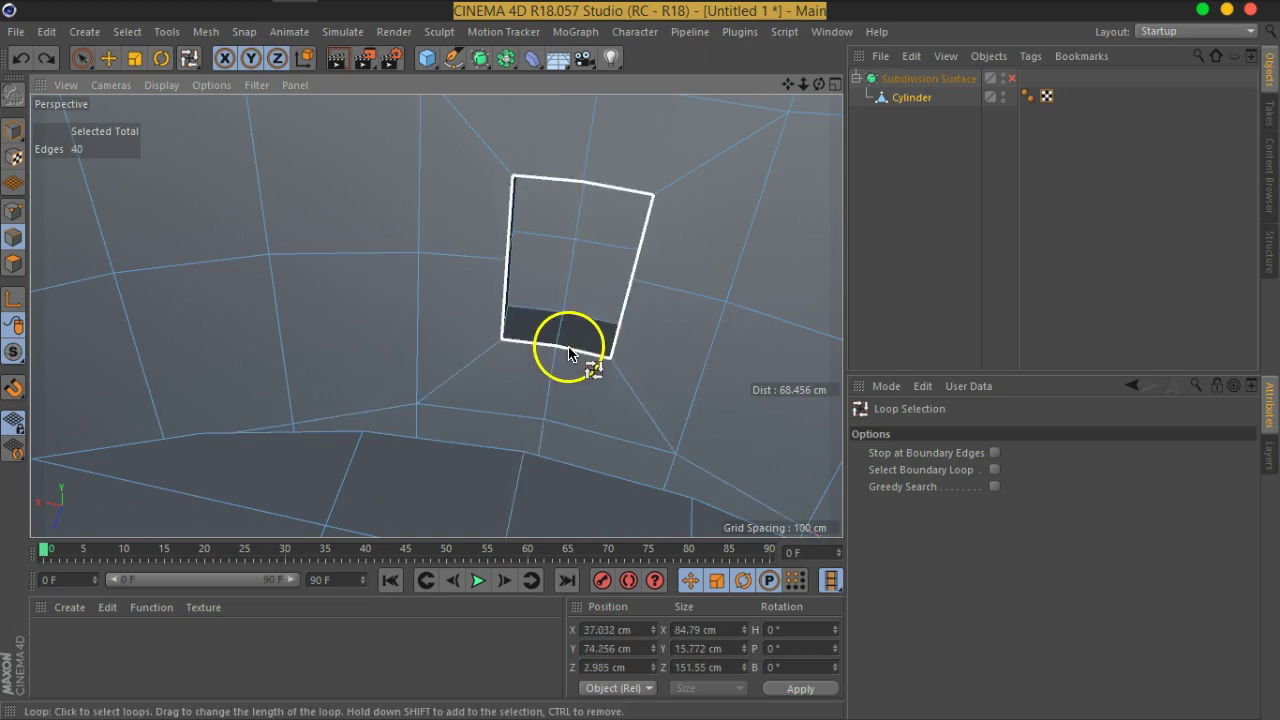
pyautogui.moveTo(589, 386); pyautogui.dragTo(567, 318)
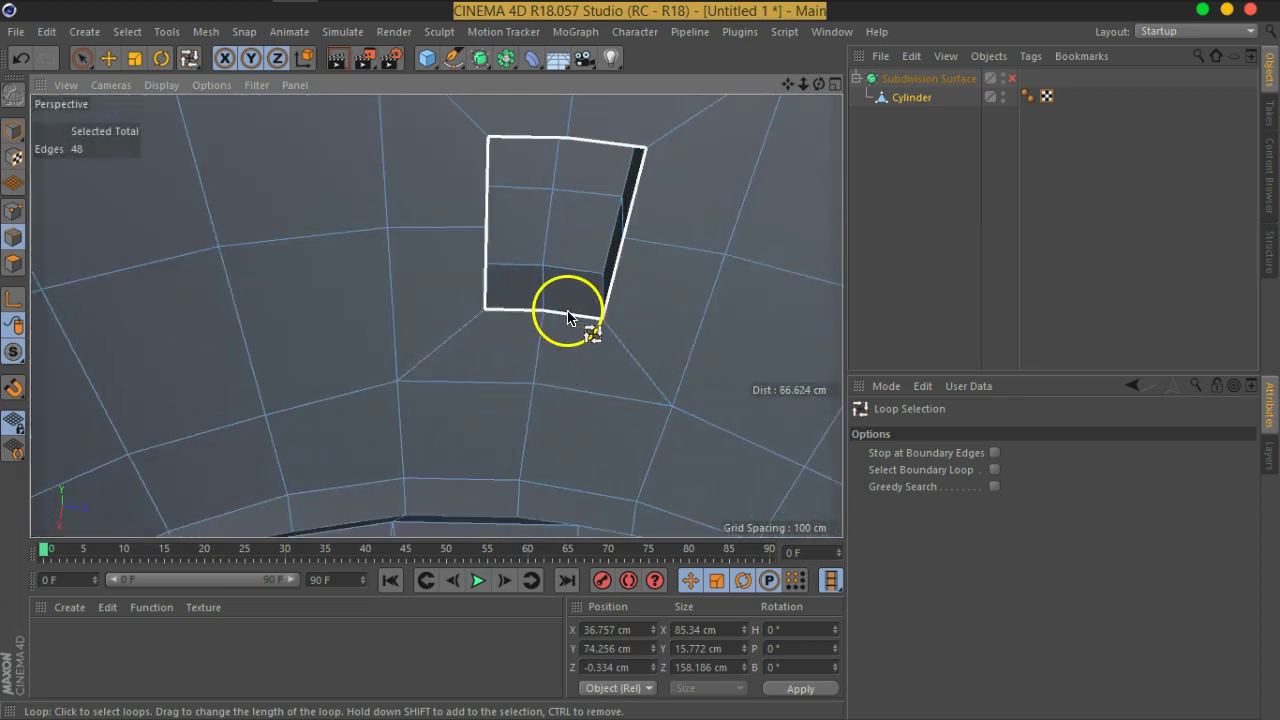
pyautogui.click(567, 318)
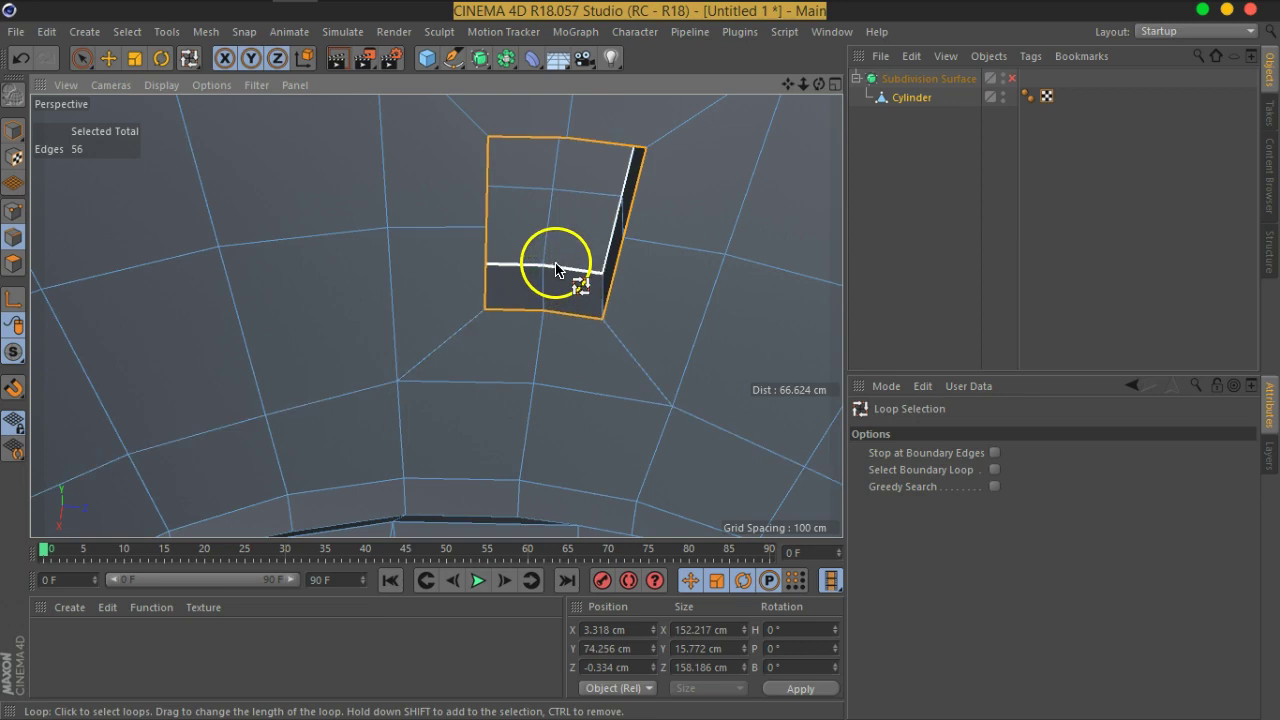
# Orbit around the ring to inspect the 64-edge notch loop selection.
pyautogui.scroll(-3)
pyautogui.moveTo(663, 326); pyautogui.dragTo(400, 357)
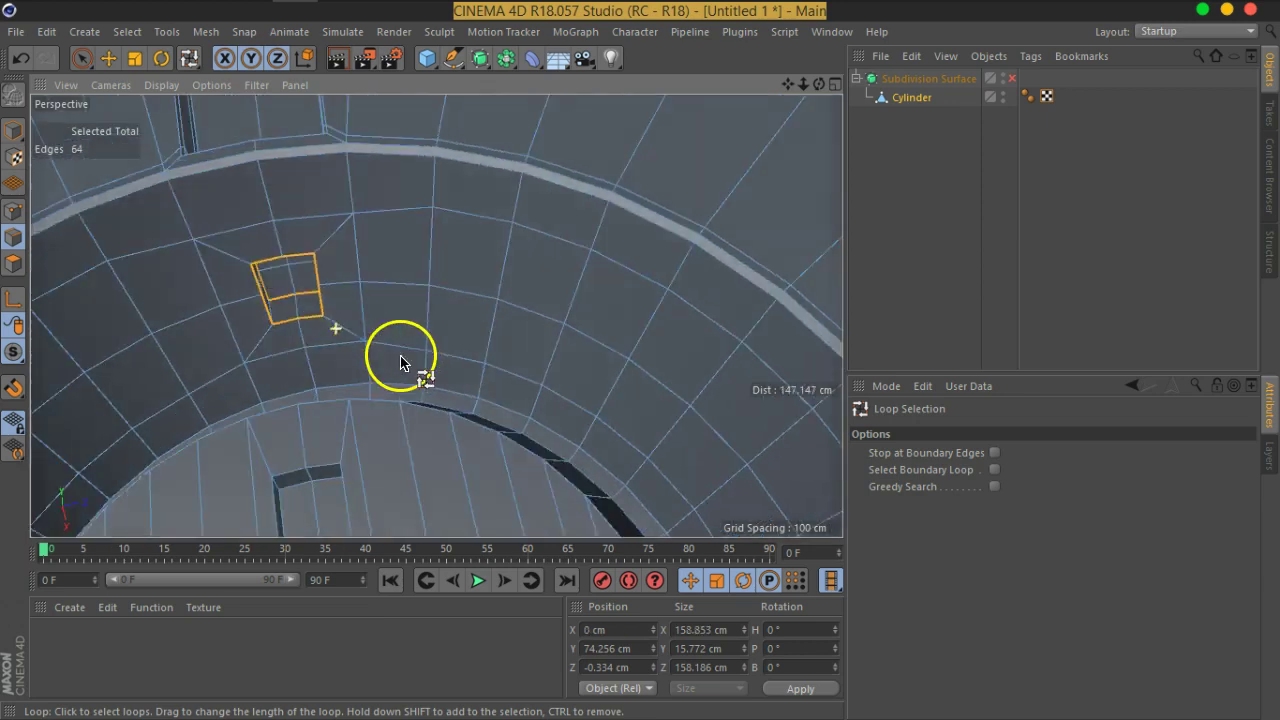
pyautogui.scroll(3)
pyautogui.moveTo(598, 305); pyautogui.dragTo(409, 220)
pyautogui.scroll(-3)
pyautogui.moveTo(509, 337); pyautogui.dragTo(474, 305)
pyautogui.scroll(3)
pyautogui.scroll(3)
pyautogui.moveTo(560, 263); pyautogui.dragTo(545, 277)
pyautogui.scroll(3)
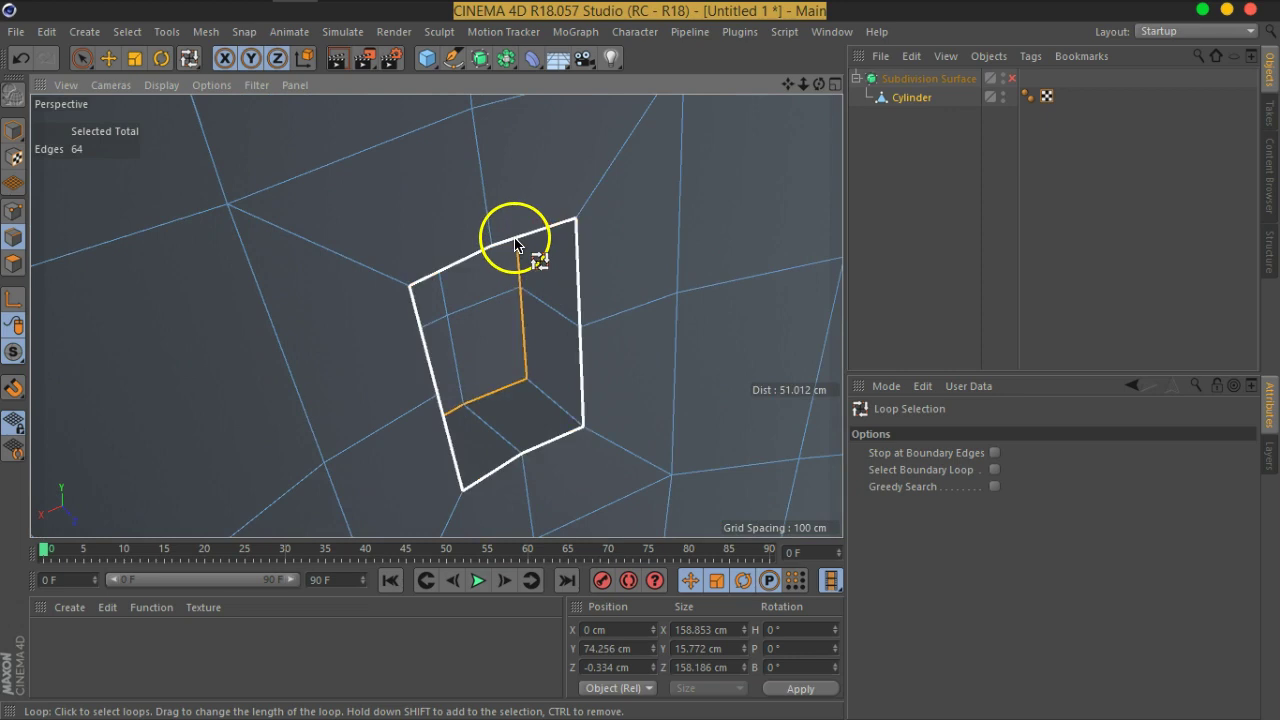
# Bevel the selected notch edges with 0.642 cm offset and 1 subdivision.
pyautogui.rightClick(515, 243)
pyautogui.click(570, 534)
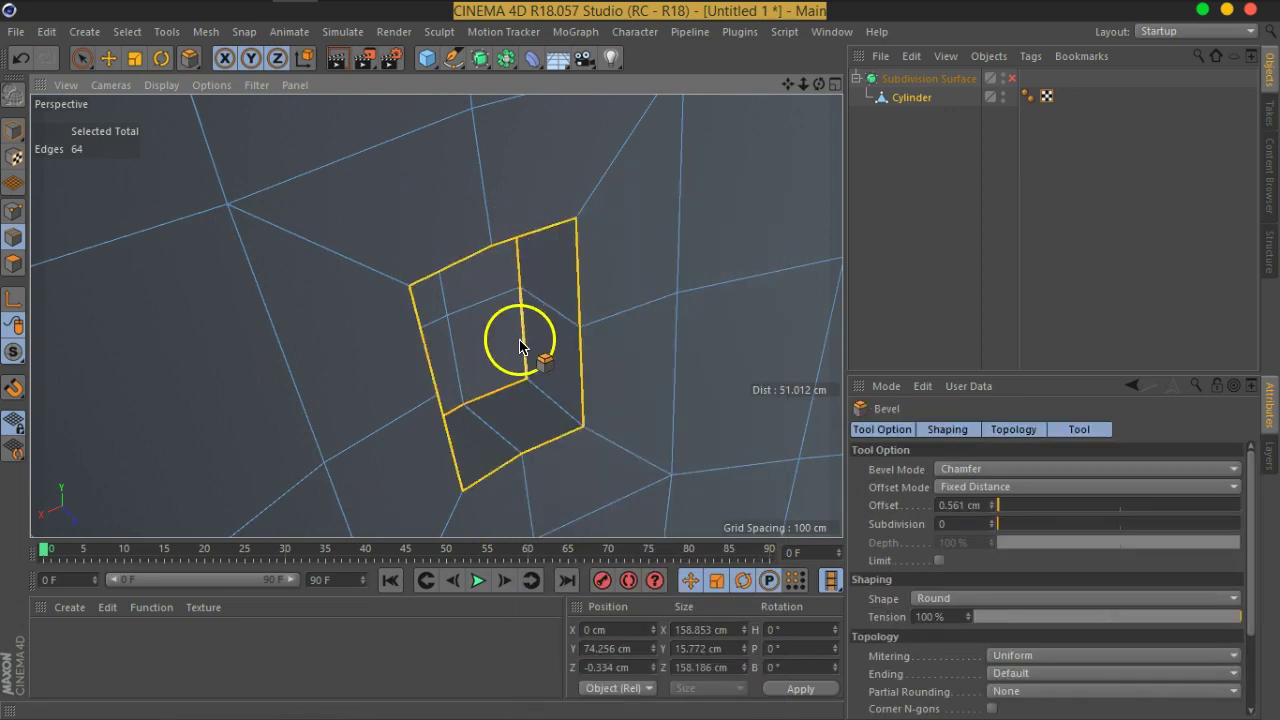
pyautogui.moveTo(519, 345); pyautogui.dragTo(542, 310)
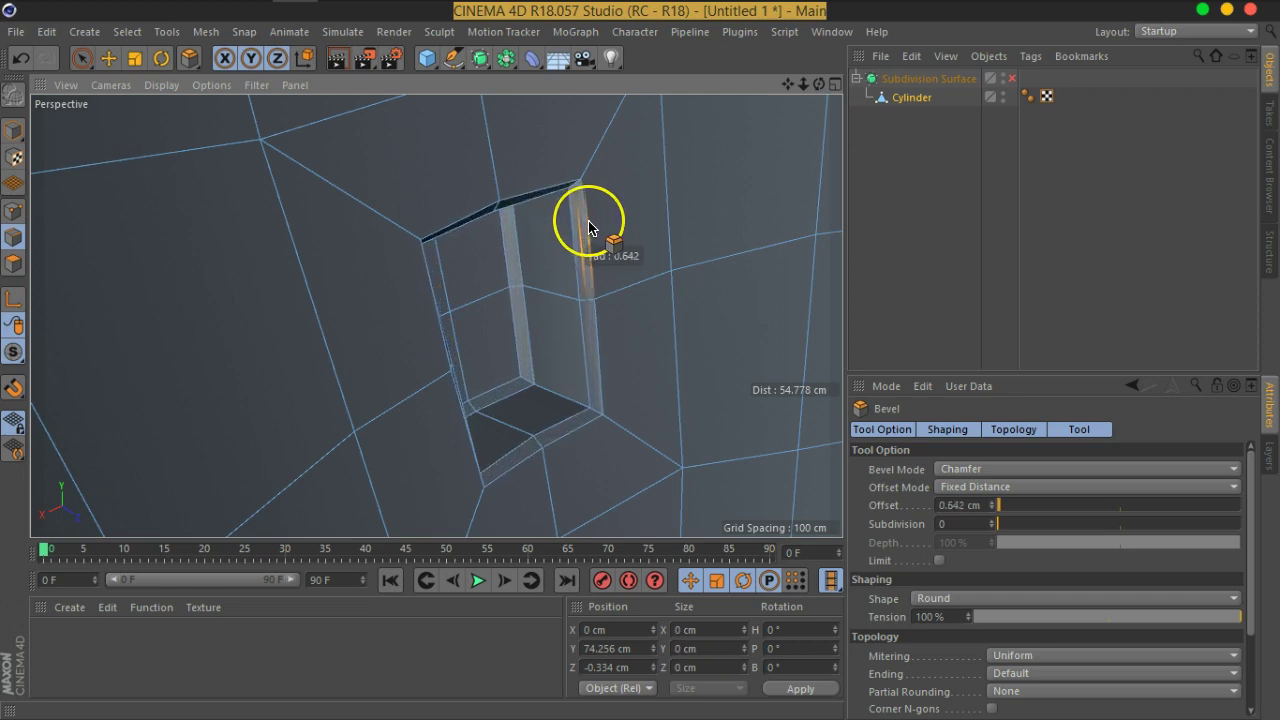
pyautogui.moveTo(590, 228); pyautogui.dragTo(590, 228)
pyautogui.click(985, 575)
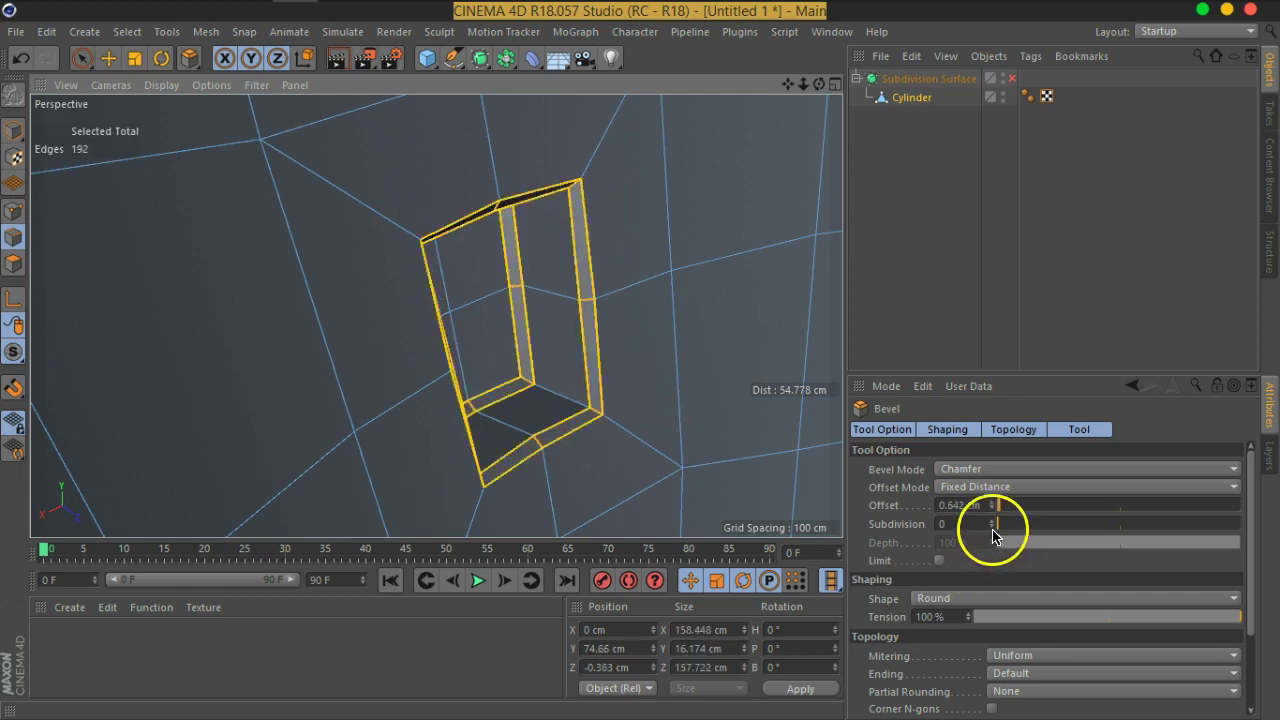
pyautogui.click(992, 521)
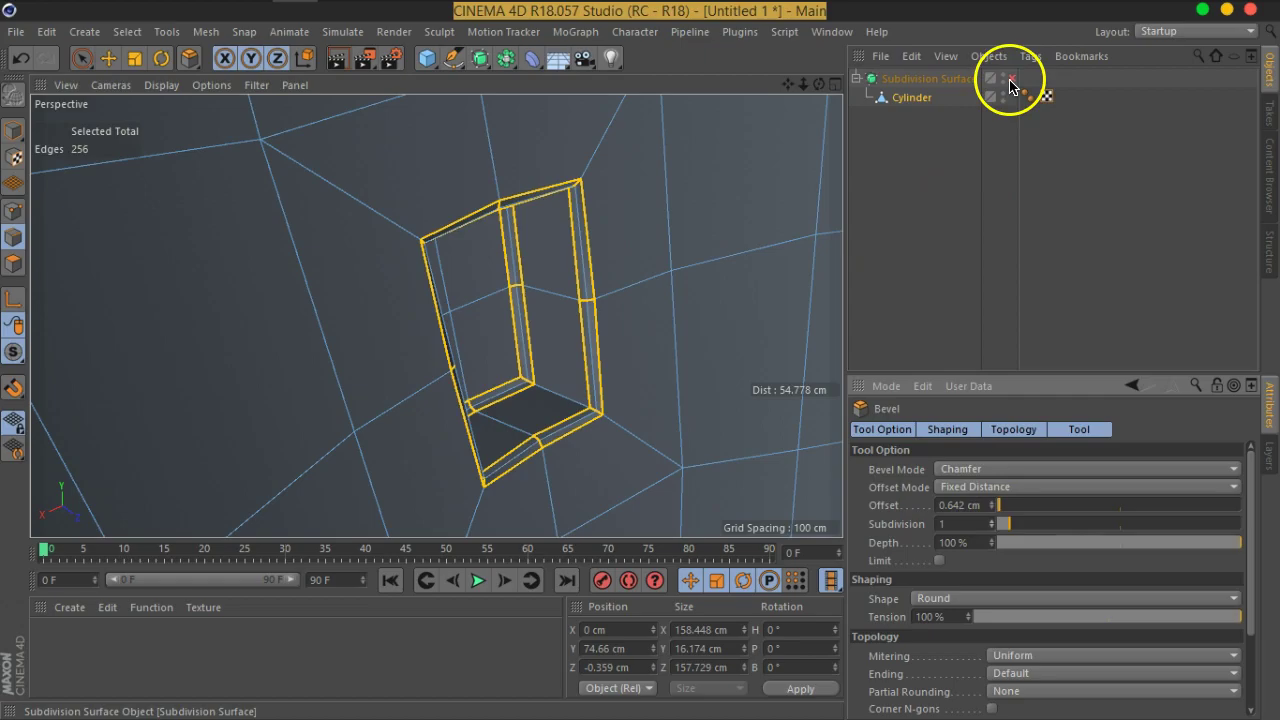
# Toggle the Subdivision Surface off and on to compare, leaving smoothing enabled.
pyautogui.click(1011, 78)
pyautogui.moveTo(420, 416); pyautogui.dragTo(730, 307)
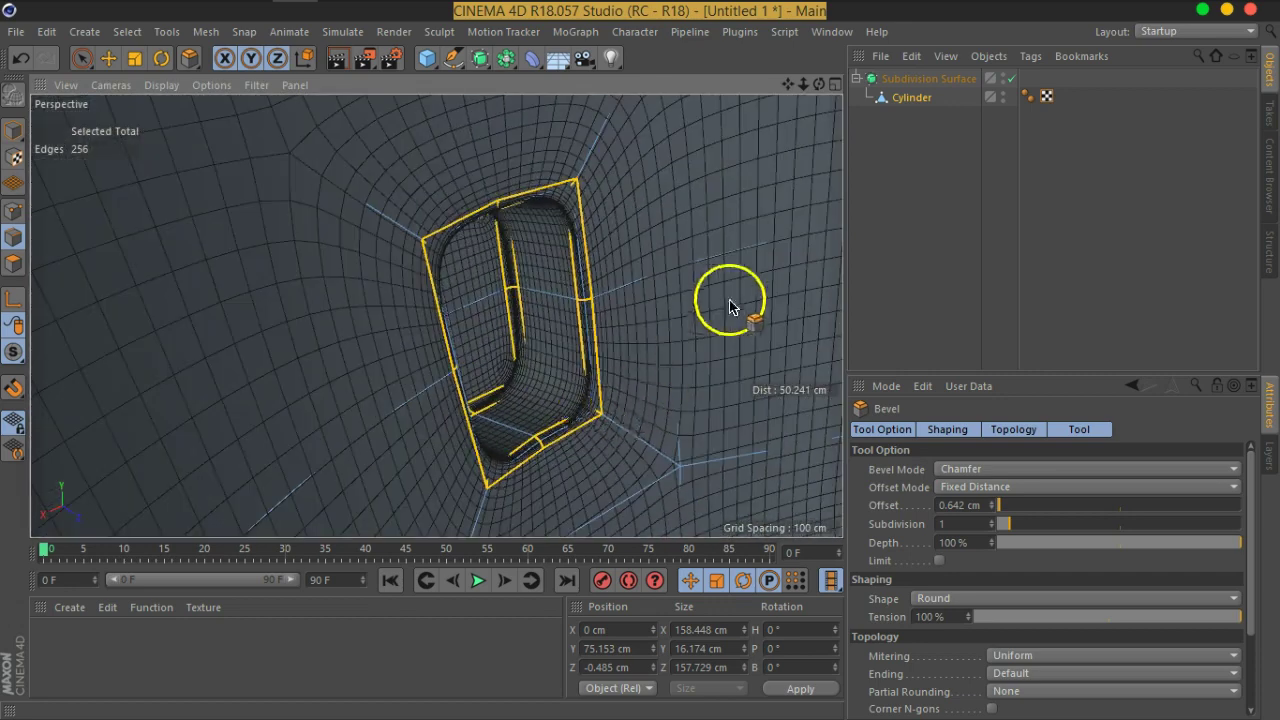
pyautogui.scroll(-3)
pyautogui.scroll(-3)
pyautogui.scroll(-3)
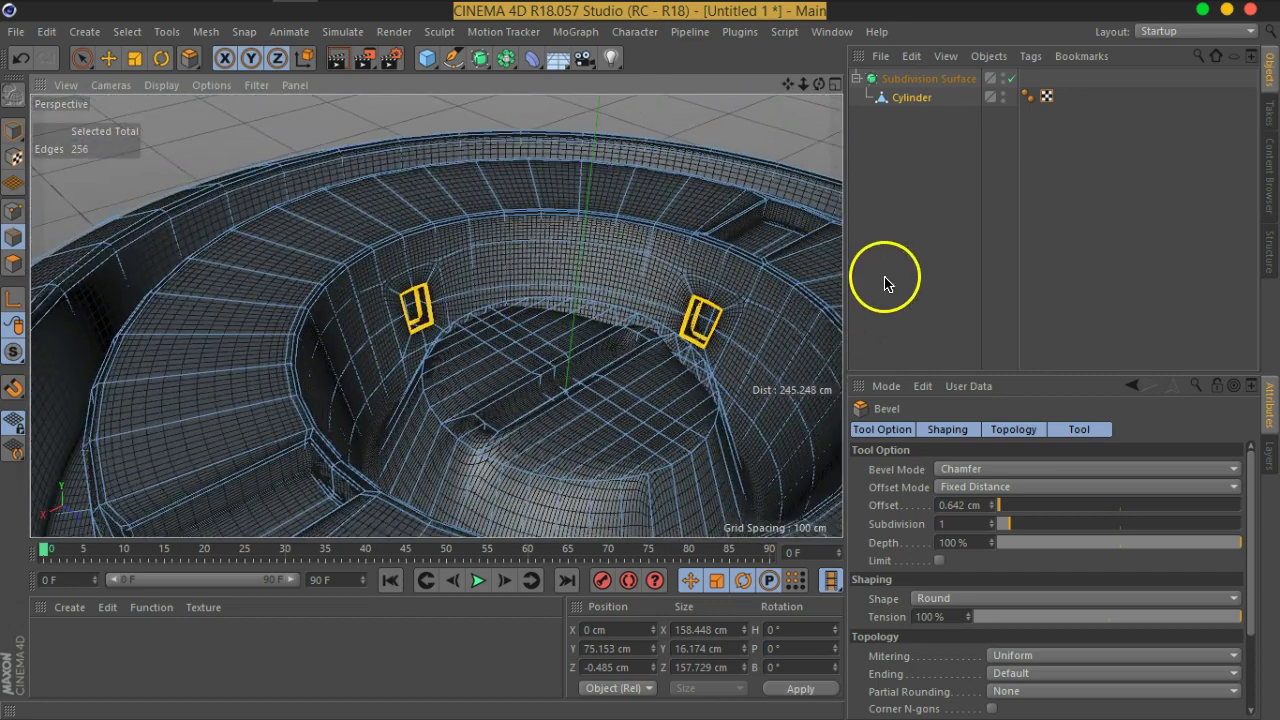
pyautogui.click(1011, 78)
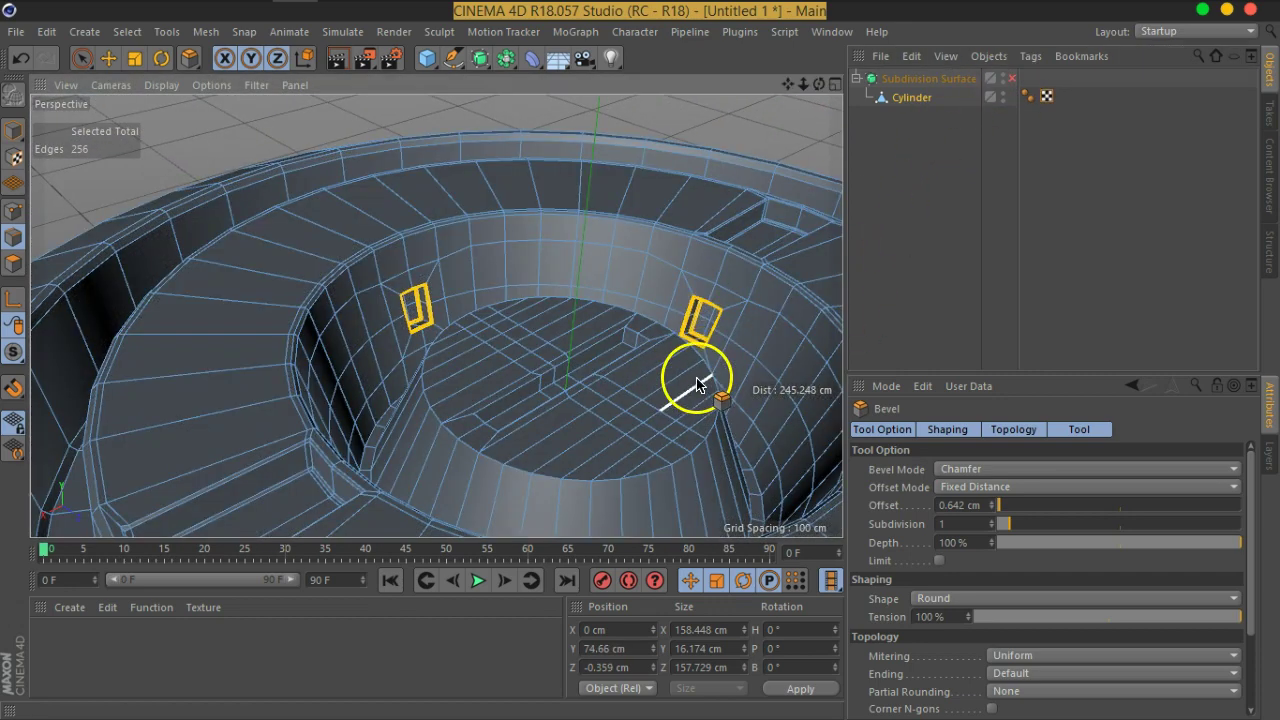
pyautogui.moveTo(694, 380); pyautogui.dragTo(740, 350)
pyautogui.click(1011, 78)
pyautogui.moveTo(648, 366); pyautogui.dragTo(357, 447)
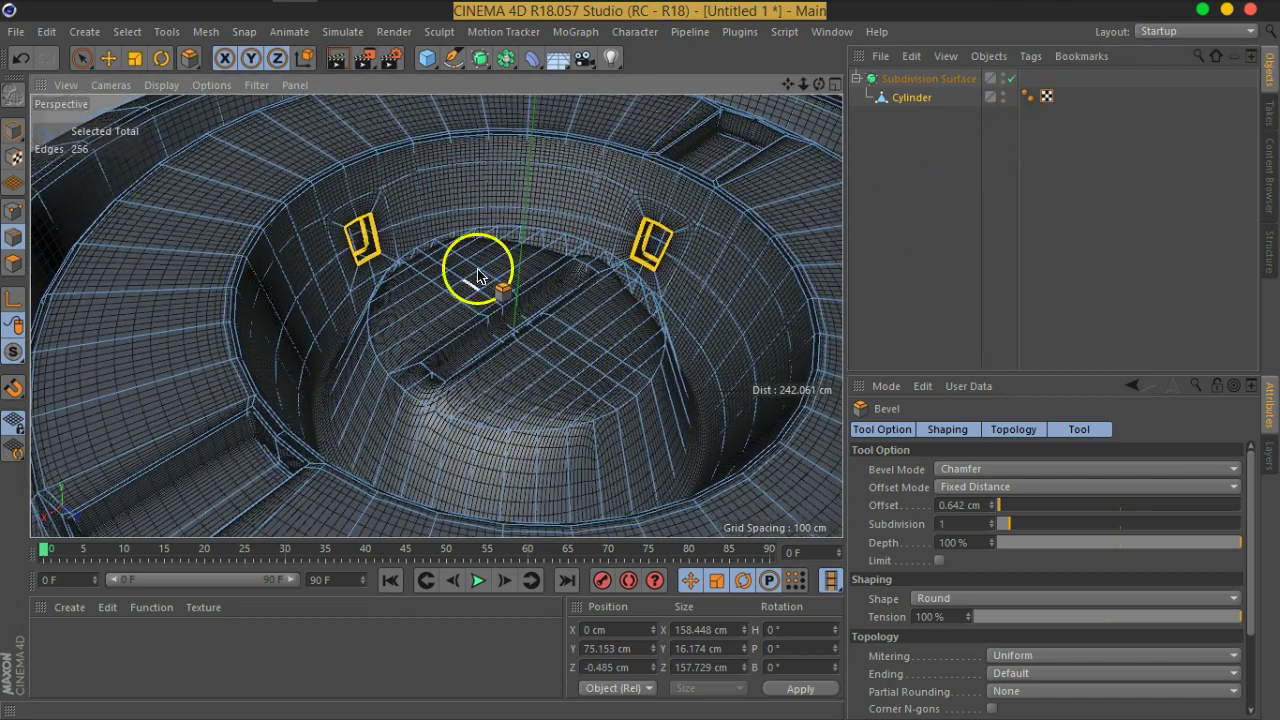
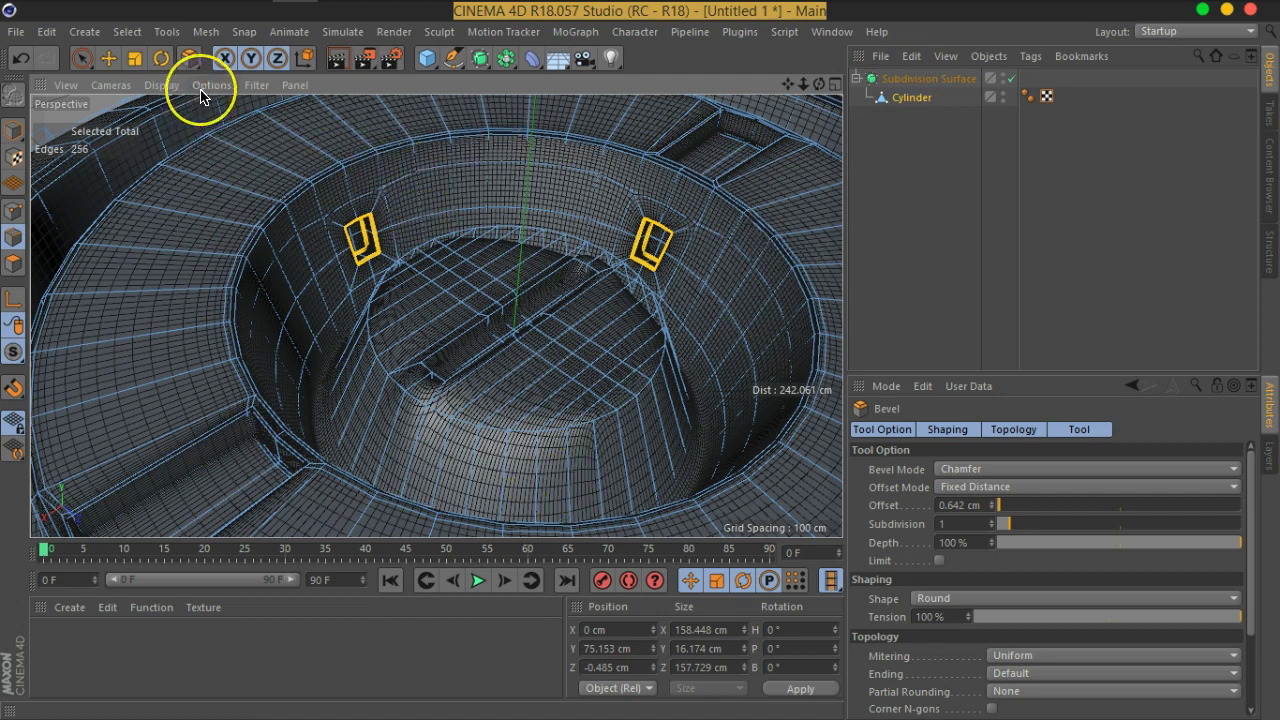
# Switch the viewport display to Isoparms.
pyautogui.click(200, 88)
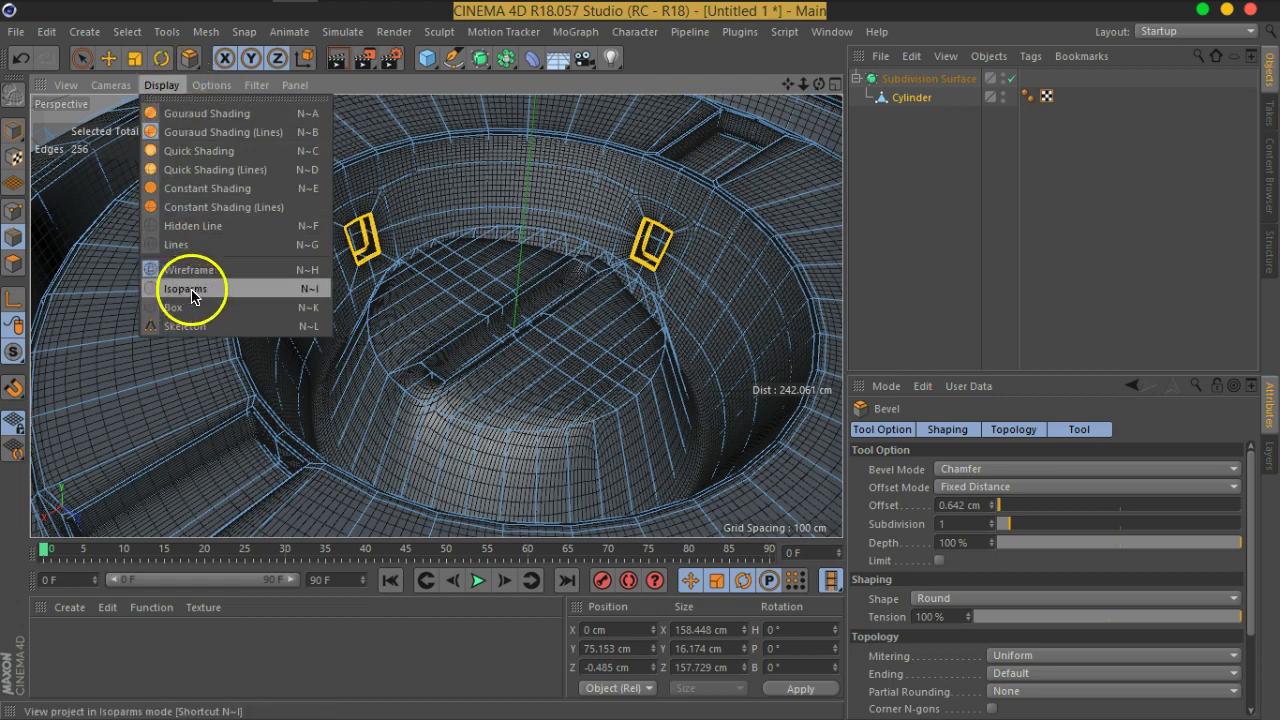
pyautogui.click(205, 291)
pyautogui.moveTo(551, 363); pyautogui.dragTo(590, 380)
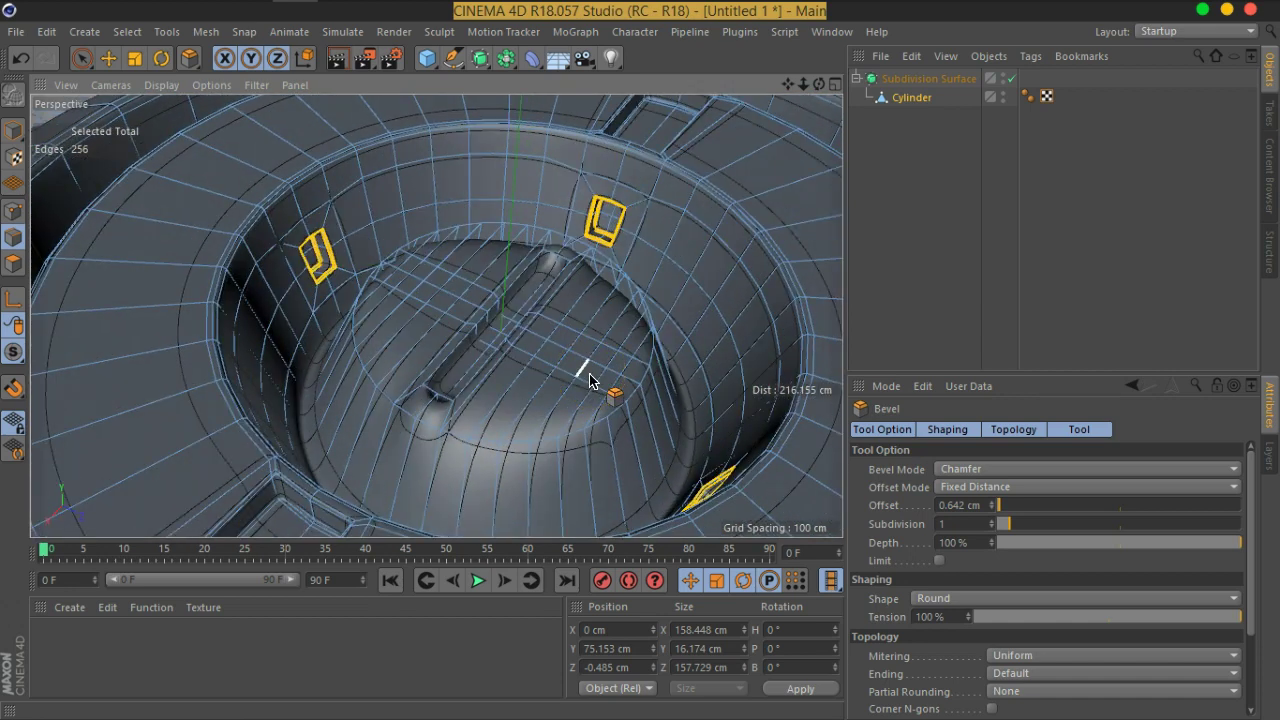
# Deselect all and disable Subdivision Surface to reveal the bevelled low-poly cylinder cage.
pyautogui.click(963, 256)
pyautogui.moveTo(580, 390); pyautogui.dragTo(520, 210)
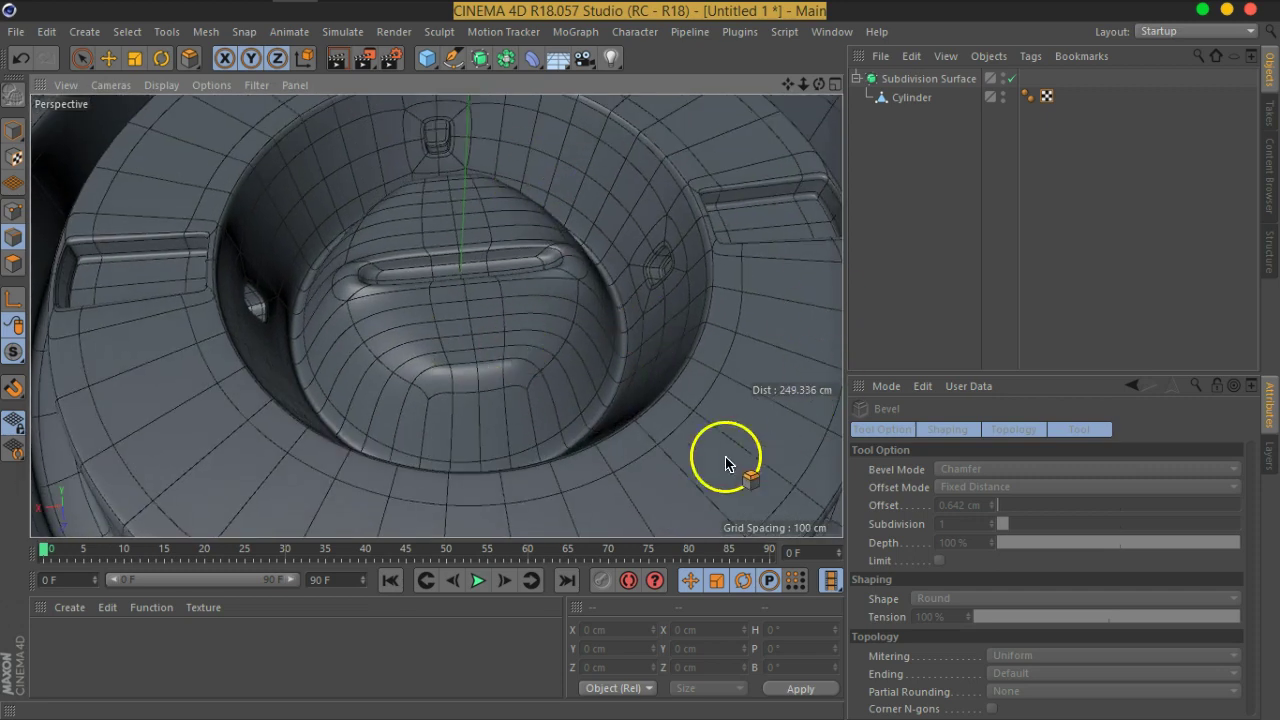
pyautogui.moveTo(611, 170); pyautogui.dragTo(619, 283)
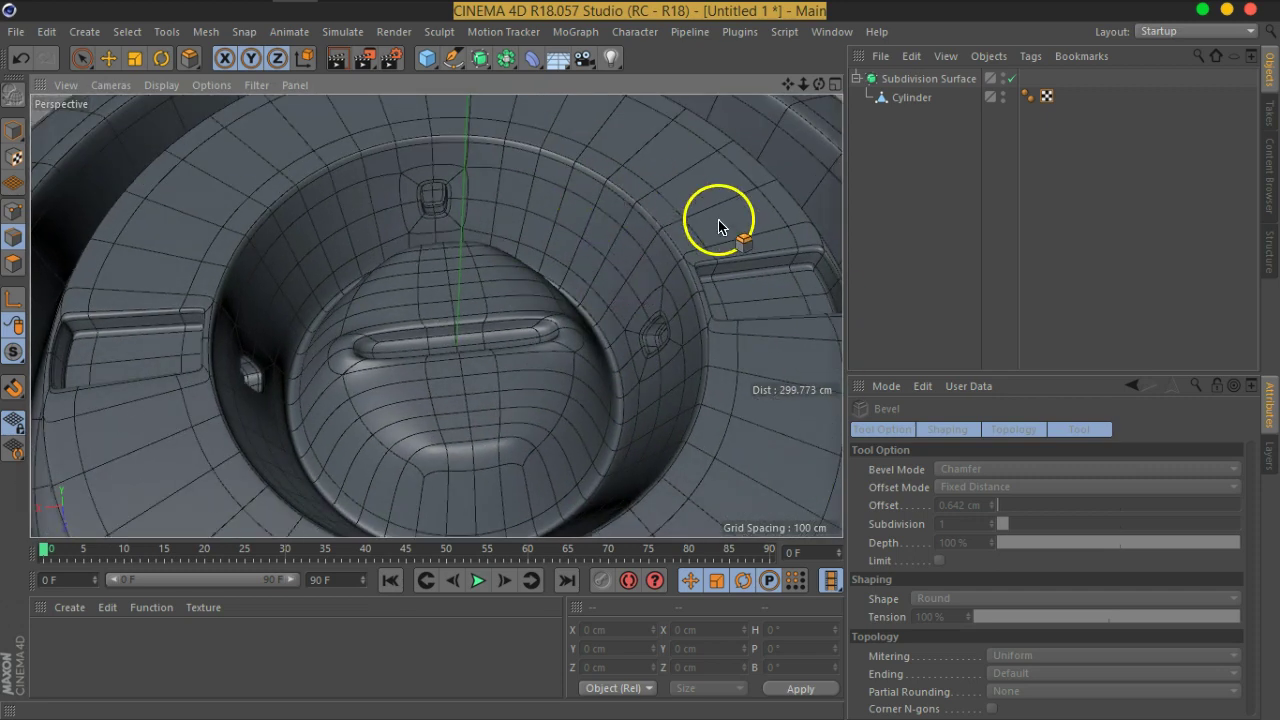
pyautogui.click(1017, 78)
pyautogui.moveTo(443, 297); pyautogui.dragTo(256, 392)
pyautogui.scroll(3)
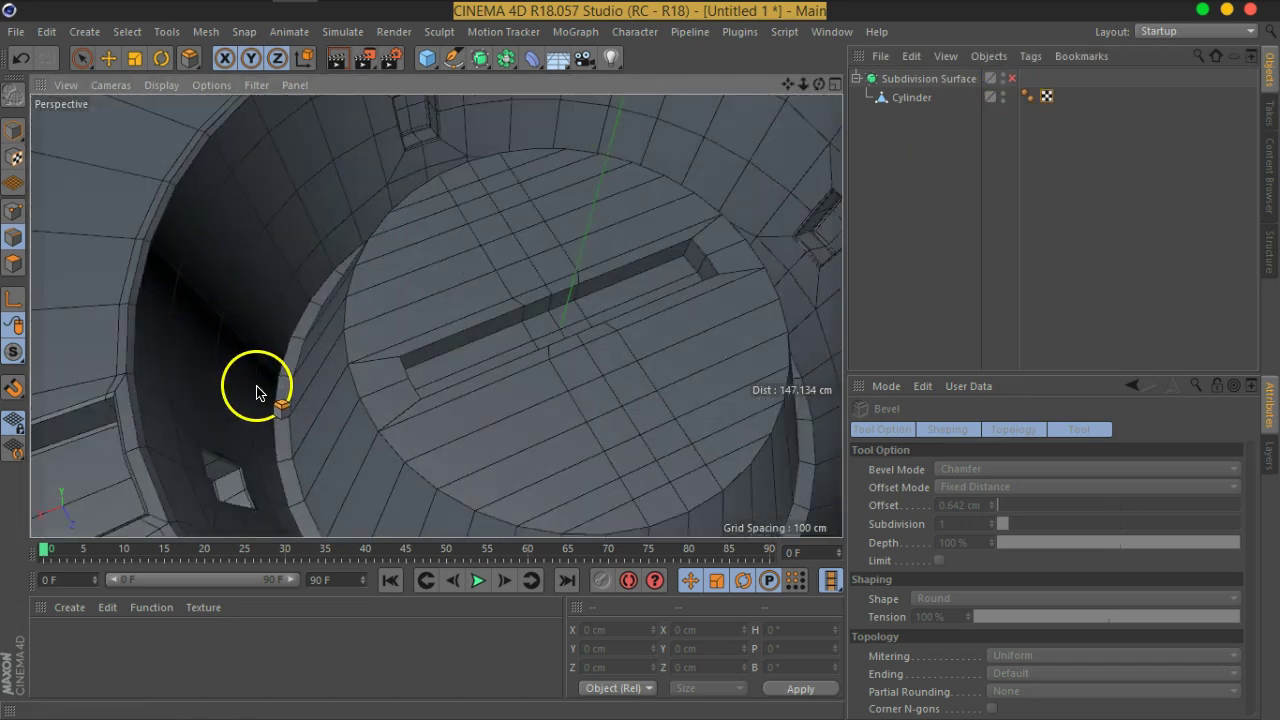
pyautogui.scroll(3)
pyautogui.scroll(3)
pyautogui.scroll(3)
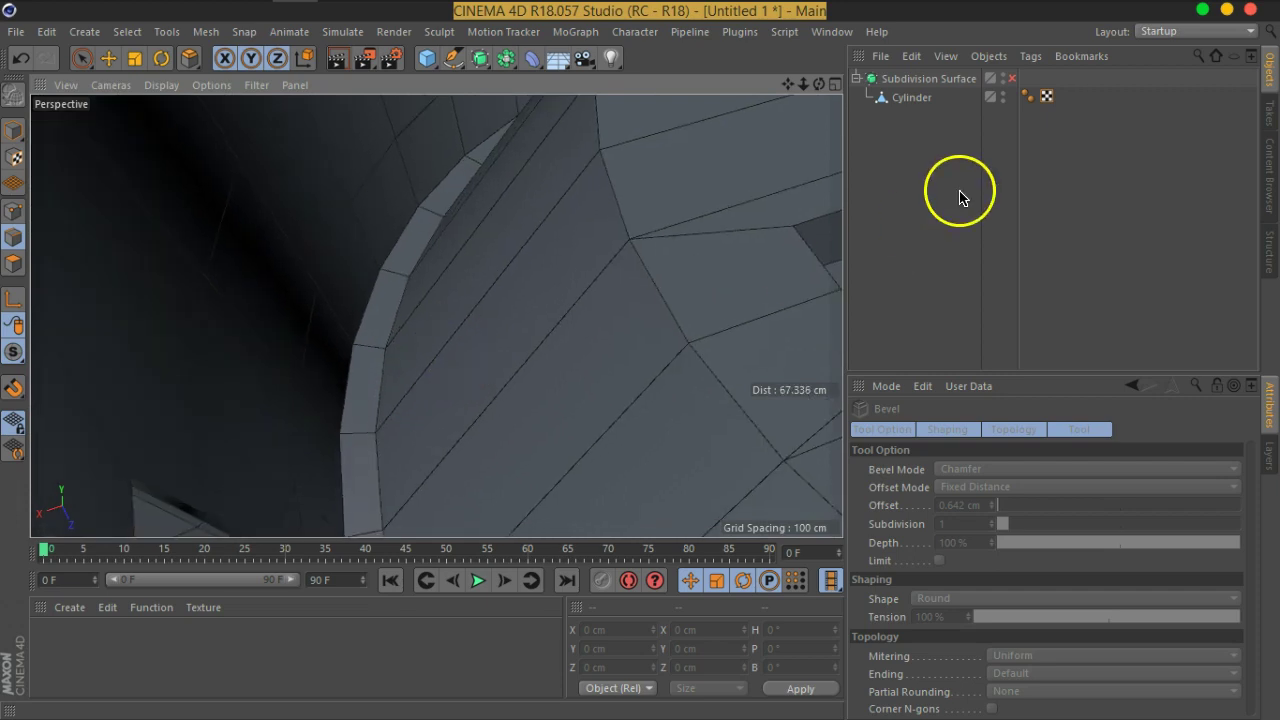
# Loop-select three edge loops around the Cylinder's inner rim and cap.
pyautogui.click(912, 96)
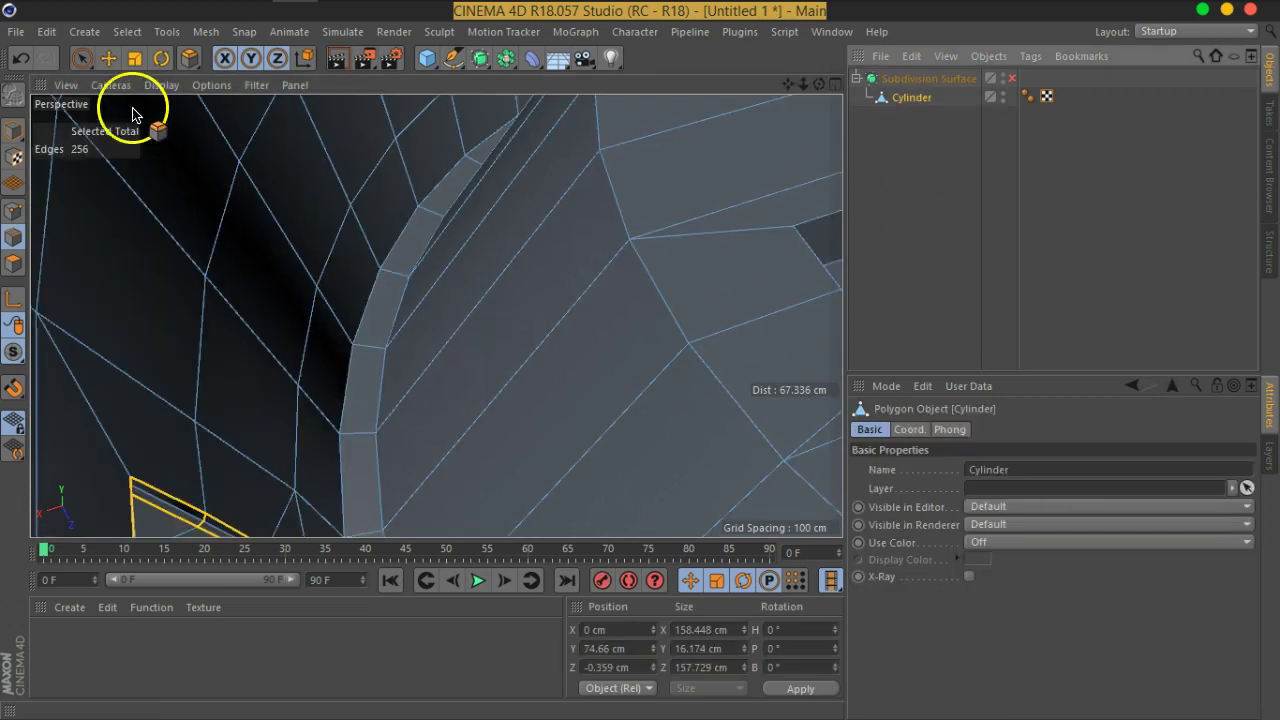
pyautogui.click(127, 31)
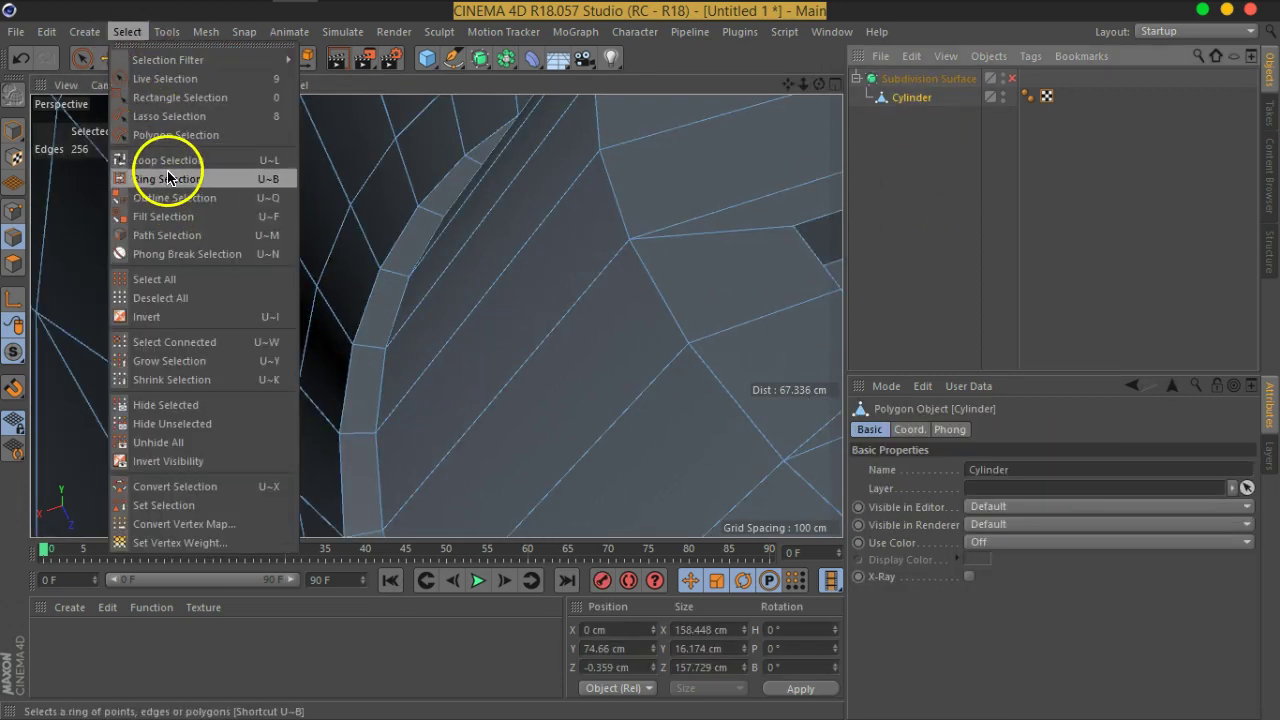
pyautogui.click(168, 160)
pyautogui.click(378, 292)
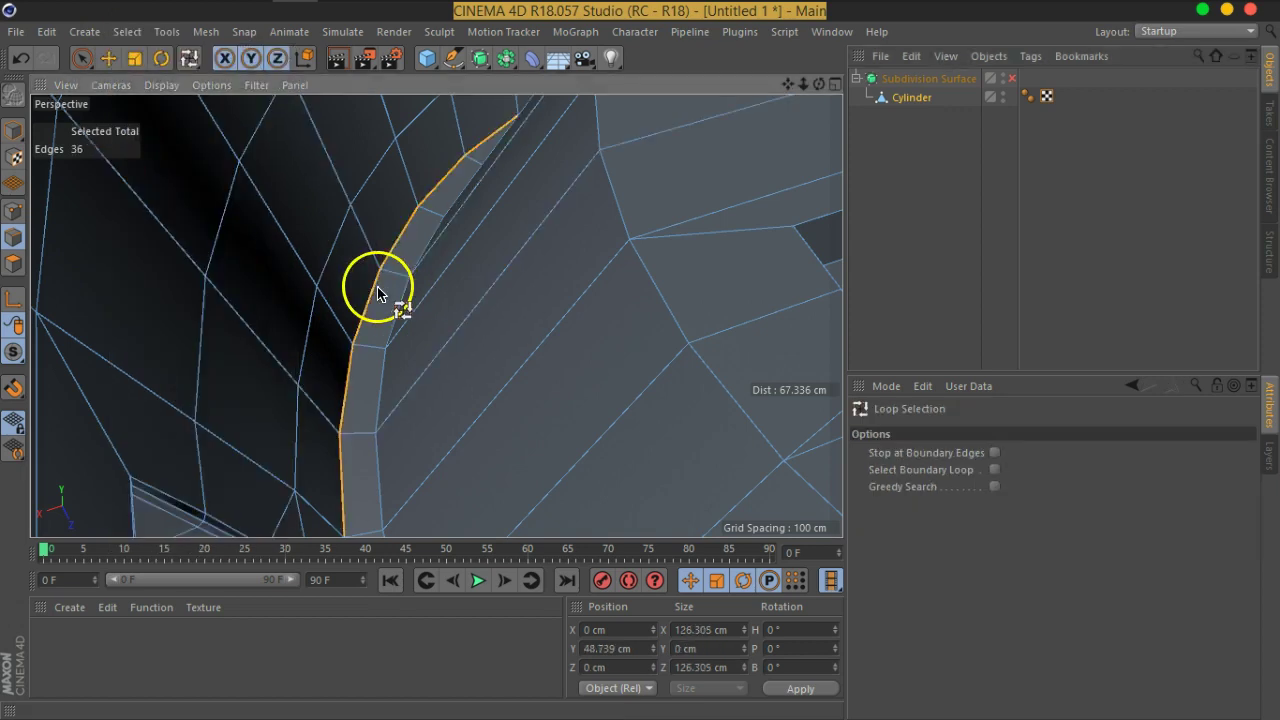
pyautogui.moveTo(378, 292); pyautogui.dragTo(471, 366)
pyautogui.click(391, 320)
pyautogui.moveTo(645, 245); pyautogui.dragTo(399, 350)
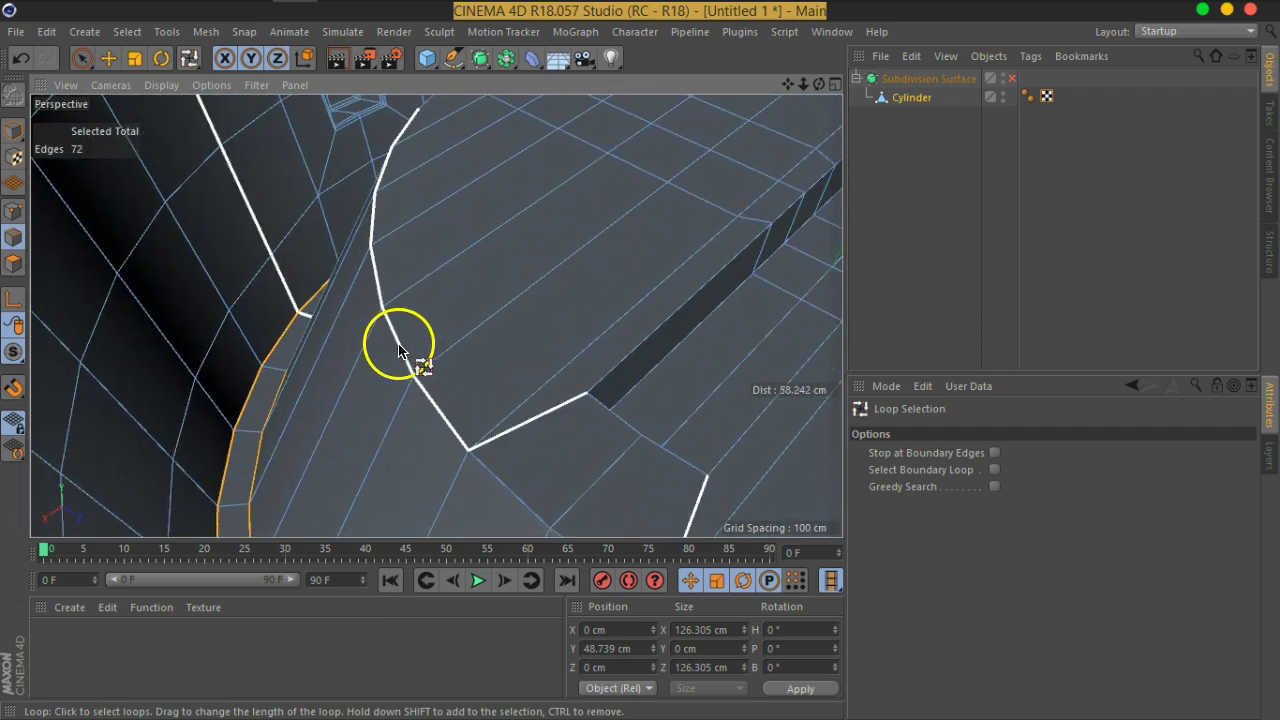
pyautogui.click(401, 352)
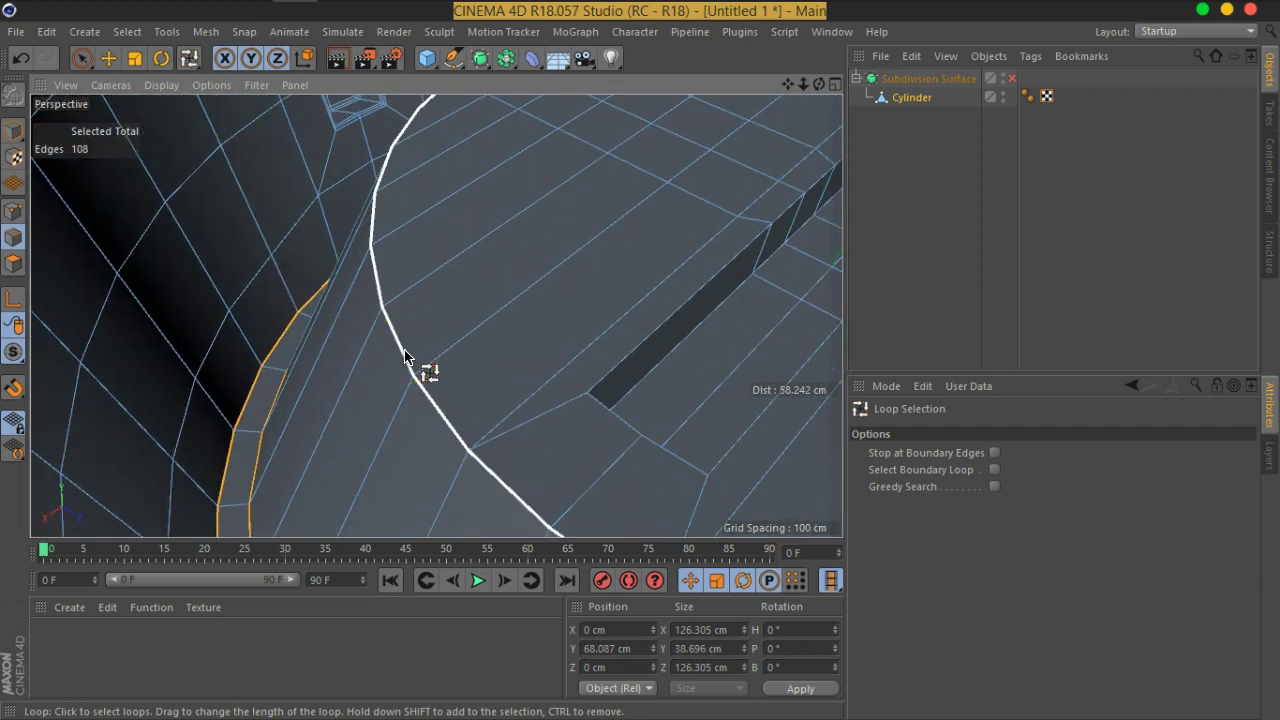
# Bevel the selected loops into double edges at 0.641 cm offset, 1 subdivision.
pyautogui.moveTo(405, 355); pyautogui.dragTo(430, 582)
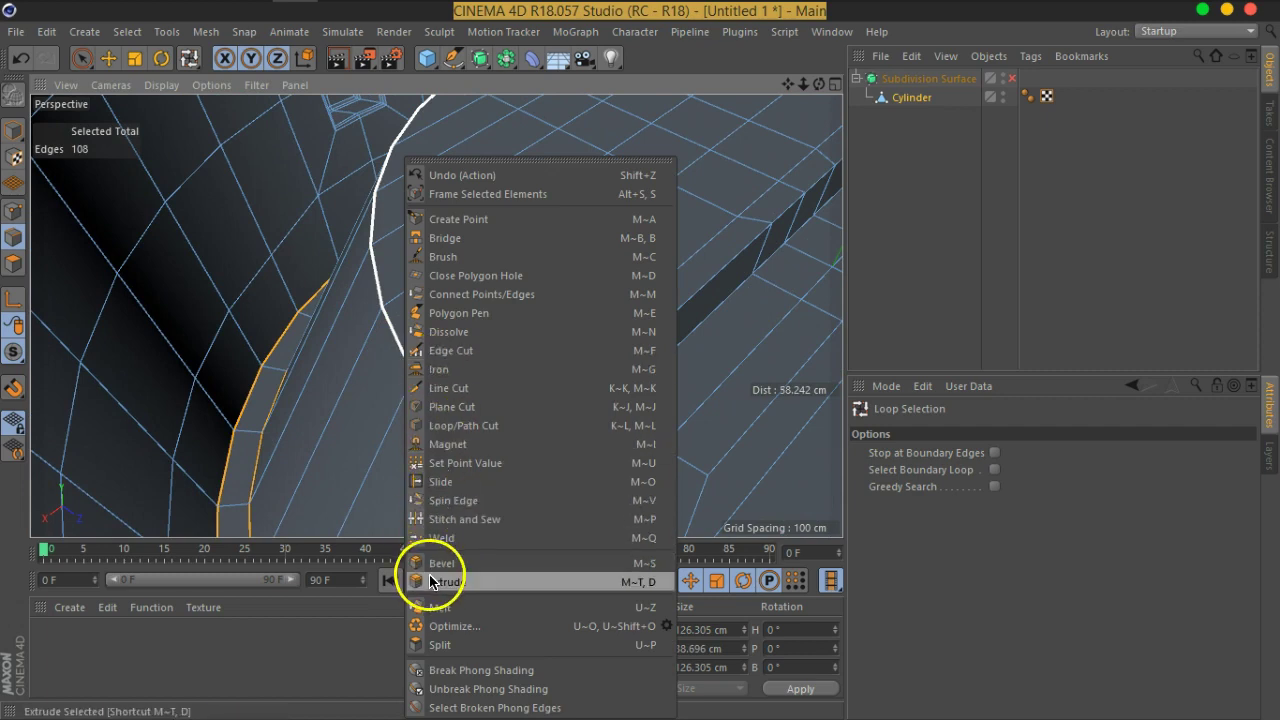
pyautogui.click(432, 563)
pyautogui.scroll(3)
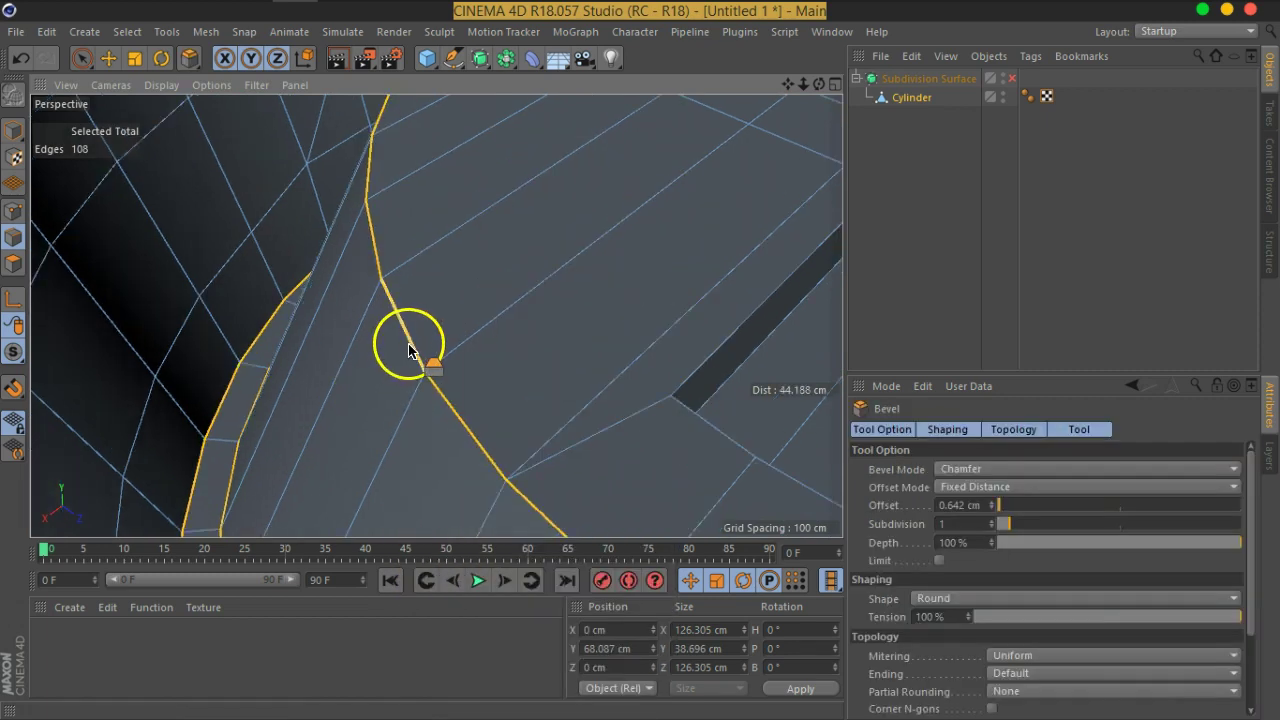
pyautogui.moveTo(413, 343); pyautogui.dragTo(429, 337)
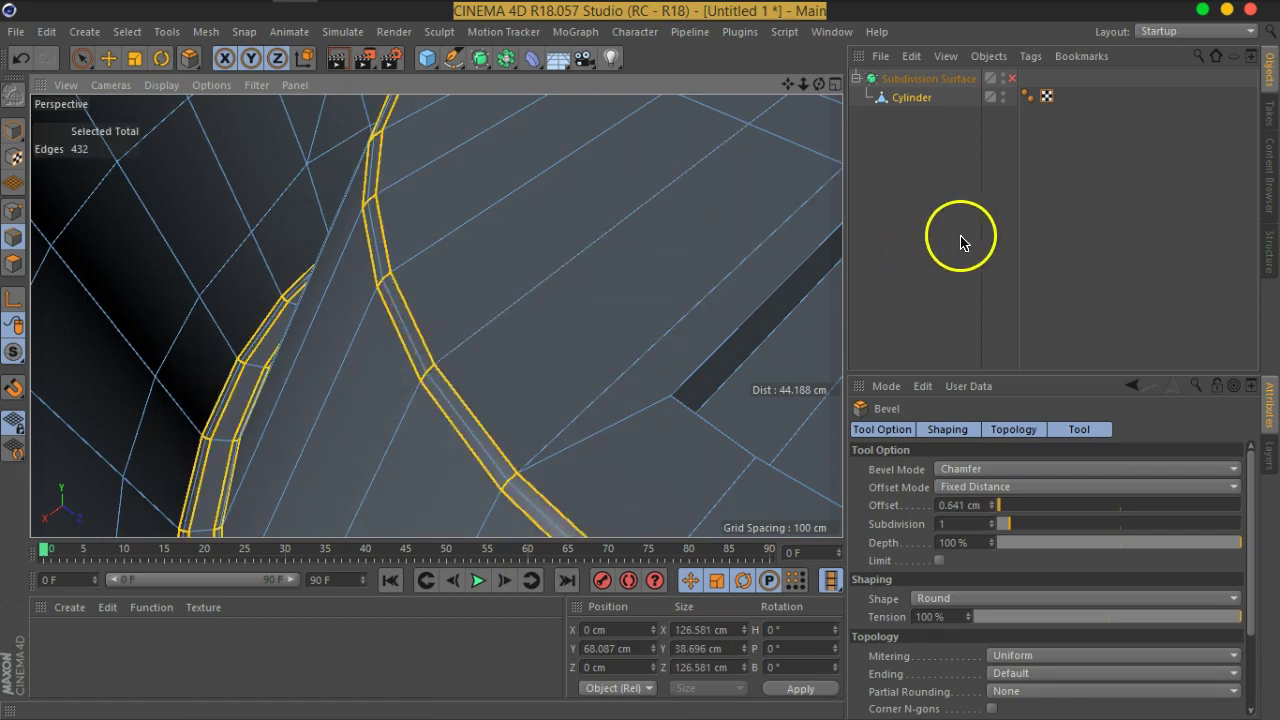
pyautogui.click(960, 240)
pyautogui.click(1011, 79)
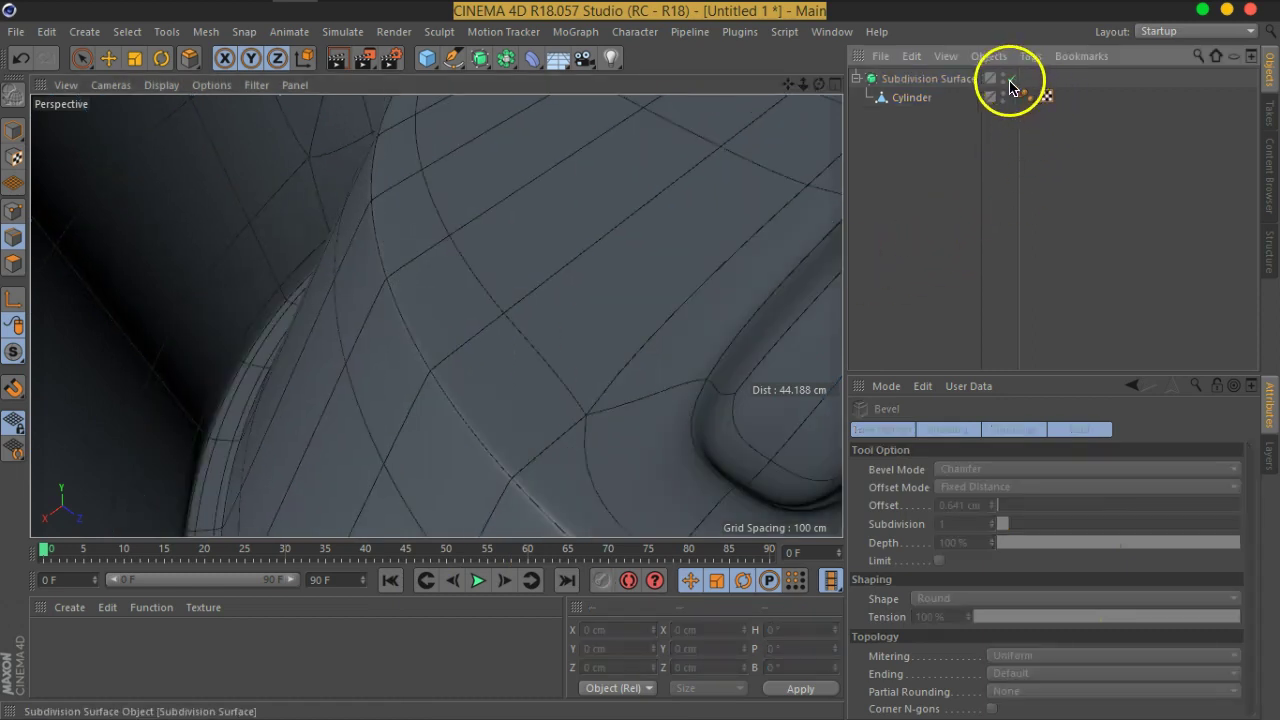
pyautogui.scroll(-3)
pyautogui.scroll(-3)
pyautogui.scroll(-3)
pyautogui.moveTo(461, 402); pyautogui.dragTo(621, 380)
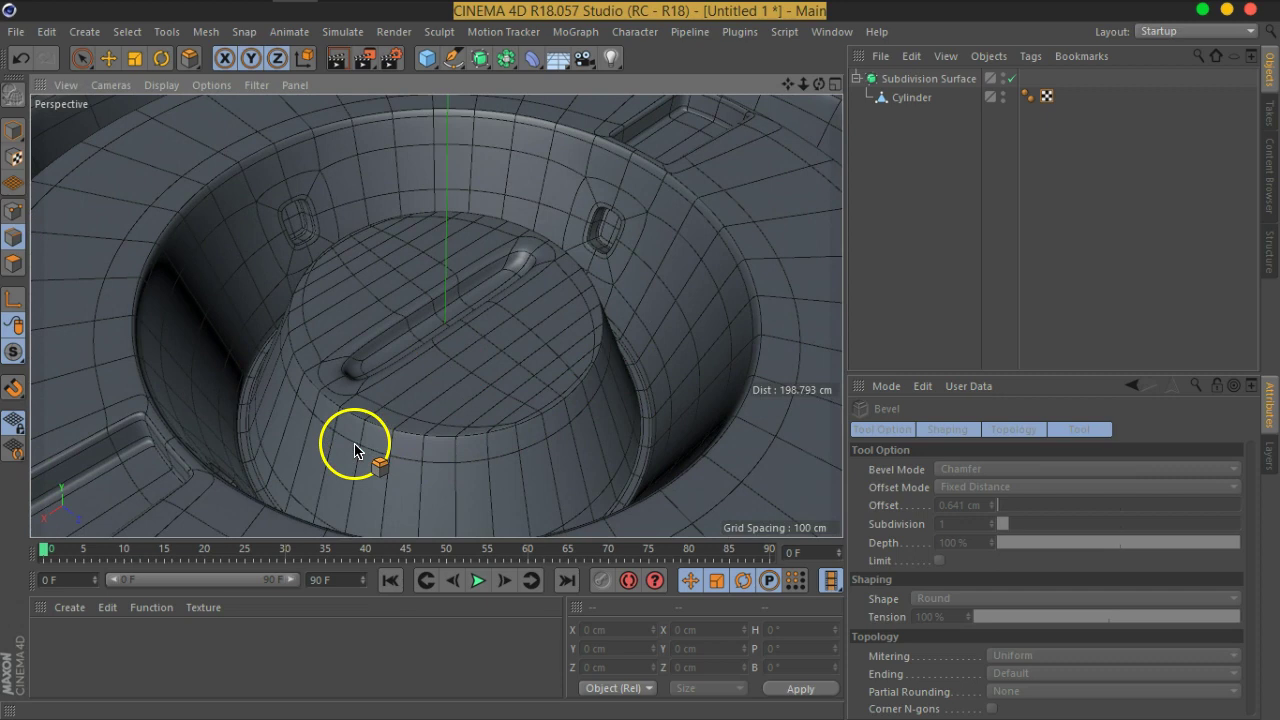
pyautogui.scroll(3)
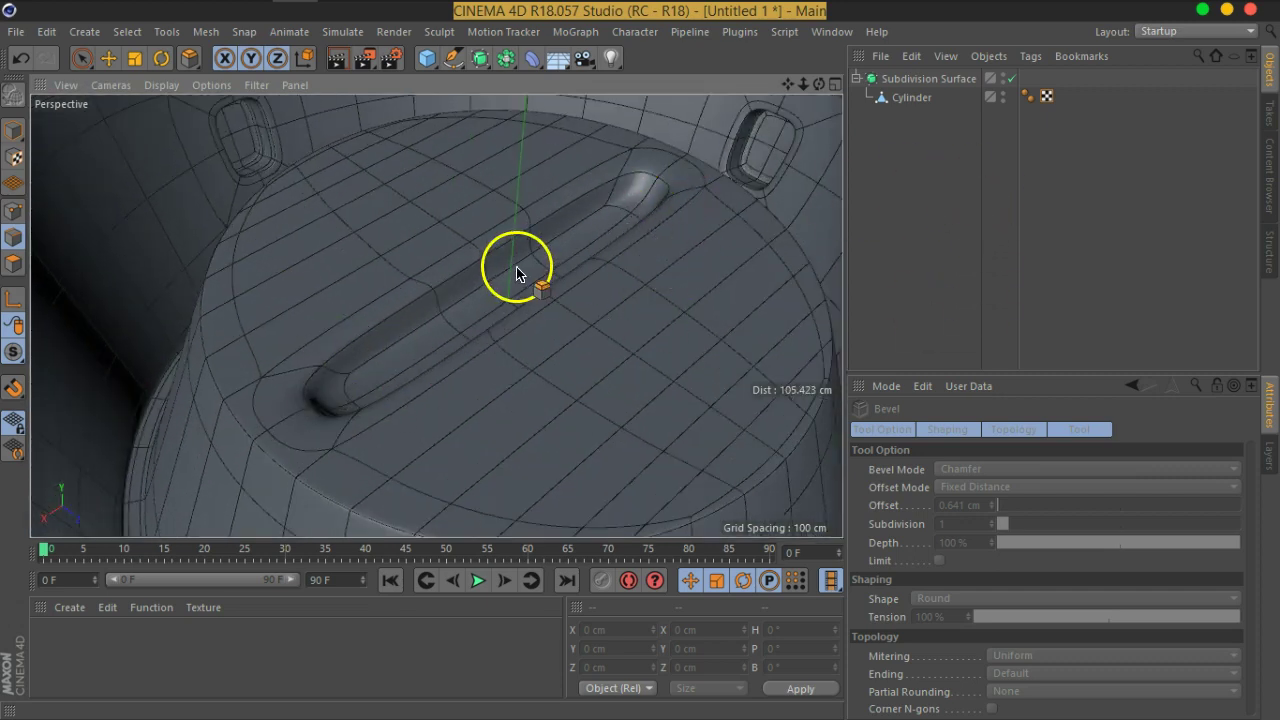
pyautogui.scroll(3)
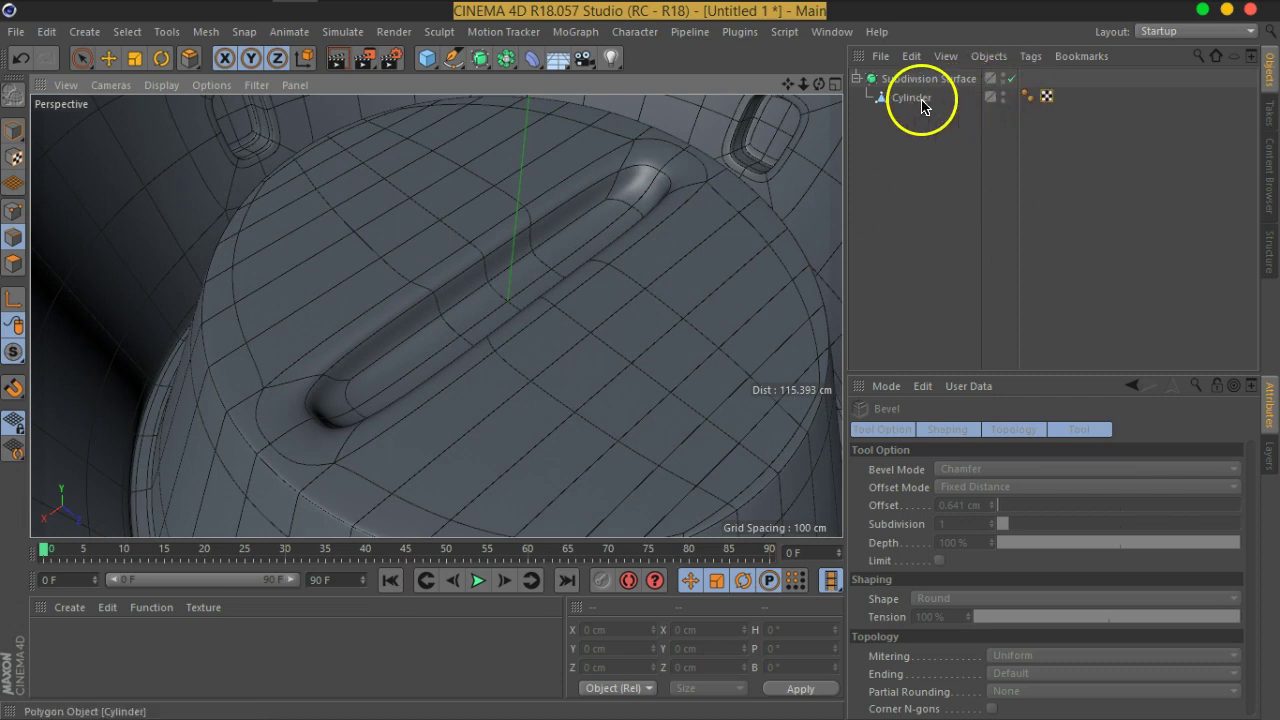
pyautogui.click(912, 97)
pyautogui.moveTo(514, 277); pyautogui.dragTo(491, 286)
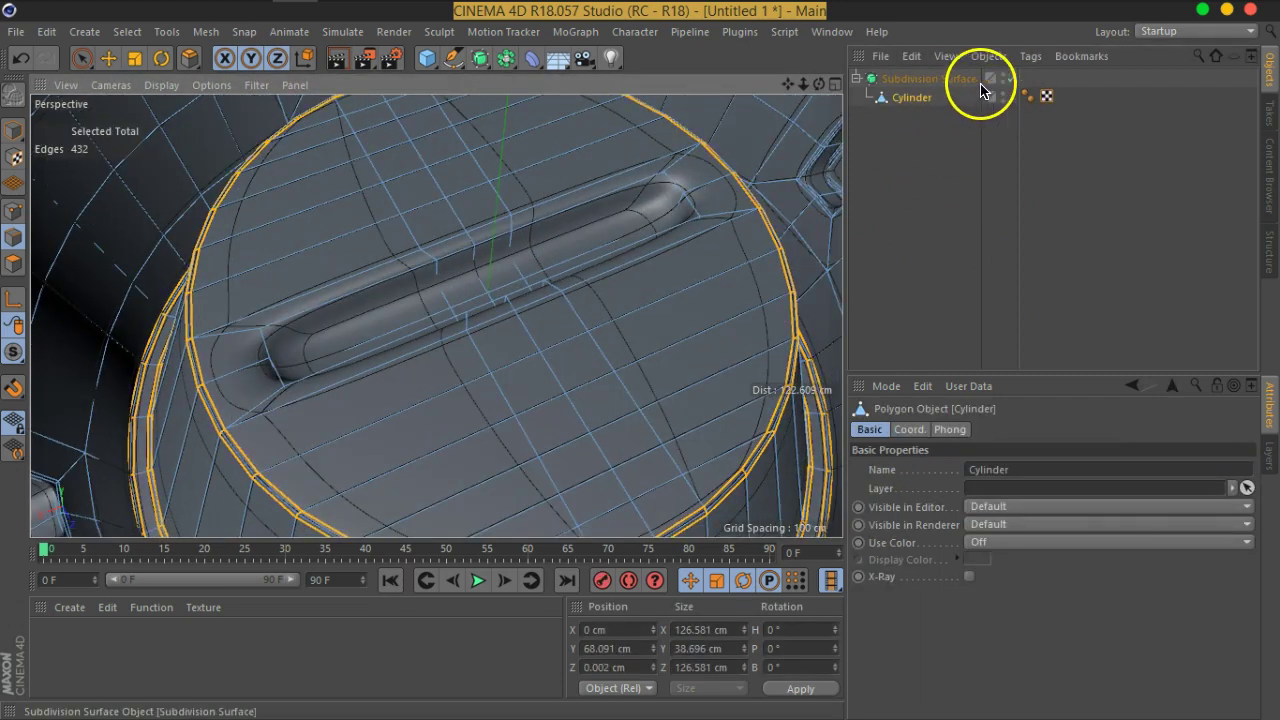
pyautogui.click(1011, 78)
pyautogui.moveTo(567, 229); pyautogui.dragTo(357, 252)
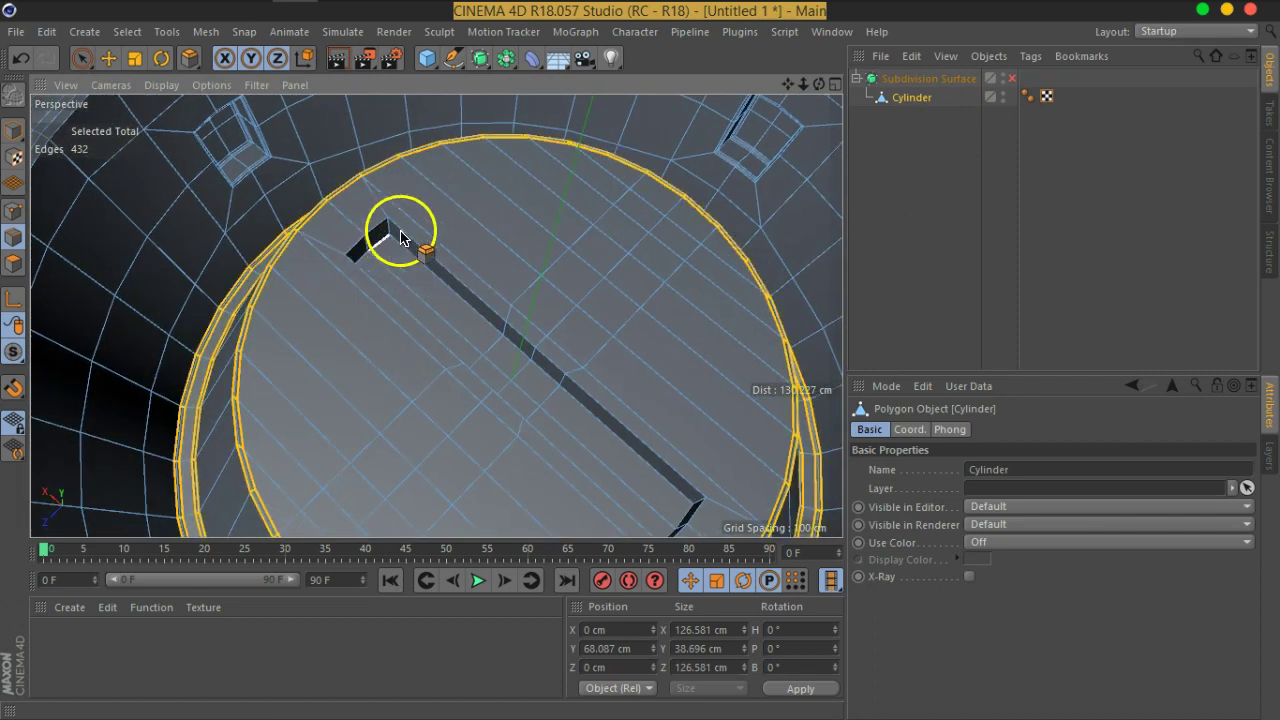
pyautogui.click(1011, 78)
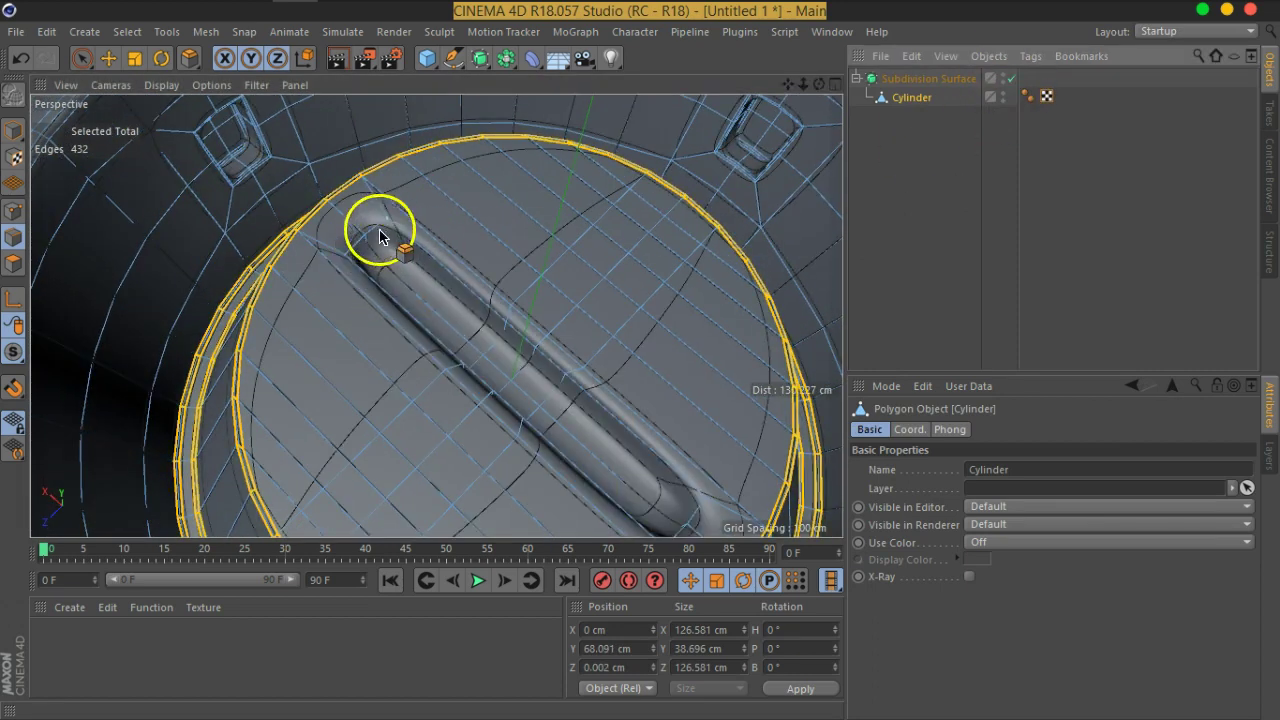
pyautogui.moveTo(351, 194); pyautogui.dragTo(343, 120)
# Choose Loop/Path Cut, disable Subdivision Surface, and uncheck Symmetrical Cut.
pyautogui.rightClick(697, 465)
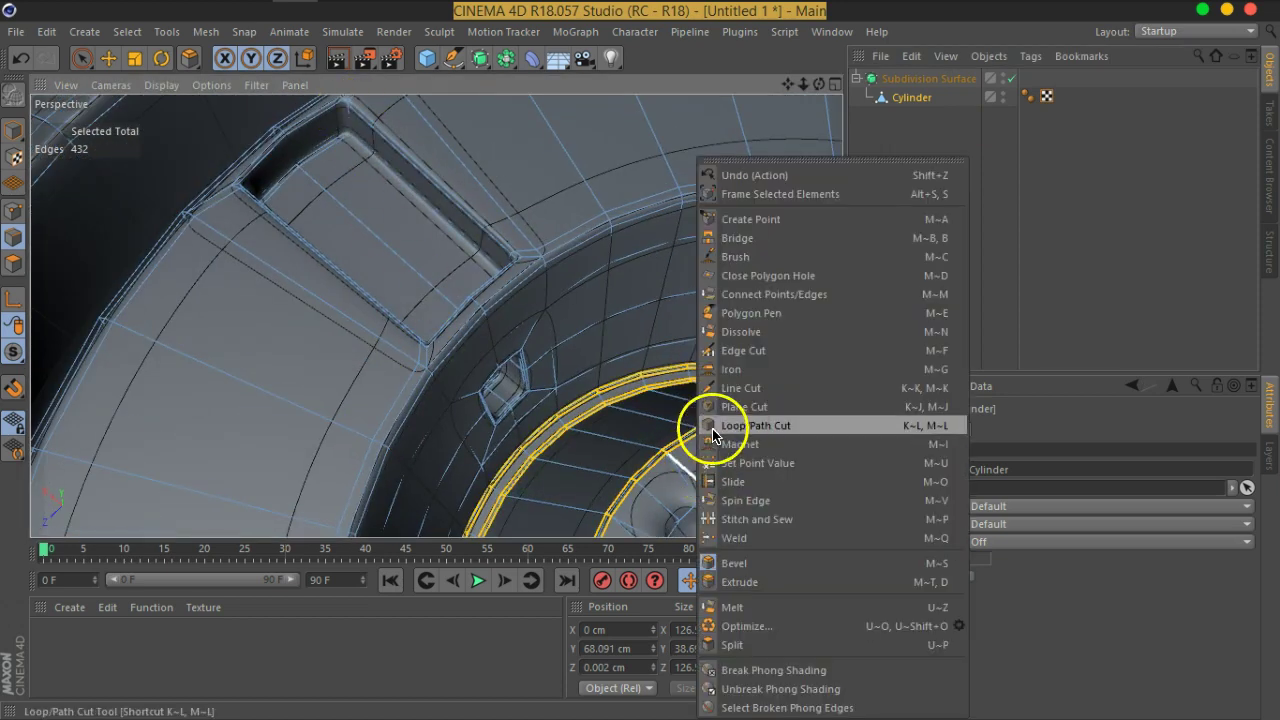
pyautogui.click(755, 426)
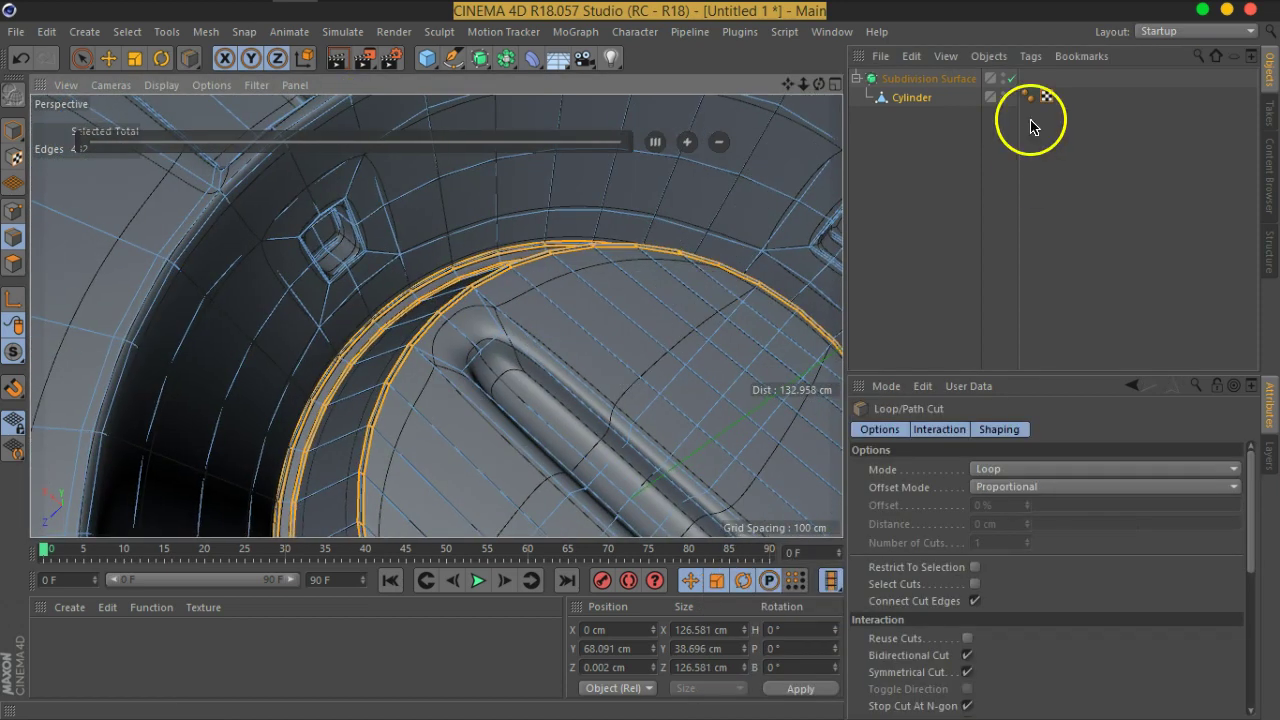
pyautogui.click(1012, 78)
pyautogui.moveTo(591, 423); pyautogui.dragTo(480, 303)
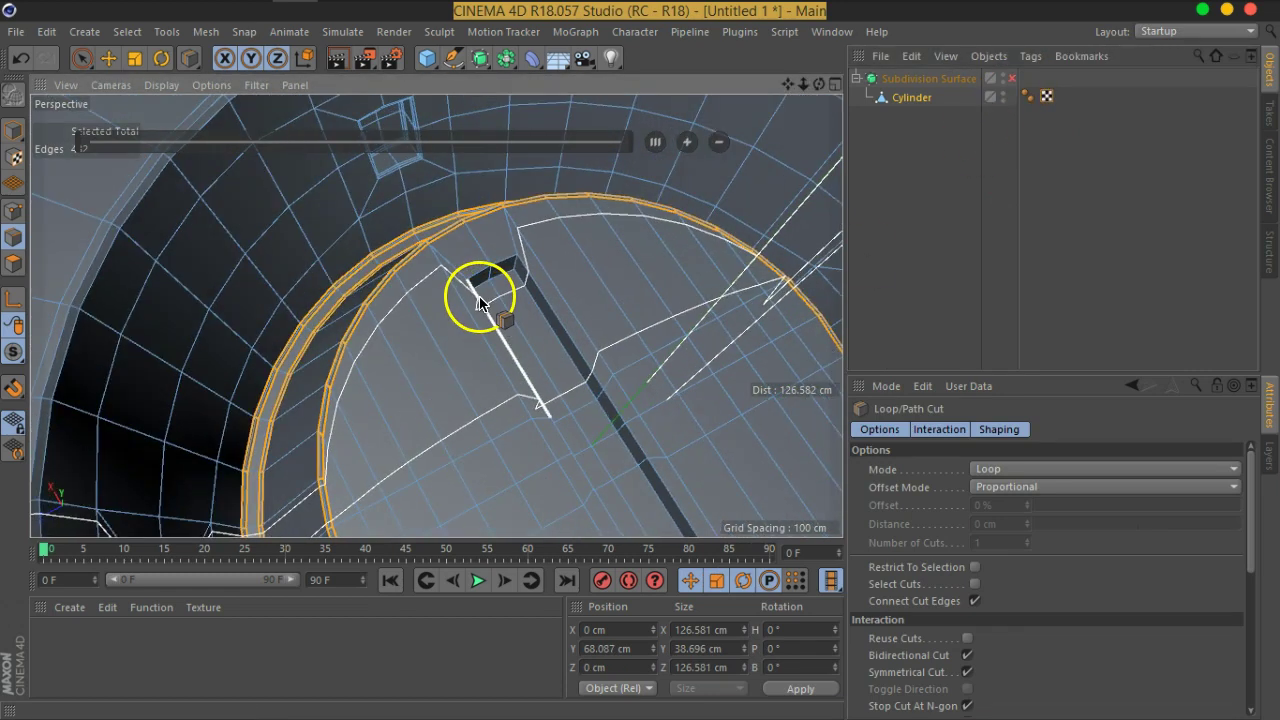
pyautogui.click(967, 672)
# Zoom in so the cap's notch runs diagonally and bring up the mesh commands list.
pyautogui.moveTo(543, 343); pyautogui.dragTo(497, 327)
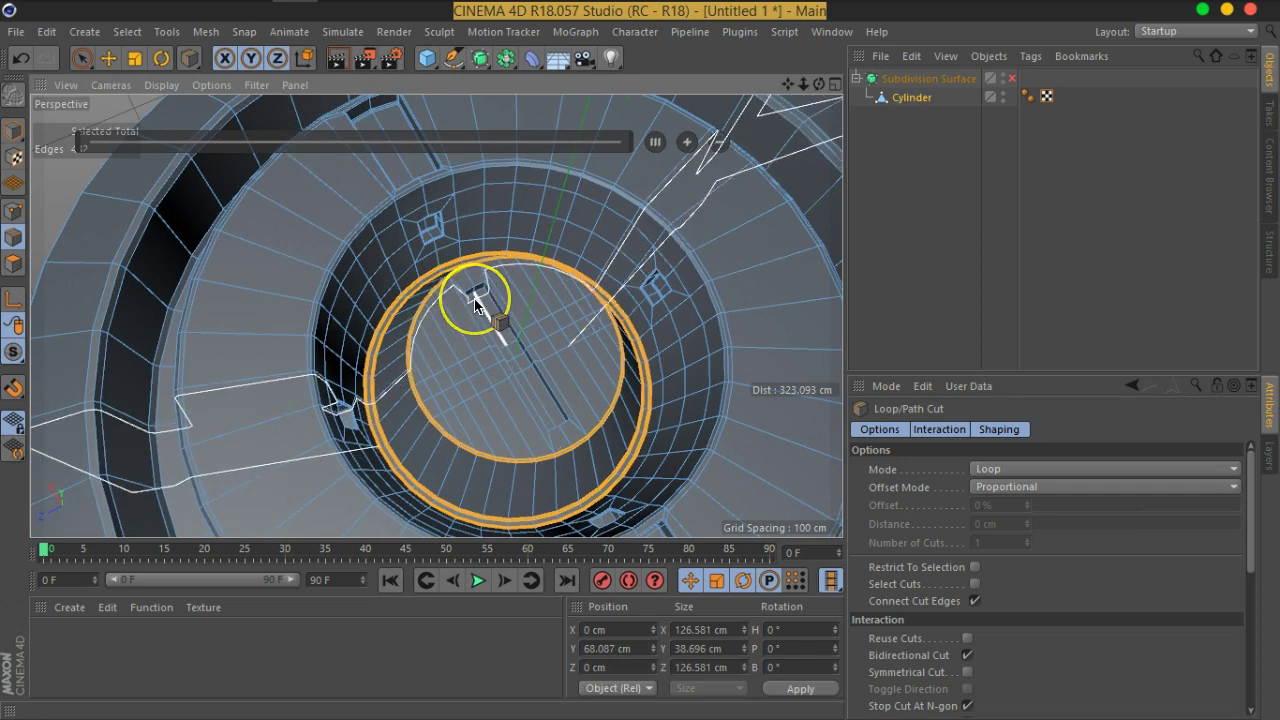
pyautogui.scroll(3)
pyautogui.scroll(3)
pyautogui.scroll(3)
pyautogui.moveTo(530, 360); pyautogui.dragTo(646, 343)
pyautogui.scroll(-3)
pyautogui.scroll(3)
pyautogui.scroll(3)
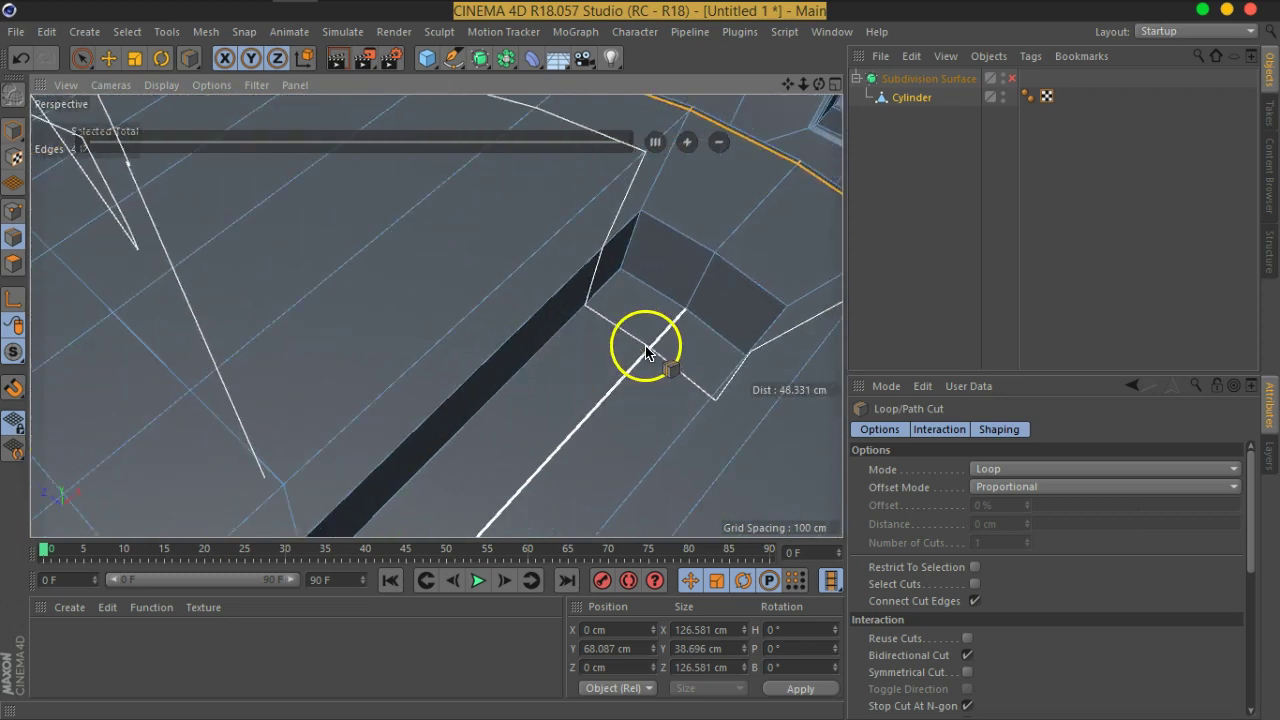
pyautogui.rightClick(650, 352)
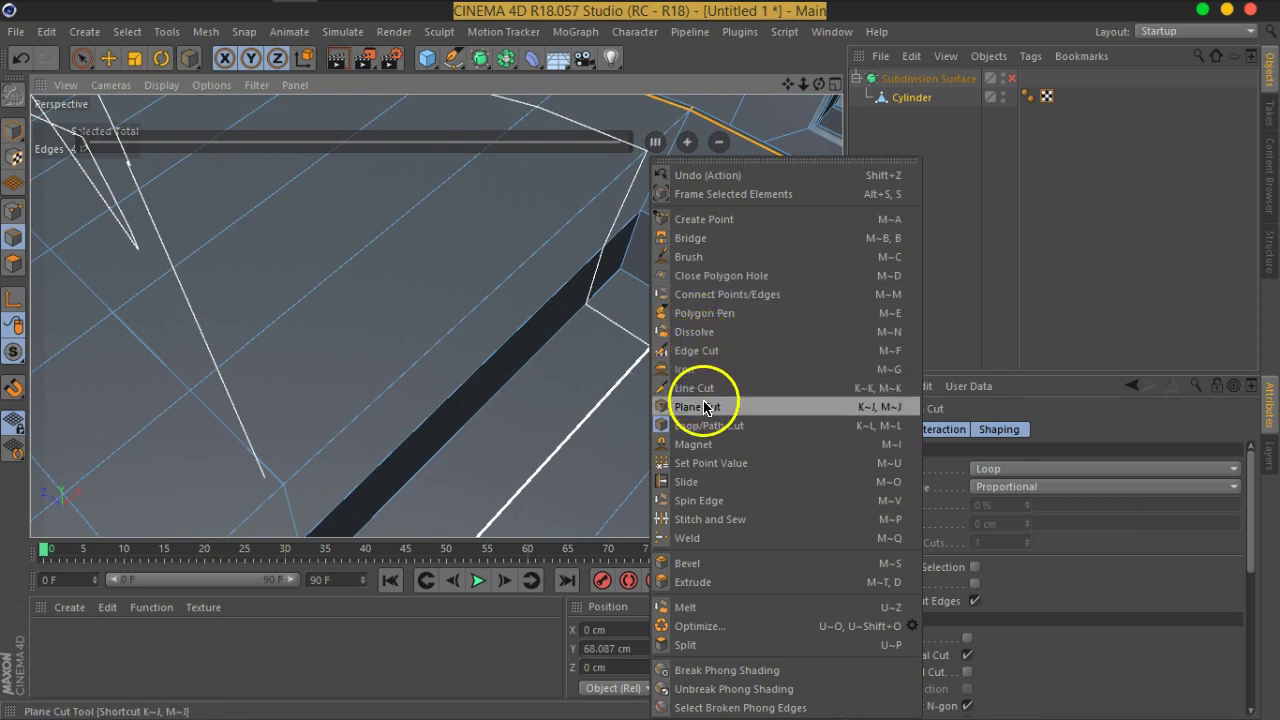
# Activate Line Cut with multi-point cutting and zoom in on the notch.
pyautogui.click(700, 388)
pyautogui.moveTo(717, 400); pyautogui.dragTo(680, 425)
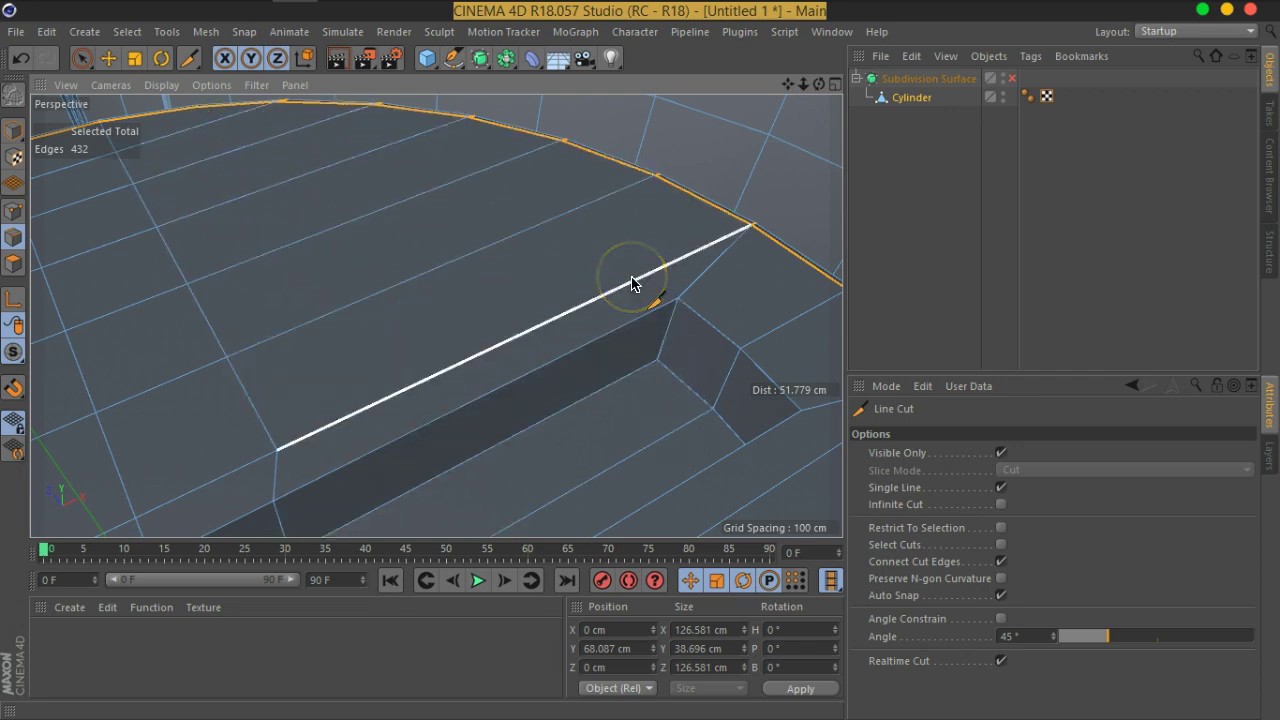
pyautogui.click(1001, 488)
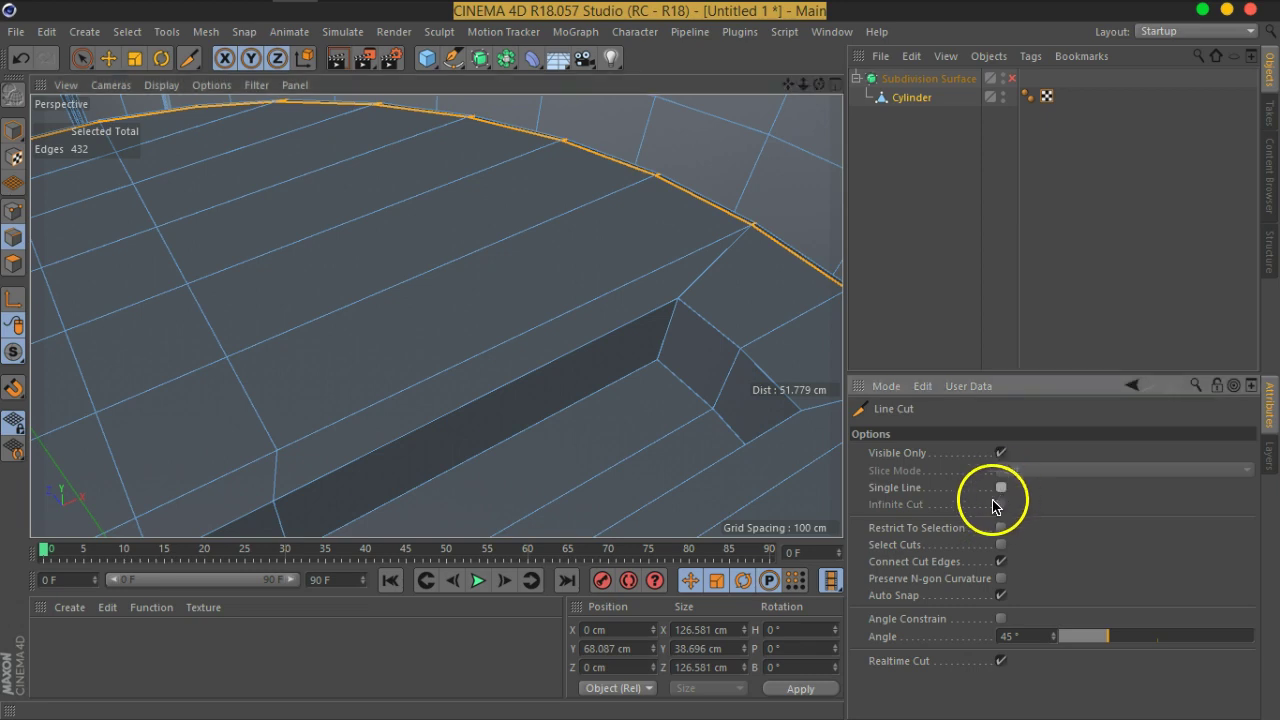
pyautogui.moveTo(714, 291); pyautogui.dragTo(655, 390)
pyautogui.scroll(3)
pyautogui.scroll(-3)
pyautogui.scroll(3)
# Draw a multi-point cut across the cap floor around the notch, commit it, and start another.
pyautogui.click(660, 394)
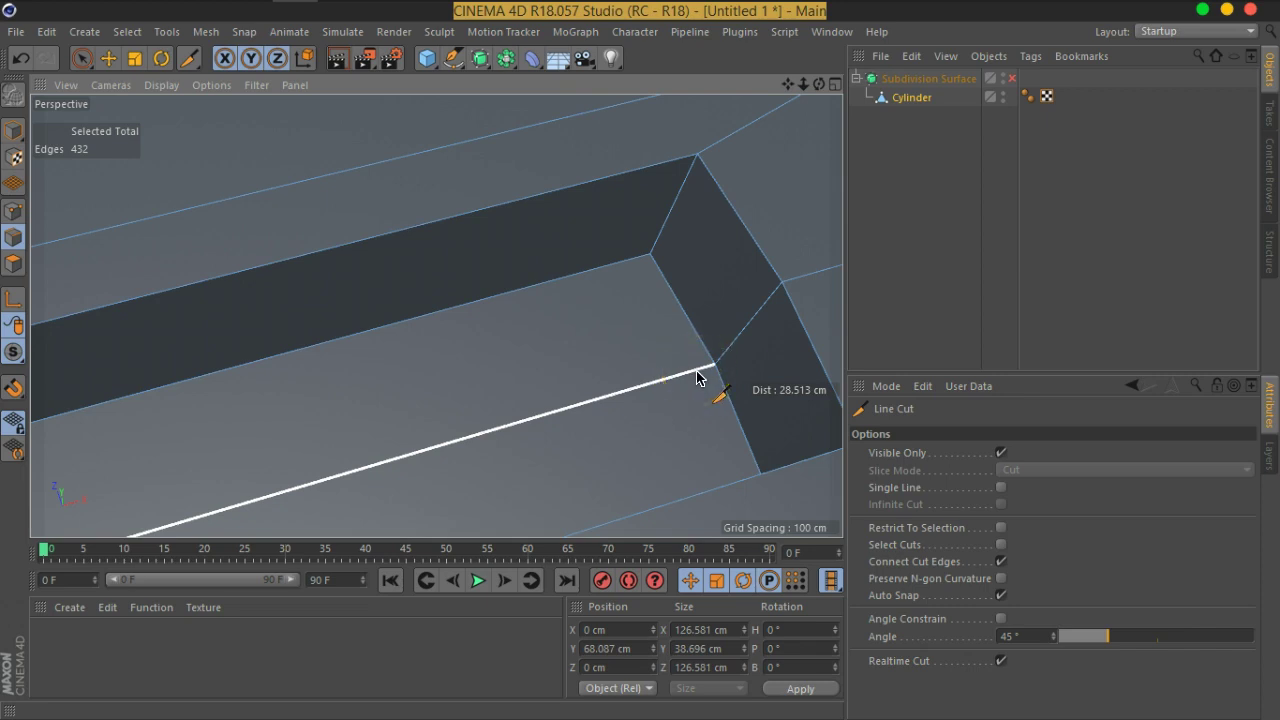
pyautogui.moveTo(700, 371); pyautogui.dragTo(673, 175)
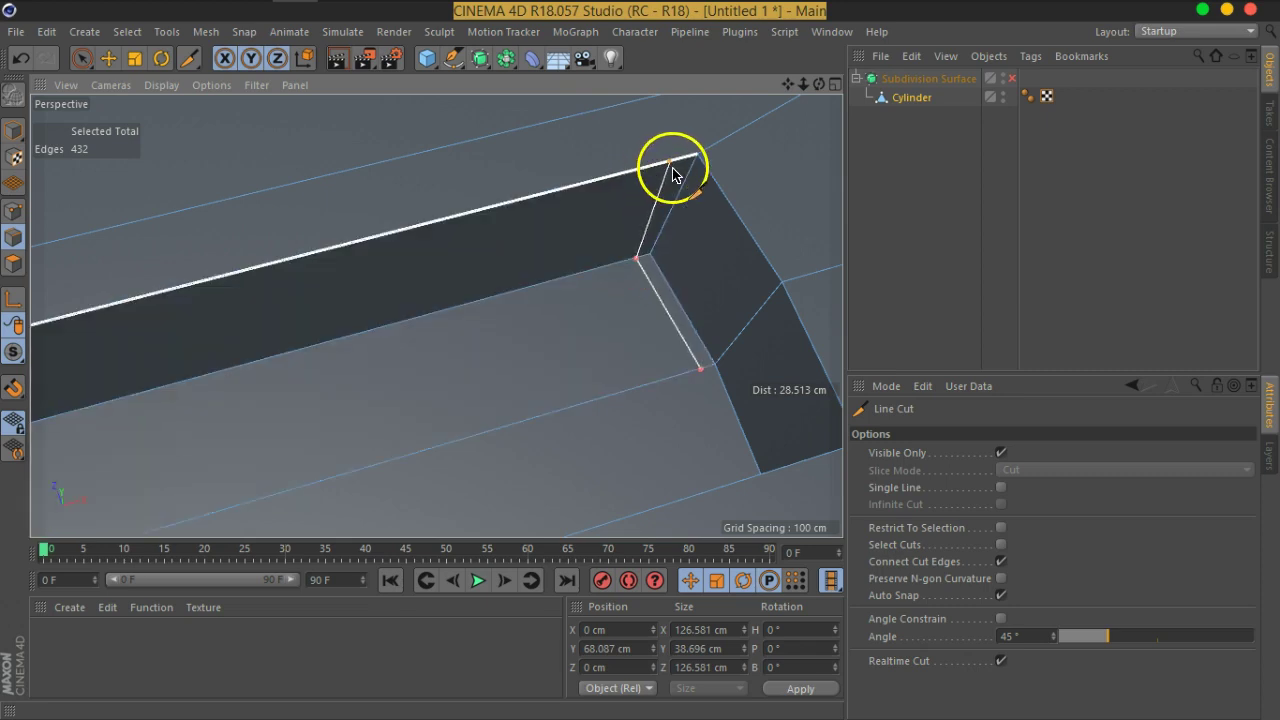
pyautogui.moveTo(673, 175); pyautogui.dragTo(617, 407)
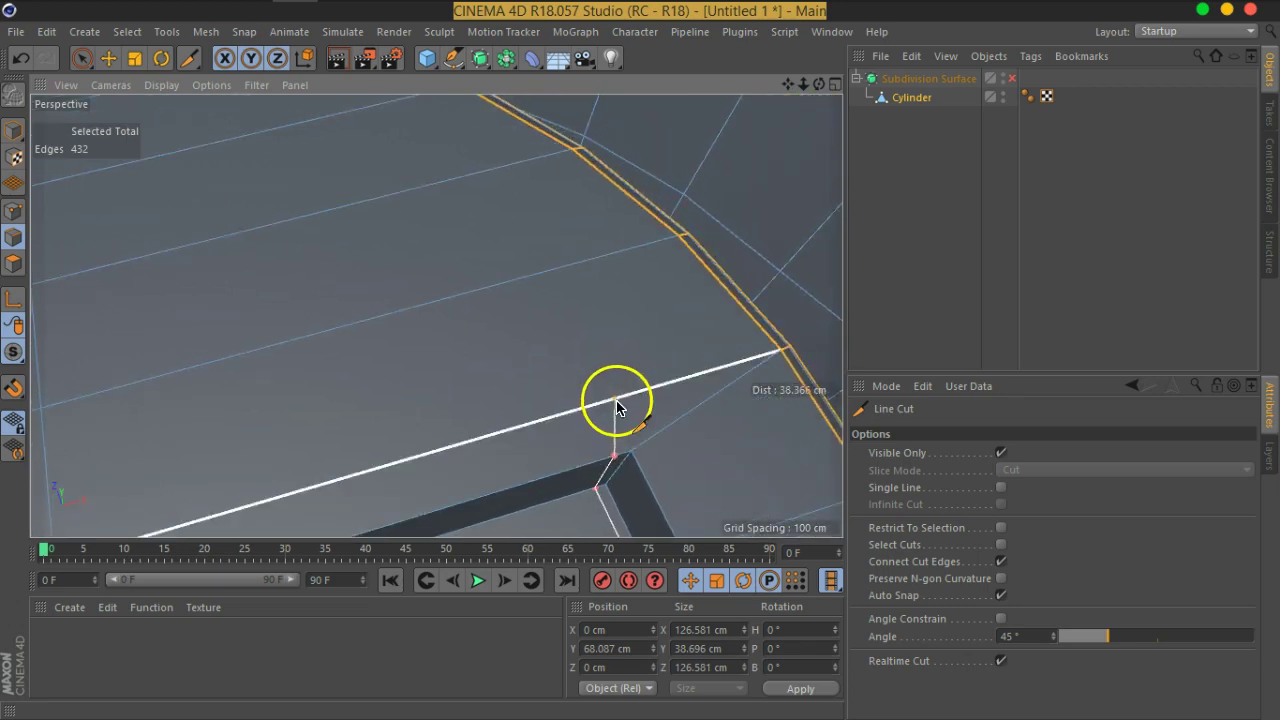
pyautogui.moveTo(615, 406); pyautogui.dragTo(659, 390)
pyautogui.click(651, 390)
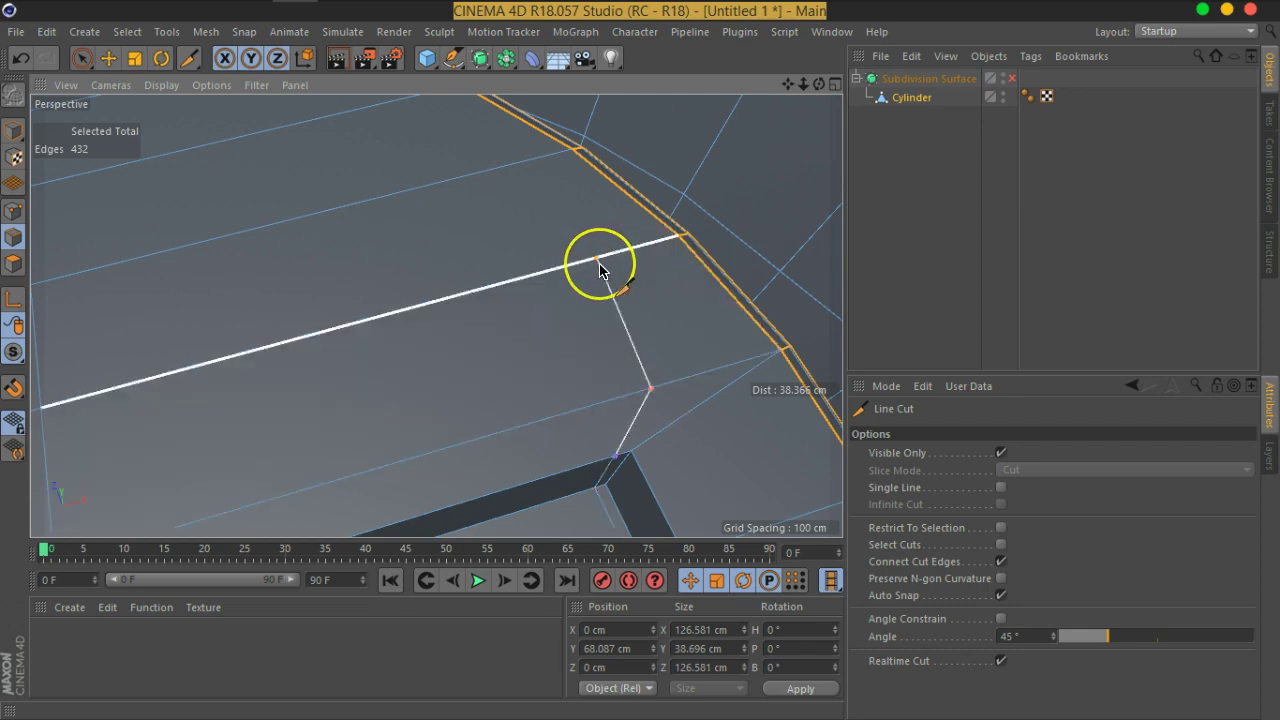
pyautogui.moveTo(600, 270); pyautogui.dragTo(633, 352)
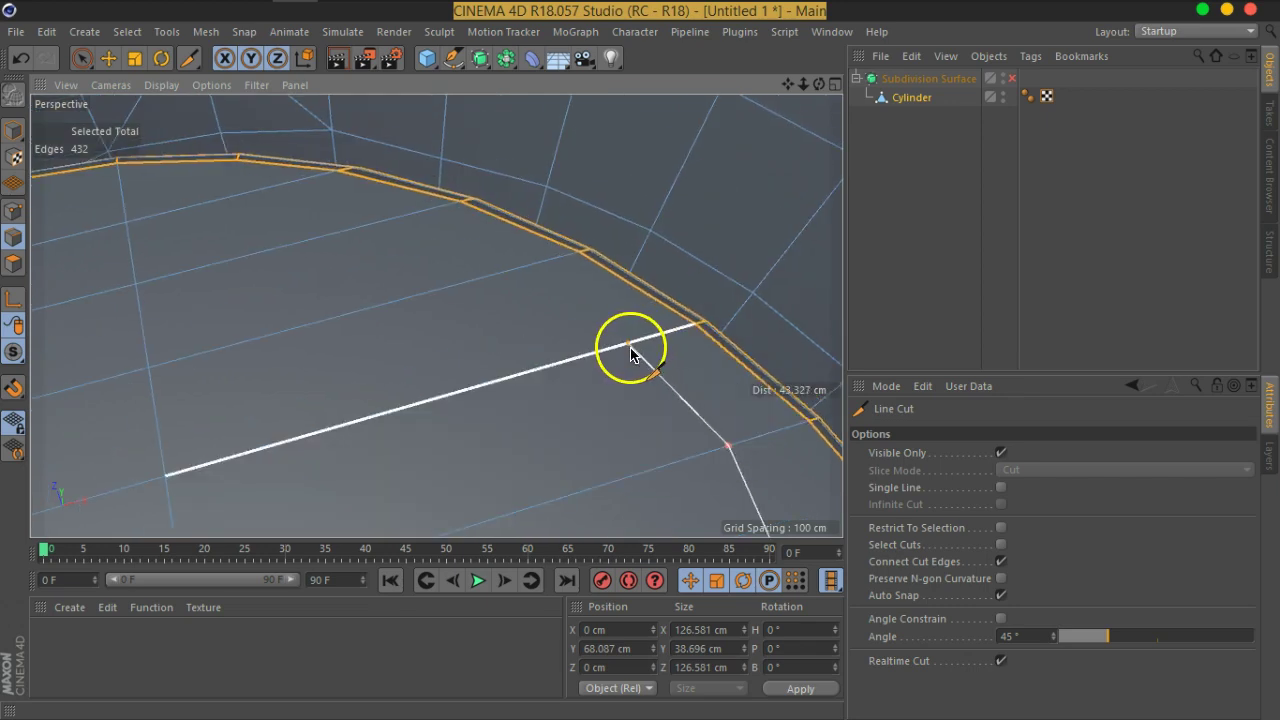
pyautogui.press('Escape')
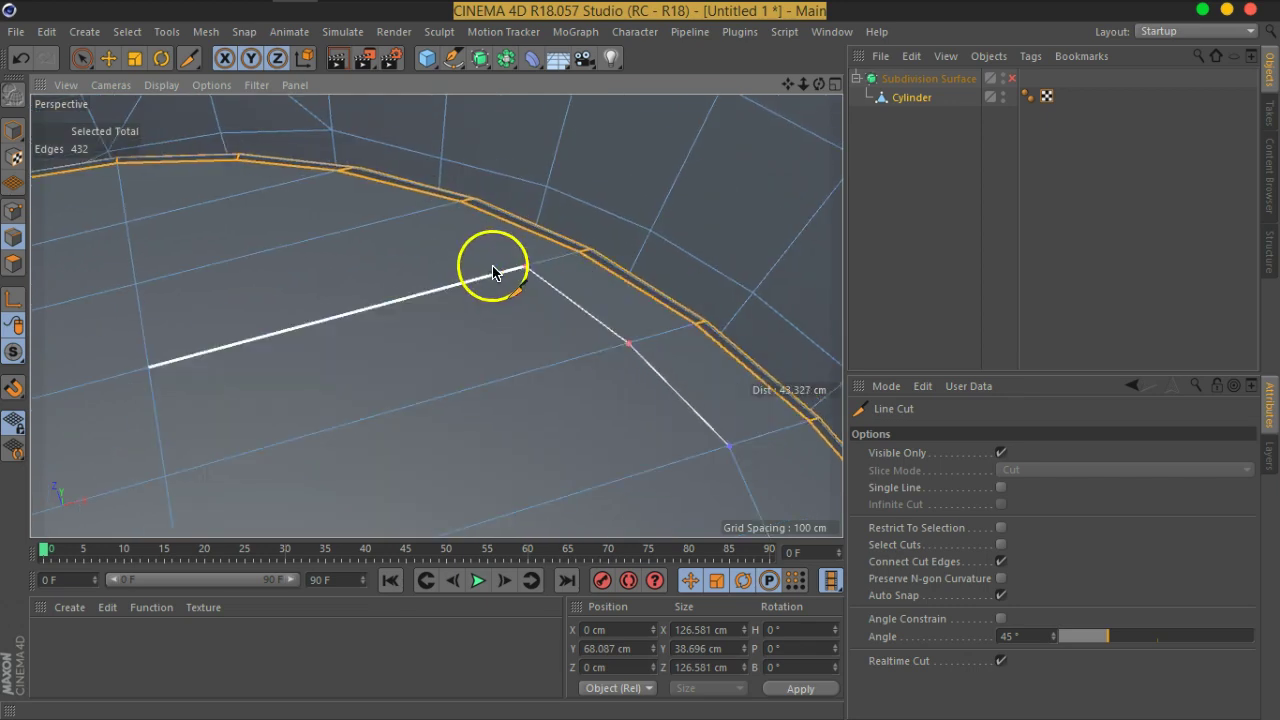
pyautogui.moveTo(491, 266); pyautogui.dragTo(634, 400)
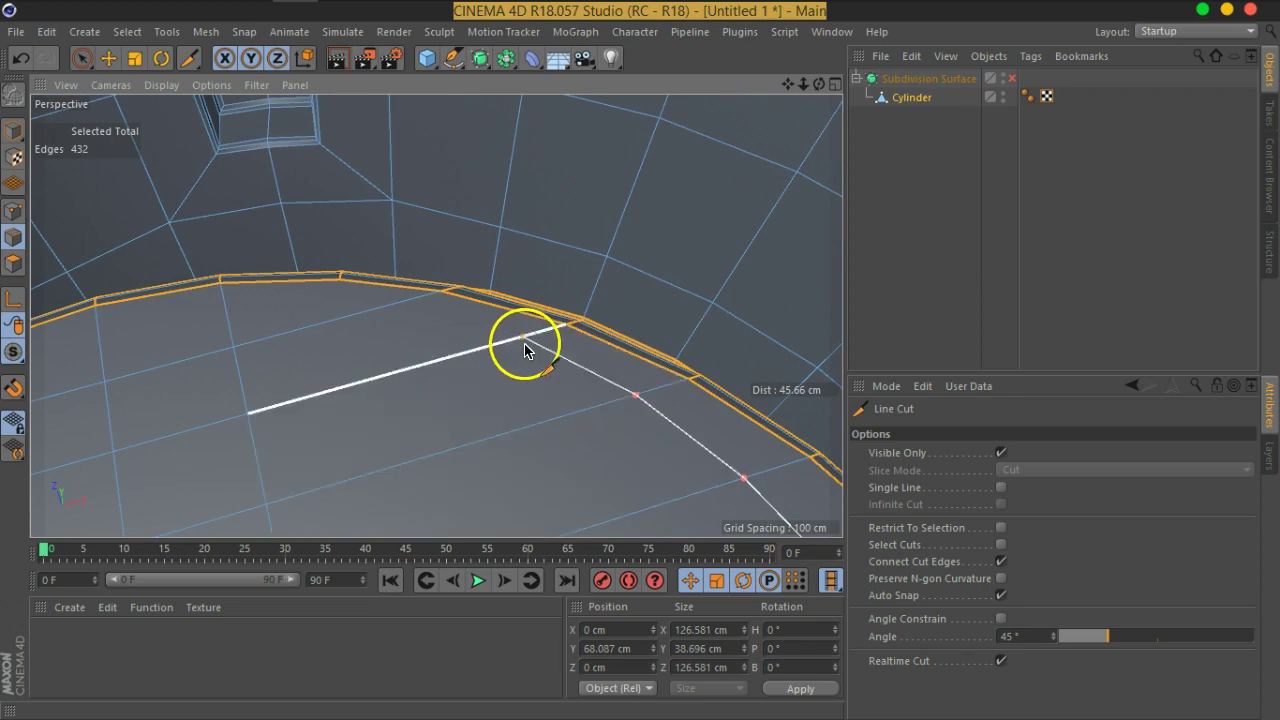
pyautogui.click(518, 343)
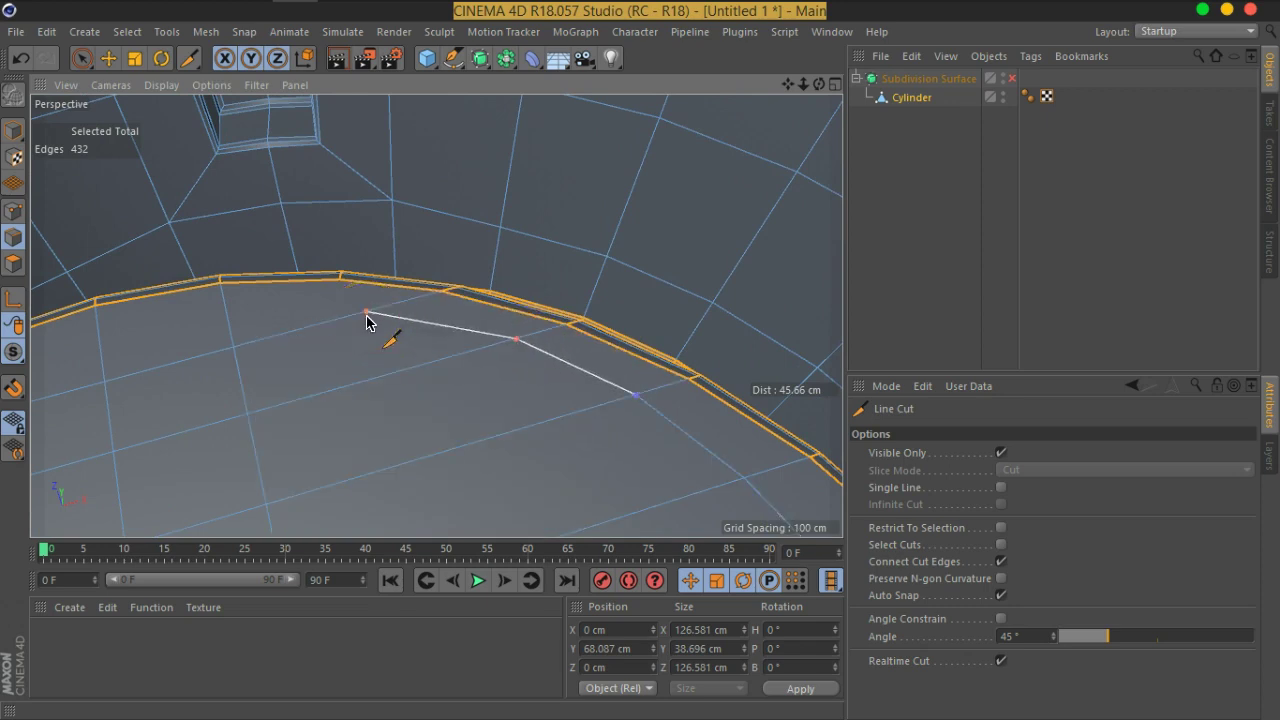
# Slide the new cut's first point along the edge and add a point joining the existing cut.
pyautogui.moveTo(271, 300); pyautogui.dragTo(235, 309)
pyautogui.moveTo(225, 292); pyautogui.dragTo(500, 331)
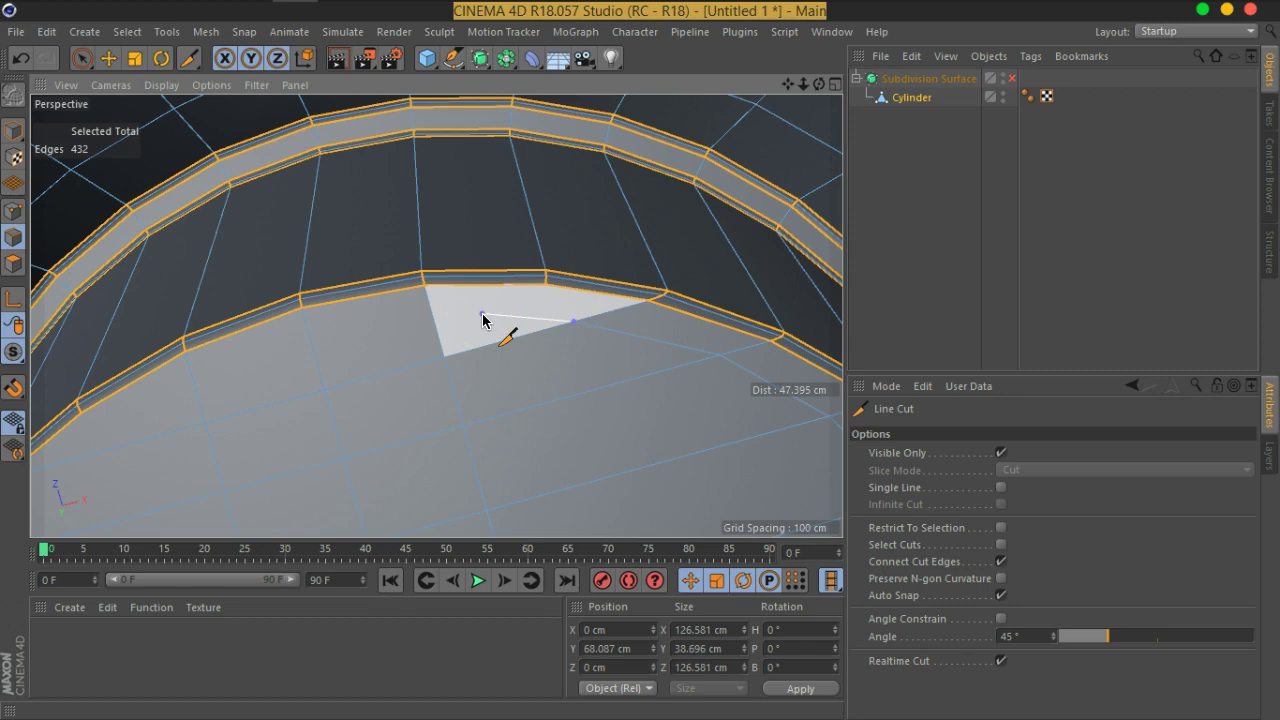
pyautogui.click(396, 318)
pyautogui.moveTo(379, 337); pyautogui.dragTo(557, 323)
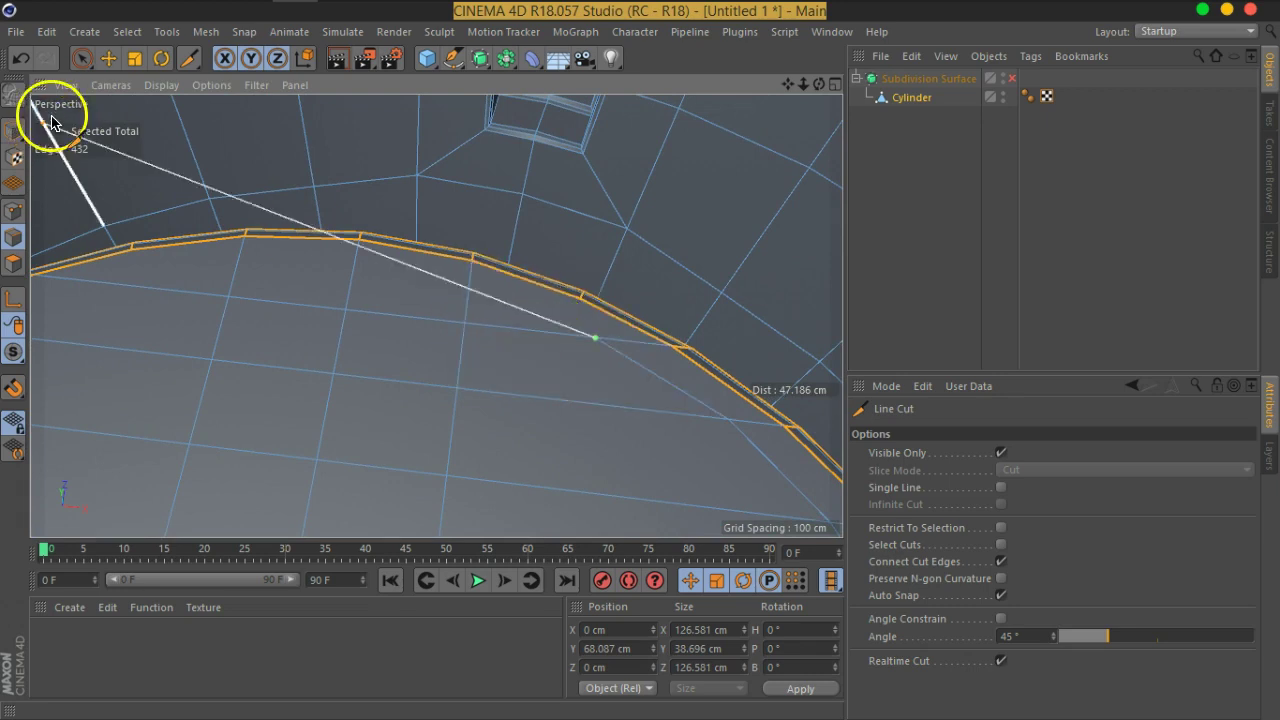
# Clear the edge selection and reactivate Line Cut with vertex snapping left off.
pyautogui.click(82, 57)
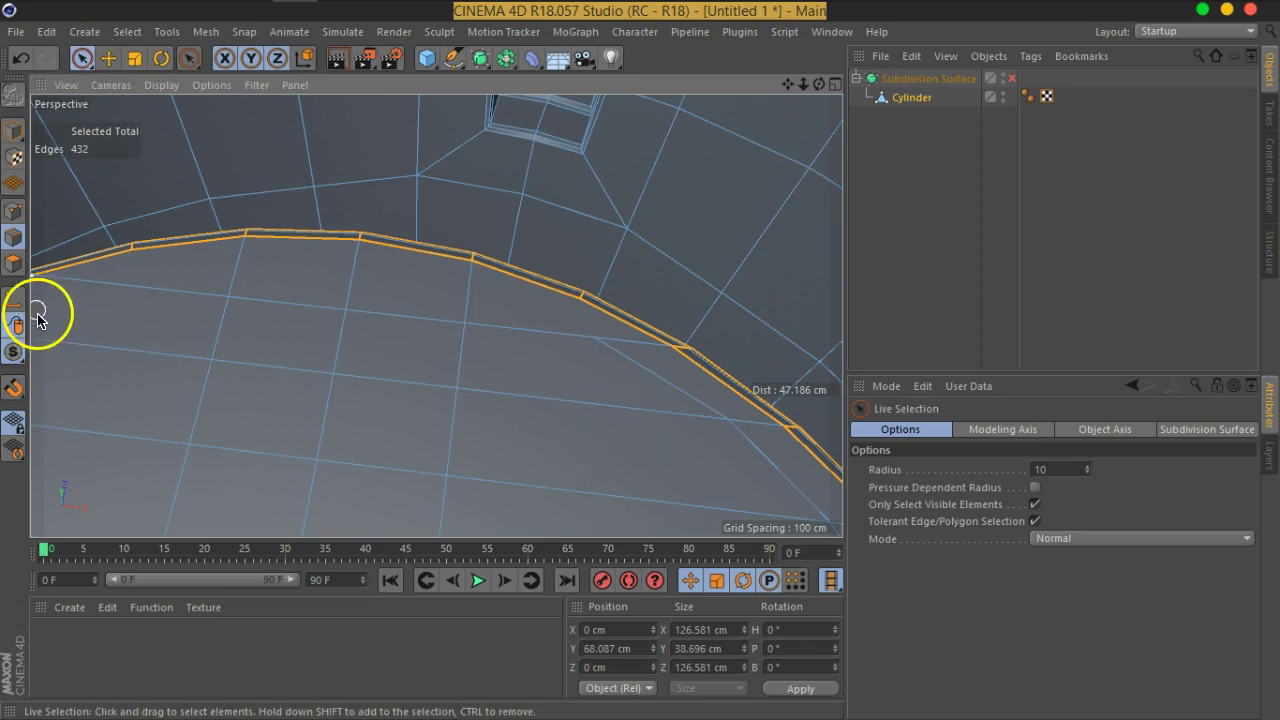
pyautogui.click(14, 210)
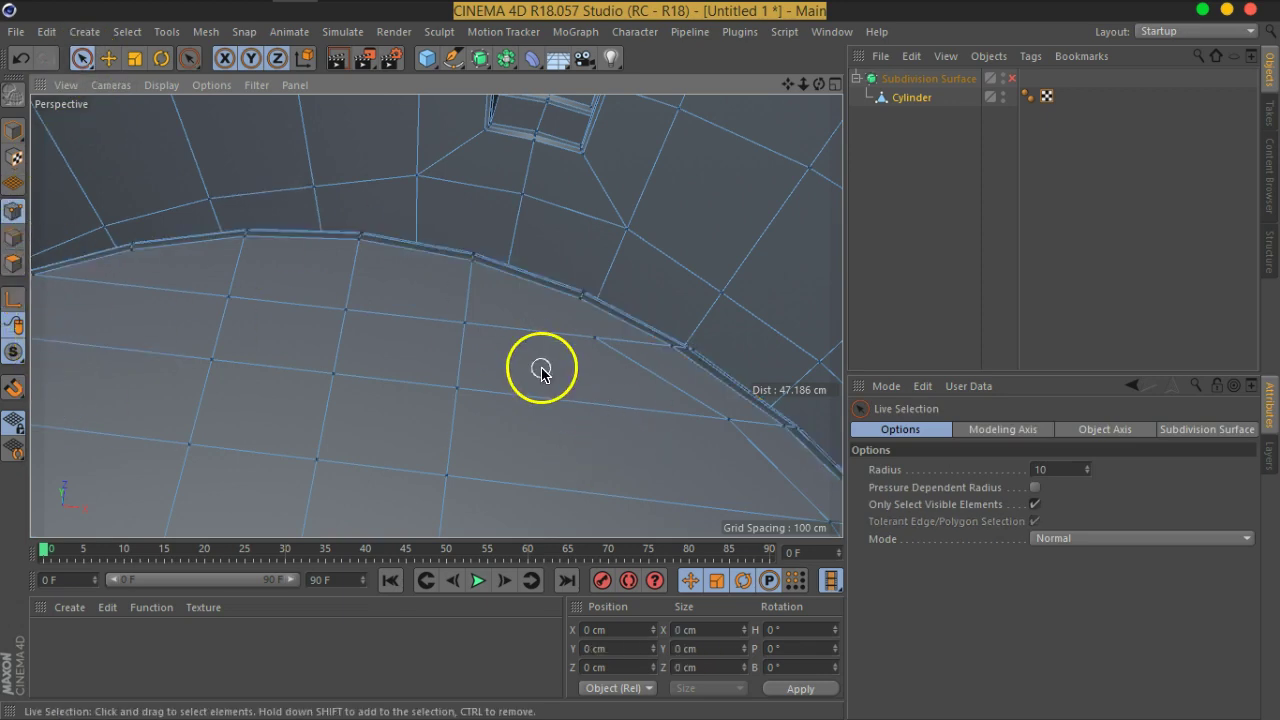
pyautogui.moveTo(634, 428); pyautogui.dragTo(623, 326)
pyautogui.rightClick(577, 334)
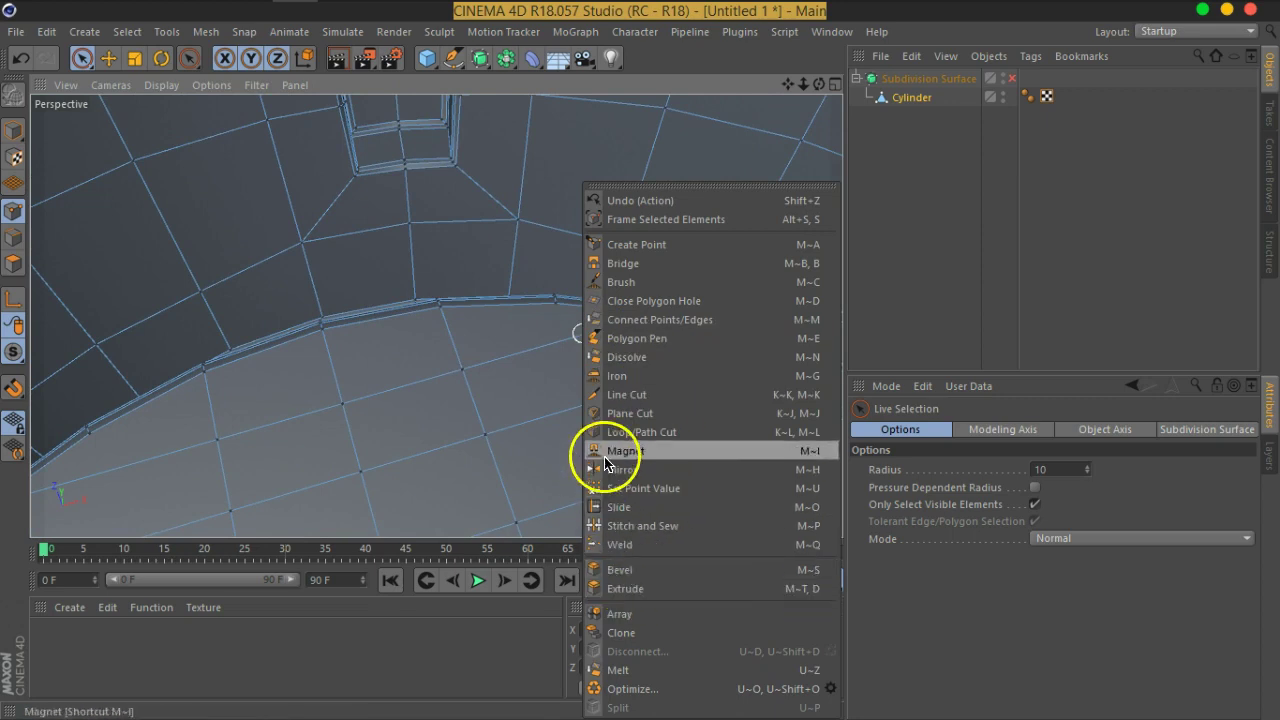
pyautogui.click(617, 402)
pyautogui.click(466, 366)
pyautogui.click(586, 335)
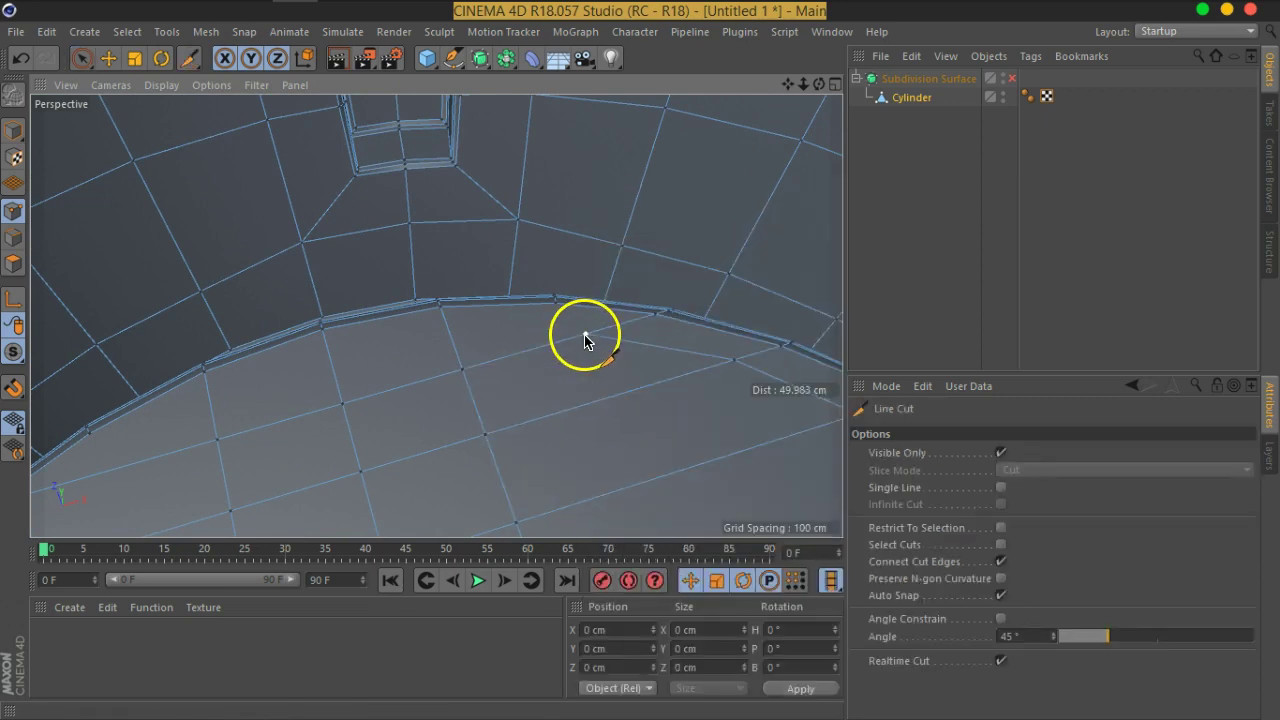
pyautogui.click(5, 393)
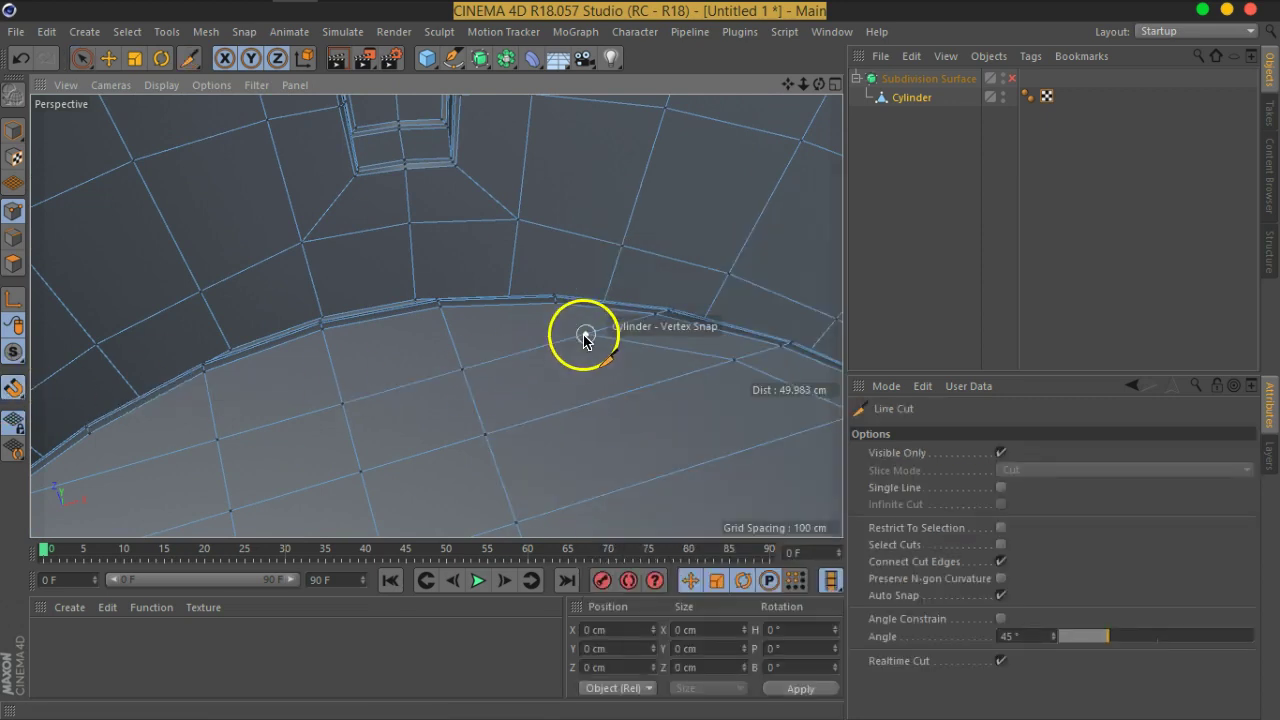
pyautogui.click(14, 388)
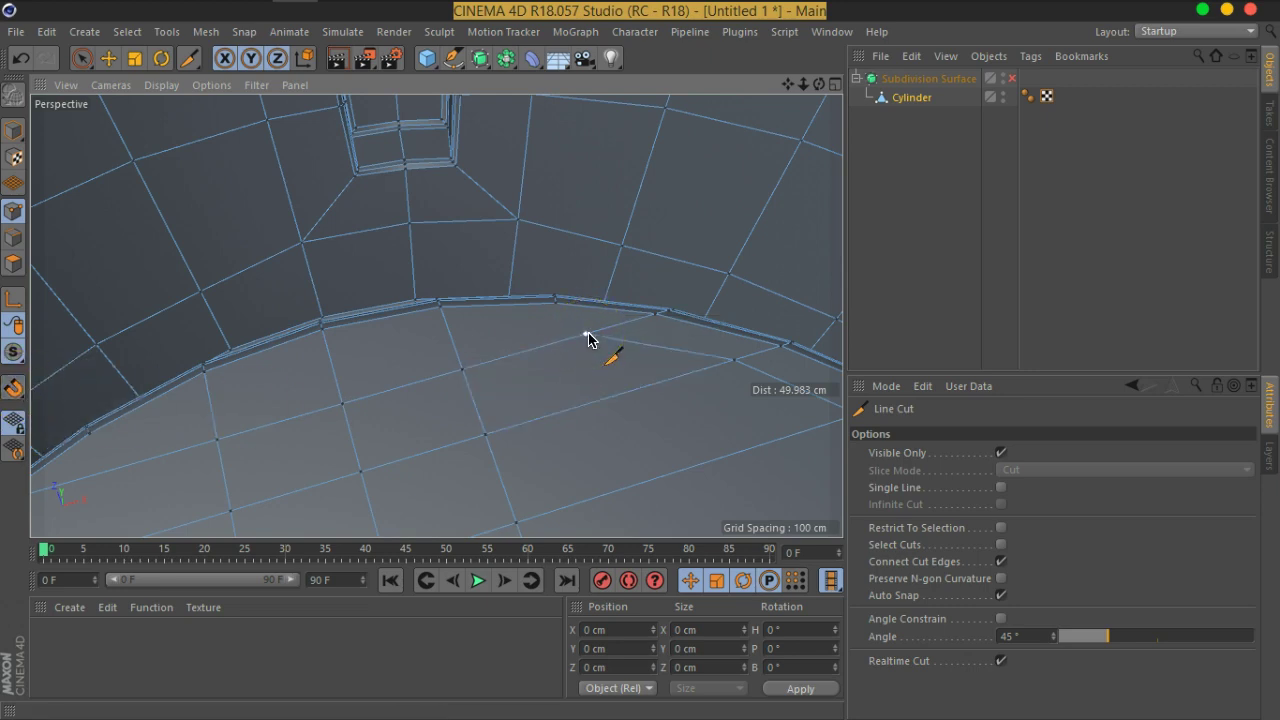
# Place a cut on the floor and slide its point along the edge.
pyautogui.click(549, 332)
pyautogui.moveTo(503, 340); pyautogui.dragTo(500, 328)
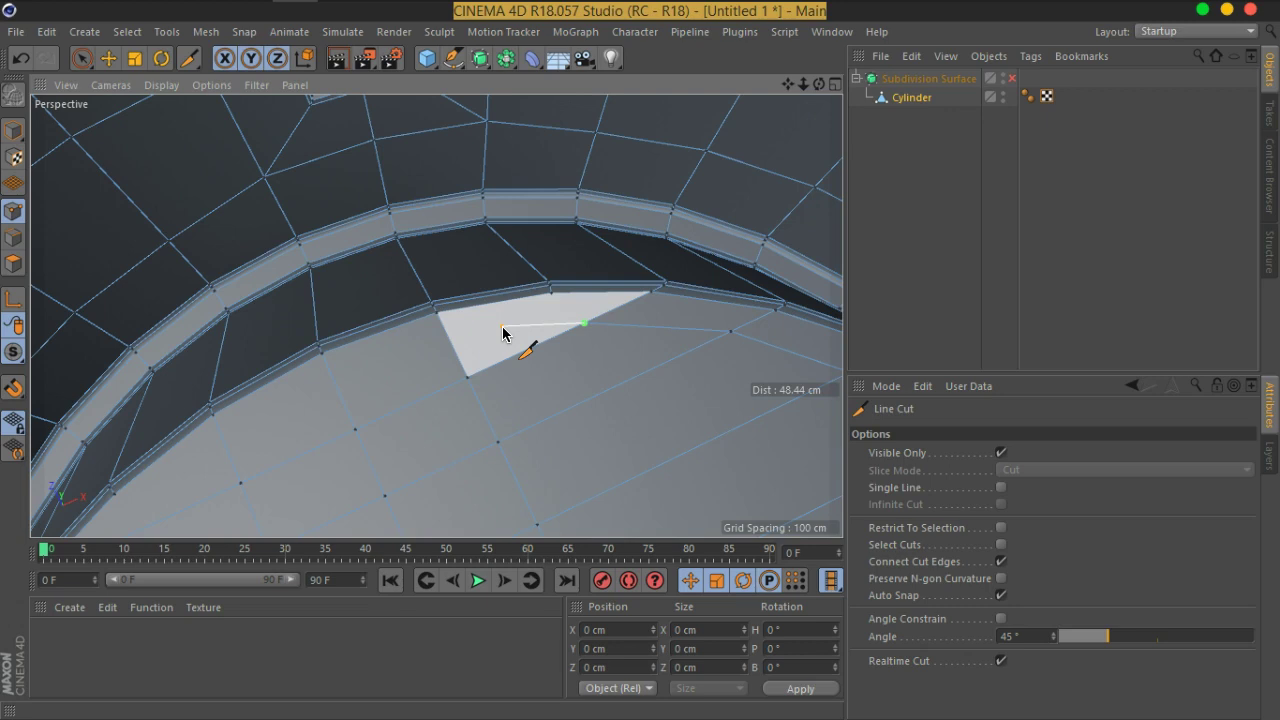
pyautogui.moveTo(425, 347); pyautogui.dragTo(449, 345)
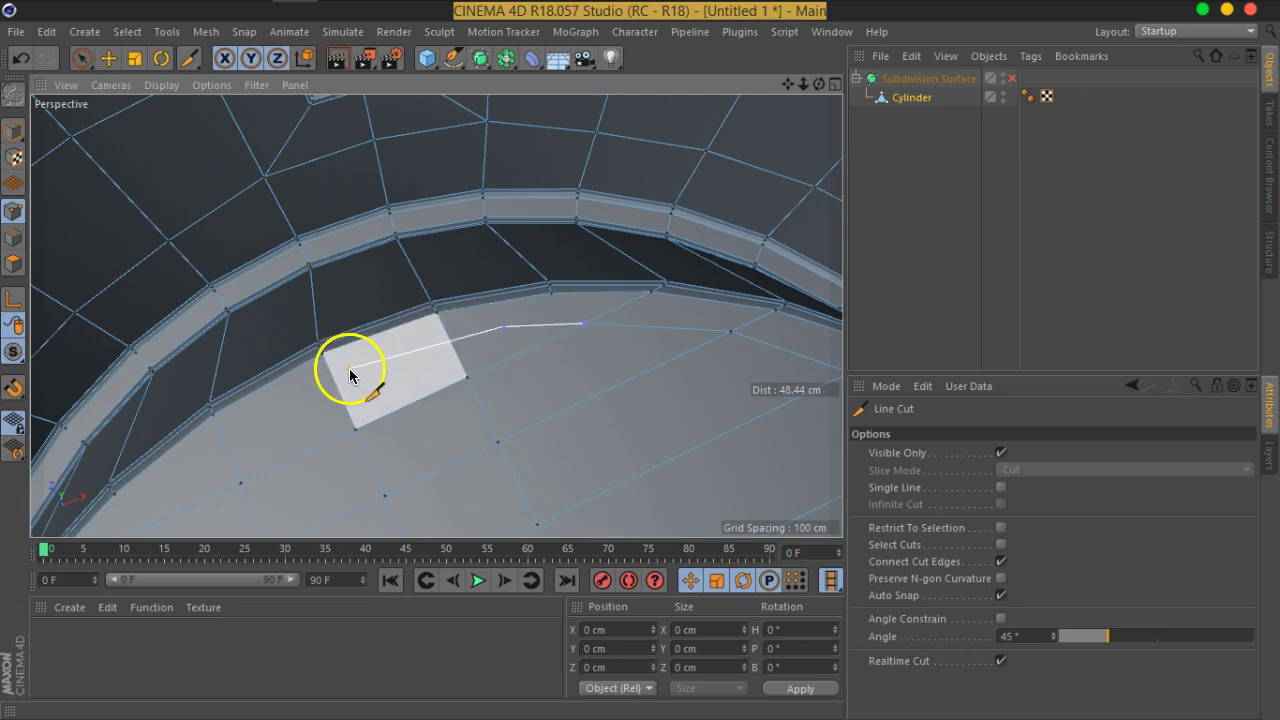
pyautogui.click(343, 387)
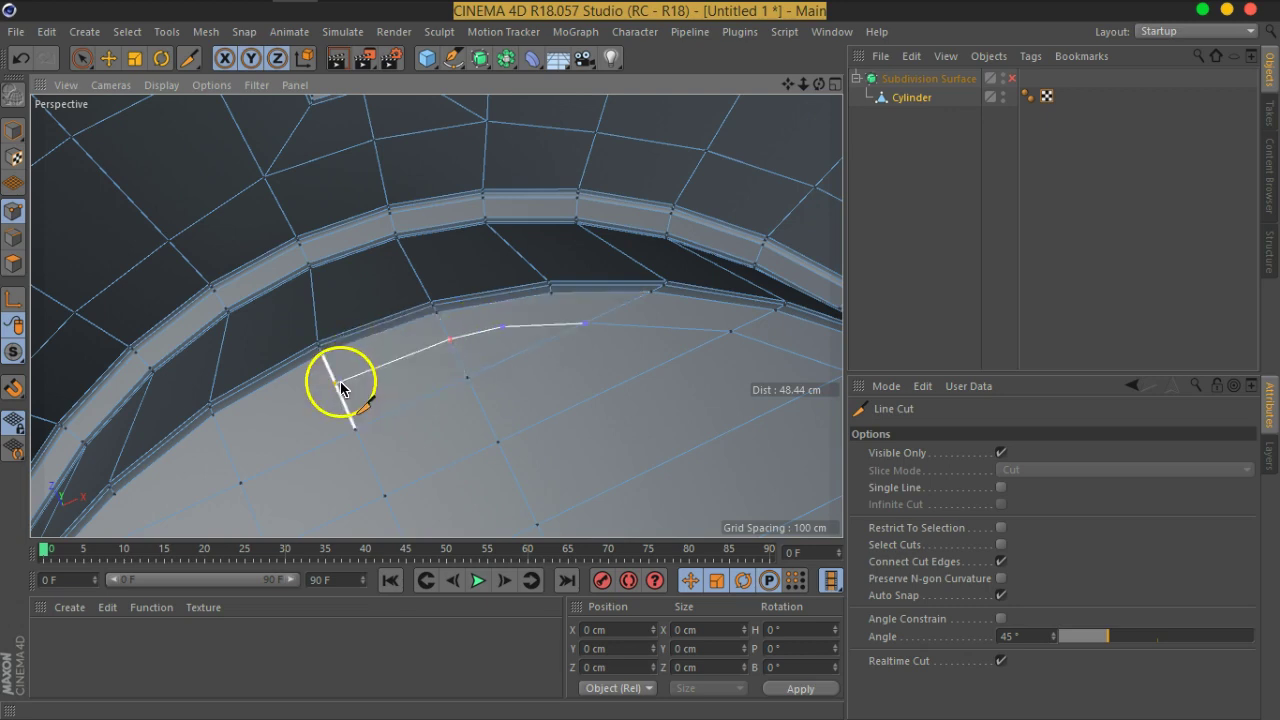
pyautogui.moveTo(341, 390); pyautogui.dragTo(286, 366)
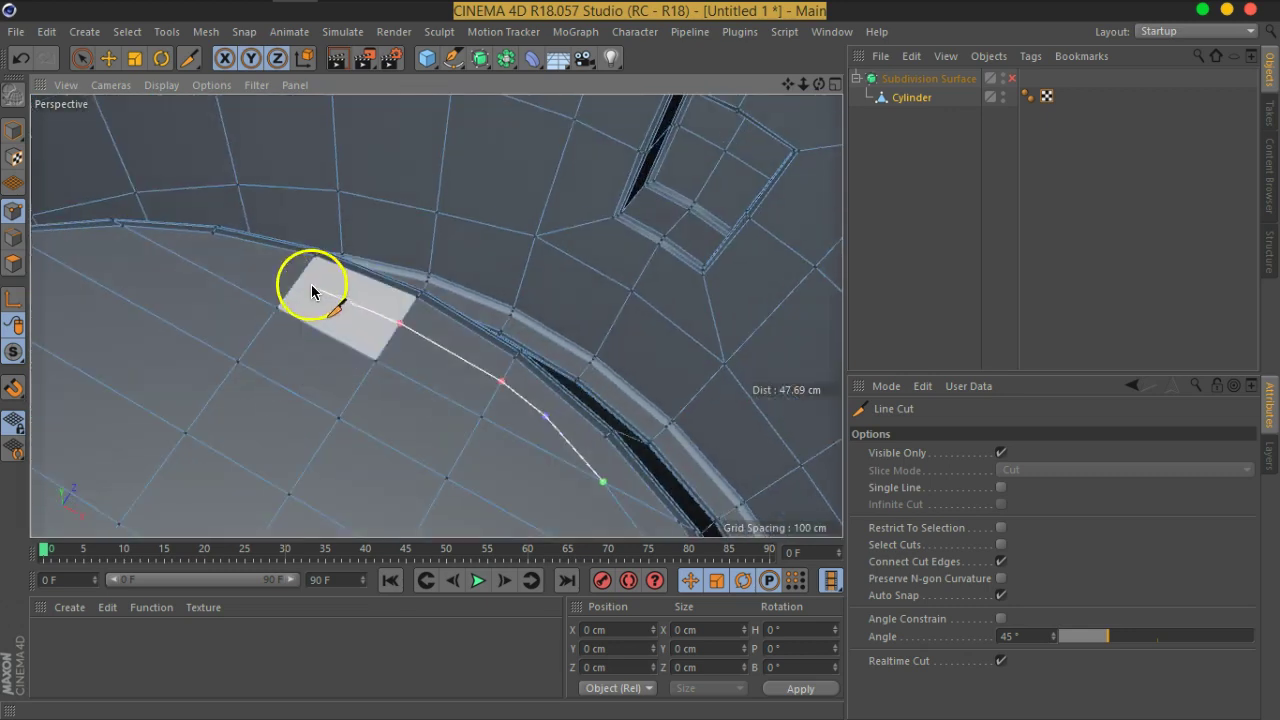
pyautogui.moveTo(314, 286); pyautogui.dragTo(609, 337)
# Start a fresh cut through the triangular polygon and run it across floor edges toward the slot.
pyautogui.click(609, 337)
pyautogui.moveTo(503, 349); pyautogui.dragTo(545, 310)
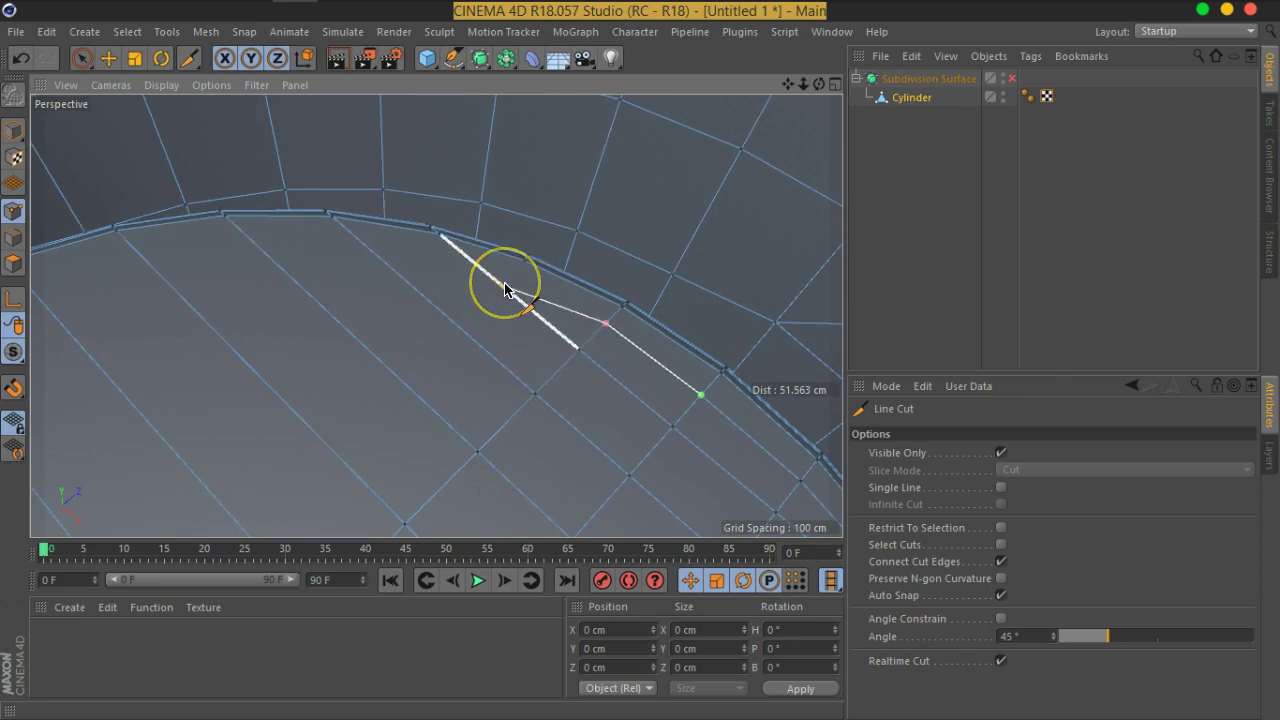
pyautogui.click(528, 289)
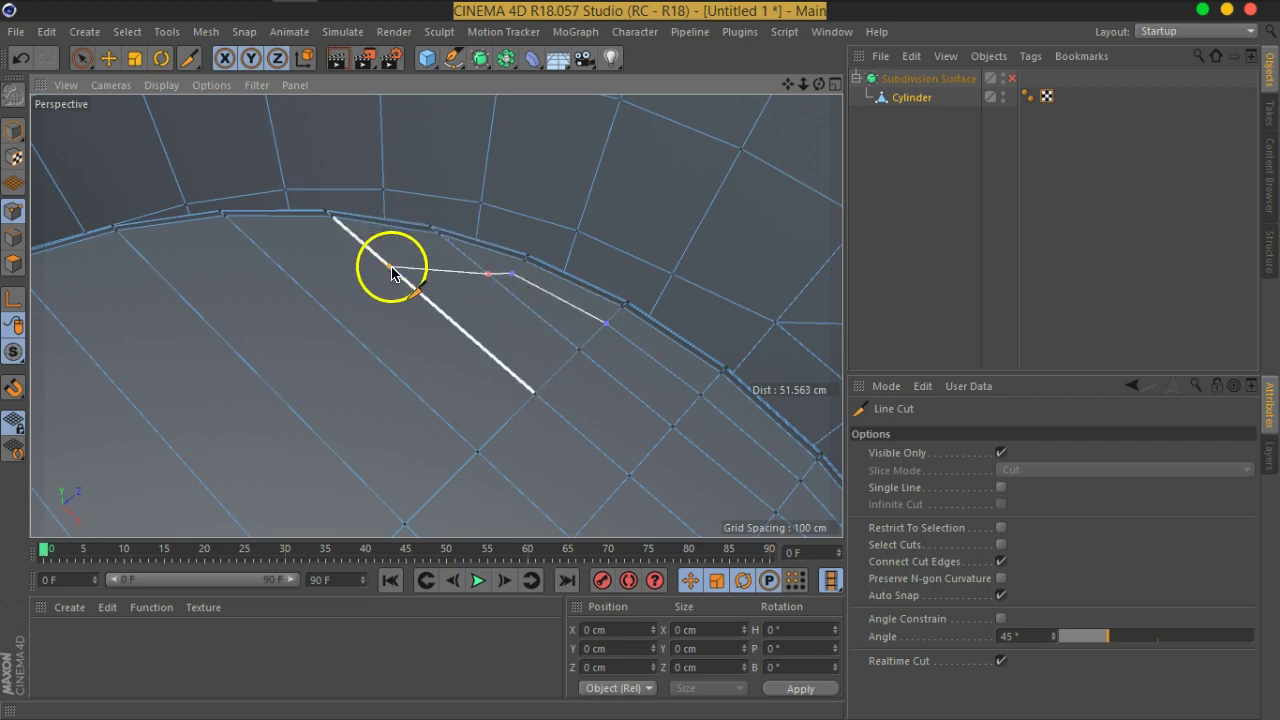
pyautogui.click(394, 270)
pyautogui.click(288, 270)
pyautogui.click(189, 297)
pyautogui.moveTo(189, 297); pyautogui.dragTo(466, 280)
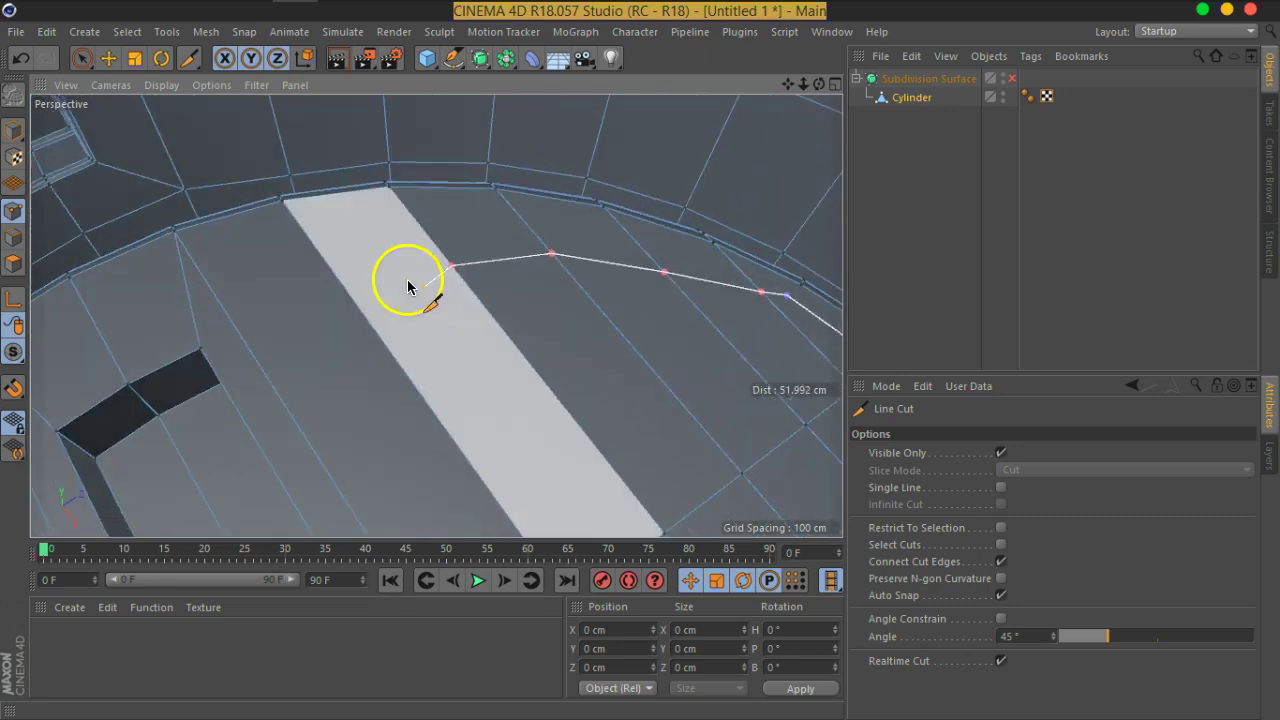
pyautogui.click(345, 284)
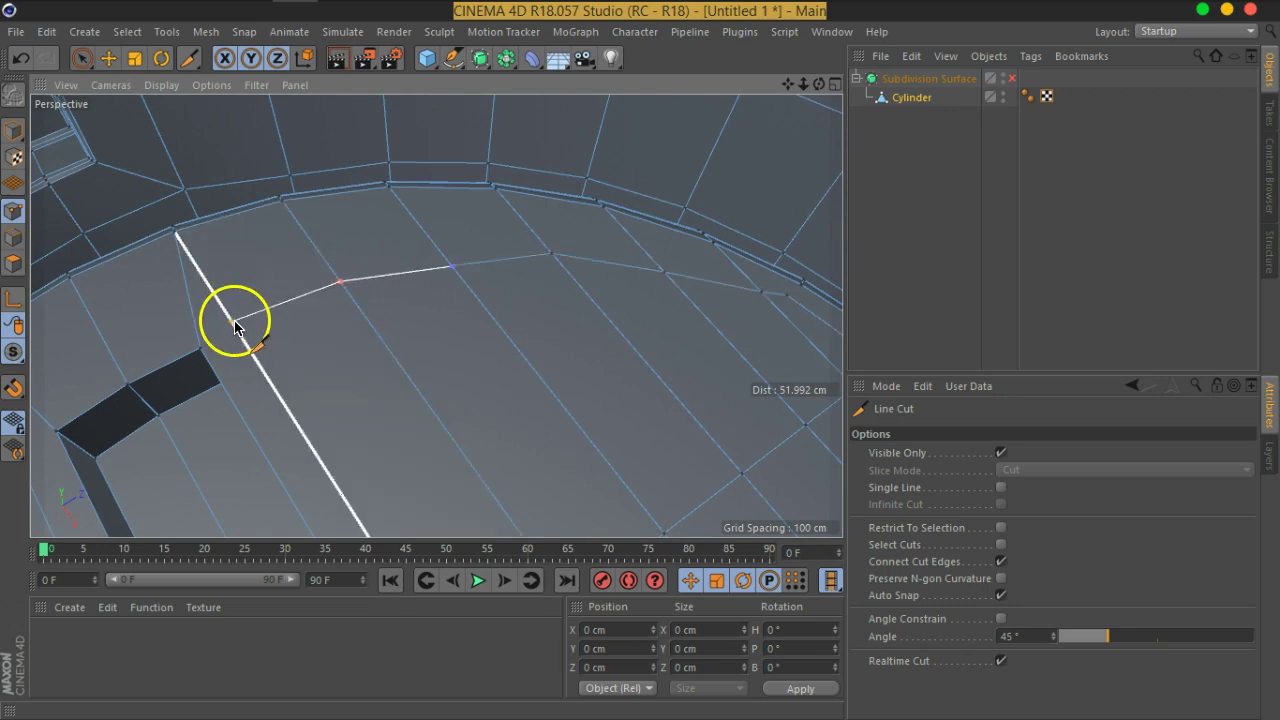
pyautogui.click(237, 330)
pyautogui.click(212, 368)
pyautogui.moveTo(203, 424); pyautogui.dragTo(259, 357)
pyautogui.click(235, 362)
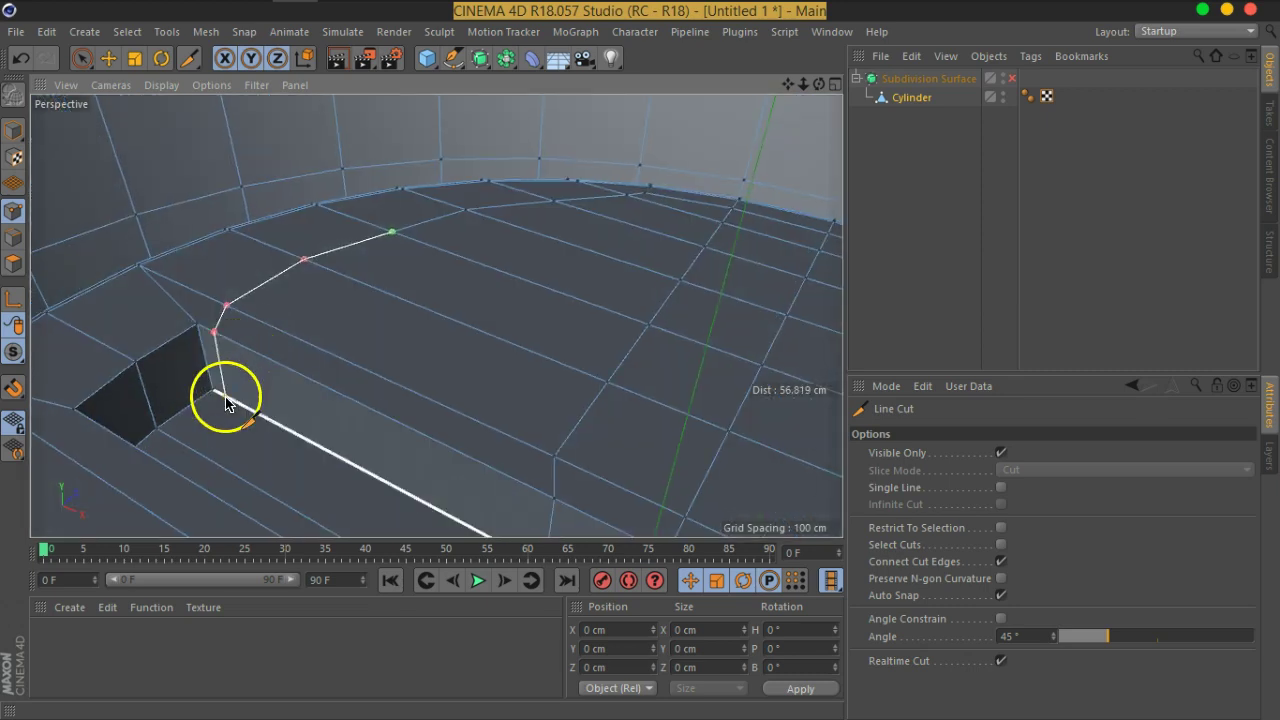
# Extend the cut with points around the slot corner and along the wall.
pyautogui.moveTo(240, 414); pyautogui.dragTo(189, 434)
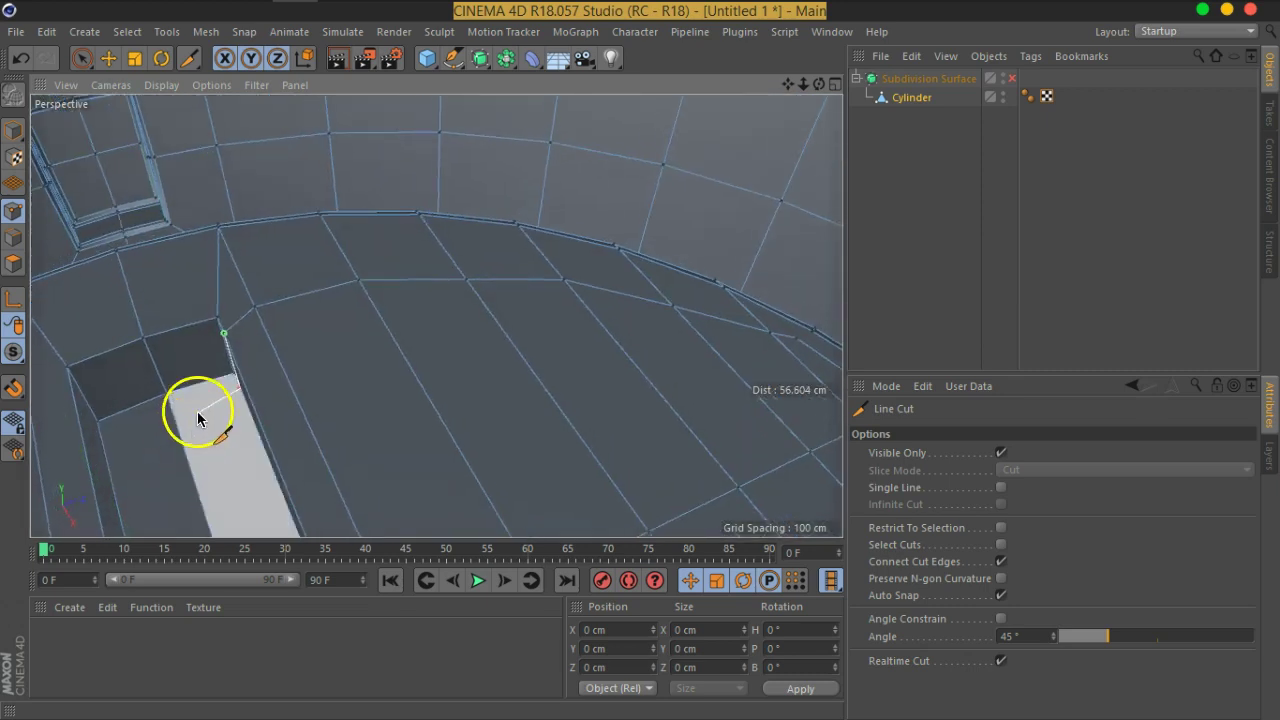
pyautogui.click(173, 415)
pyautogui.moveTo(127, 456); pyautogui.dragTo(250, 414)
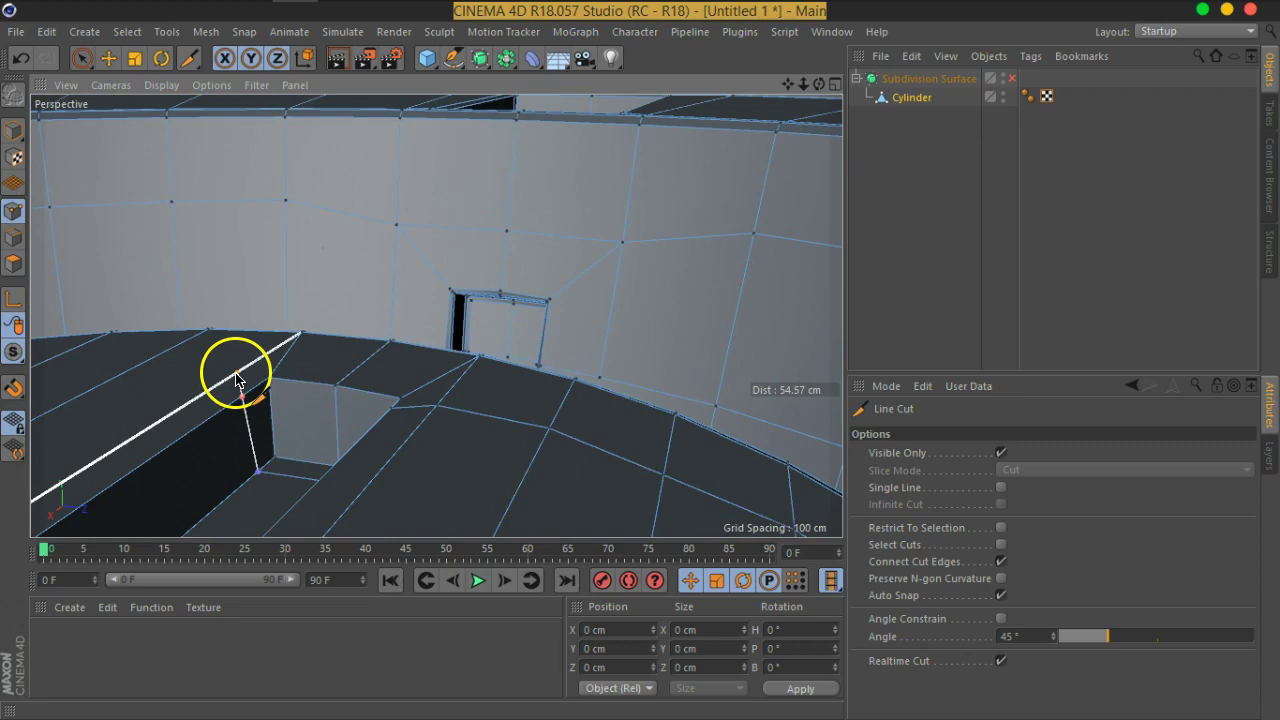
pyautogui.click(237, 376)
pyautogui.moveTo(170, 349); pyautogui.dragTo(337, 346)
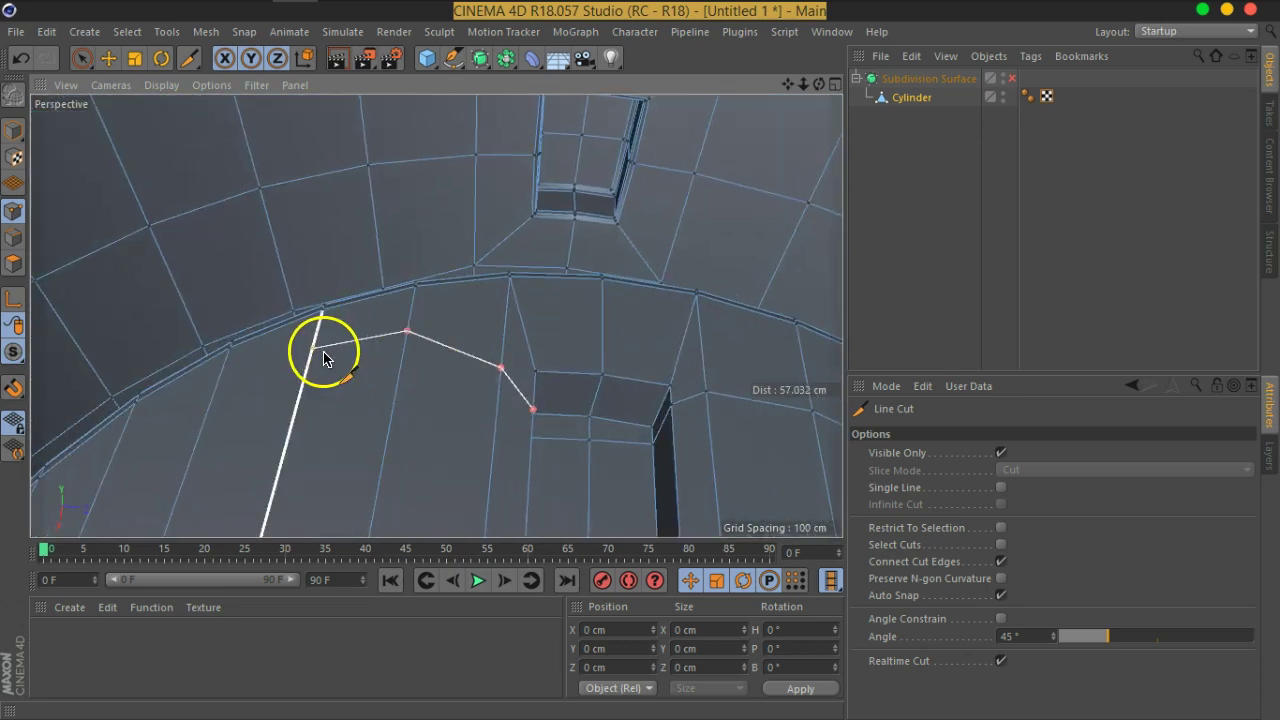
pyautogui.click(314, 350)
pyautogui.moveTo(300, 400); pyautogui.dragTo(447, 337)
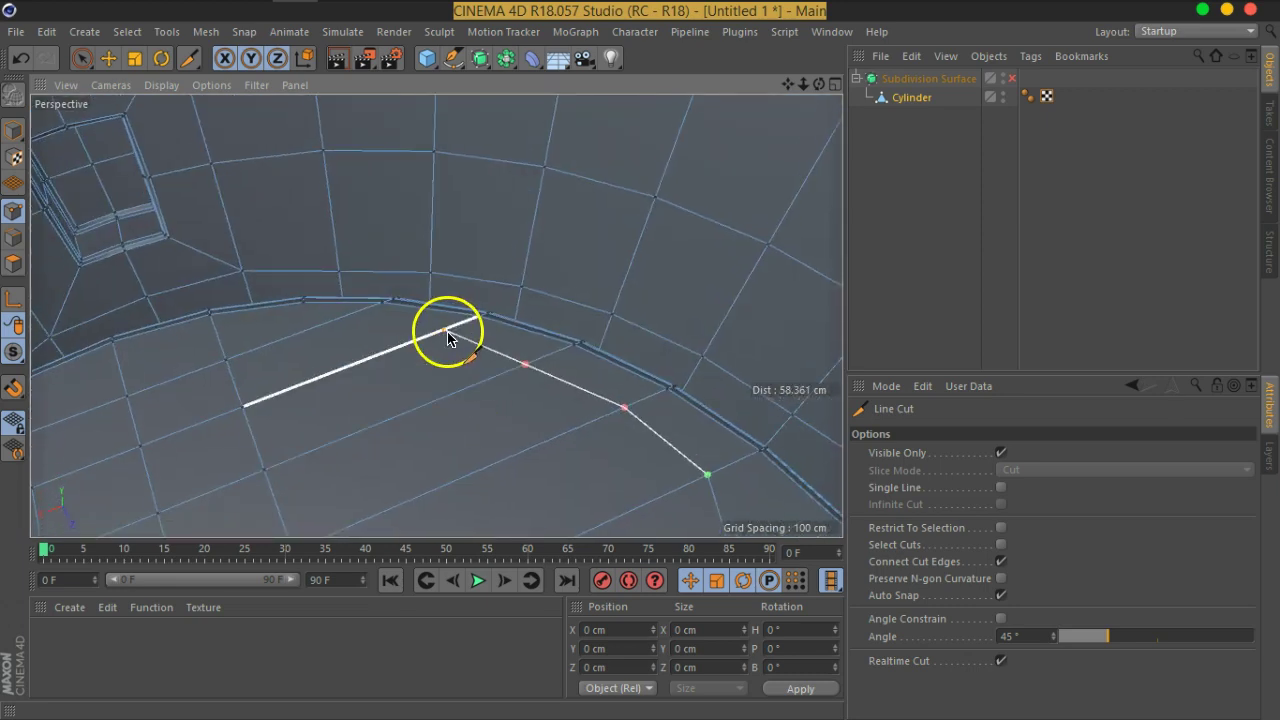
pyautogui.click(434, 335)
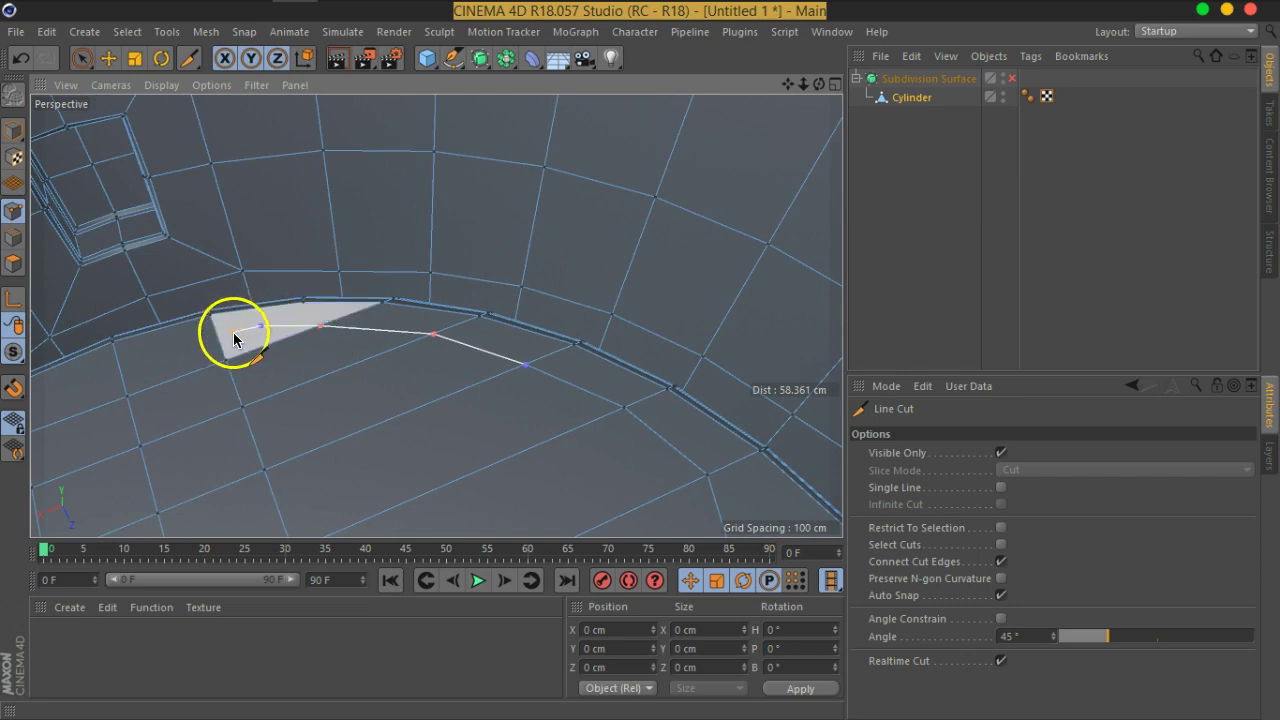
pyautogui.click(220, 342)
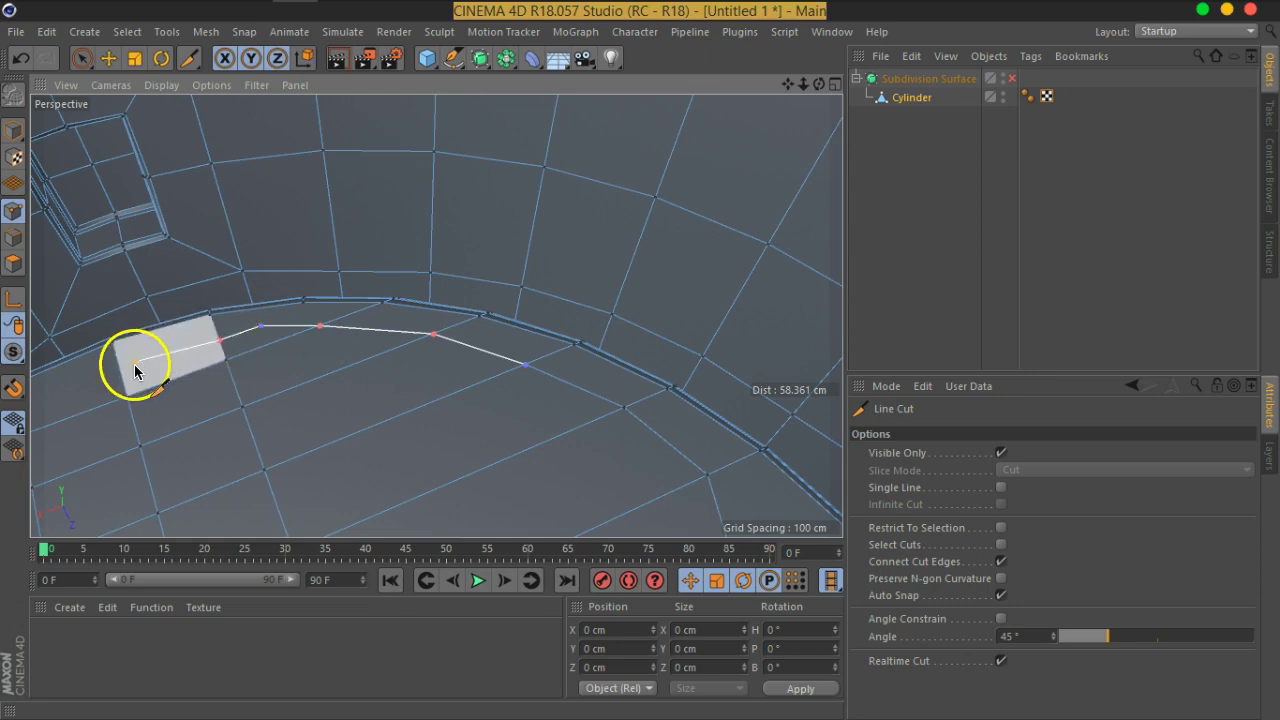
pyautogui.moveTo(165, 390); pyautogui.dragTo(491, 349)
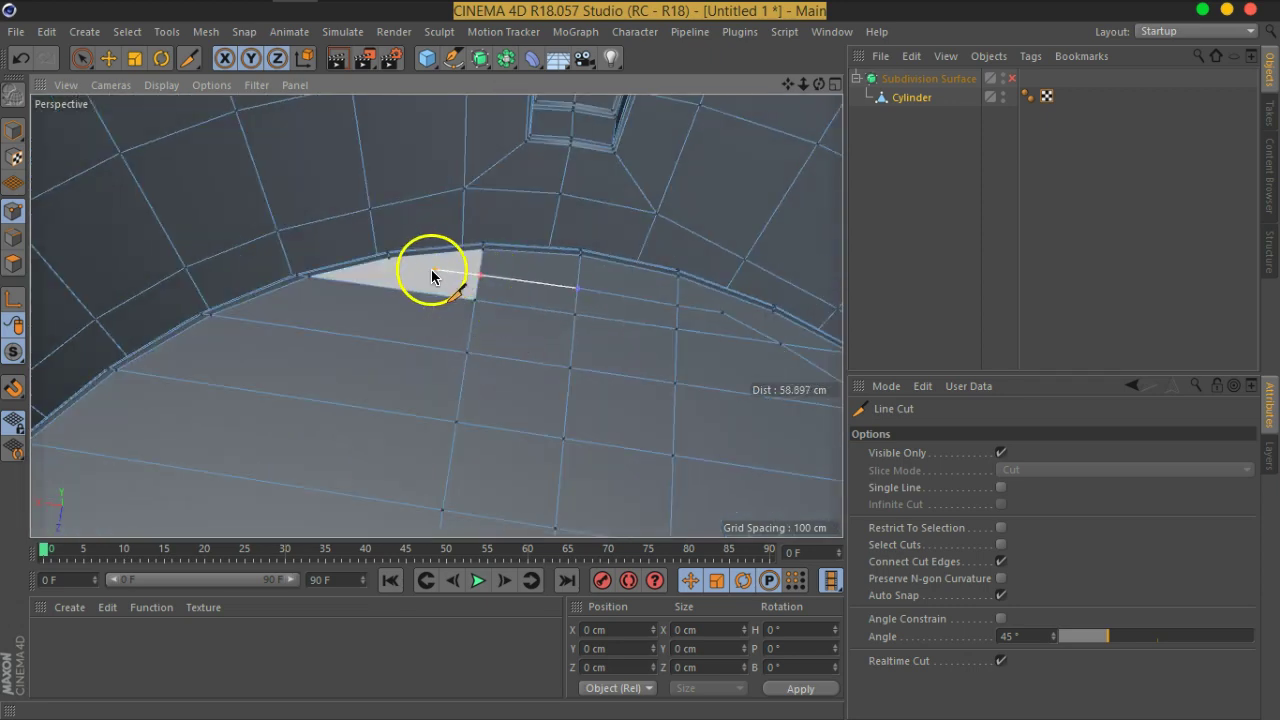
# Add further cut points on successive floor edges beside the slot and commit the cut.
pyautogui.click(411, 269)
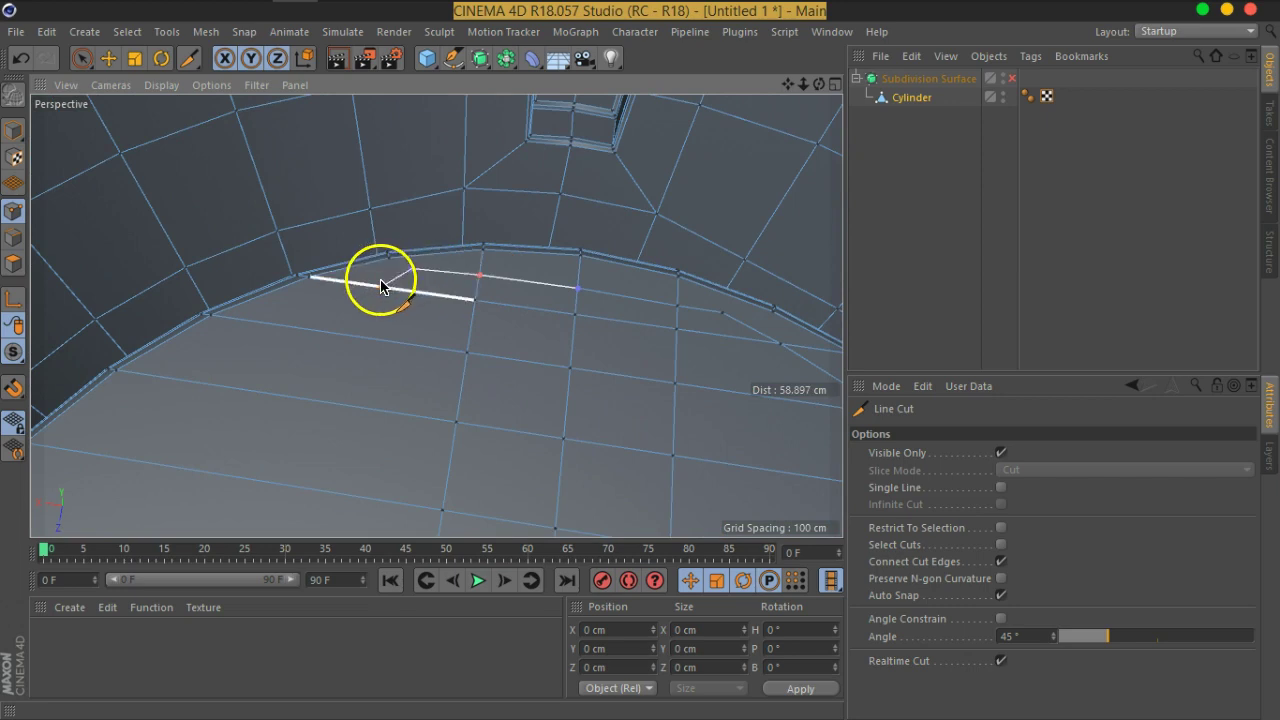
pyautogui.moveTo(317, 323); pyautogui.dragTo(476, 266)
pyautogui.click(471, 270)
pyautogui.click(390, 285)
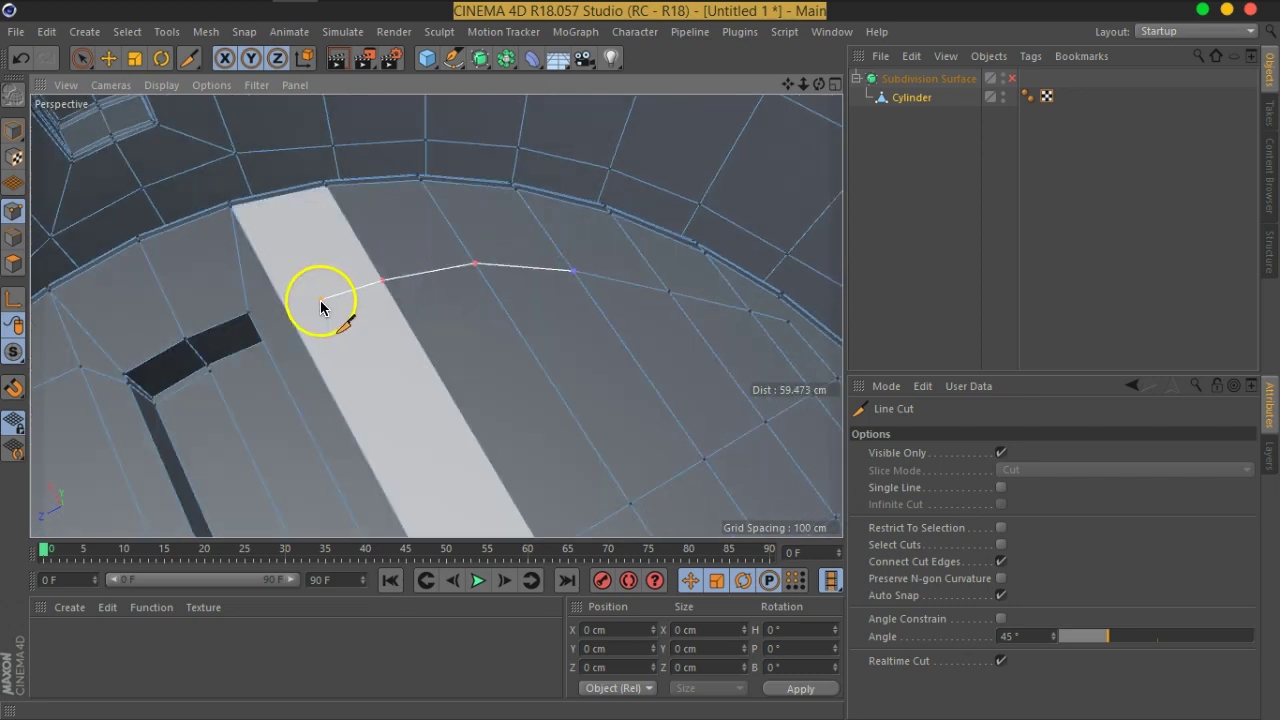
pyautogui.click(294, 309)
pyautogui.moveTo(329, 326); pyautogui.dragTo(529, 266)
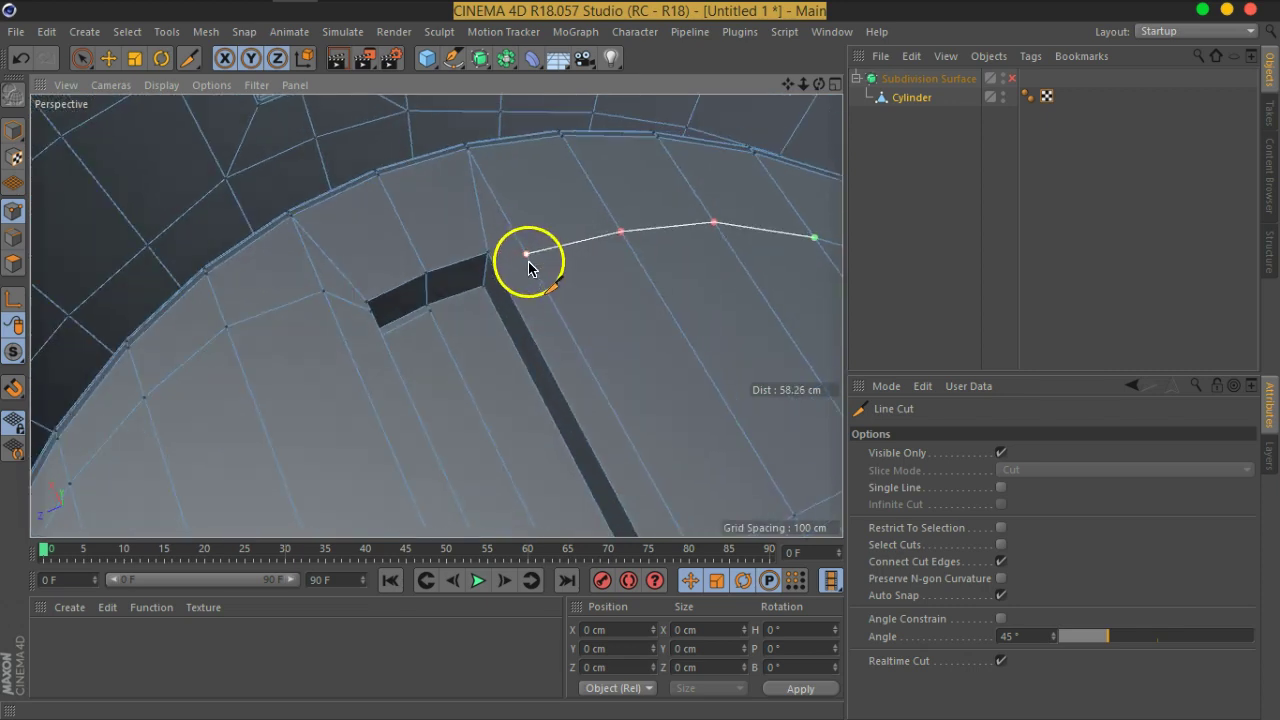
pyautogui.click(499, 275)
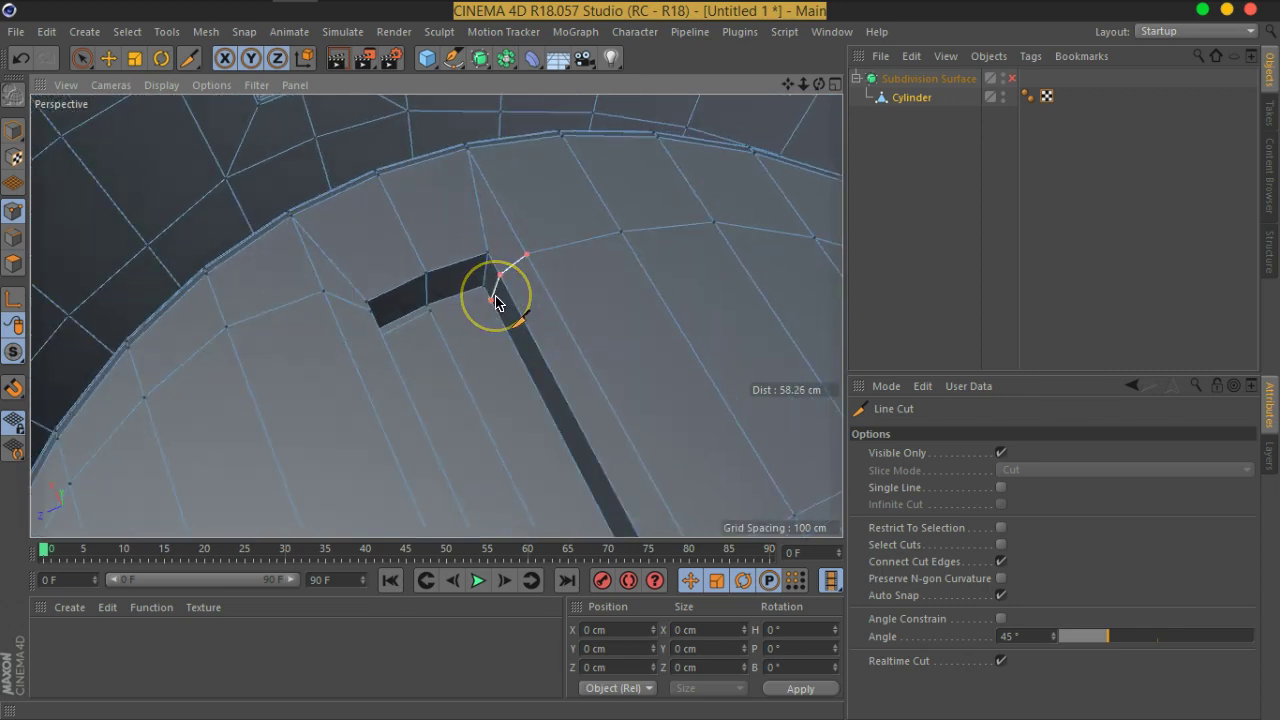
pyautogui.moveTo(437, 318); pyautogui.dragTo(371, 311)
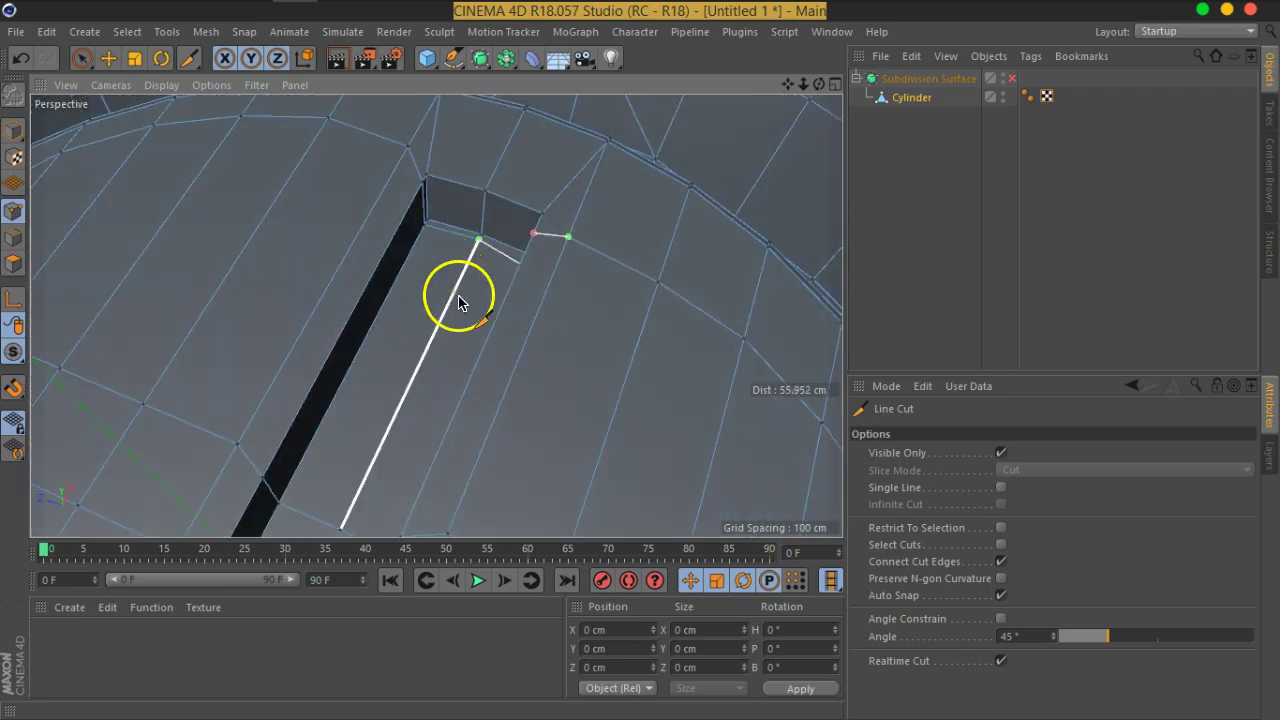
pyautogui.moveTo(700, 337); pyautogui.dragTo(664, 387)
pyautogui.scroll(3)
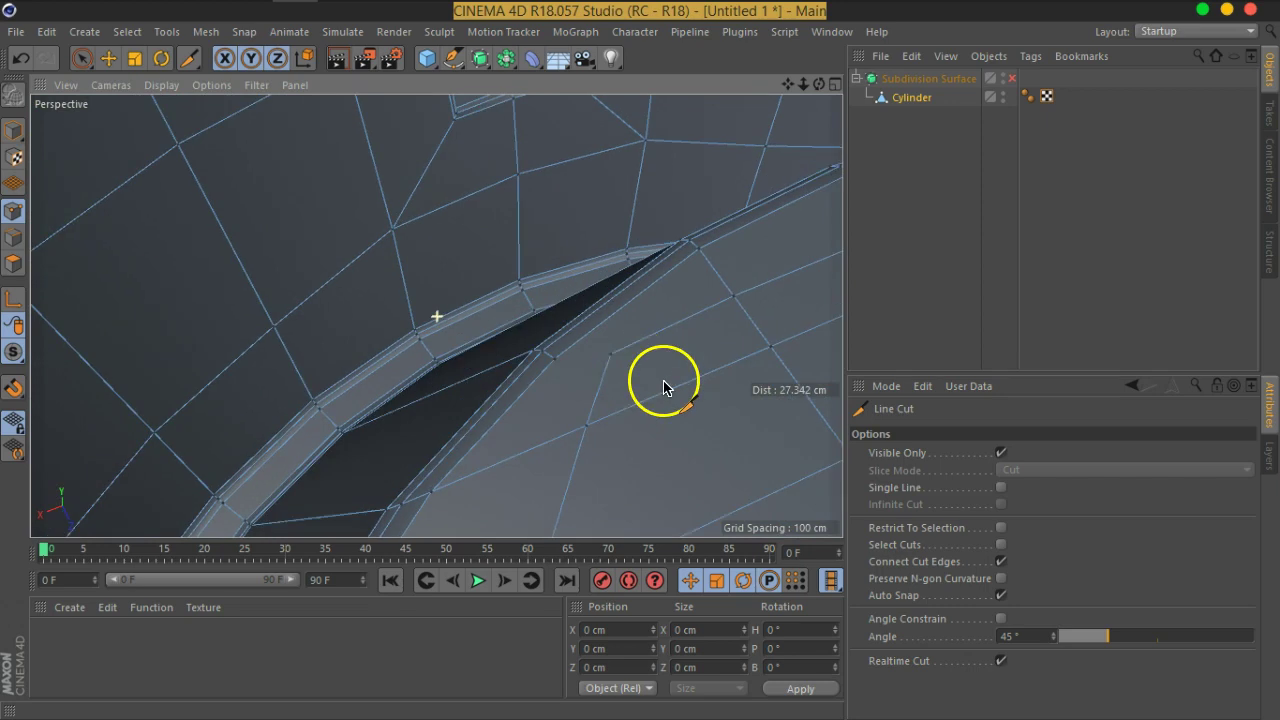
# Cut a short edge from the rim toward the slot's end.
pyautogui.click(601, 428)
pyautogui.moveTo(623, 371); pyautogui.dragTo(620, 346)
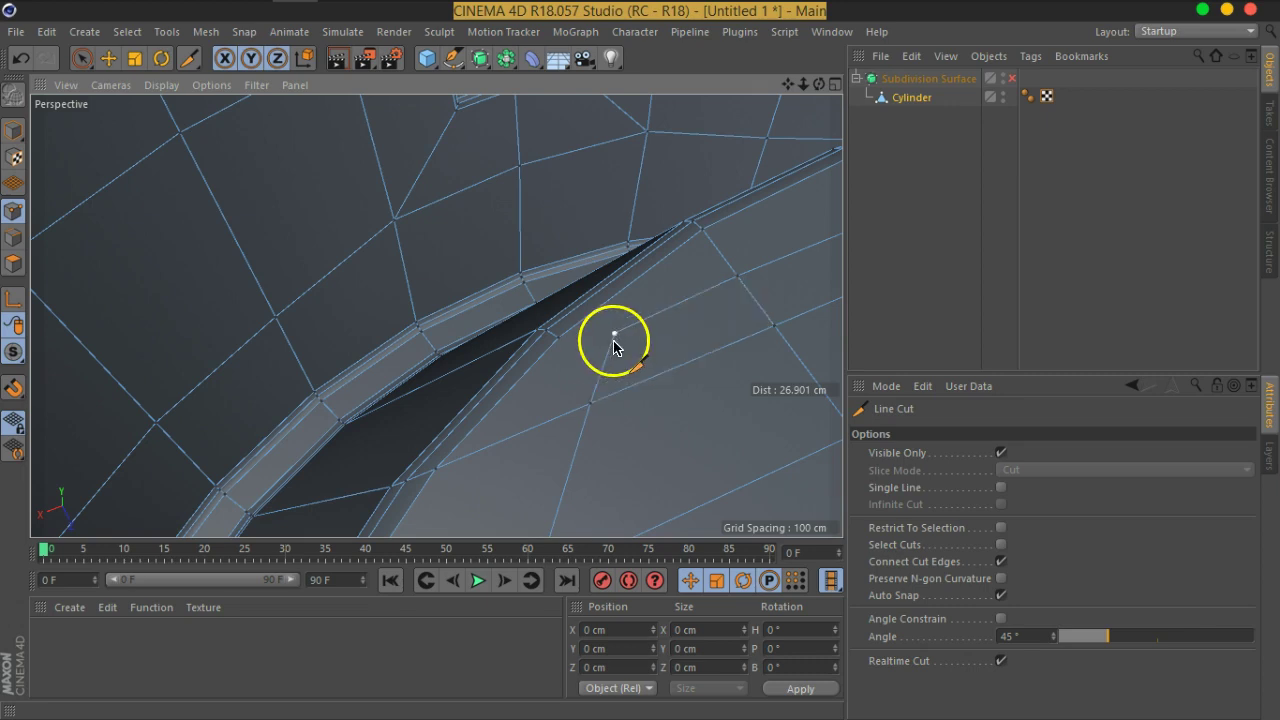
pyautogui.click(614, 336)
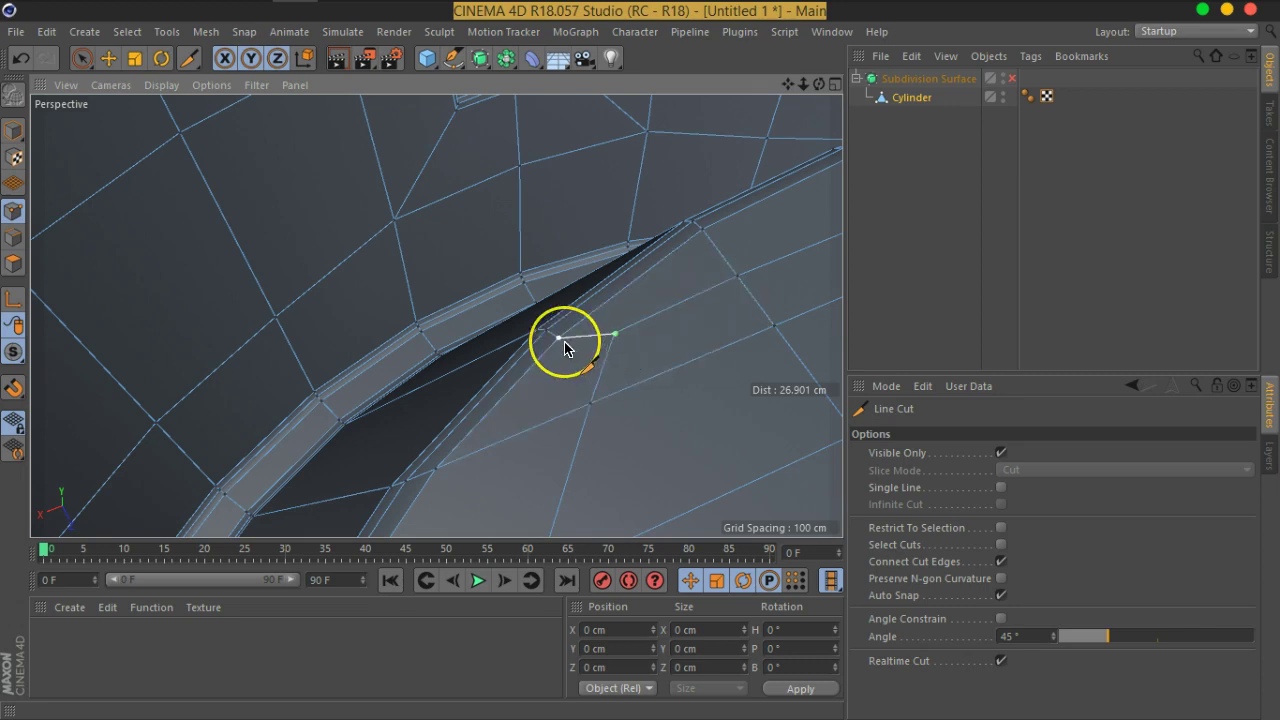
pyautogui.click(600, 371)
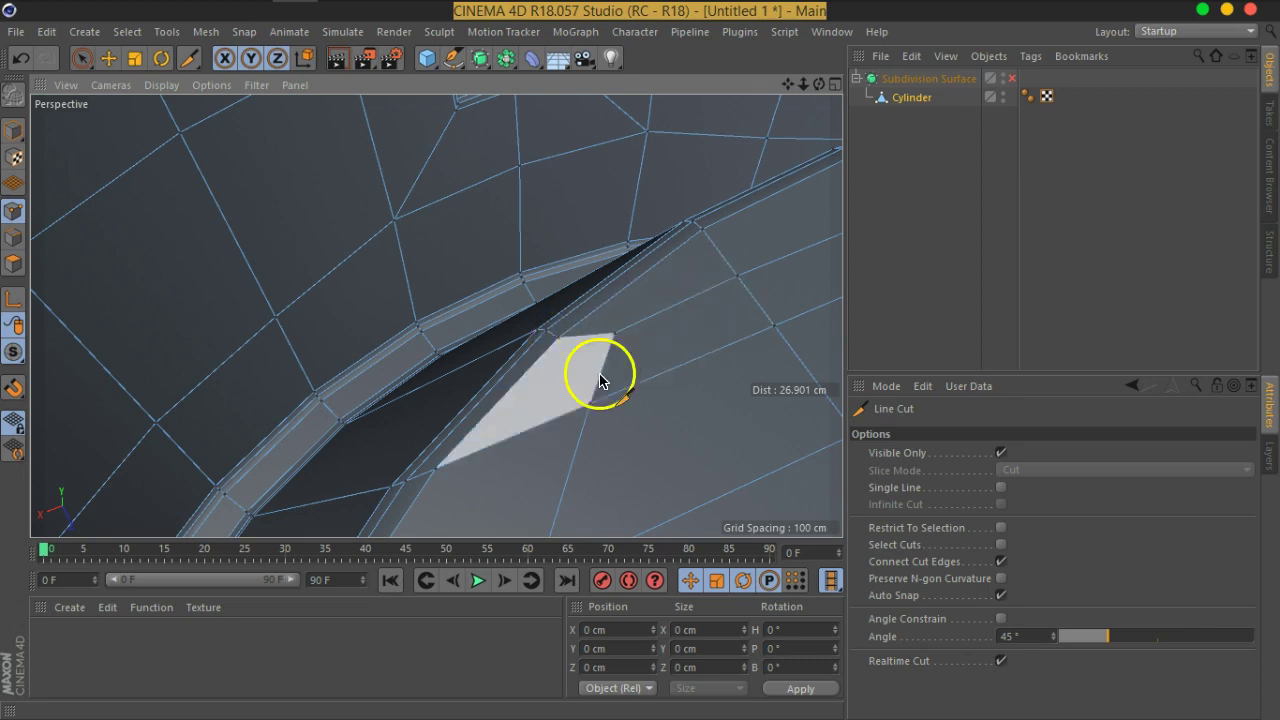
pyautogui.moveTo(749, 297); pyautogui.dragTo(634, 349)
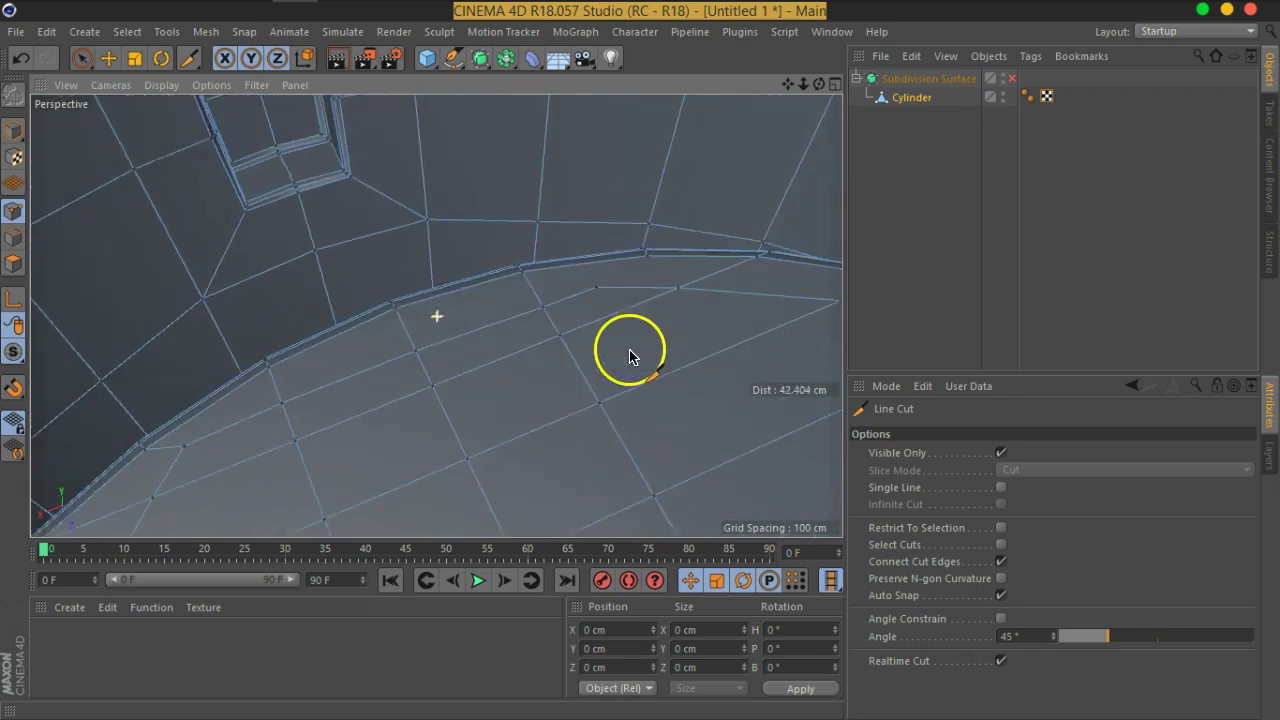
pyautogui.moveTo(571, 297); pyautogui.dragTo(565, 393)
# Add another cut from a floor point up to the bevelled rim.
pyautogui.click(541, 396)
pyautogui.moveTo(640, 335); pyautogui.dragTo(534, 271)
pyautogui.moveTo(566, 371); pyautogui.dragTo(329, 371)
pyautogui.moveTo(474, 374); pyautogui.dragTo(534, 383)
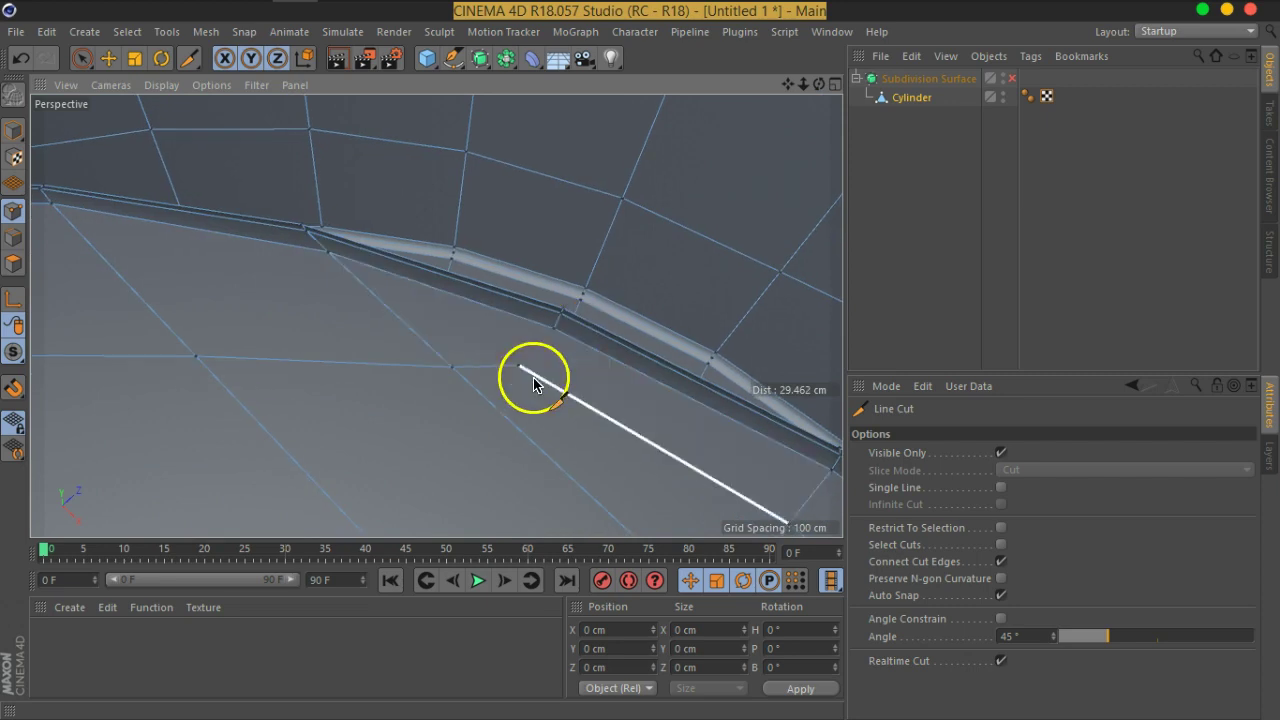
pyautogui.click(520, 367)
pyautogui.click(554, 338)
pyautogui.moveTo(671, 449); pyautogui.dragTo(537, 328)
# Start one more cut near the rim, then zoom out to see the whole round floor.
pyautogui.scroll(3)
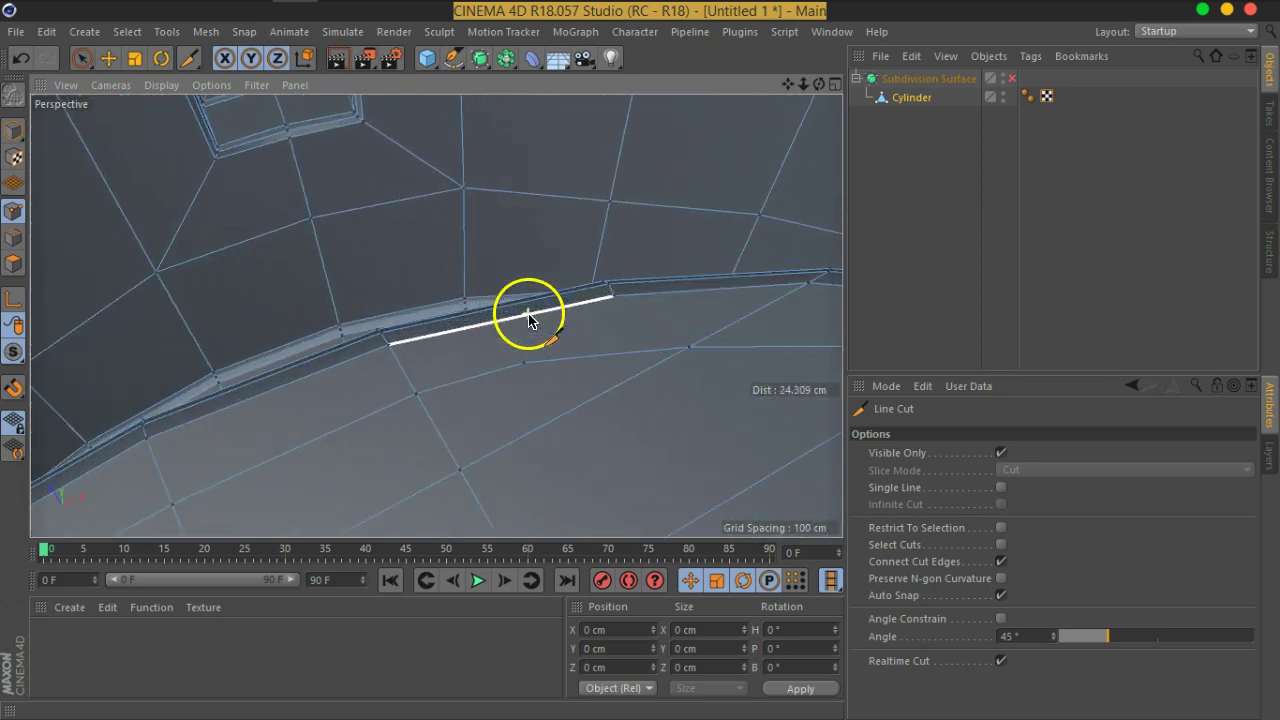
pyautogui.scroll(3)
pyautogui.click(502, 377)
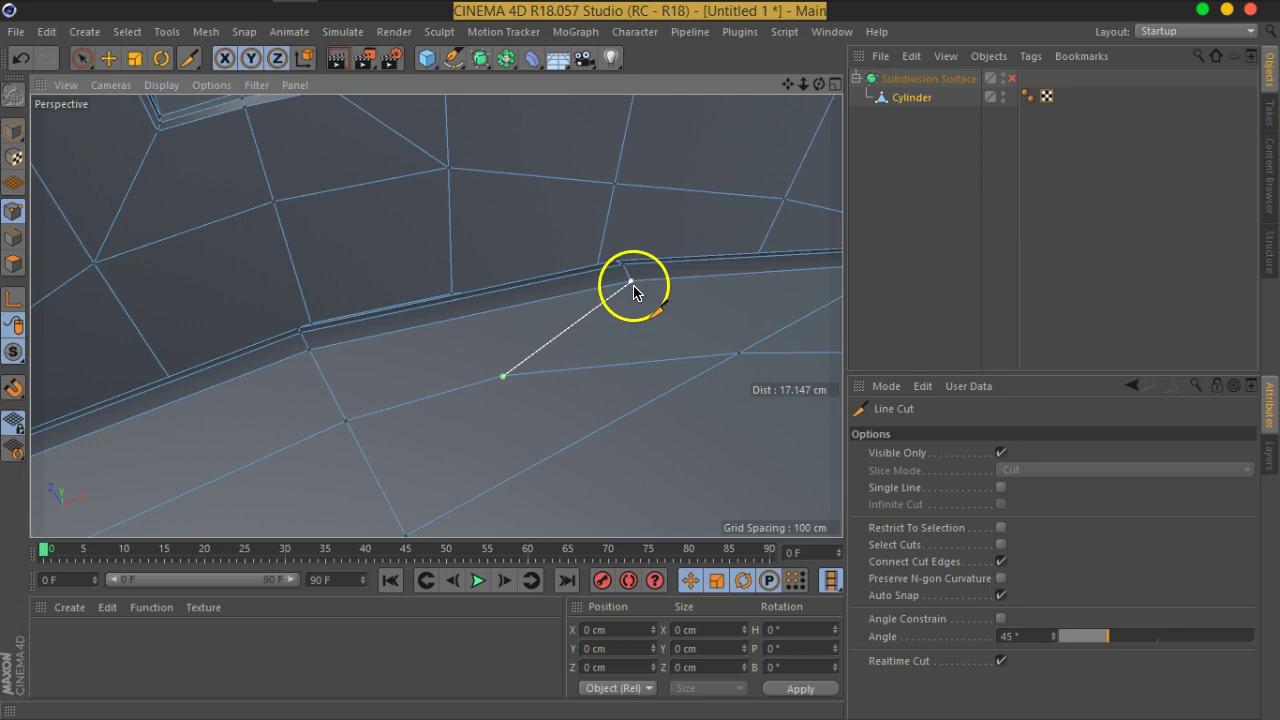
pyautogui.moveTo(633, 291); pyautogui.dragTo(580, 432)
pyautogui.scroll(-3)
pyautogui.moveTo(551, 354); pyautogui.dragTo(638, 312)
pyautogui.scroll(3)
pyautogui.scroll(3)
pyautogui.scroll(-3)
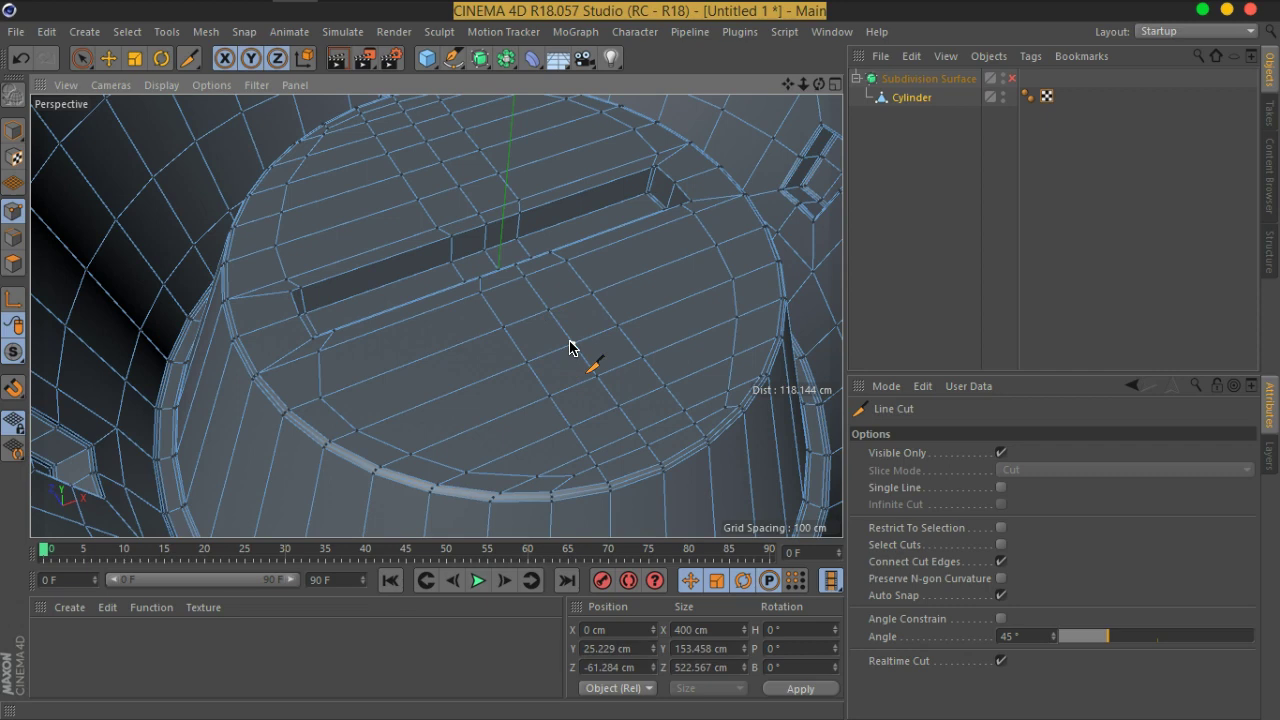
# Select all points, run Optimize to merge duplicates, deselect, and re-enable Subdivision Surface.
pyautogui.hotkey('ctrl', 'a')
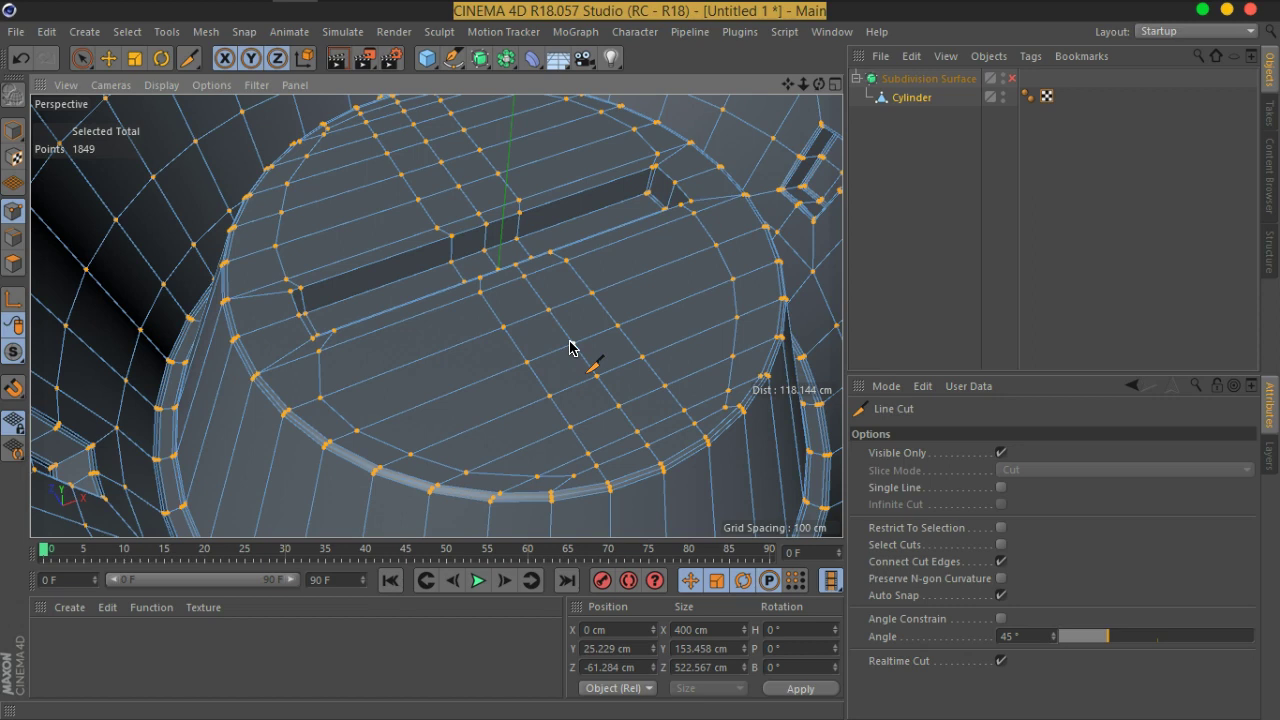
pyautogui.rightClick(570, 347)
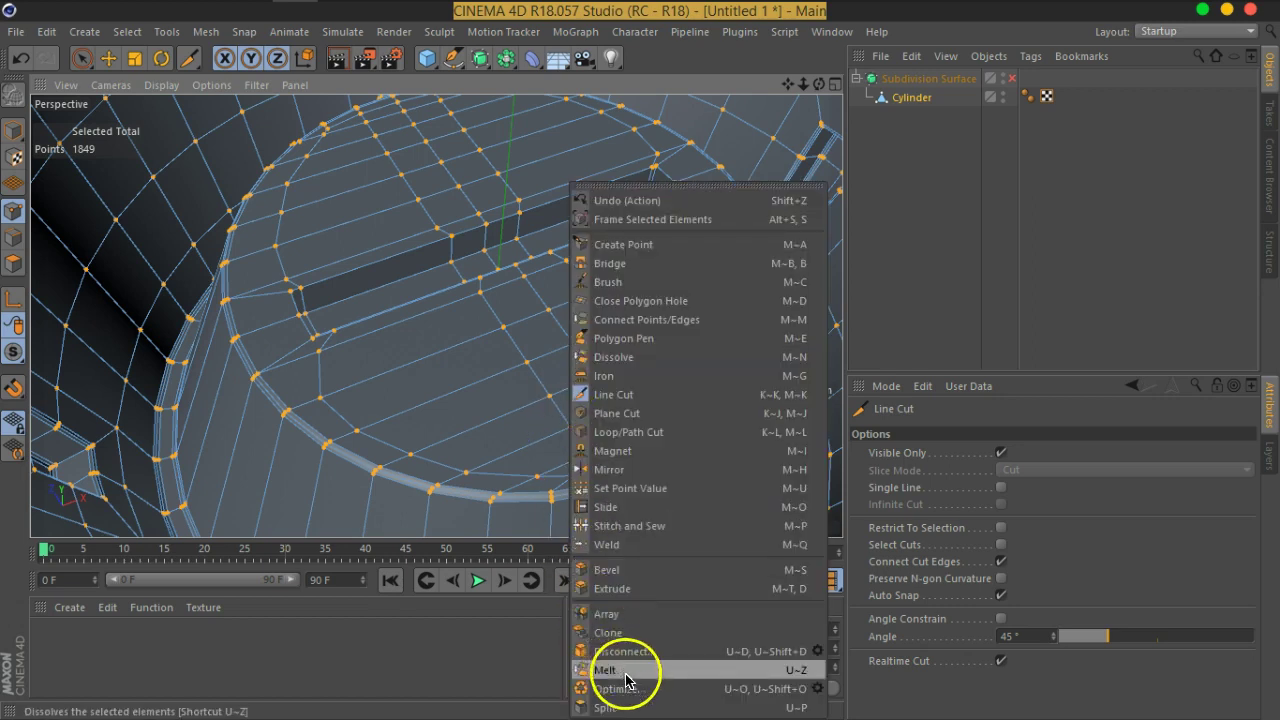
pyautogui.click(632, 689)
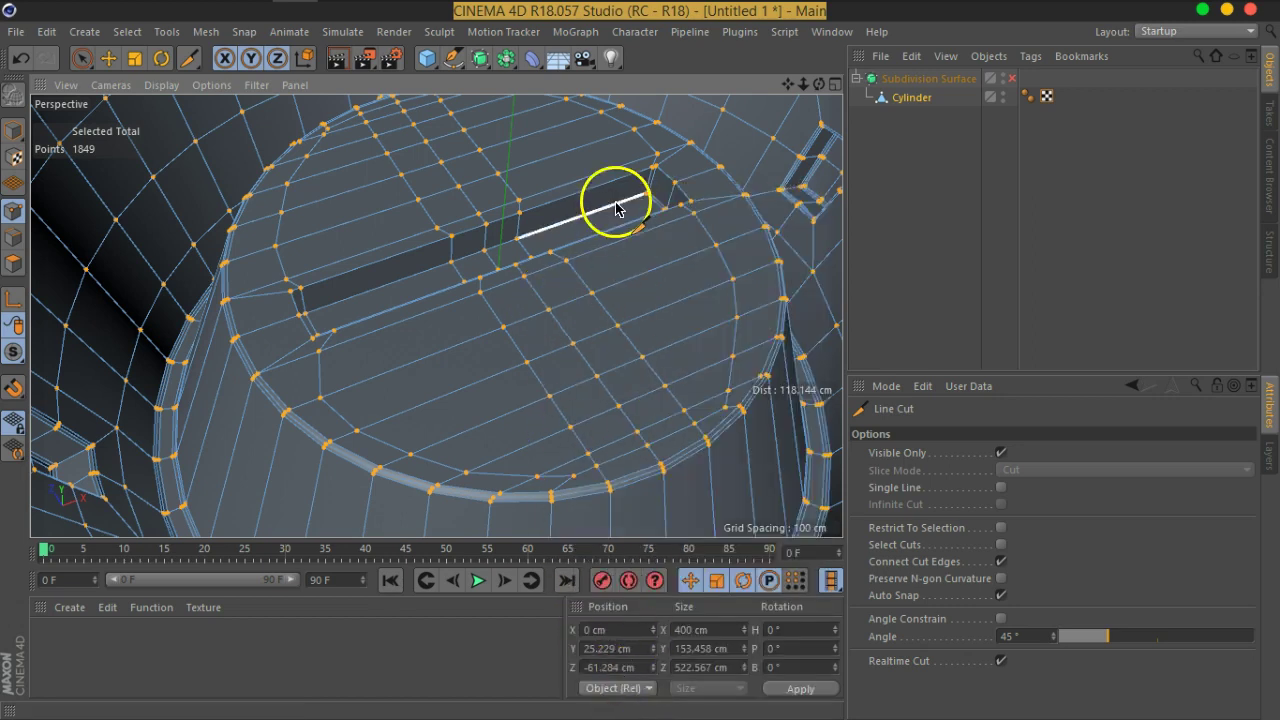
pyautogui.click(937, 171)
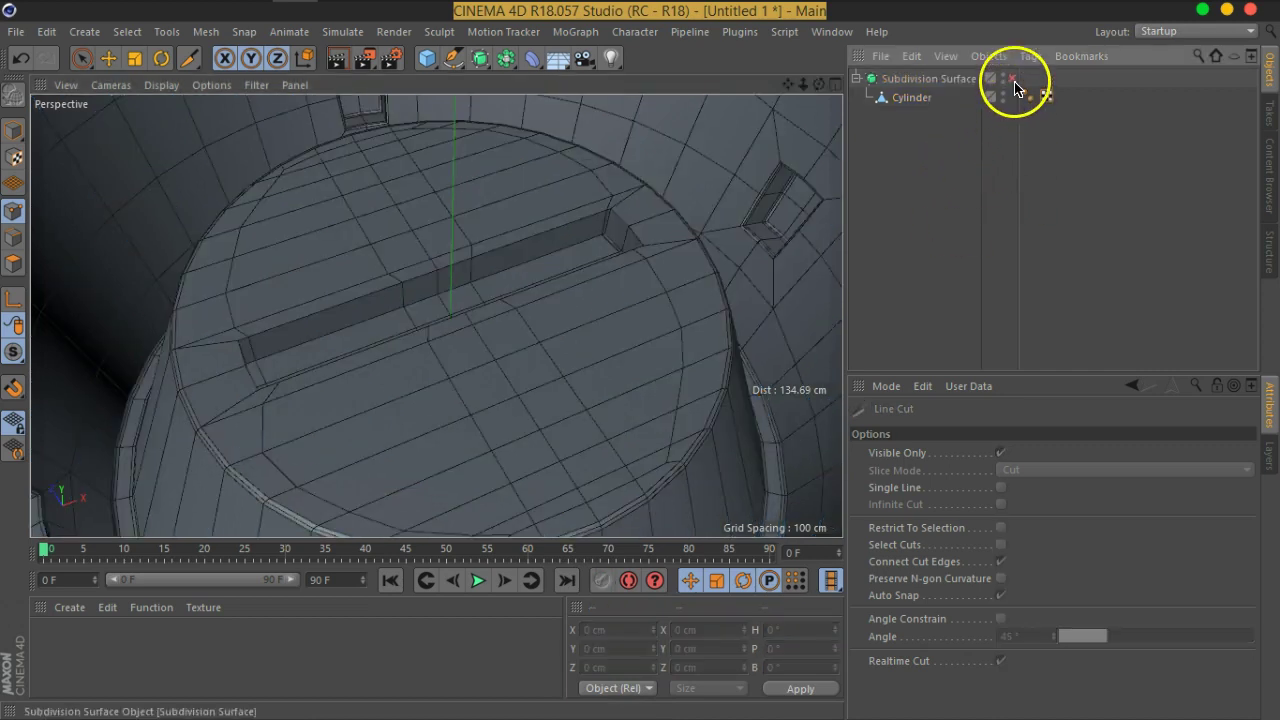
pyautogui.click(1013, 80)
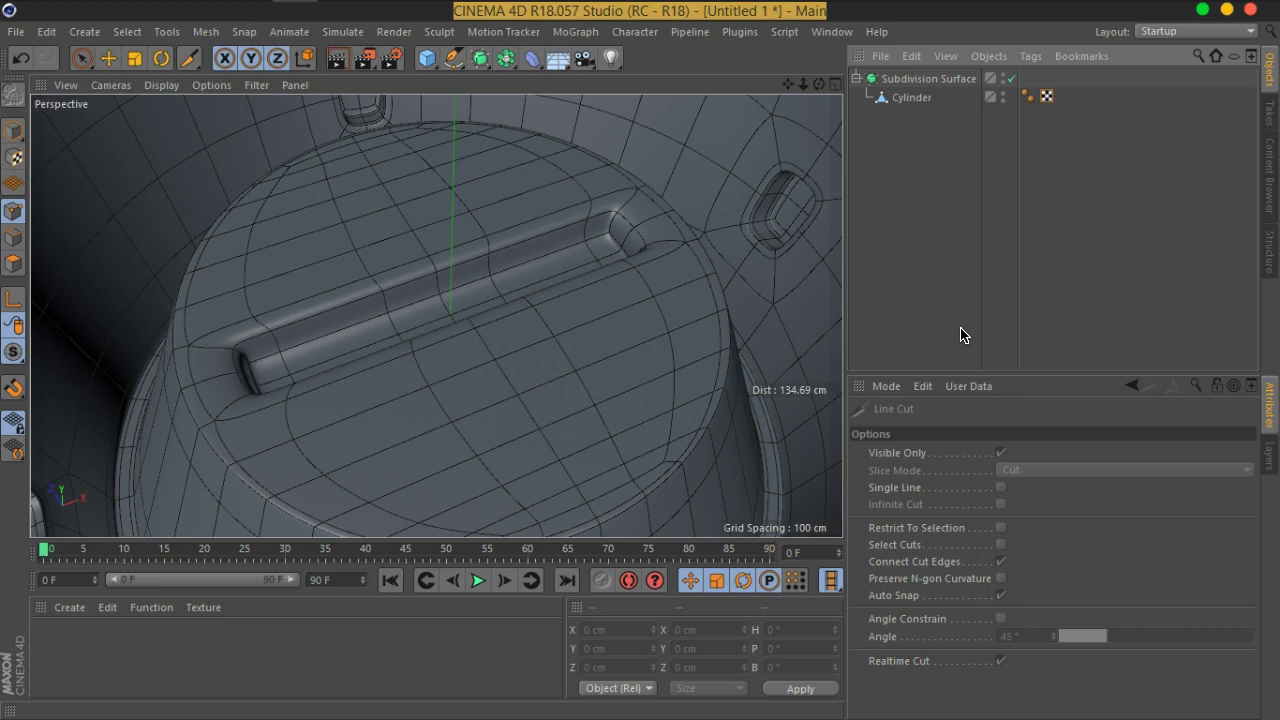
# Turn Subdivision Surface smoothing off and select the Cylinder, orbiting around the slot.
pyautogui.click(1011, 78)
pyautogui.click(911, 97)
pyautogui.moveTo(600, 330); pyautogui.dragTo(603, 190)
pyautogui.moveTo(514, 323); pyautogui.dragTo(586, 394)
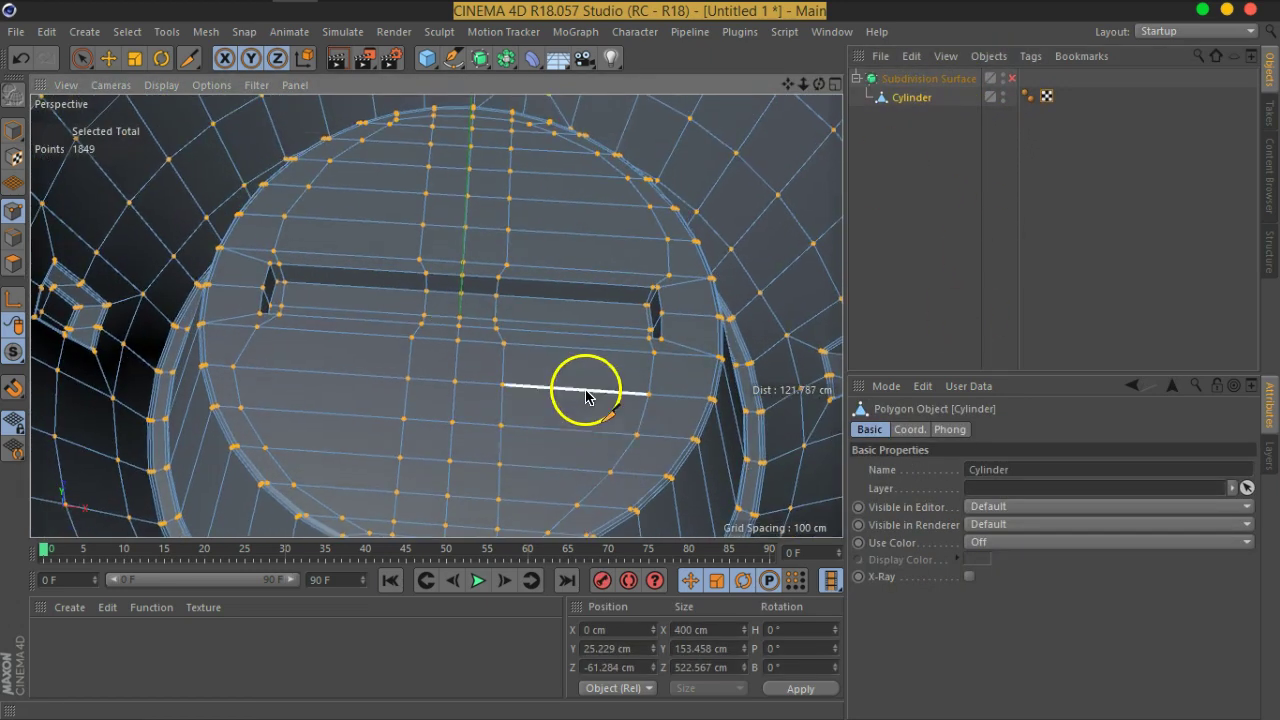
pyautogui.moveTo(520, 346); pyautogui.dragTo(417, 334)
# Start the Loop/Path Cut tool and preview loop cuts near the slot's end.
pyautogui.rightClick(384, 298)
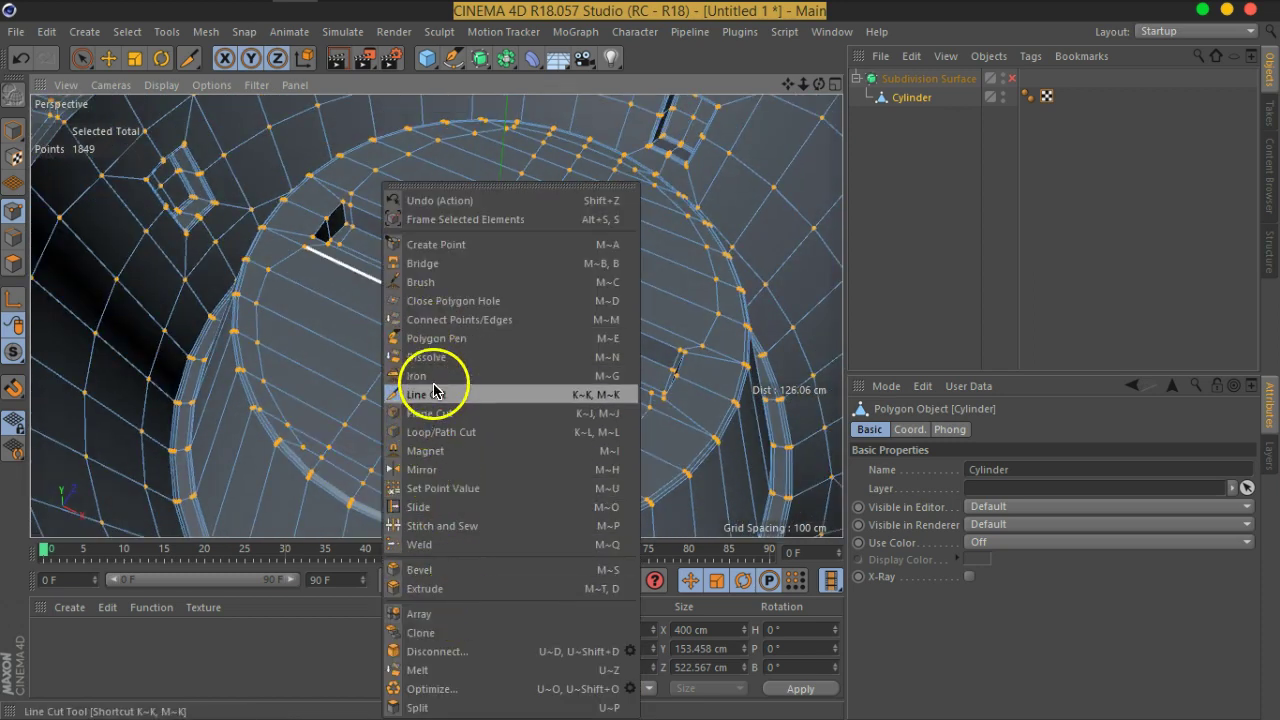
pyautogui.click(447, 432)
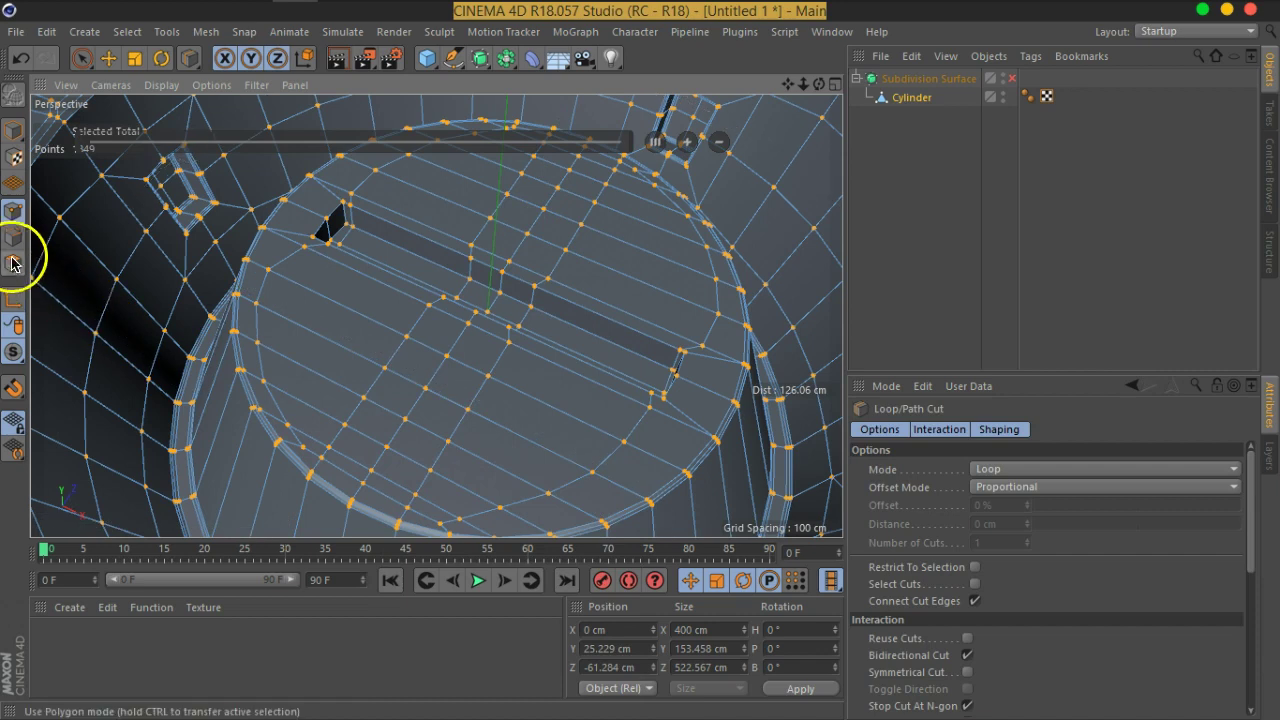
pyautogui.moveTo(57, 294); pyautogui.dragTo(380, 297)
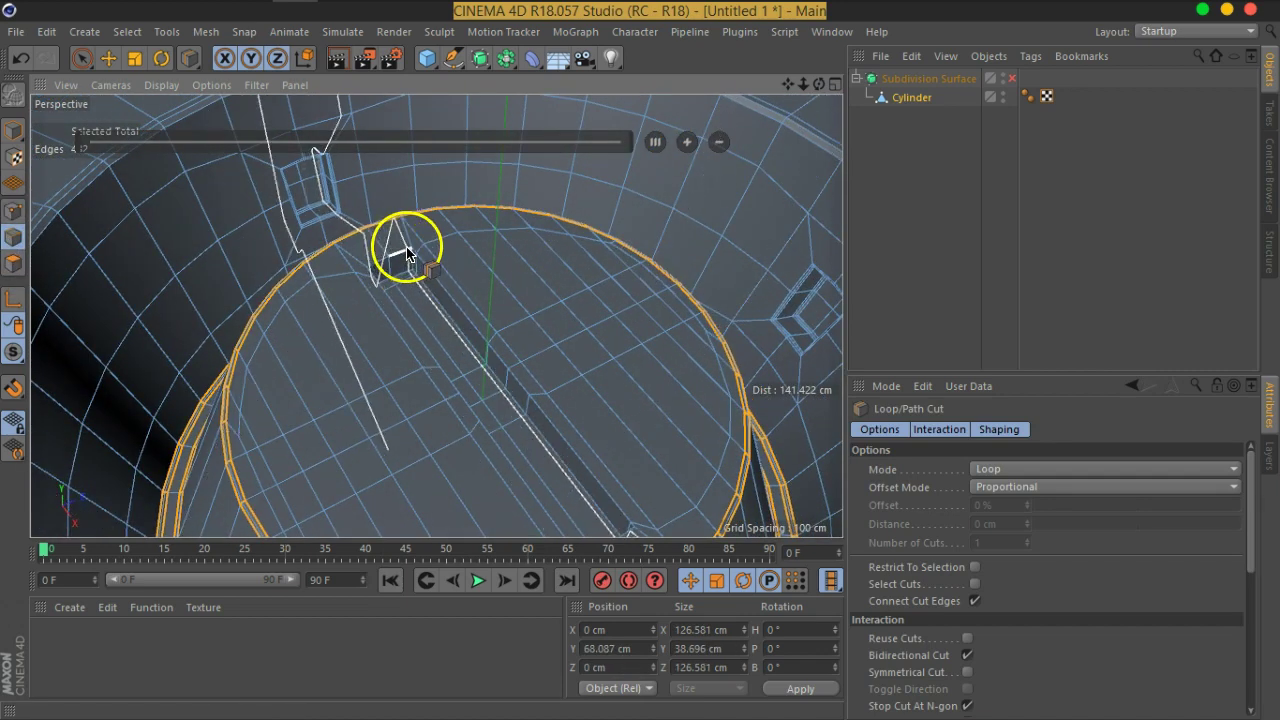
pyautogui.scroll(3)
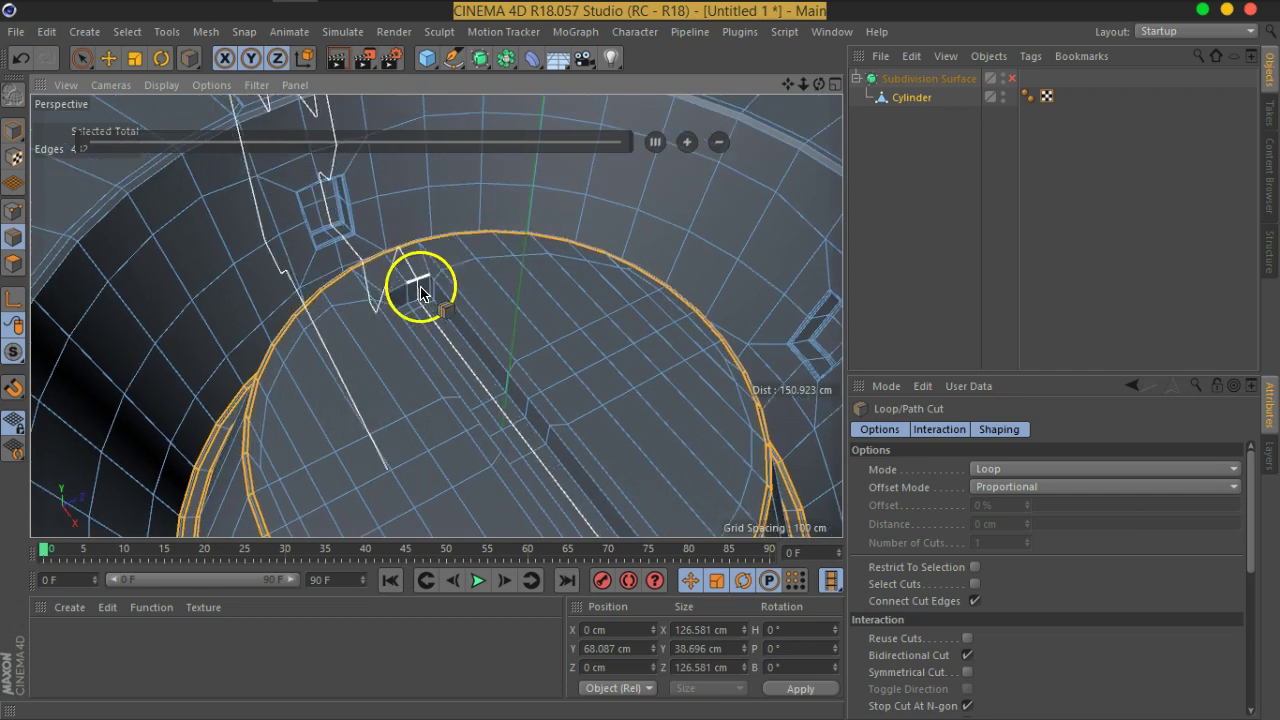
pyautogui.scroll(3)
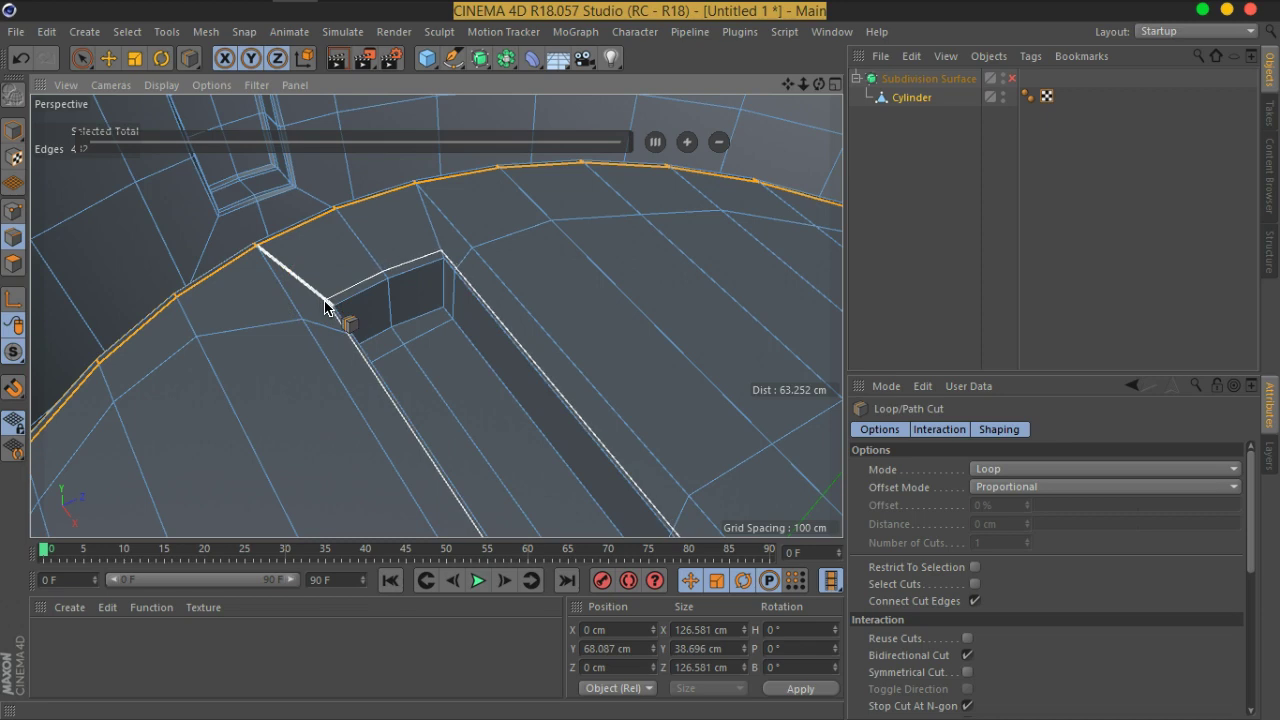
pyautogui.moveTo(324, 307); pyautogui.dragTo(517, 306)
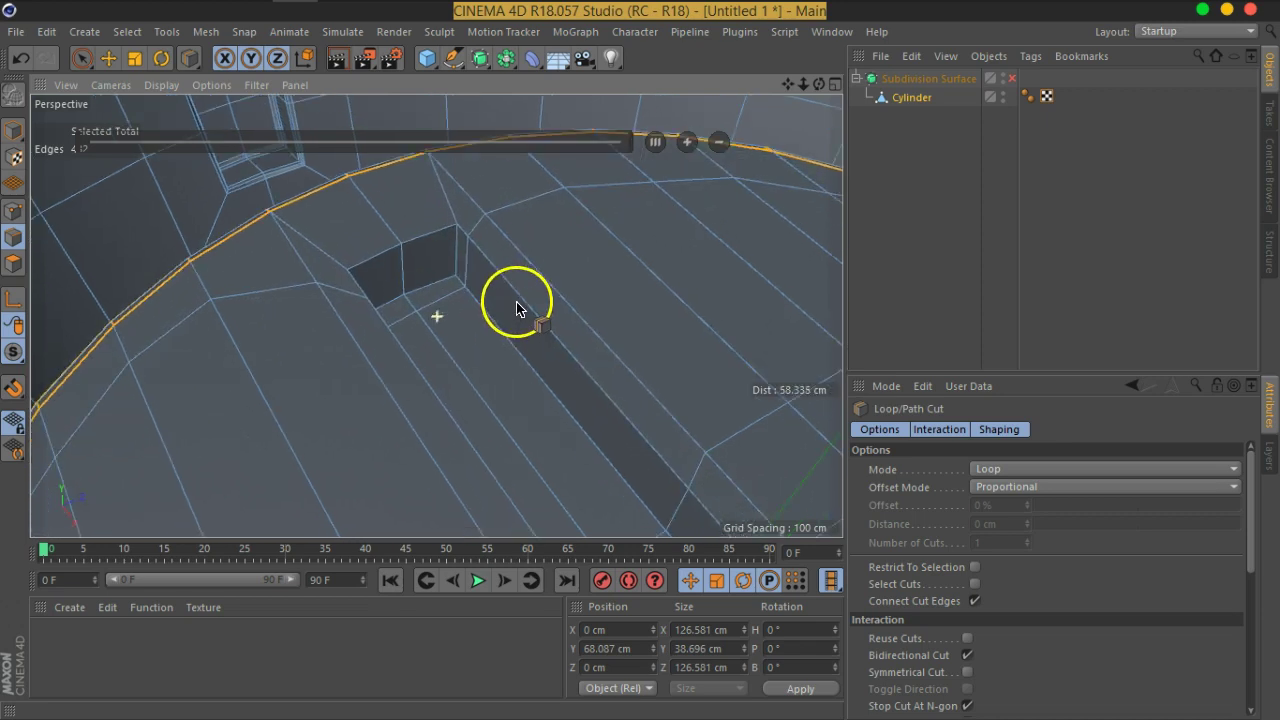
pyautogui.scroll(-3)
pyautogui.scroll(-3)
pyautogui.scroll(3)
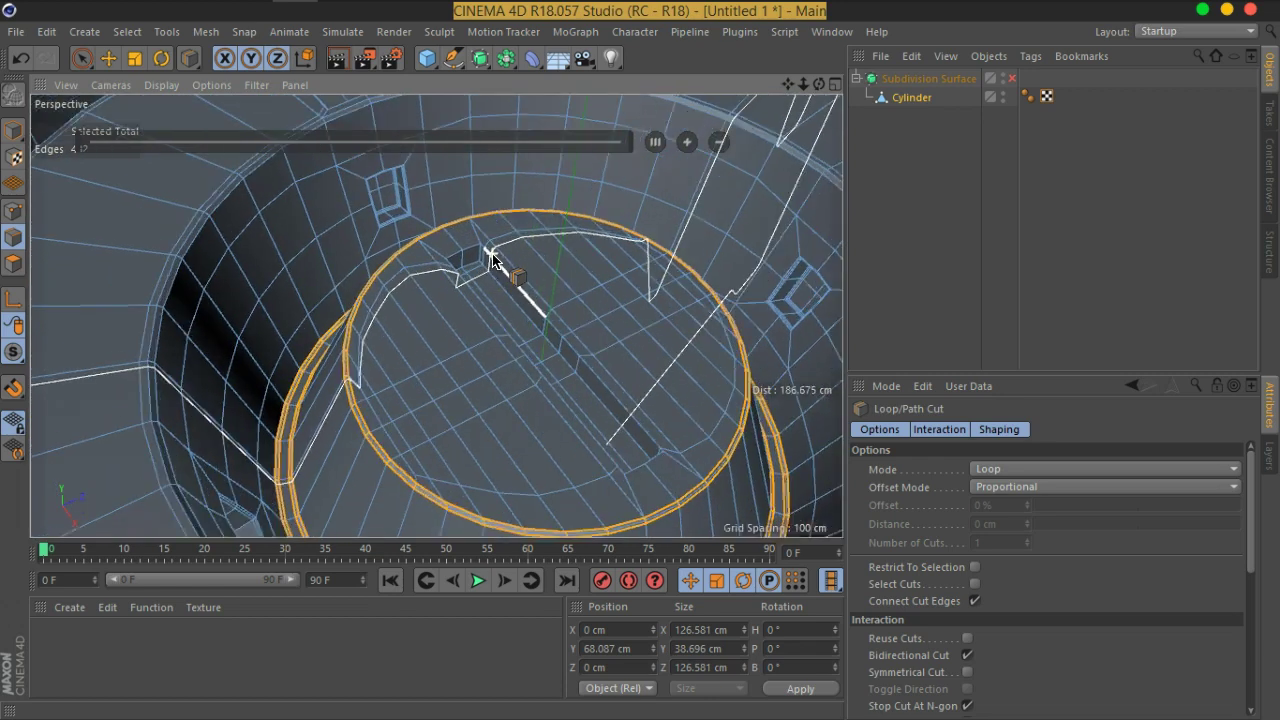
pyautogui.scroll(3)
pyautogui.moveTo(449, 314); pyautogui.dragTo(390, 325)
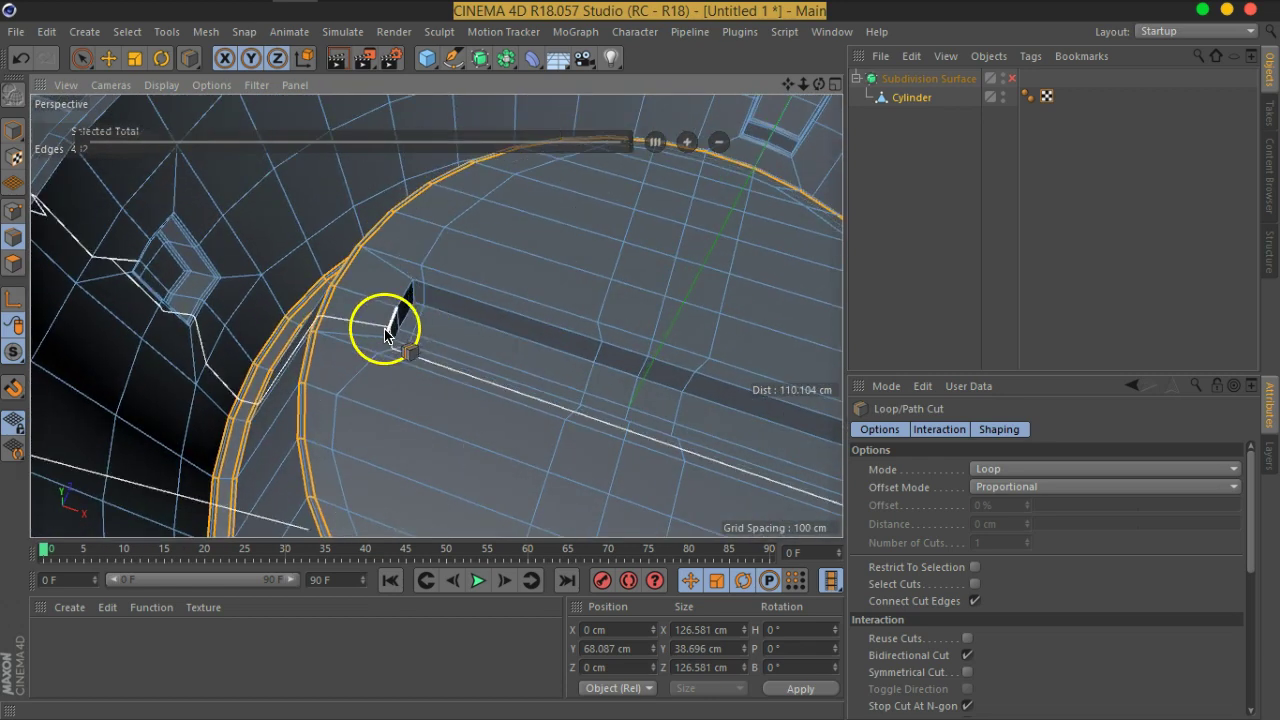
pyautogui.scroll(3)
pyautogui.scroll(3)
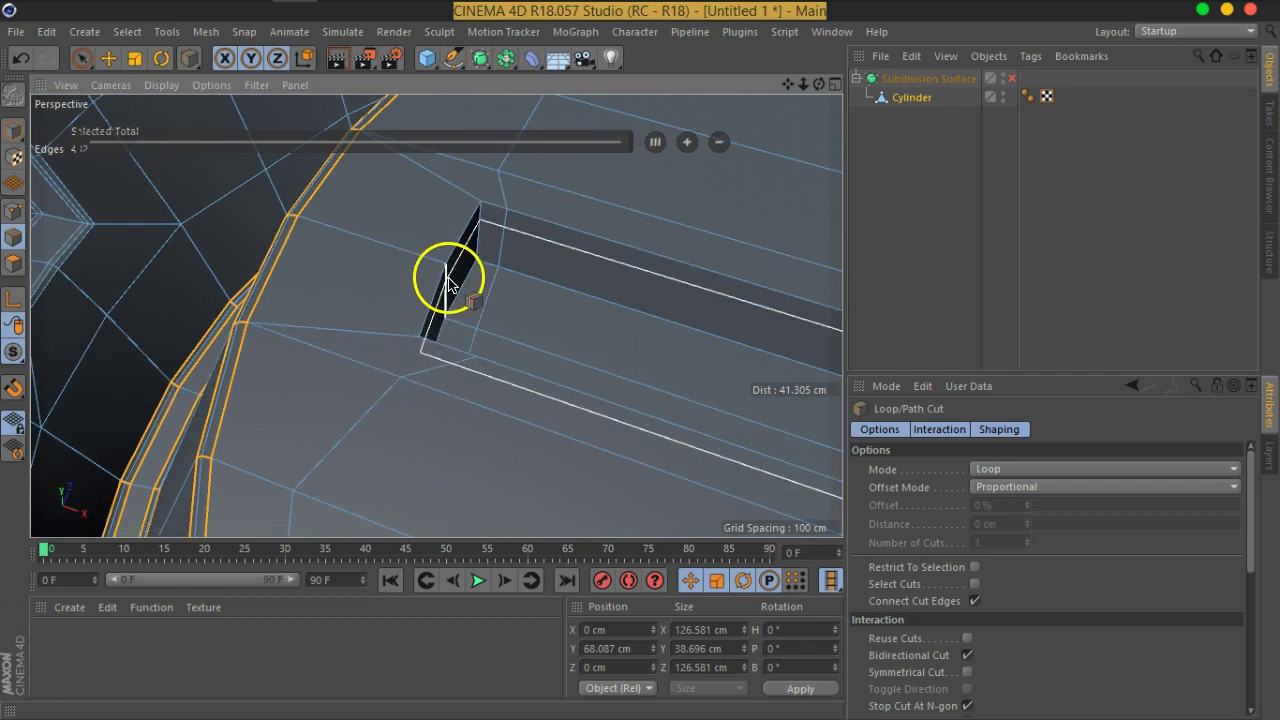
pyautogui.scroll(-3)
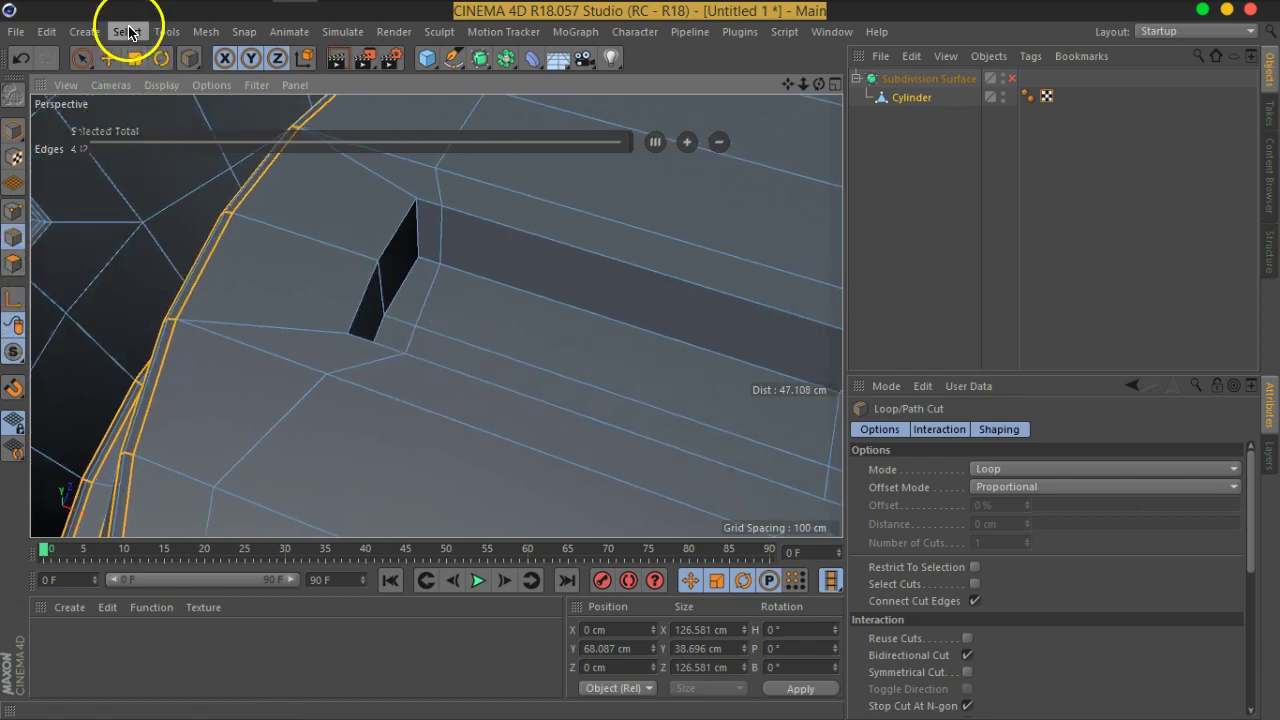
# Select the two edge loops around the slot opening with Loop Selection.
pyautogui.click(128, 32)
pyautogui.click(160, 152)
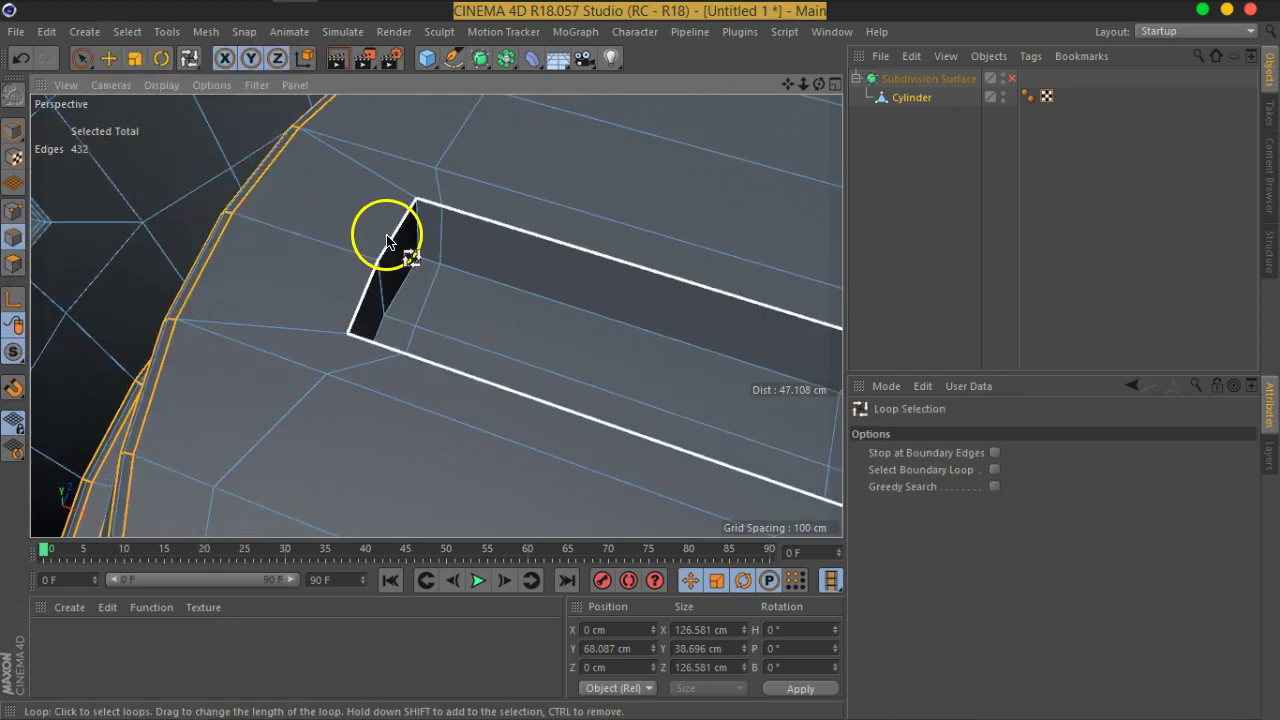
pyautogui.click(389, 250)
pyautogui.click(410, 283)
# Bevel the slot loops by 0.542 cm with bevel subdivision 0.
pyautogui.rightClick(426, 303)
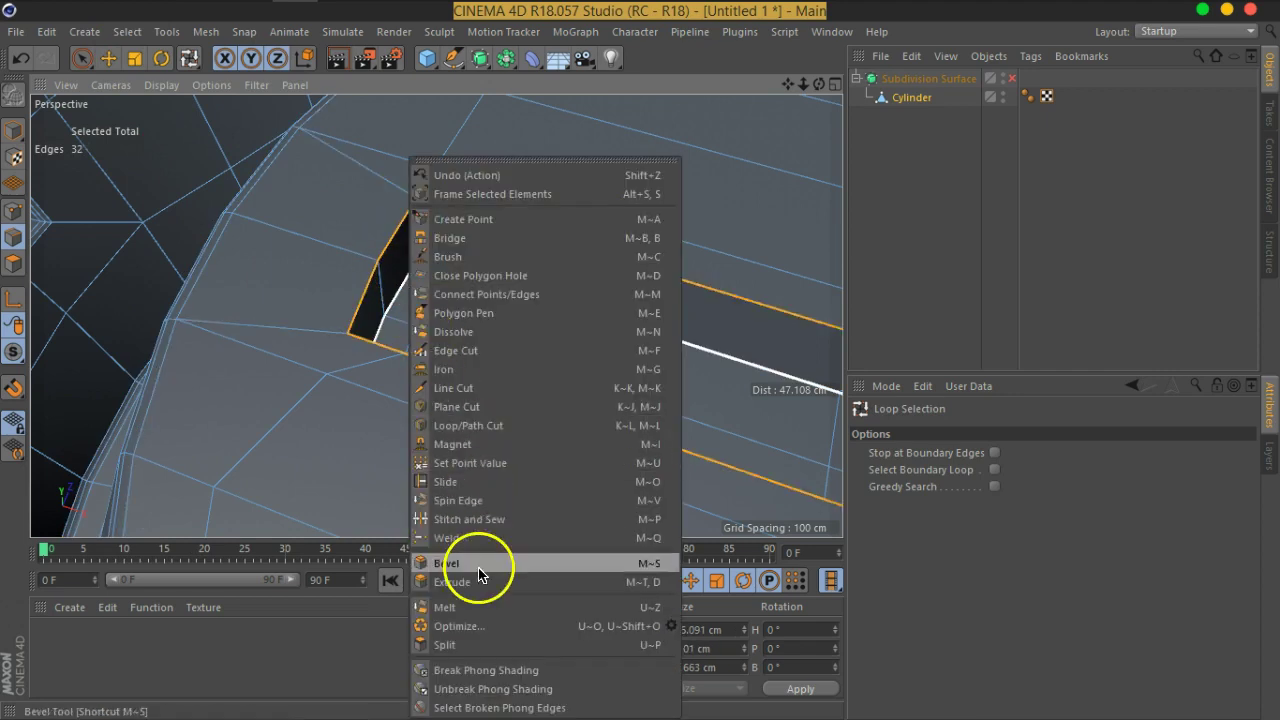
pyautogui.click(479, 566)
pyautogui.moveTo(387, 253); pyautogui.dragTo(387, 238)
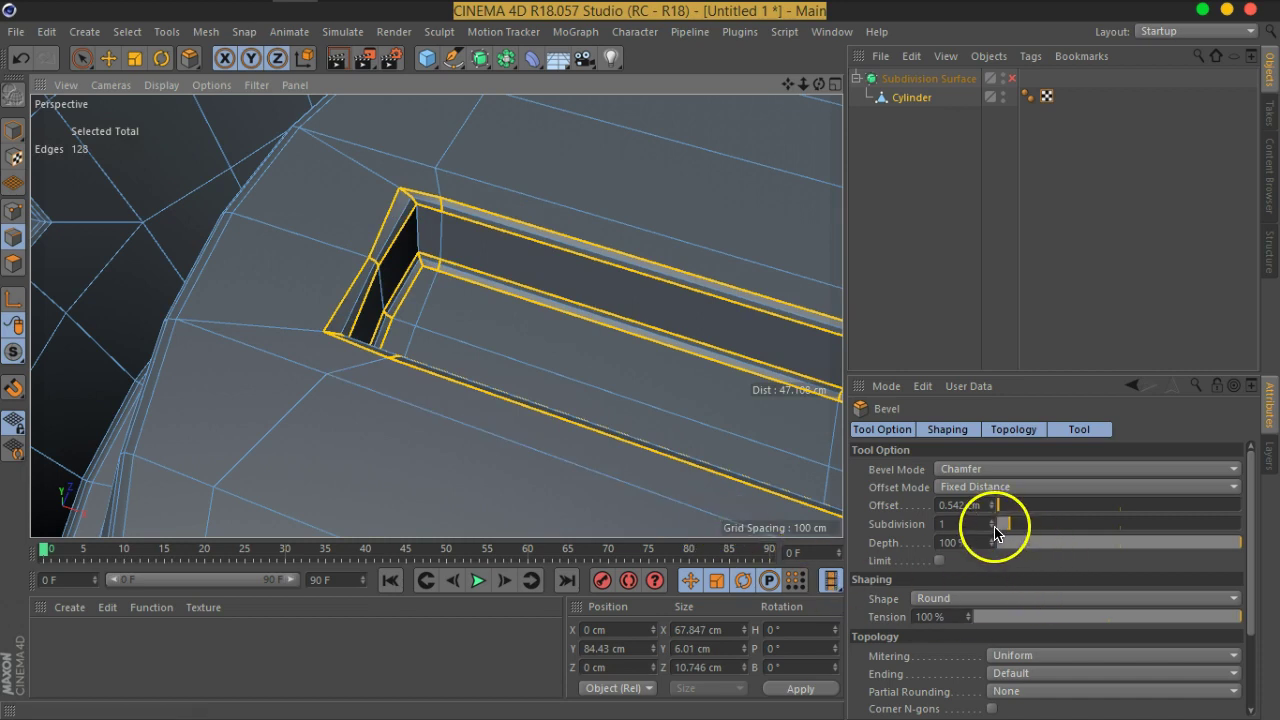
pyautogui.click(993, 527)
pyautogui.moveTo(471, 340); pyautogui.dragTo(380, 255)
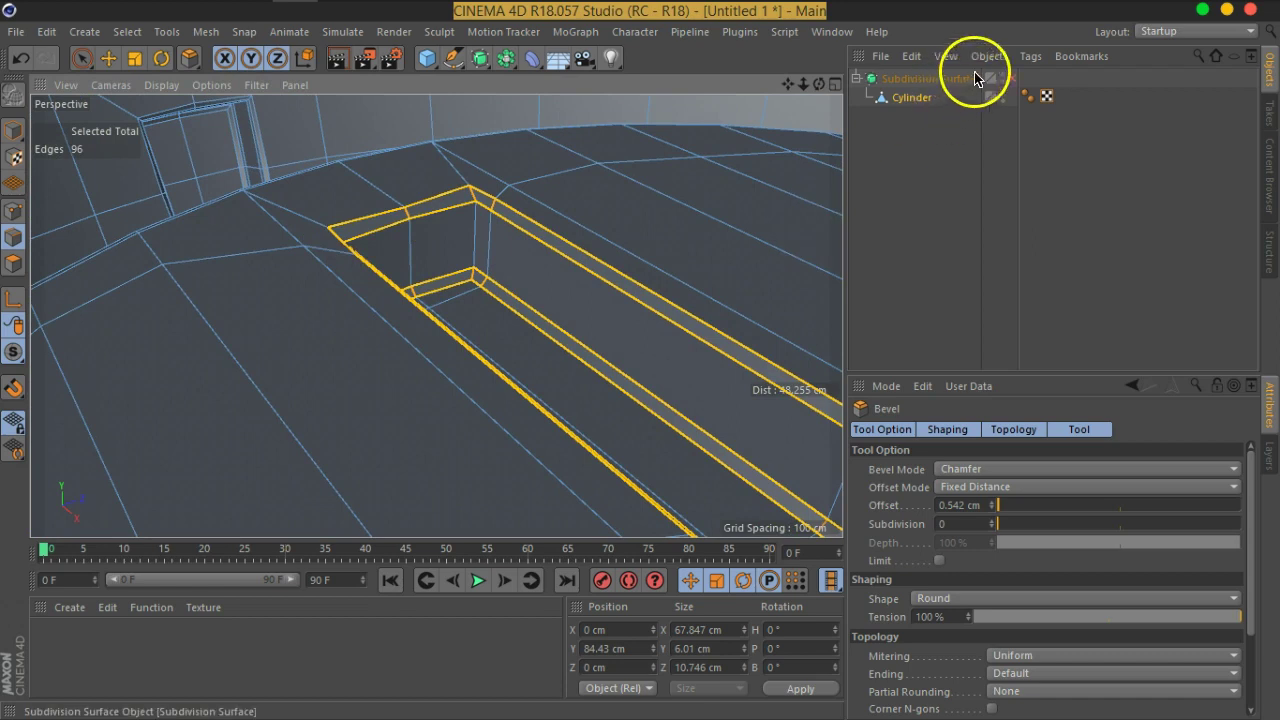
# Turn Subdivision Surface back on and deselect the cylinder to view the crisp slot.
pyautogui.click(1011, 79)
pyautogui.click(919, 193)
pyautogui.moveTo(560, 300); pyautogui.dragTo(434, 249)
# Switch the viewport to Gouraud Shading and inspect the bevelled slots from above.
pyautogui.scroll(3)
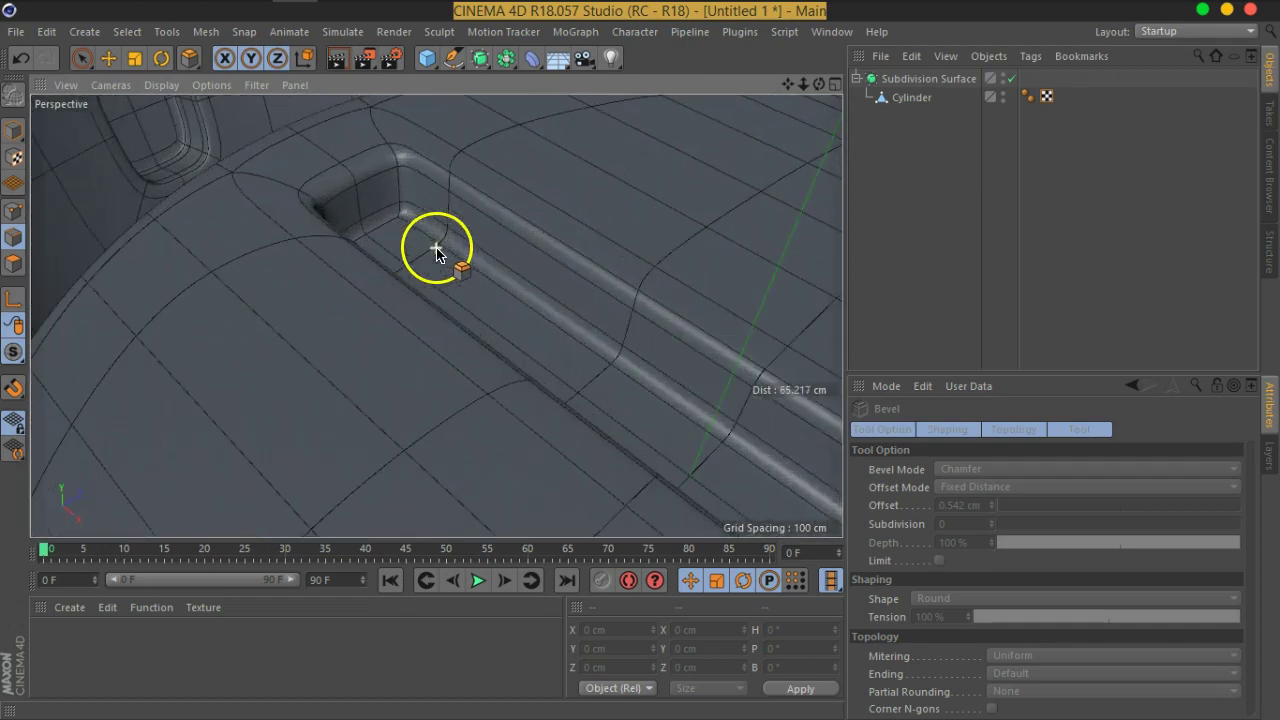
pyautogui.scroll(-3)
pyautogui.moveTo(566, 341); pyautogui.dragTo(633, 317)
pyautogui.click(157, 90)
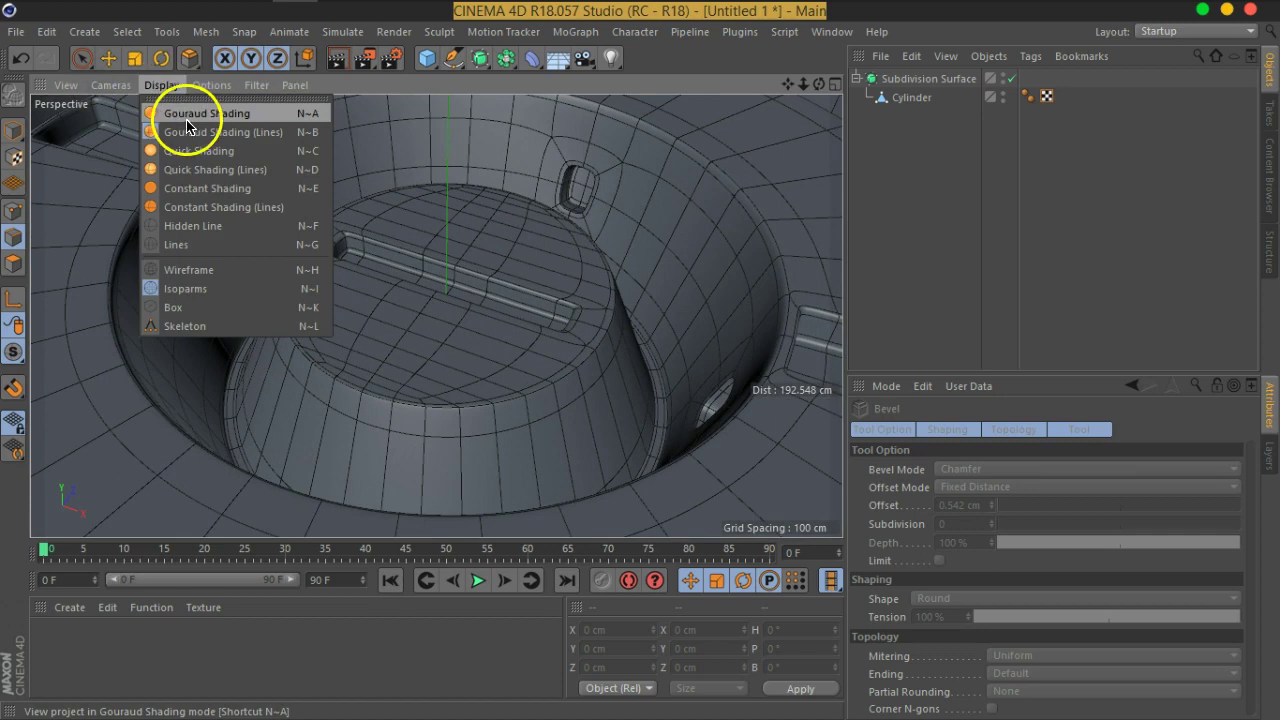
pyautogui.click(185, 119)
pyautogui.moveTo(471, 429); pyautogui.dragTo(491, 300)
pyautogui.scroll(3)
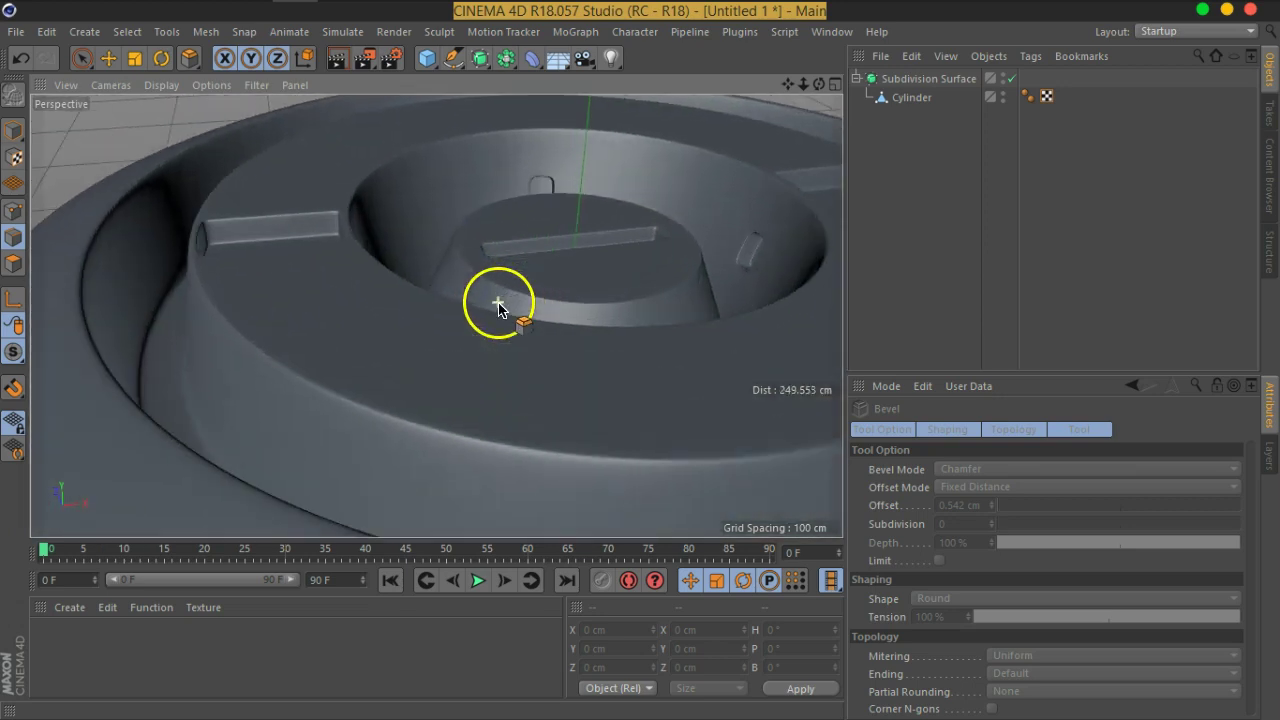
pyautogui.scroll(3)
pyautogui.scroll(3)
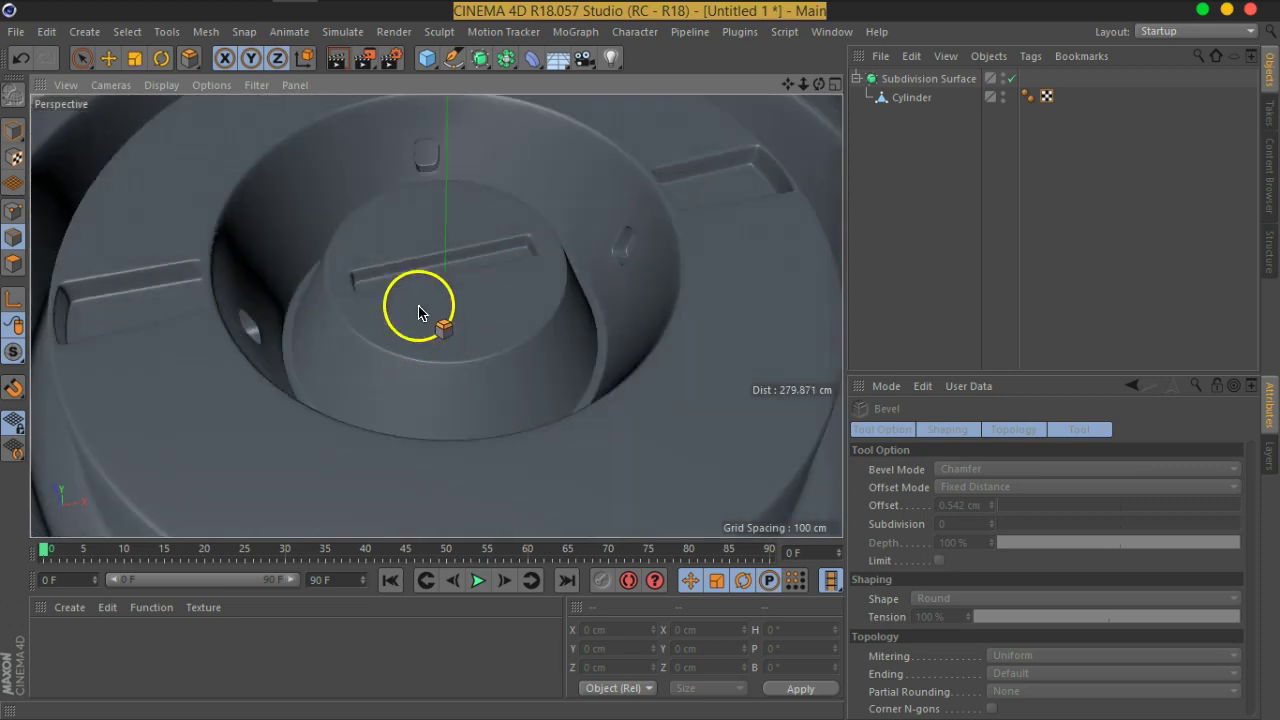
pyautogui.scroll(3)
# Turn off subdivision smoothing and select the Cylinder, orbiting toward the inner wall.
pyautogui.click(922, 98)
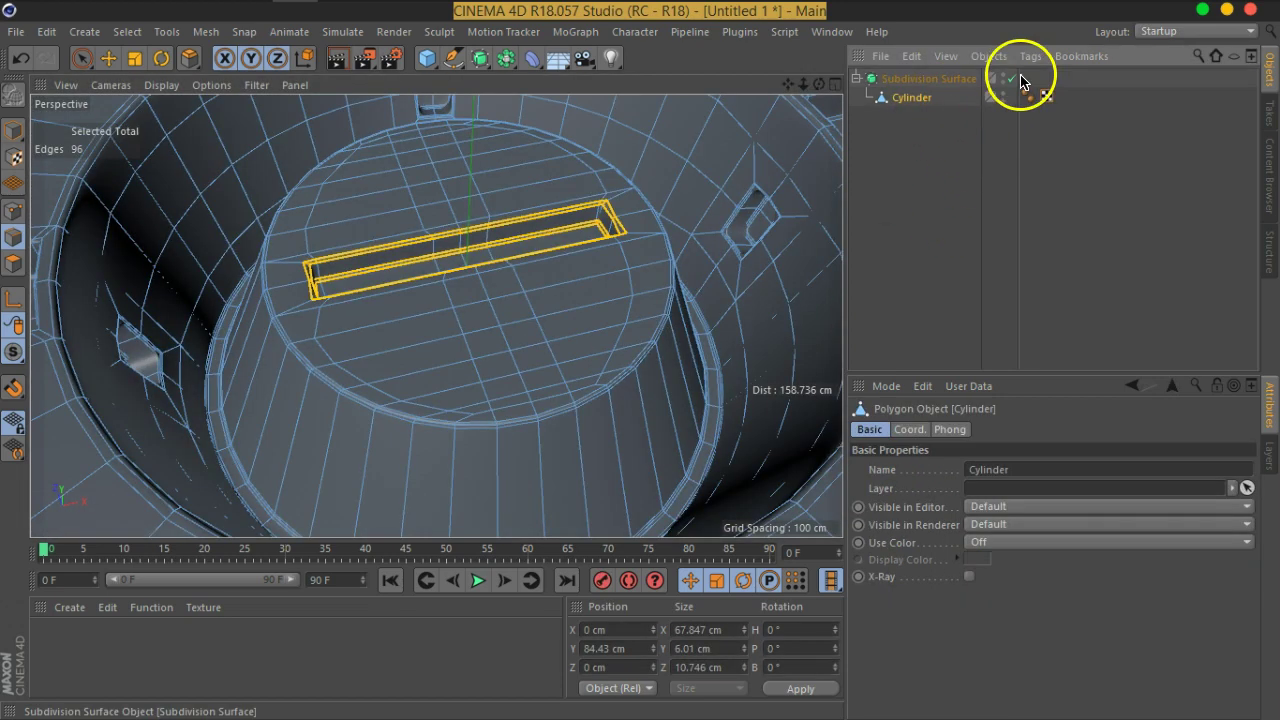
pyautogui.click(1012, 78)
pyautogui.moveTo(464, 400); pyautogui.dragTo(385, 327)
pyautogui.moveTo(362, 338); pyautogui.dragTo(403, 340)
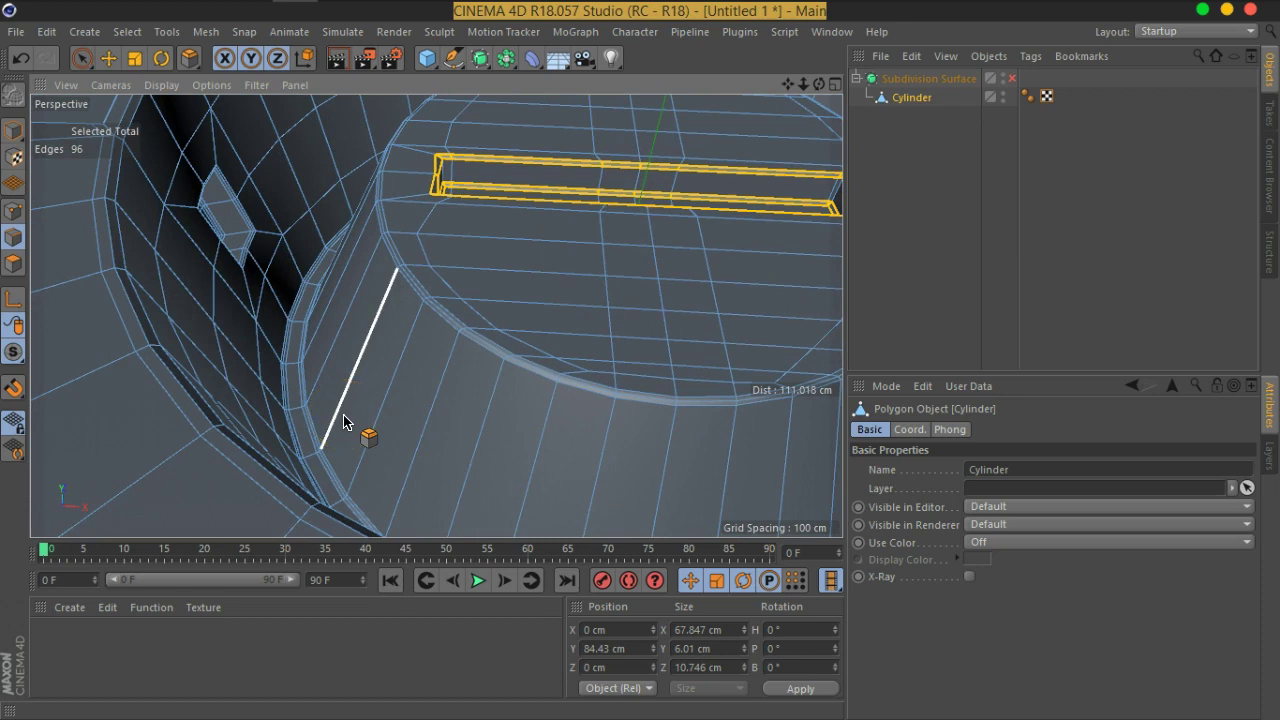
# Use Ring Selection to pick edge rings around the inner wall, 144 edges in total.
pyautogui.click(338, 403)
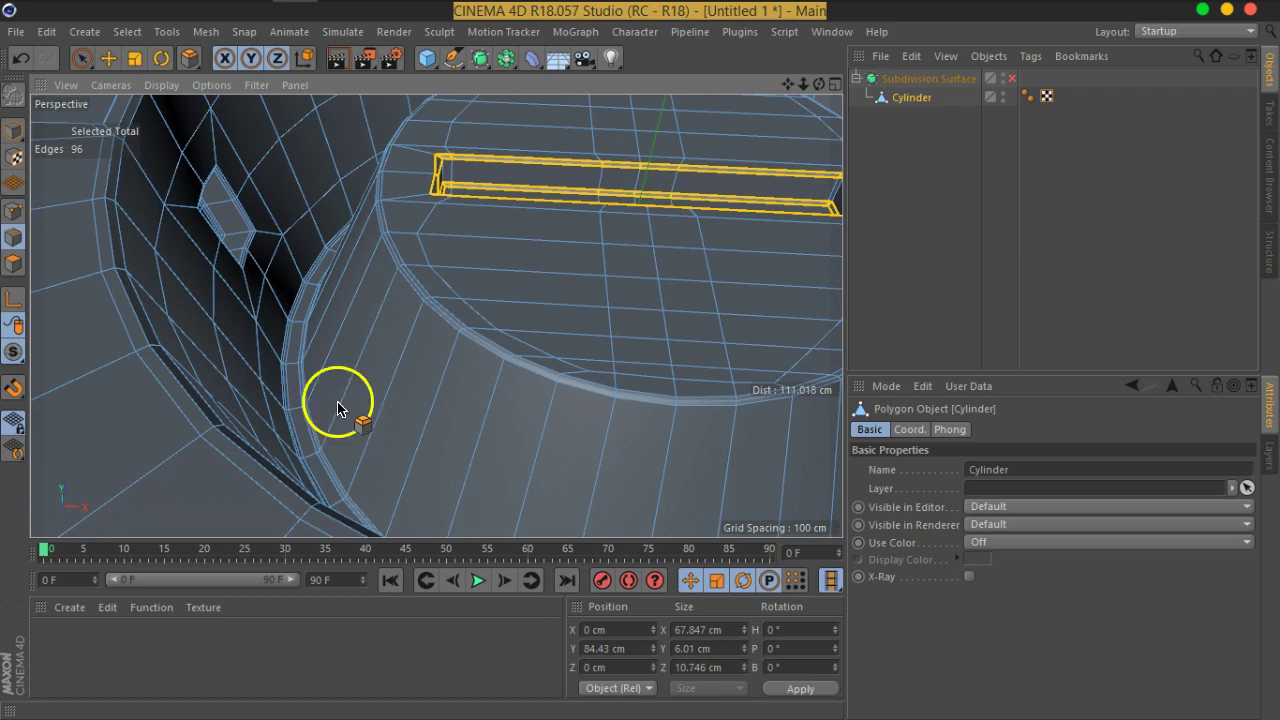
pyautogui.click(127, 31)
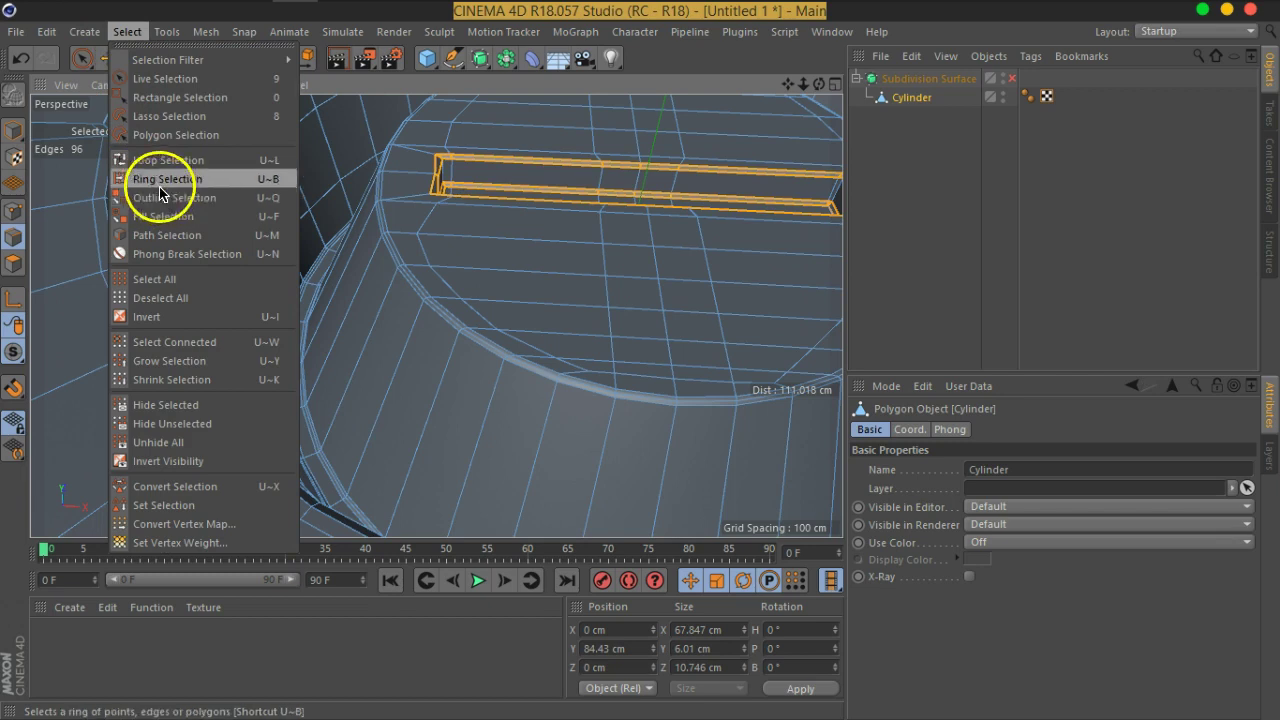
pyautogui.click(165, 179)
pyautogui.click(412, 453)
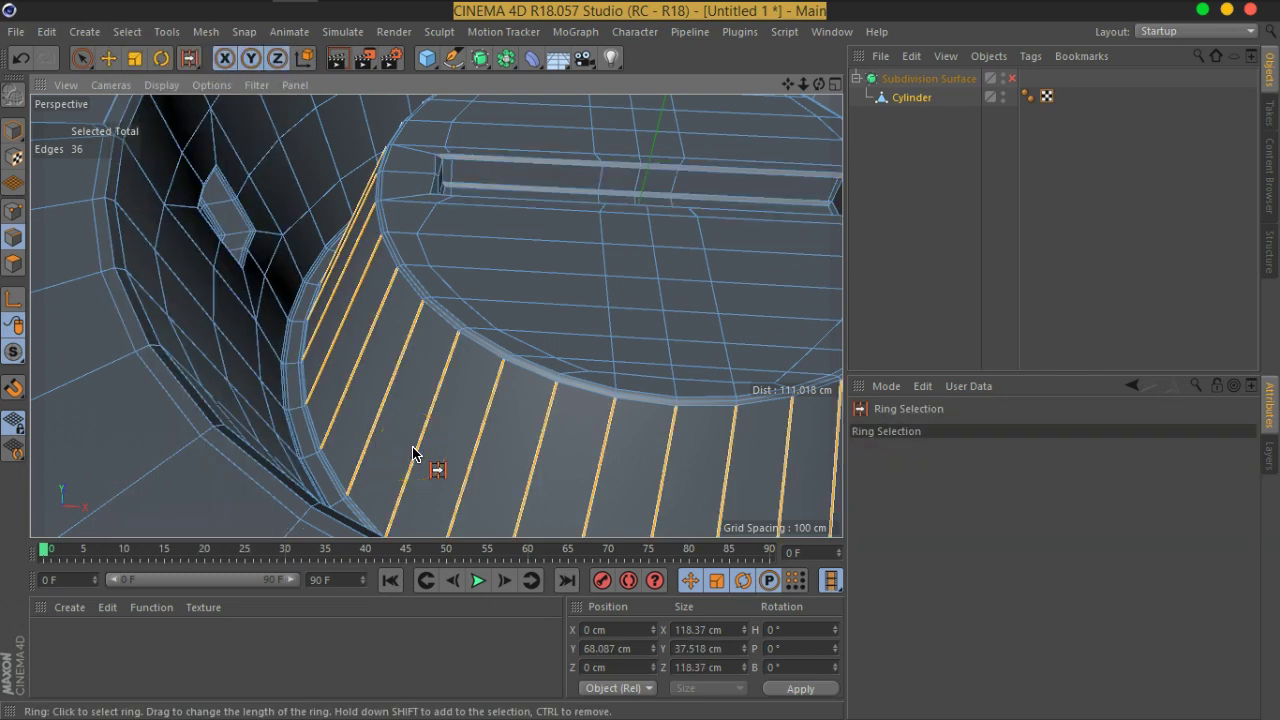
pyautogui.rightClick(412, 453)
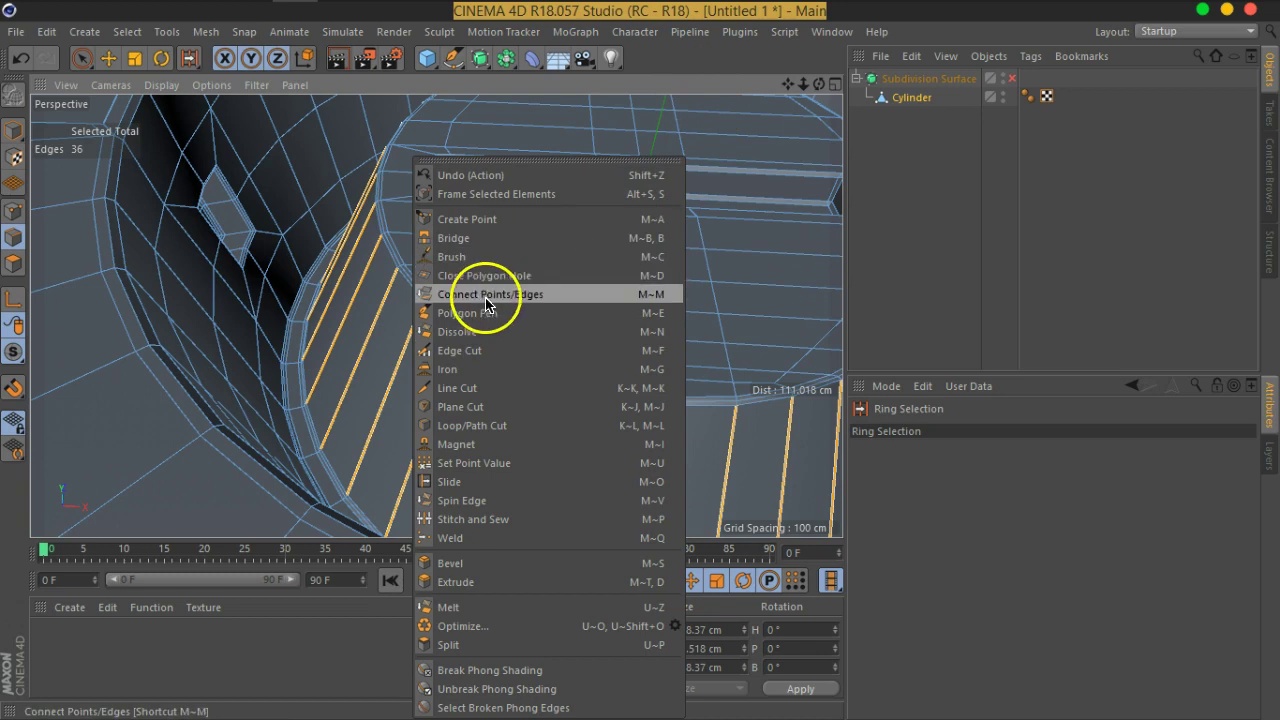
pyautogui.click(655, 95)
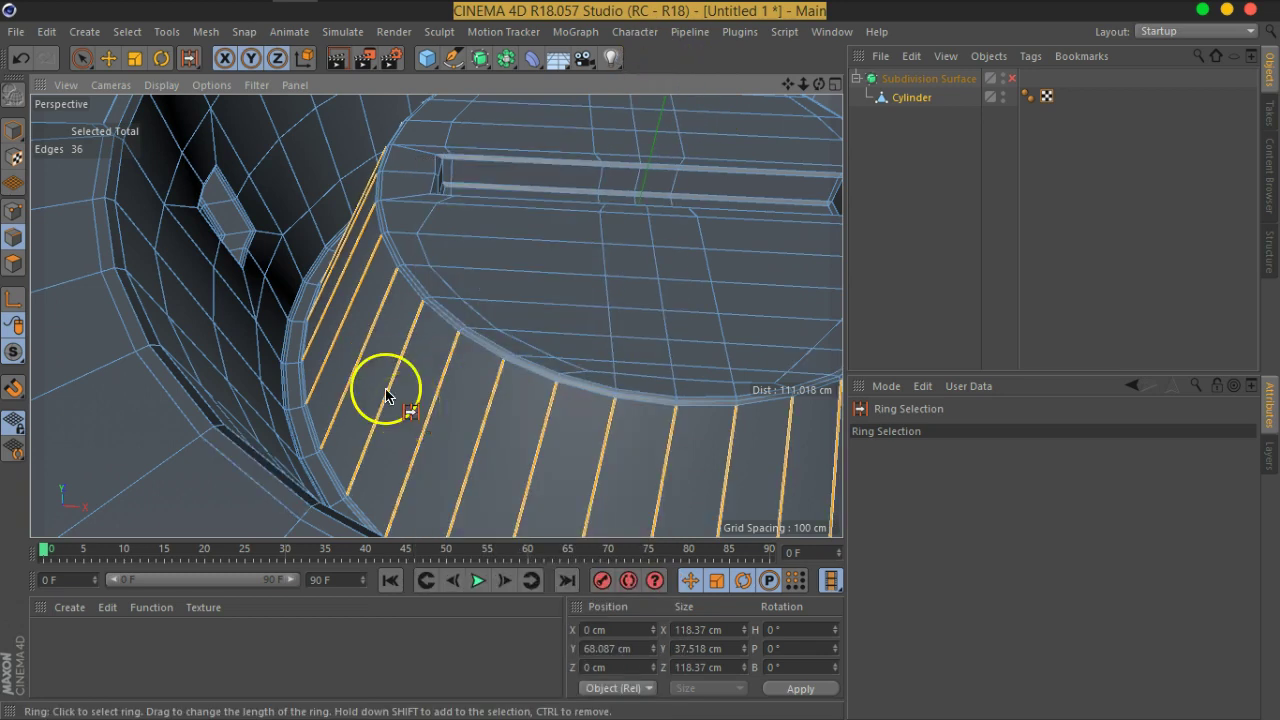
pyautogui.rightClick(386, 395)
pyautogui.click(560, 428)
pyautogui.click(518, 428)
pyautogui.moveTo(786, 443); pyautogui.dragTo(477, 320)
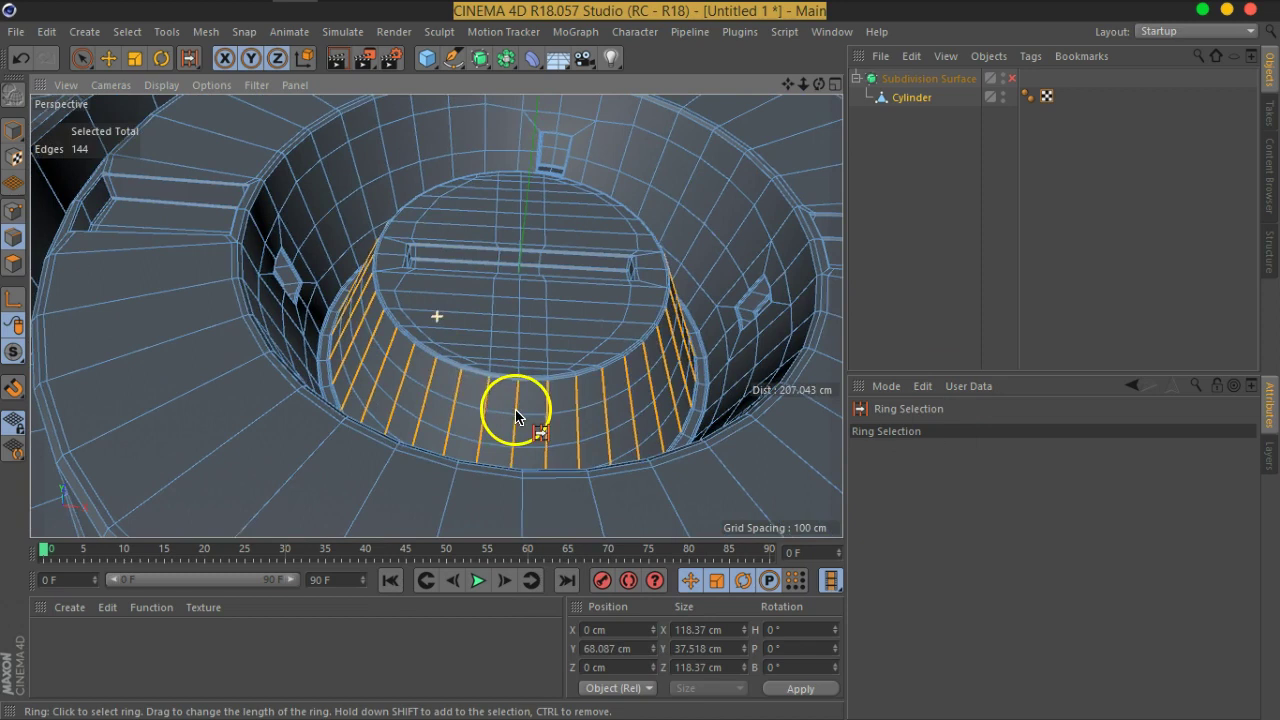
# Select edge rings on the flat ring's spokes and the vertical stepped wall.
pyautogui.scroll(3)
pyautogui.scroll(-3)
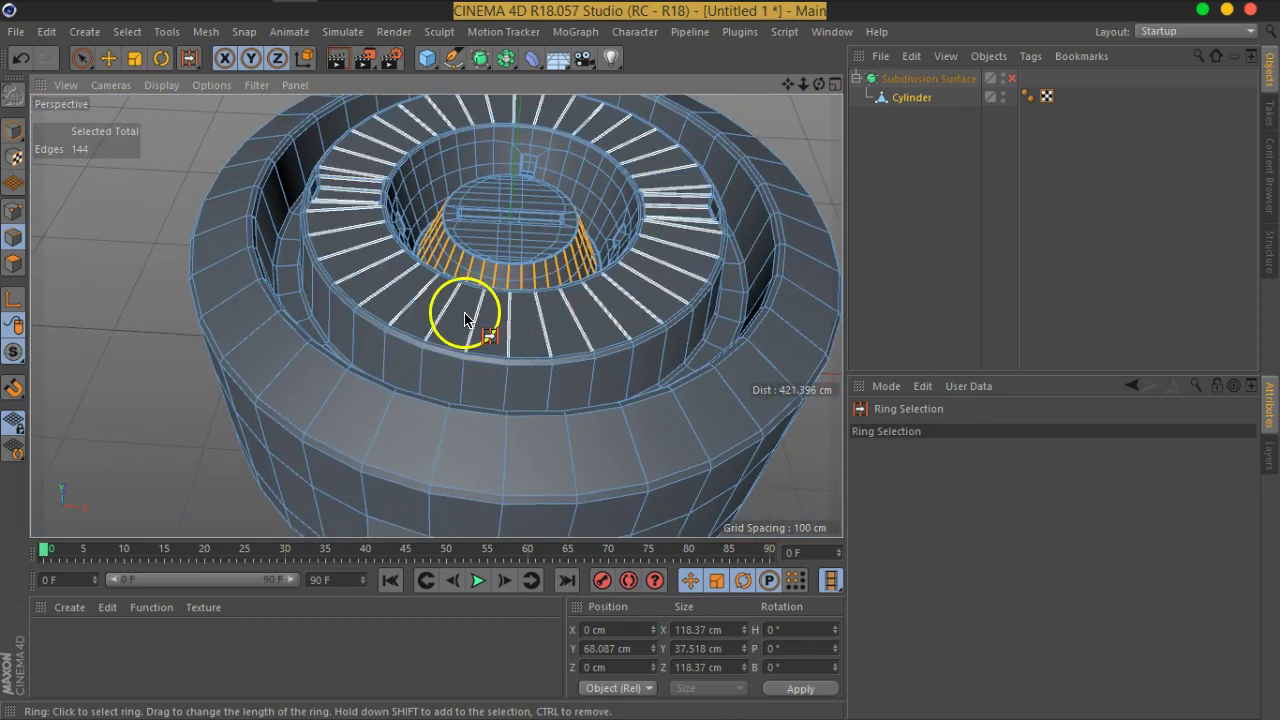
pyautogui.scroll(3)
pyautogui.click(382, 295)
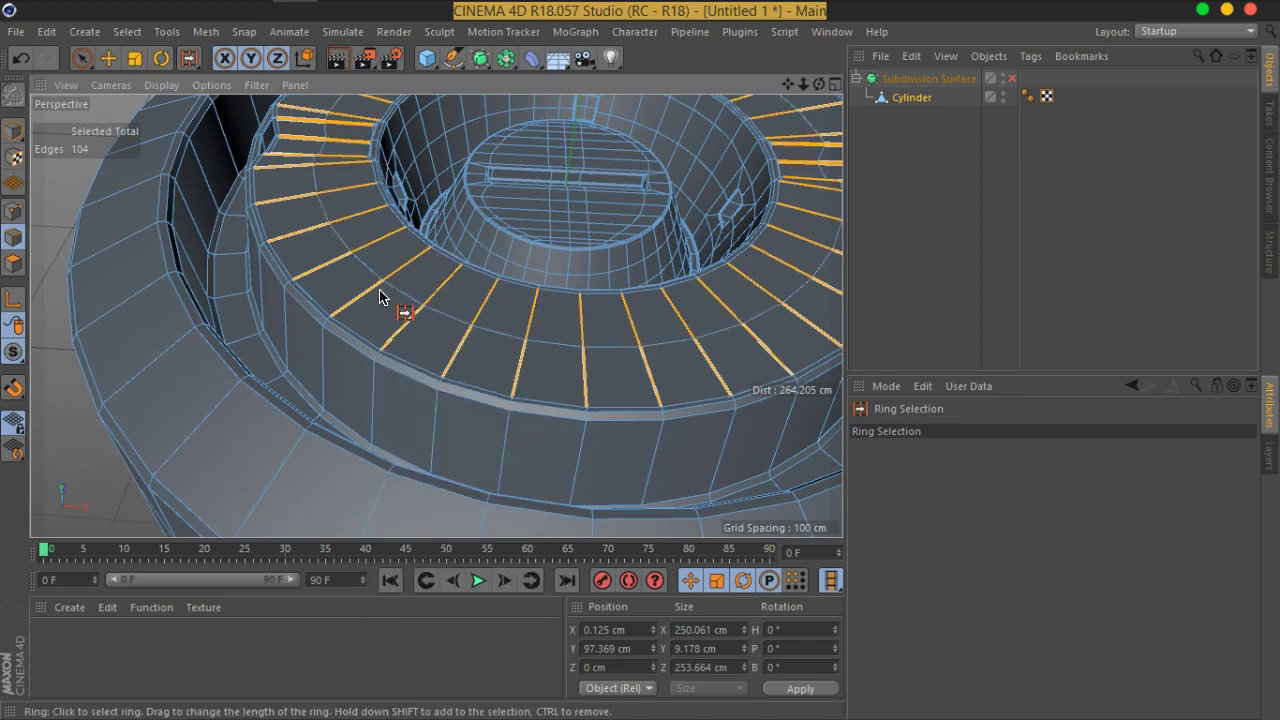
pyautogui.moveTo(371, 386); pyautogui.dragTo(367, 420)
pyautogui.click(367, 420)
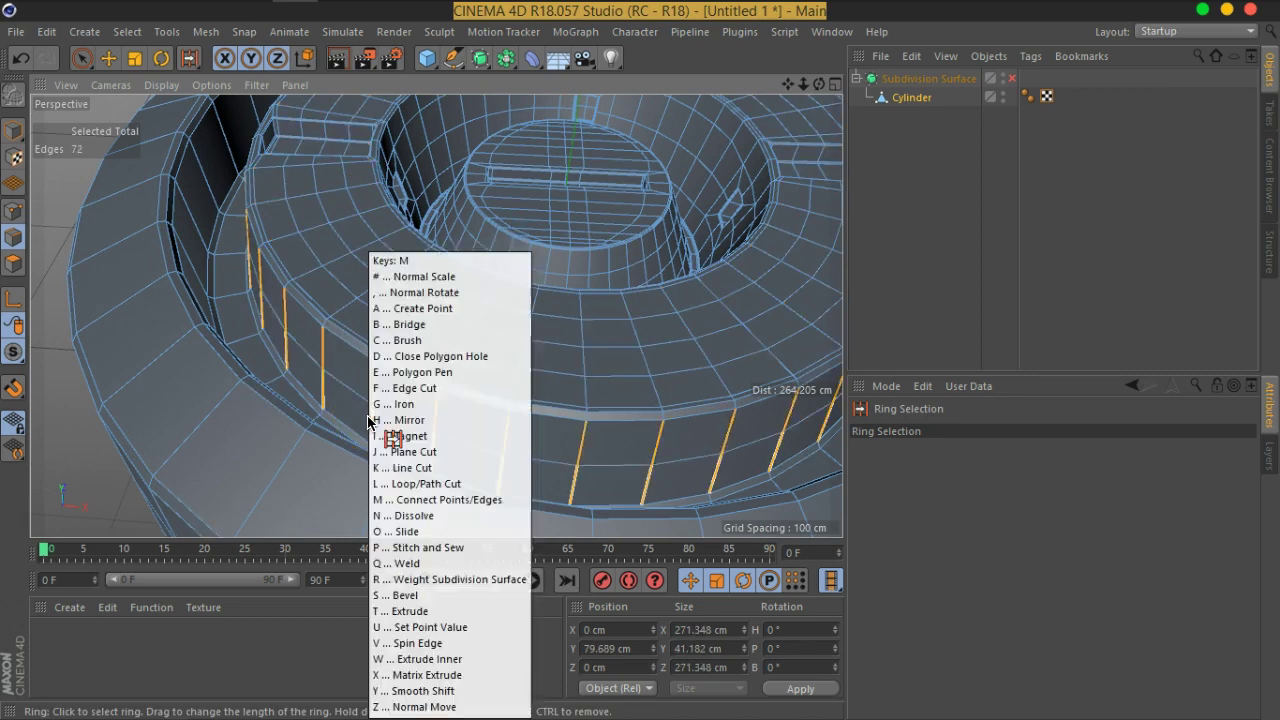
pyautogui.click(367, 354)
# Add a pair of edge rings on the outer wall, then deselect the cylinder.
pyautogui.moveTo(367, 354); pyautogui.dragTo(651, 229)
pyautogui.click(649, 237)
pyautogui.rightClick(649, 237)
pyautogui.click(700, 243)
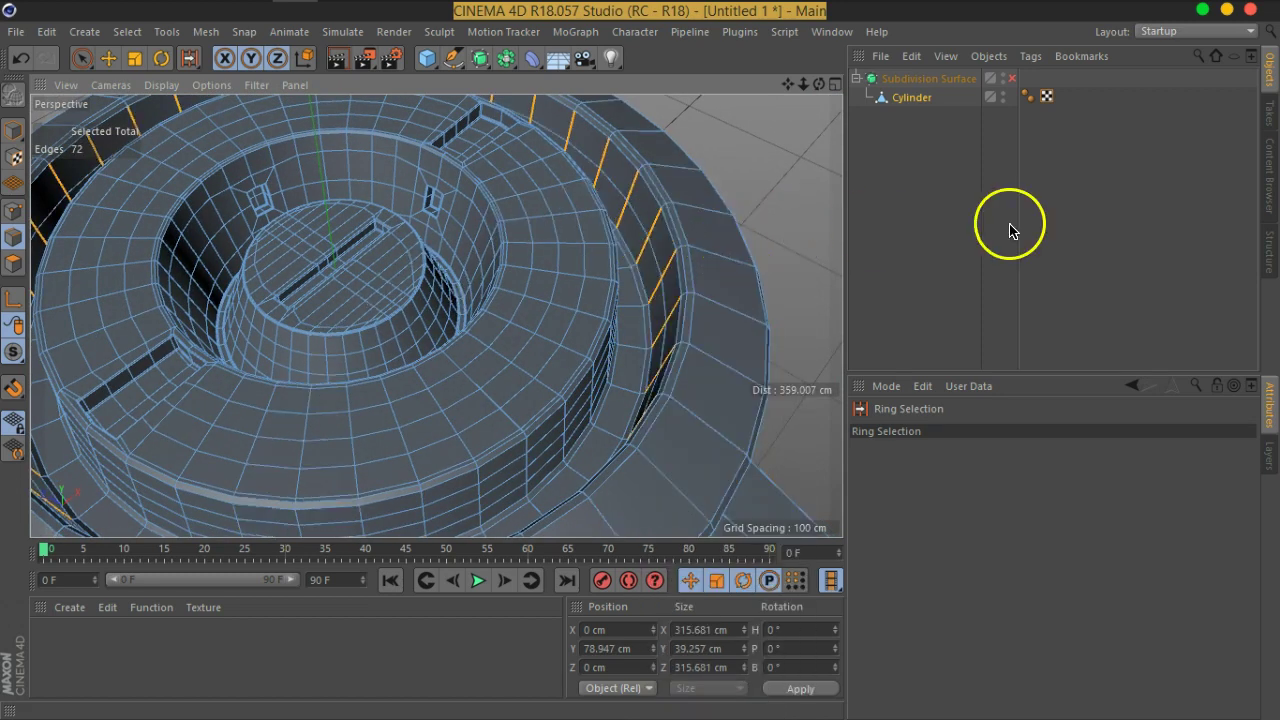
pyautogui.moveTo(665, 345); pyautogui.dragTo(588, 437)
pyautogui.scroll(-3)
pyautogui.scroll(3)
pyautogui.scroll(3)
pyautogui.scroll(3)
pyautogui.scroll(3)
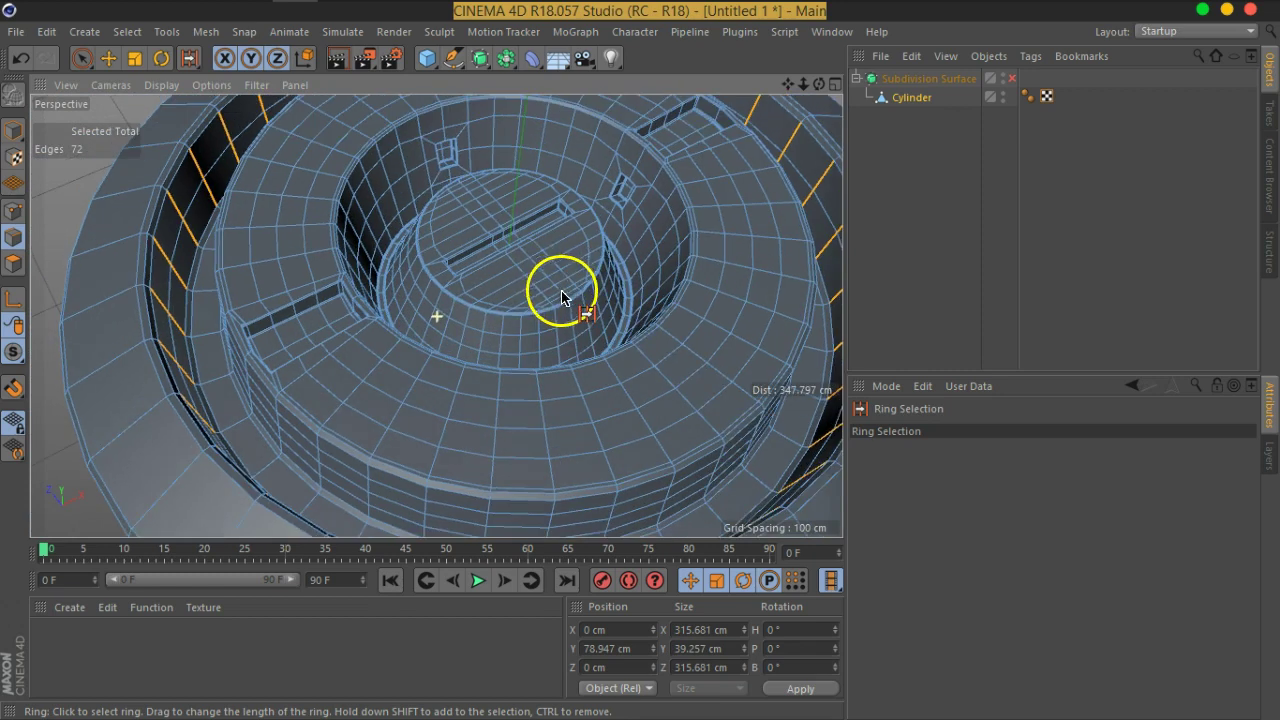
pyautogui.click(920, 166)
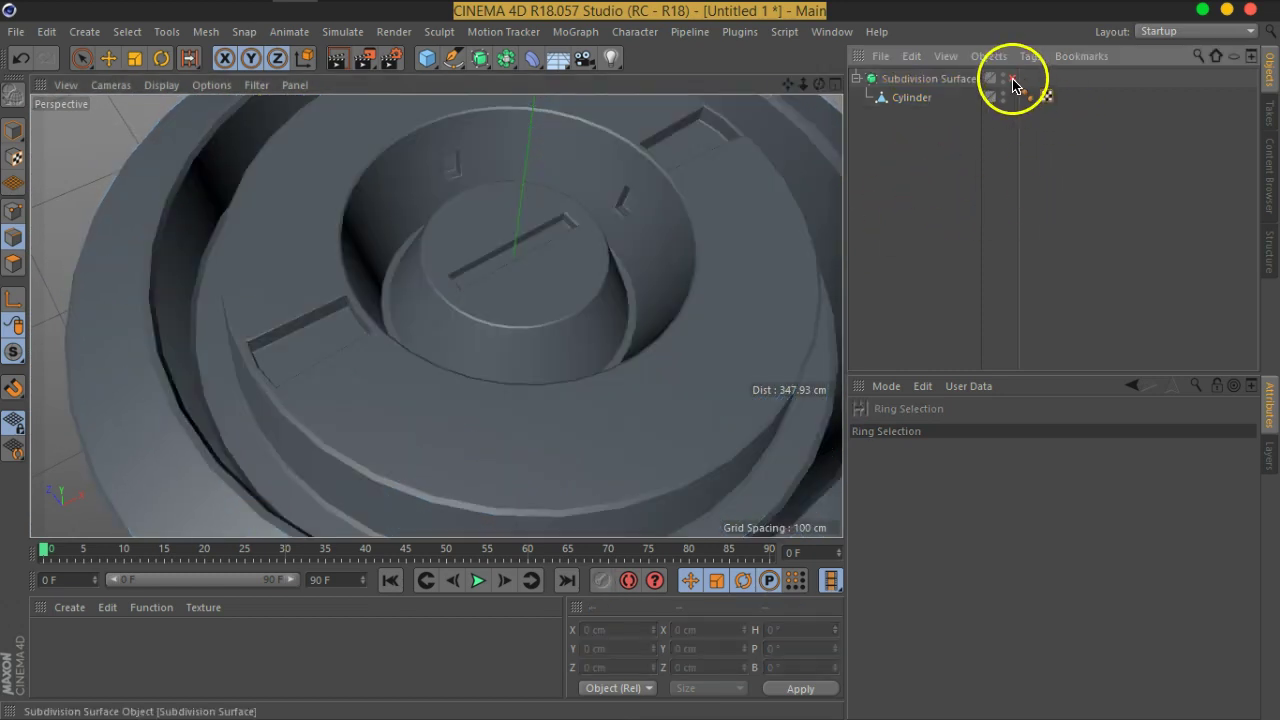
# Turn smoothing on and inspect the smoothed model and spout from the side.
pyautogui.click(1013, 80)
pyautogui.moveTo(543, 337); pyautogui.dragTo(500, 323)
pyautogui.scroll(-3)
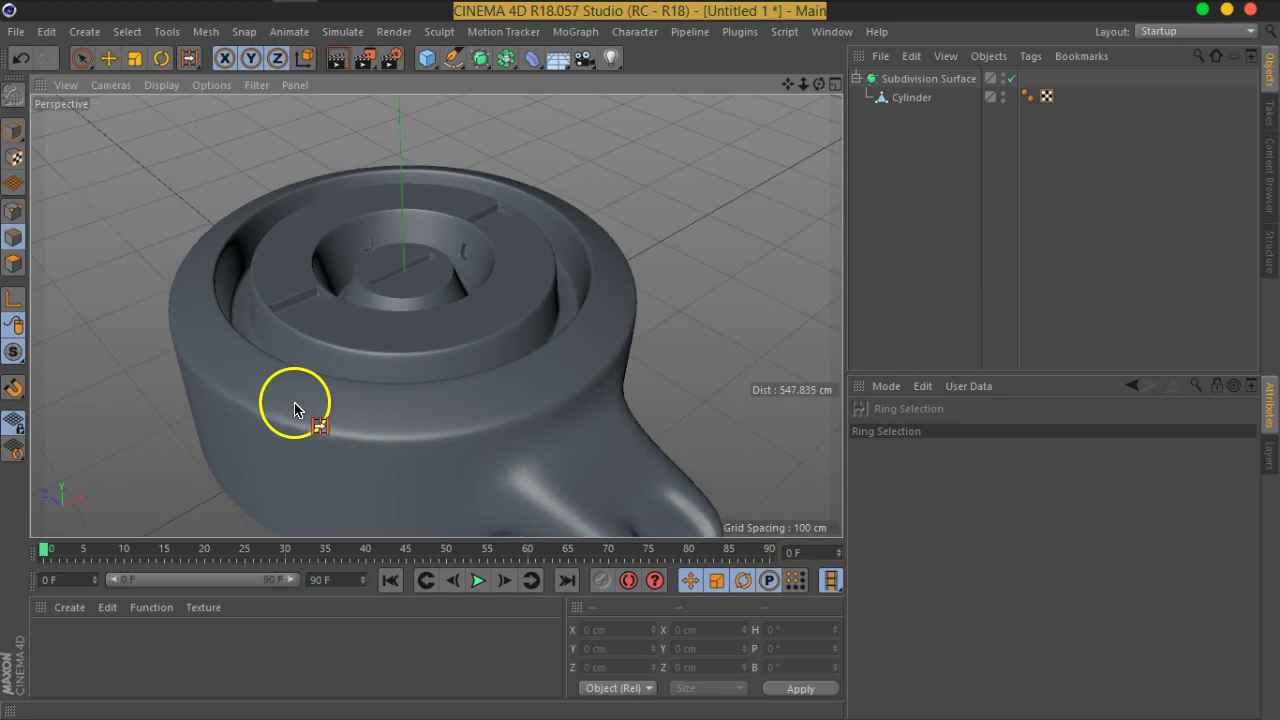
pyautogui.moveTo(295, 410); pyautogui.dragTo(327, 318)
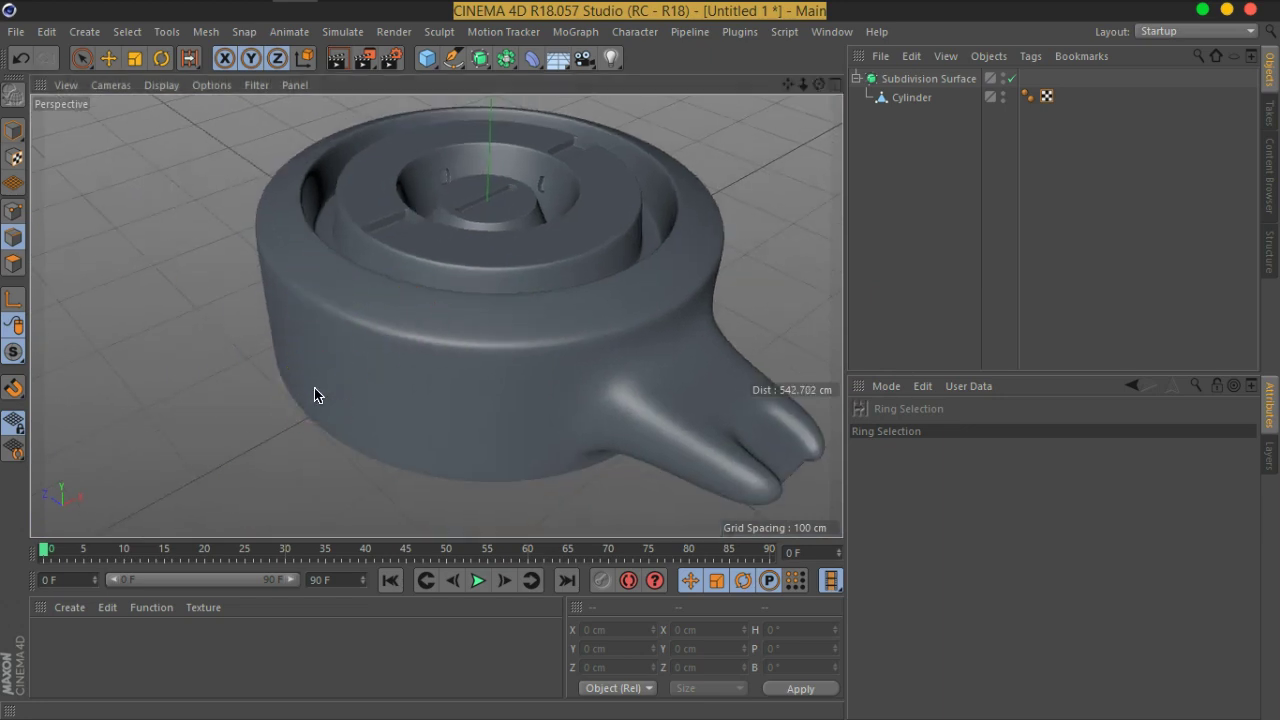
# Save the scene as a .c4d file on the Desktop and turn smoothing off.
pyautogui.hotkey('ctrl', 's')
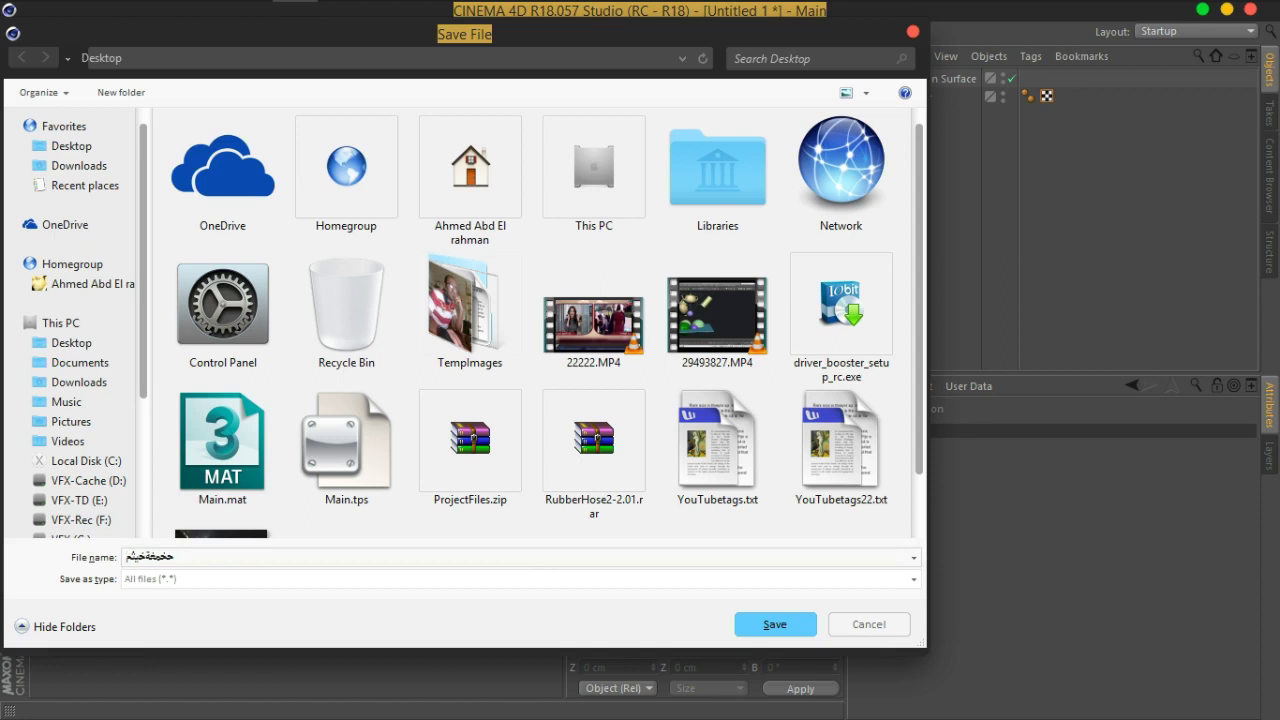
pyautogui.press('Return')
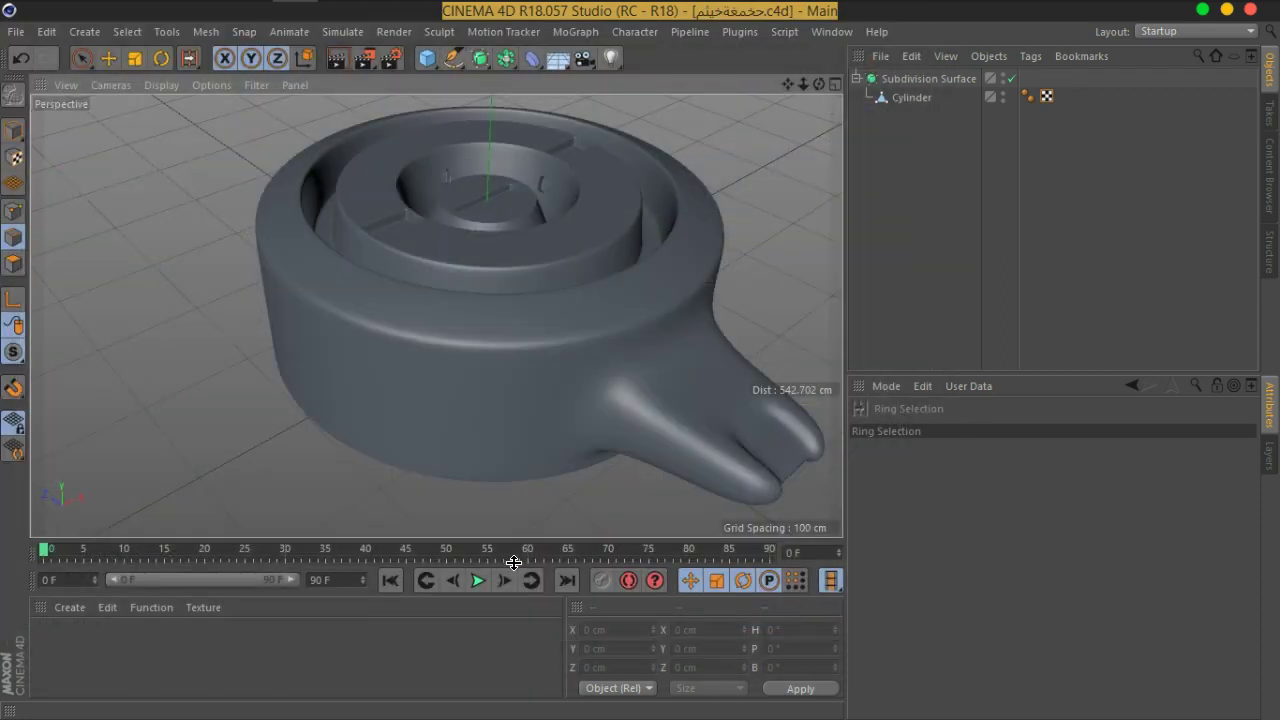
pyautogui.click(1011, 78)
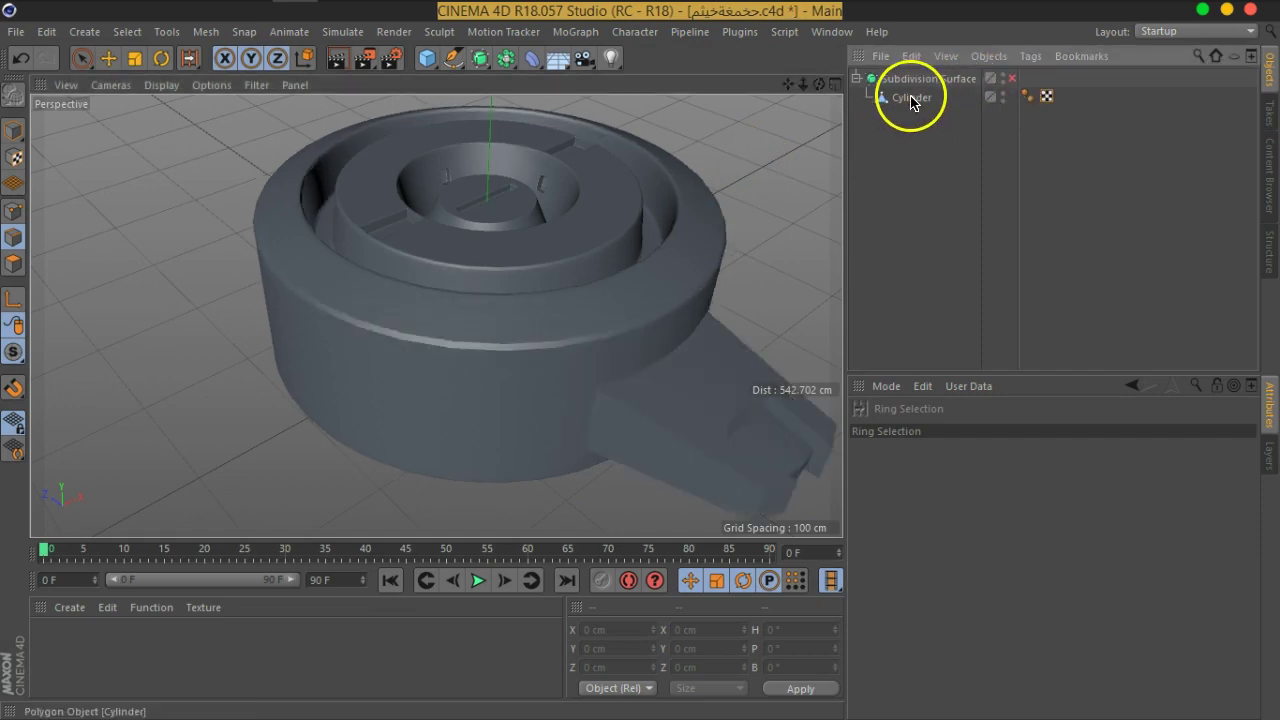
# Select the Cylinder and switch to Polygon mode with Live Selection.
pyautogui.click(911, 99)
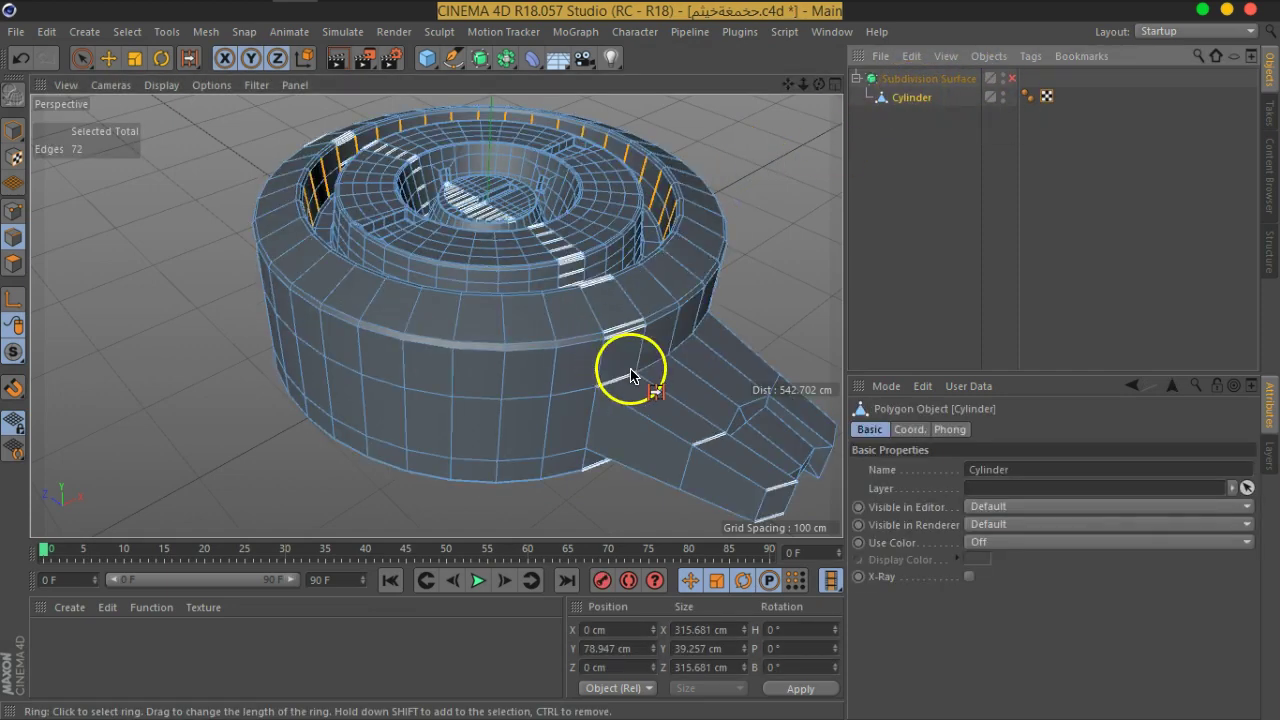
pyautogui.moveTo(500, 414); pyautogui.dragTo(365, 350)
pyautogui.scroll(3)
pyautogui.scroll(3)
pyautogui.scroll(3)
pyautogui.scroll(3)
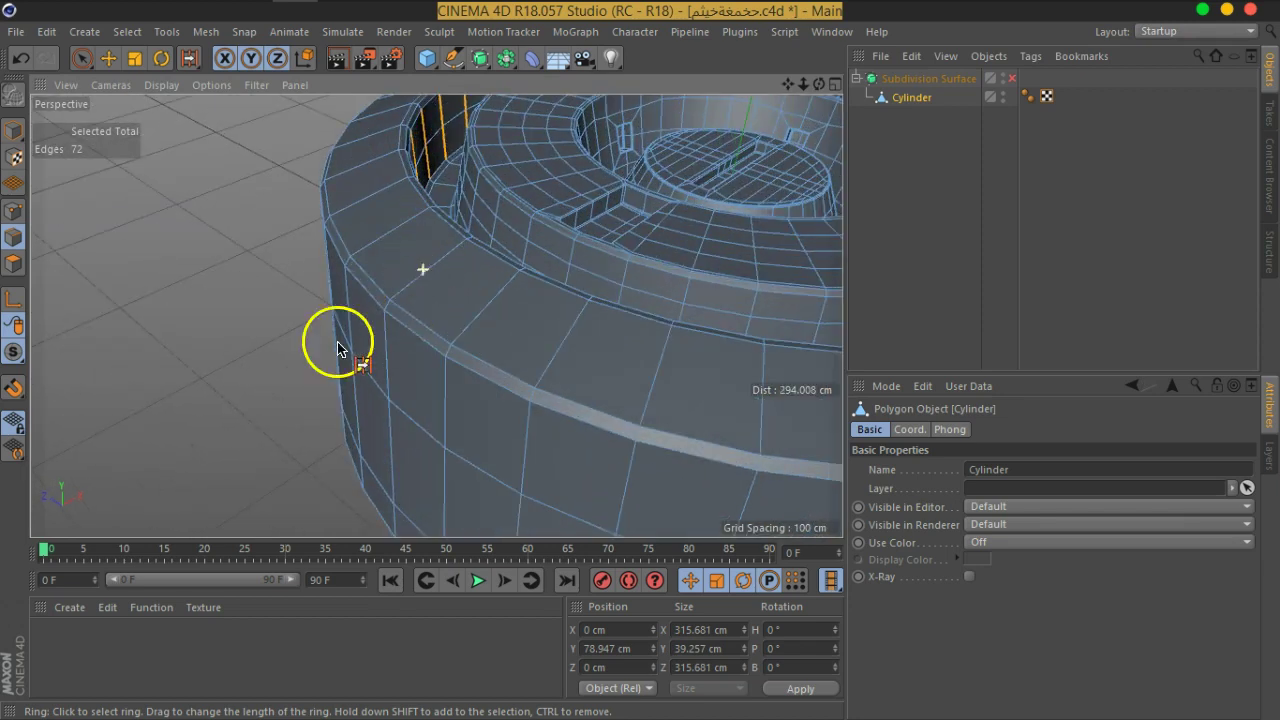
pyautogui.click(14, 263)
pyautogui.click(83, 57)
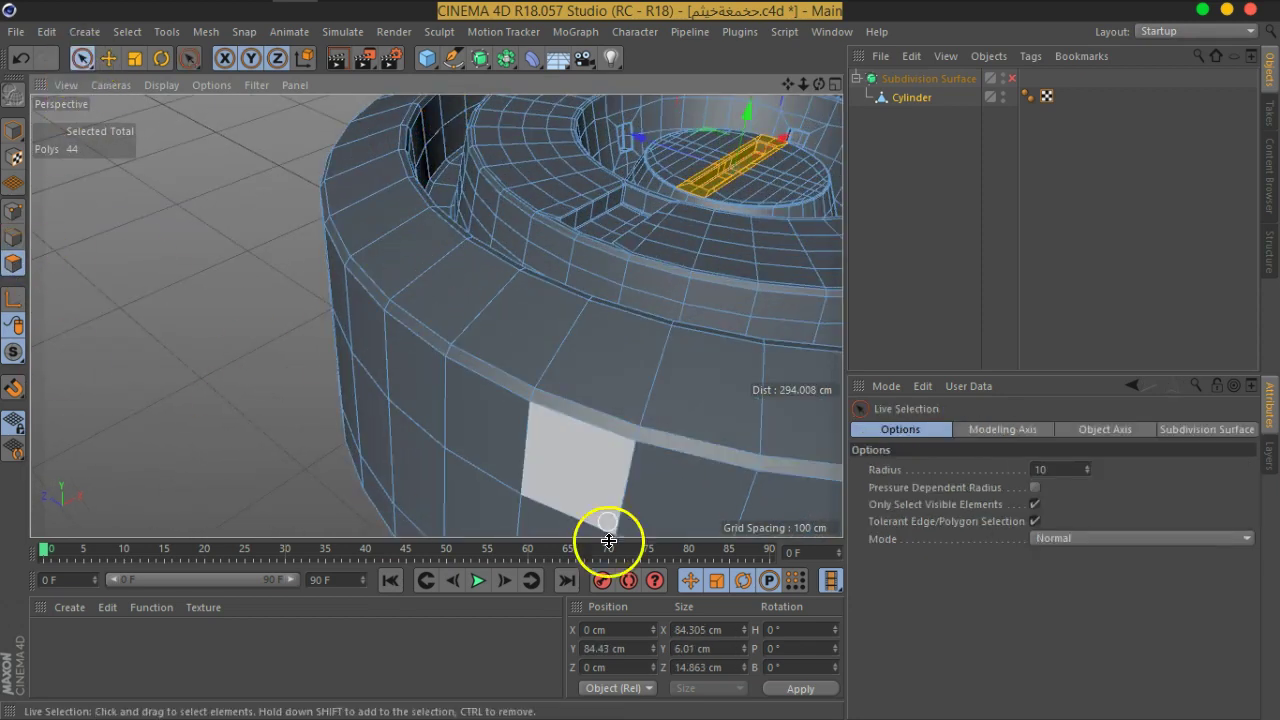
# Paint-select a band of 16 polygons on the cylinder's outer wall.
pyautogui.scroll(-3)
pyautogui.scroll(-3)
pyautogui.scroll(-3)
pyautogui.scroll(-3)
pyautogui.moveTo(734, 255); pyautogui.dragTo(423, 314)
pyautogui.moveTo(608, 329); pyautogui.dragTo(500, 310)
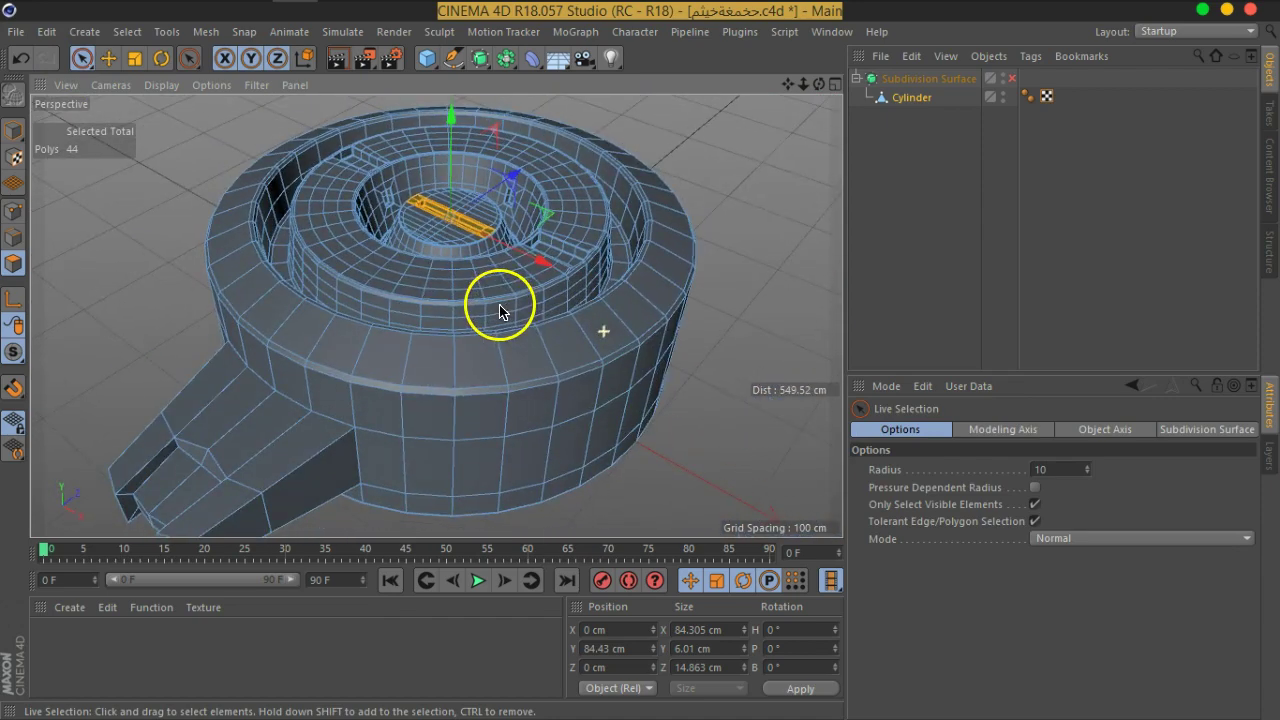
pyautogui.scroll(3)
pyautogui.moveTo(643, 329); pyautogui.dragTo(624, 416)
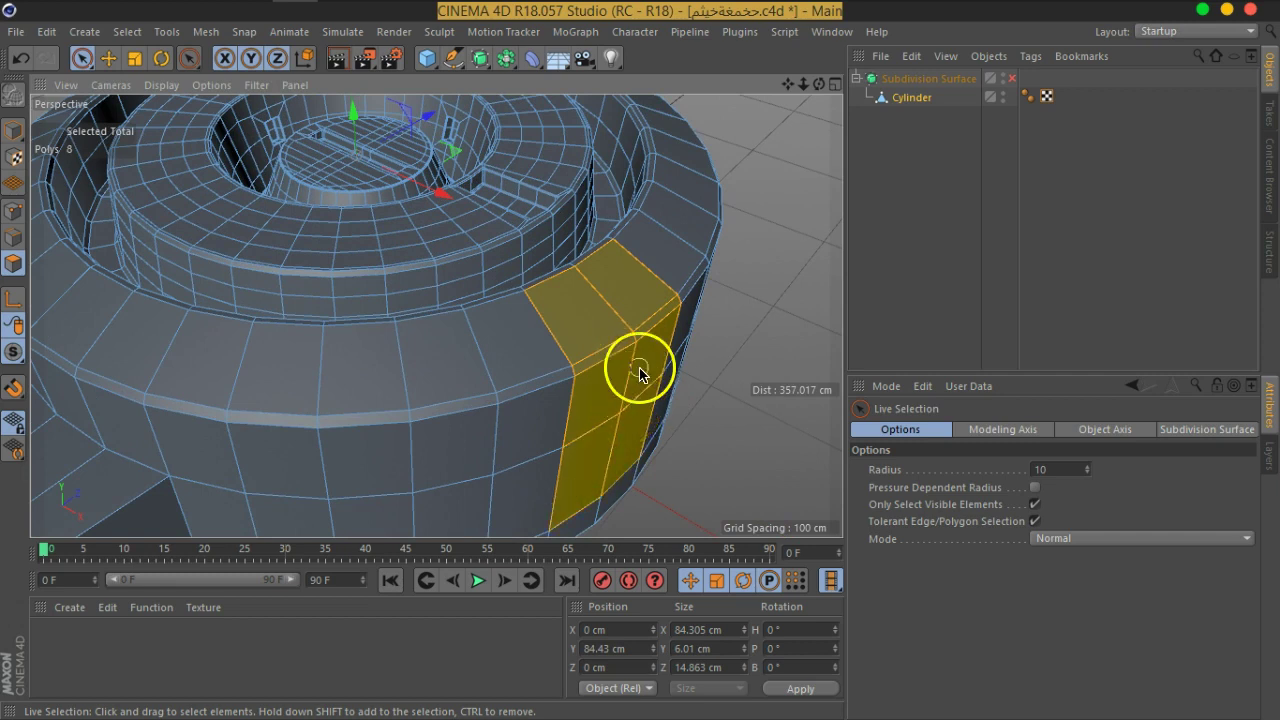
pyautogui.moveTo(666, 338); pyautogui.dragTo(471, 329)
pyautogui.scroll(-3)
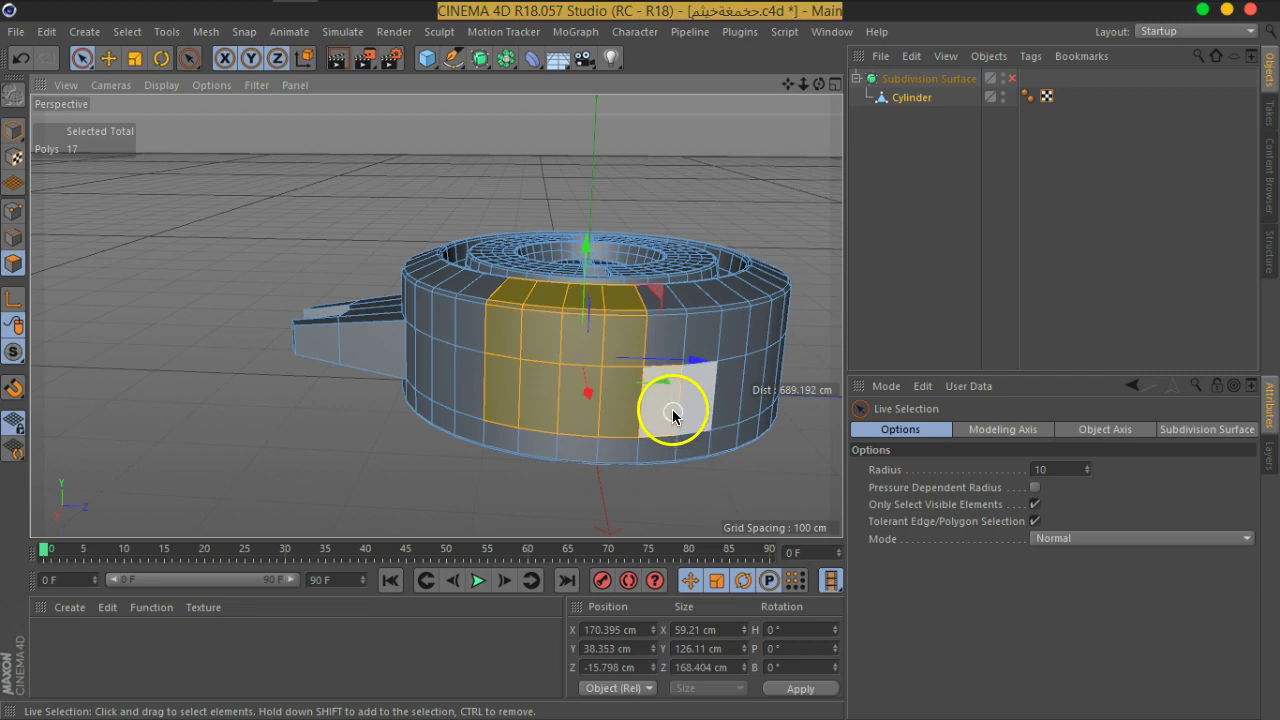
# Orbit to a top-down view and switch to the four-view layout.
pyautogui.moveTo(674, 417); pyautogui.dragTo(666, 424)
pyautogui.moveTo(378, 290); pyautogui.dragTo(599, 409)
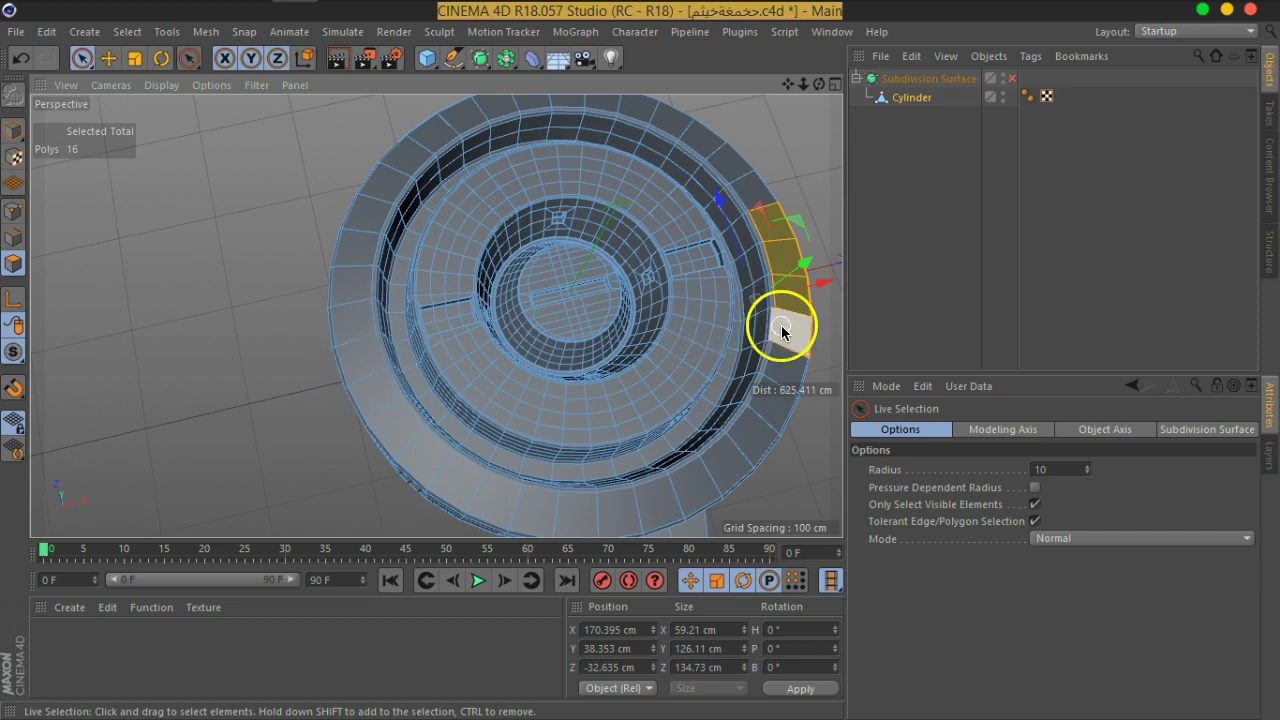
pyautogui.click(836, 86)
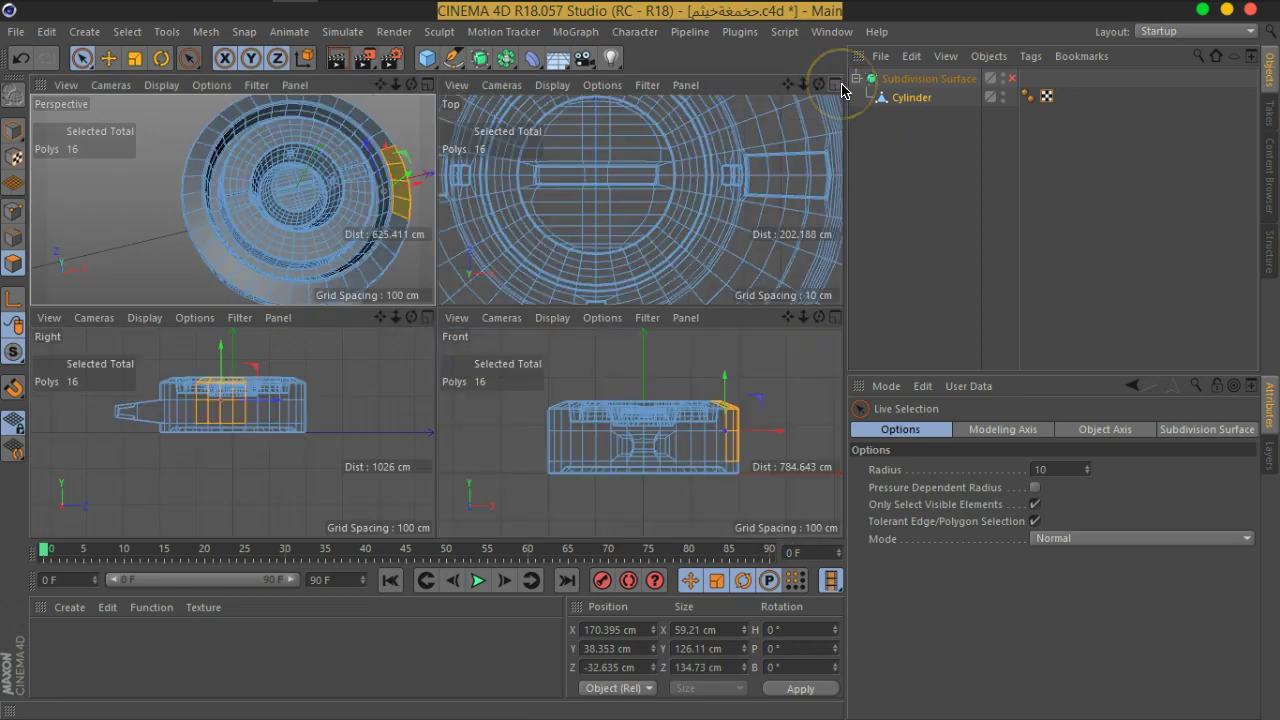
# In the maximized Top view, add the left rim polygon, making 17 selected.
pyautogui.click(836, 86)
pyautogui.scroll(-3)
pyautogui.scroll(-3)
pyautogui.moveTo(310, 342); pyautogui.dragTo(570, 300)
pyautogui.scroll(3)
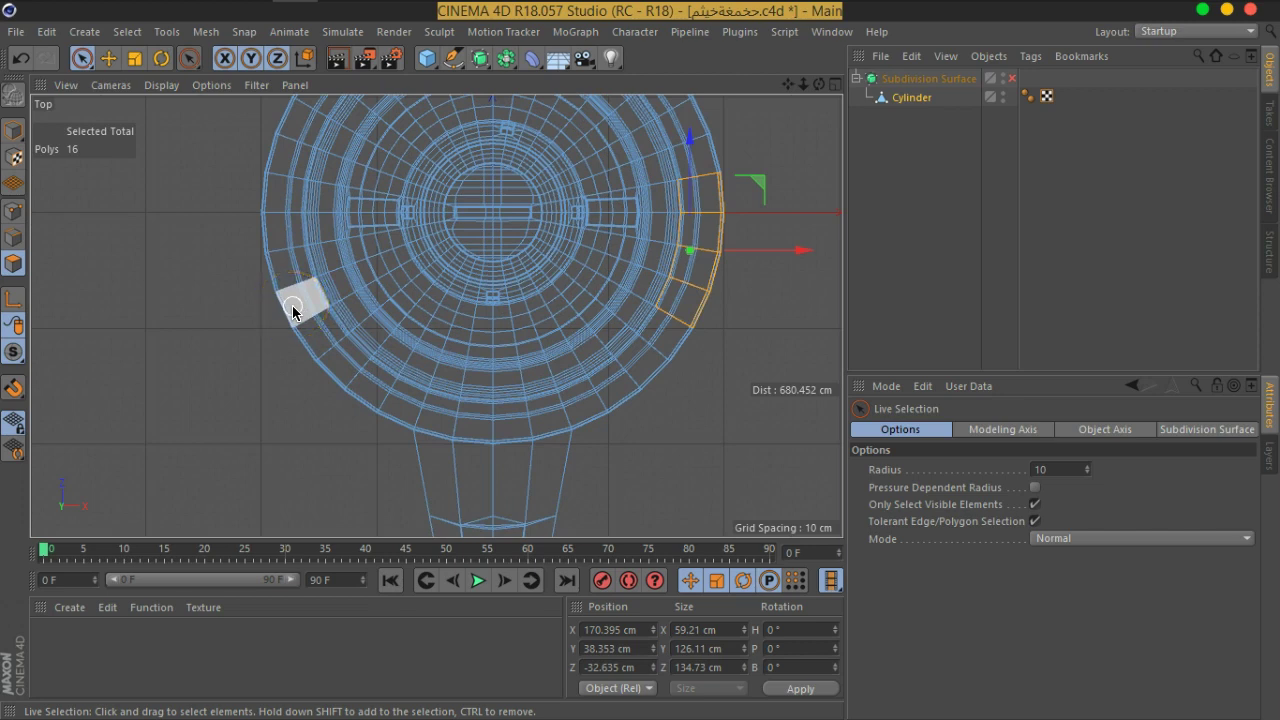
pyautogui.click(293, 311)
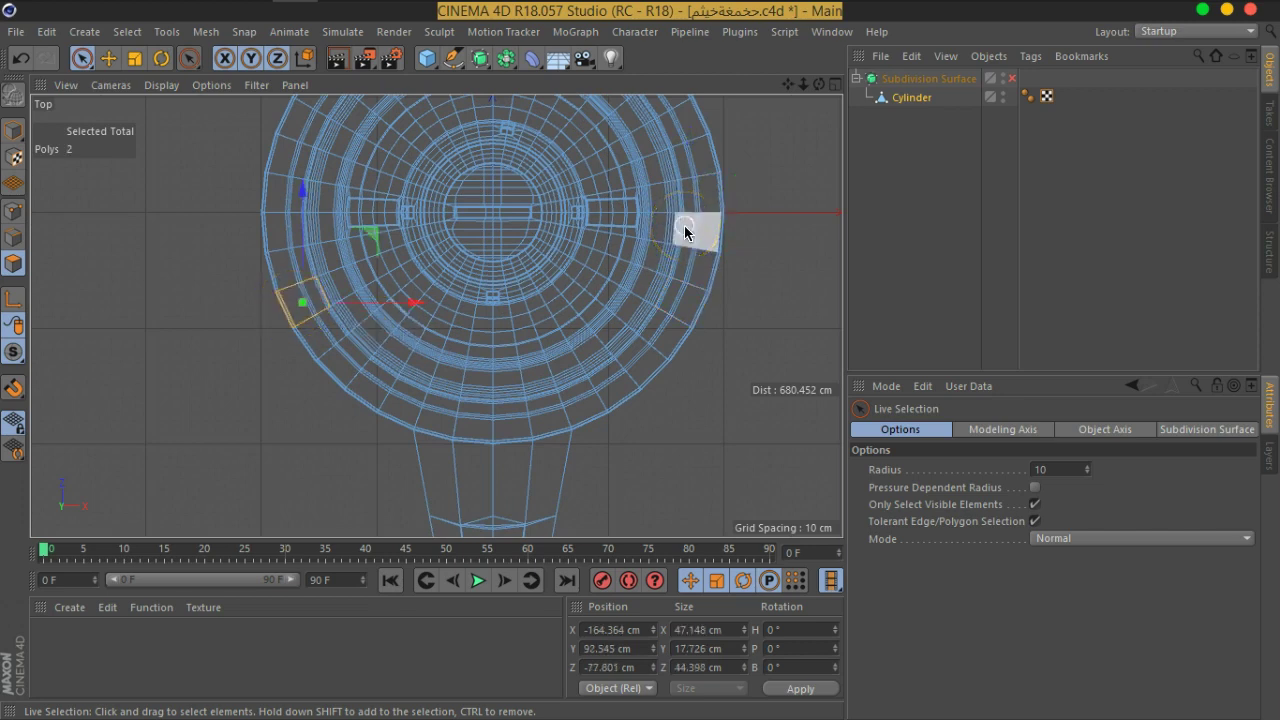
pyautogui.hotkey('ctrl', 'z')
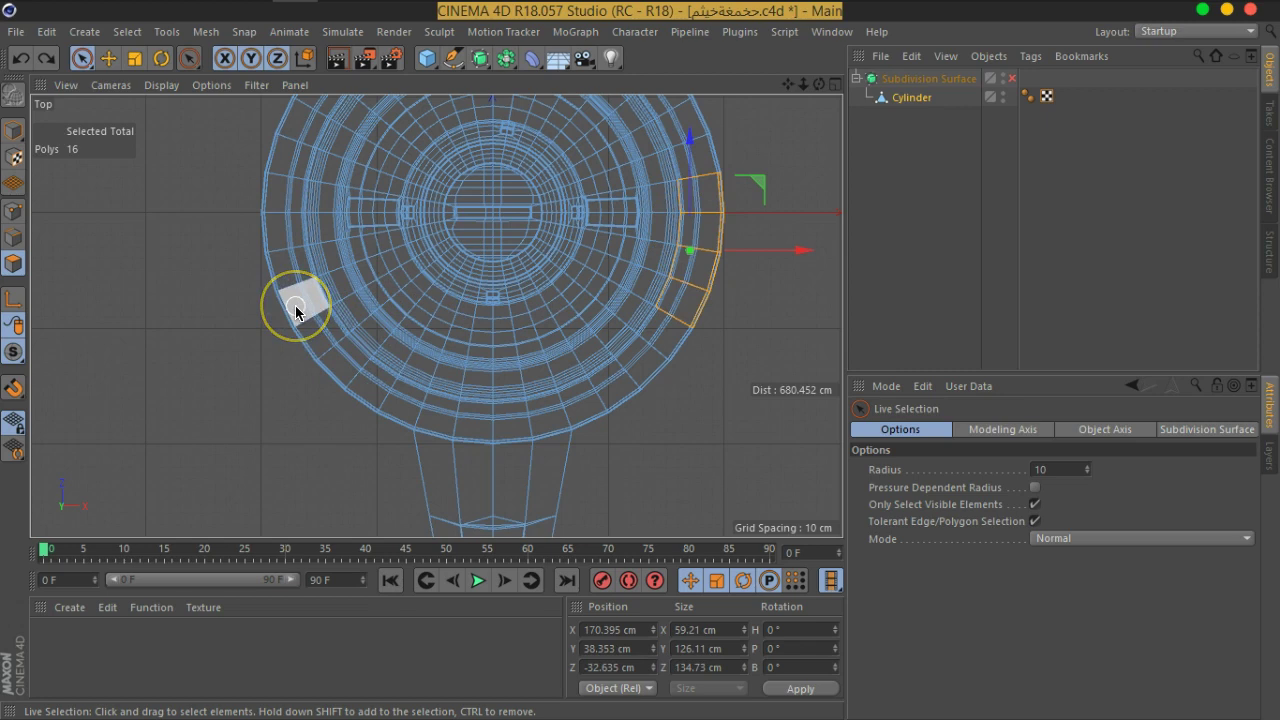
pyautogui.click(295, 312)
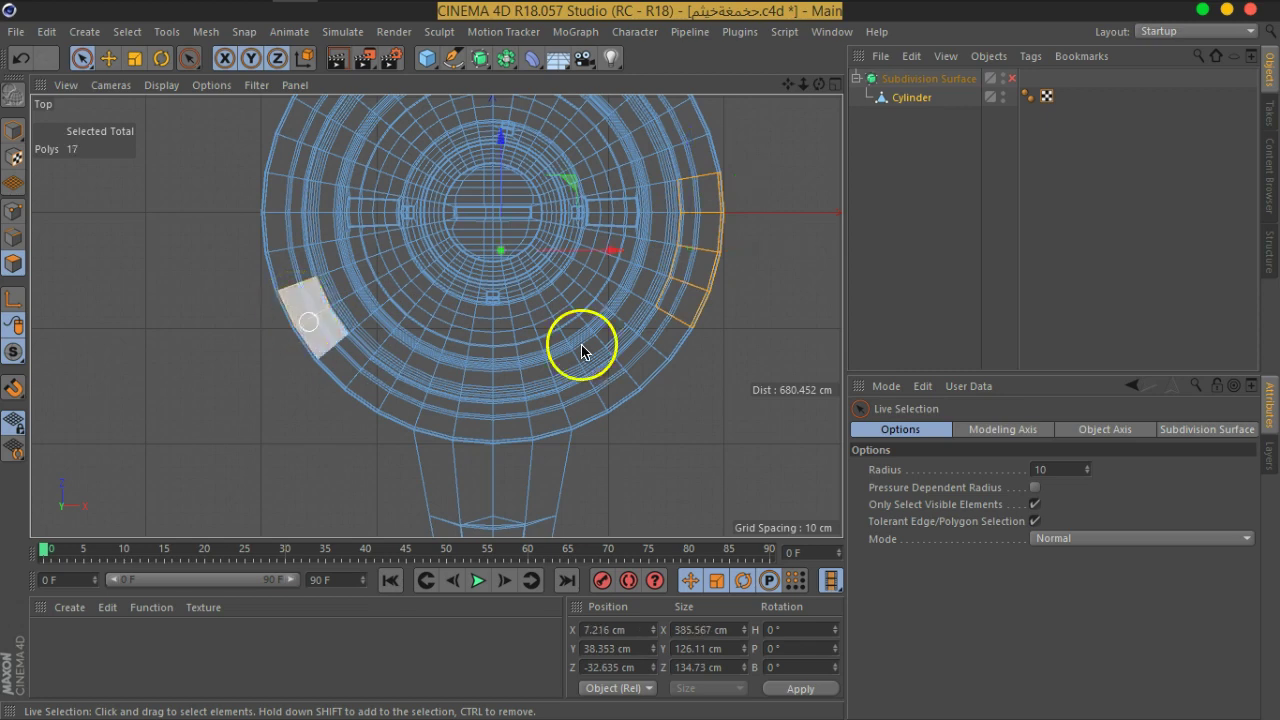
# Return to four views, then maximize the Perspective view and orbit below the cylinder.
pyautogui.click(835, 84)
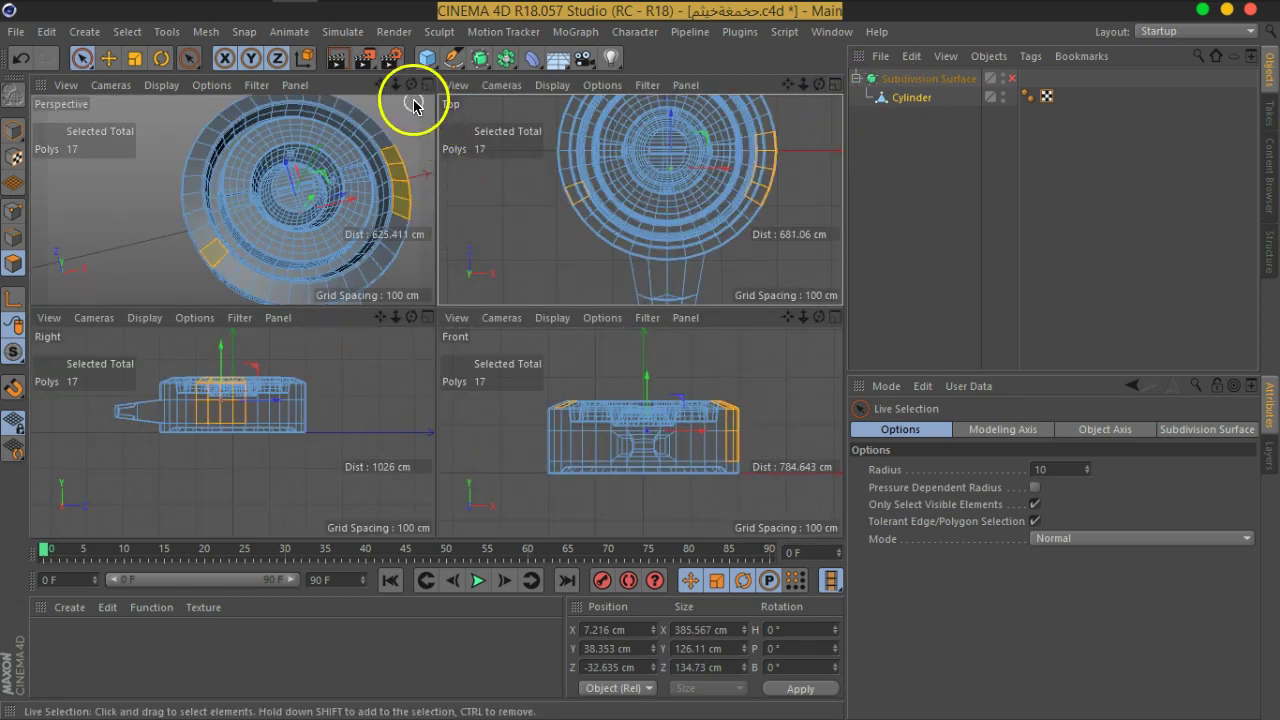
pyautogui.click(426, 85)
pyautogui.moveTo(451, 229); pyautogui.dragTo(471, 380)
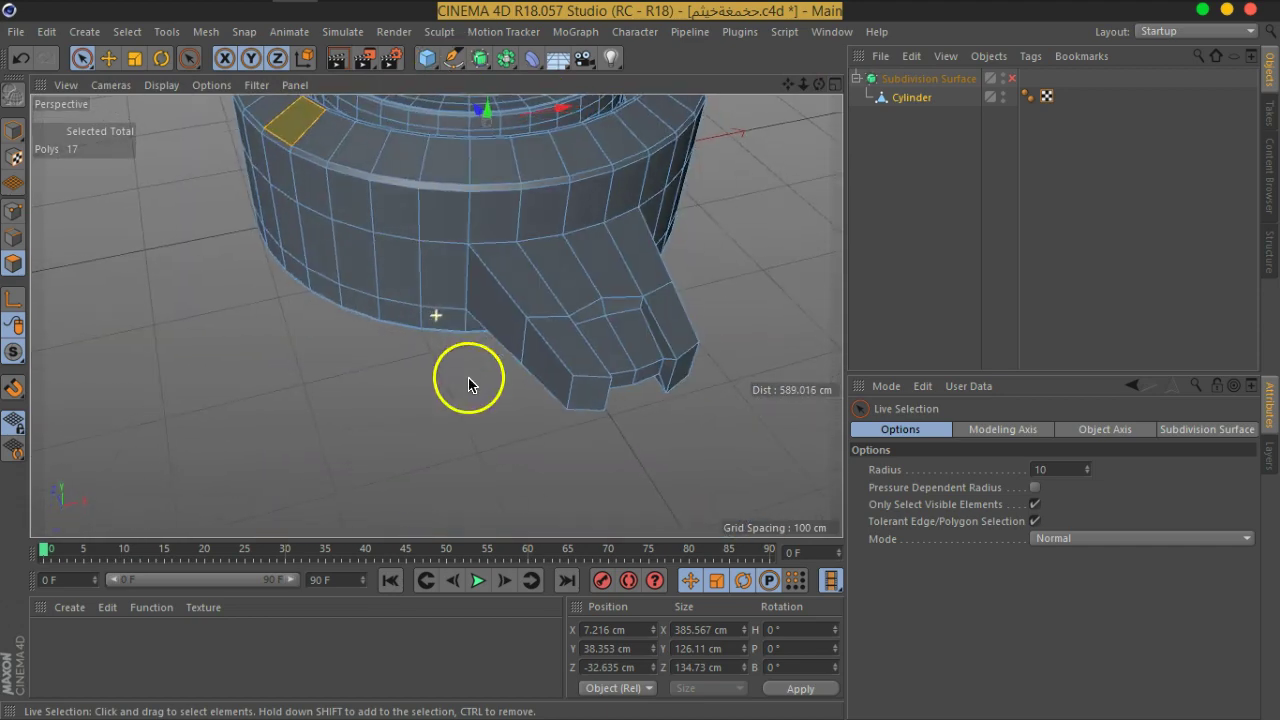
# Extend the polygon selection down the left side to 32 outer rim polygons.
pyautogui.moveTo(480, 143); pyautogui.dragTo(531, 371)
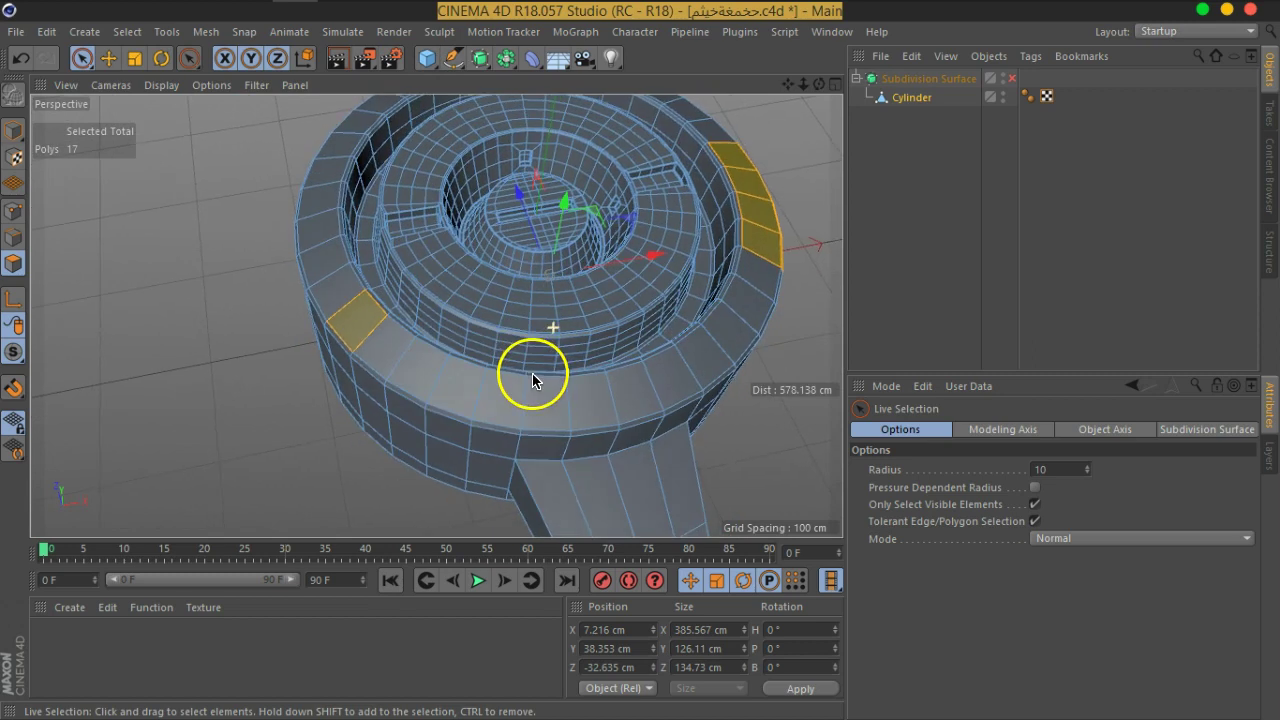
pyautogui.moveTo(384, 364); pyautogui.dragTo(411, 303)
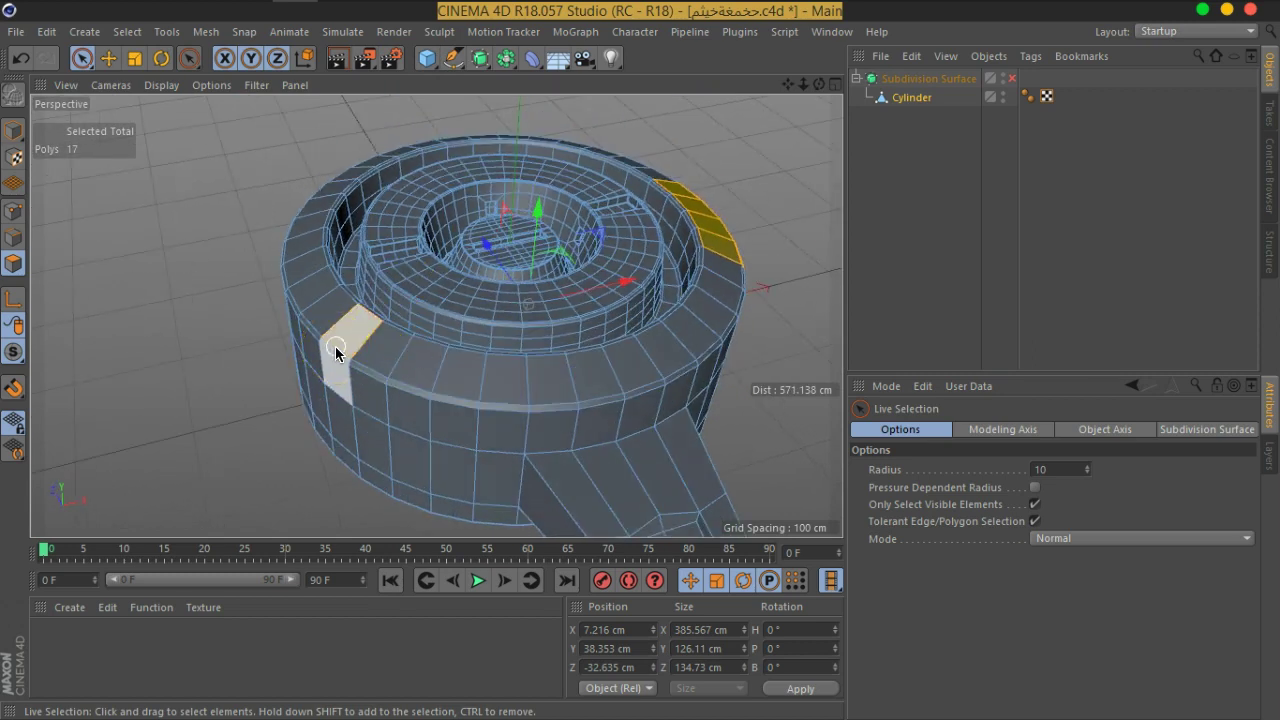
pyautogui.moveTo(336, 352); pyautogui.dragTo(291, 294)
pyautogui.scroll(3)
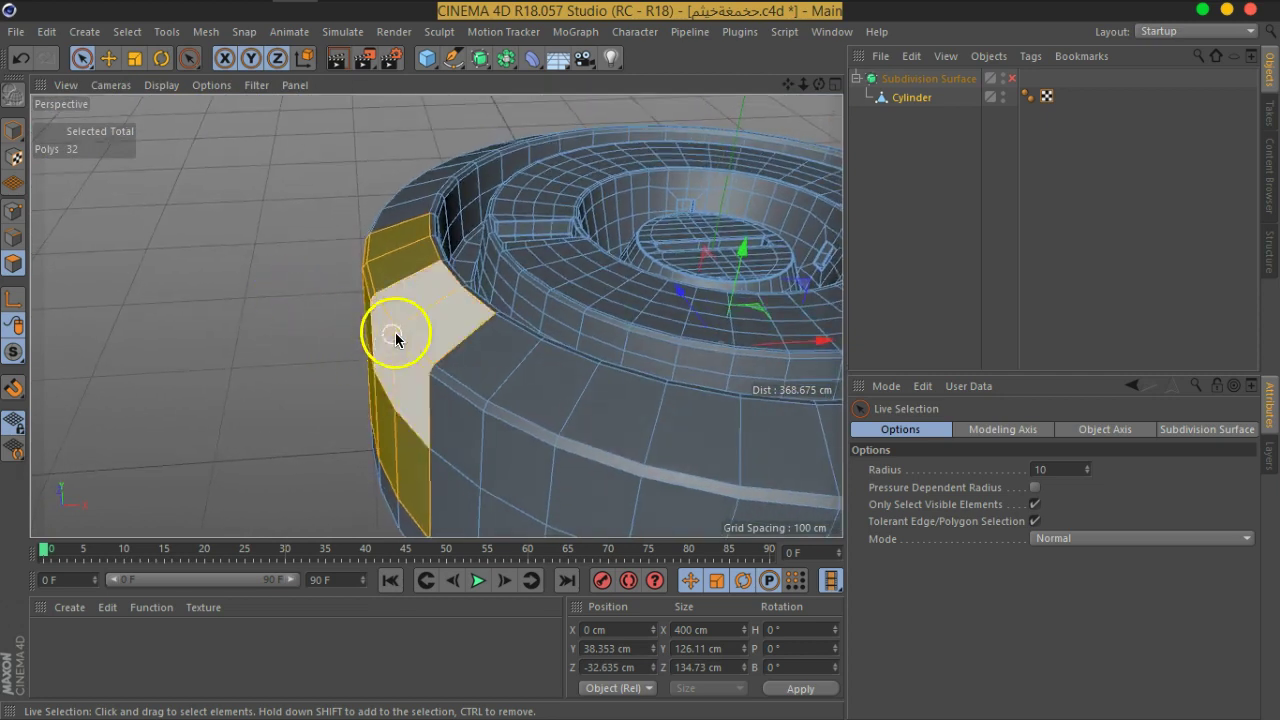
pyautogui.rightClick(425, 318)
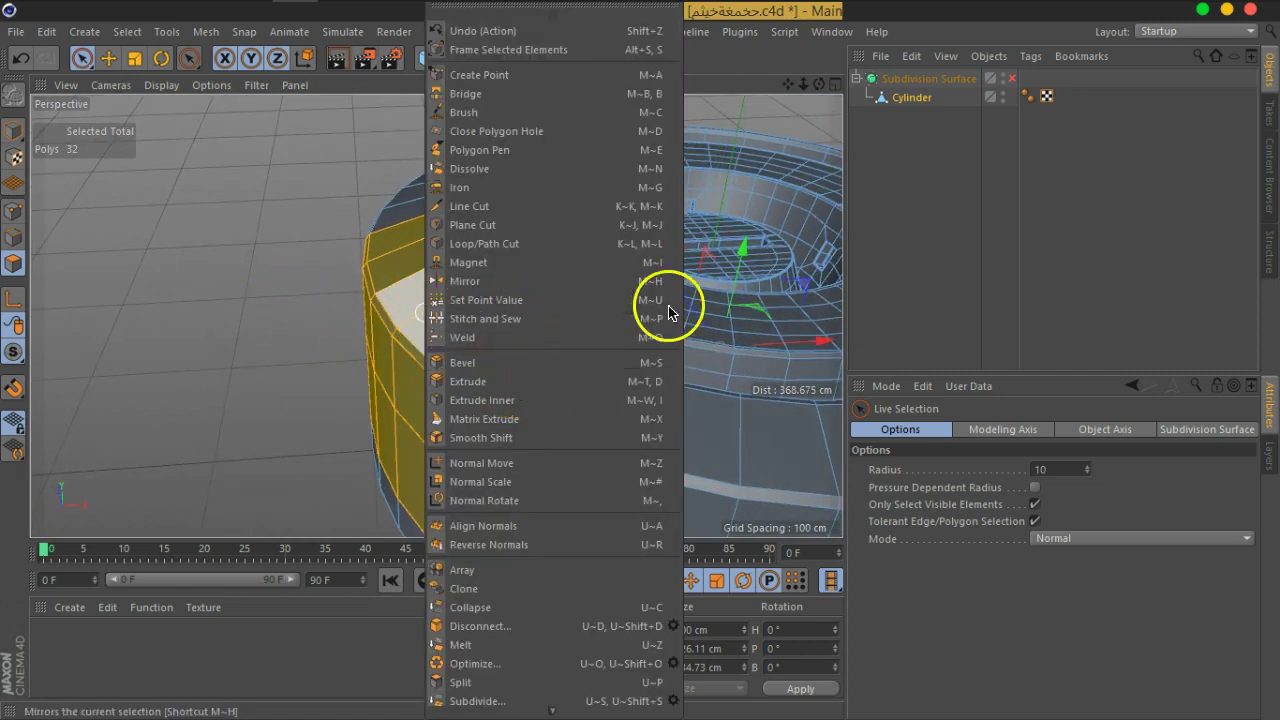
pyautogui.moveTo(611, 343); pyautogui.dragTo(380, 297)
pyautogui.moveTo(777, 337); pyautogui.dragTo(641, 313)
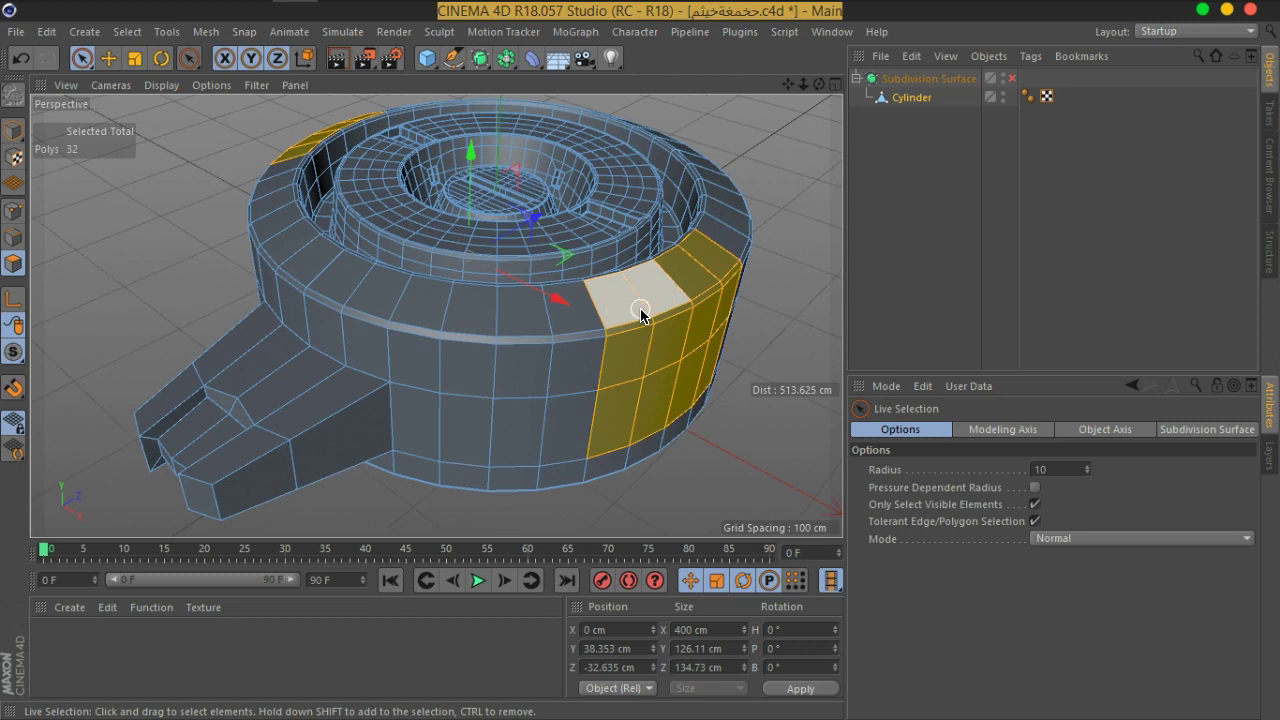
pyautogui.moveTo(670, 318); pyautogui.dragTo(575, 287)
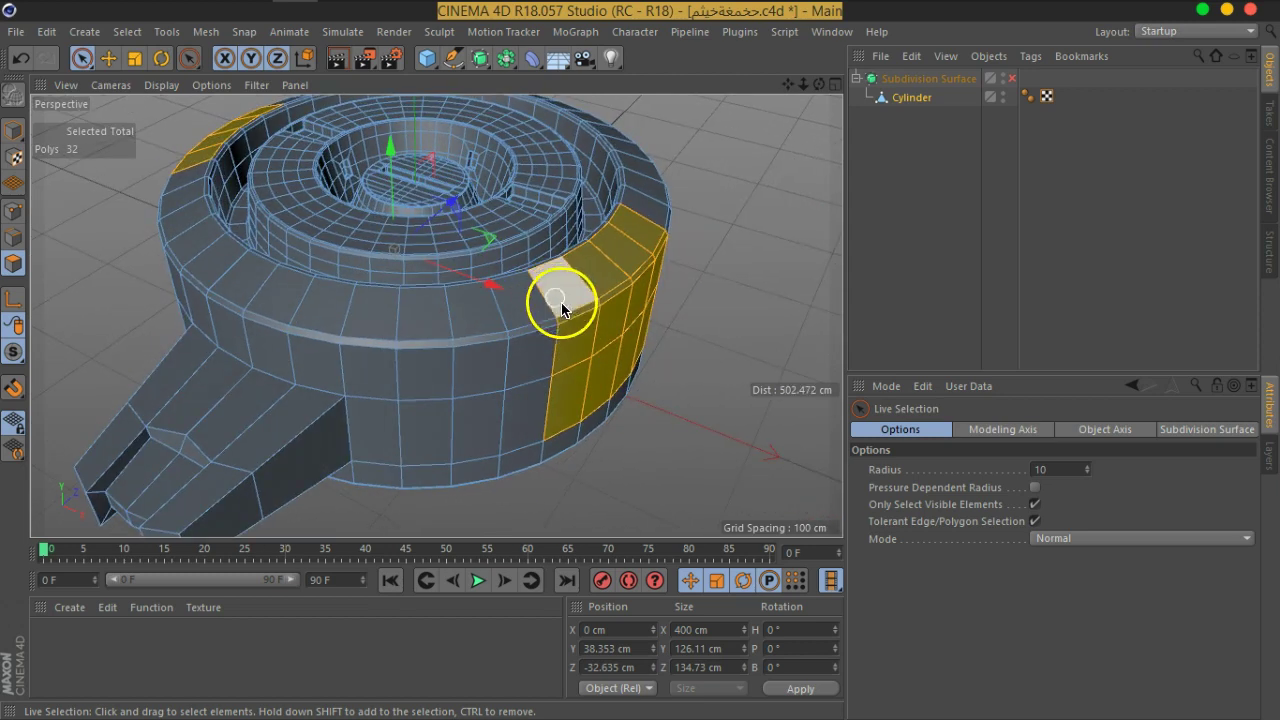
pyautogui.moveTo(400, 309); pyautogui.dragTo(514, 329)
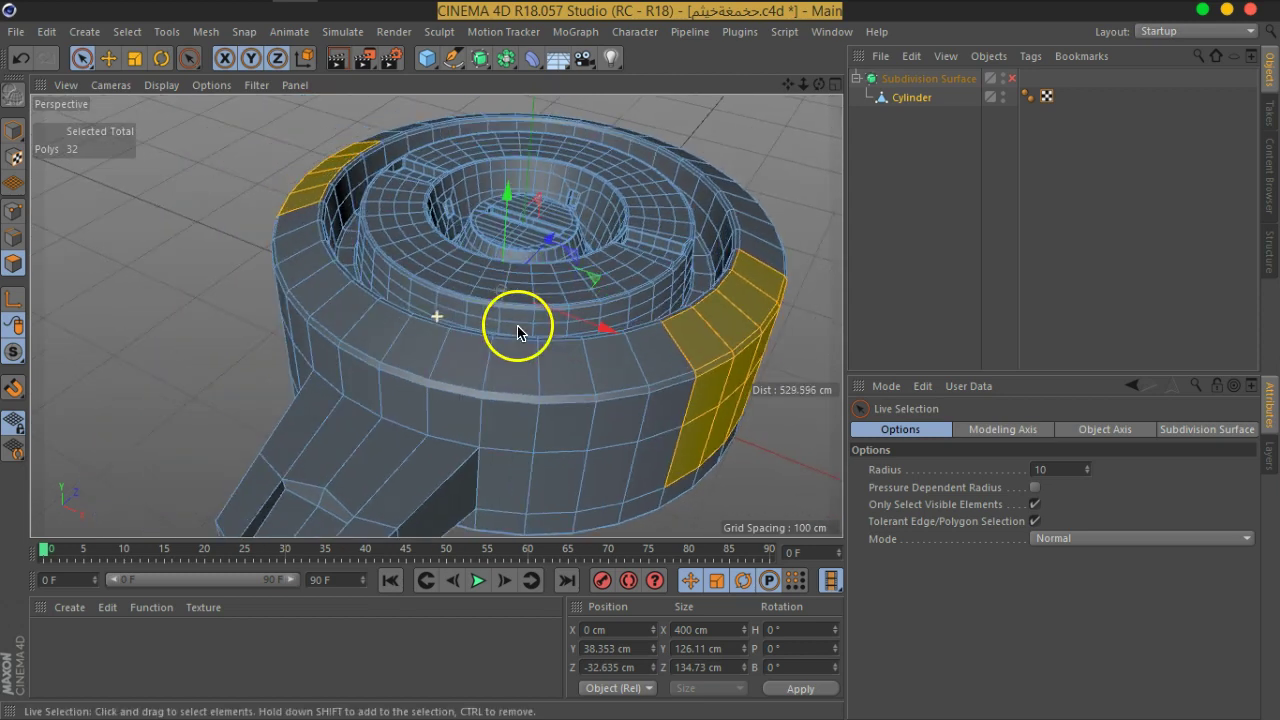
pyautogui.moveTo(380, 291); pyautogui.dragTo(257, 263)
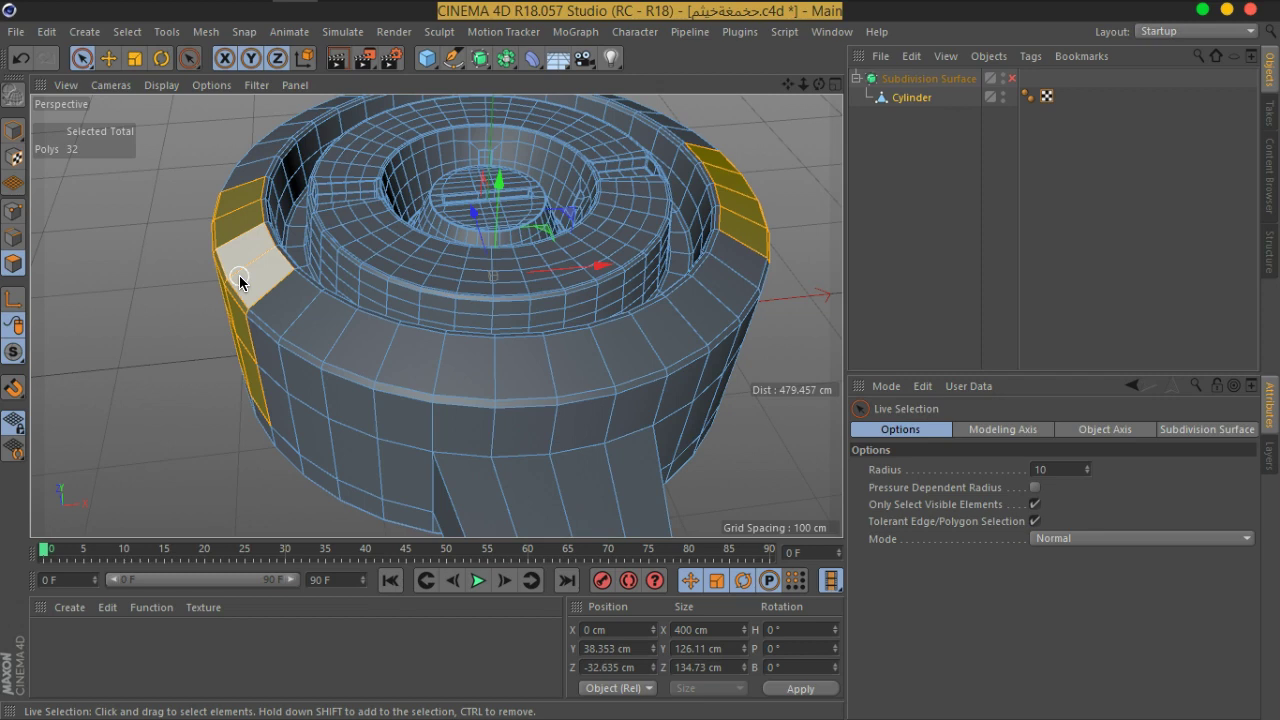
# Split the 32 selected polygons off into a new object, Cylinder.1.
pyautogui.rightClick(239, 275)
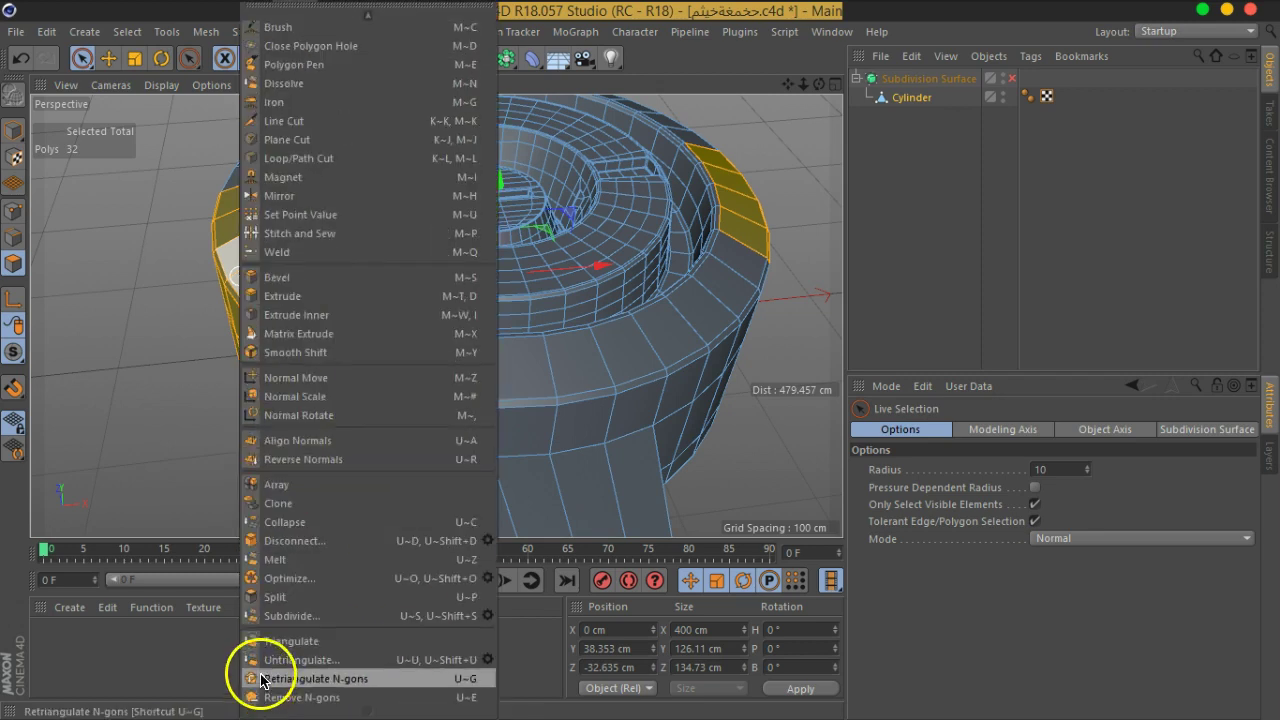
pyautogui.click(287, 600)
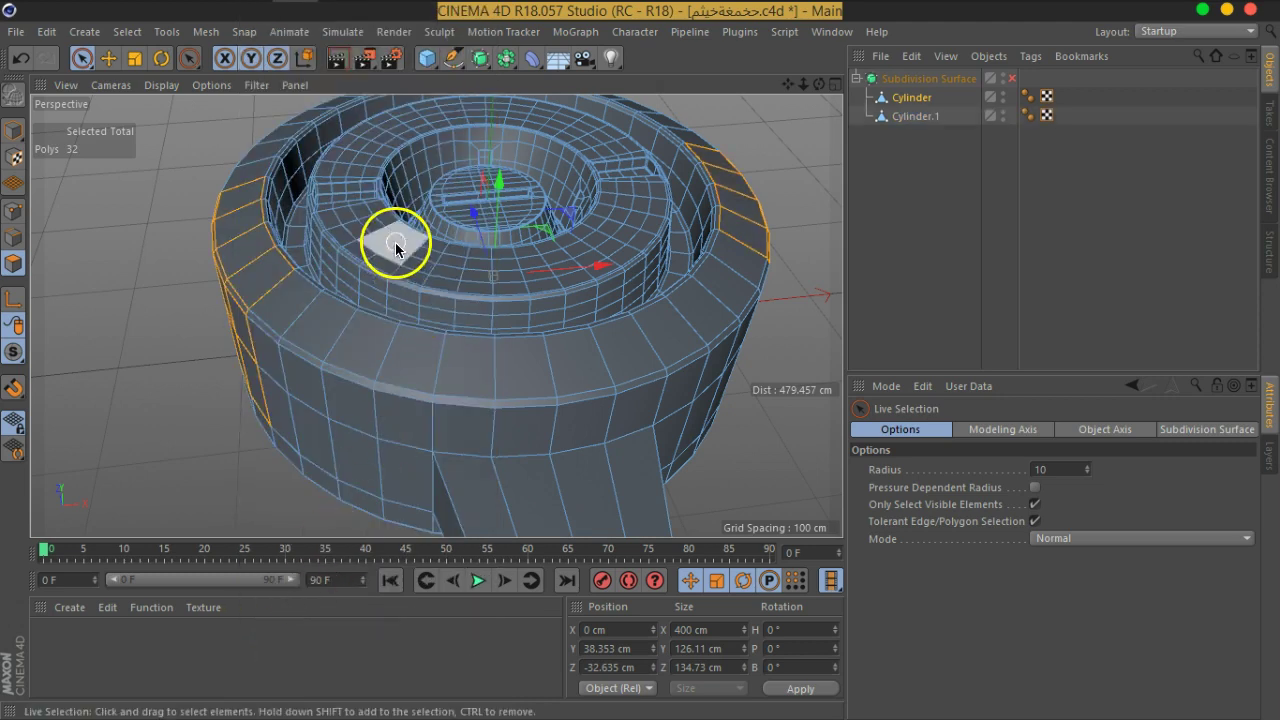
pyautogui.moveTo(386, 237); pyautogui.dragTo(414, 289)
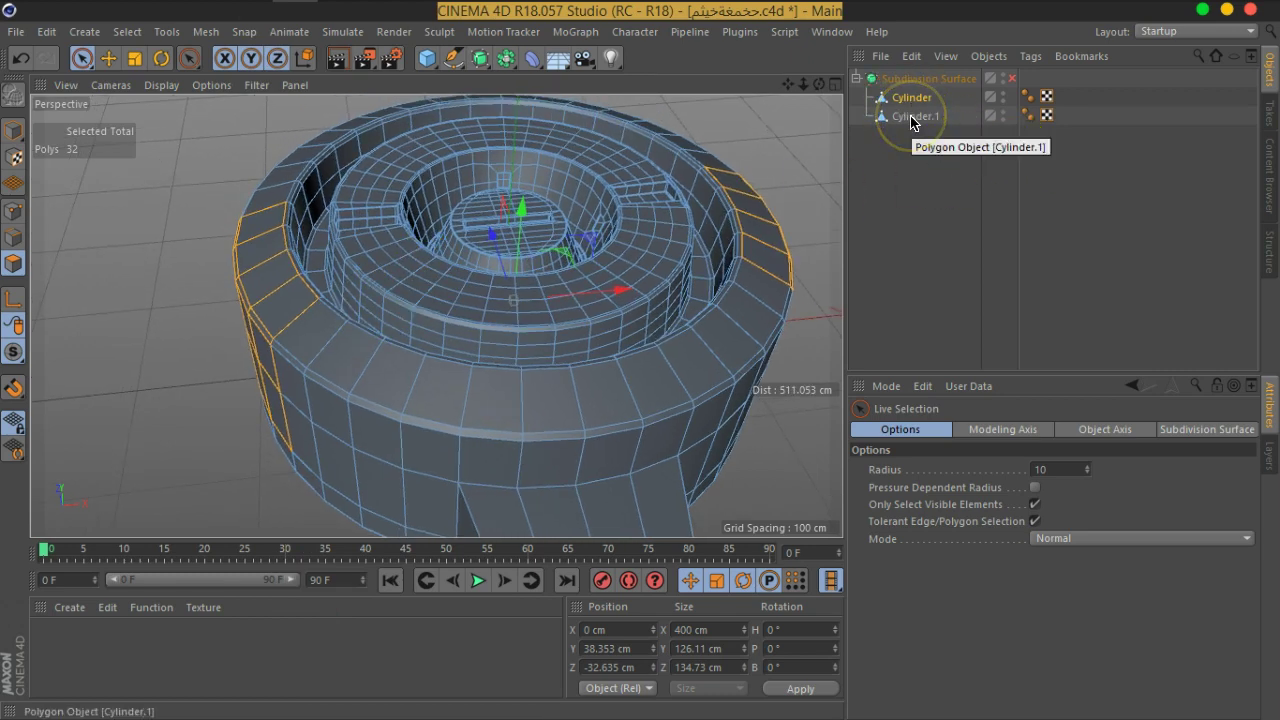
# Turn the Subdivision Surface smoothing back on in the Object Manager.
pyautogui.click(912, 118)
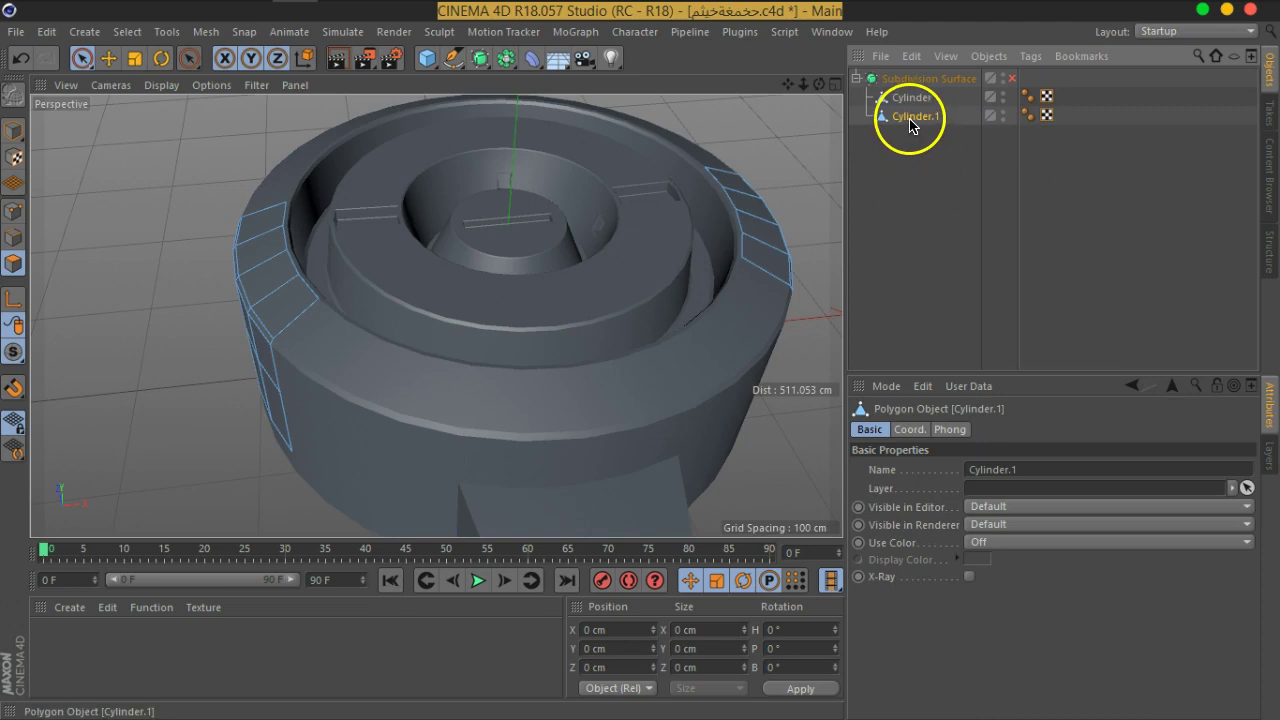
pyautogui.click(911, 97)
pyautogui.click(905, 100)
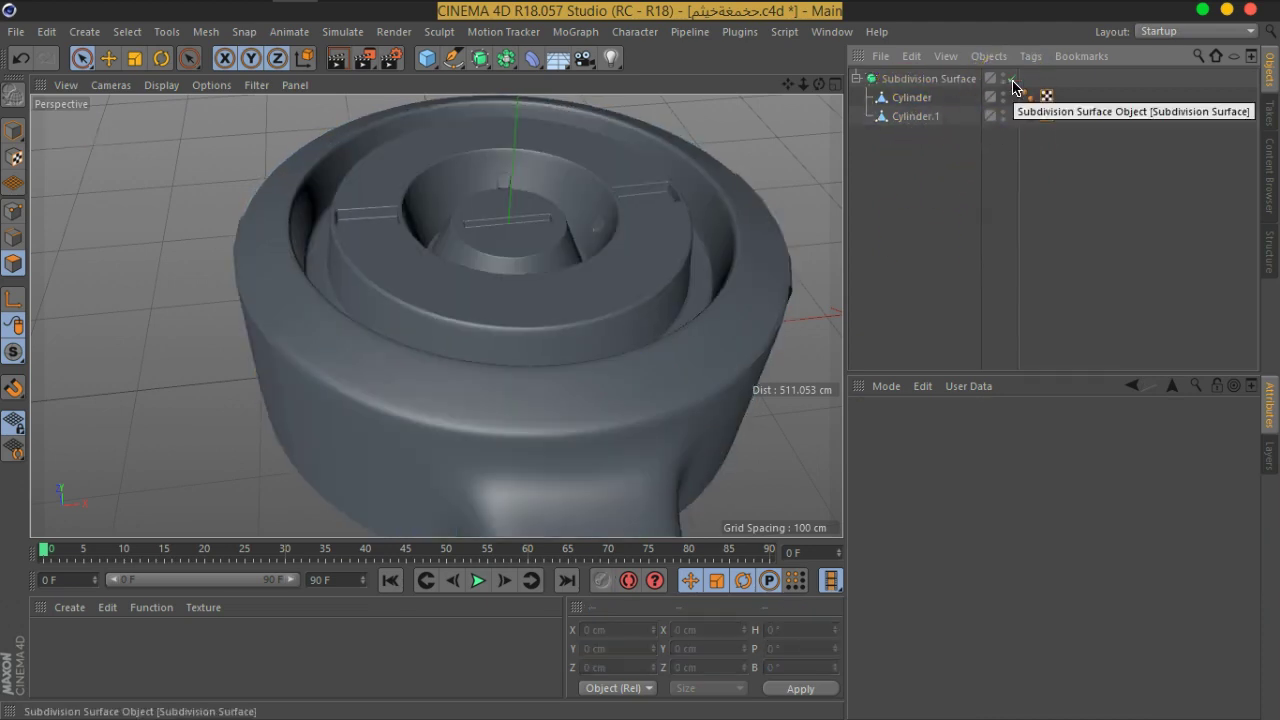
# Rename the Cylinder.1 object to 'Sides'.
pyautogui.click(916, 118)
pyautogui.moveTo(685, 410); pyautogui.dragTo(661, 357)
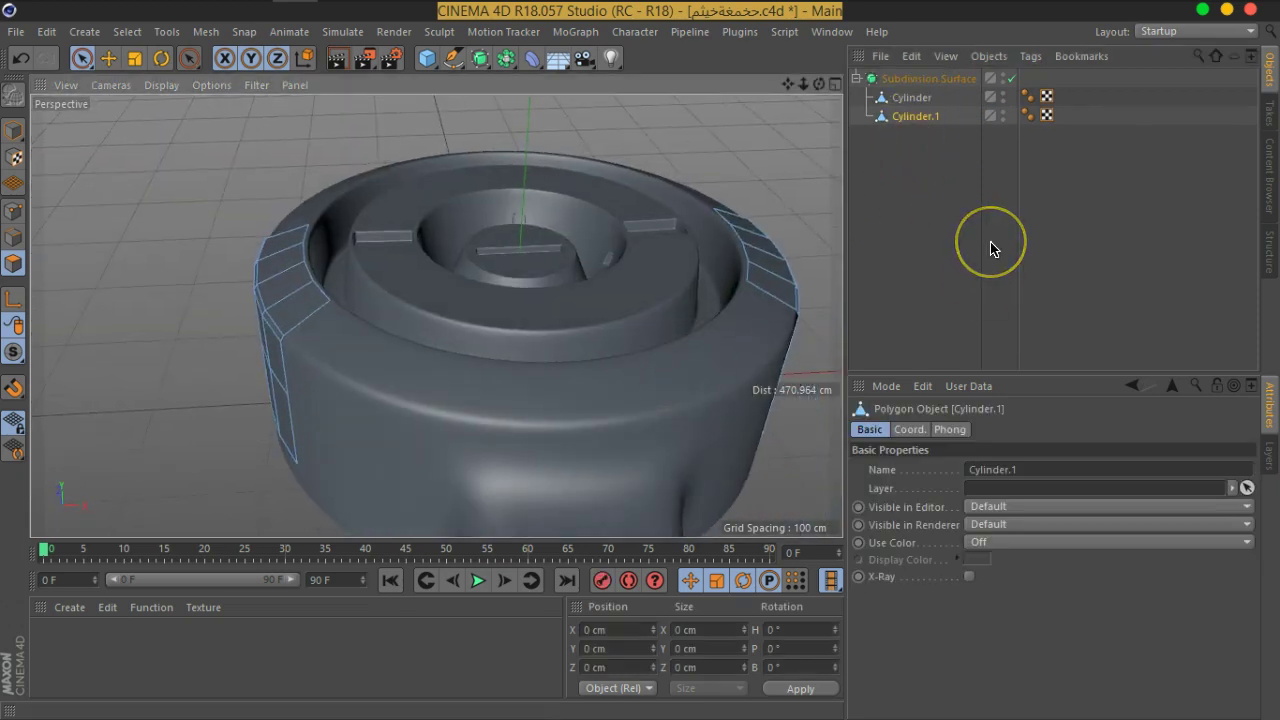
pyautogui.doubleClick(918, 119)
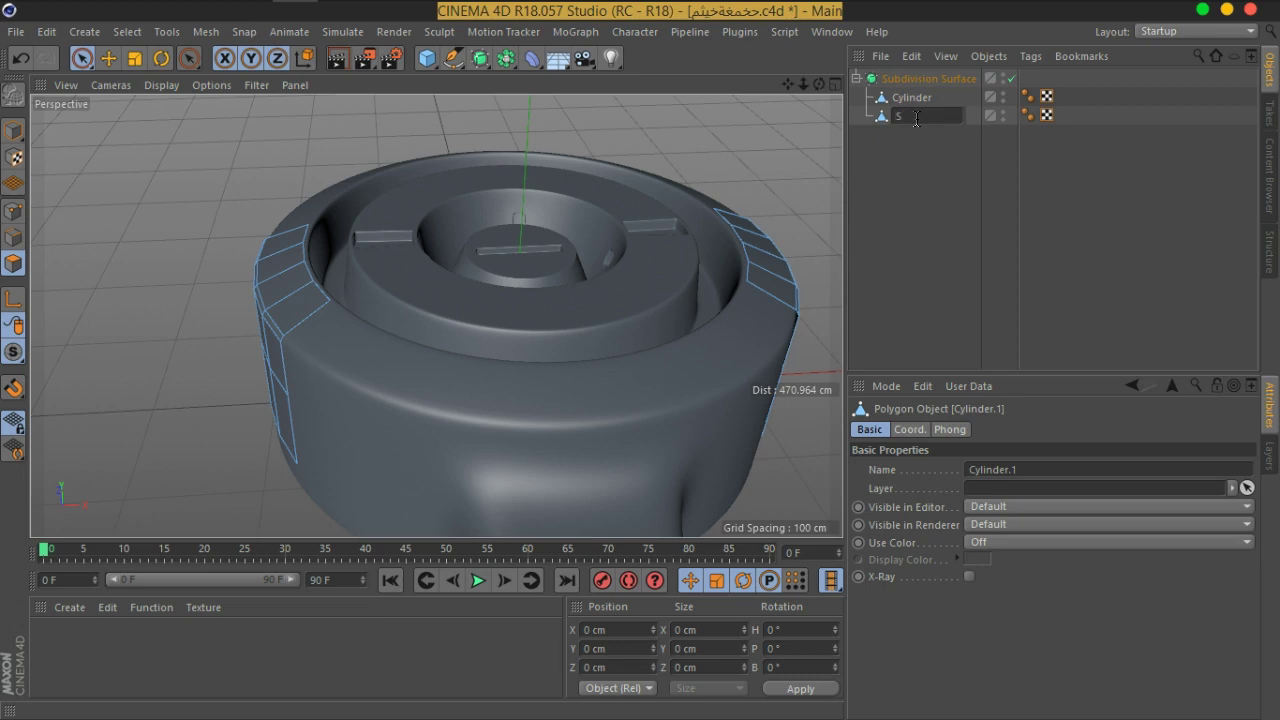
pyautogui.write('ides')
pyautogui.press('Return')
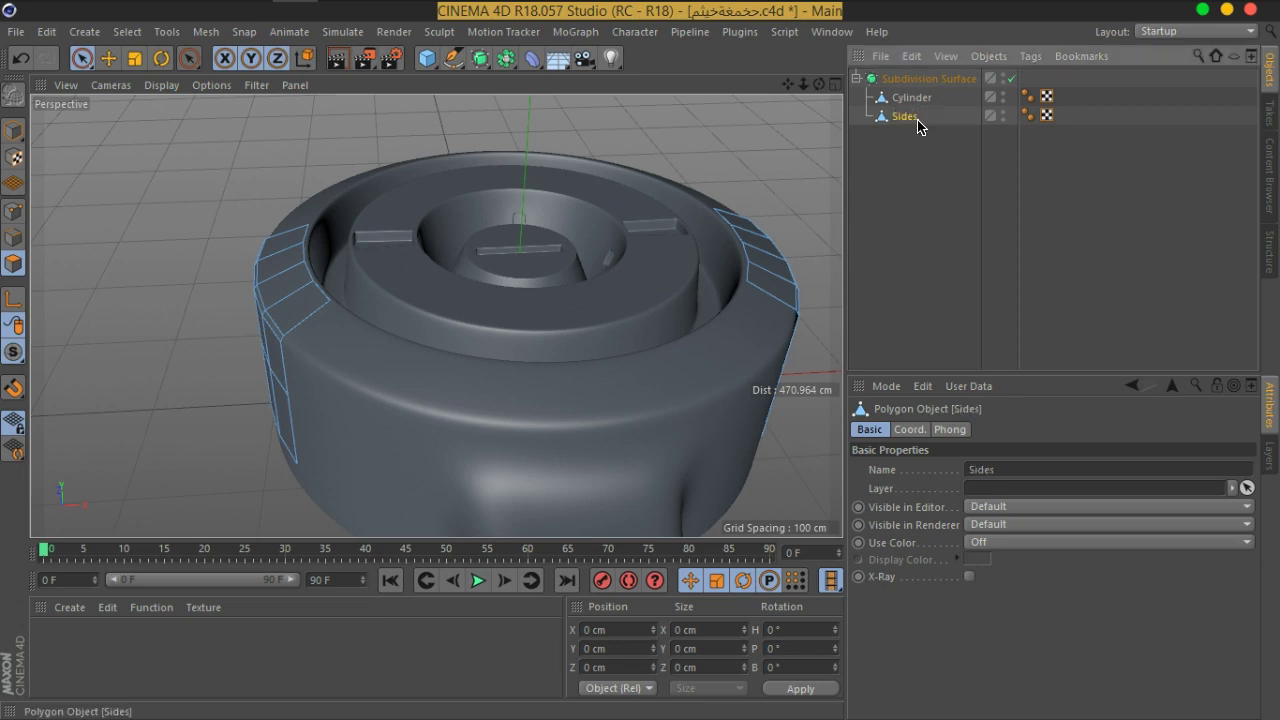
pyautogui.moveTo(571, 286); pyautogui.dragTo(598, 400)
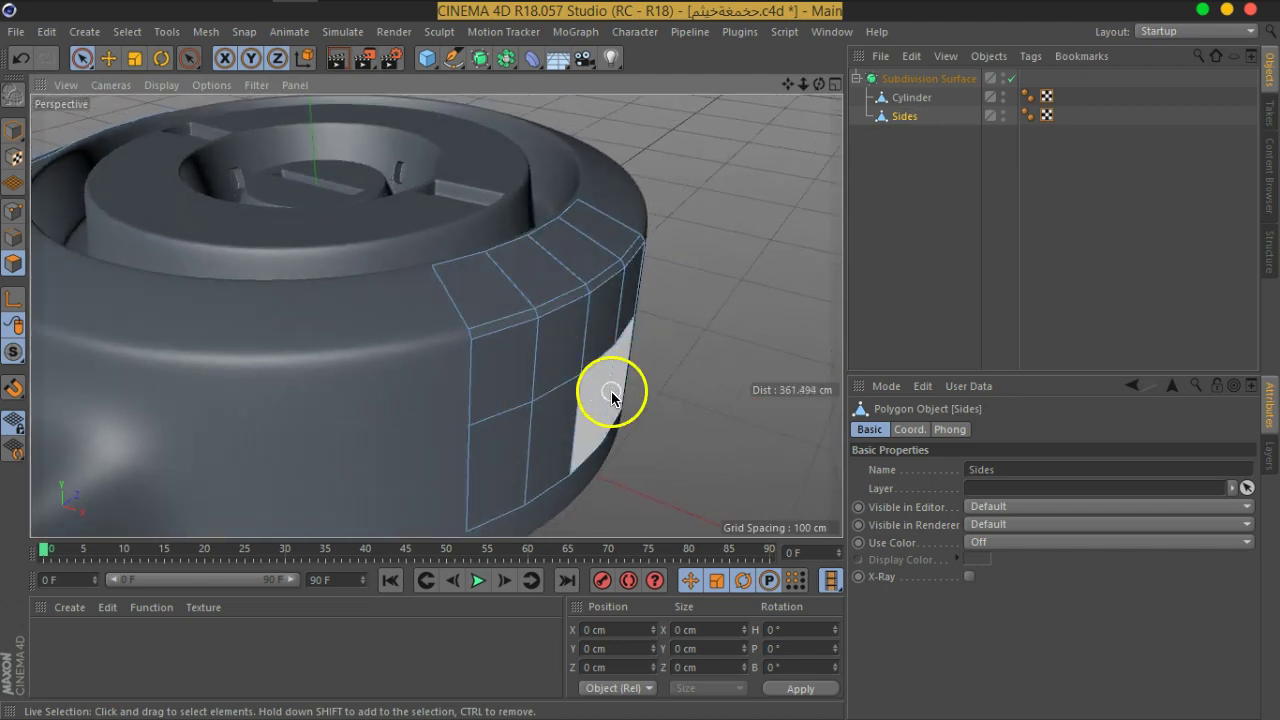
# Select the top rows of polygons on the Sides strip.
pyautogui.moveTo(631, 337); pyautogui.dragTo(621, 332)
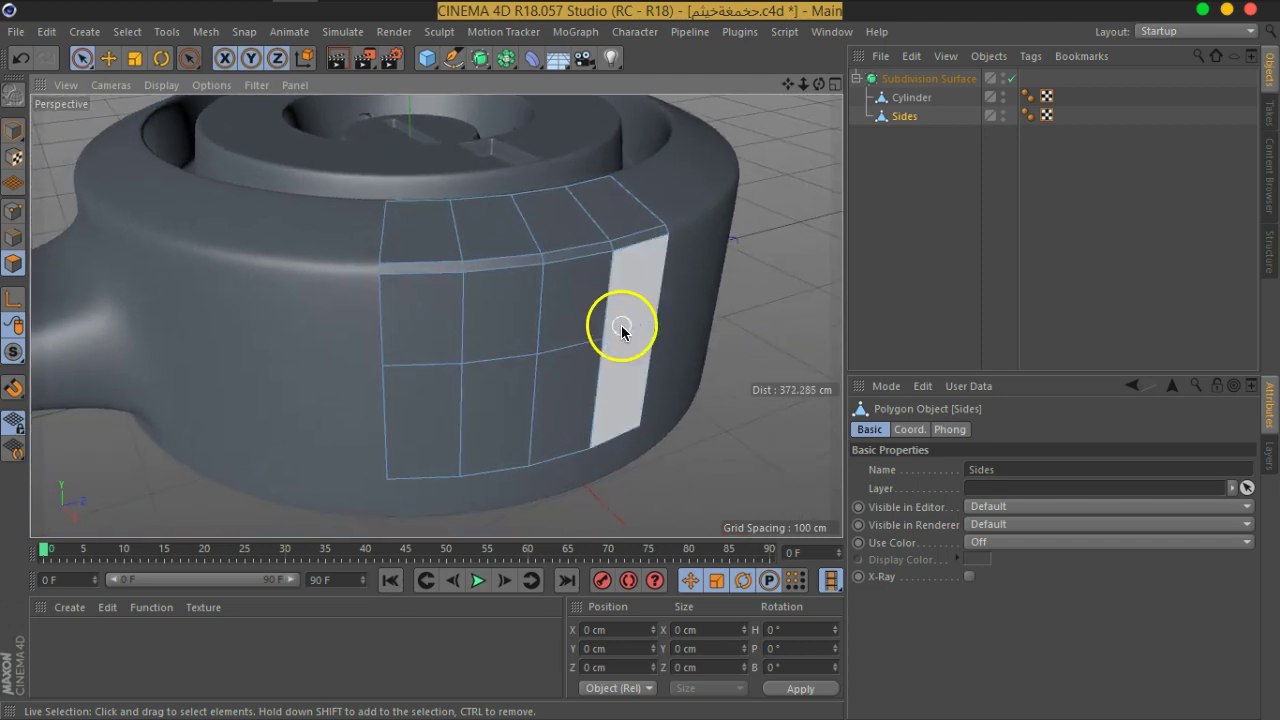
pyautogui.moveTo(614, 251); pyautogui.dragTo(466, 374)
pyautogui.scroll(3)
pyautogui.moveTo(470, 291); pyautogui.dragTo(560, 330)
# Reselect Sides, clear its polygon selection and switch to Points mode with 50 points.
pyautogui.click(878, 141)
pyautogui.click(900, 116)
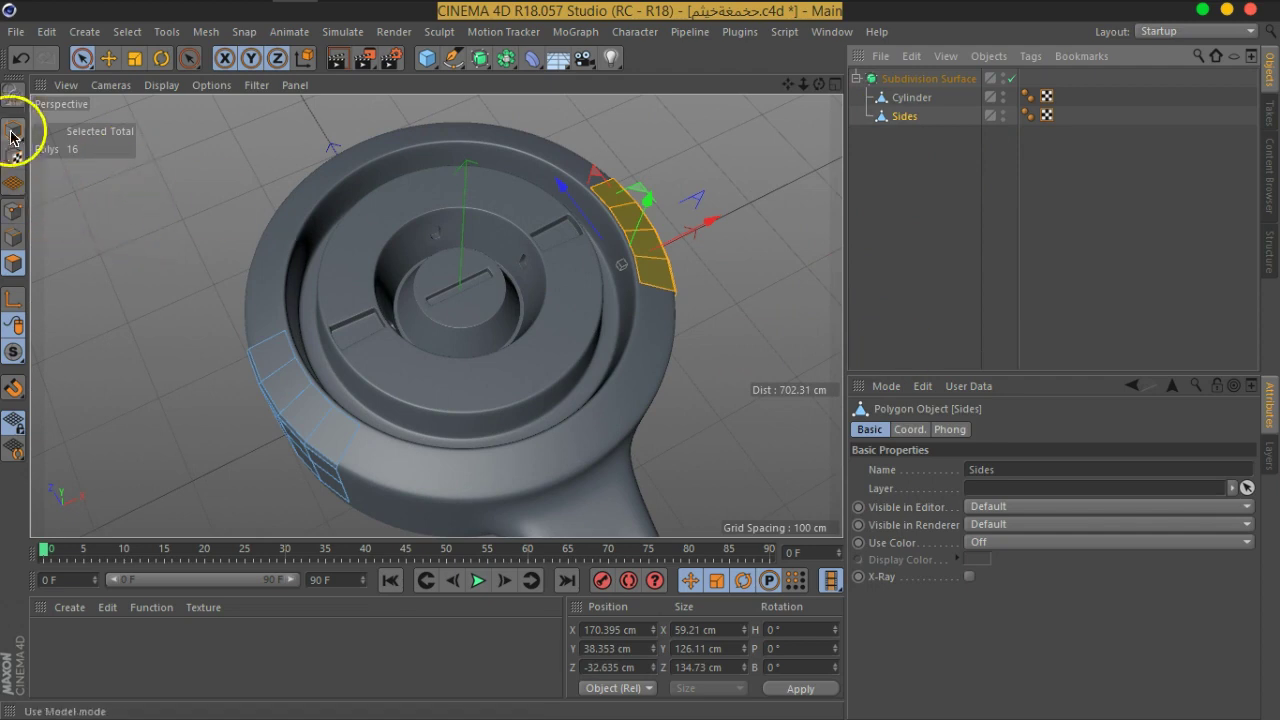
pyautogui.click(12, 137)
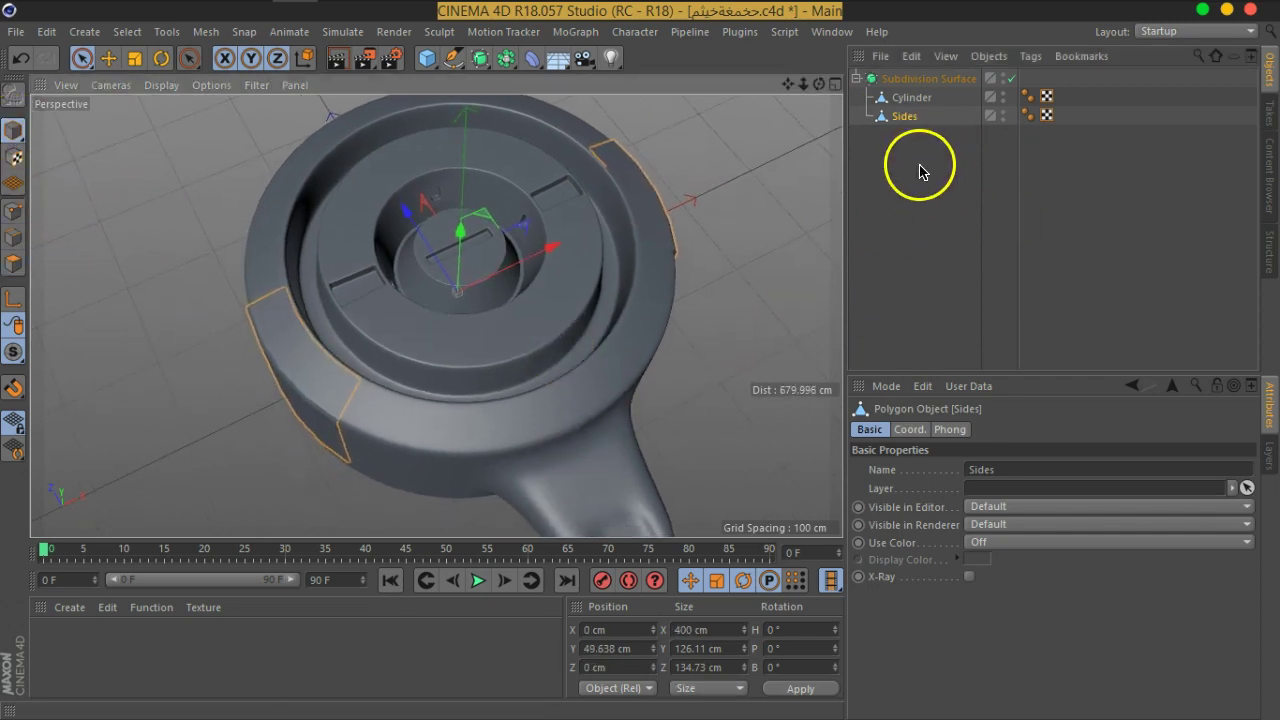
pyautogui.click(12, 263)
pyautogui.moveTo(314, 466); pyautogui.dragTo(209, 397)
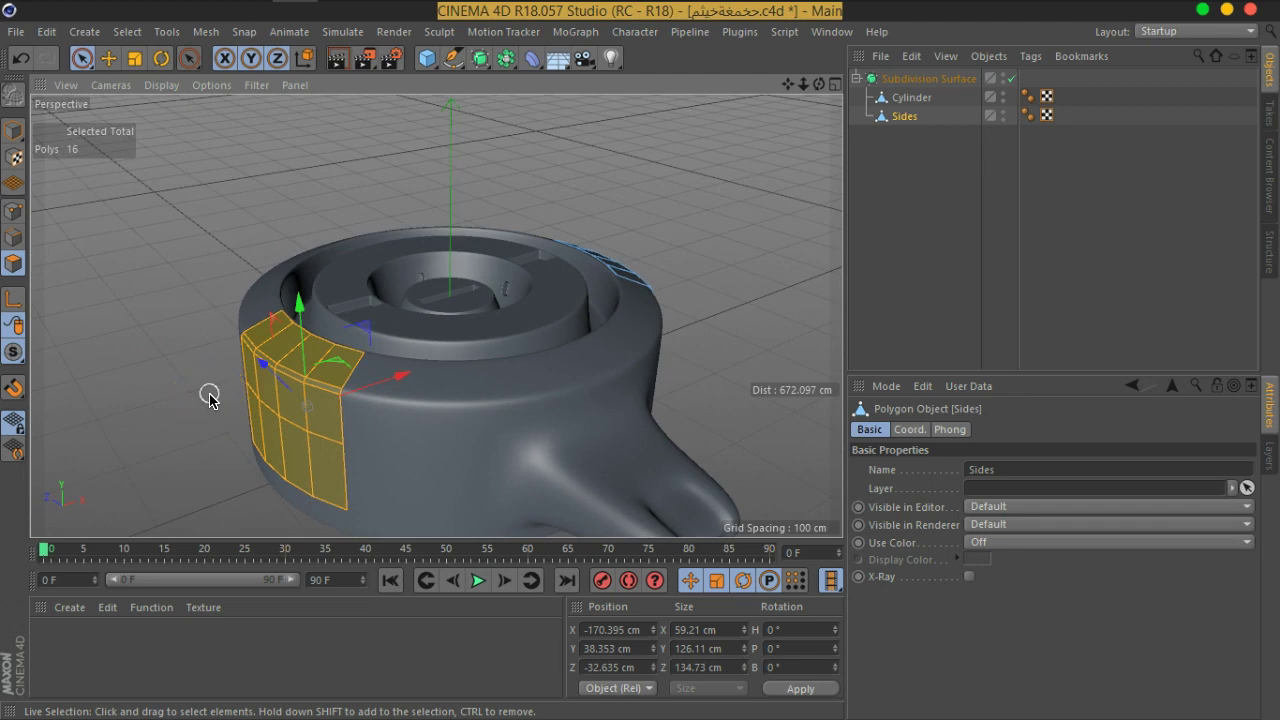
pyautogui.click(209, 397)
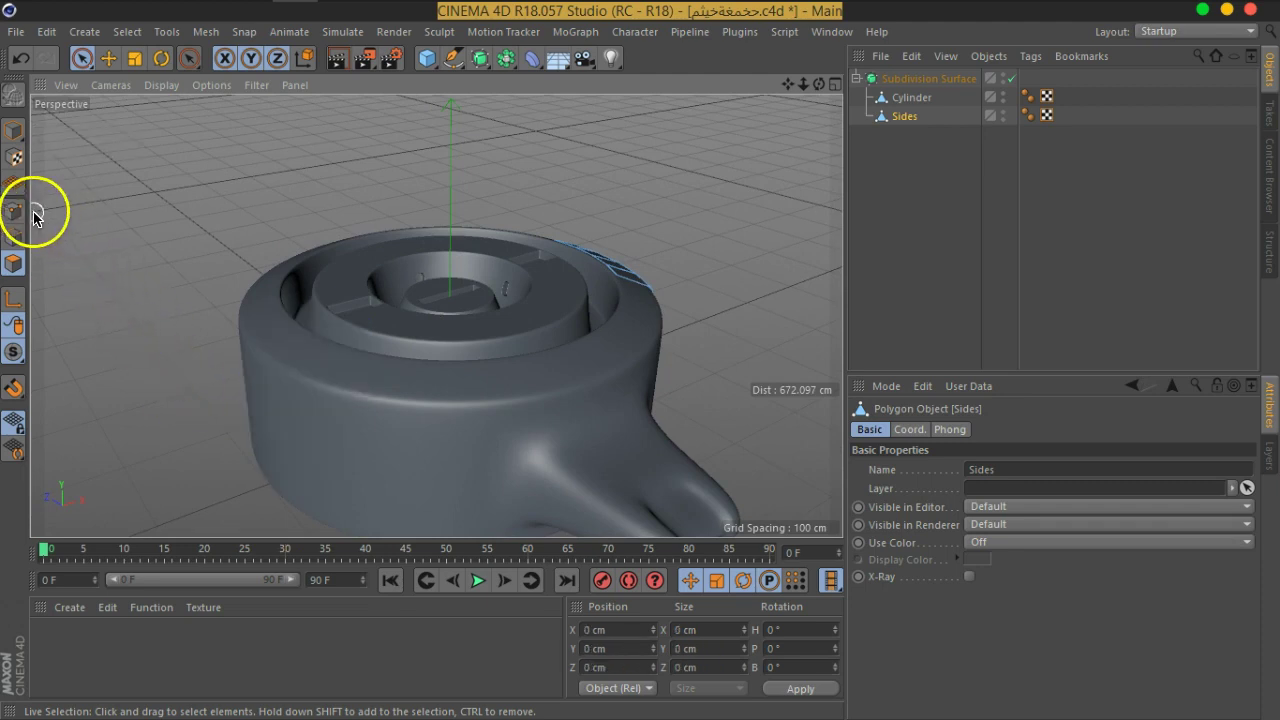
pyautogui.click(15, 211)
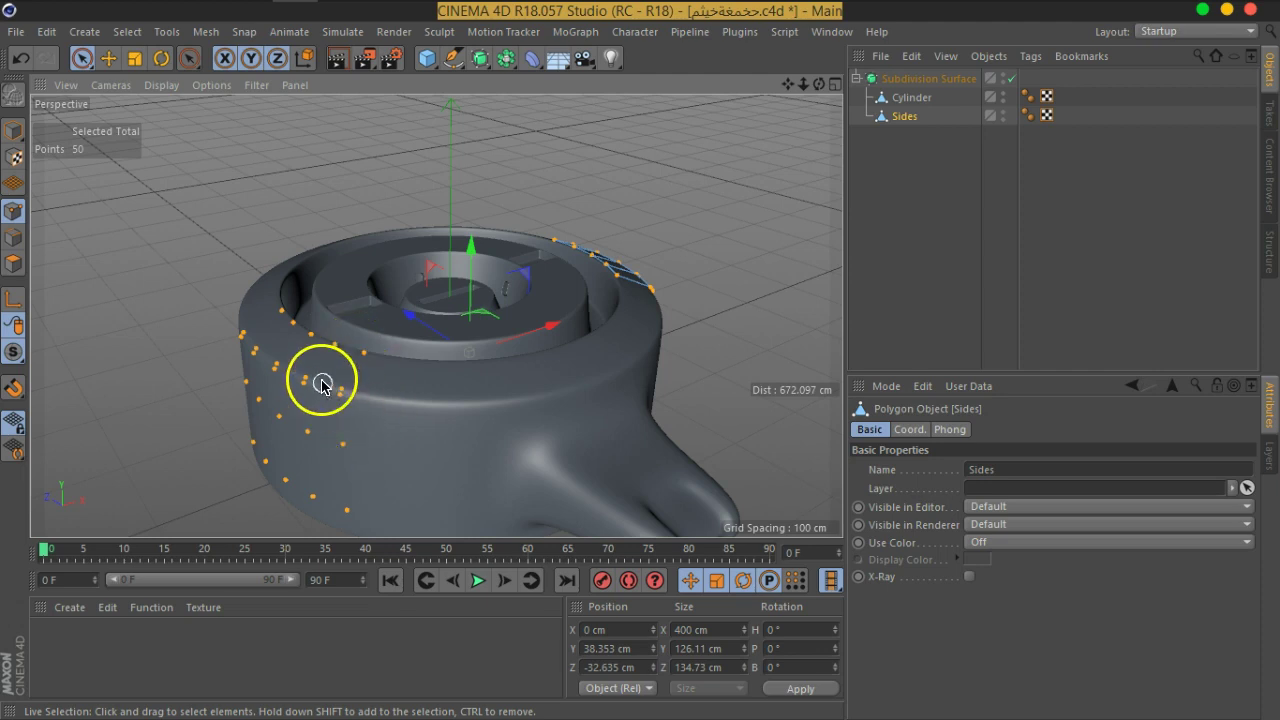
# Run Optimize on Sides to merge duplicate points, cutting them from 50 to 25.
pyautogui.rightClick(322, 383)
pyautogui.click(380, 680)
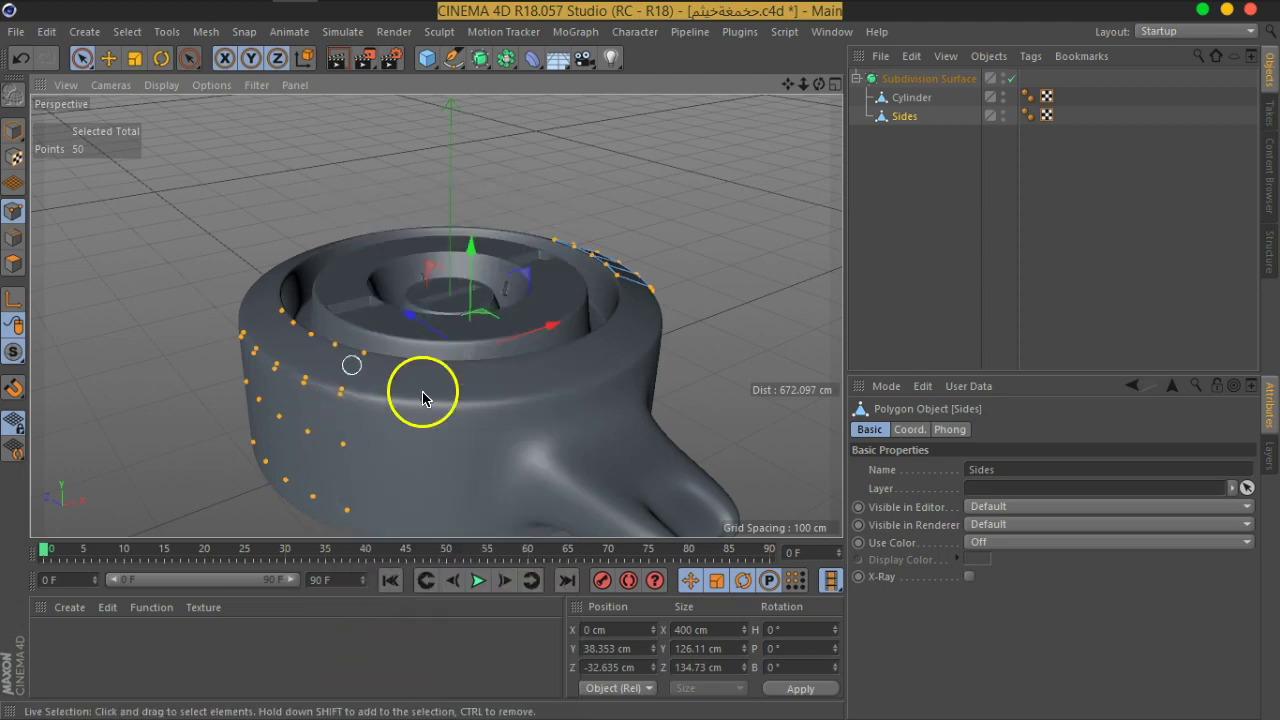
pyautogui.click(917, 137)
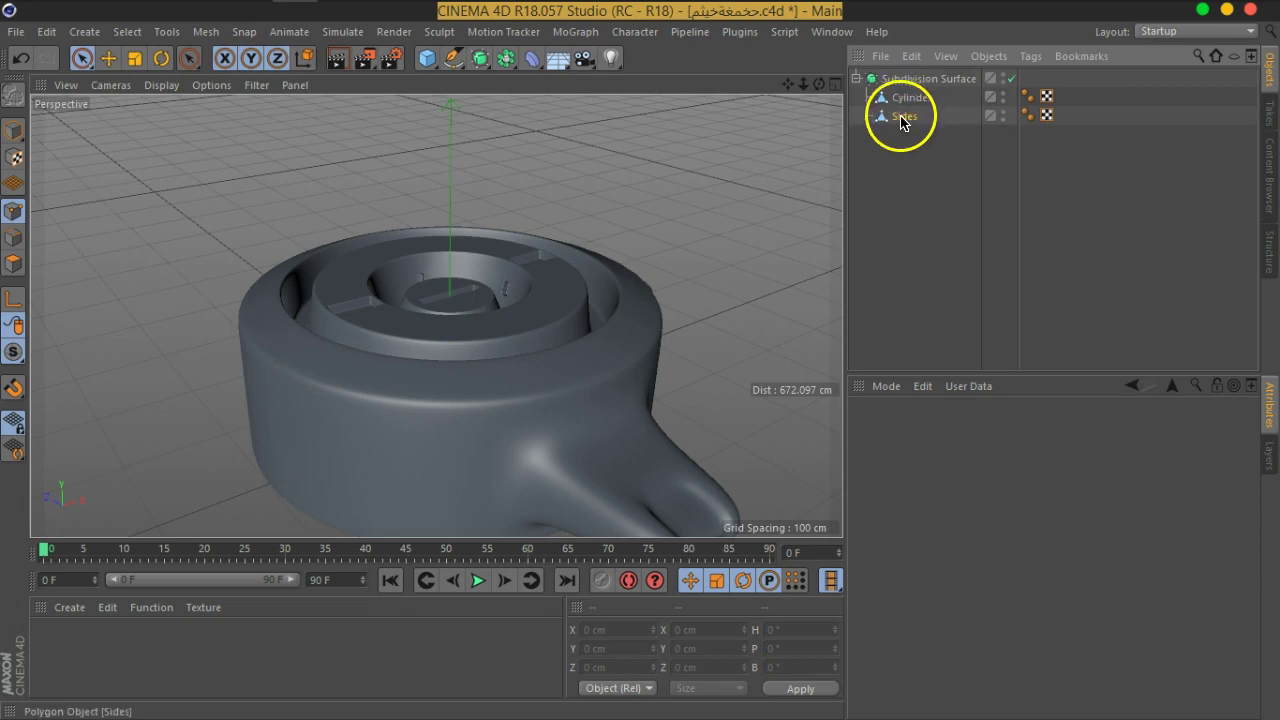
pyautogui.click(901, 120)
pyautogui.moveTo(623, 337); pyautogui.dragTo(594, 371)
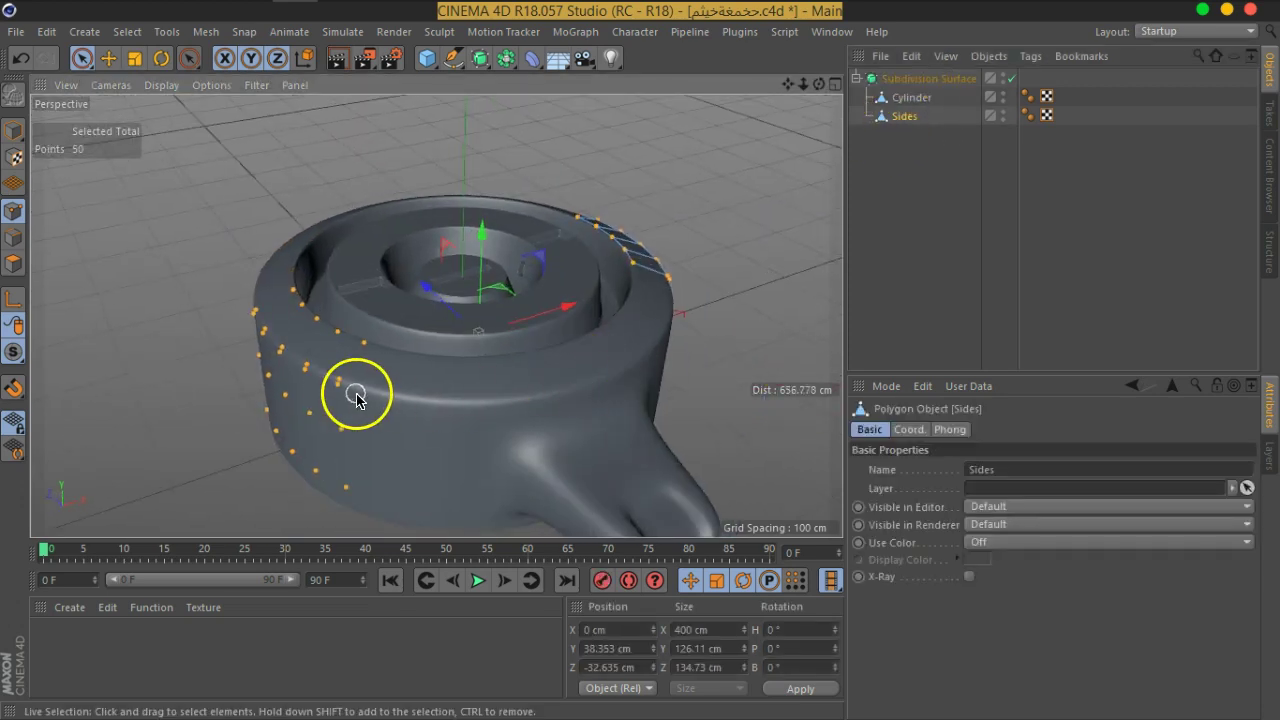
pyautogui.rightClick(333, 385)
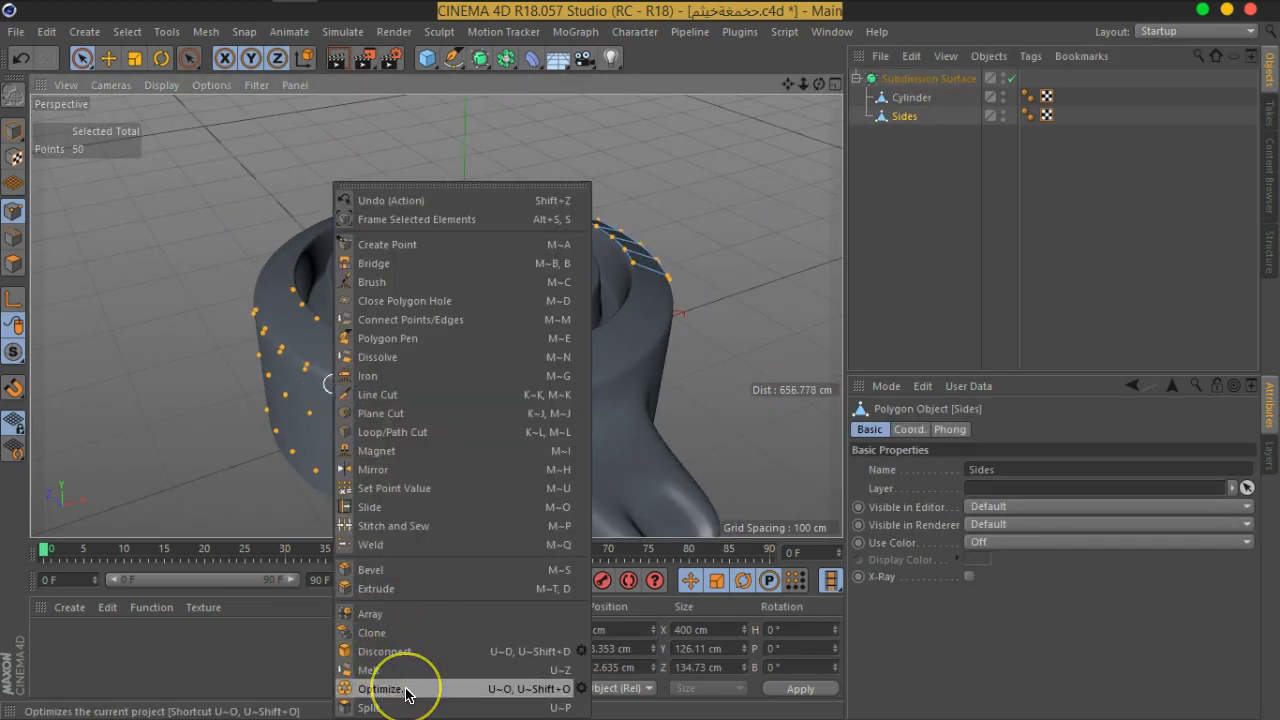
pyautogui.click(407, 690)
# Reselect Sides, check its points from higher up, and return to Model mode.
pyautogui.moveTo(686, 271); pyautogui.dragTo(537, 257)
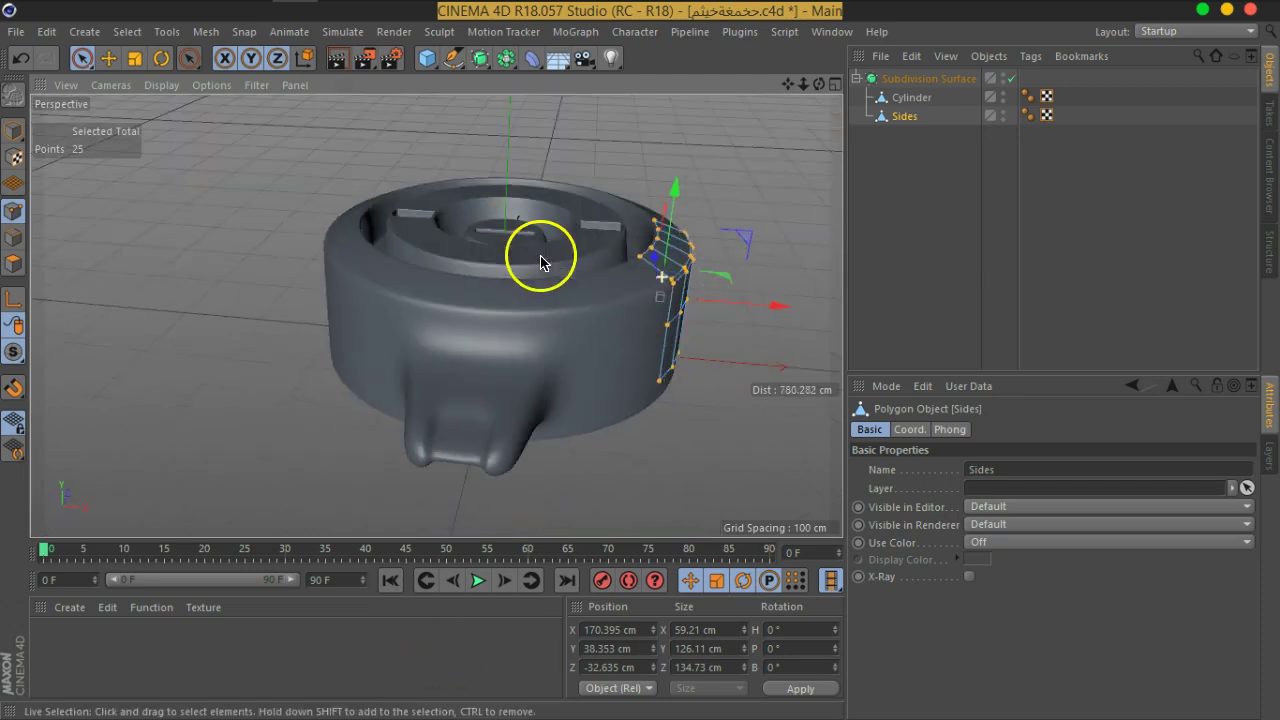
pyautogui.moveTo(697, 266); pyautogui.dragTo(457, 349)
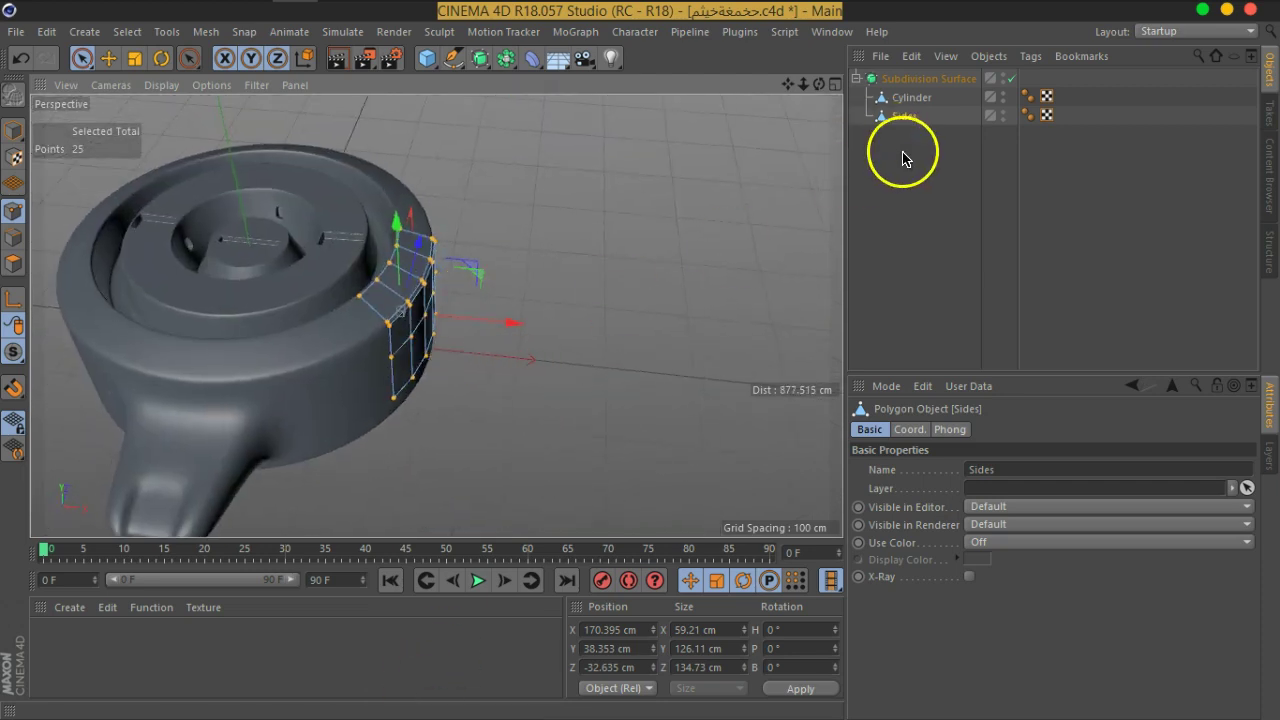
pyautogui.click(903, 128)
pyautogui.click(903, 116)
pyautogui.moveTo(355, 225); pyautogui.dragTo(309, 286)
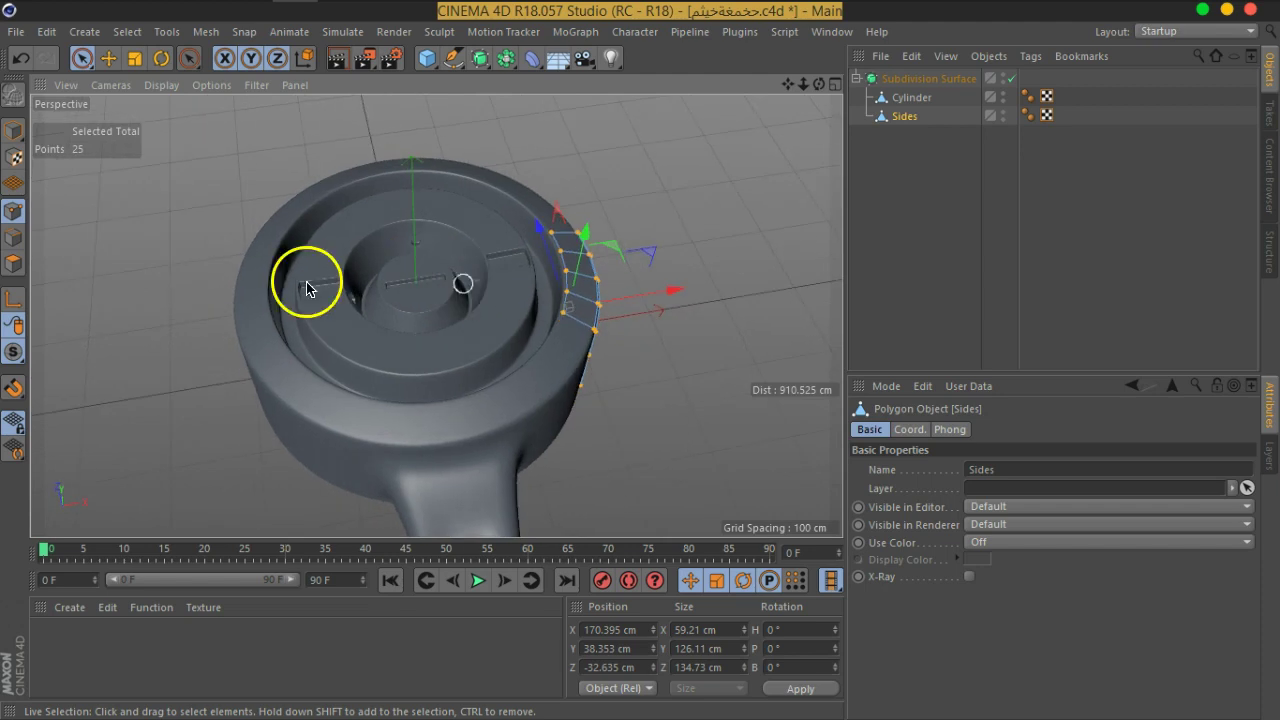
pyautogui.click(12, 135)
pyautogui.moveTo(186, 297); pyautogui.dragTo(431, 346)
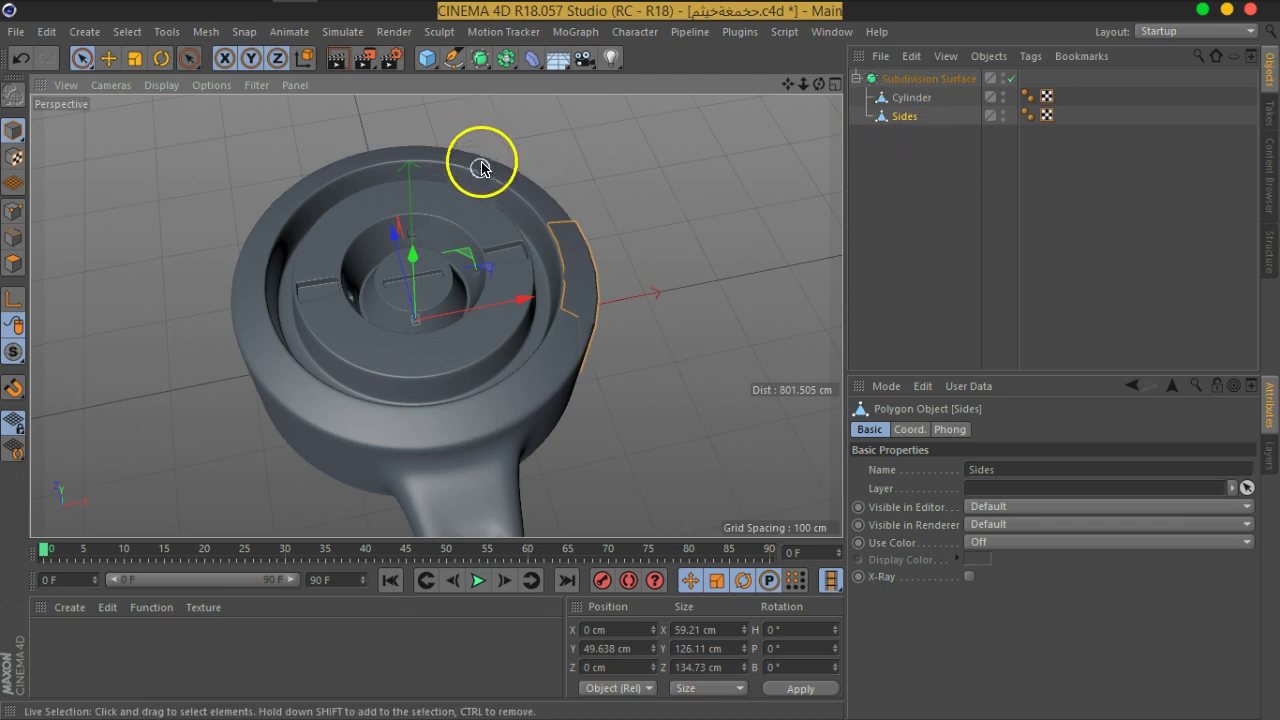
# Add a Symmetry object inside the Subdivision Surface and nest Sides under it.
pyautogui.click(506, 58)
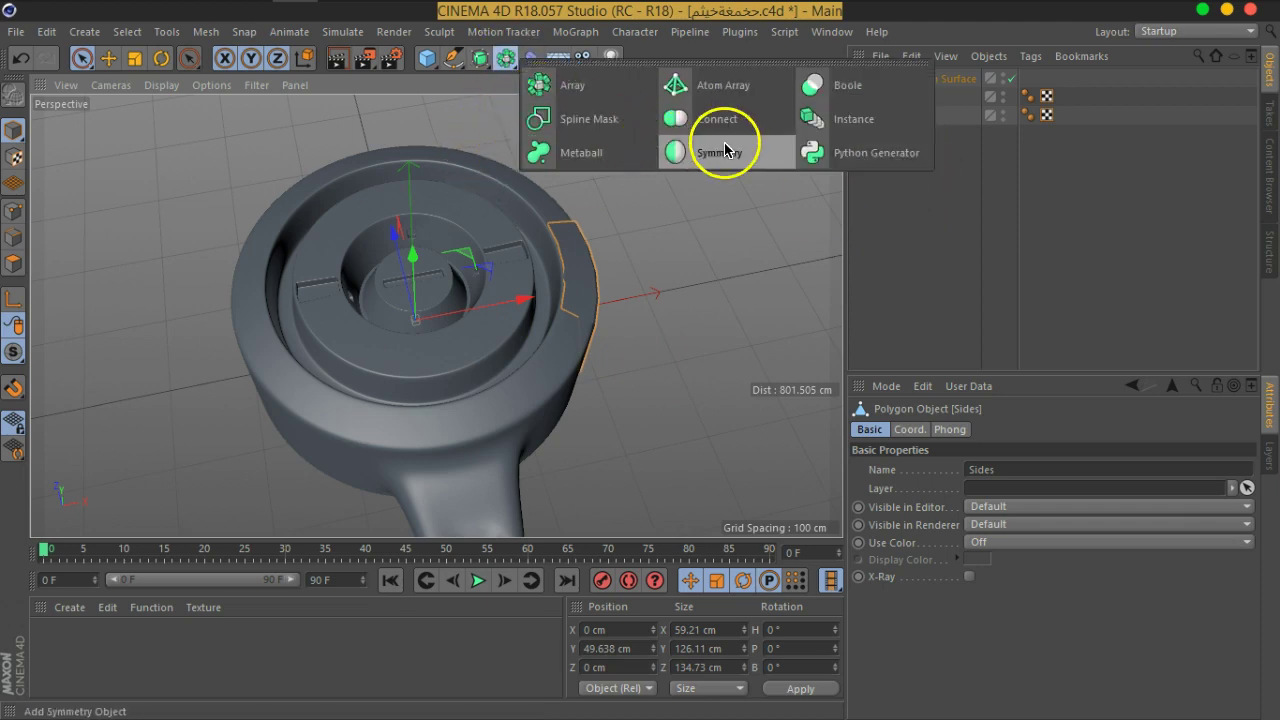
pyautogui.click(736, 157)
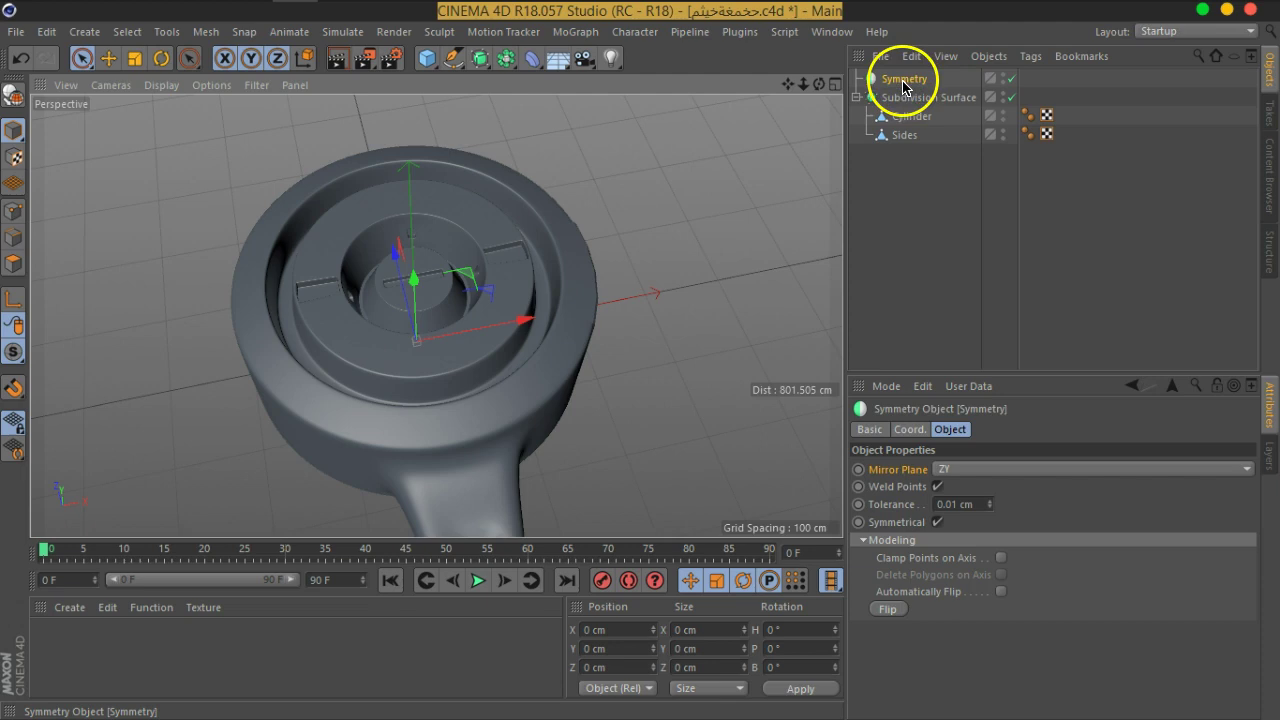
pyautogui.moveTo(903, 87); pyautogui.dragTo(901, 87)
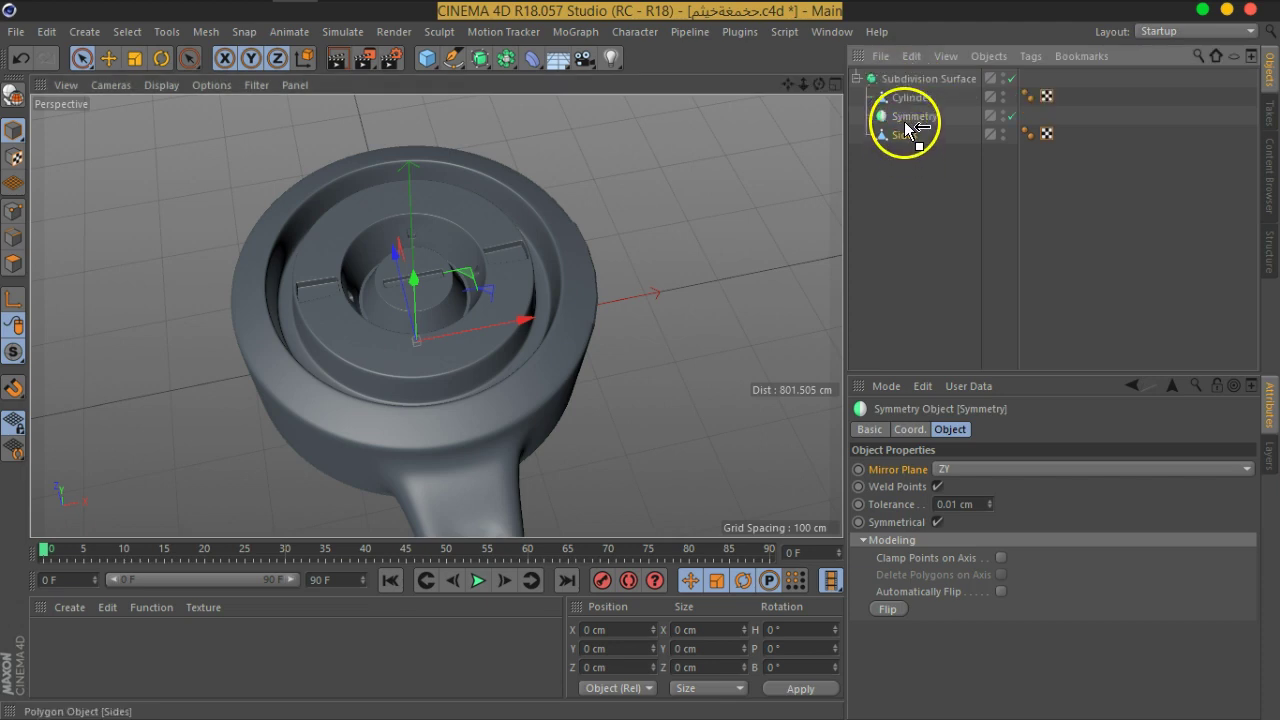
pyautogui.moveTo(906, 124); pyautogui.dragTo(908, 118)
pyautogui.moveTo(666, 363); pyautogui.dragTo(754, 220)
pyautogui.moveTo(297, 371); pyautogui.dragTo(634, 277)
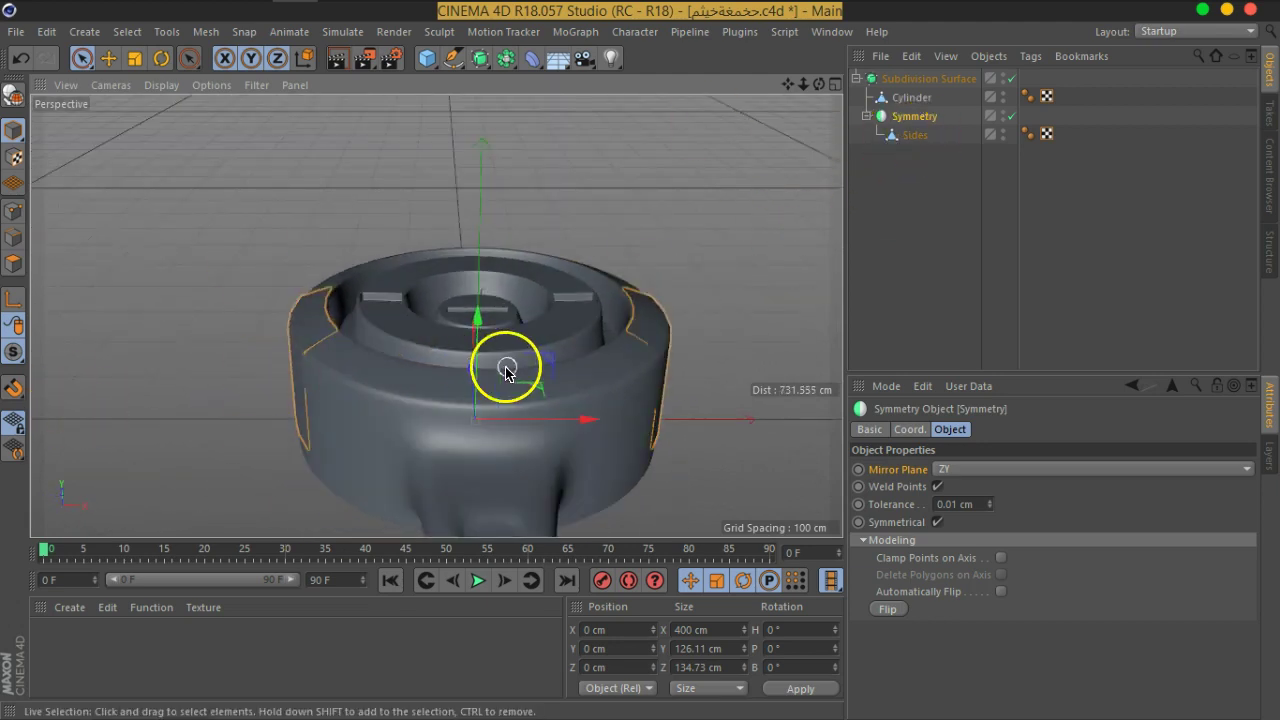
pyautogui.moveTo(509, 371); pyautogui.dragTo(450, 393)
pyautogui.moveTo(609, 393); pyautogui.dragTo(535, 365)
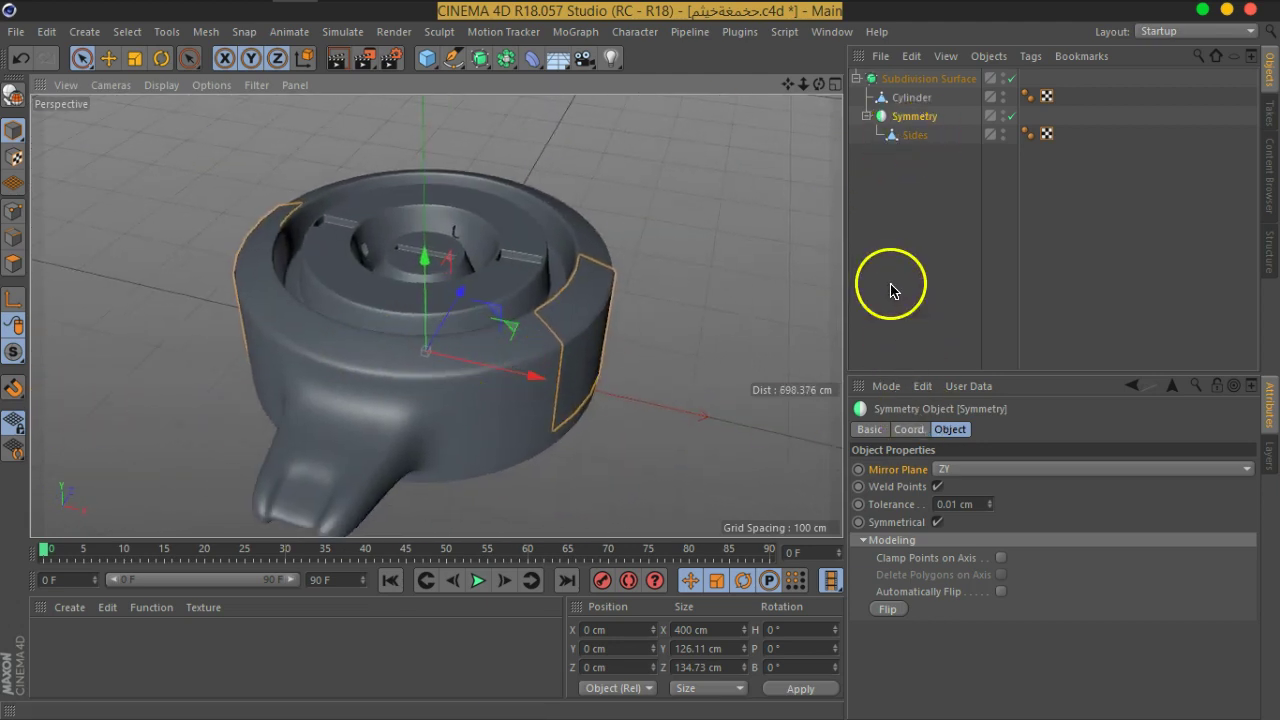
pyautogui.moveTo(363, 329); pyautogui.dragTo(500, 343)
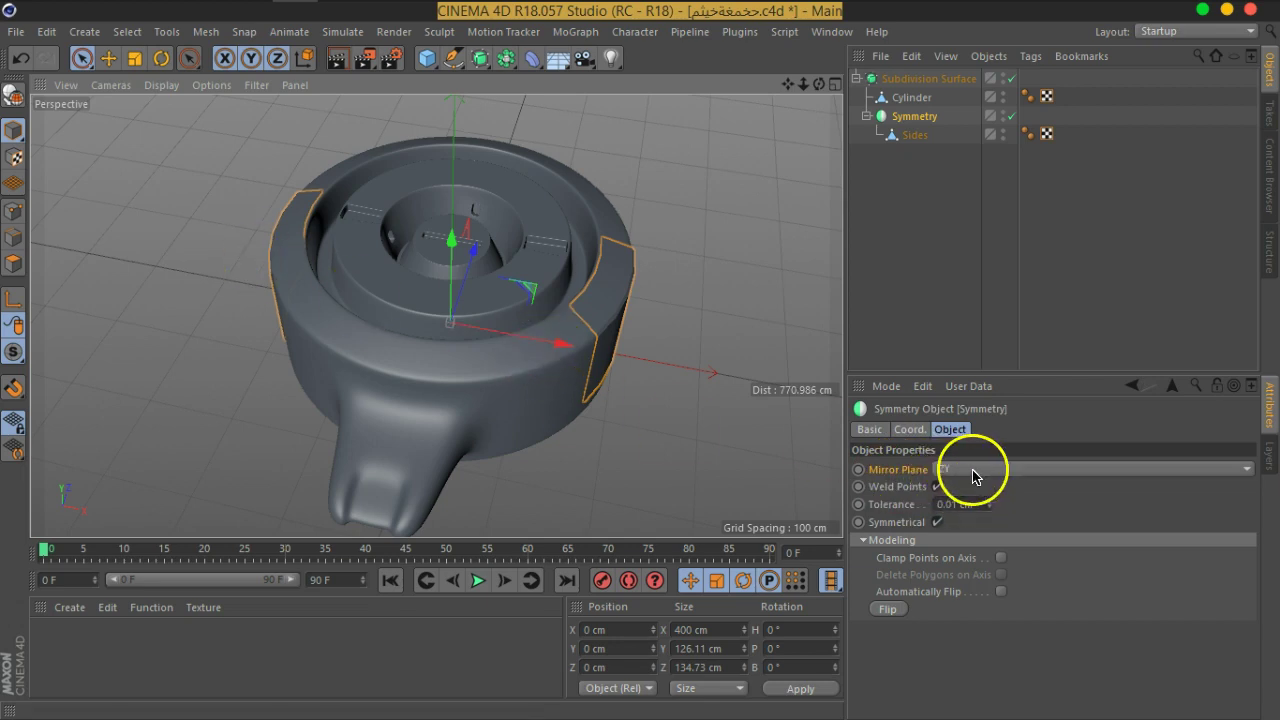
# Try Symmetry mirror planes XY and XZ, then settle on ZY.
pyautogui.click(975, 470)
pyautogui.click(970, 490)
pyautogui.moveTo(594, 138); pyautogui.dragTo(573, 262)
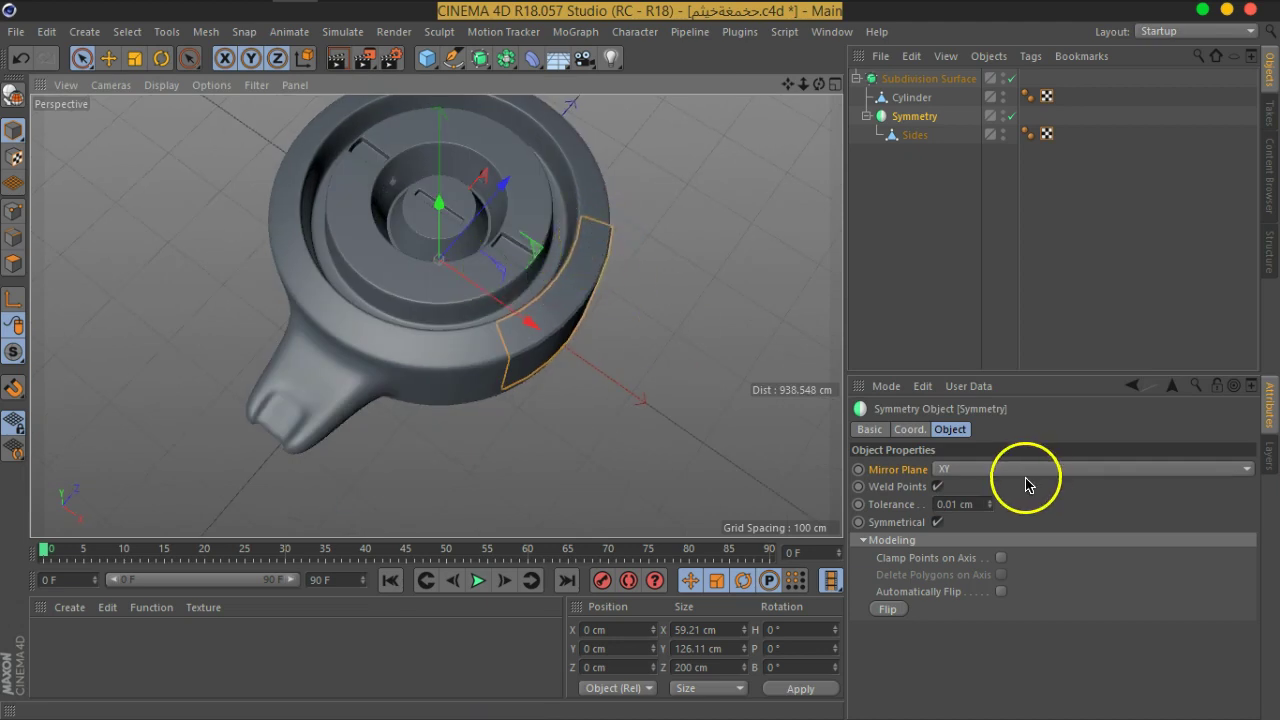
pyautogui.click(1020, 469)
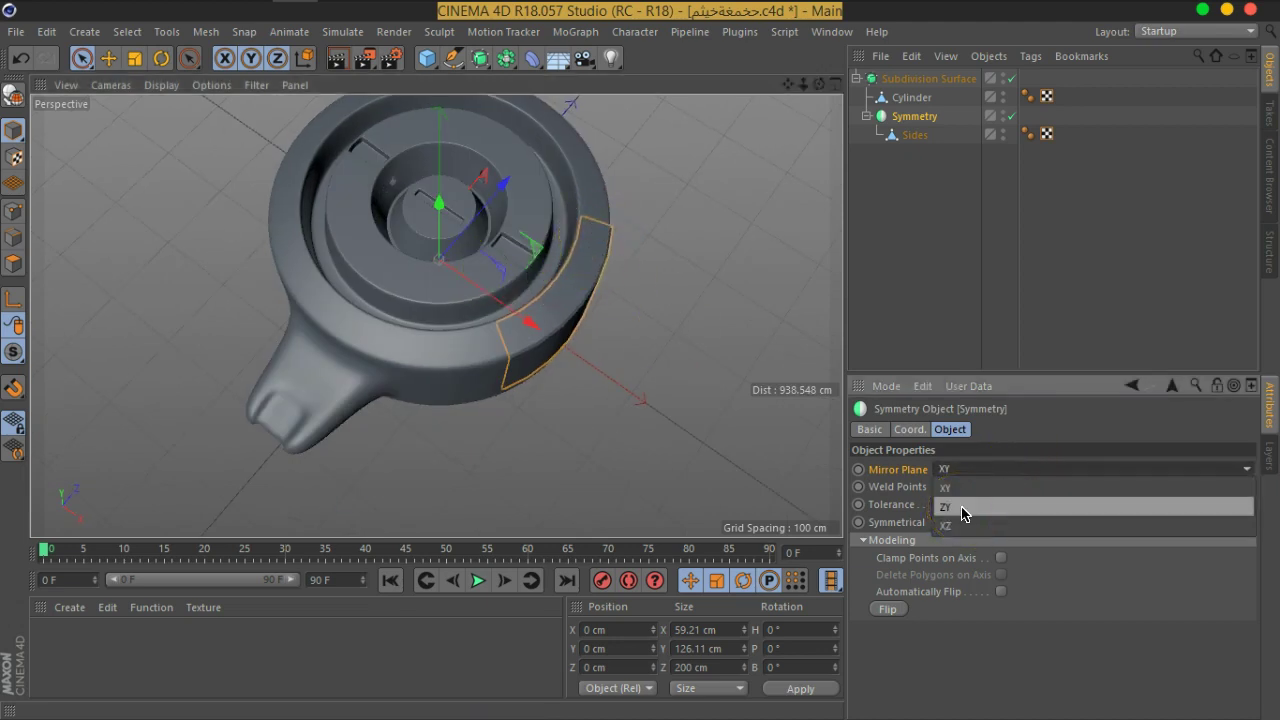
pyautogui.click(965, 526)
pyautogui.moveTo(469, 391); pyautogui.dragTo(437, 266)
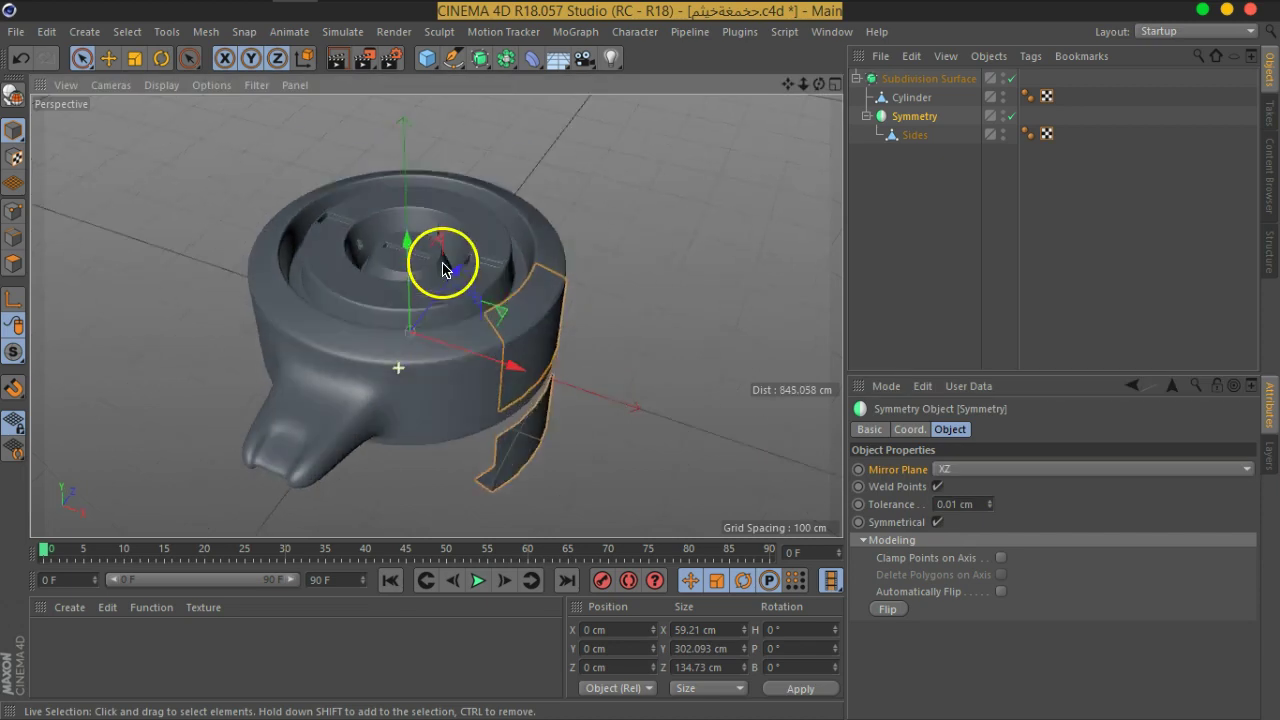
pyautogui.click(971, 471)
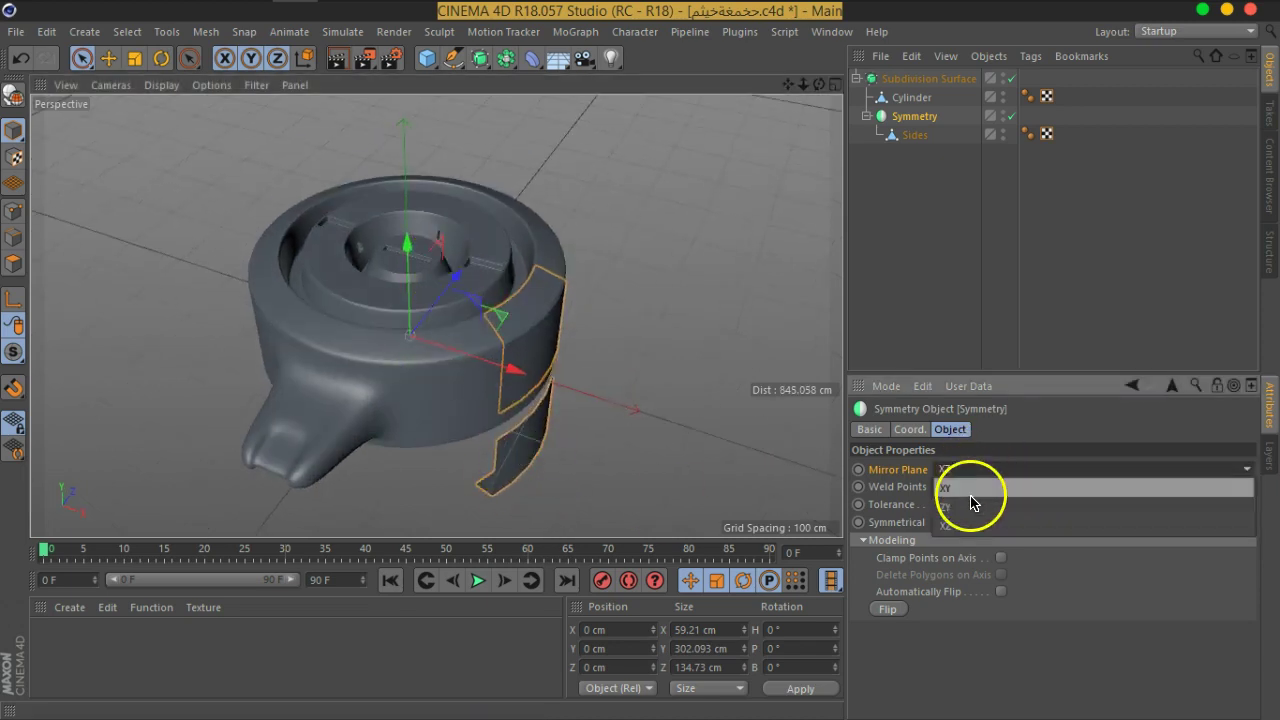
pyautogui.click(968, 508)
pyautogui.moveTo(329, 249); pyautogui.dragTo(668, 322)
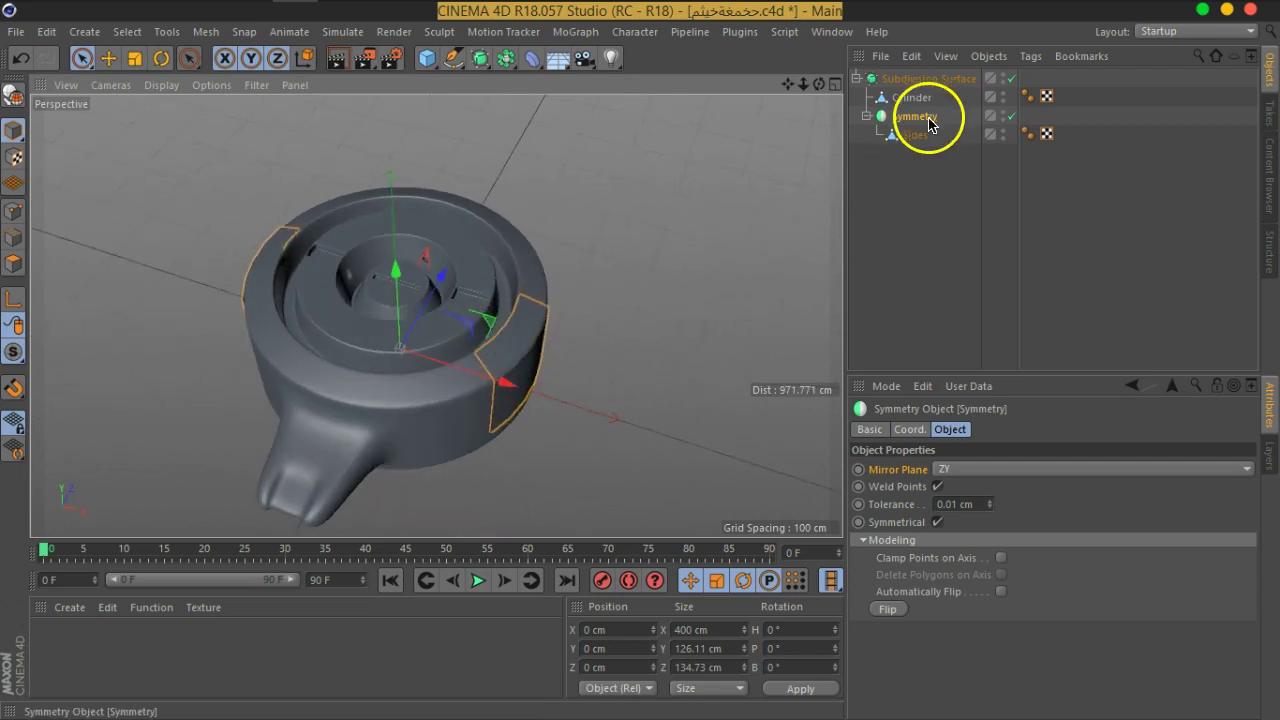
# Select Sides and switch the viewport to Gouraud Shading (Lines) to show the wireframe.
pyautogui.click(916, 137)
pyautogui.scroll(3)
pyautogui.scroll(3)
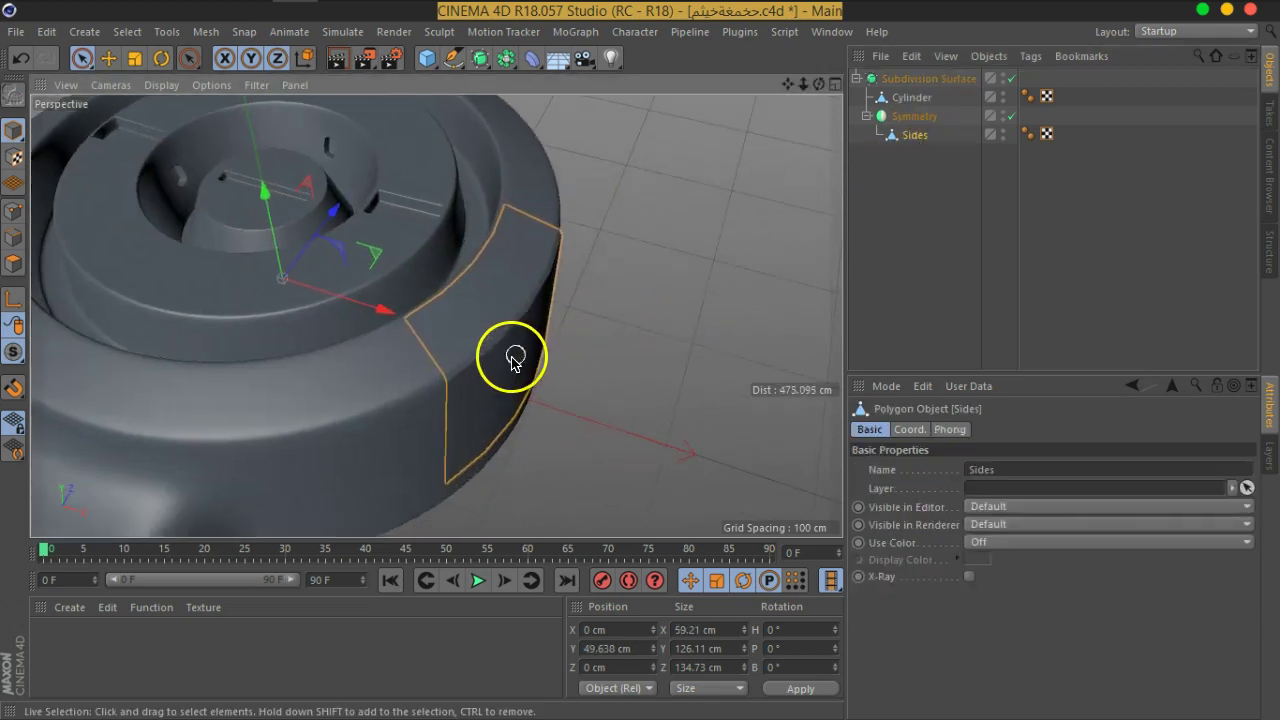
pyautogui.scroll(3)
pyautogui.scroll(3)
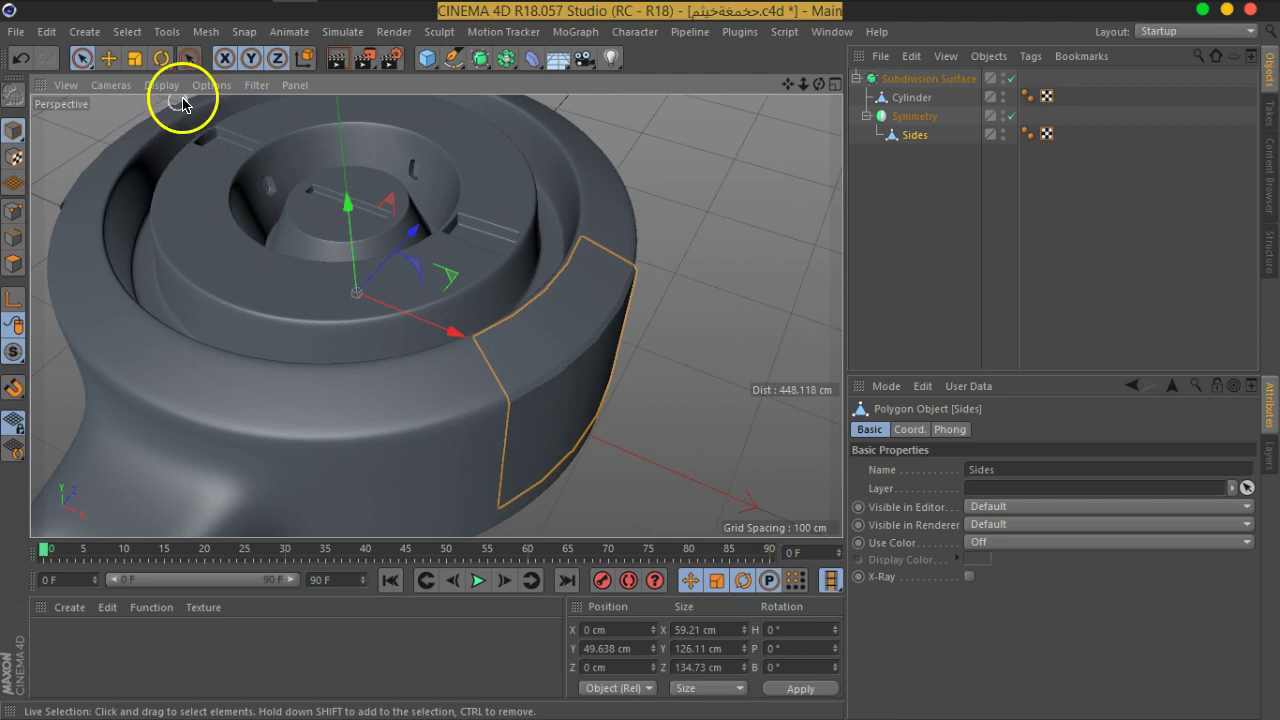
pyautogui.click(162, 85)
pyautogui.click(160, 126)
pyautogui.moveTo(470, 260); pyautogui.dragTo(610, 280)
# Extrude the outer Sides polygons outward by 21.5 cm.
pyautogui.click(6, 263)
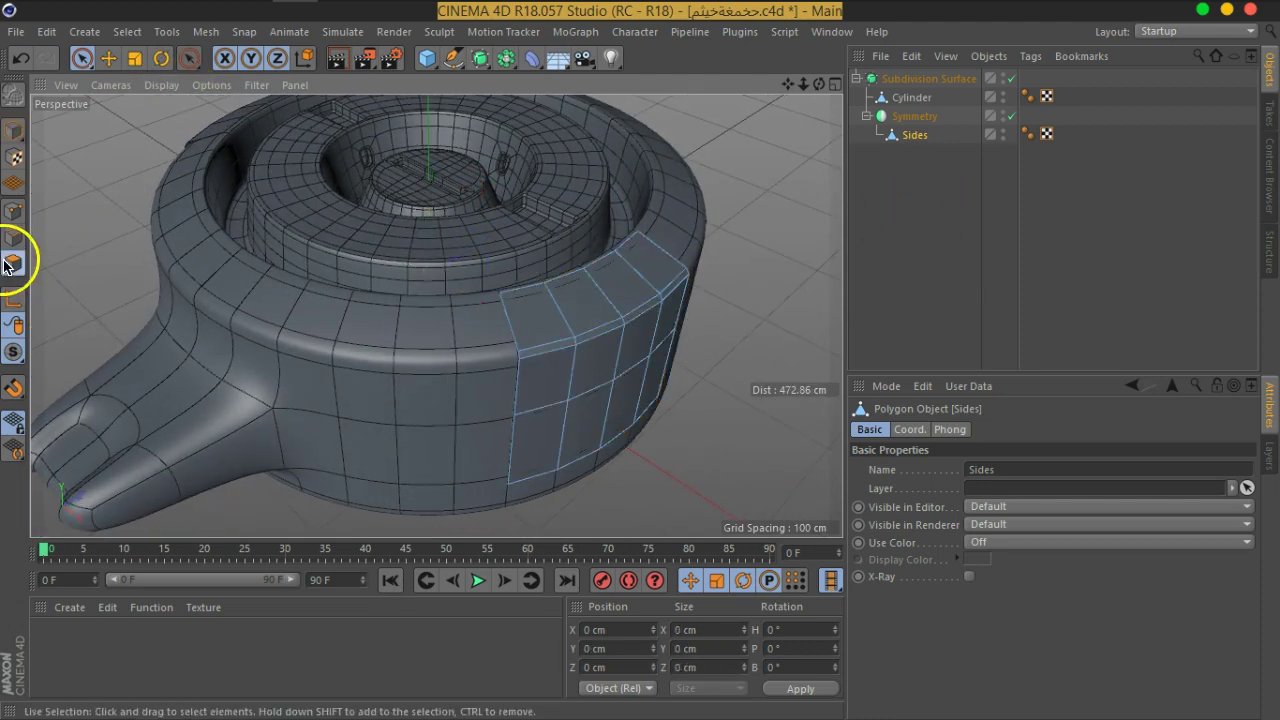
pyautogui.moveTo(736, 393); pyautogui.dragTo(700, 400)
pyautogui.moveTo(700, 343); pyautogui.dragTo(474, 391)
pyautogui.rightClick(457, 385)
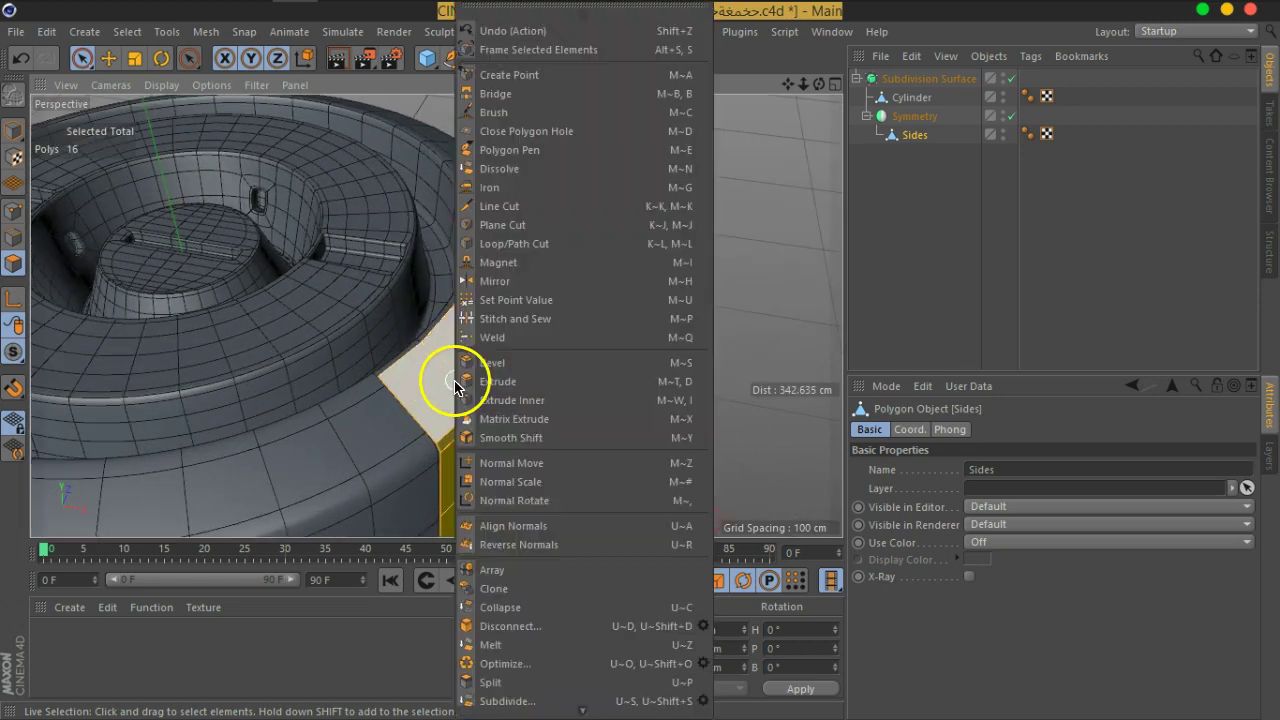
pyautogui.click(500, 381)
pyautogui.moveTo(666, 408); pyautogui.dragTo(410, 372)
# Toggle Symmetry, collapse it, and select both Cylinder and Symmetry.
pyautogui.click(1011, 116)
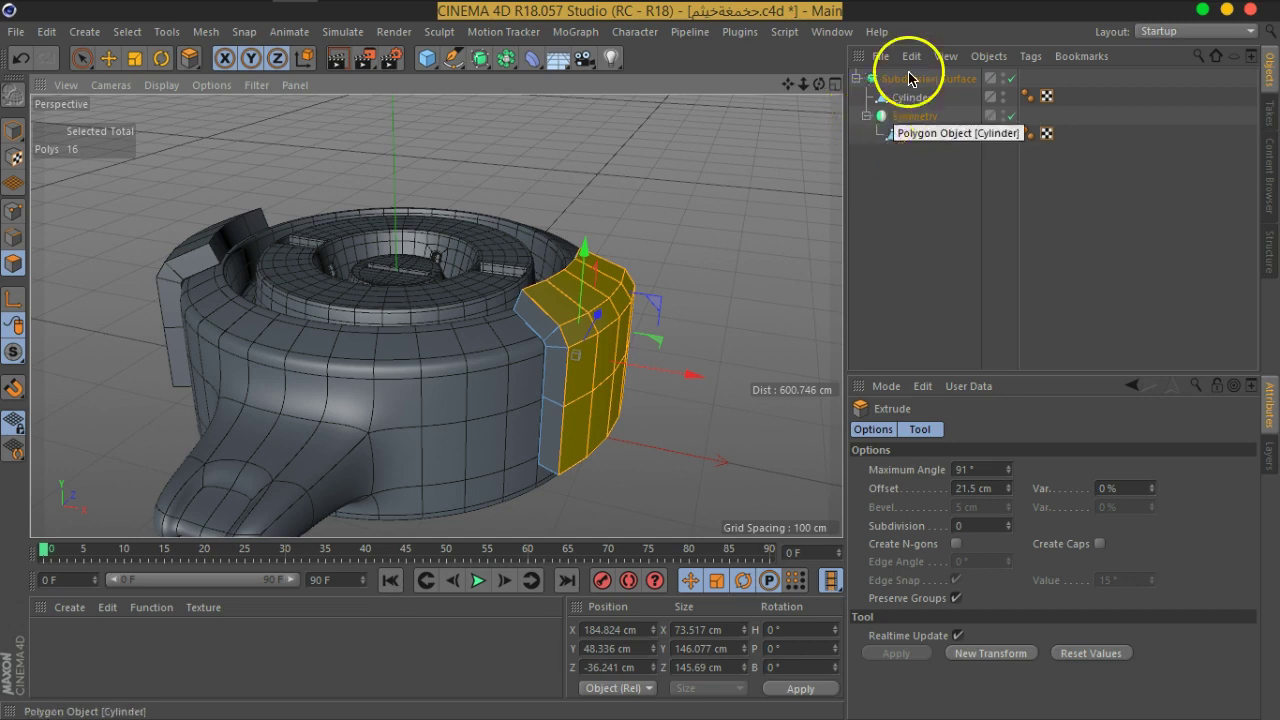
pyautogui.click(867, 116)
pyautogui.moveTo(931, 92); pyautogui.dragTo(928, 201)
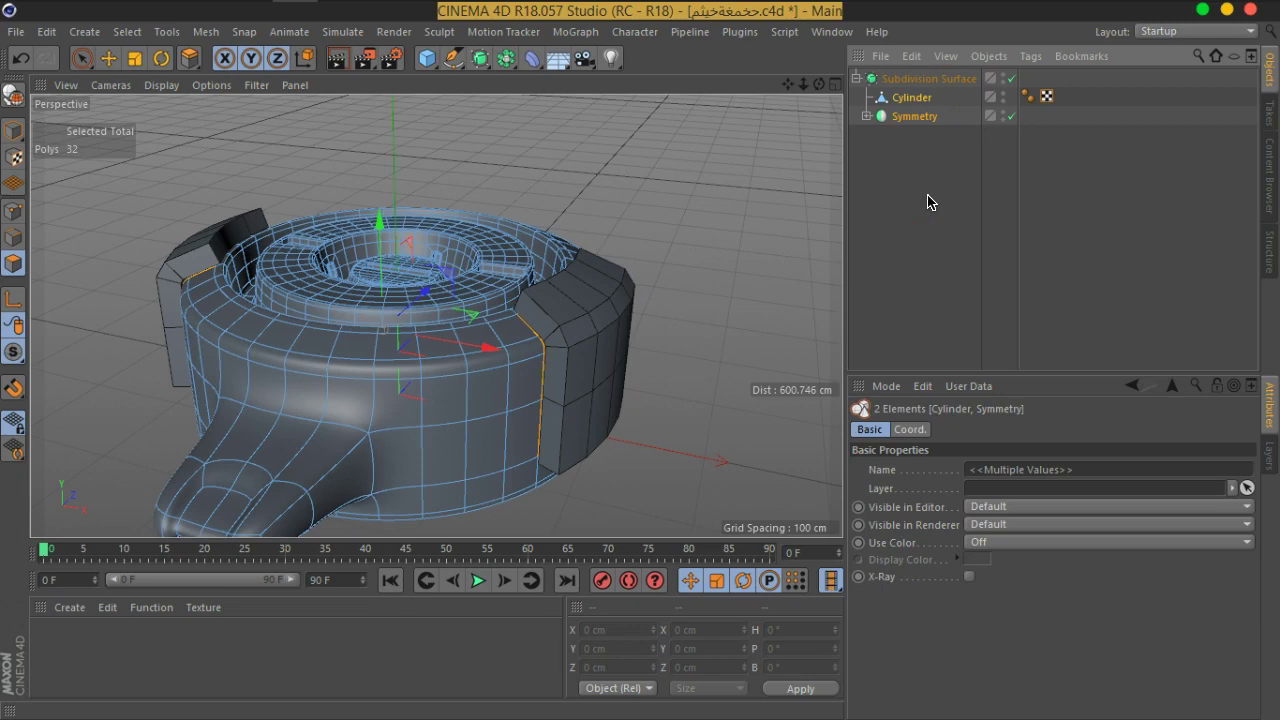
# Group Cylinder and Symmetry into a new Null with Alt+G and expand its hierarchy.
pyautogui.hotkey('alt', 'g')
pyautogui.moveTo(377, 288); pyautogui.dragTo(364, 320)
pyautogui.click(866, 96)
pyautogui.click(915, 117)
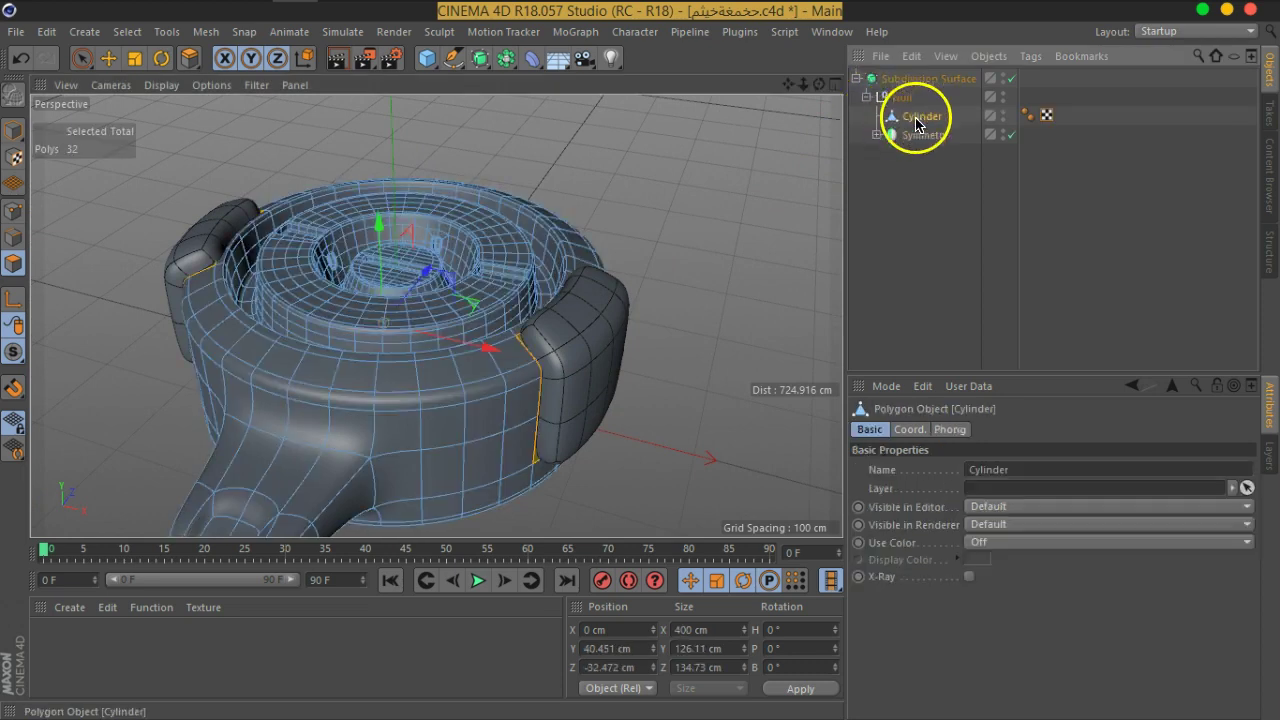
pyautogui.click(876, 135)
pyautogui.click(920, 153)
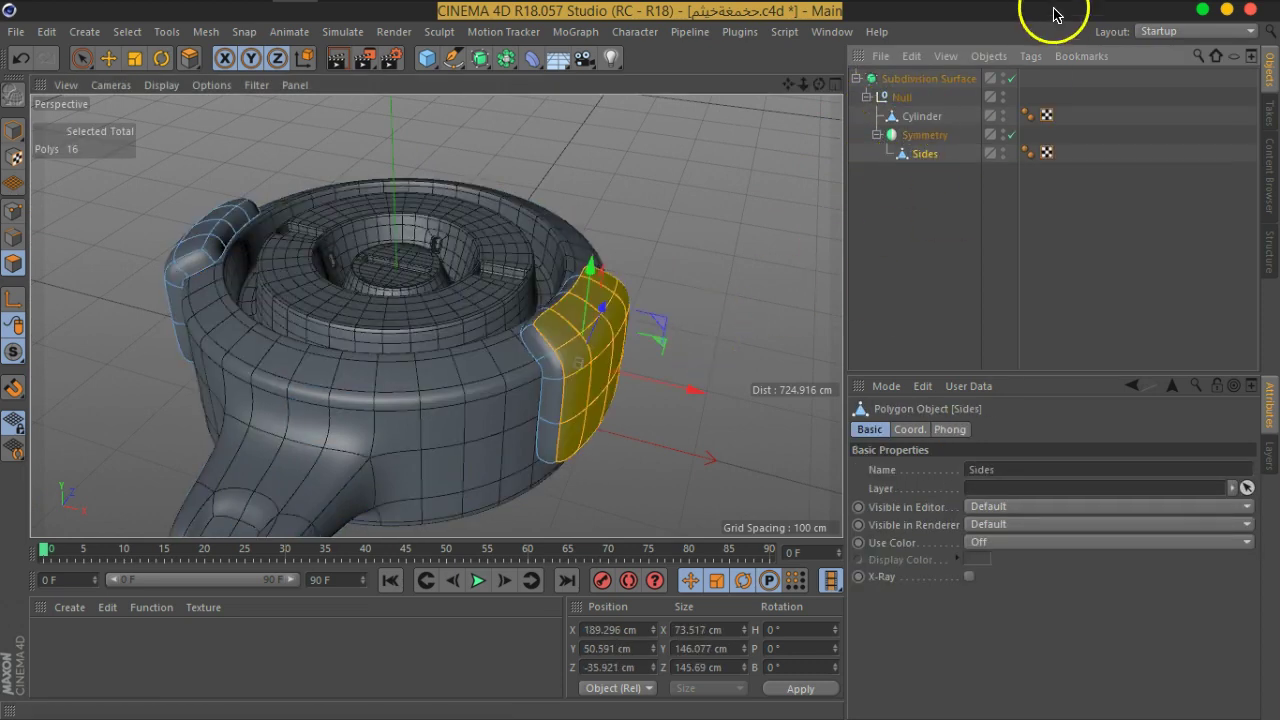
# Disable the Subdivision Surface to show the raw mesh, then select Sides and zoom in.
pyautogui.click(1012, 79)
pyautogui.moveTo(620, 314); pyautogui.dragTo(646, 251)
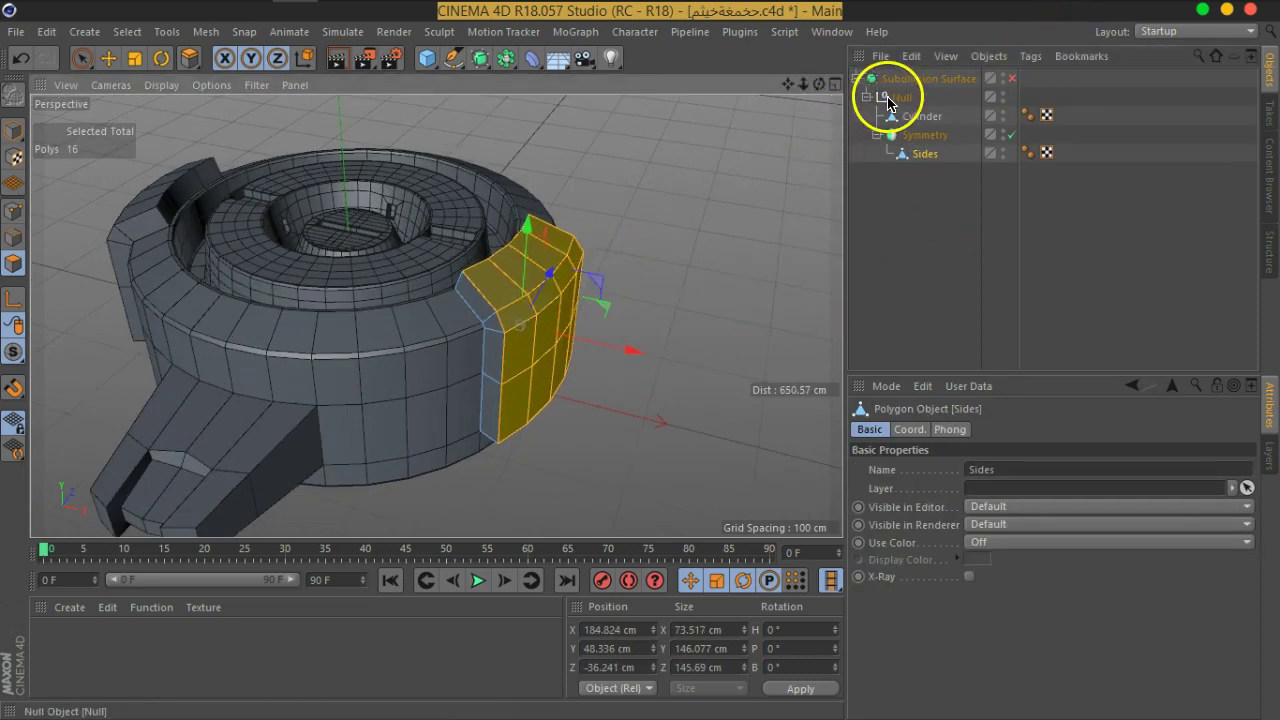
pyautogui.click(929, 84)
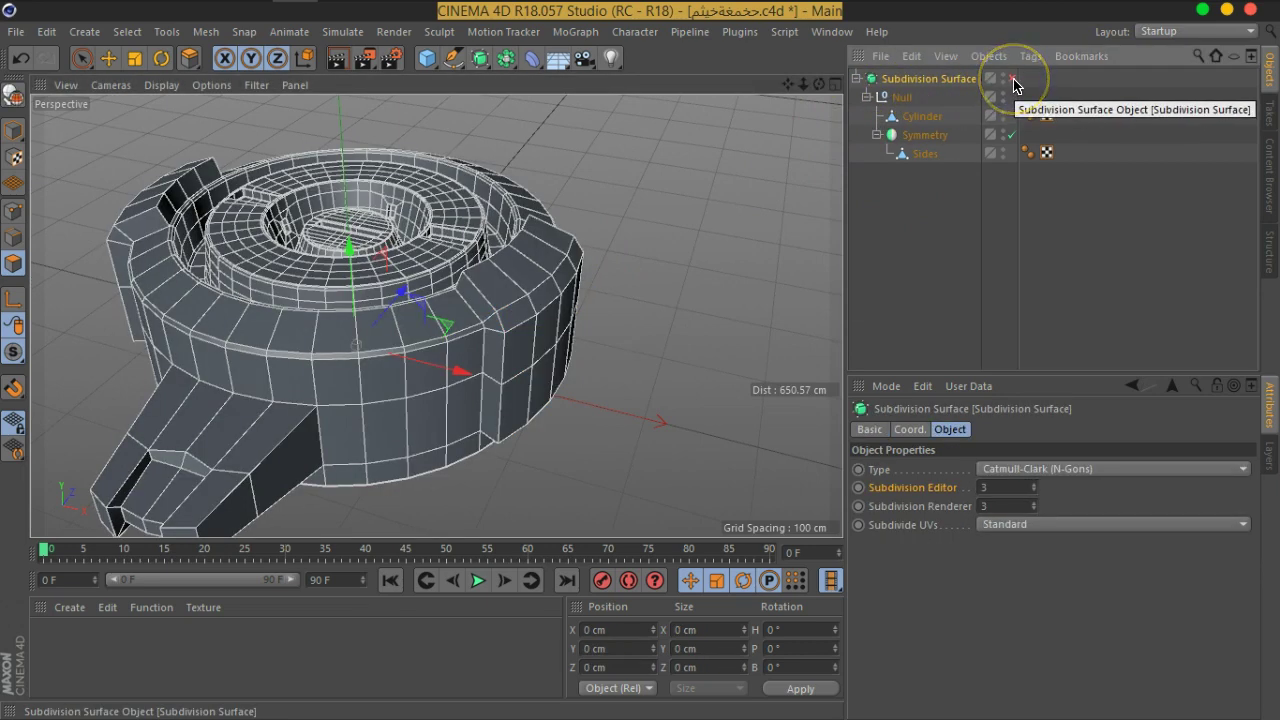
pyautogui.press('q')
pyautogui.press('q')
pyautogui.press('q')
pyautogui.press('q')
pyautogui.press('q')
pyautogui.press('q')
pyautogui.press('q')
pyautogui.press('q')
pyautogui.press('q')
pyautogui.press('q')
pyautogui.press('q')
pyautogui.press('q')
pyautogui.press('q')
pyautogui.press('q')
pyautogui.press('q')
pyautogui.press('q')
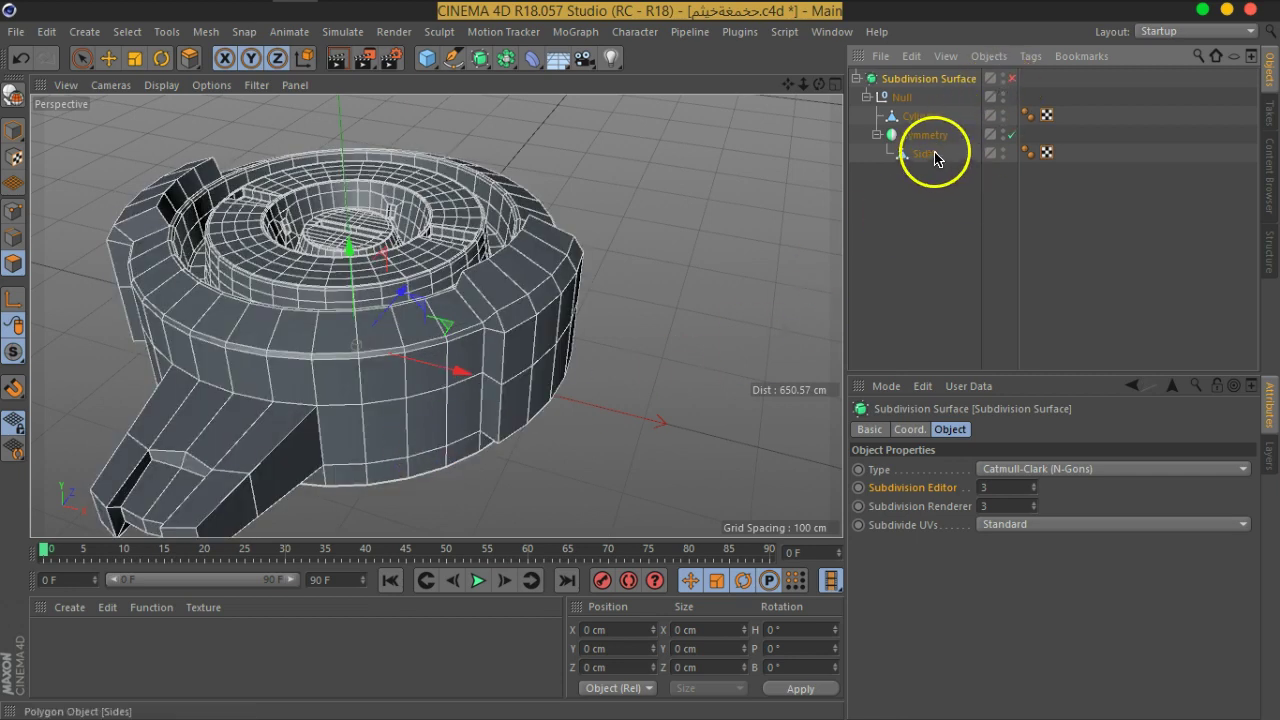
pyautogui.click(934, 155)
pyautogui.moveTo(500, 400); pyautogui.dragTo(491, 338)
pyautogui.scroll(3)
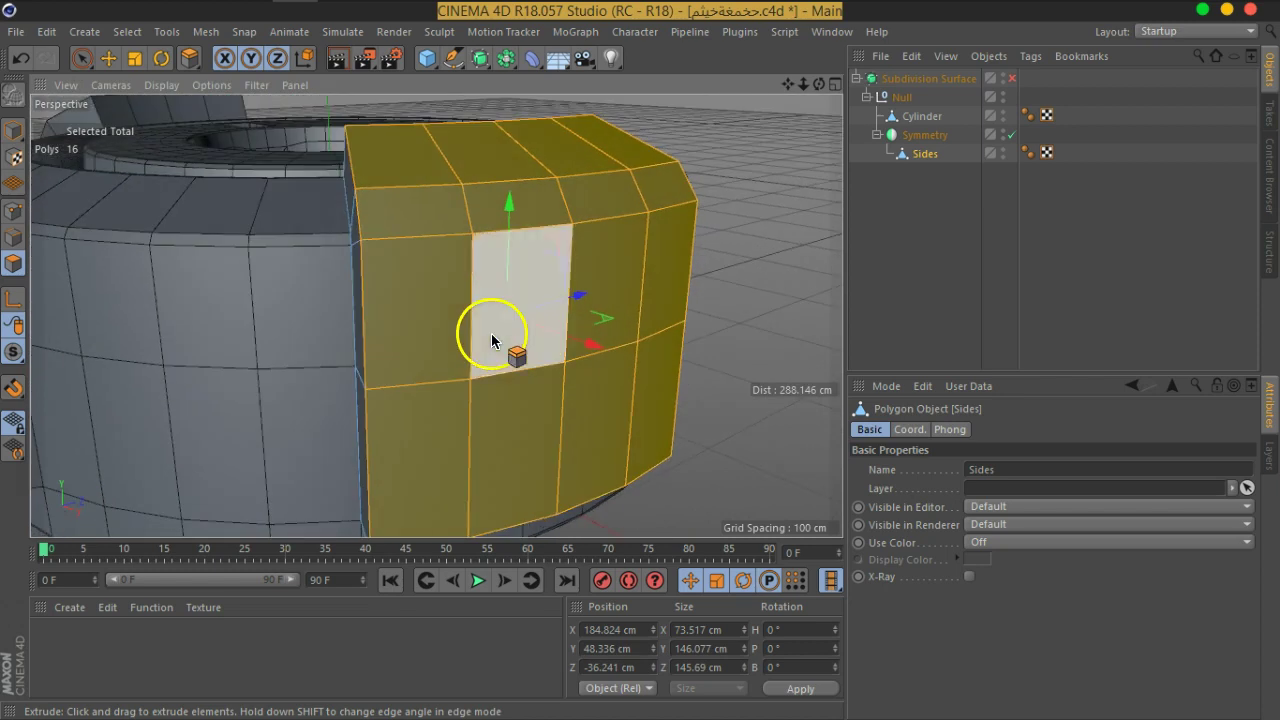